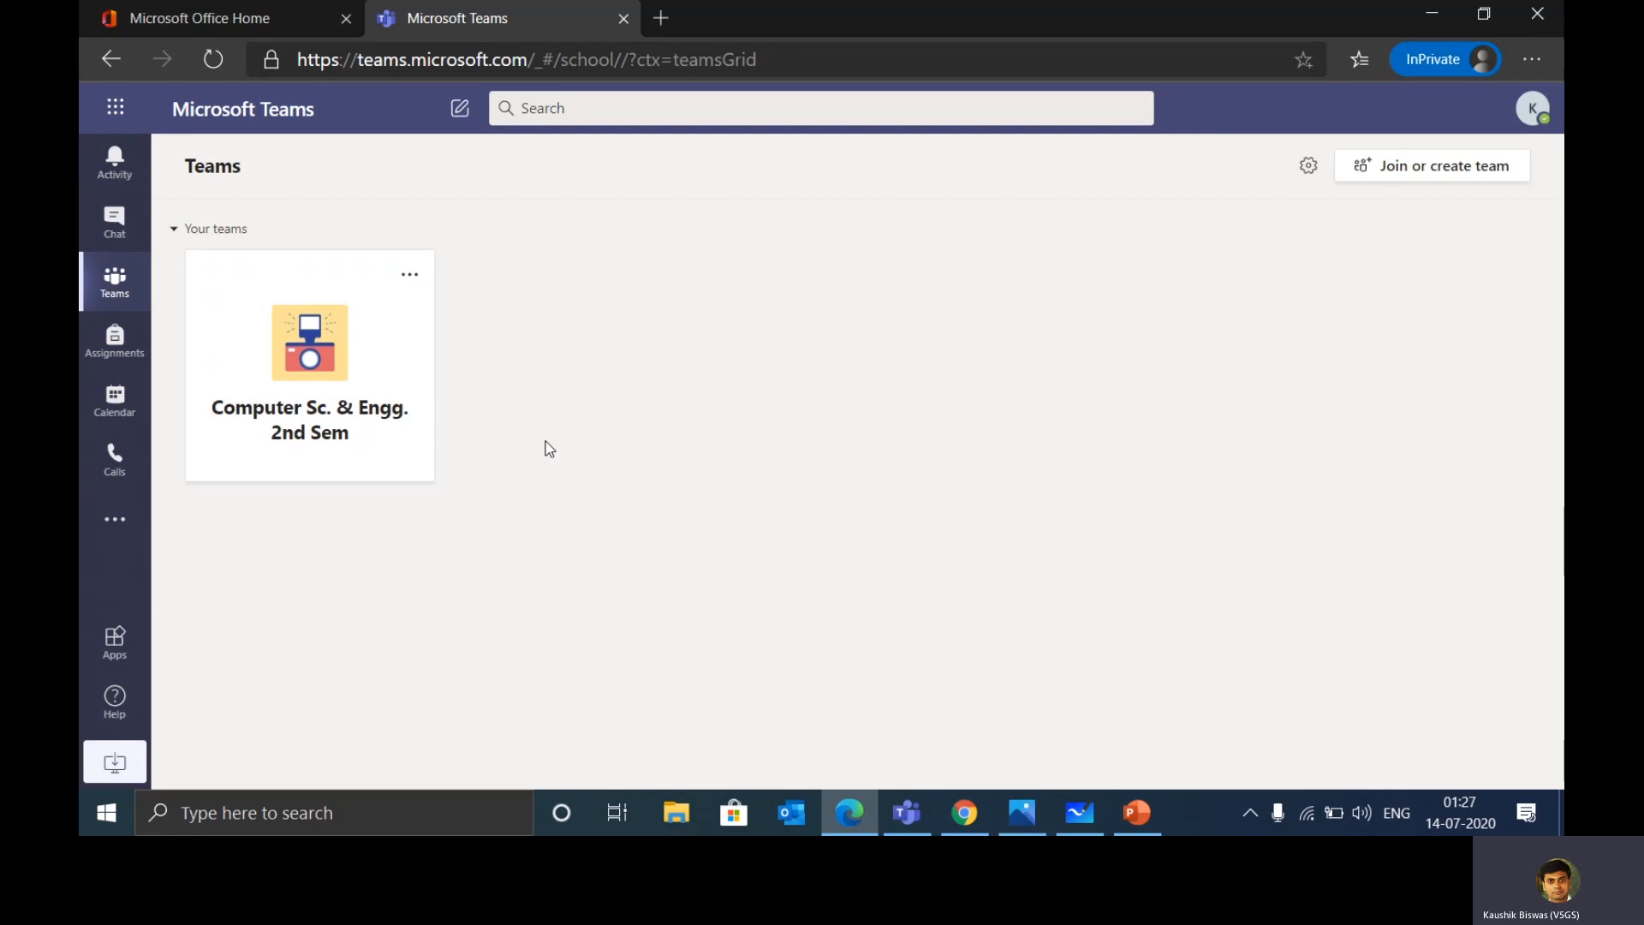
Open the Computer Sc. & Engg. 2nd Sem team and review the General channel's posts, including the year wise schedule and the assignment.
click(331, 375)
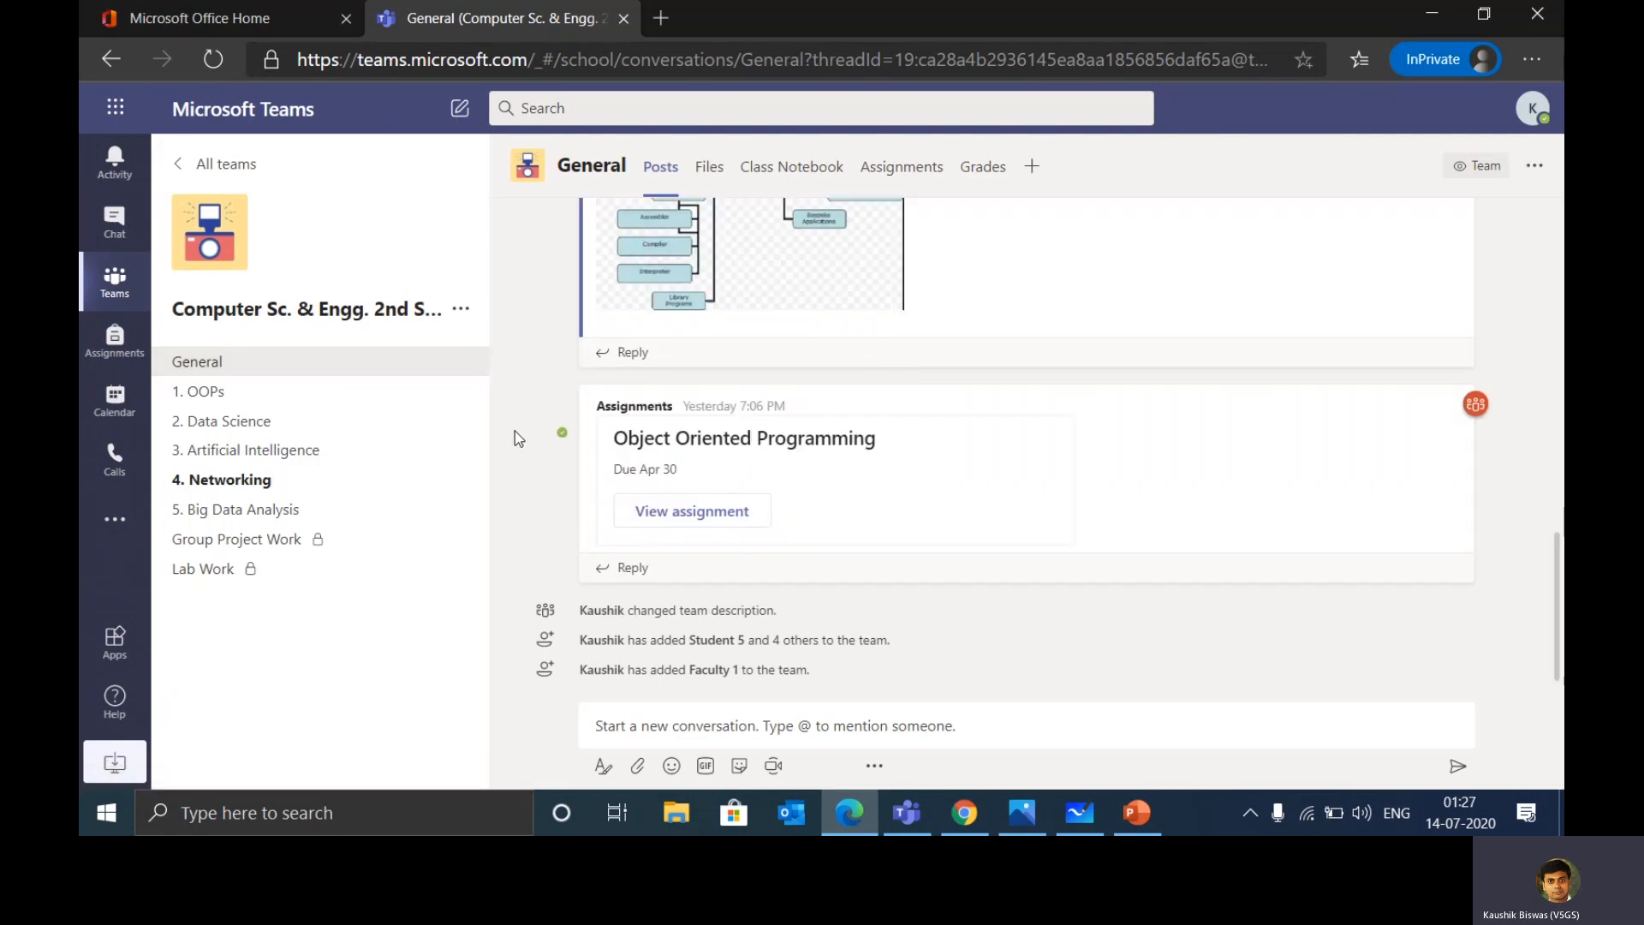
scroll(515, 430, up, 1)
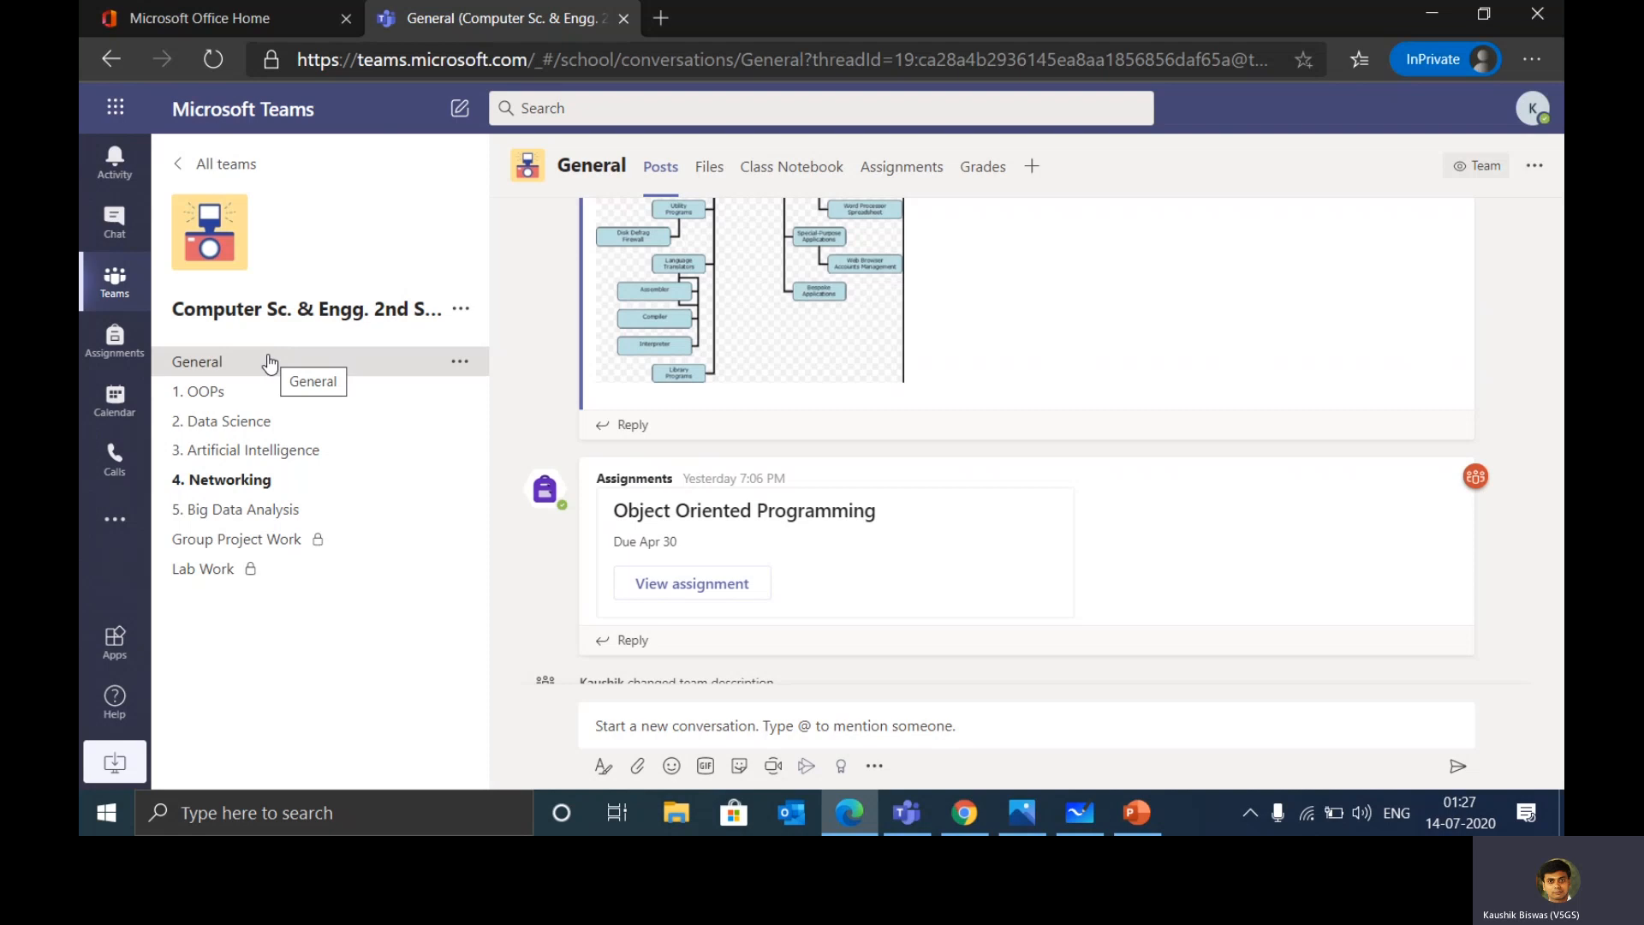
scroll(928, 468, up, 3)
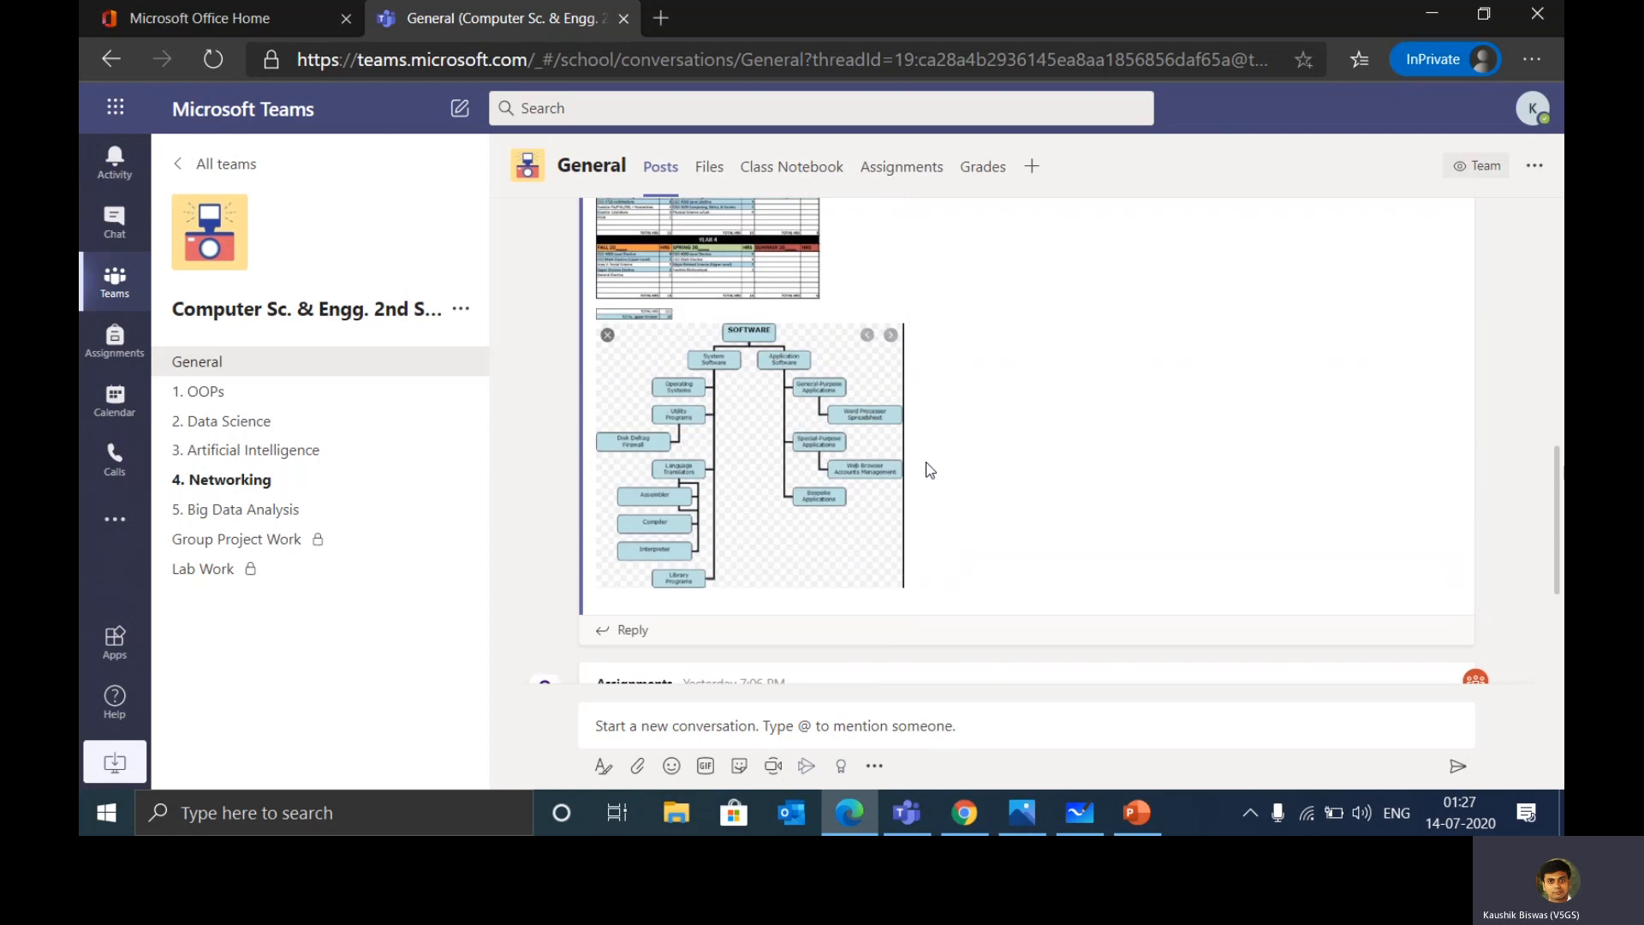
scroll(930, 470, up, 3)
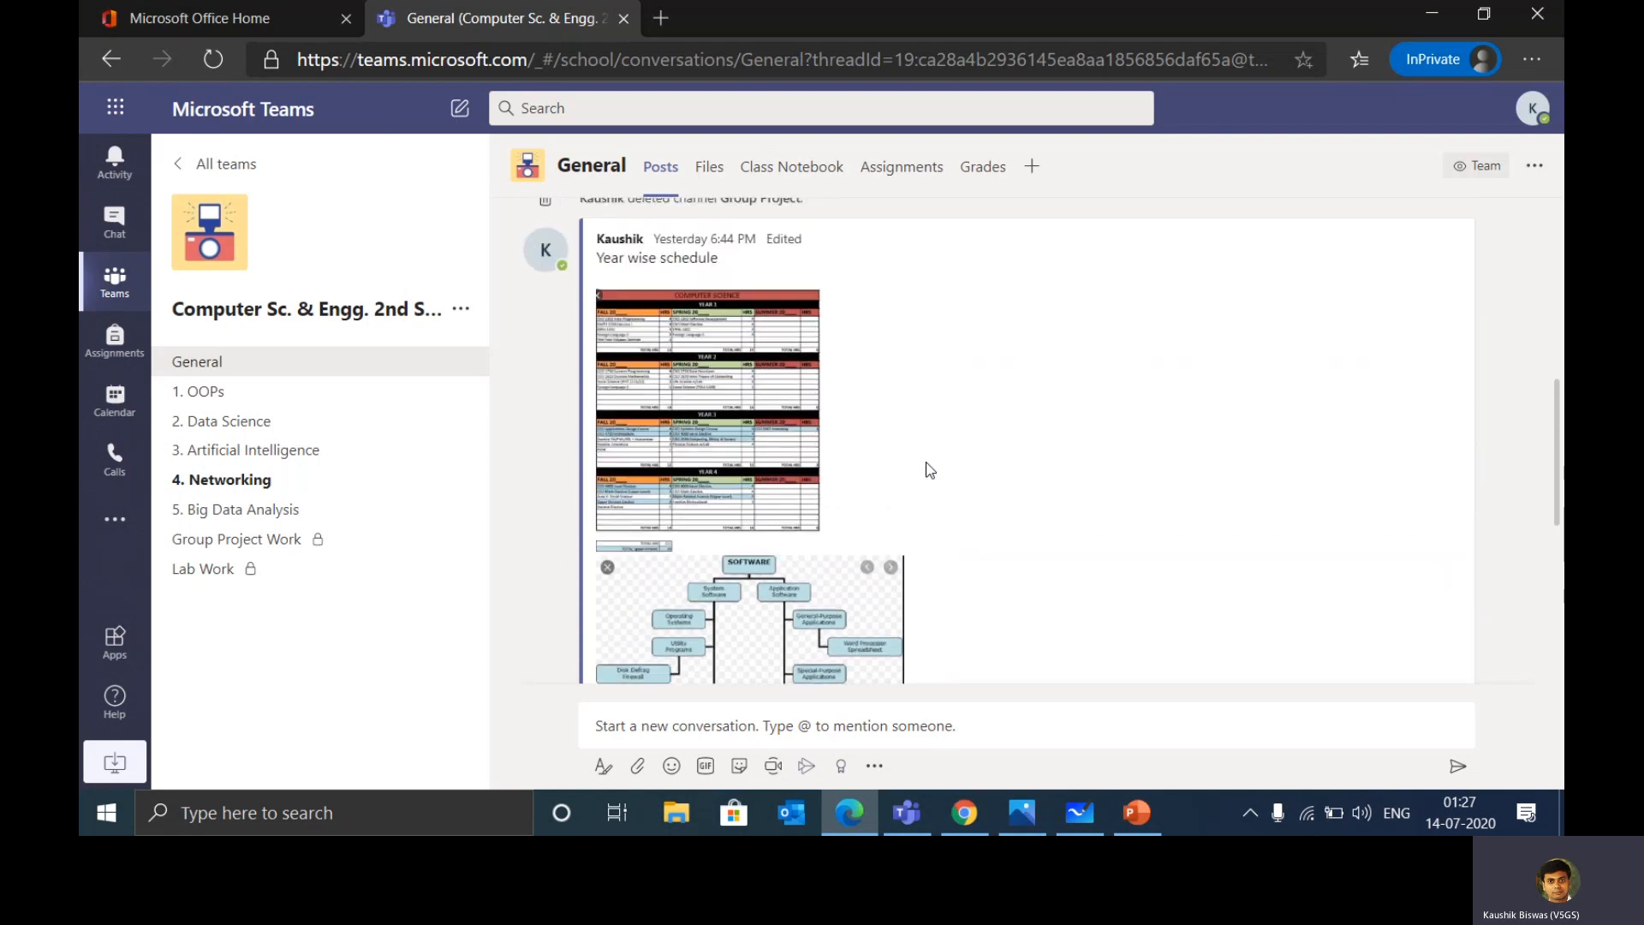
scroll(929, 470, up, 1)
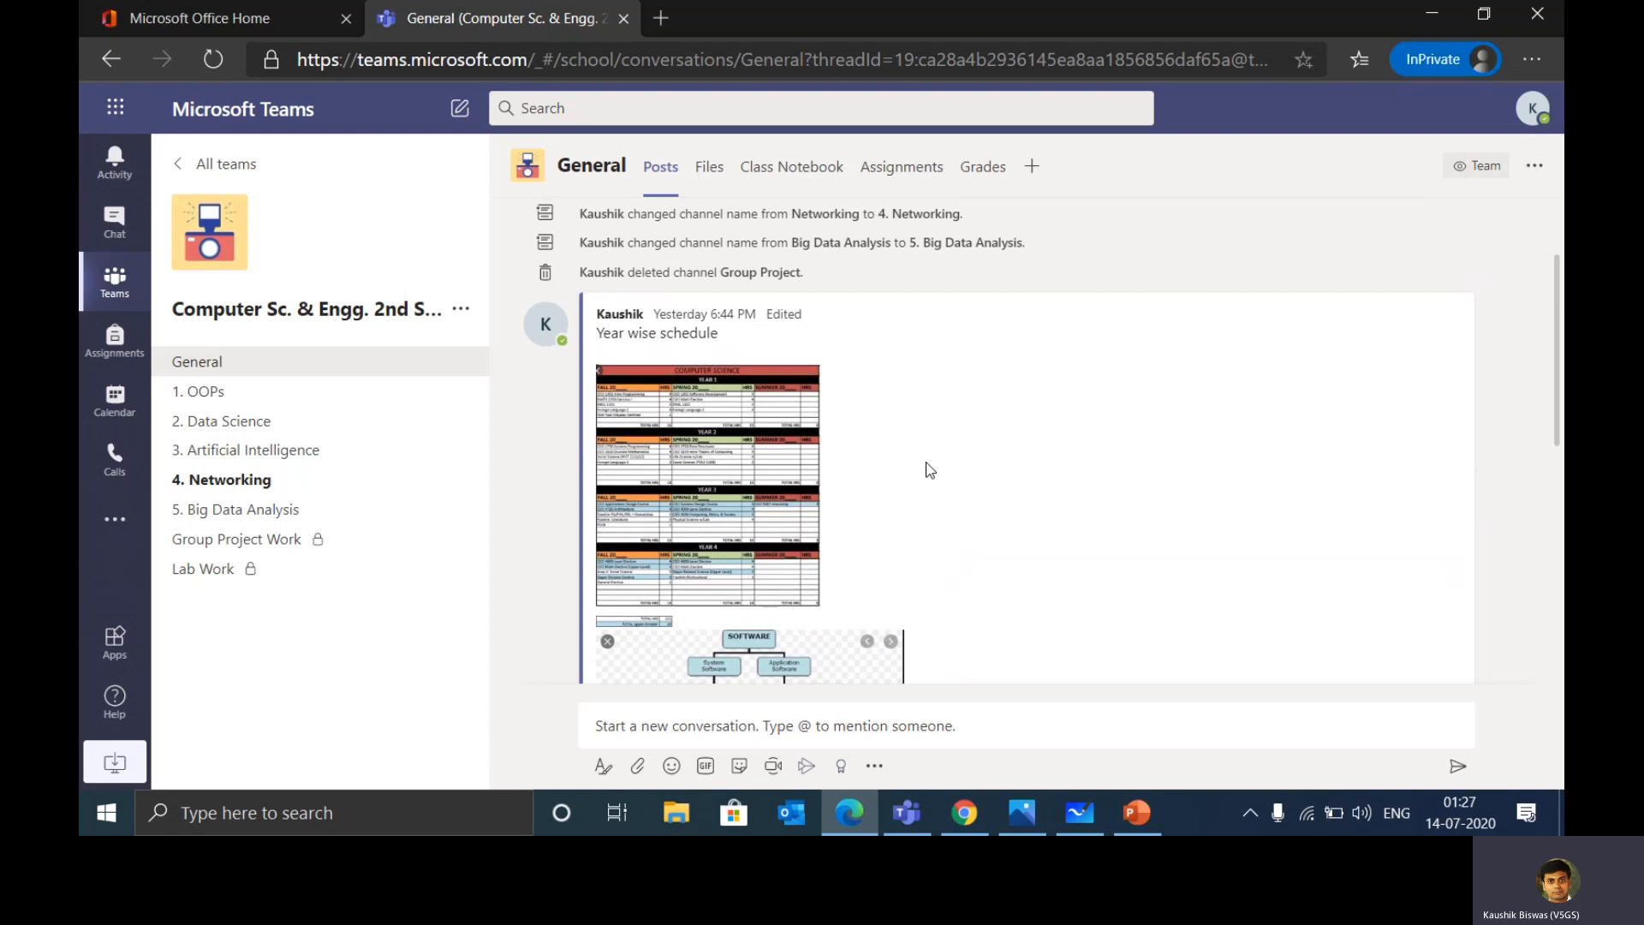
mouse_move(930, 470)
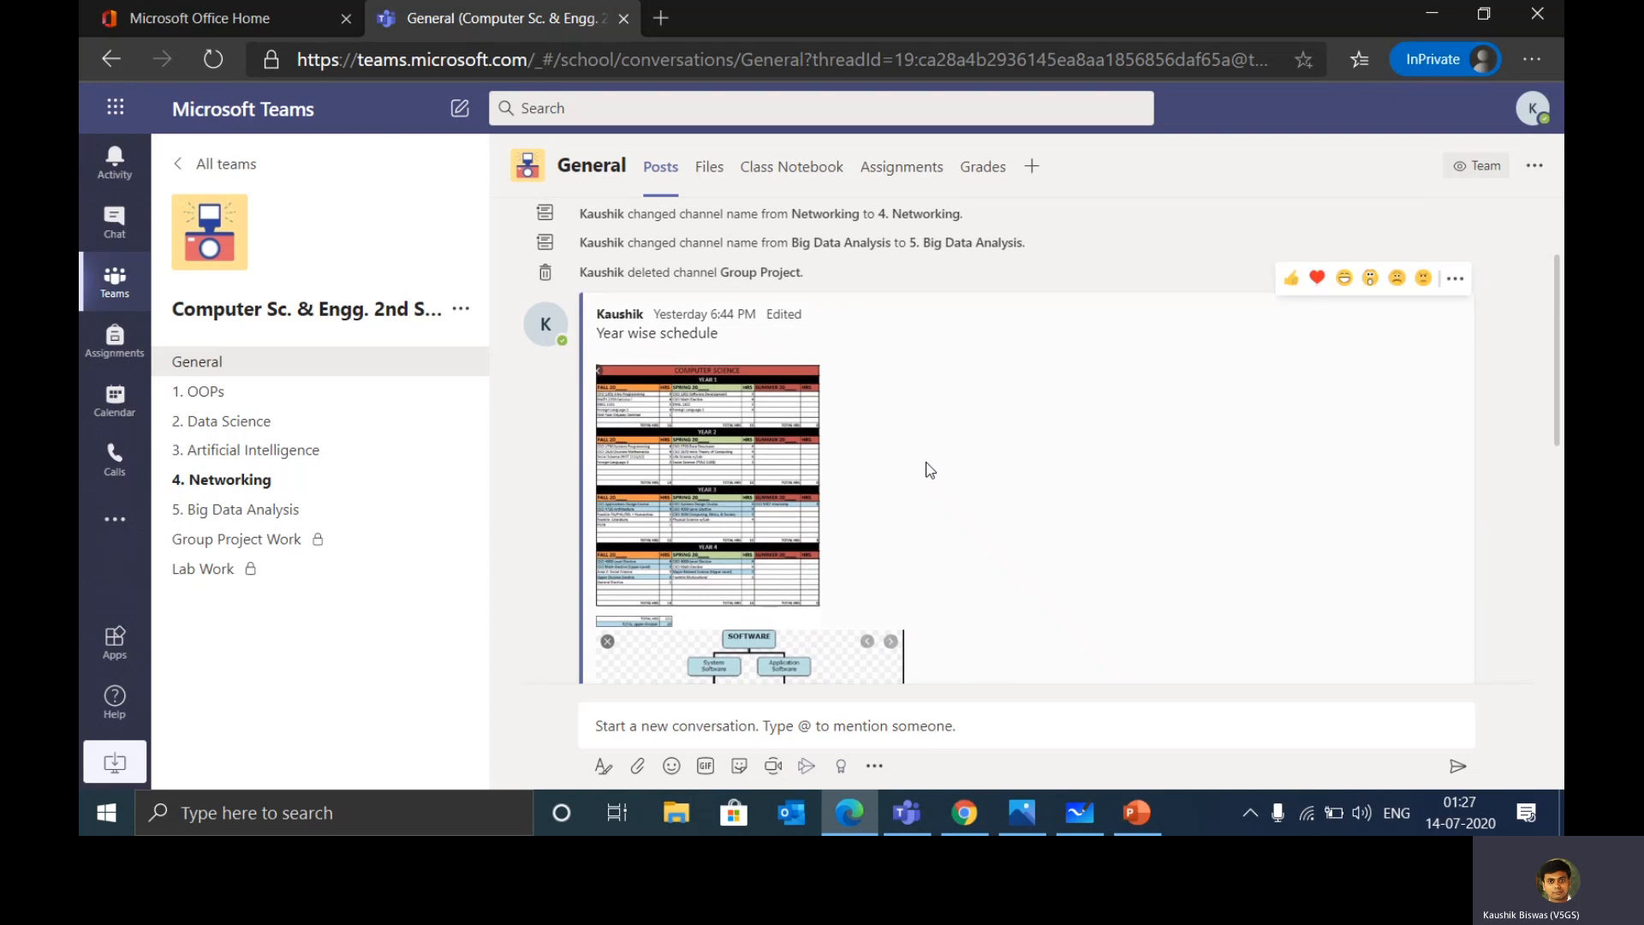
scroll(930, 470, down, 1)
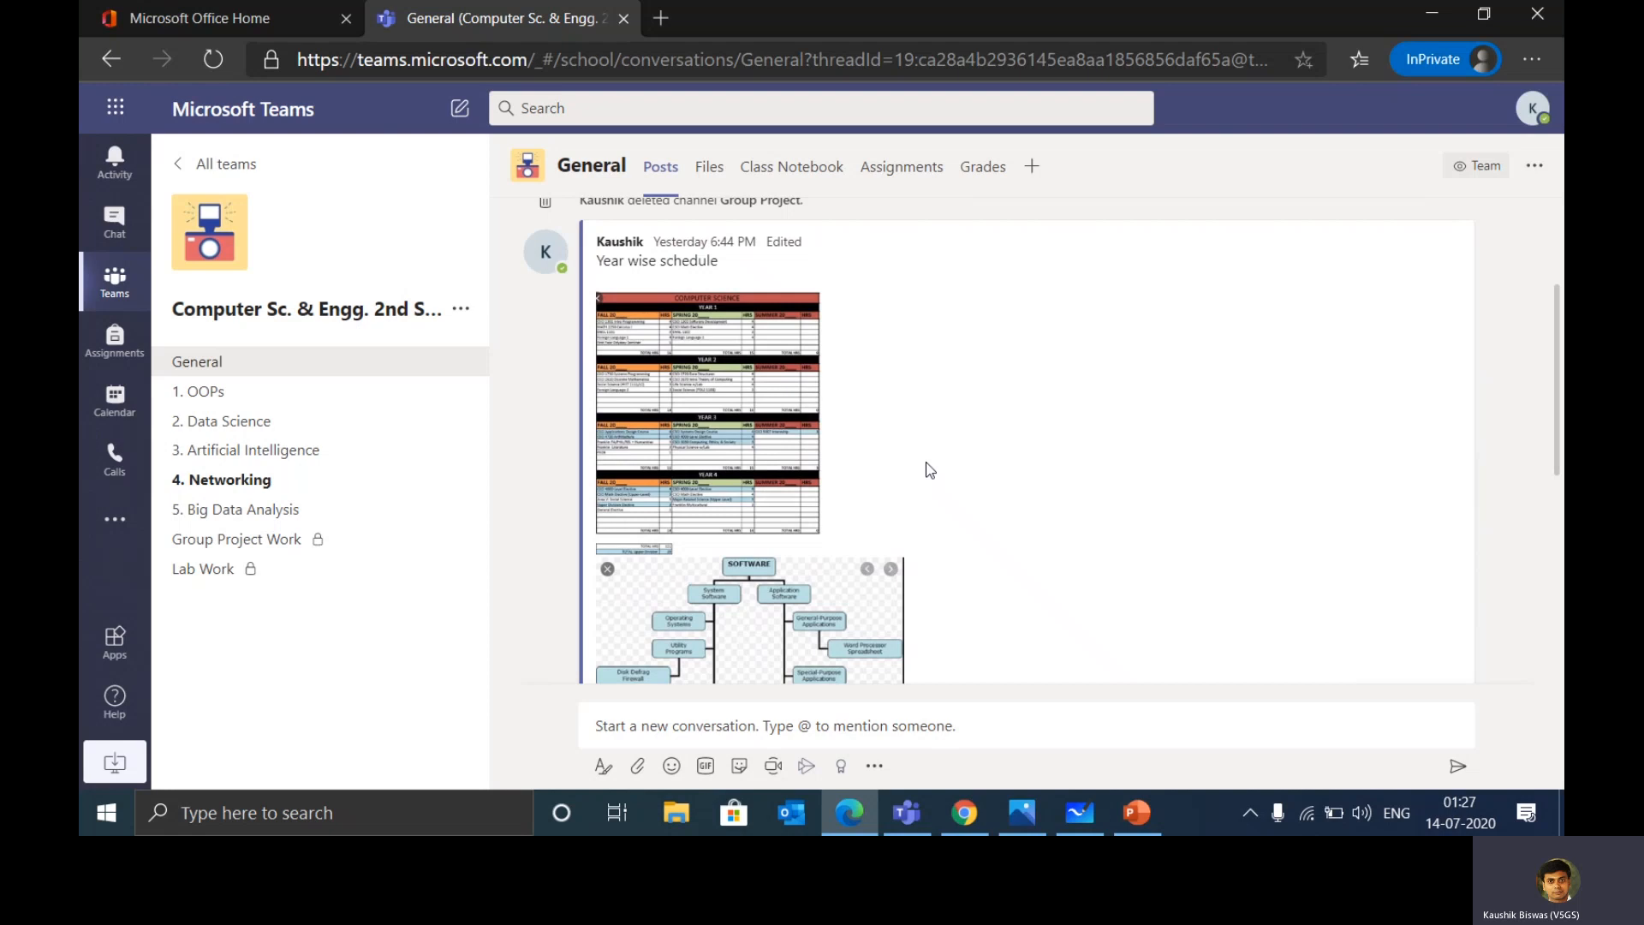
scroll(930, 470, down, 4)
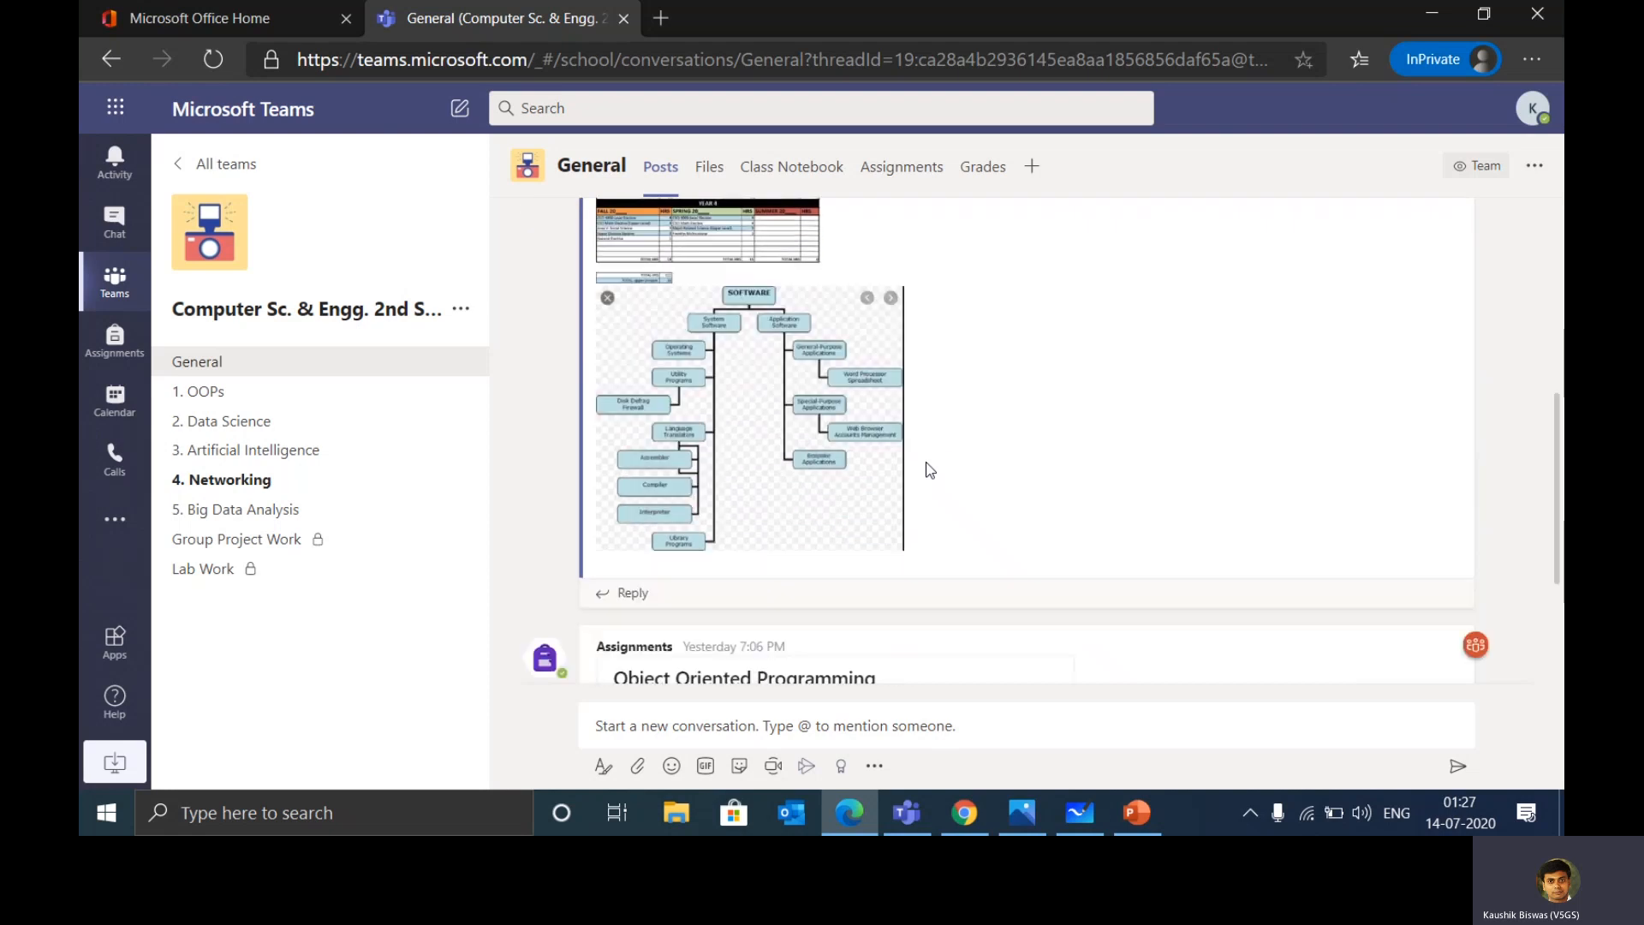
scroll(929, 470, down, 2)
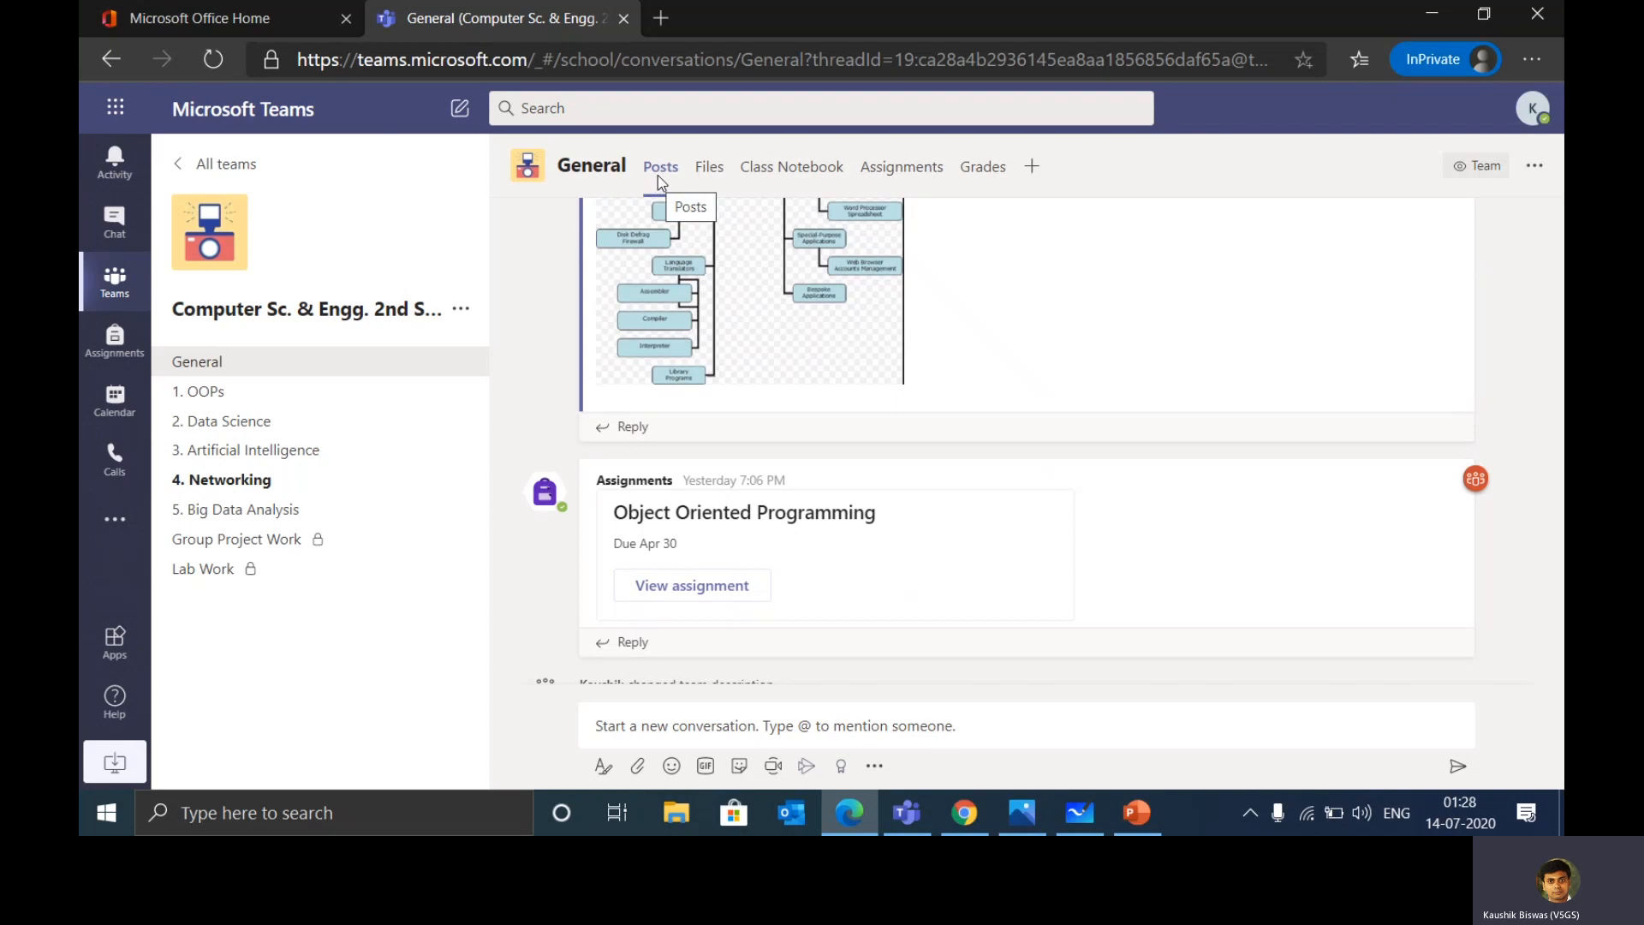
scroll(957, 359, up, 2)
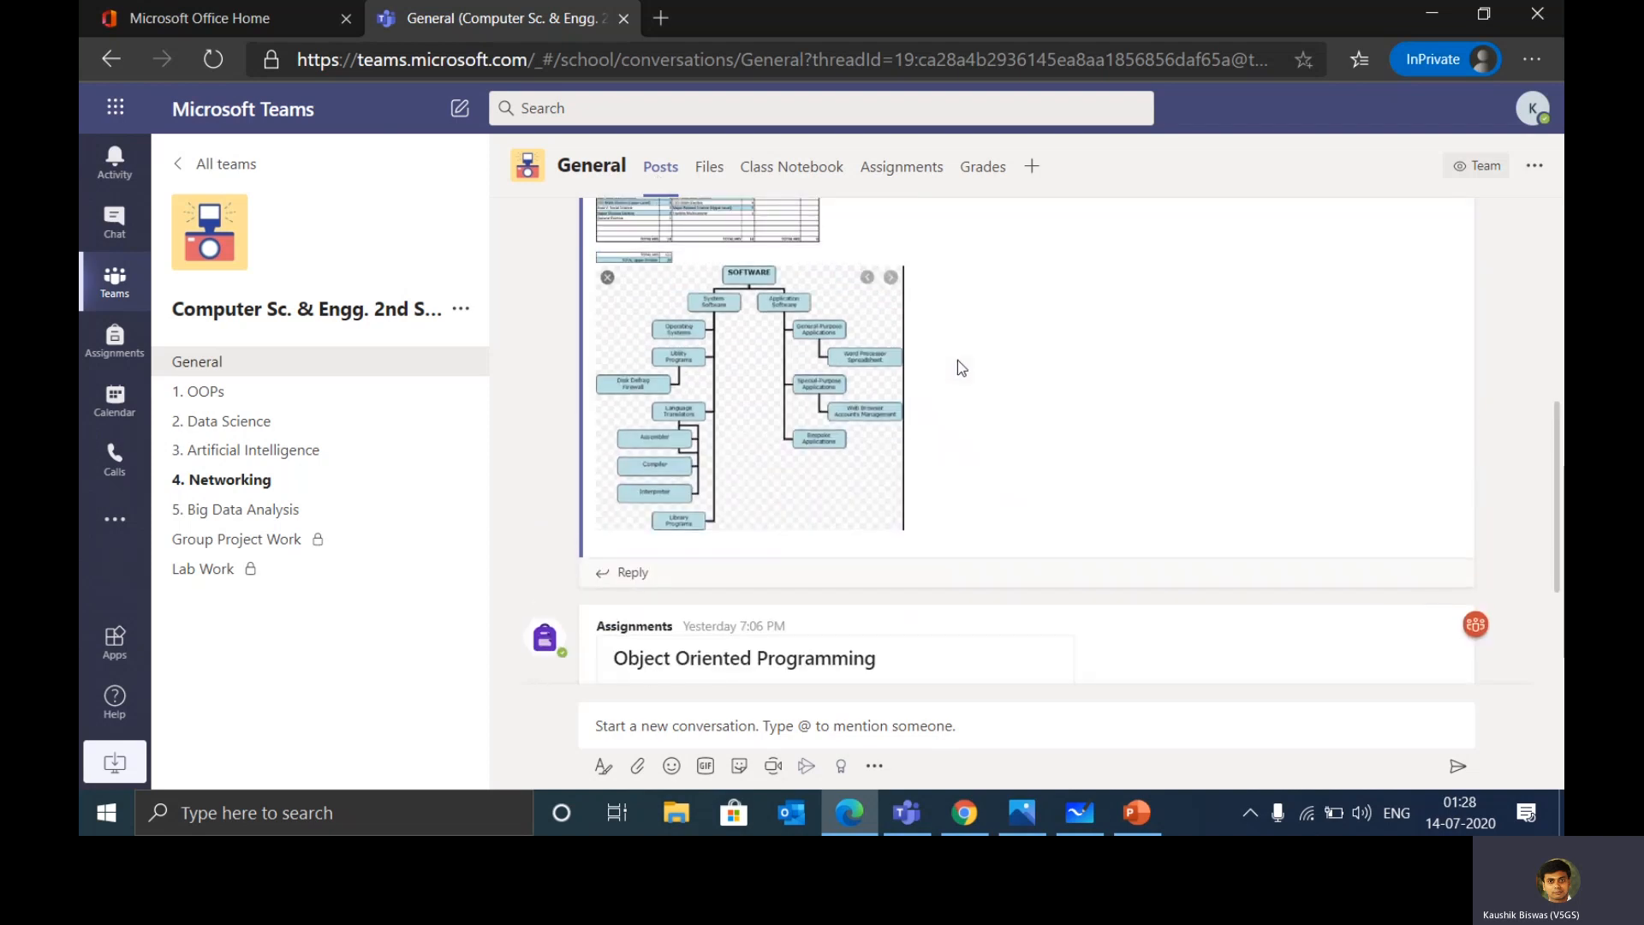
scroll(957, 362, up, 2)
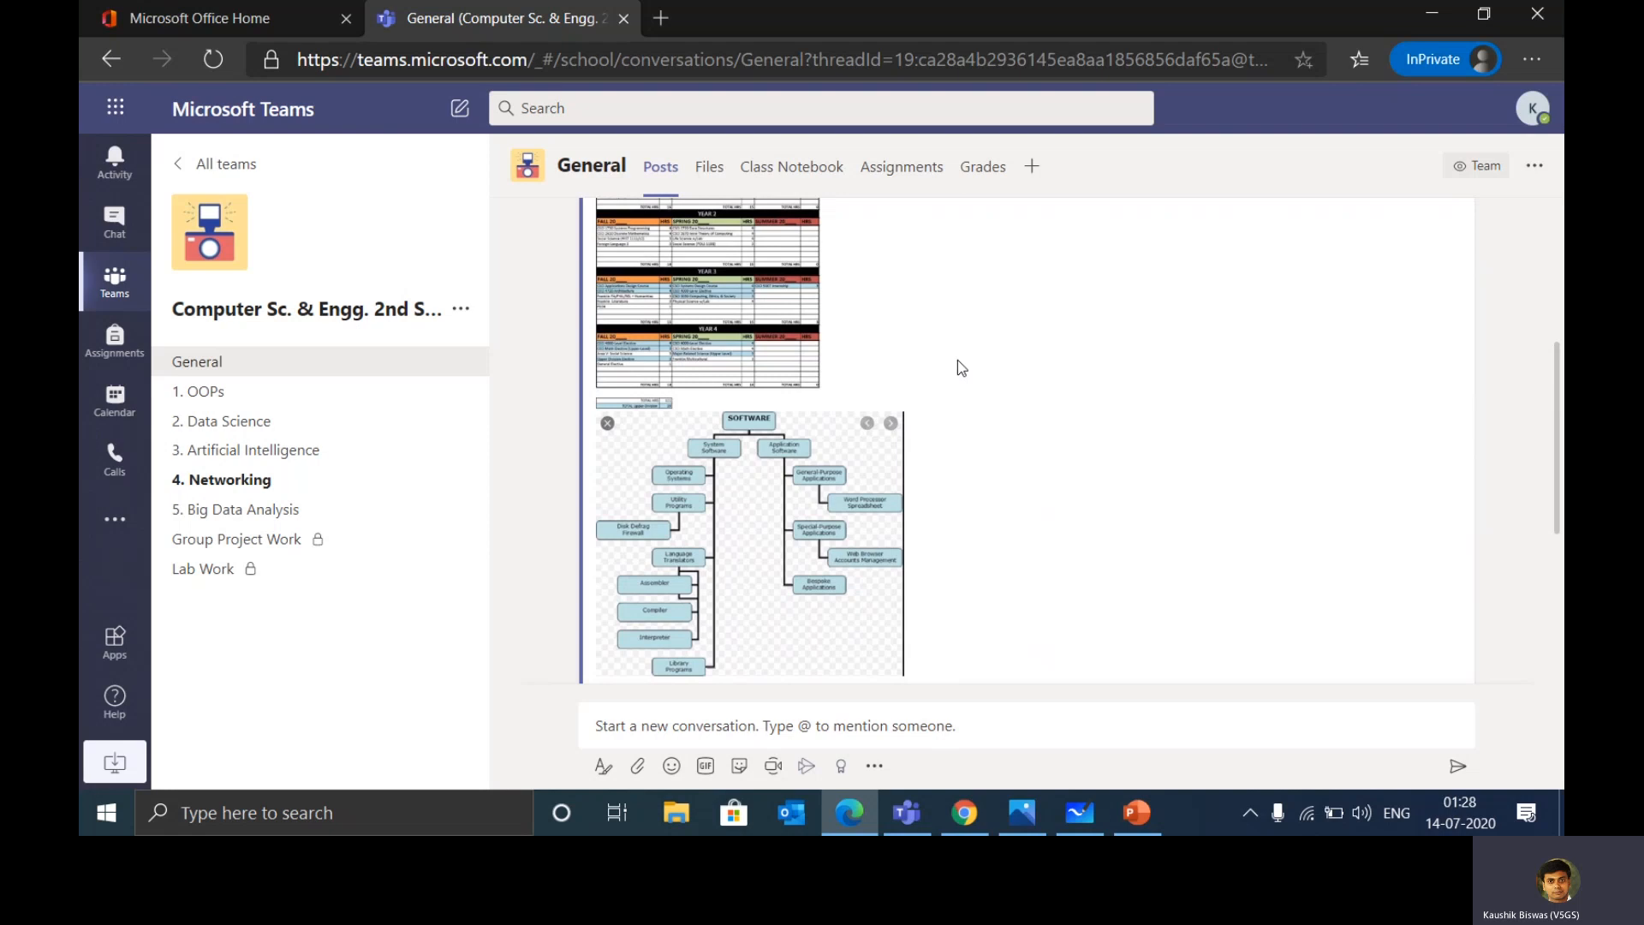
Open the Class Materials folder in the General channel's files.
click(718, 174)
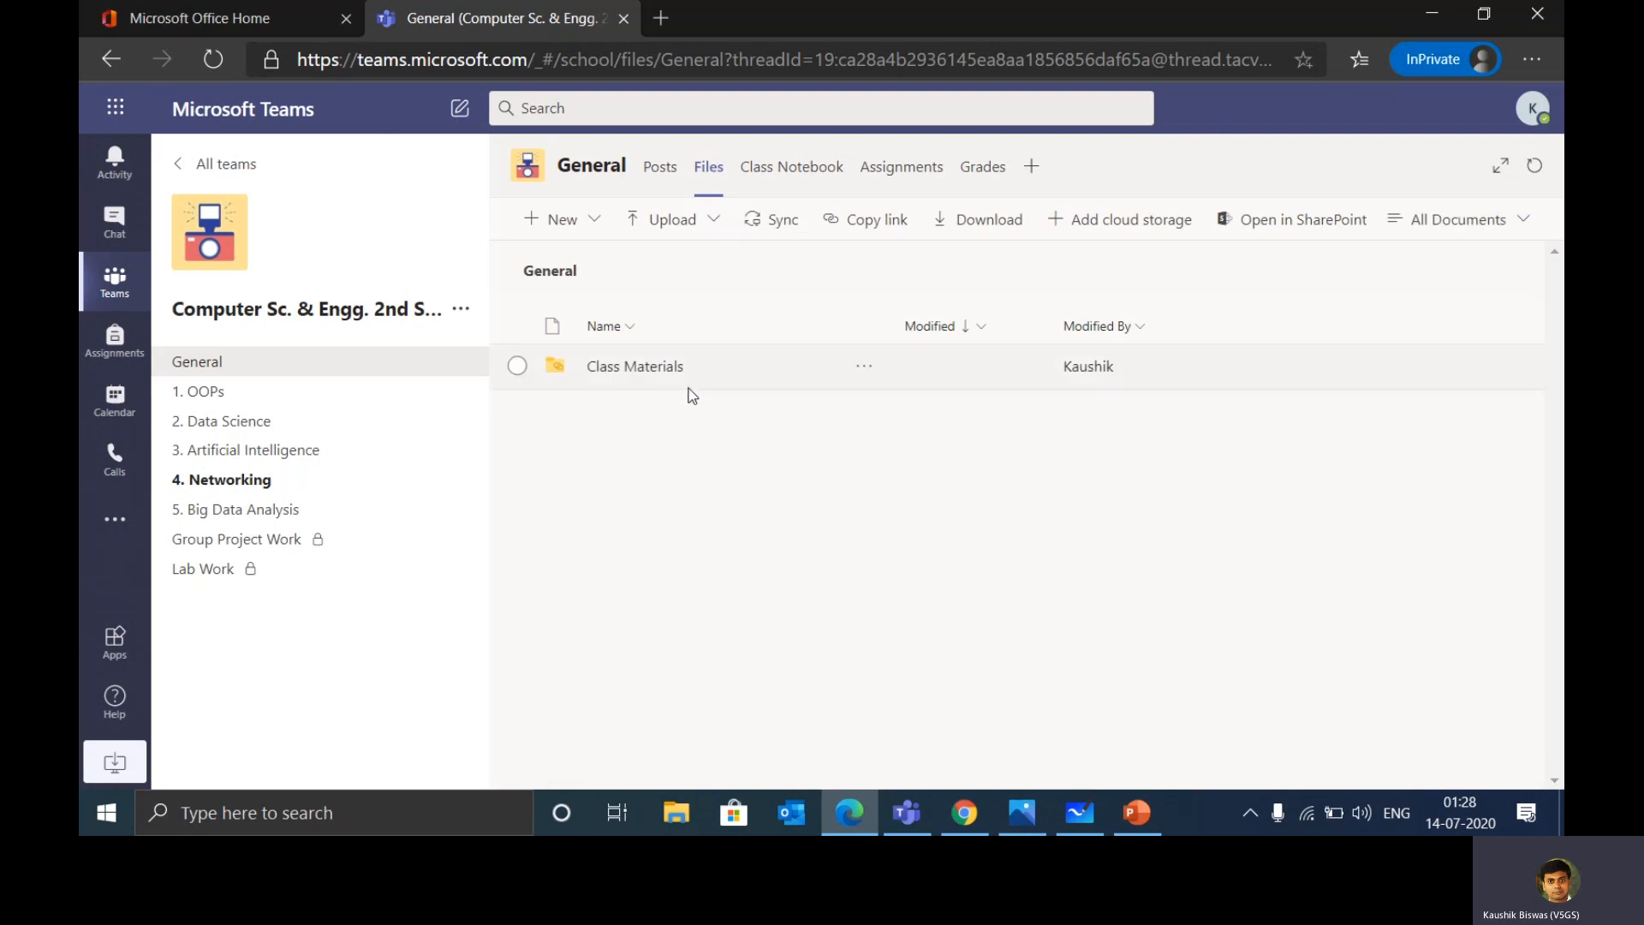
click(639, 375)
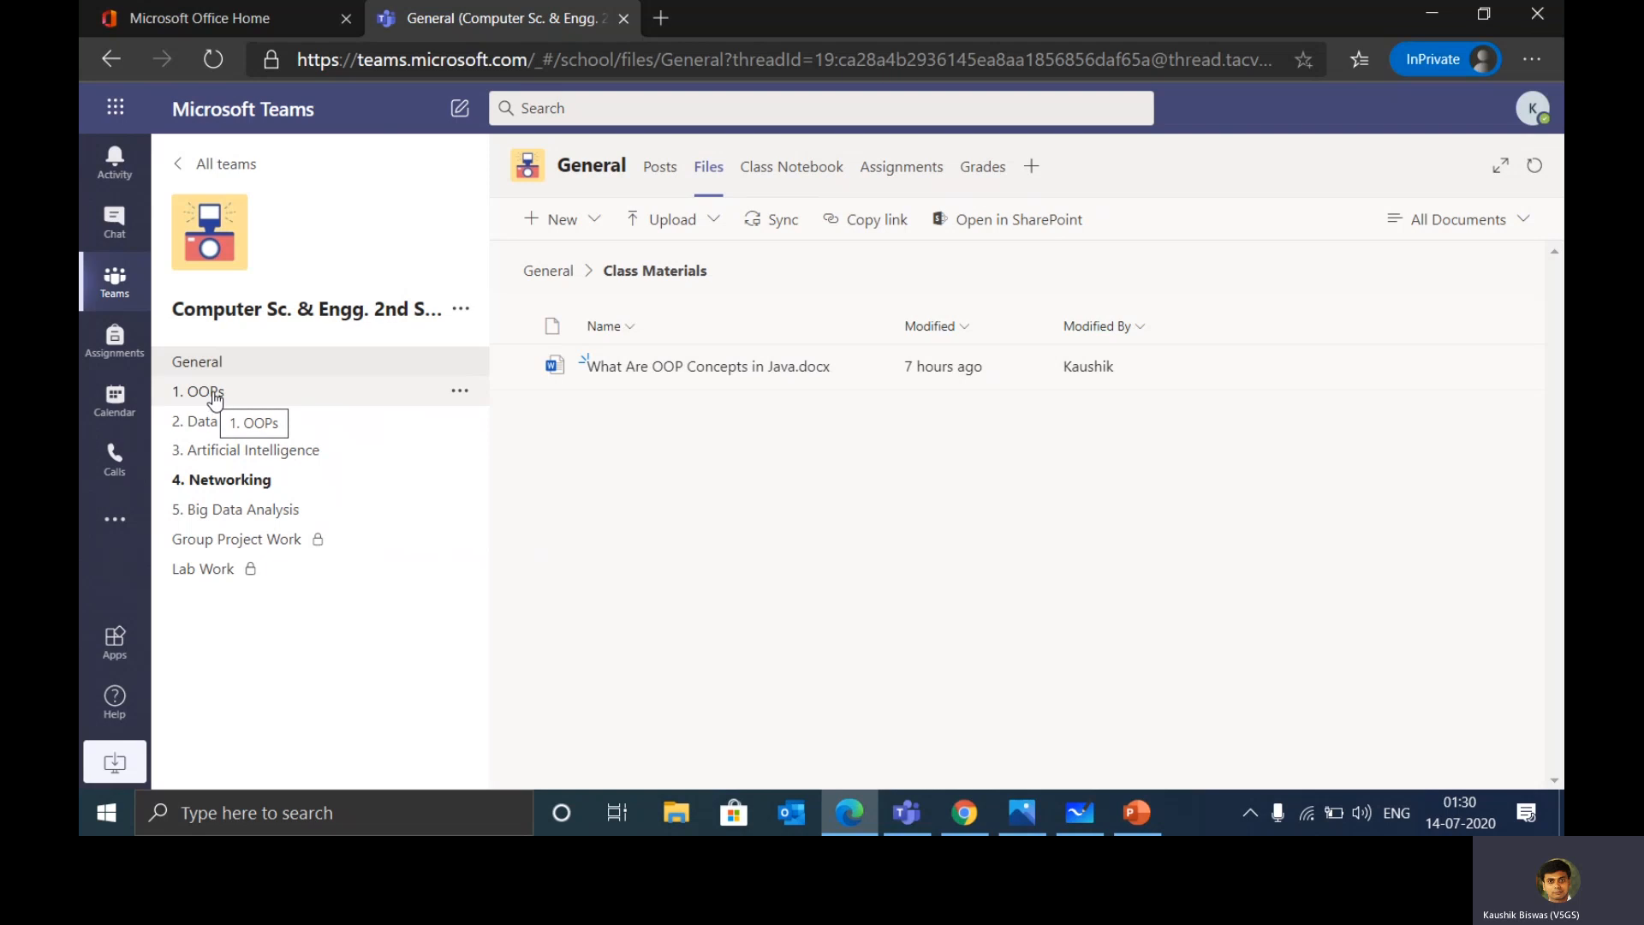
Read the full Objects and classes post in the 1. OOPs channel and show that channel's files.
click(215, 393)
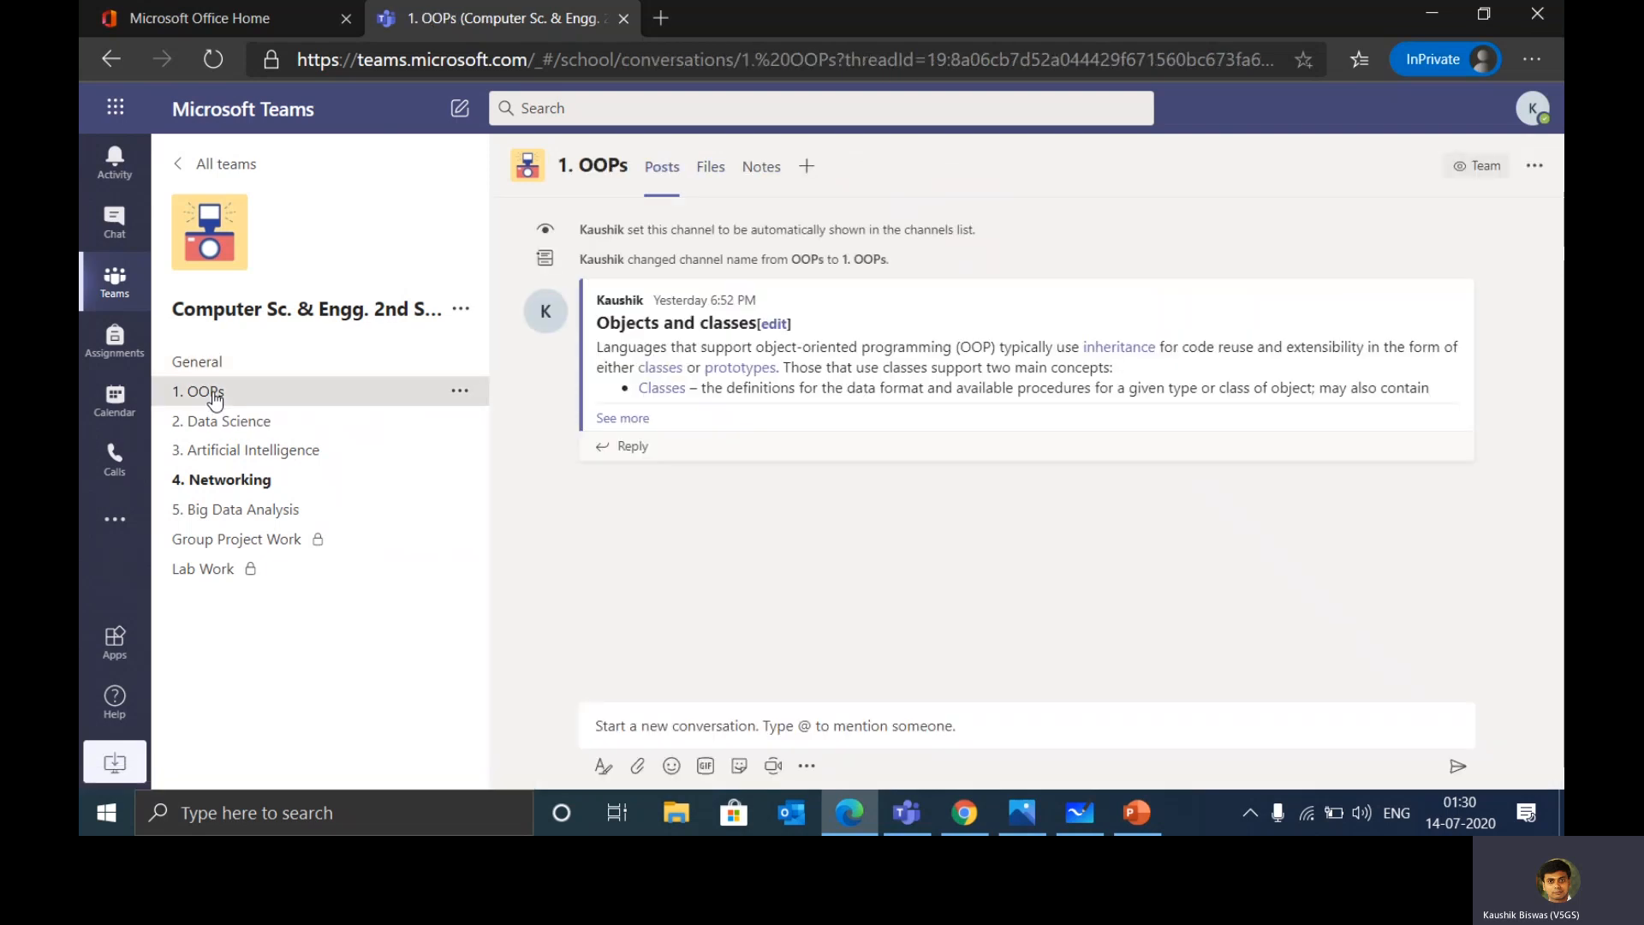
click(613, 419)
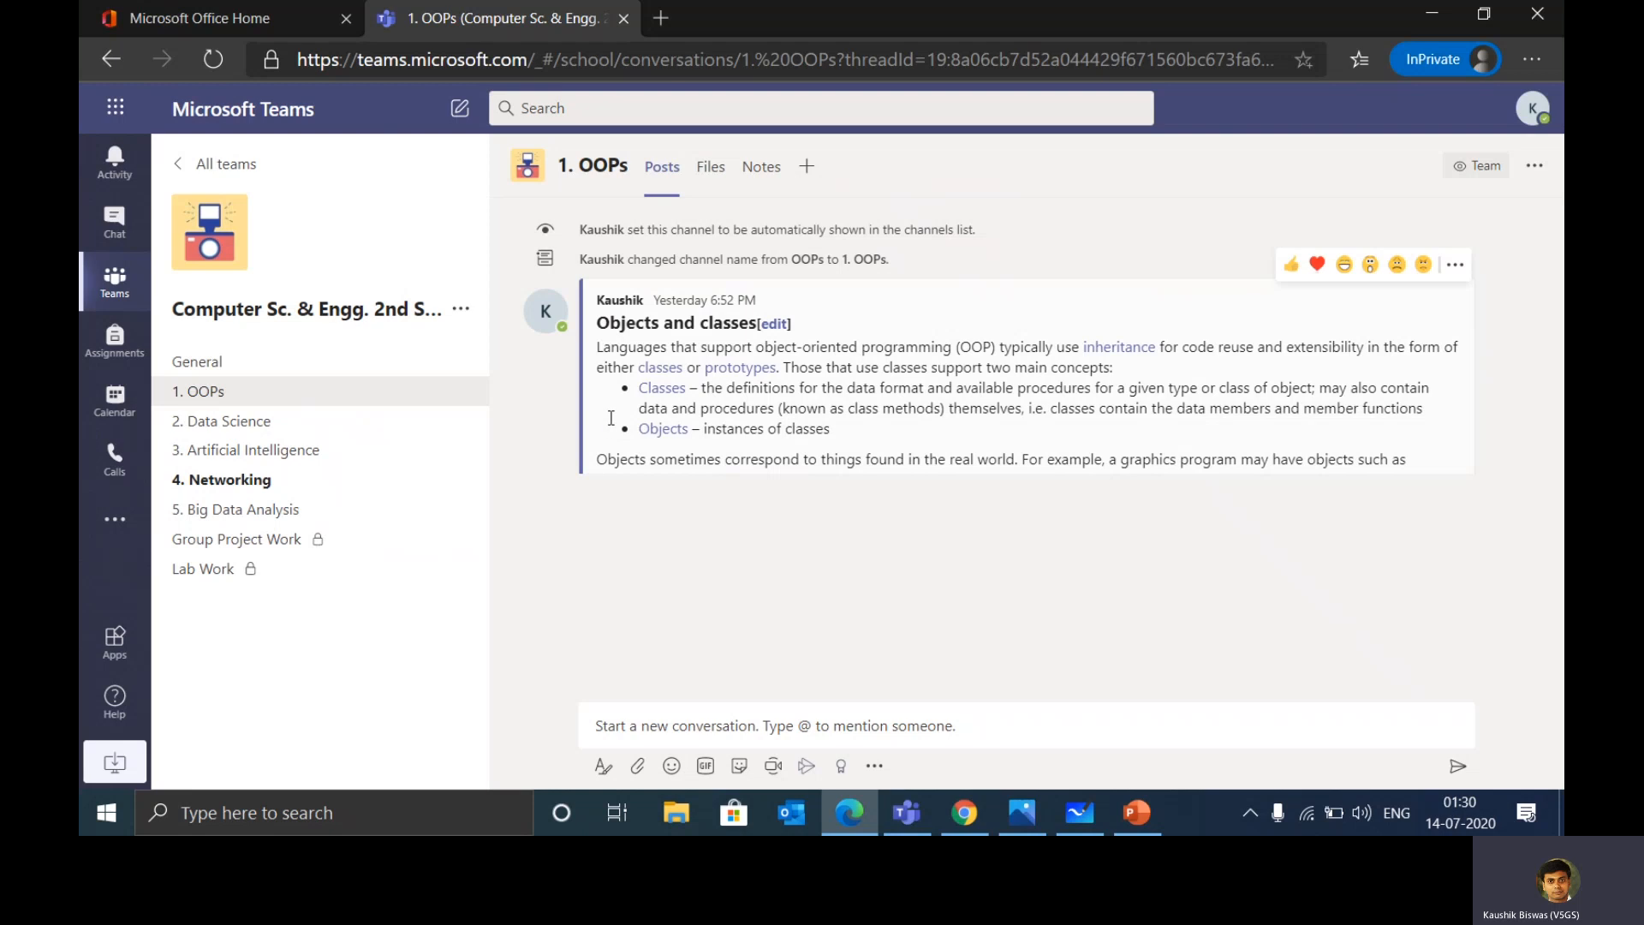
scroll(720, 422, up, 3)
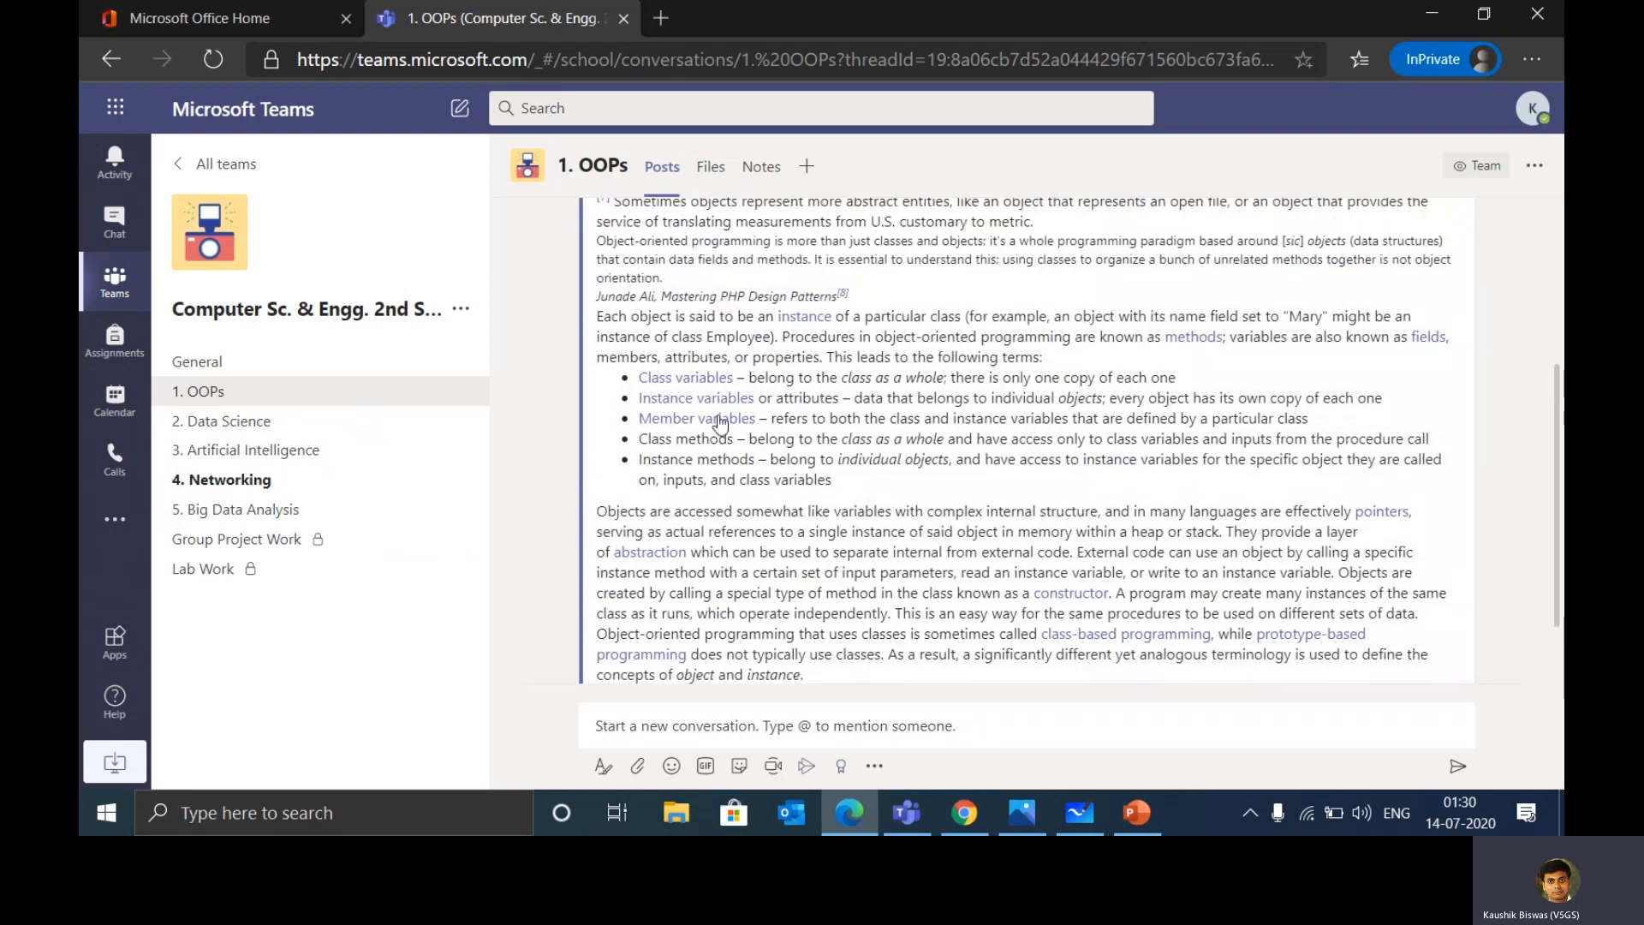
scroll(720, 422, up, 3)
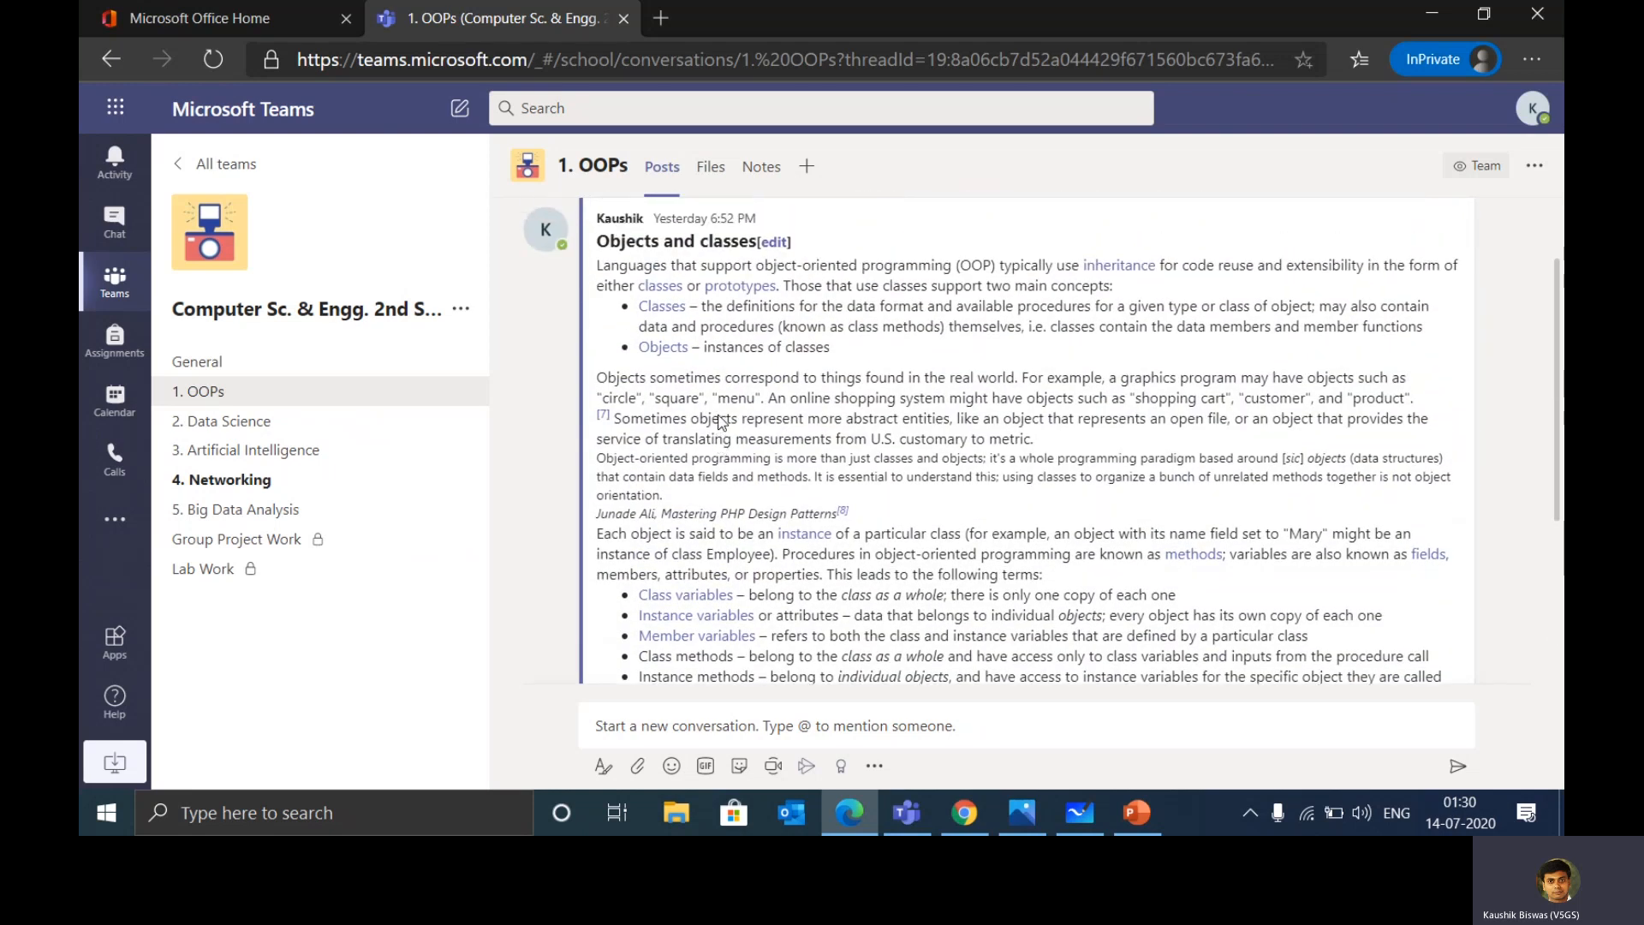
scroll(720, 422, up, 1)
scroll(720, 423, down, 2)
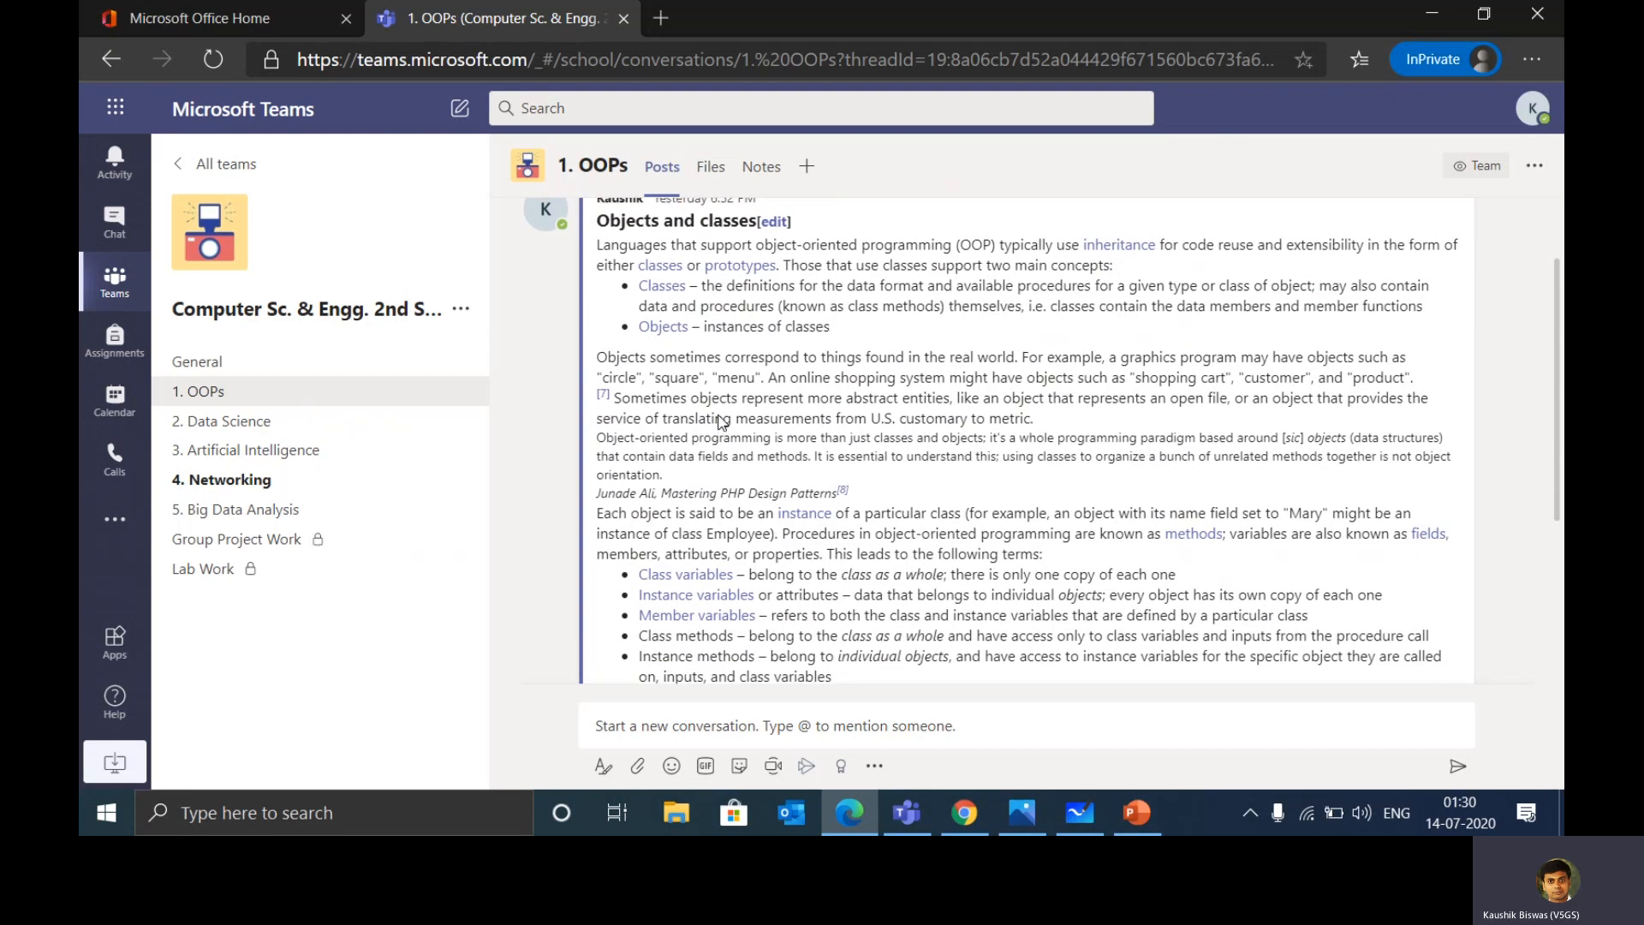
scroll(720, 422, up, 2)
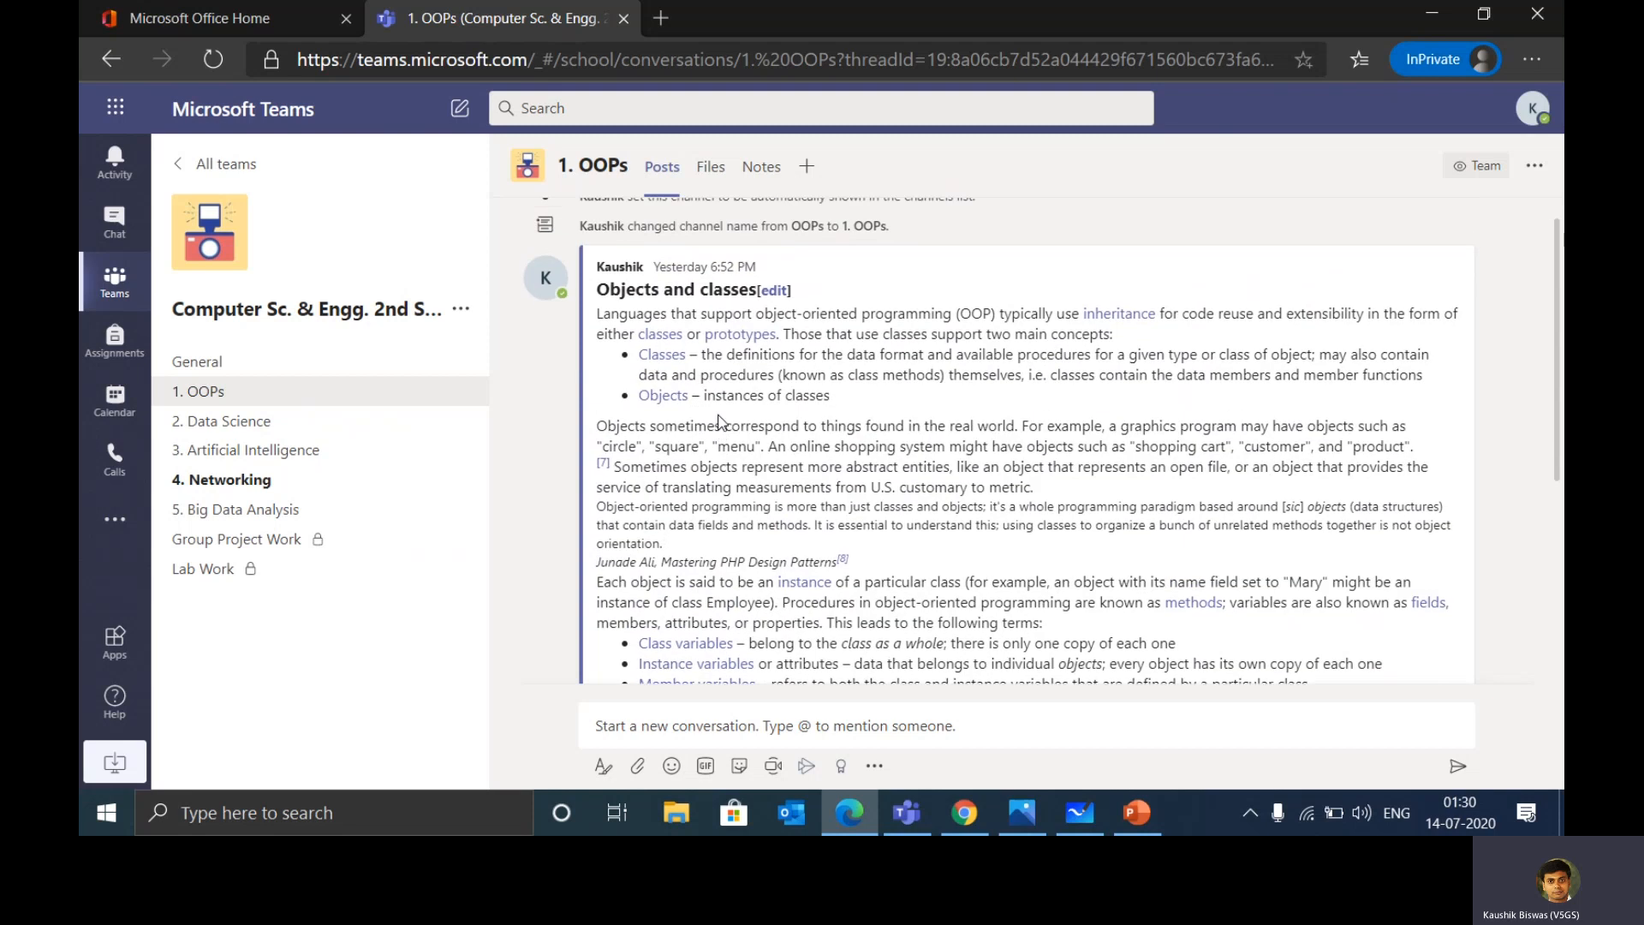
scroll(720, 423, down, 2)
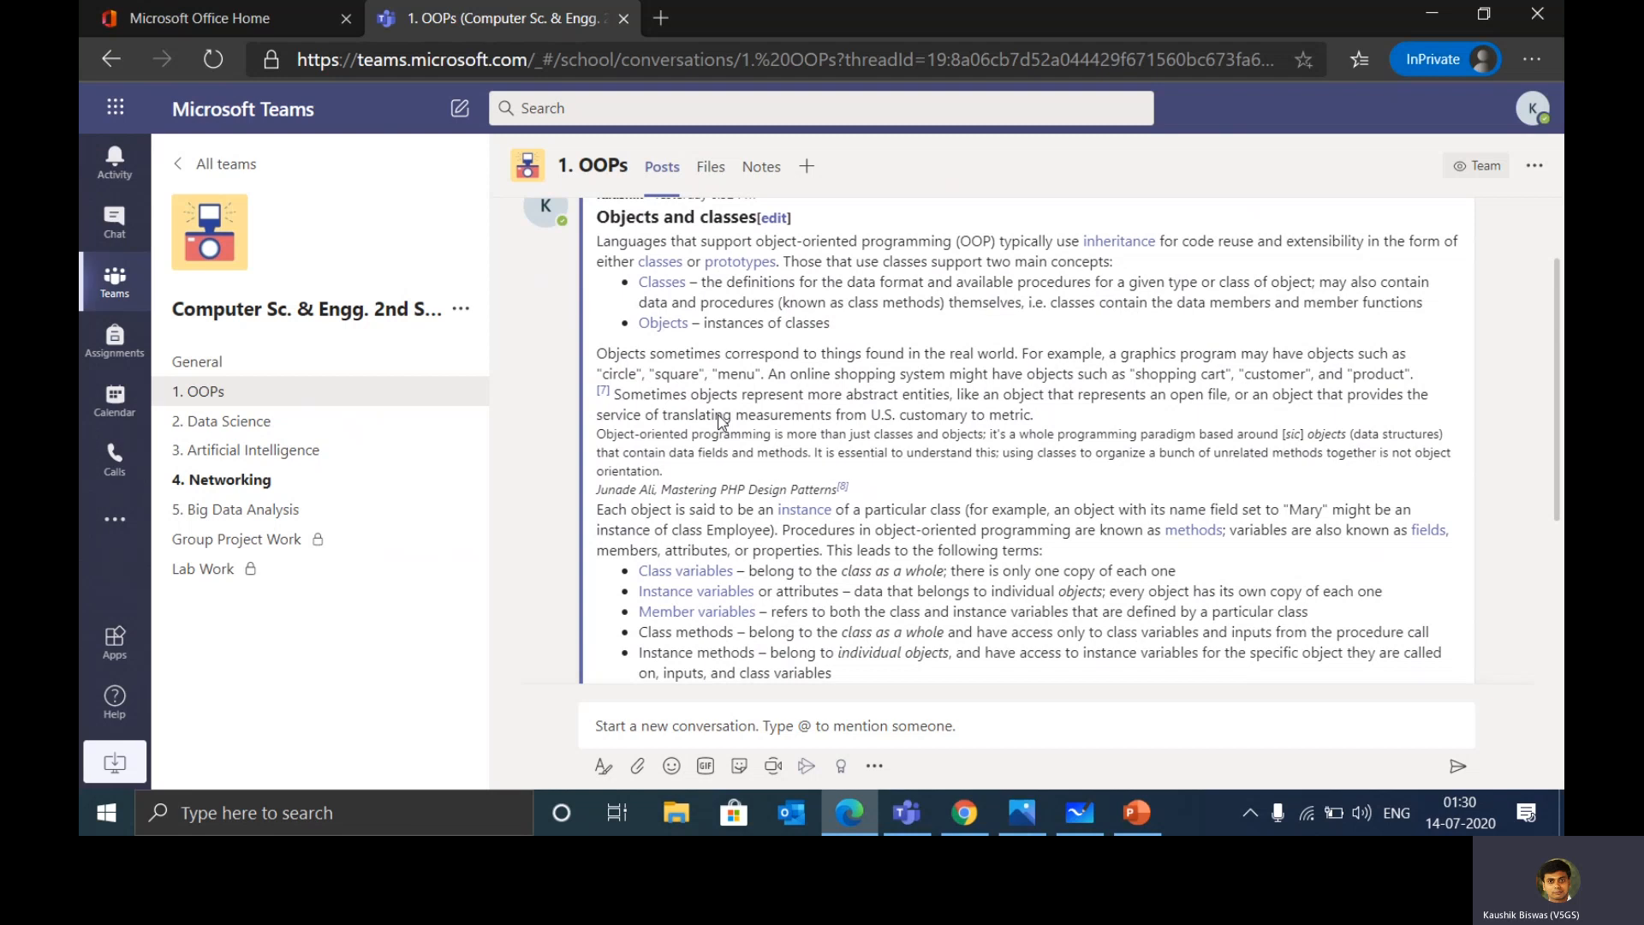
scroll(720, 421, up, 2)
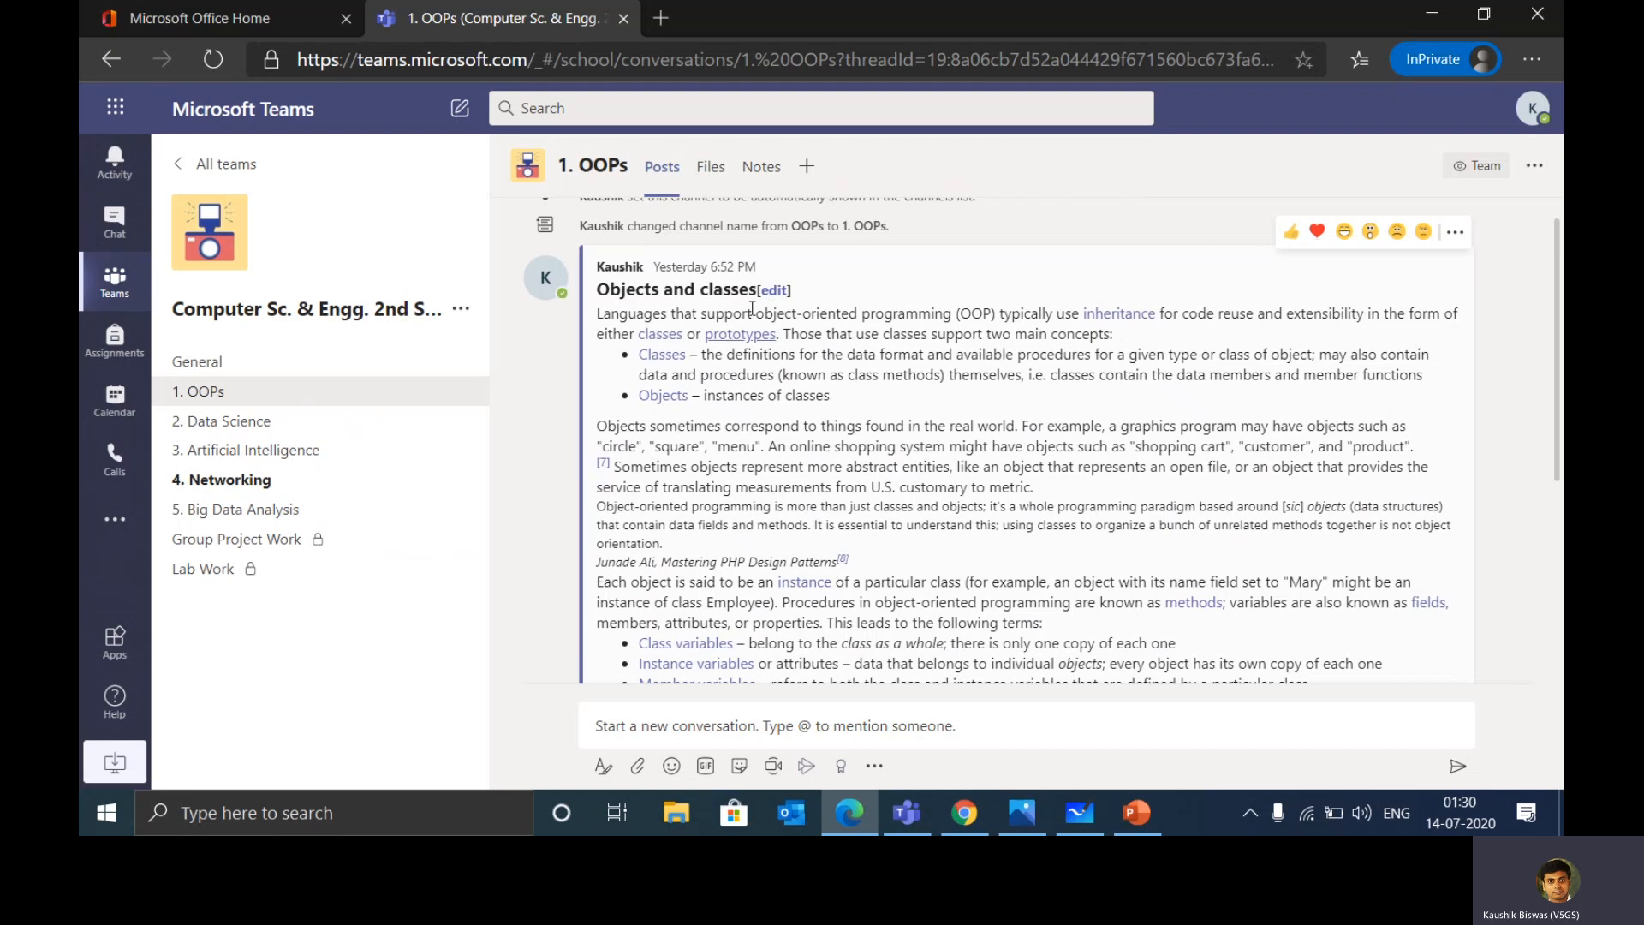
click(709, 176)
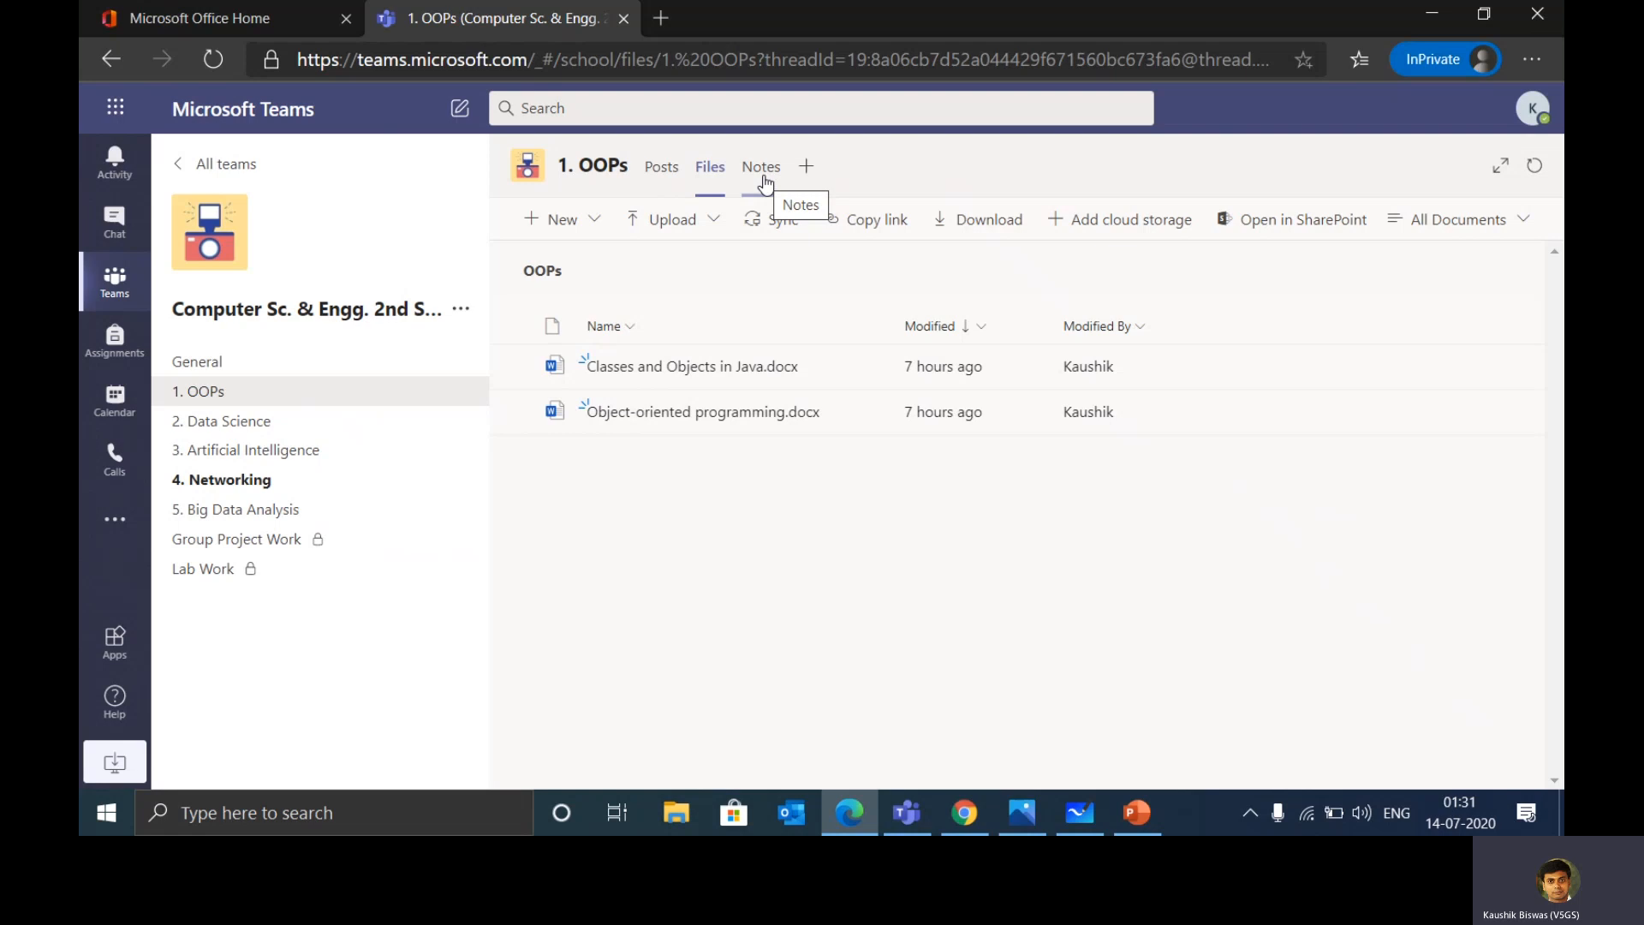
View the posts in the 2. Data Science and 3. Artificial Intelligence channels.
click(262, 429)
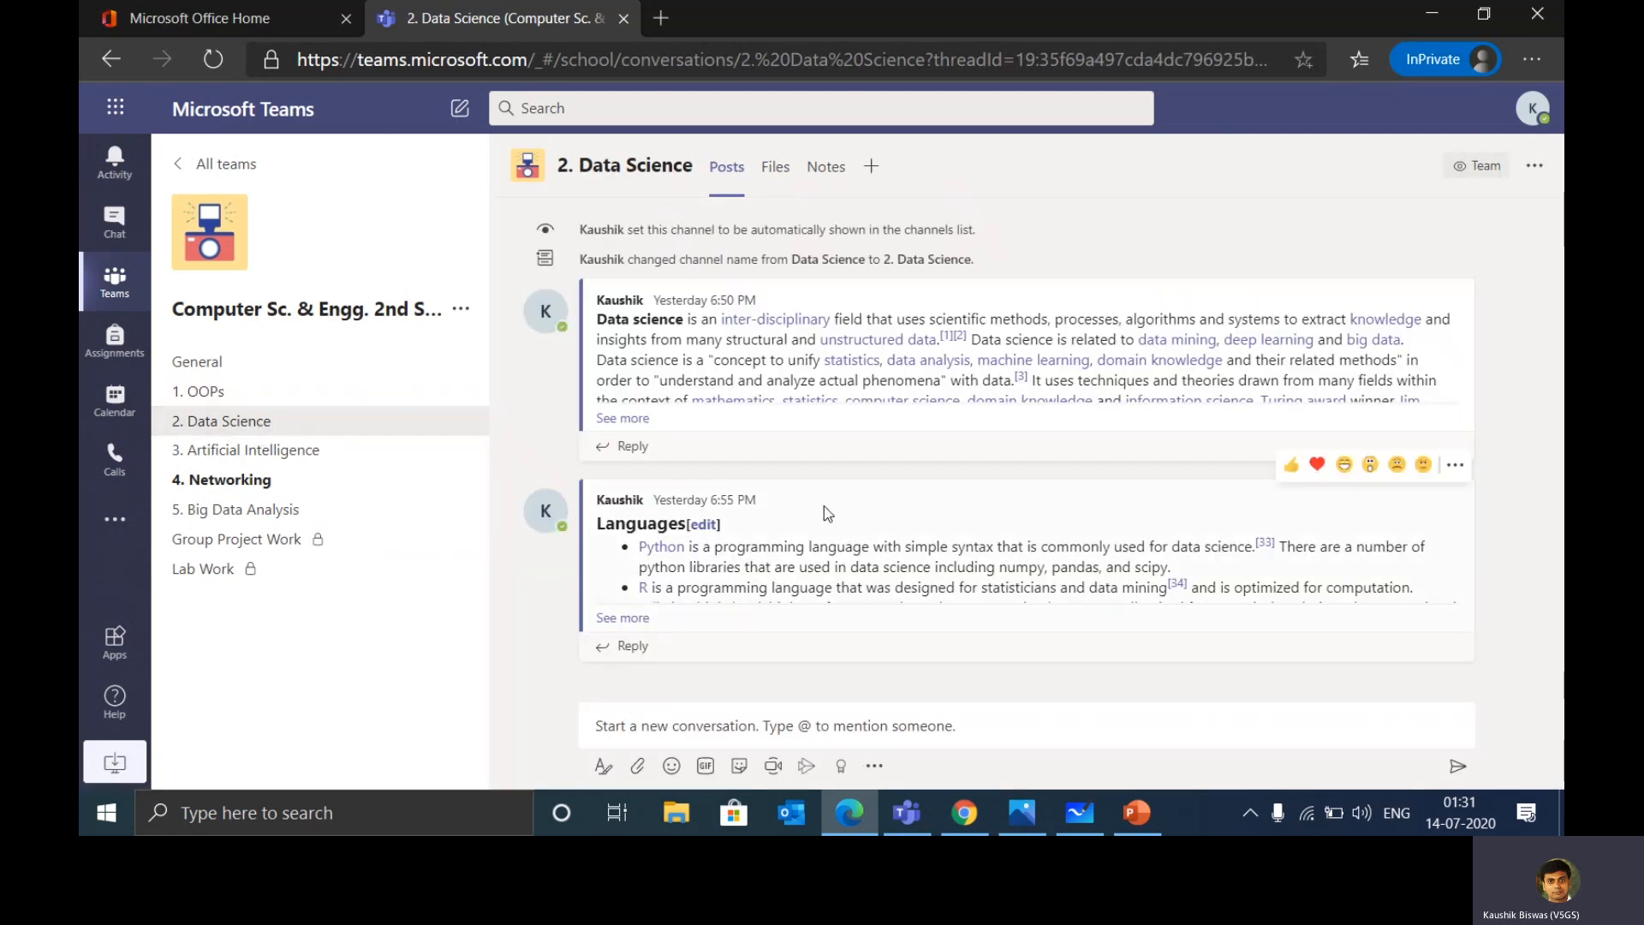
click(276, 456)
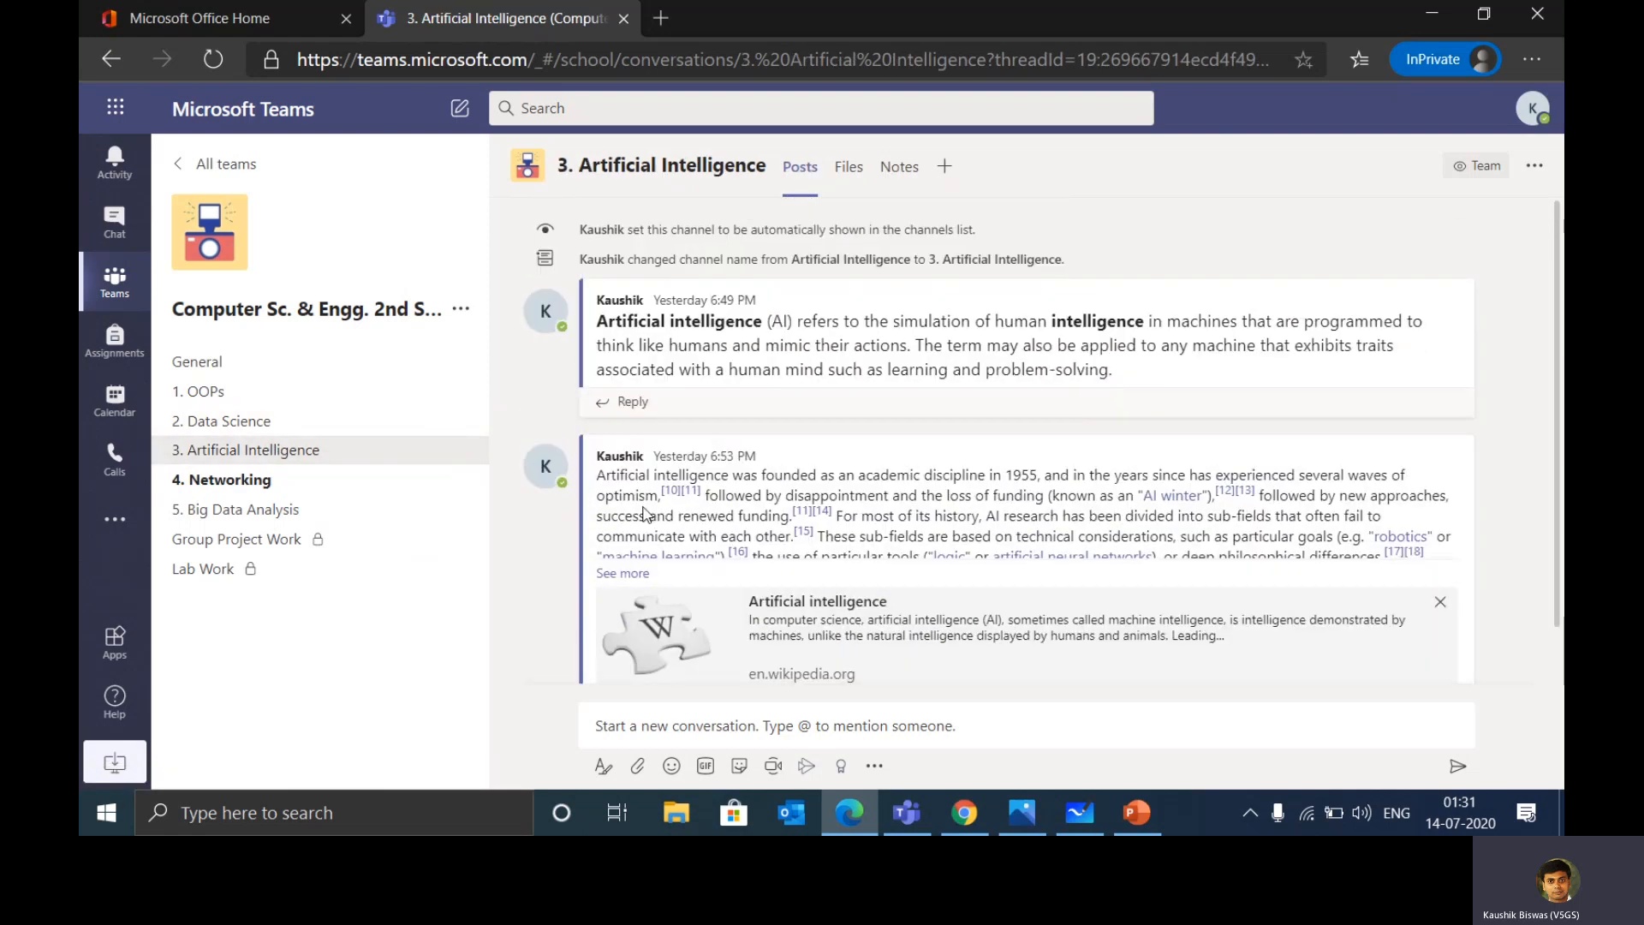
mouse_move(645, 507)
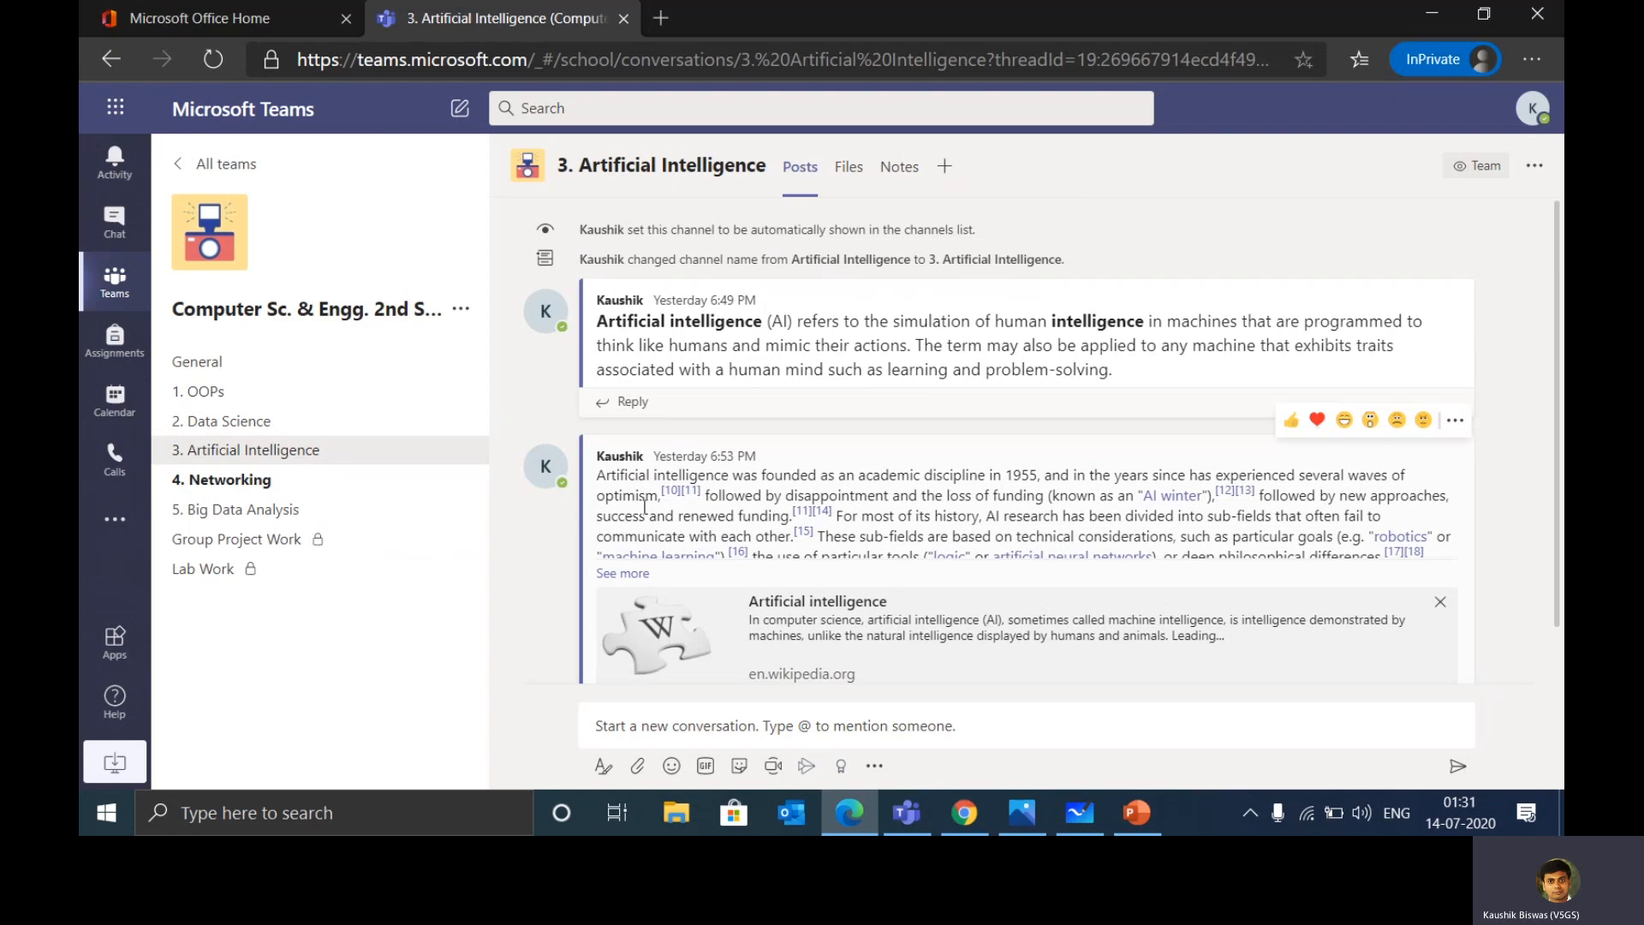
Review the 4. Networking channel's protocol post, Networking Assessment assignment and scheduled Topology meeting, and return to the 2. Data Science channel.
click(250, 490)
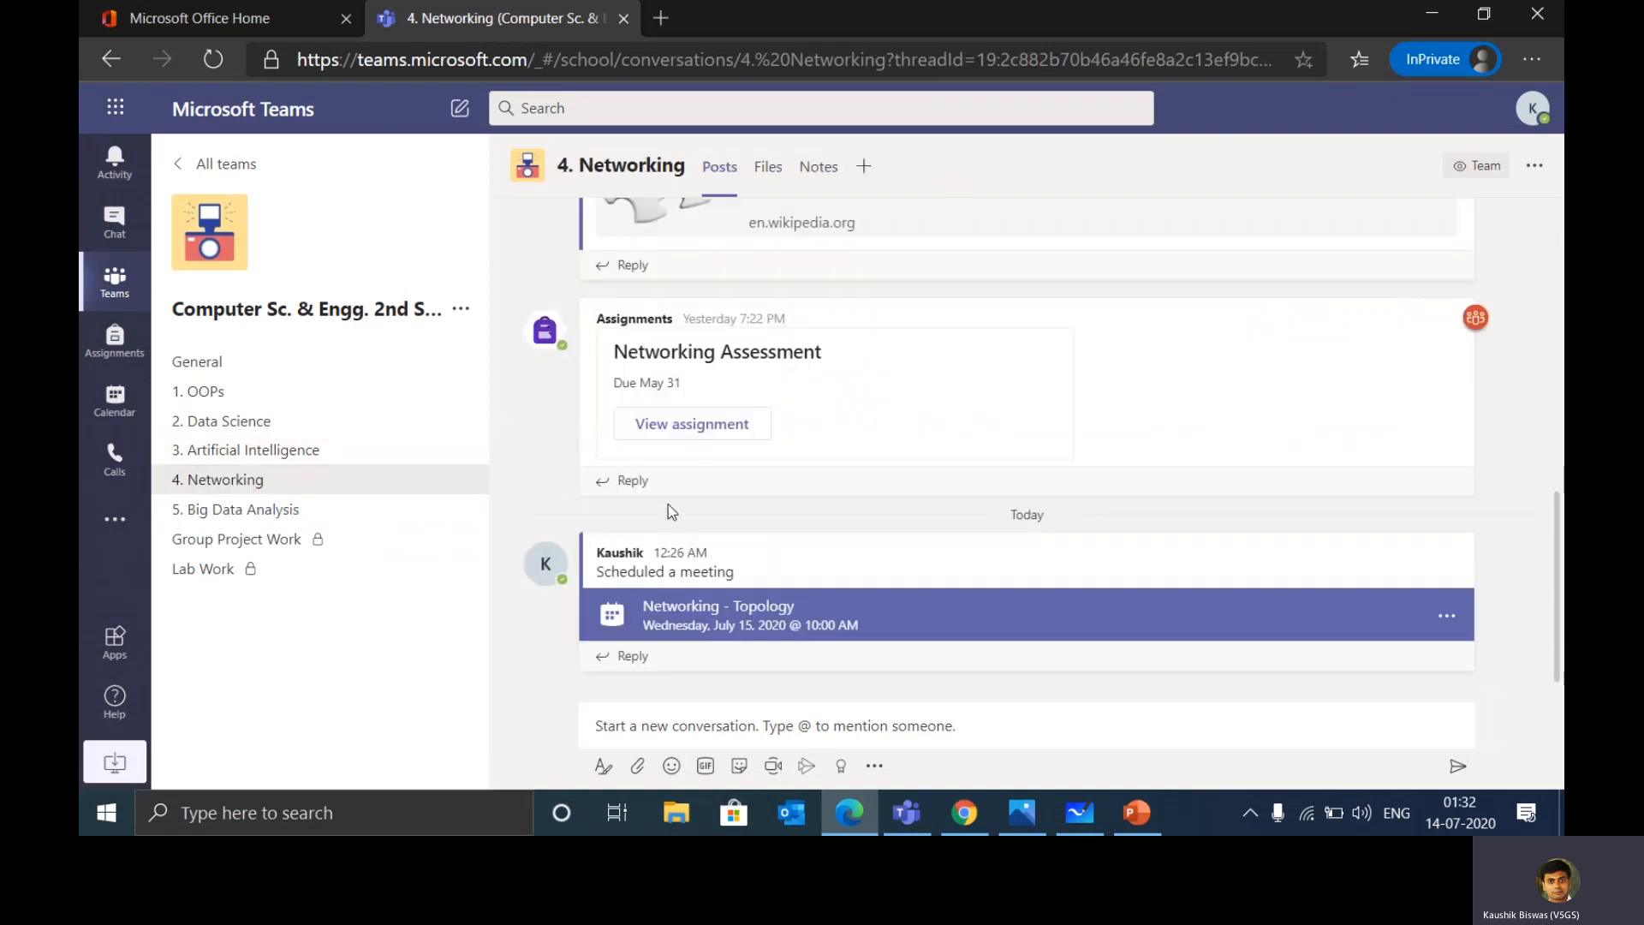
scroll(681, 520, up, 4)
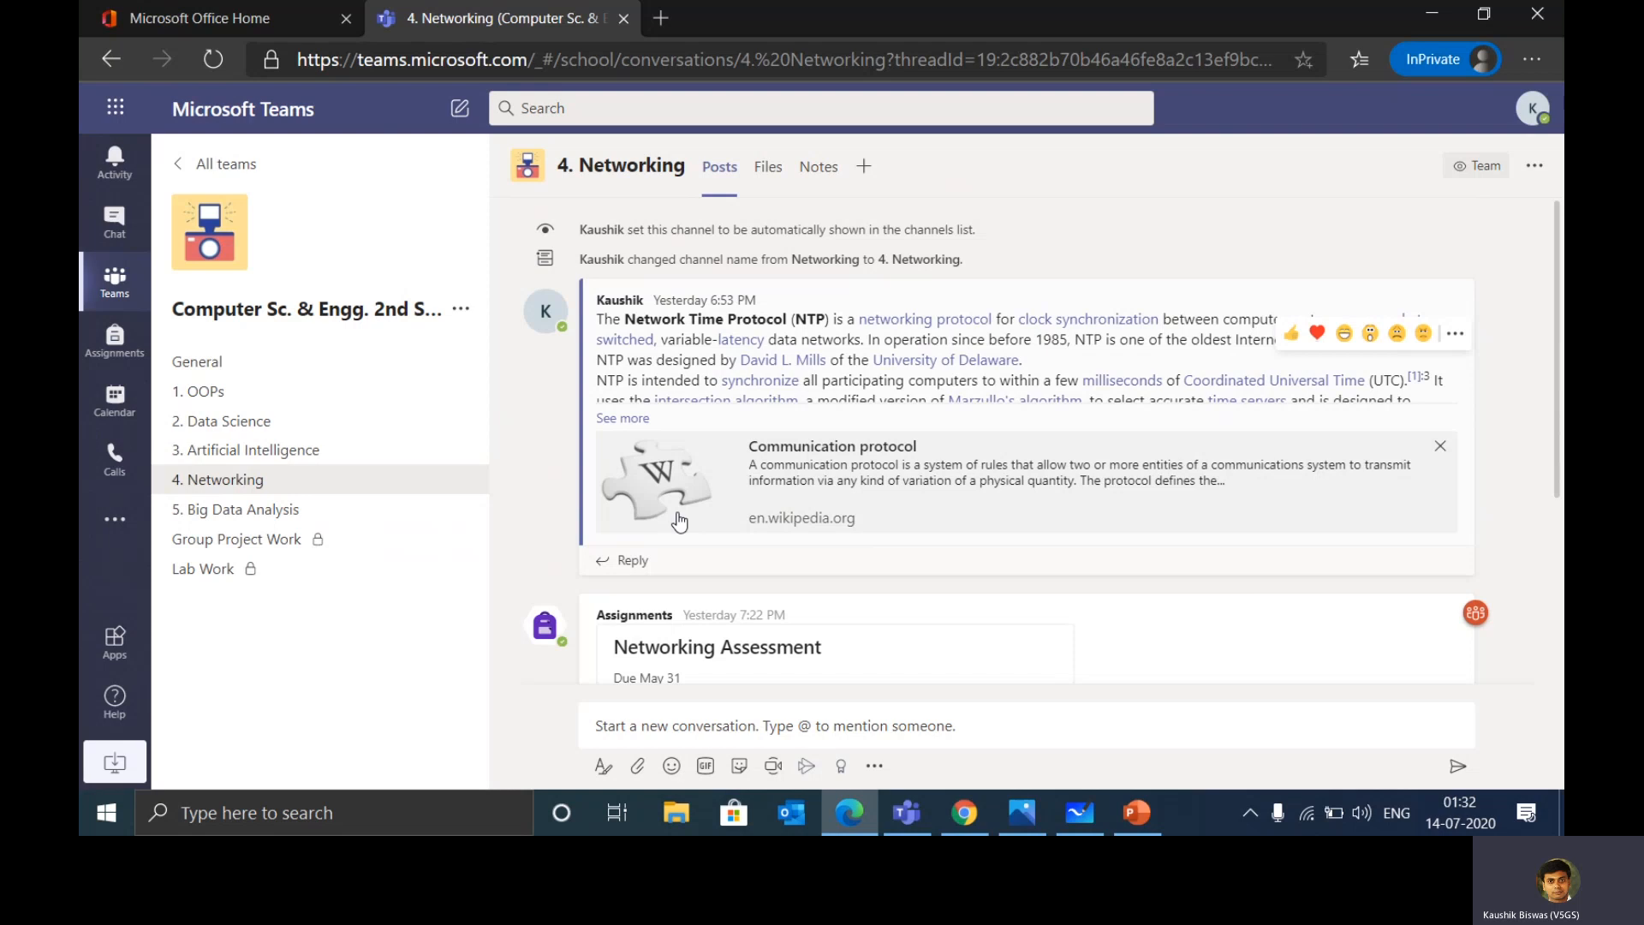
scroll(679, 520, down, 1)
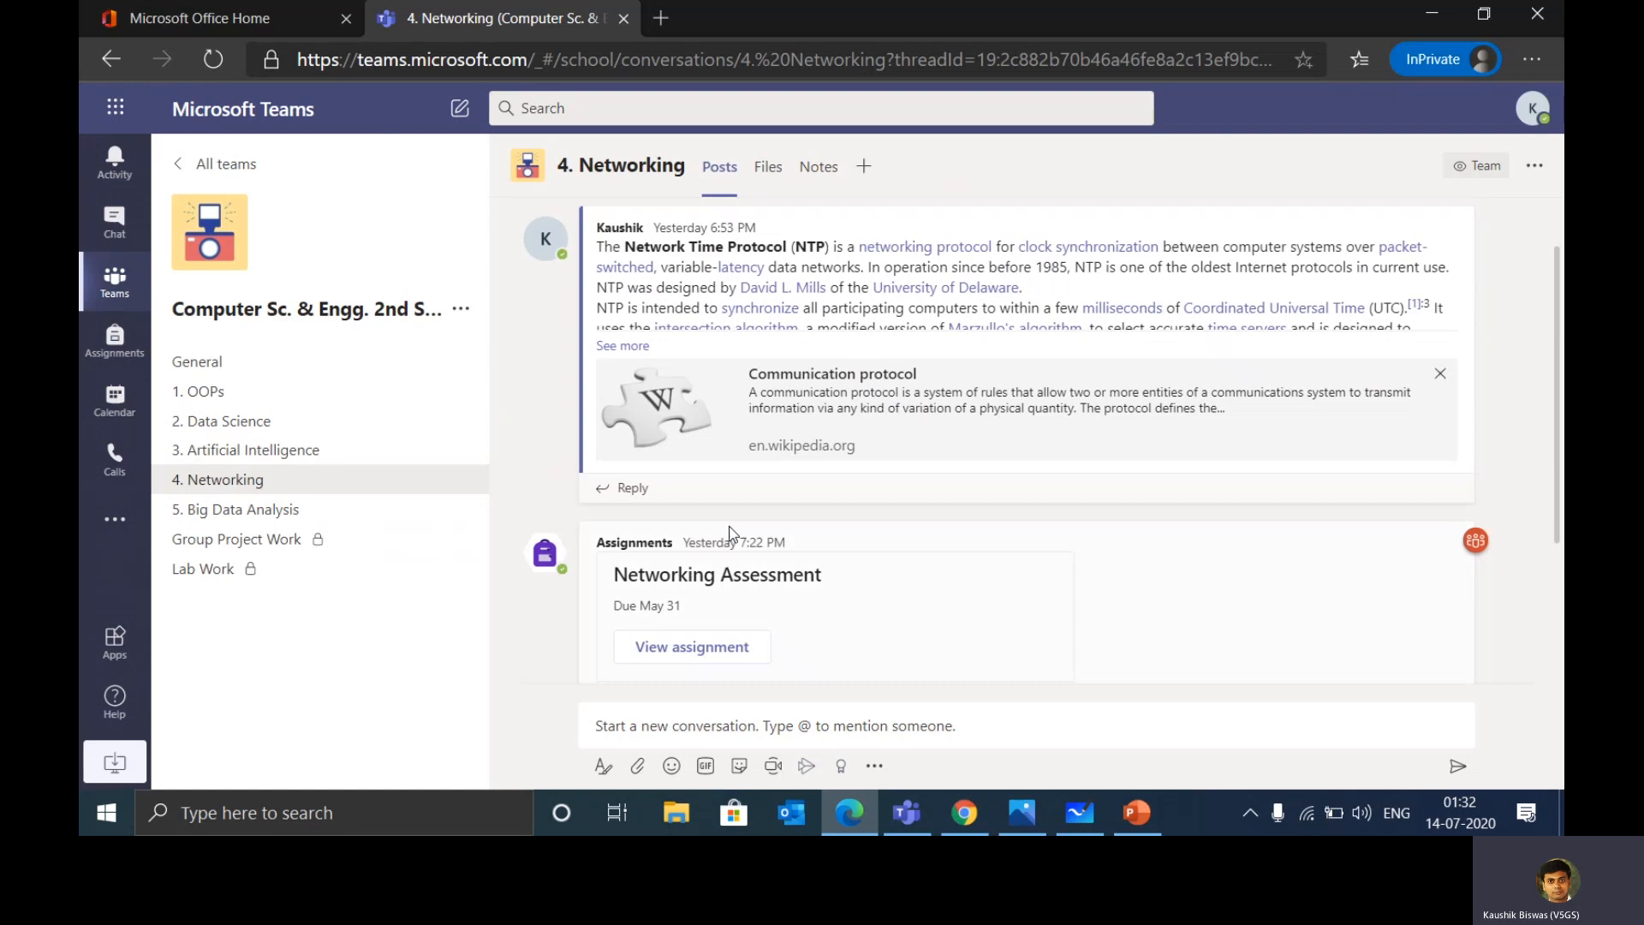
mouse_move(729, 532)
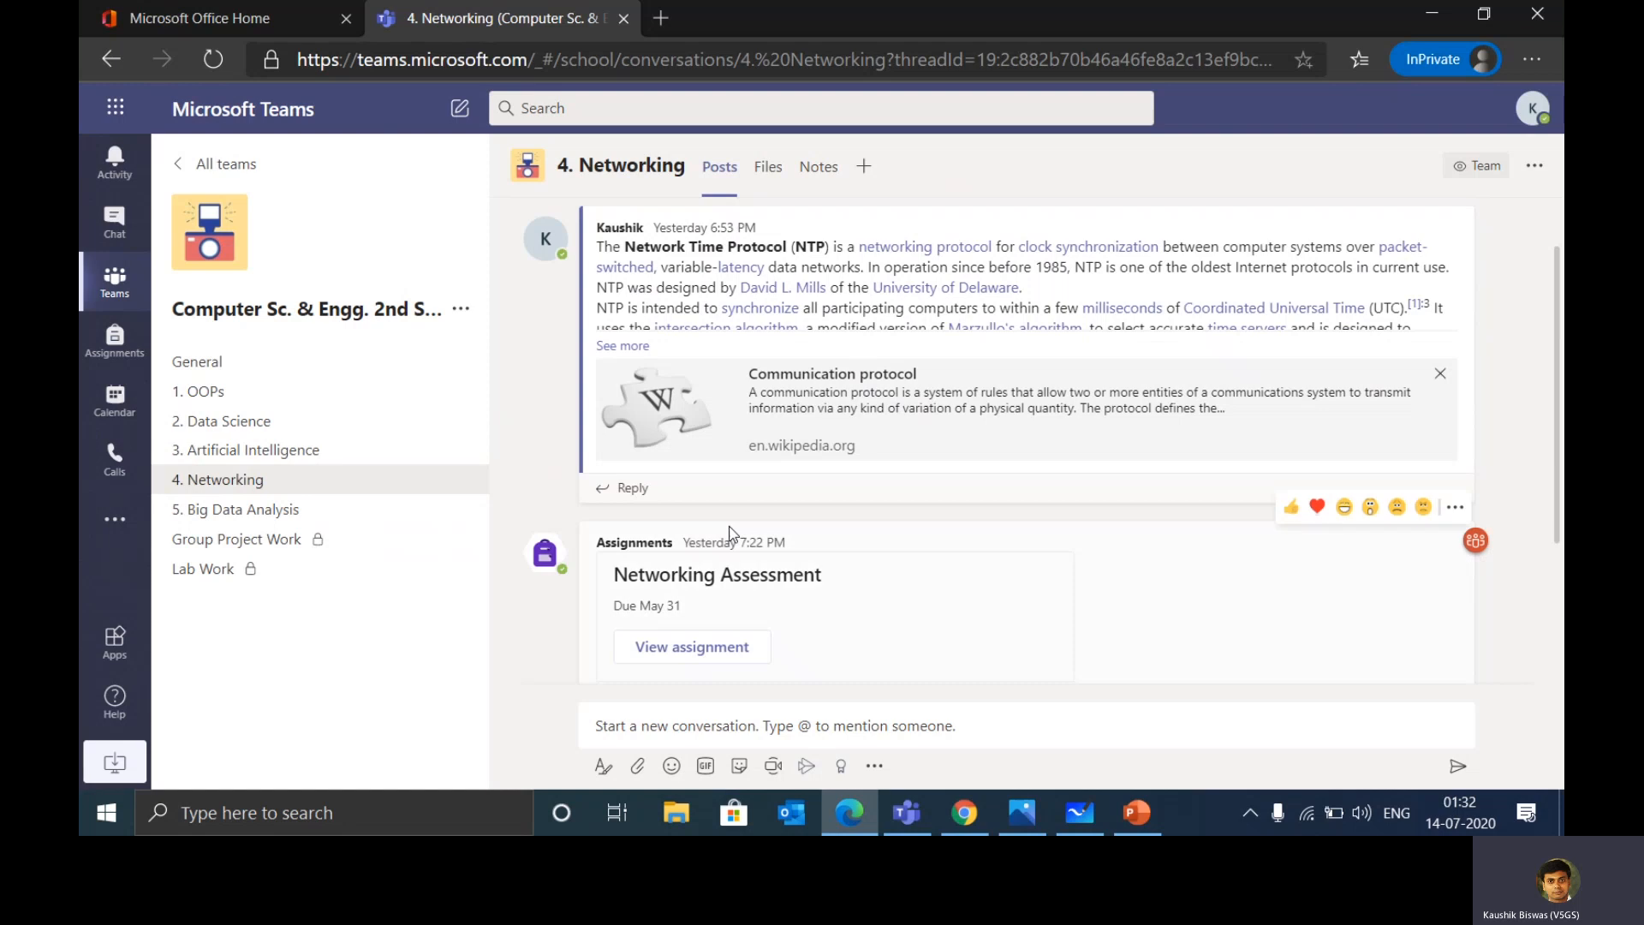
scroll(730, 533, down, 2)
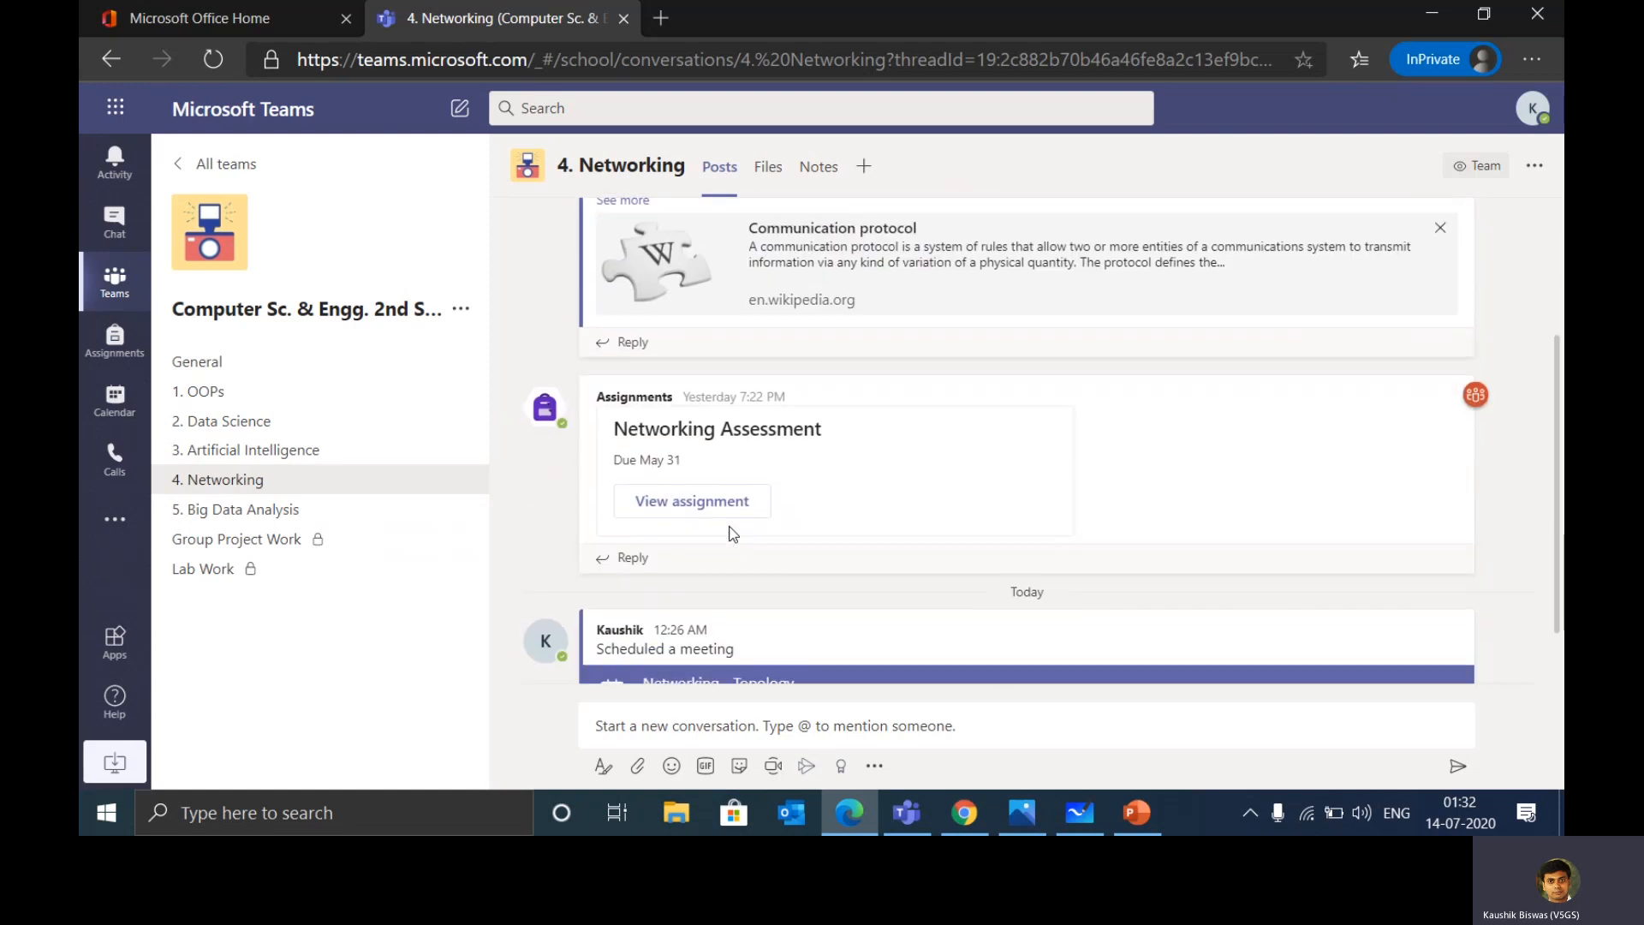
scroll(733, 534, down, 1)
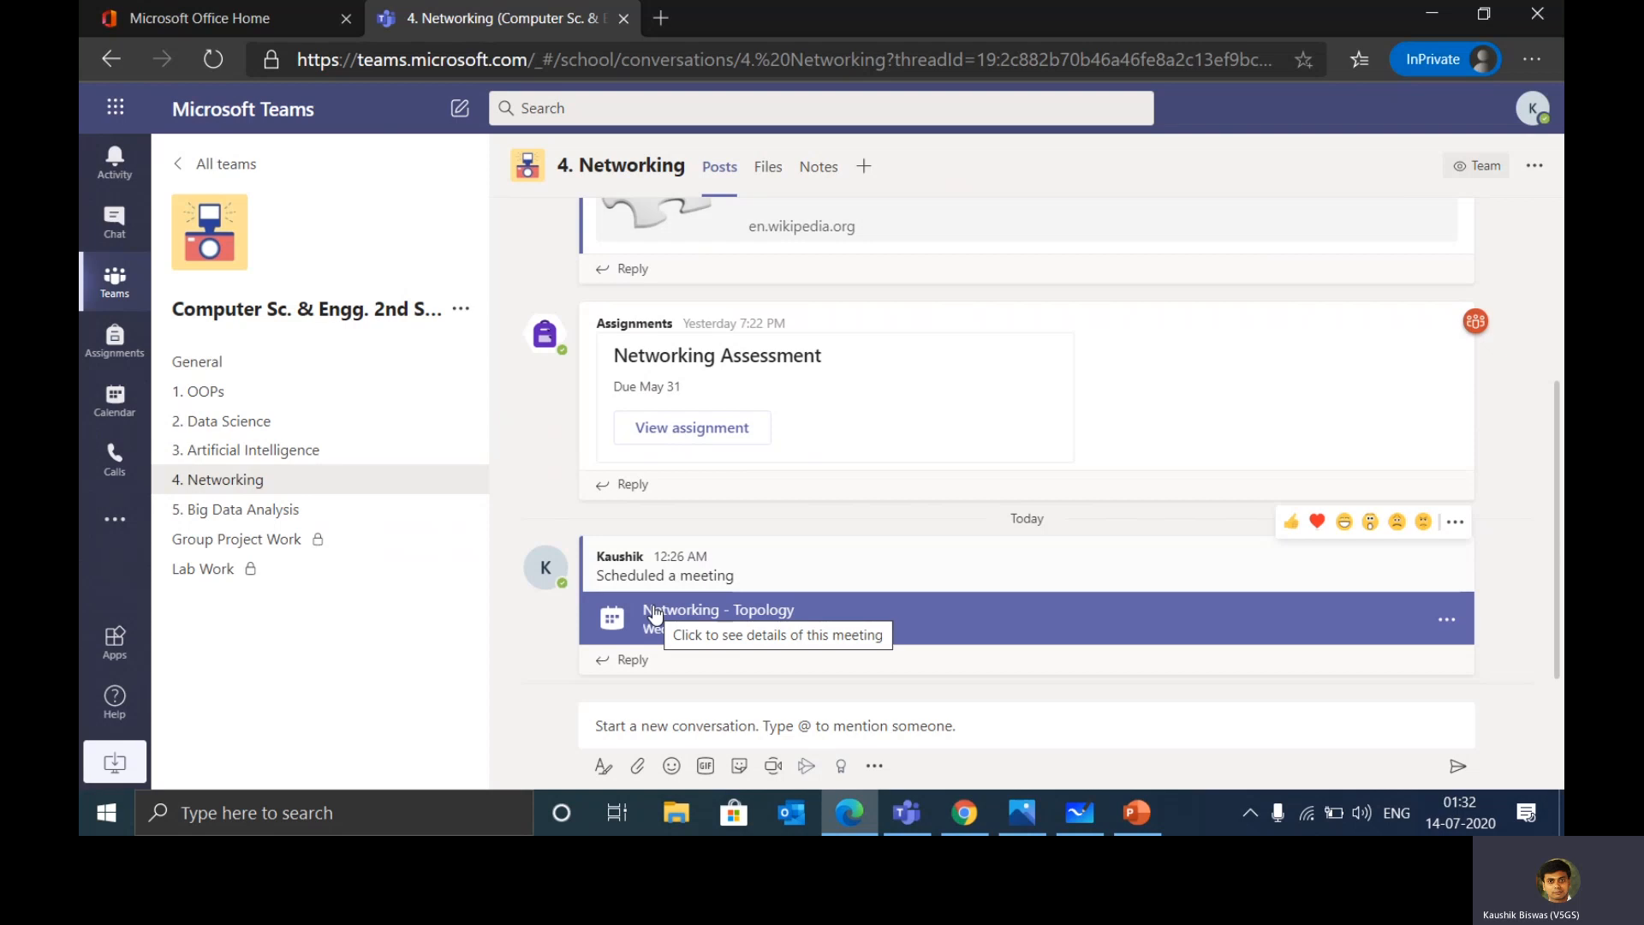
scroll(874, 574, up, 3)
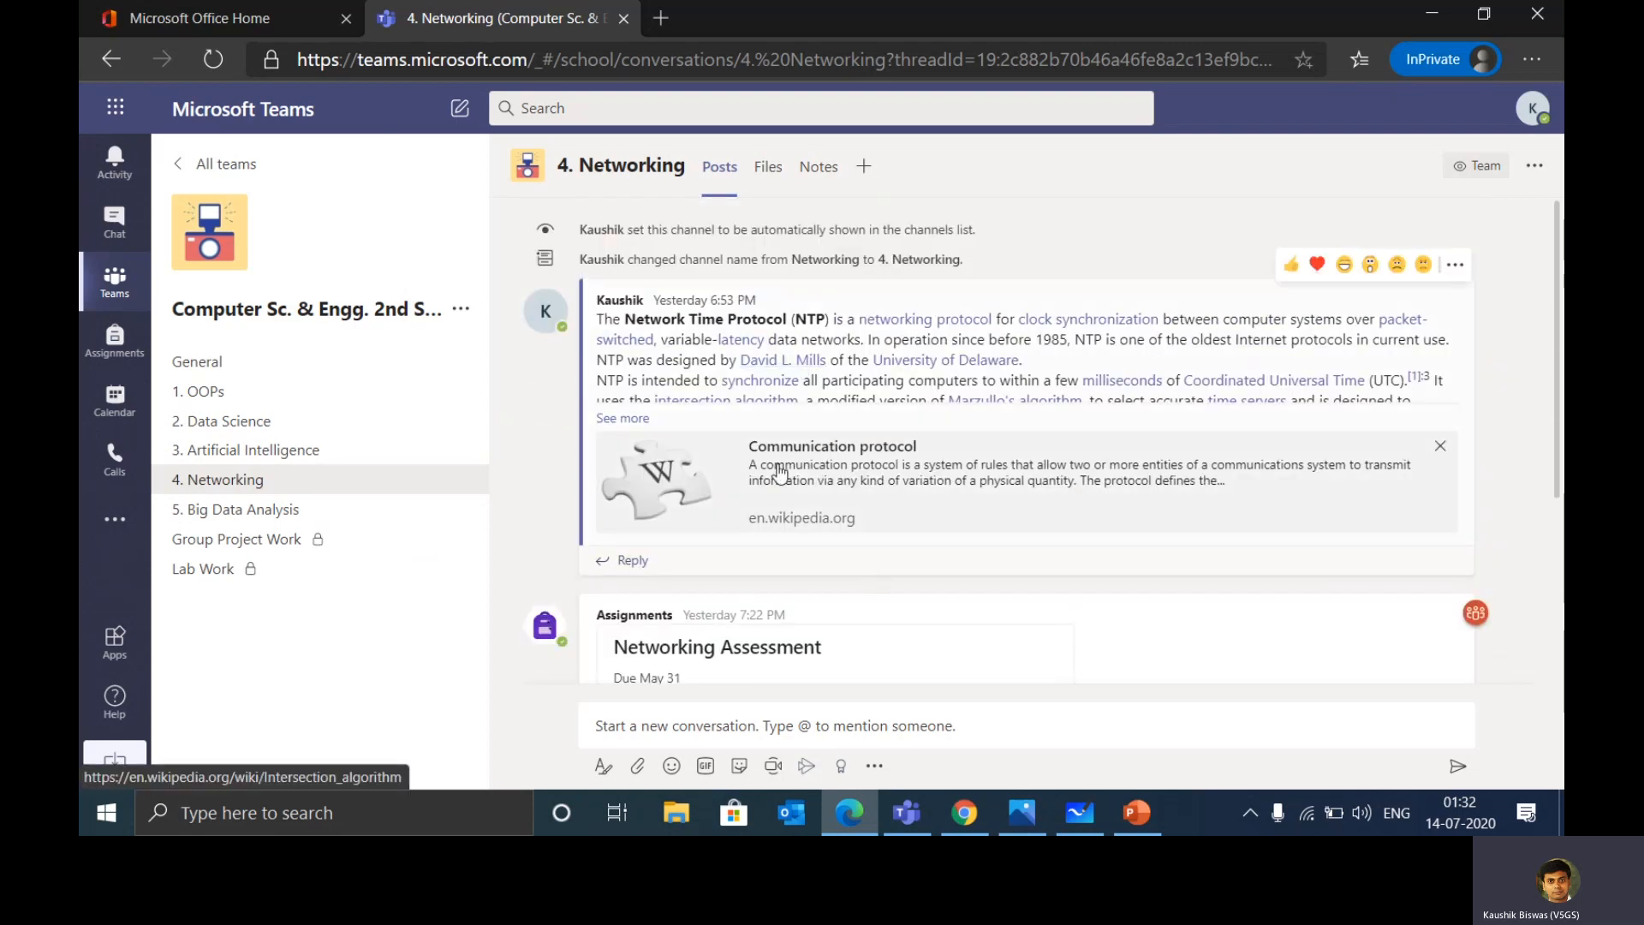
scroll(788, 469, down, 2)
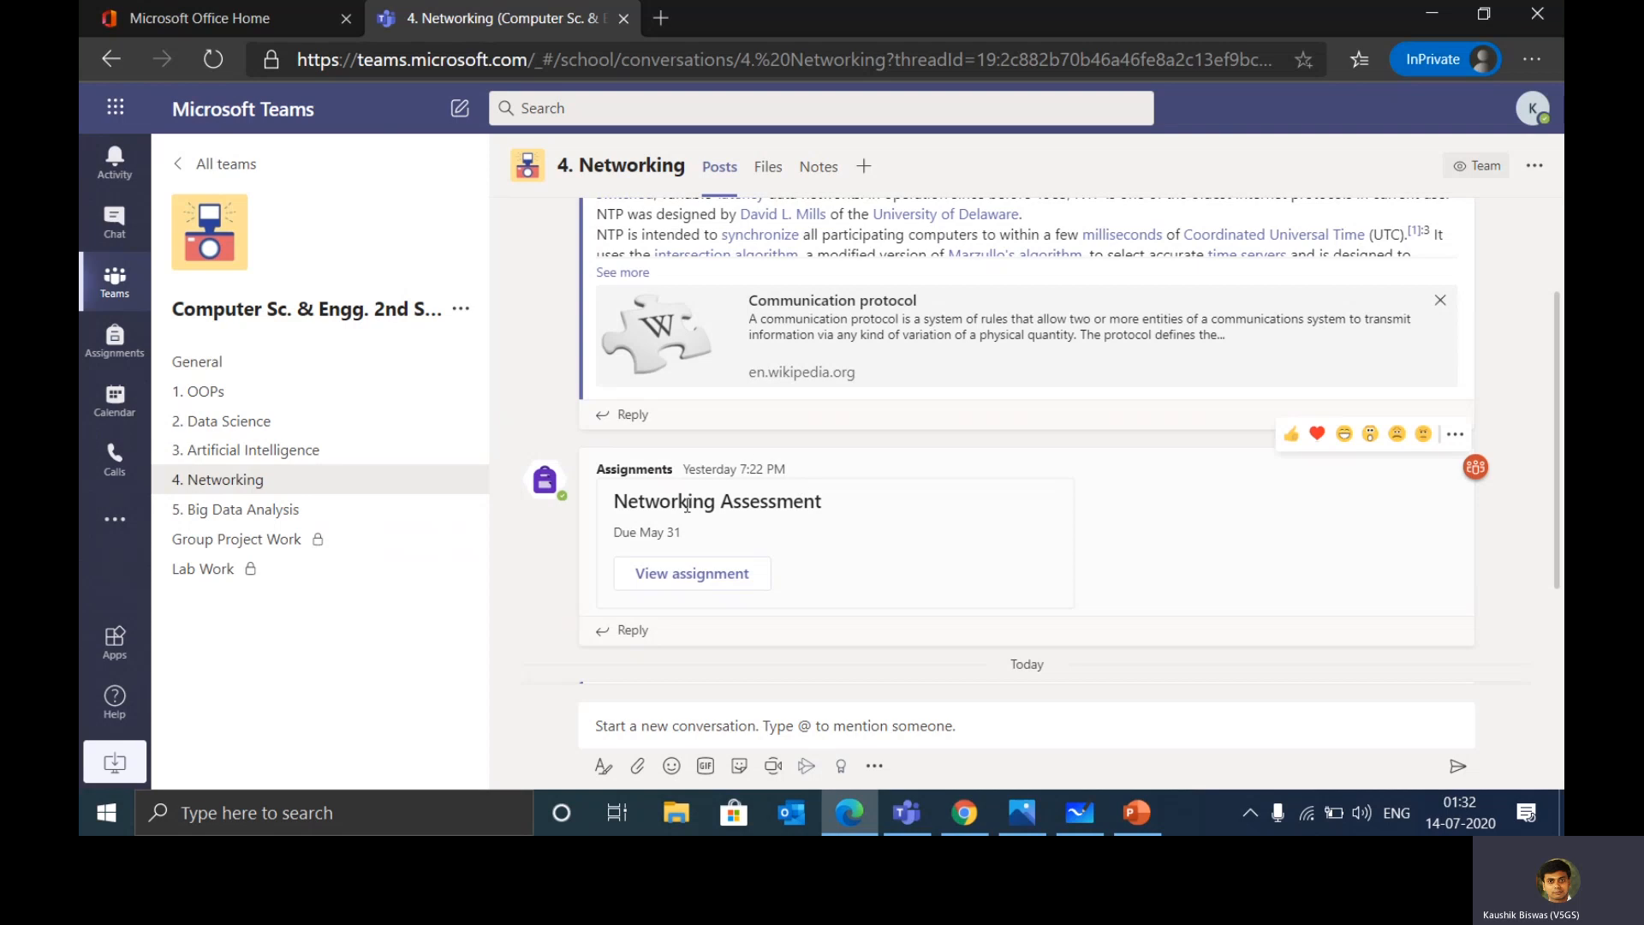
scroll(779, 540, down, 2)
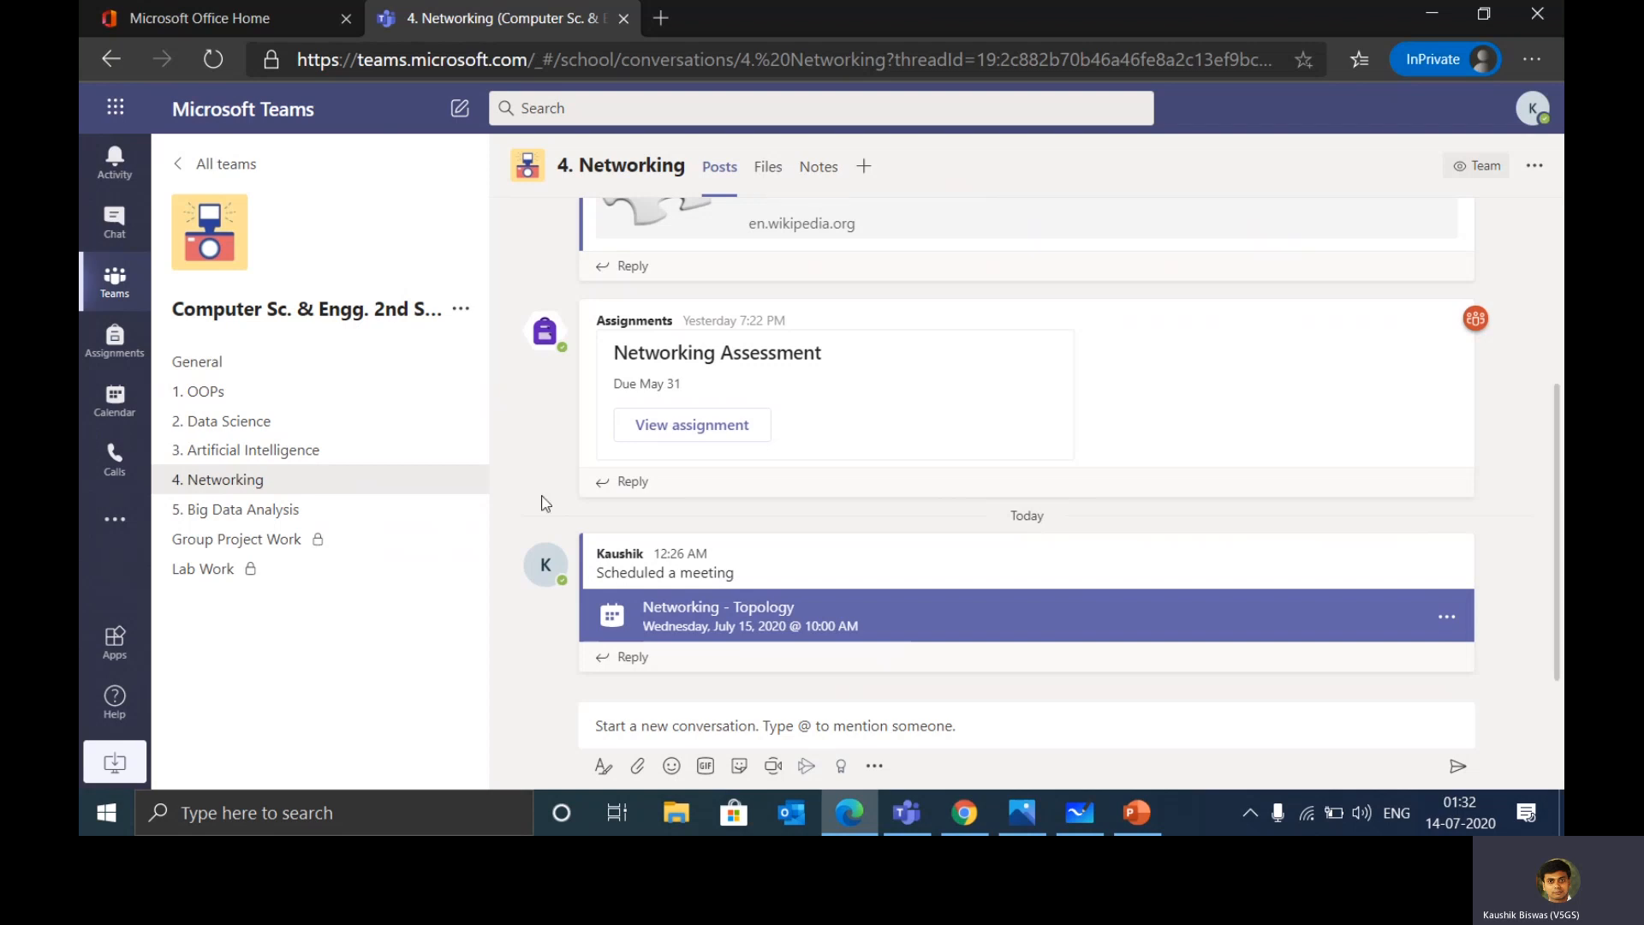
click(263, 427)
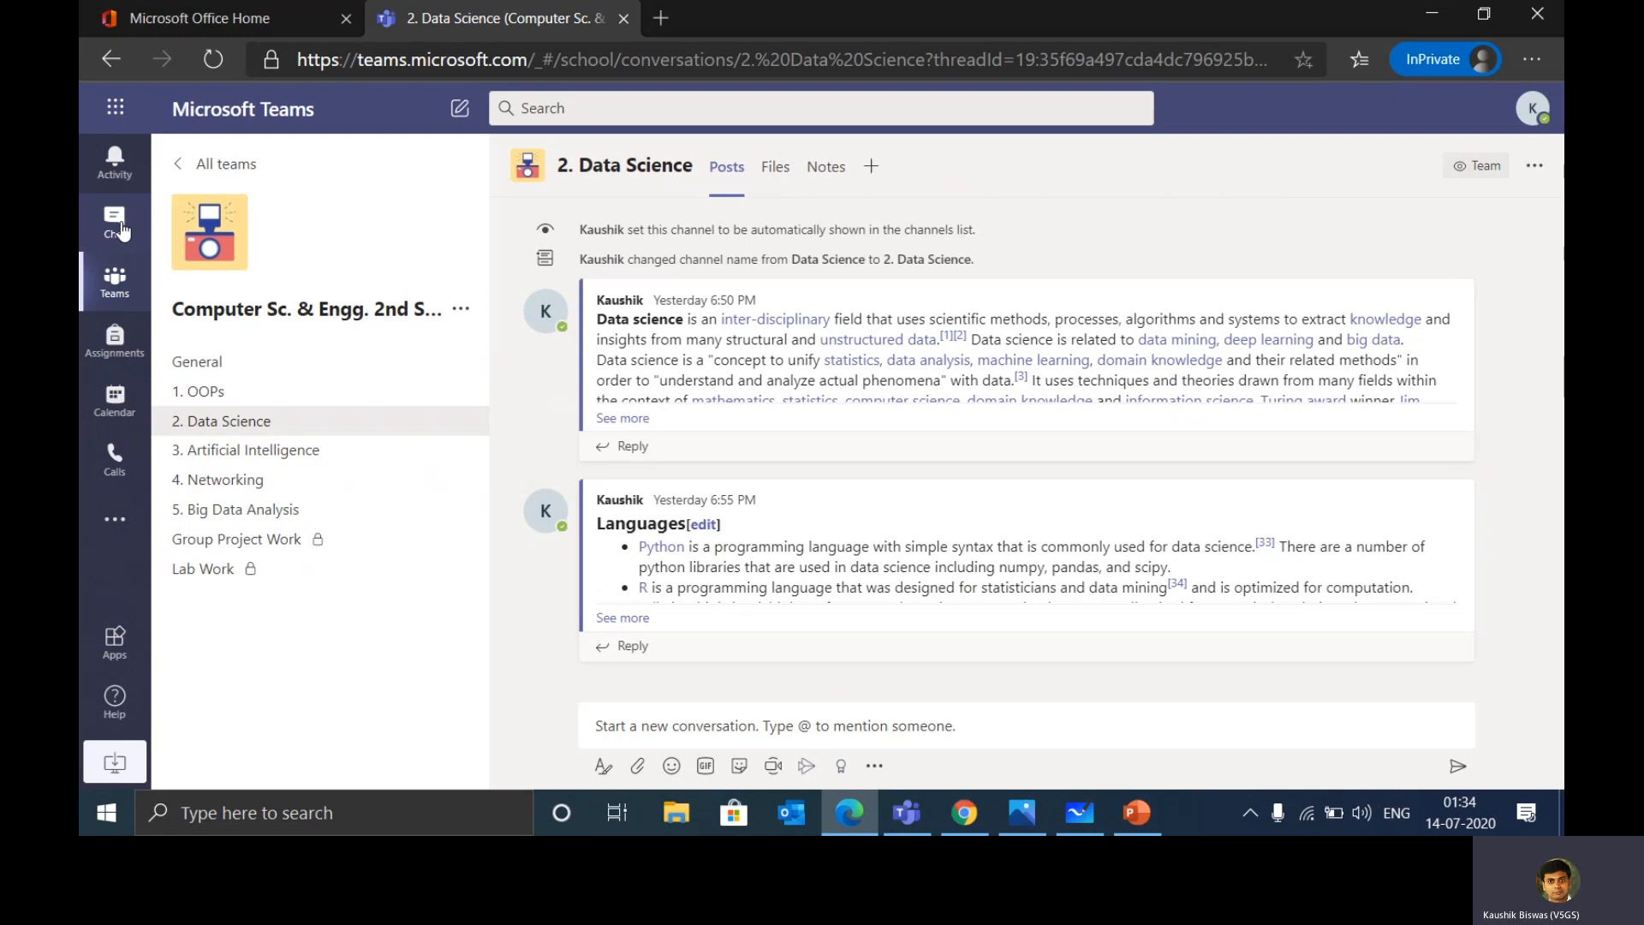
Create a new Class team named "MBA 3rd Sem" without a description.
click(117, 285)
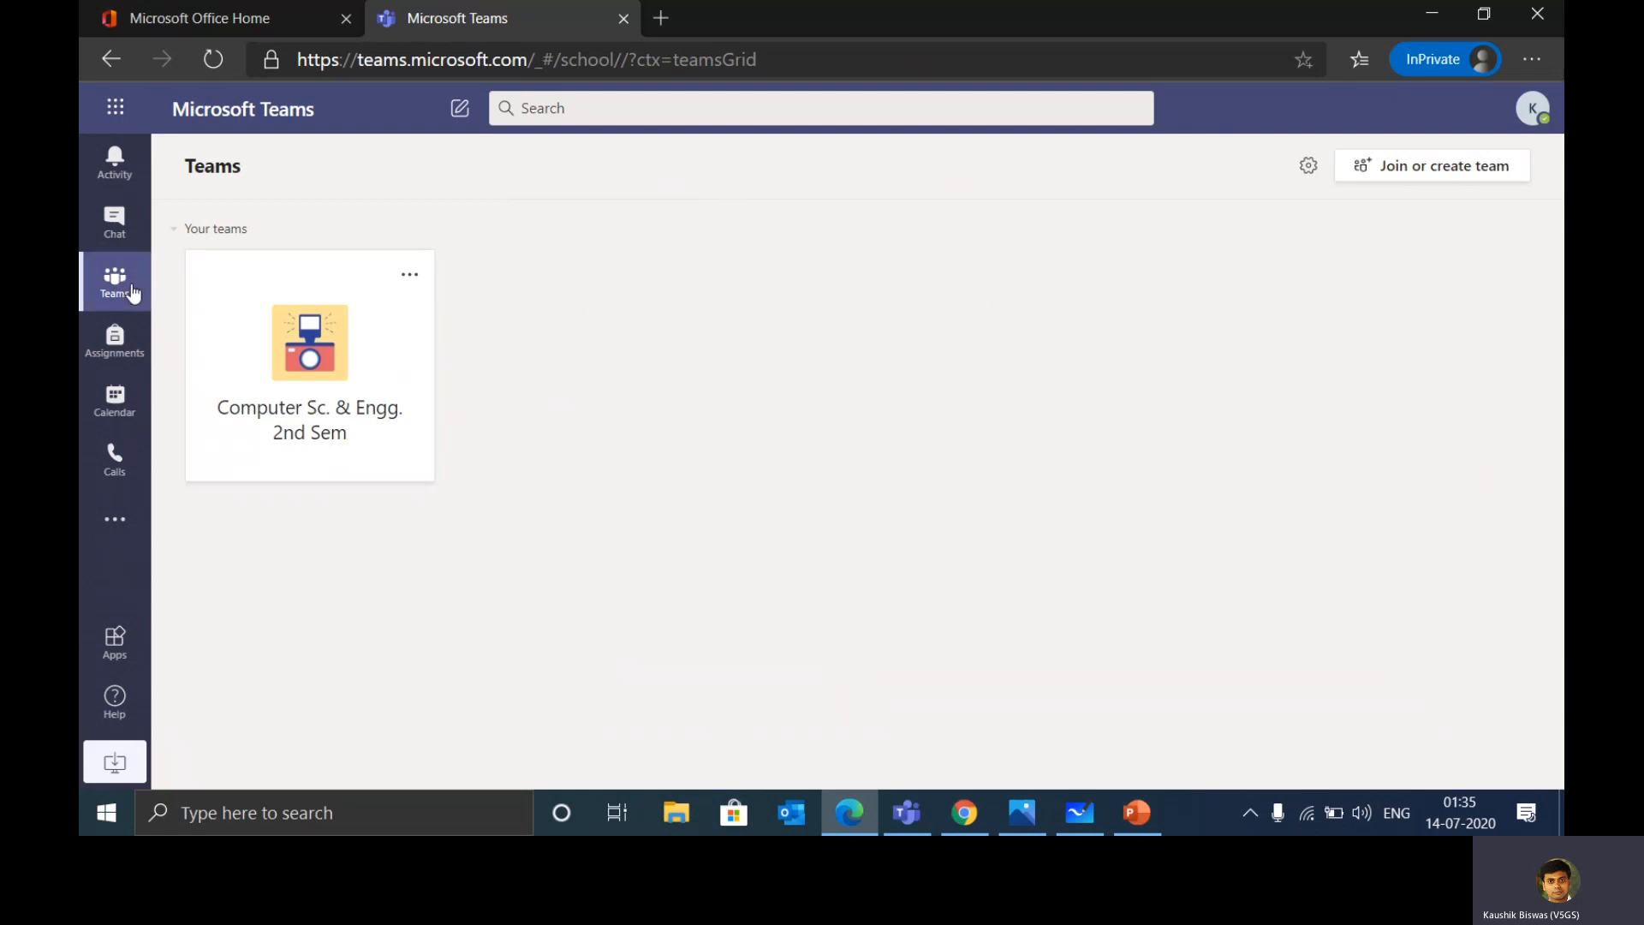
click(1424, 170)
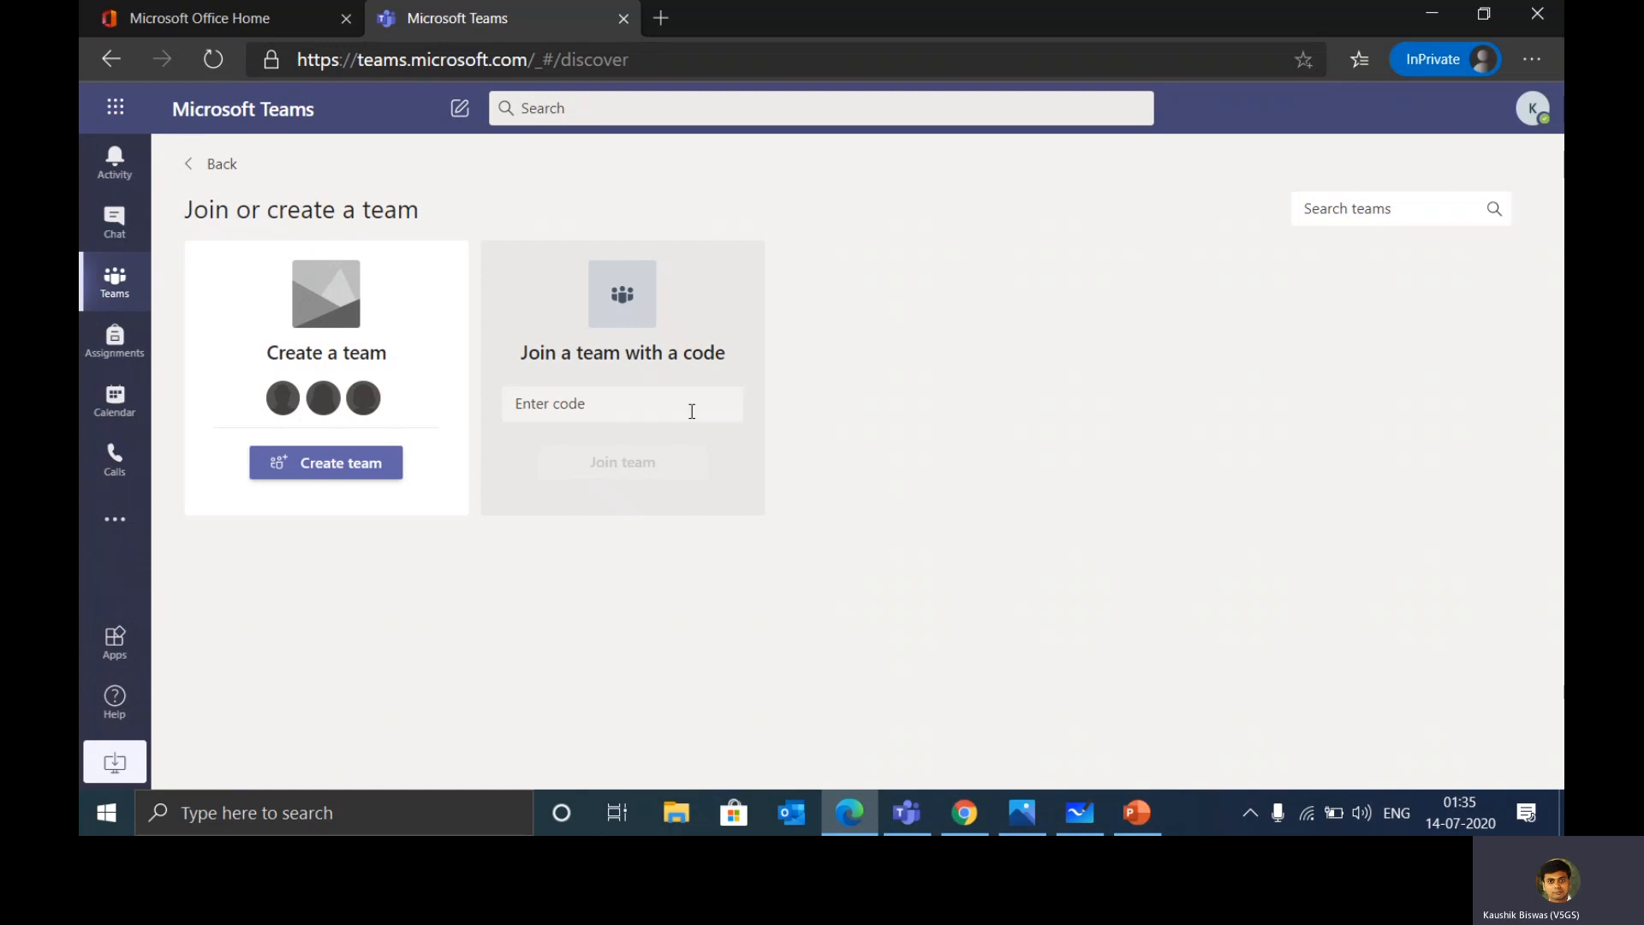
click(363, 465)
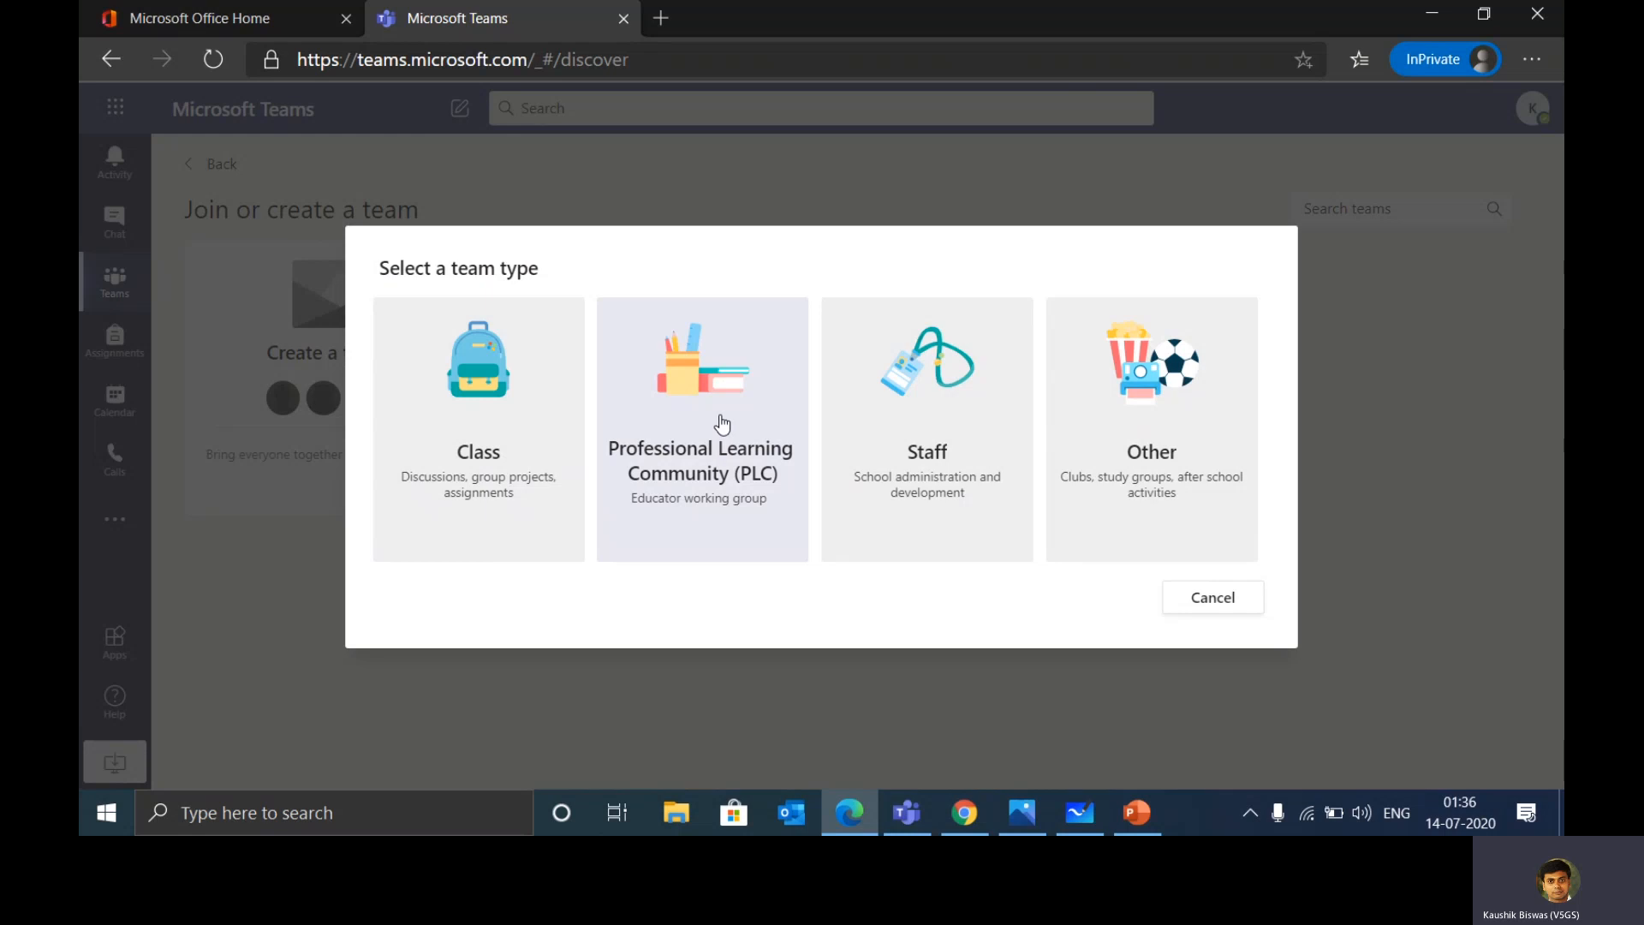
click(492, 387)
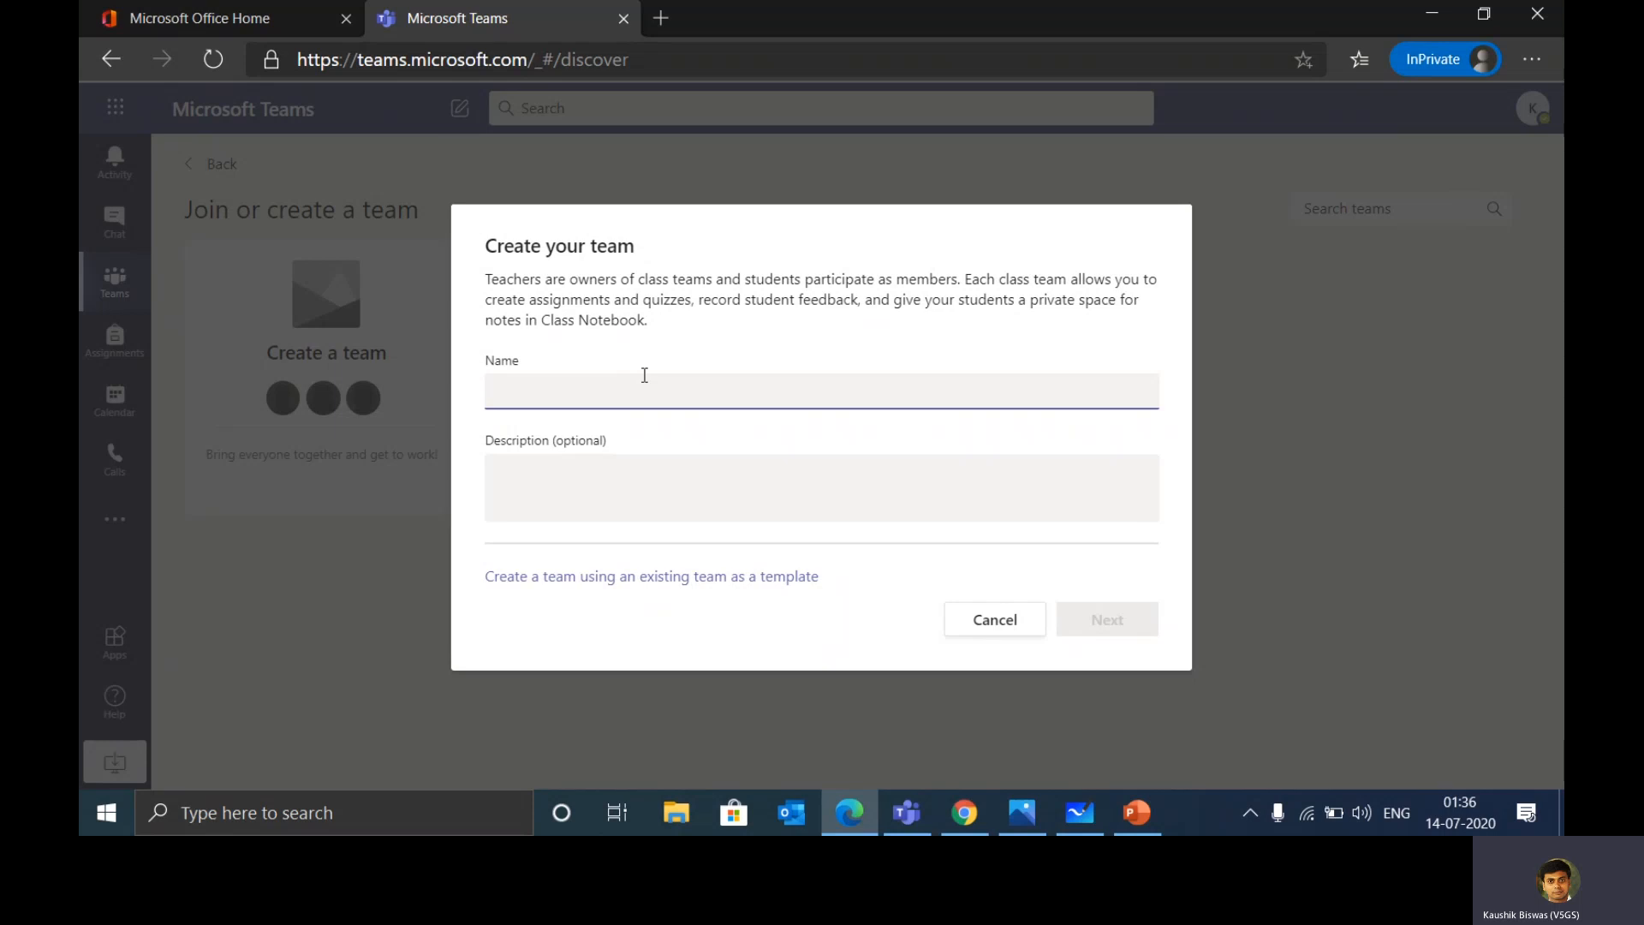
text(MBA)
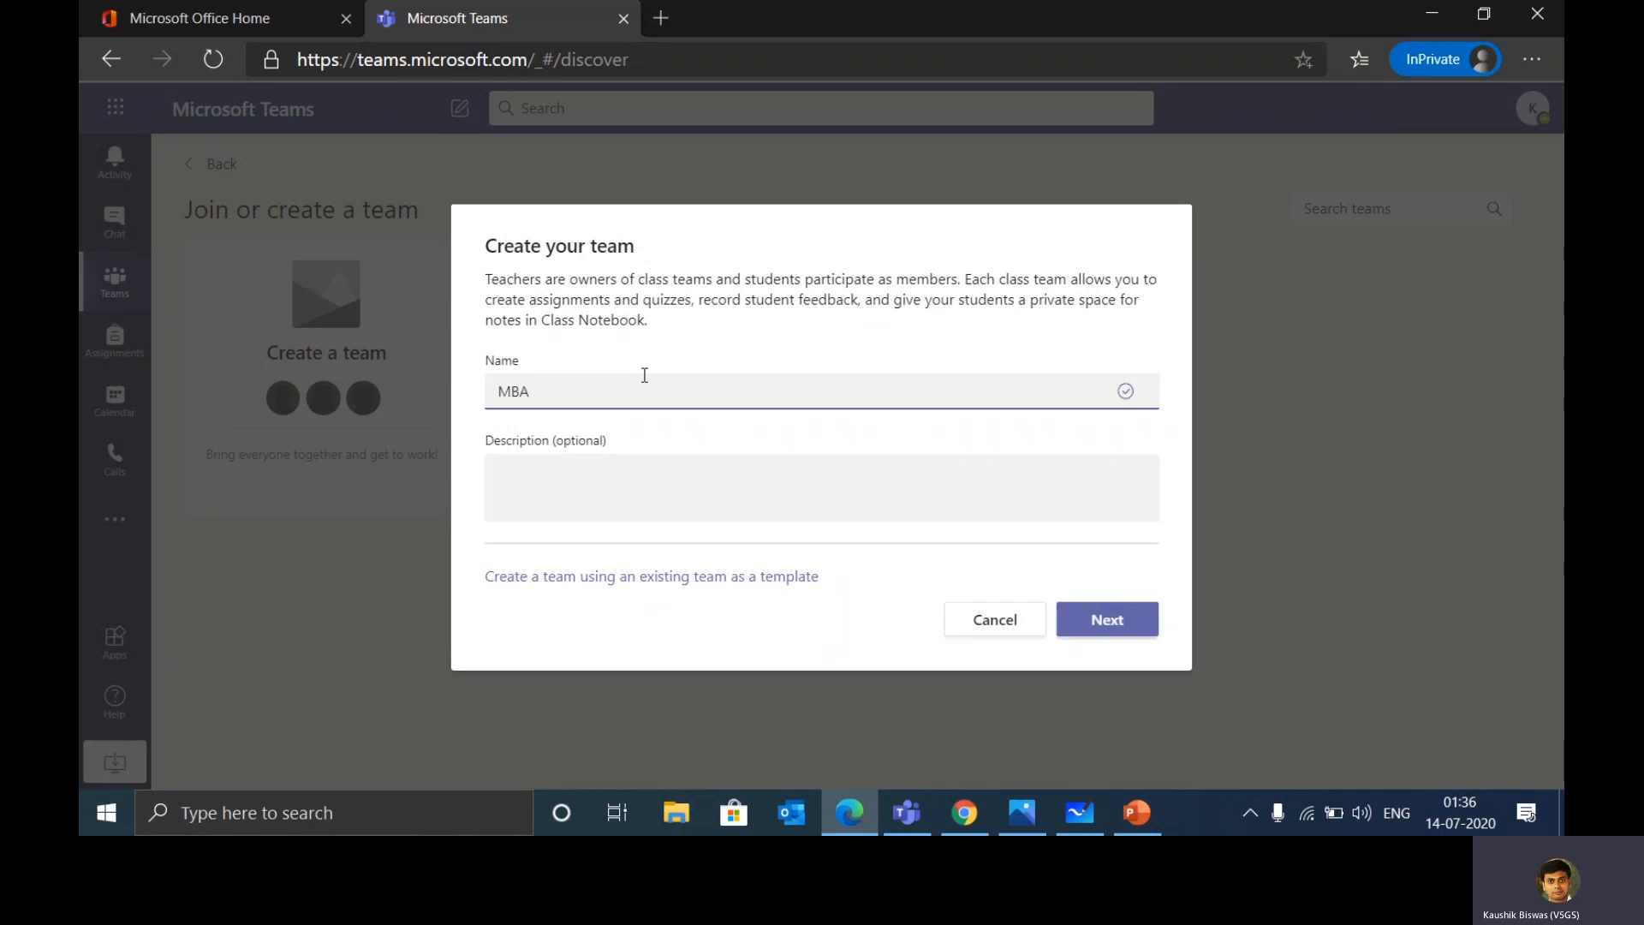
text(3rd Sem)
click(1127, 628)
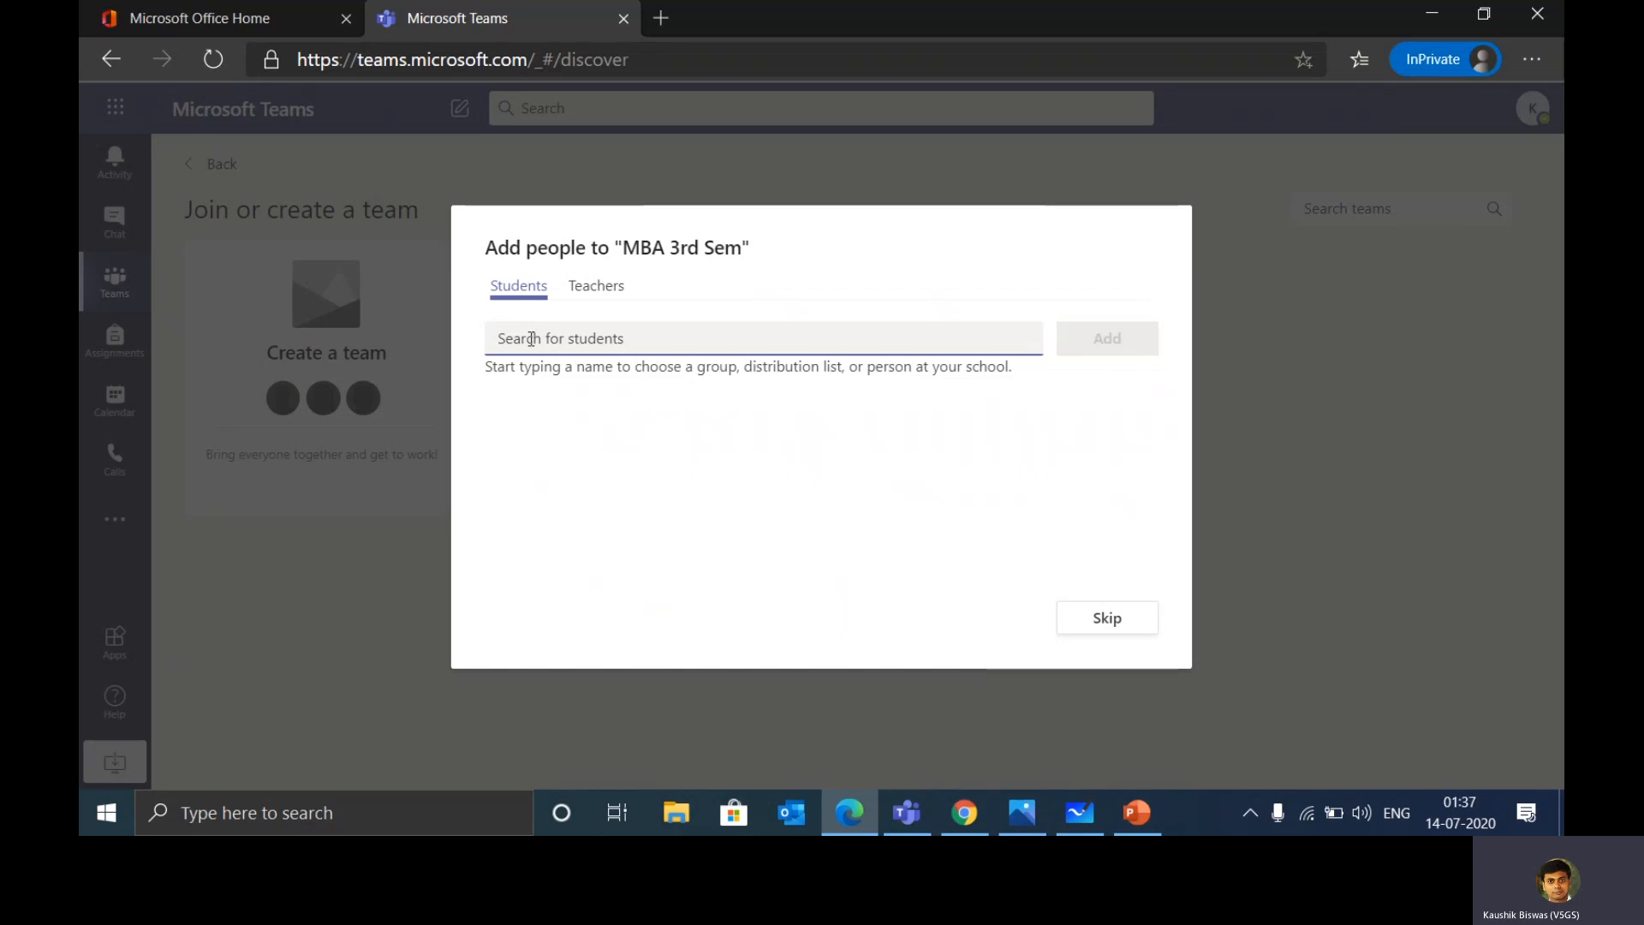
Add Student 3 and Student 5 to the MBA 3rd Sem team as students.
text(stu)
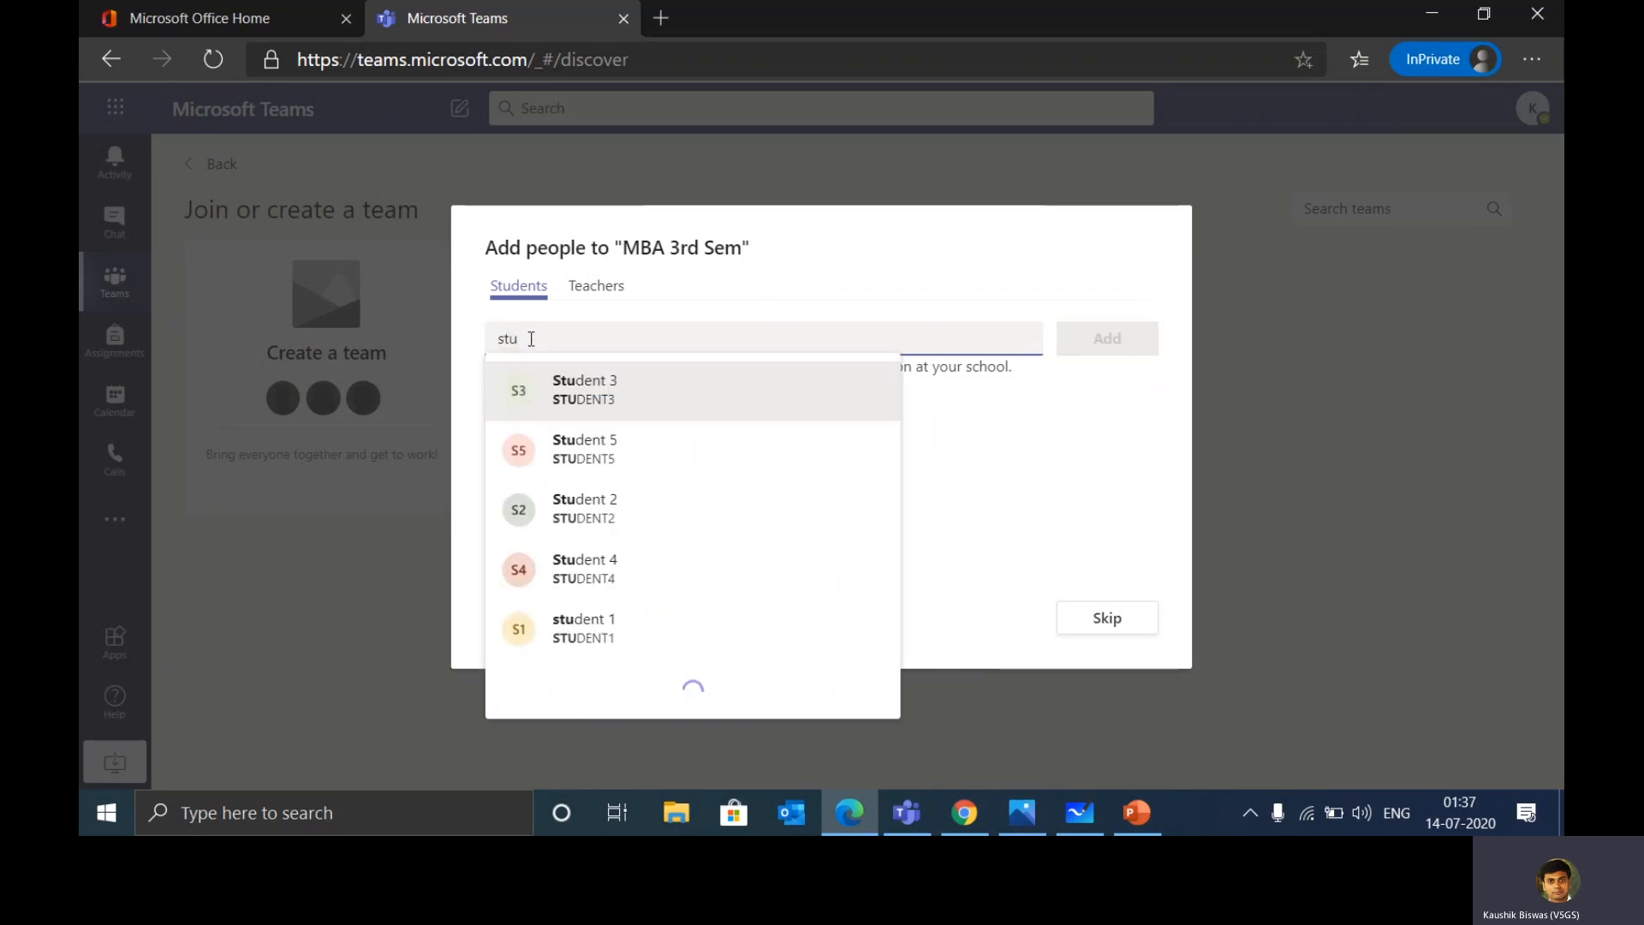
click(670, 401)
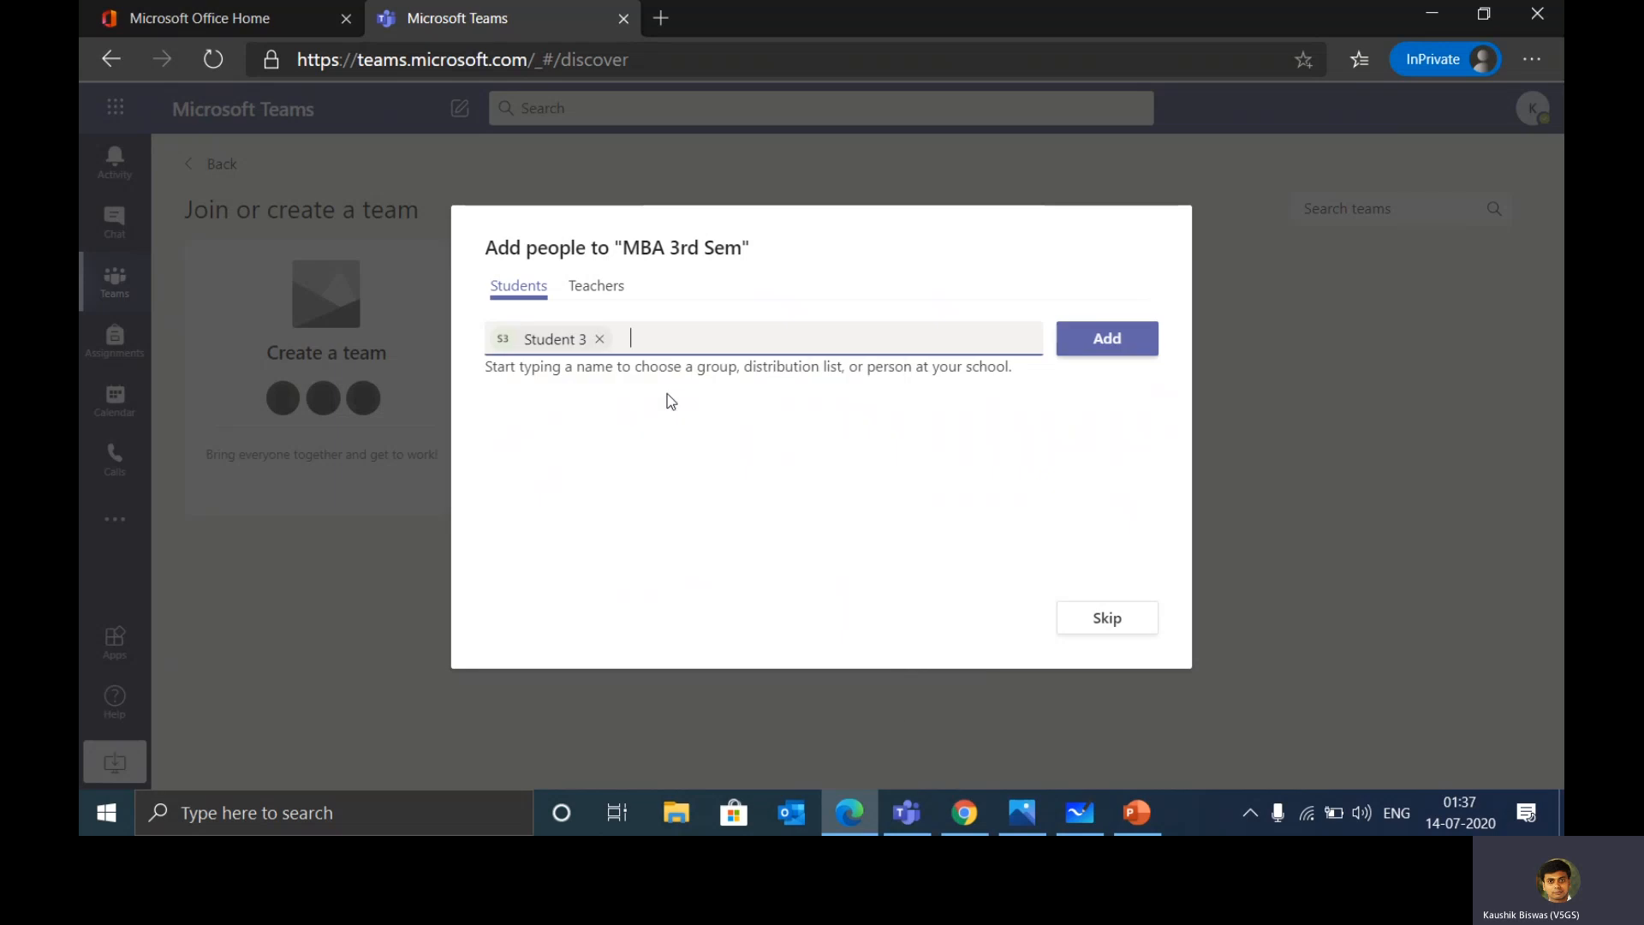
text(stu)
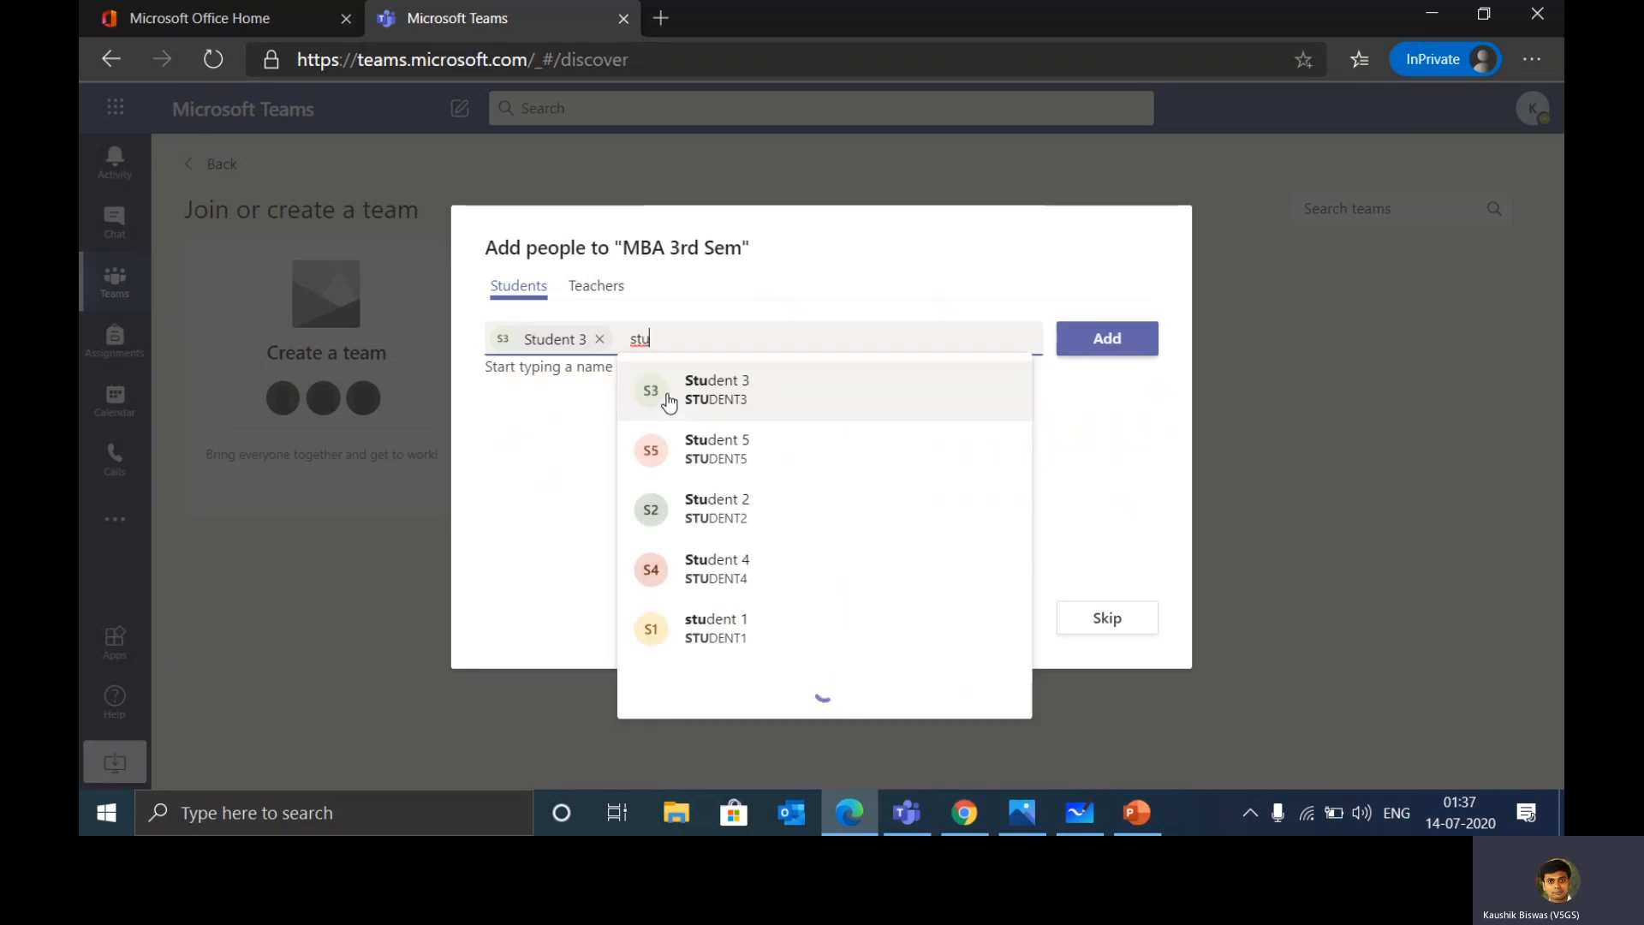
click(746, 459)
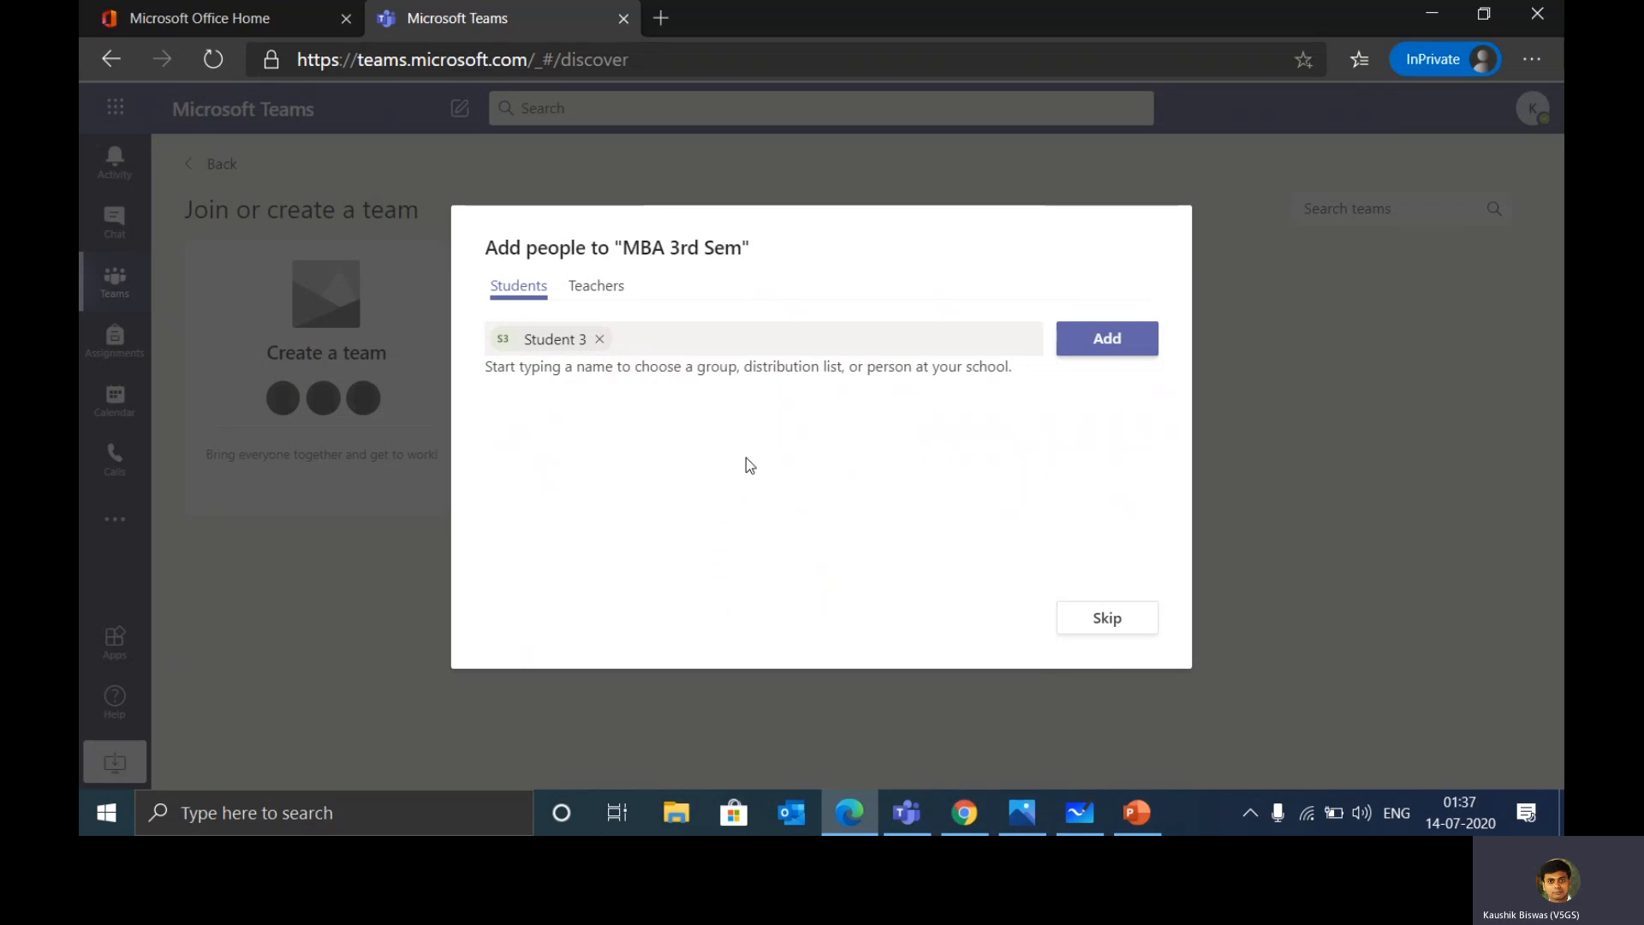
click(1132, 346)
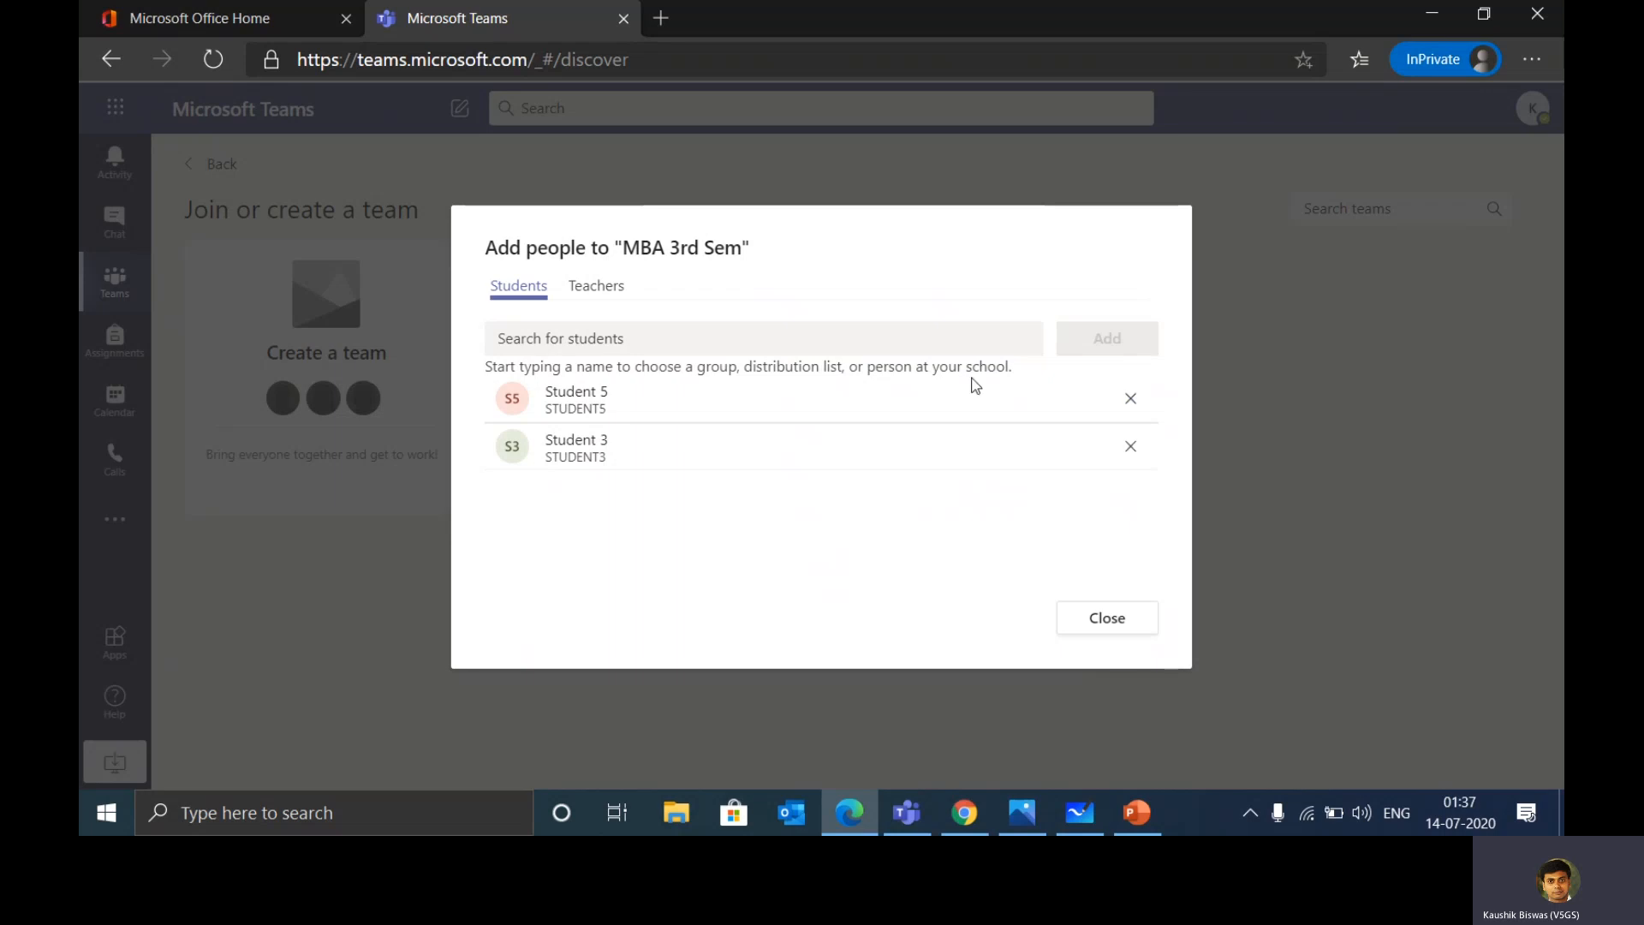
Add Faculty 1 to the MBA 3rd Sem team as a teacher and finish the team setup.
click(609, 297)
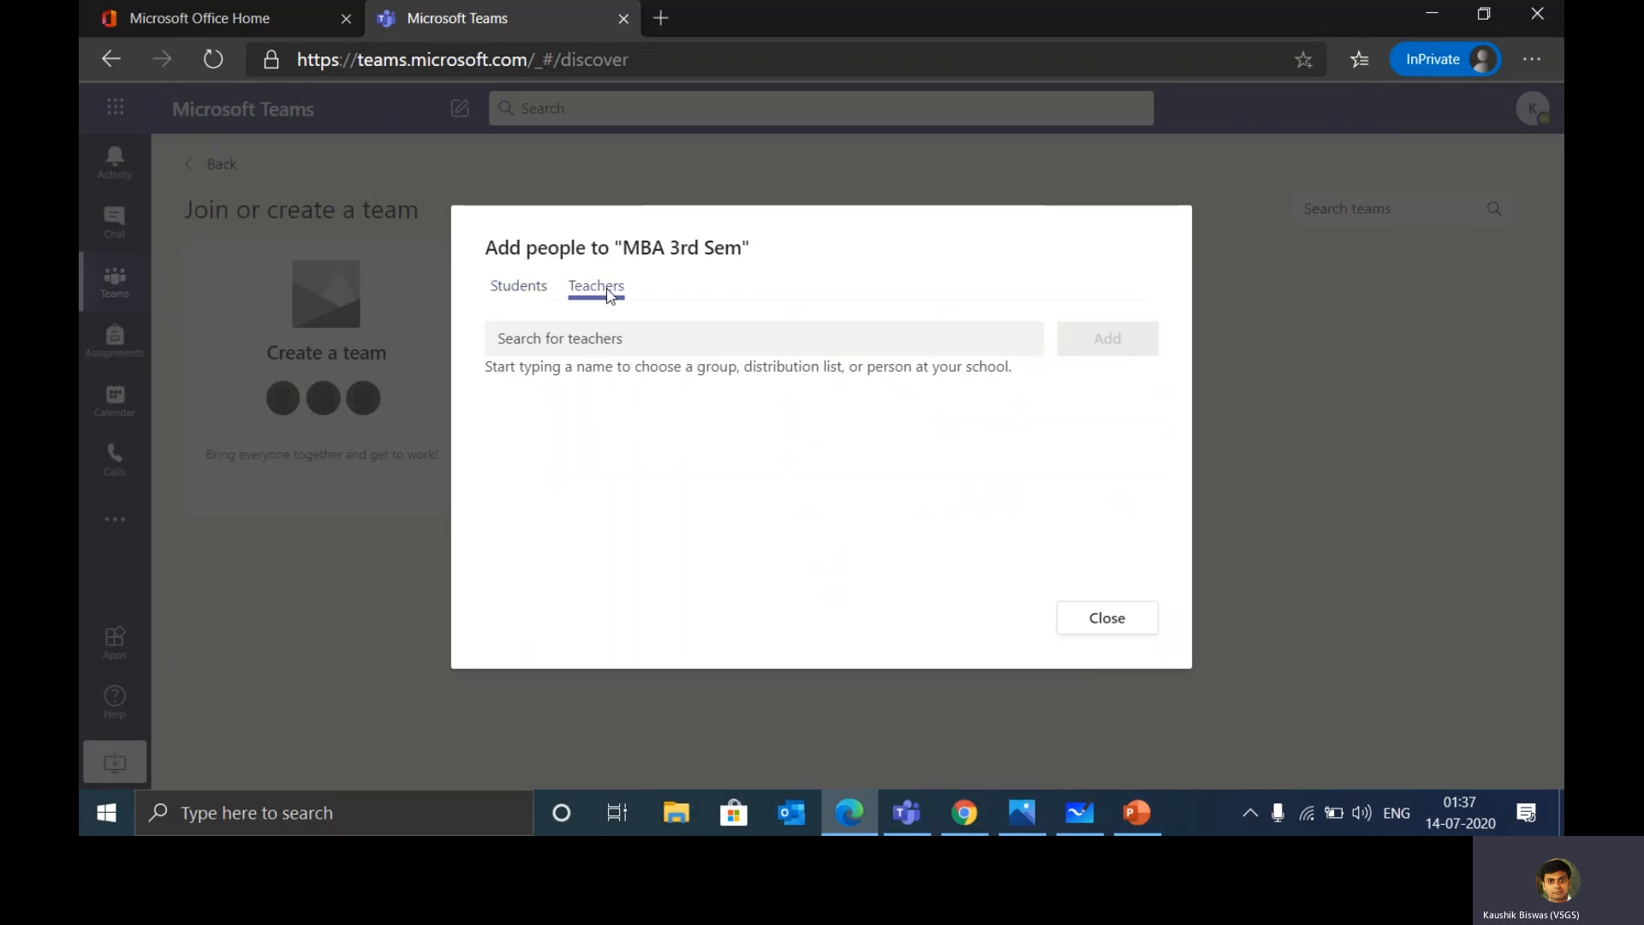
click(644, 343)
text(f)
click(625, 399)
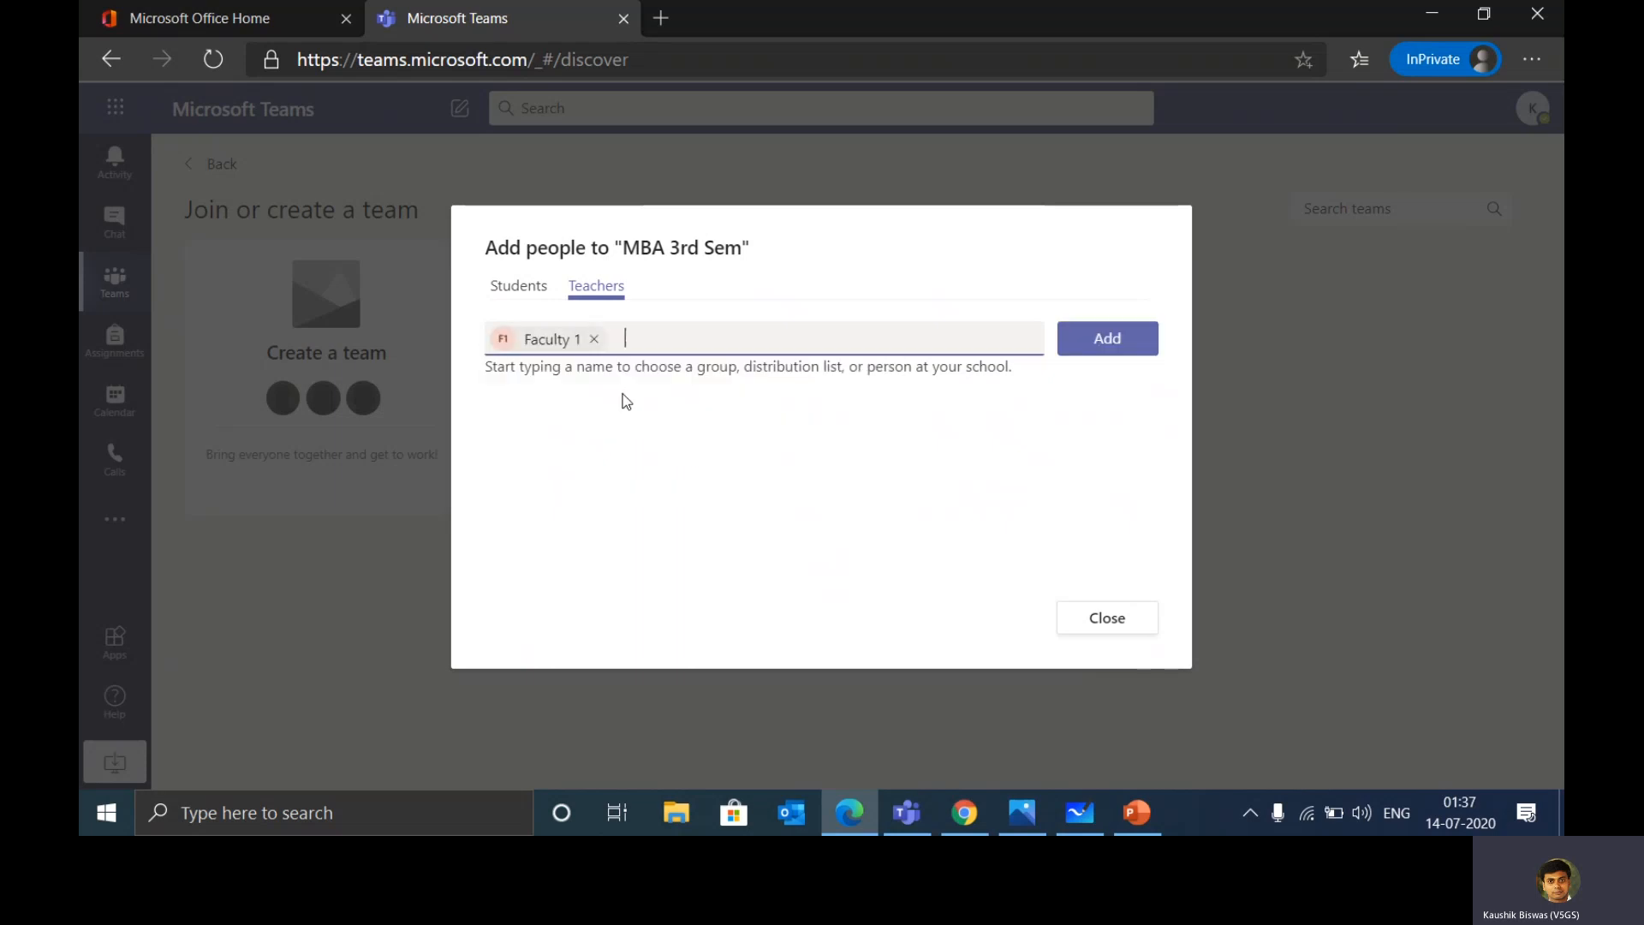
click(1107, 340)
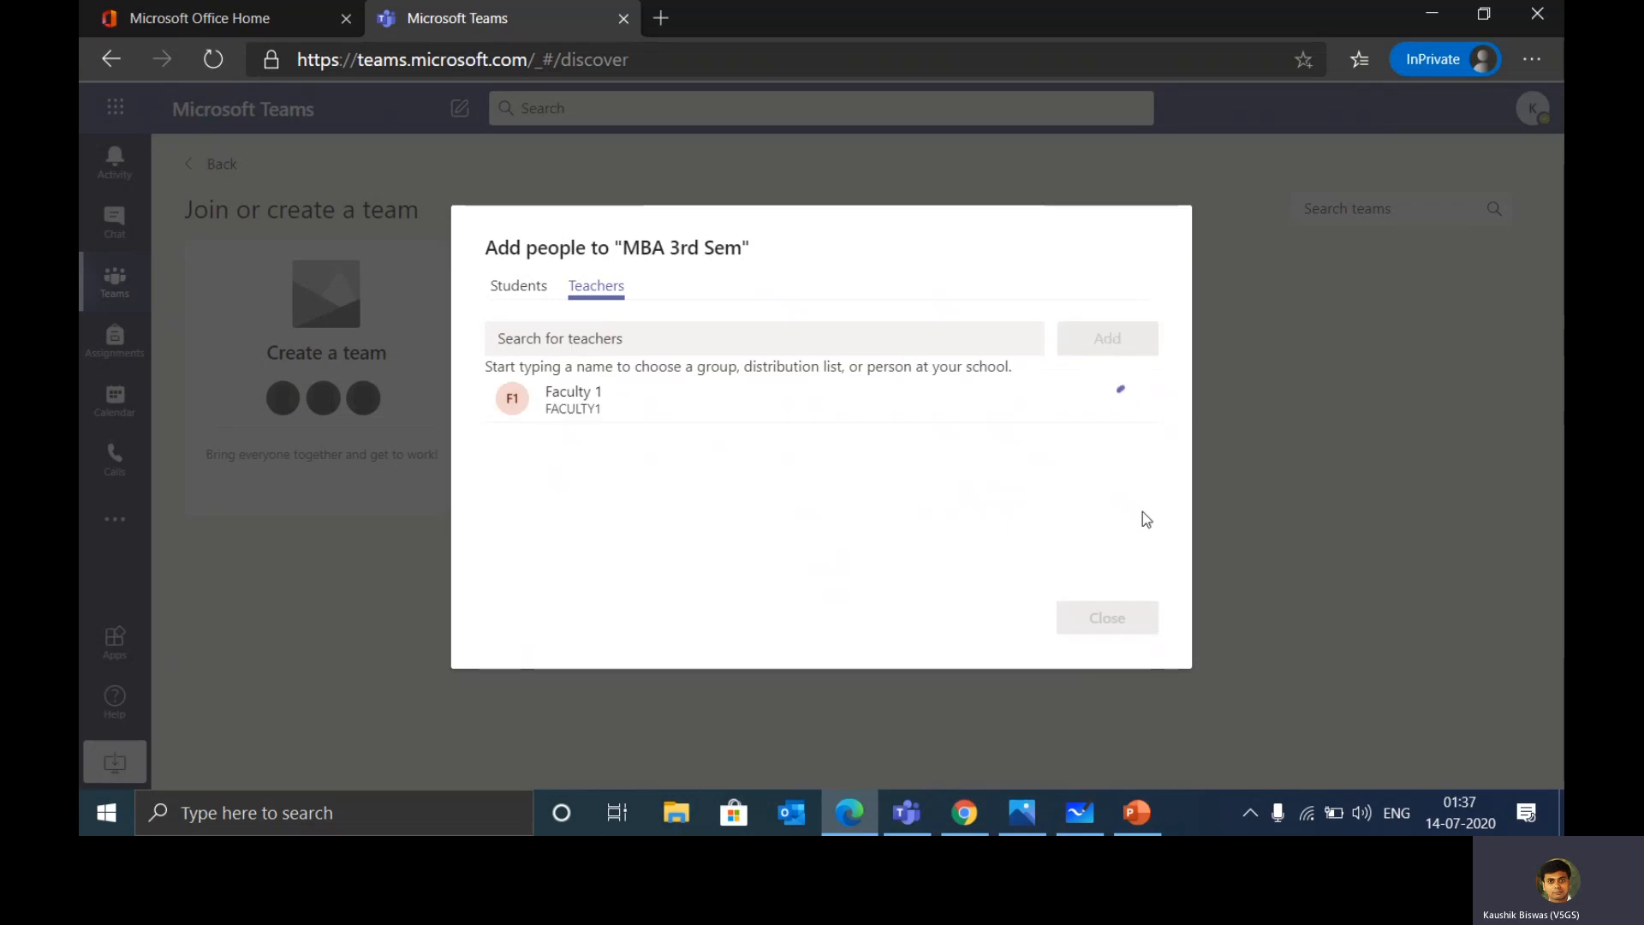
click(1122, 613)
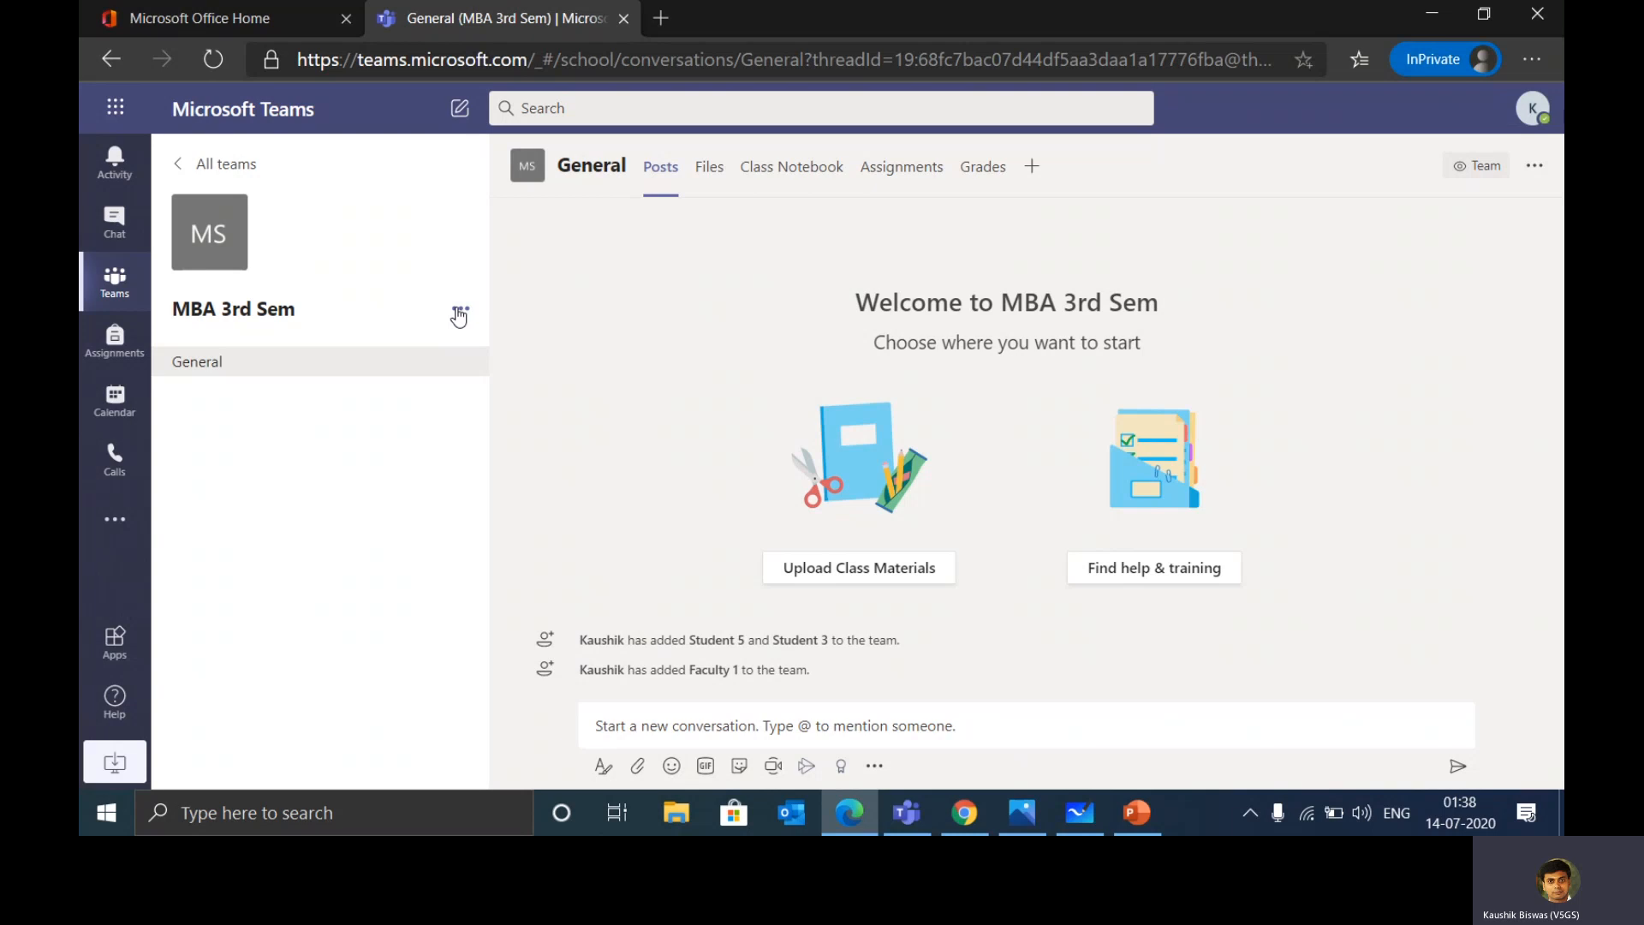
Open the management page of the MBA 3rd Sem team and view its owners, members and guests.
click(460, 314)
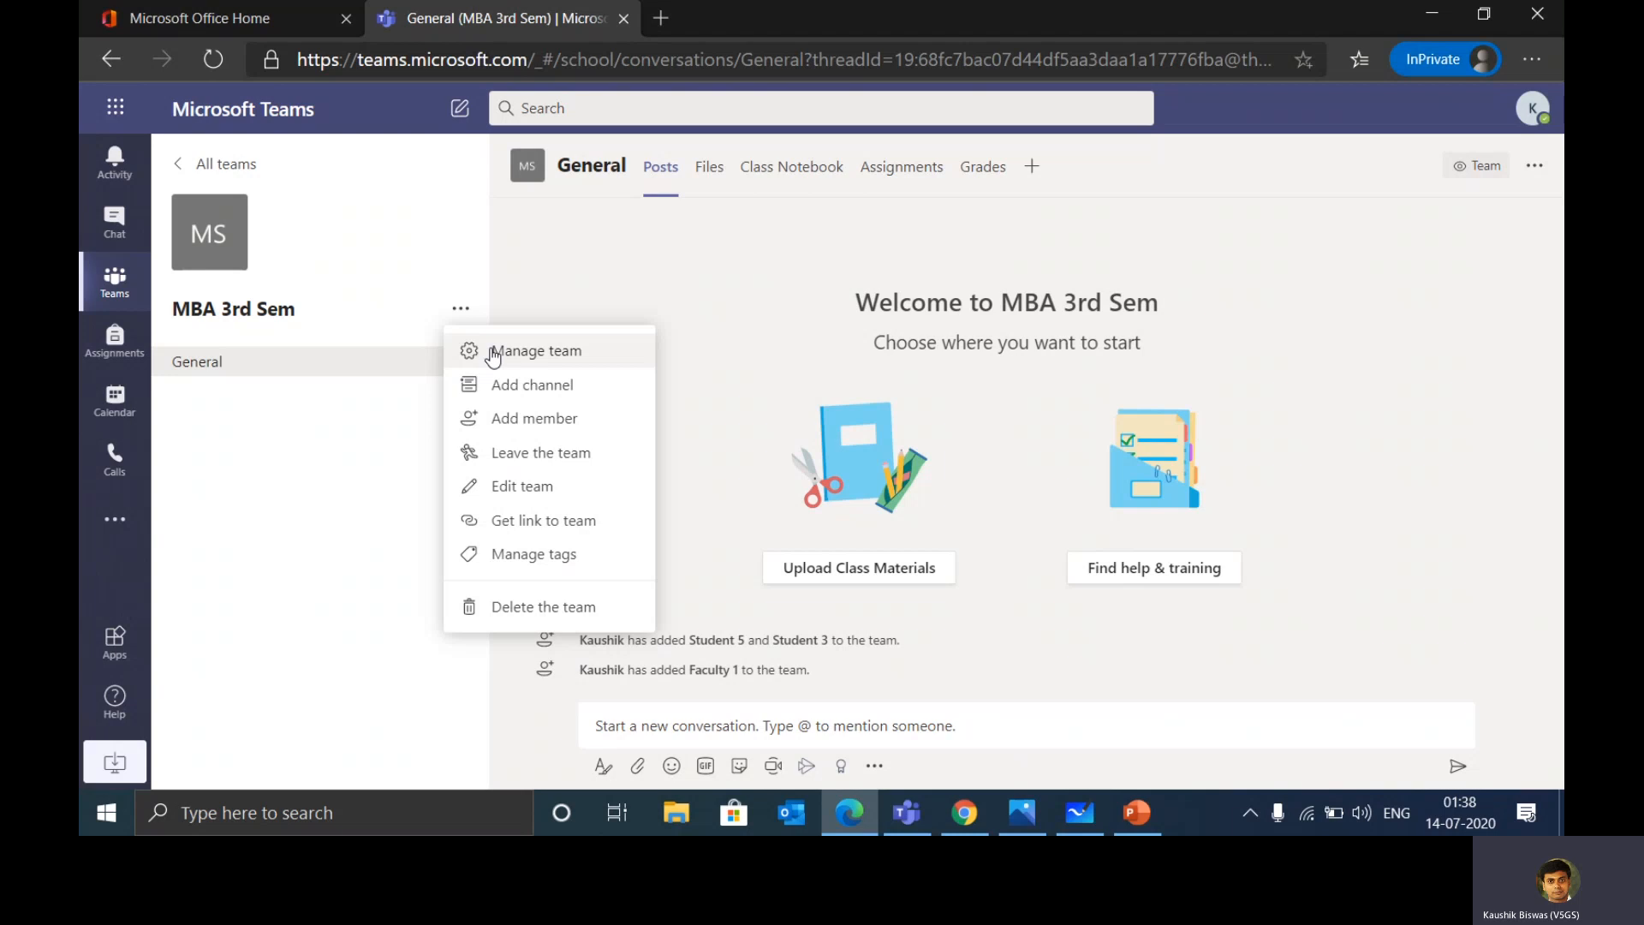
click(493, 351)
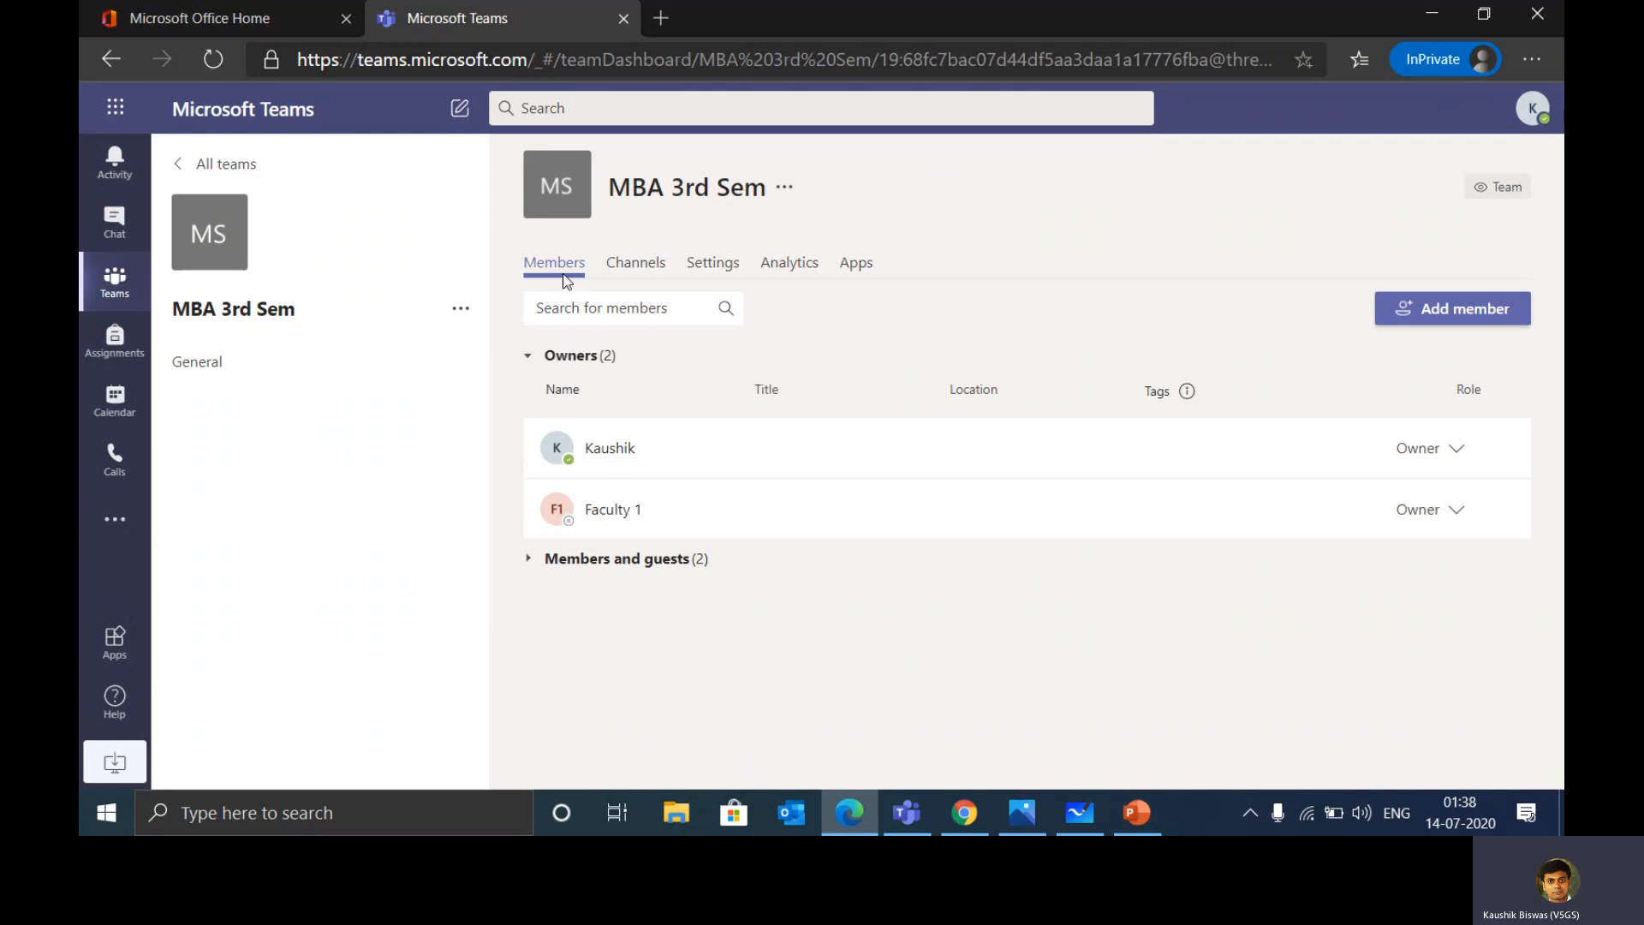
click(529, 356)
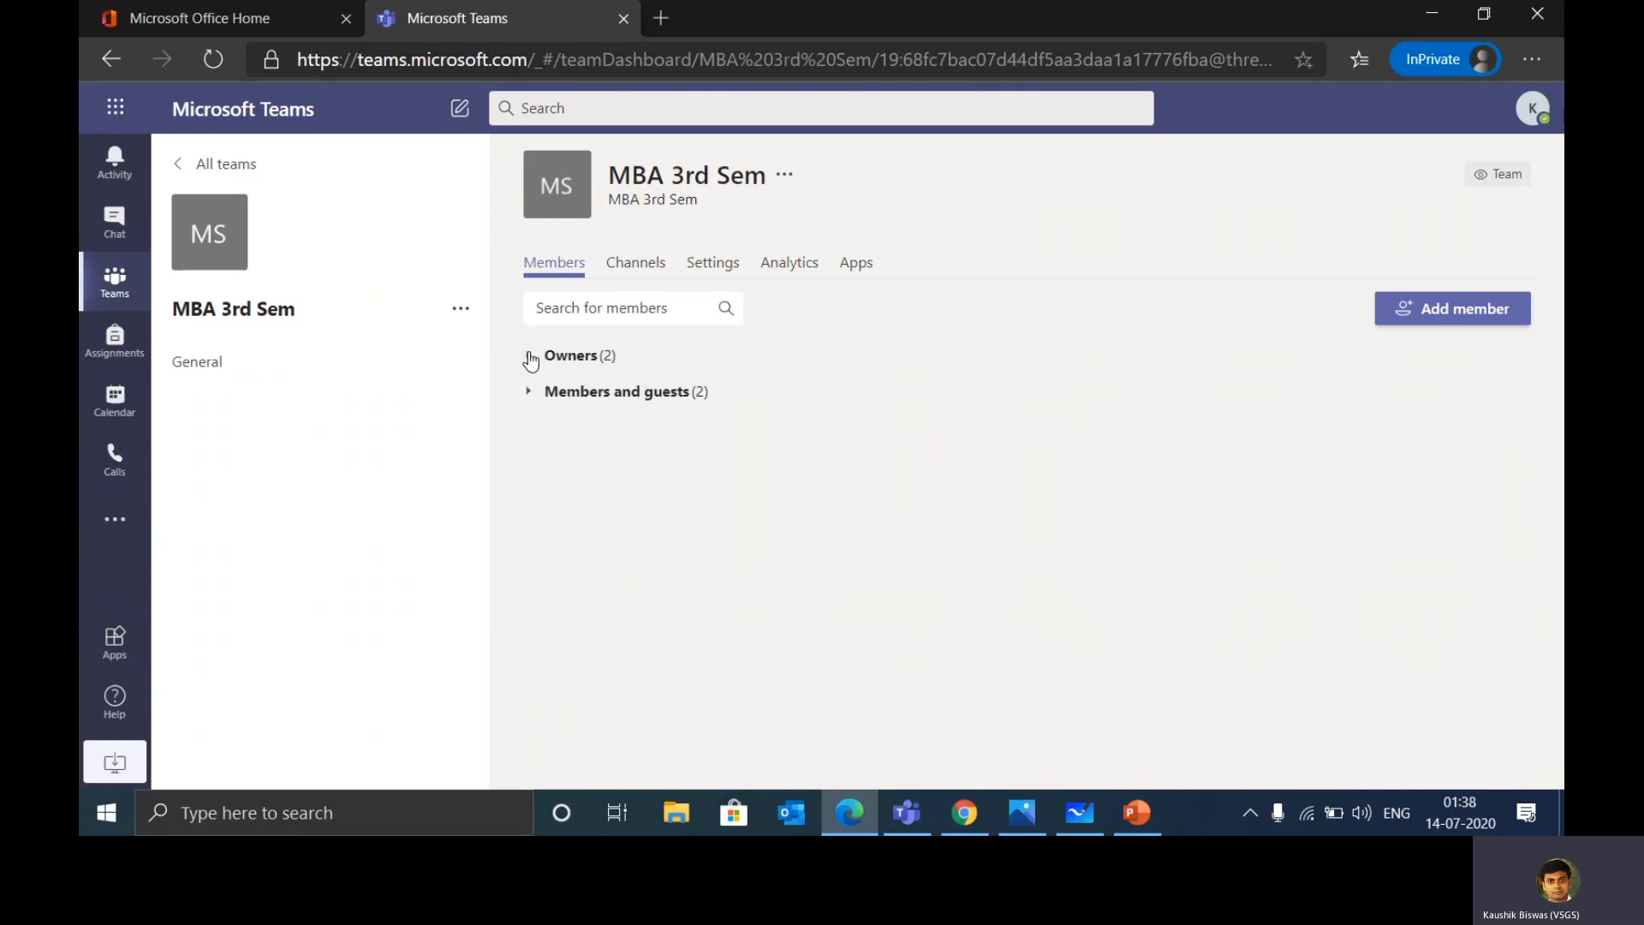
click(528, 356)
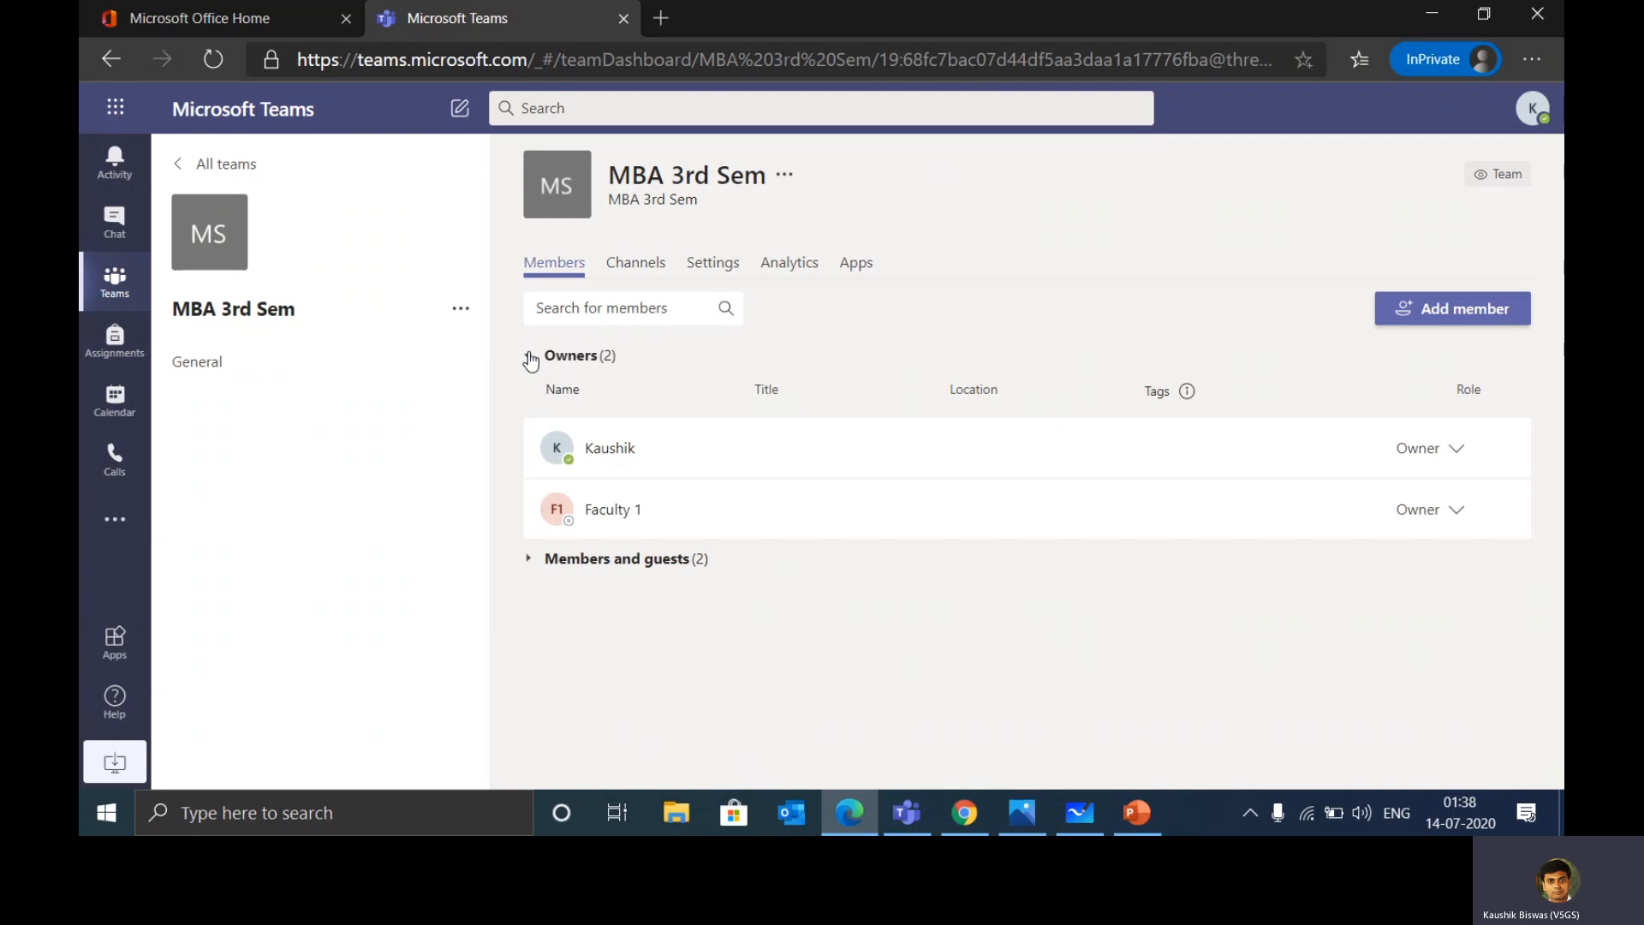
mouse_move(620, 443)
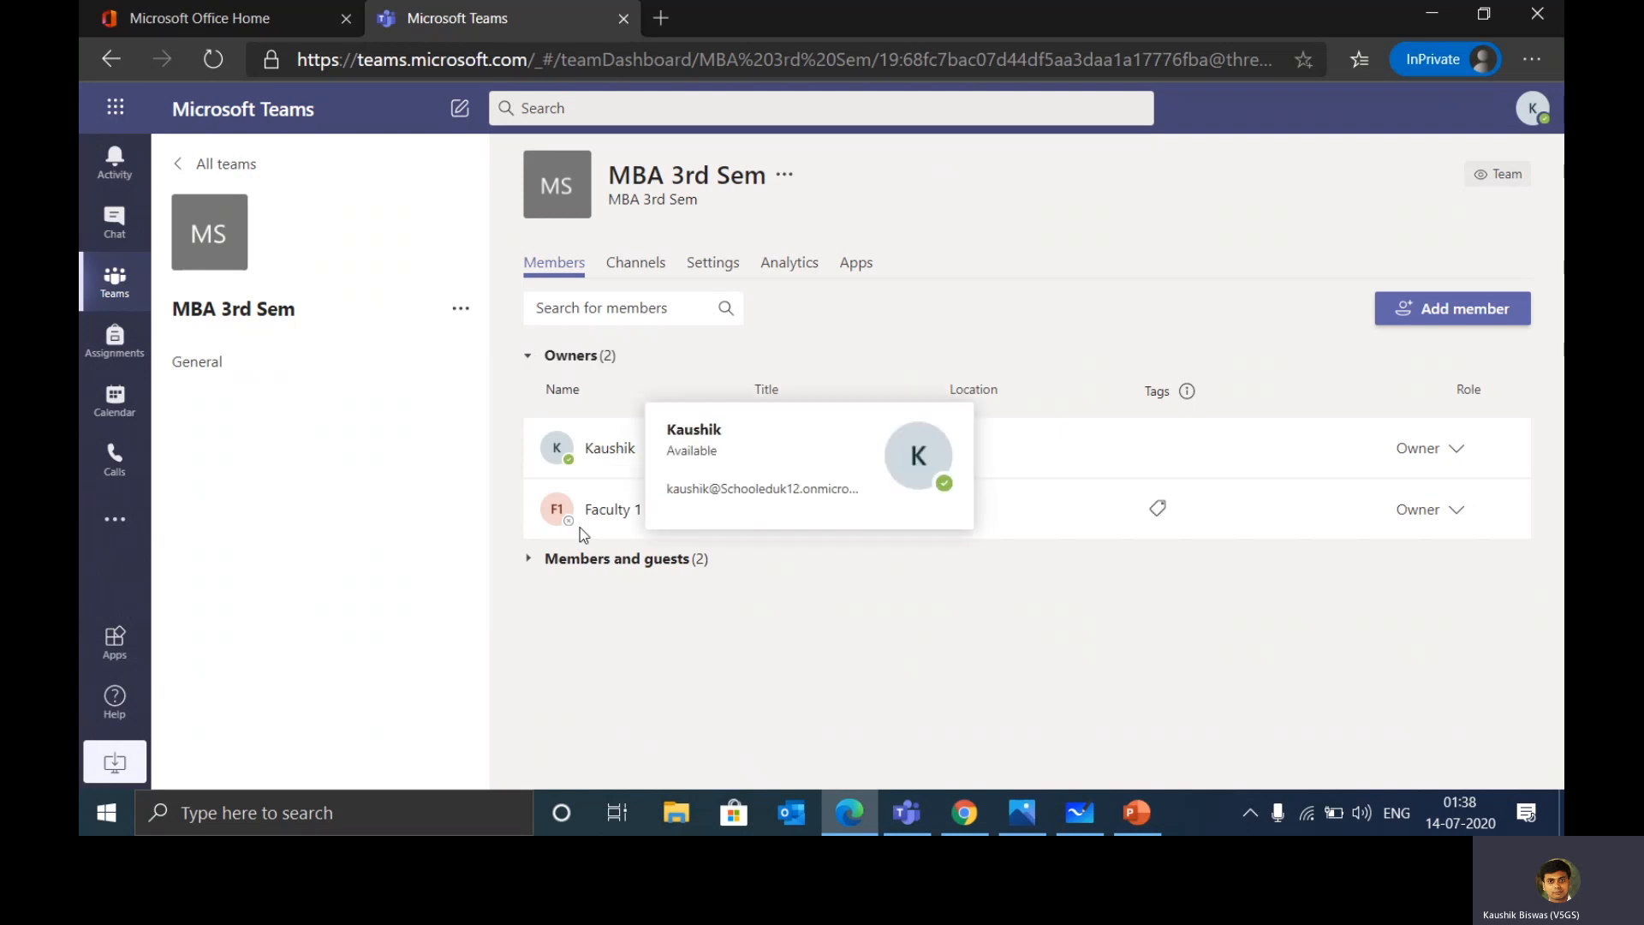
click(530, 561)
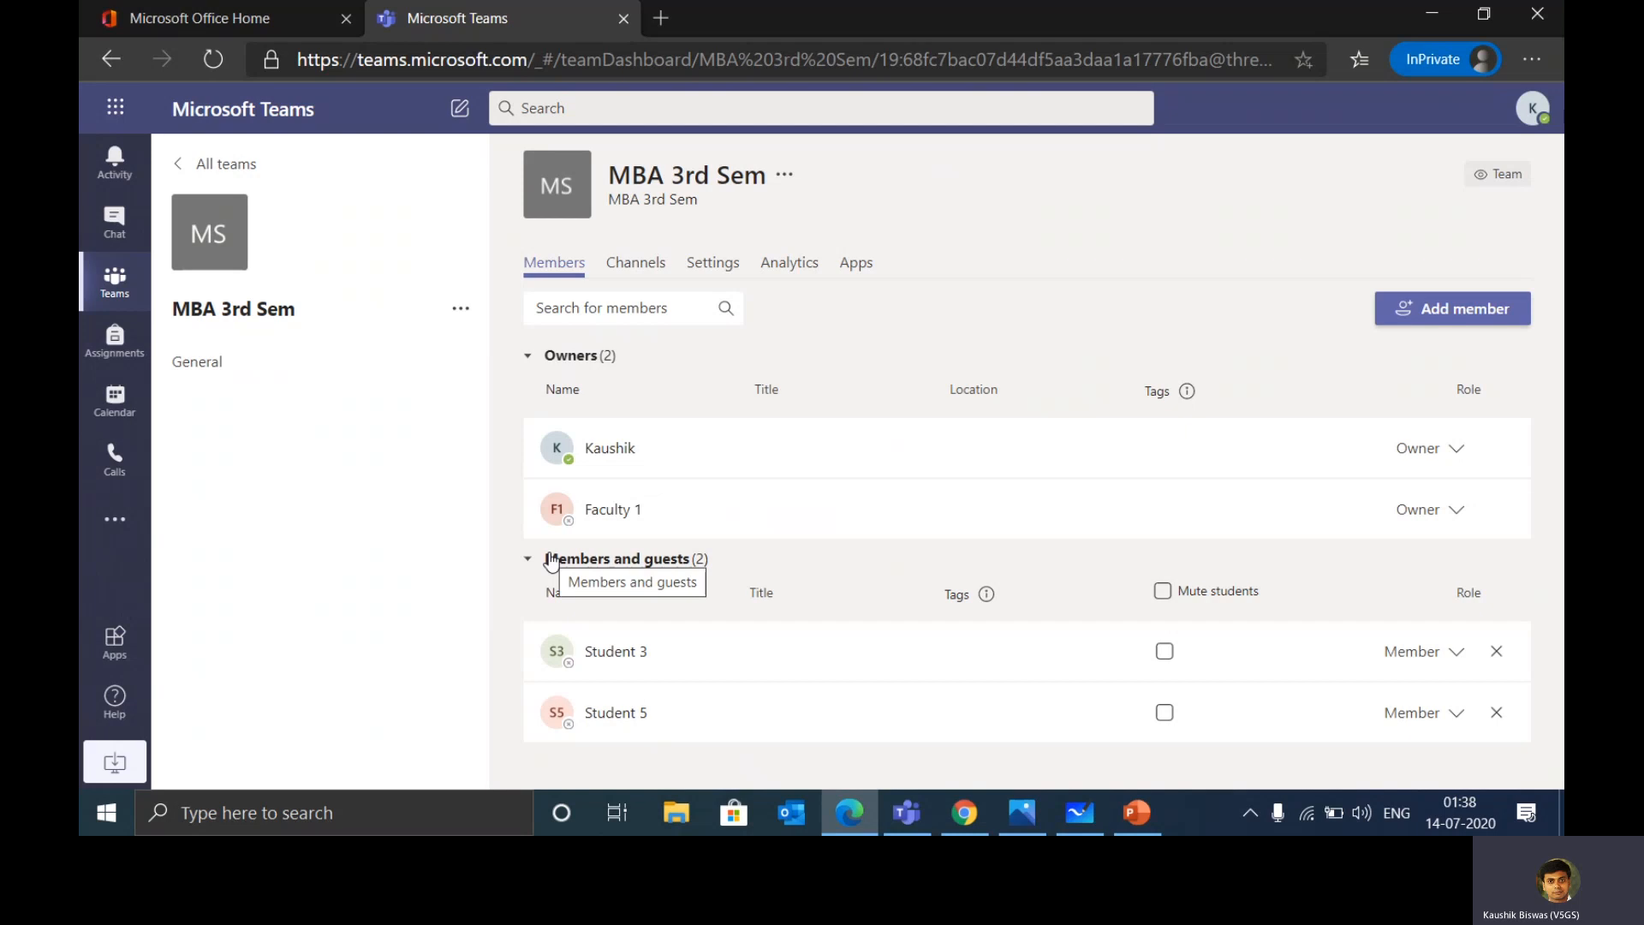
Add Student 4 as a student member of the MBA 3rd Sem team.
click(1465, 312)
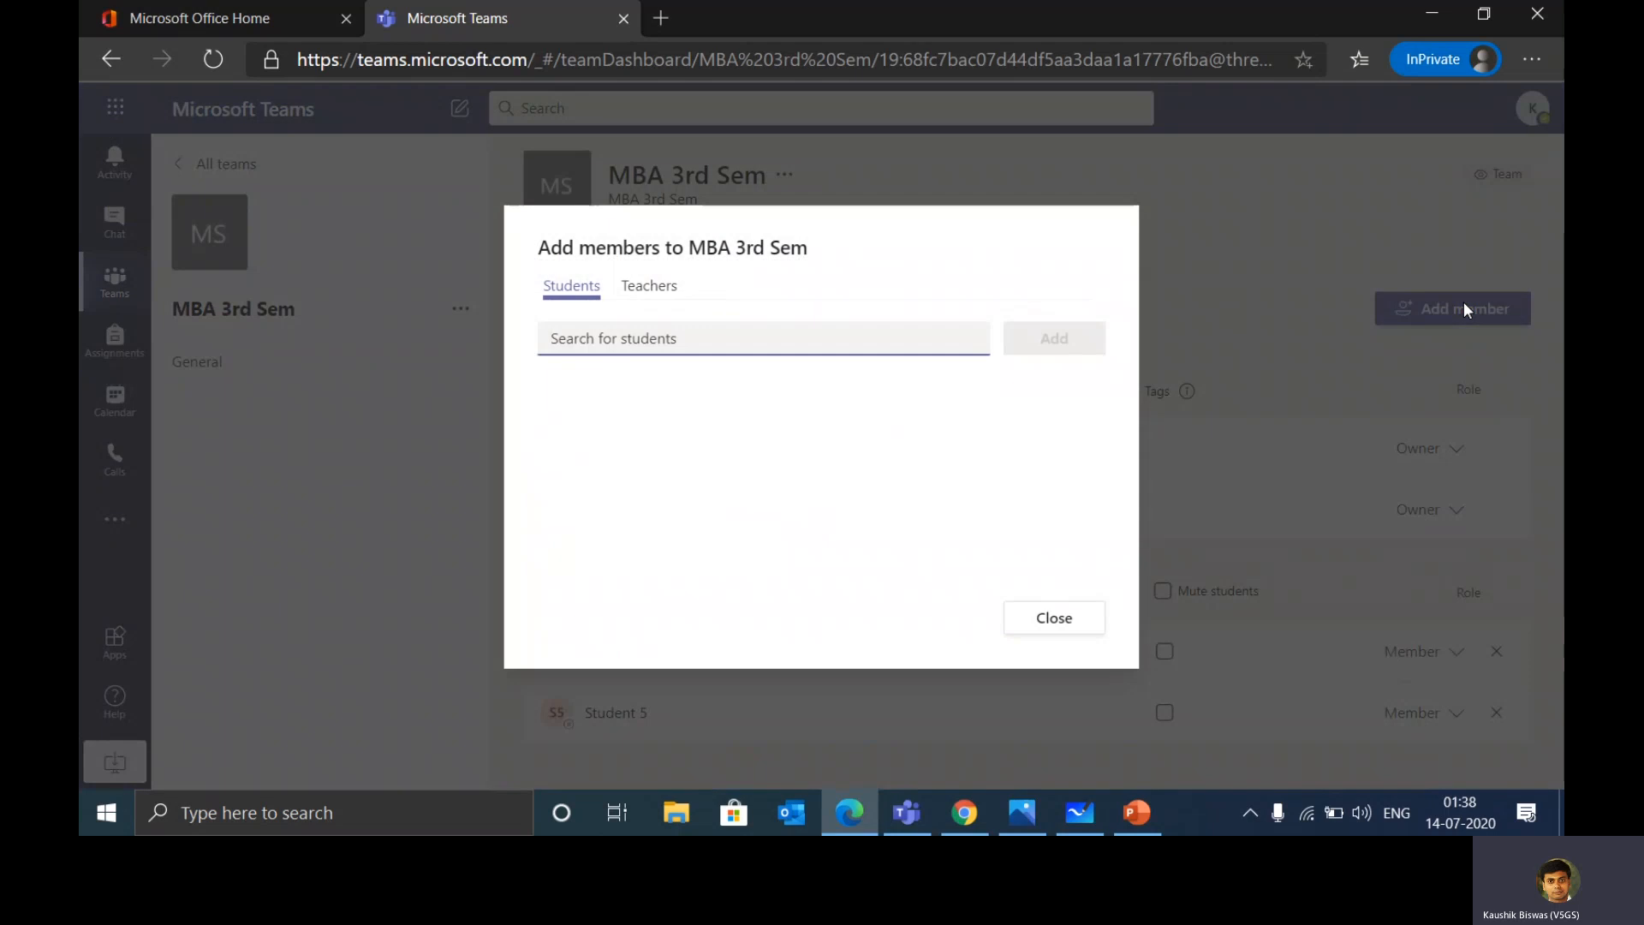
text(st)
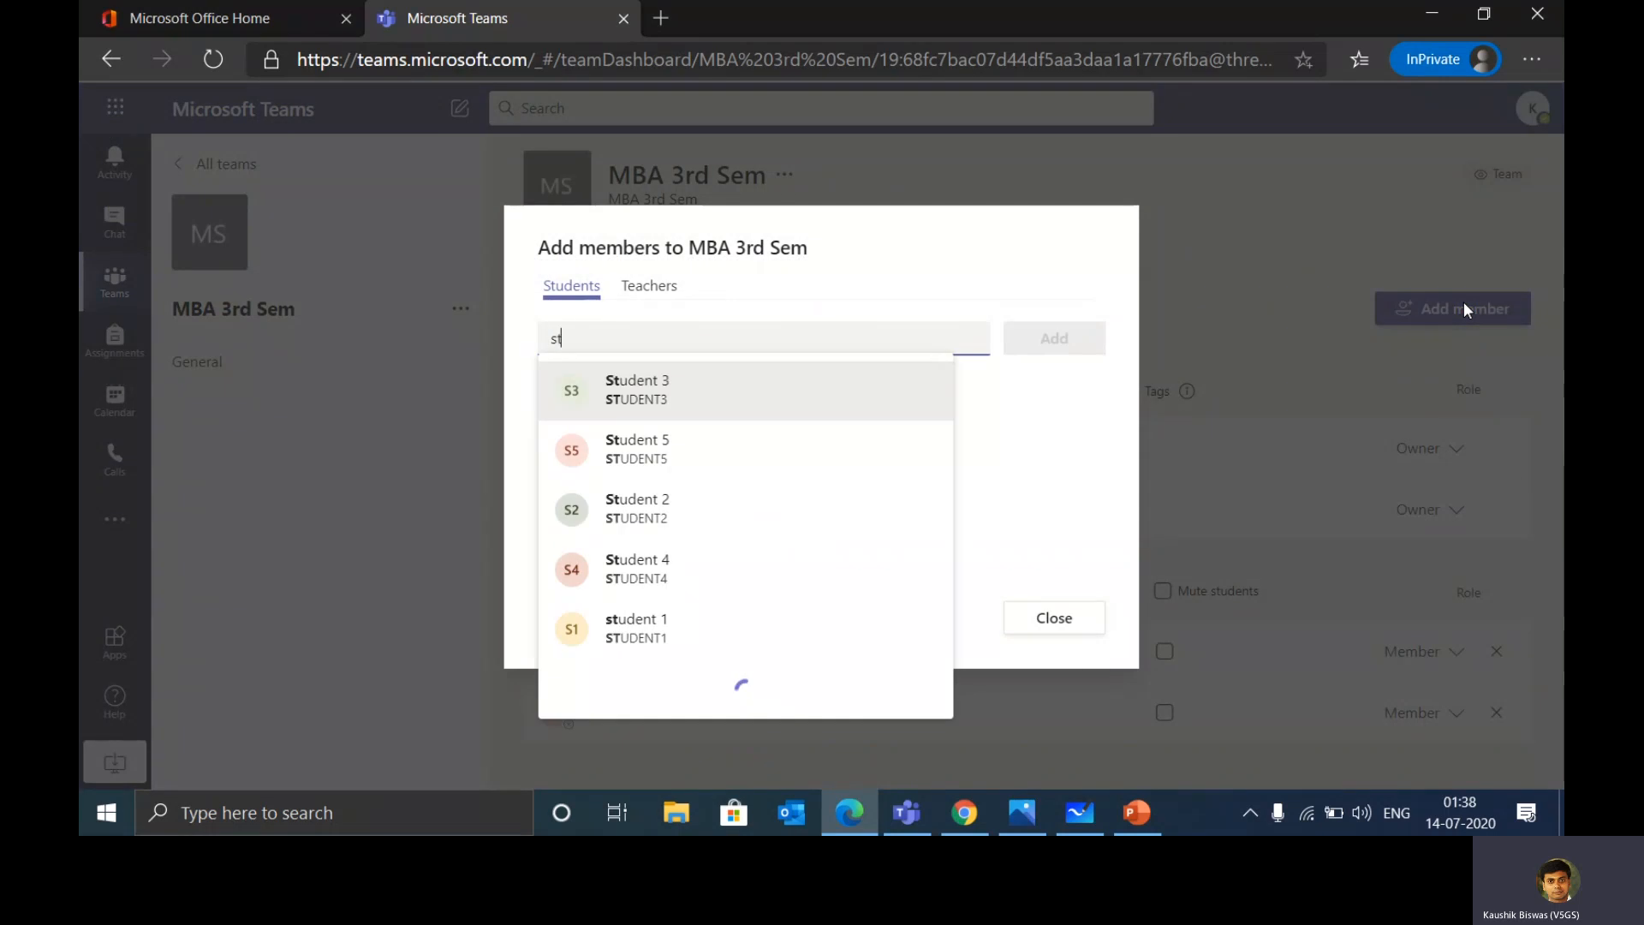
click(671, 572)
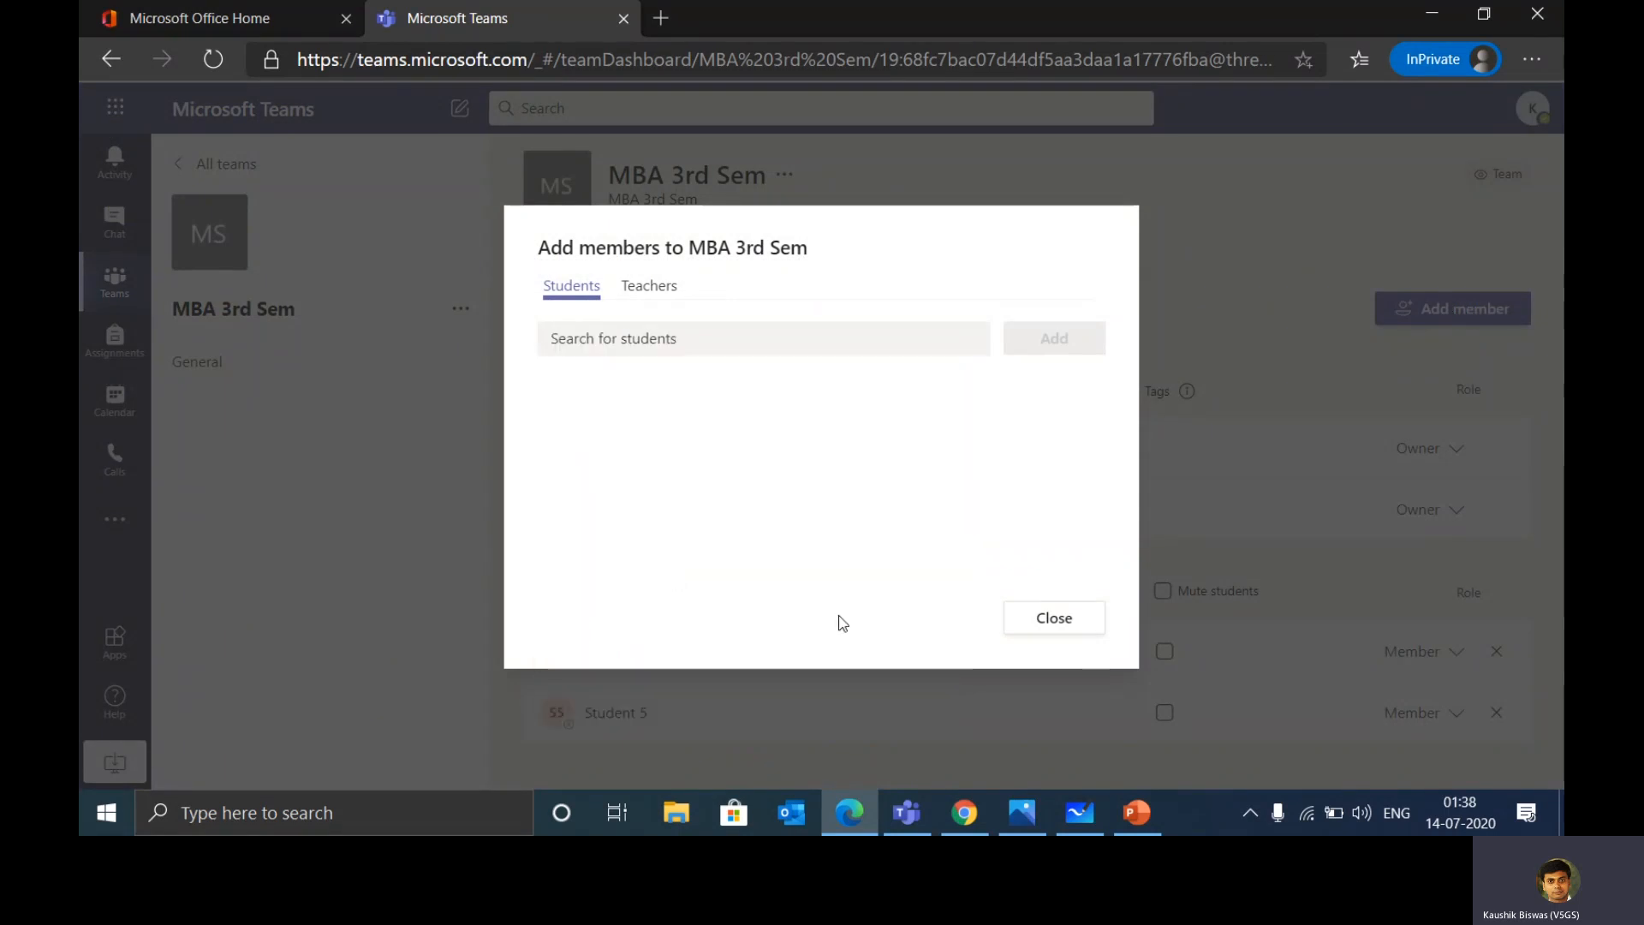
click(1073, 341)
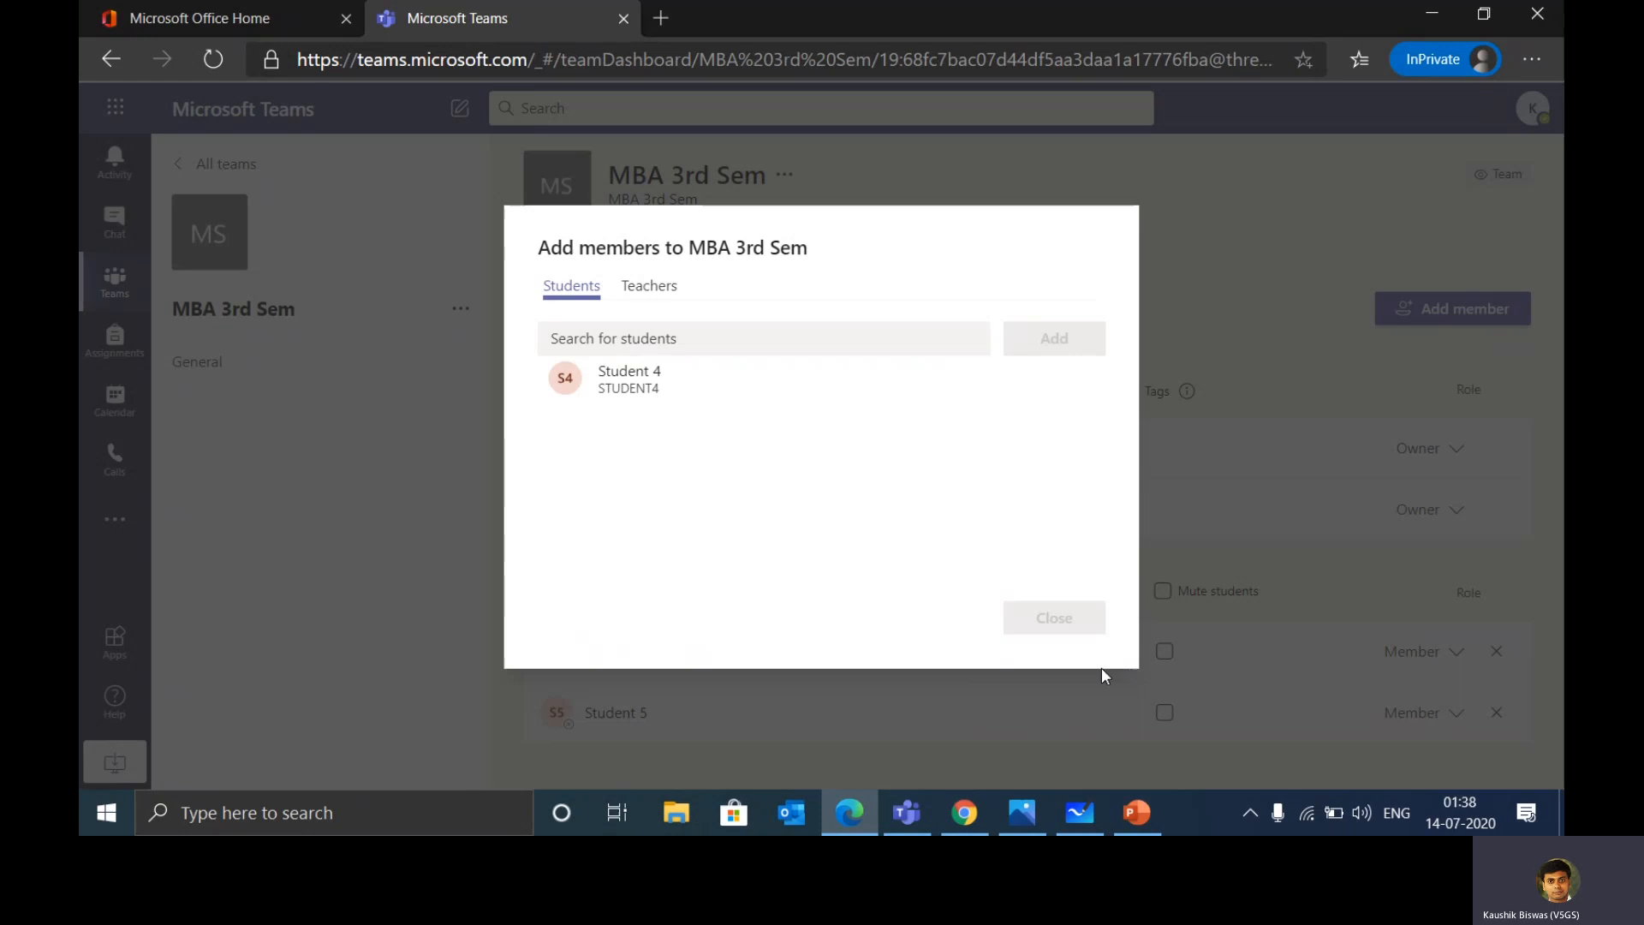
click(1066, 622)
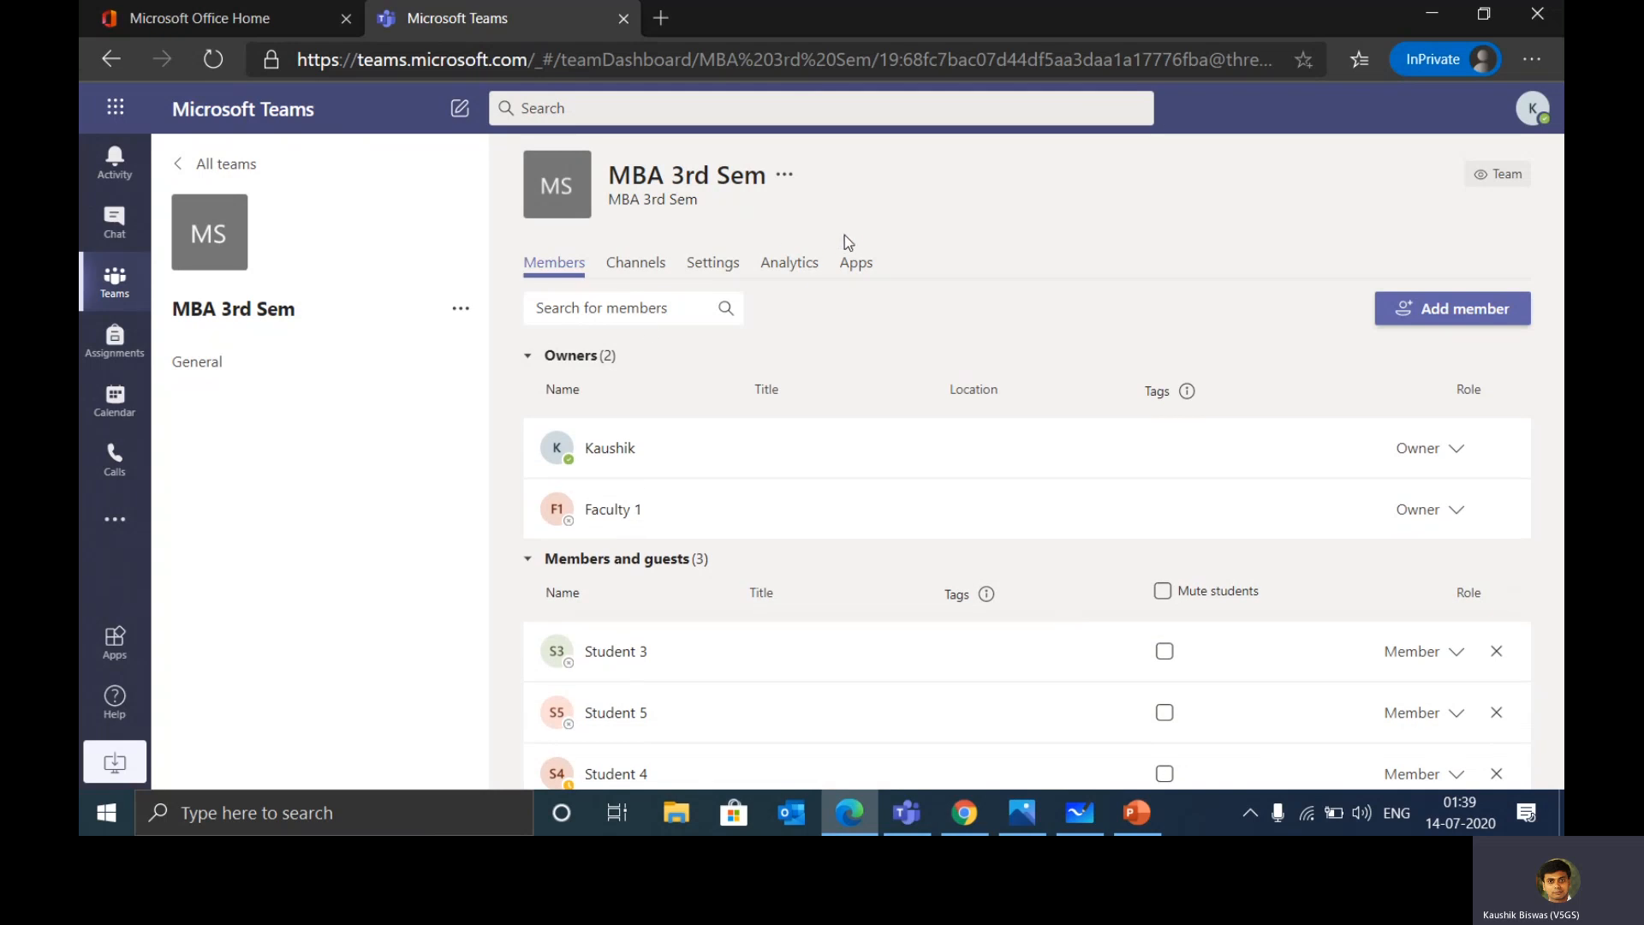
Review the member permissions in the MBA 3rd Sem team's settings and generate a team code.
click(702, 270)
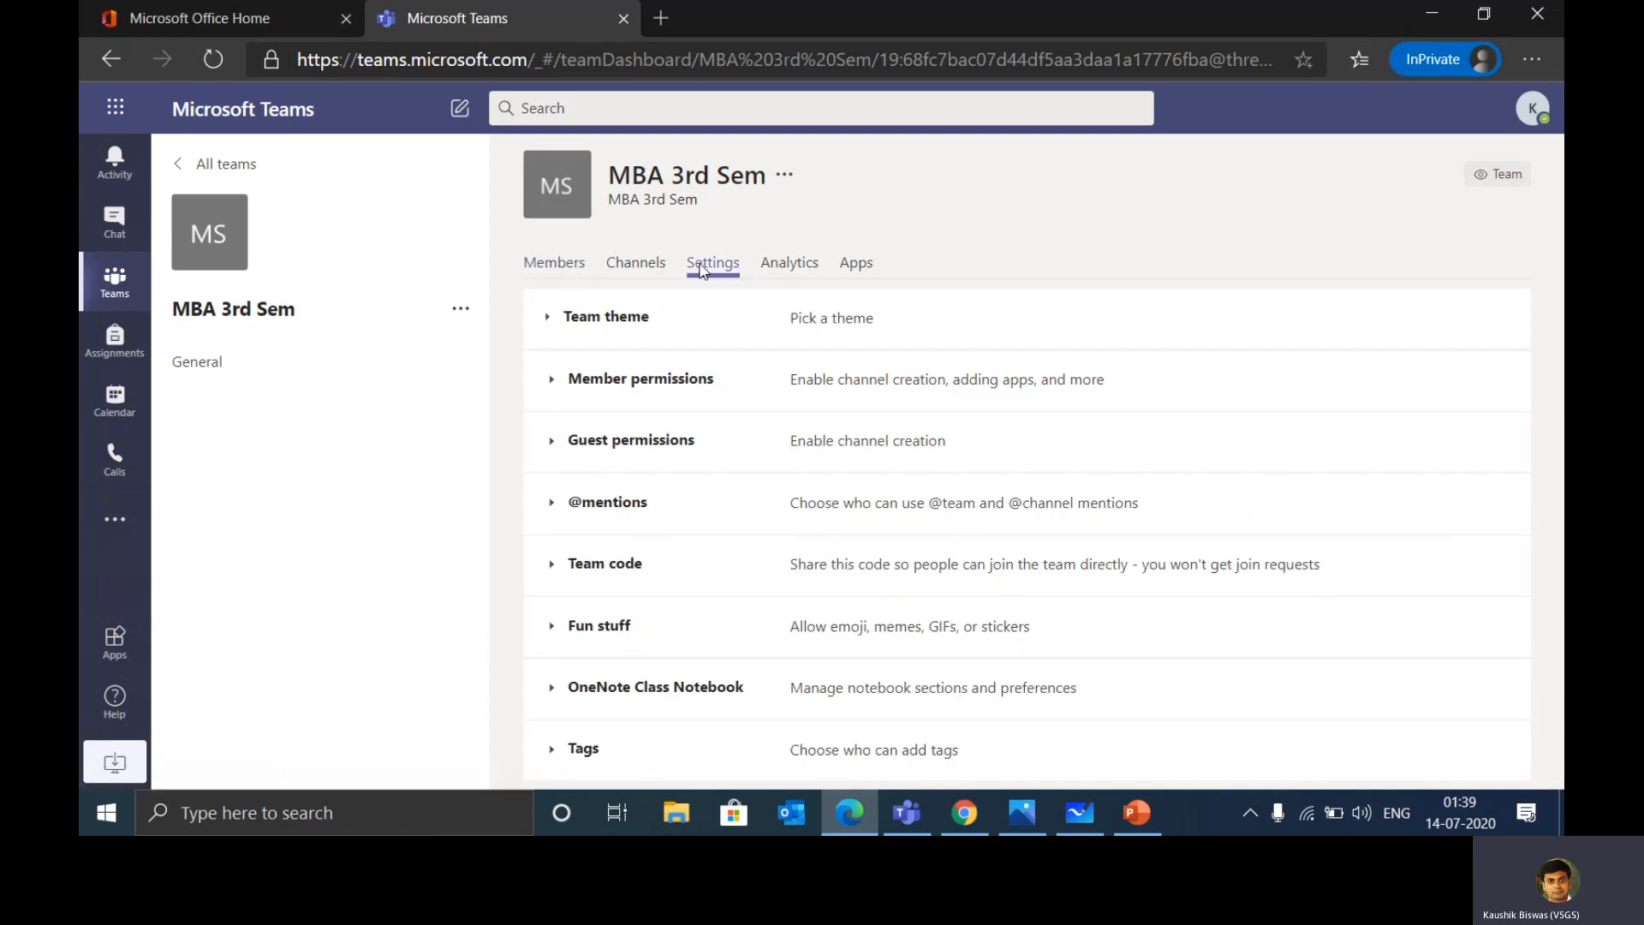
click(580, 389)
scroll(788, 555, down, 3)
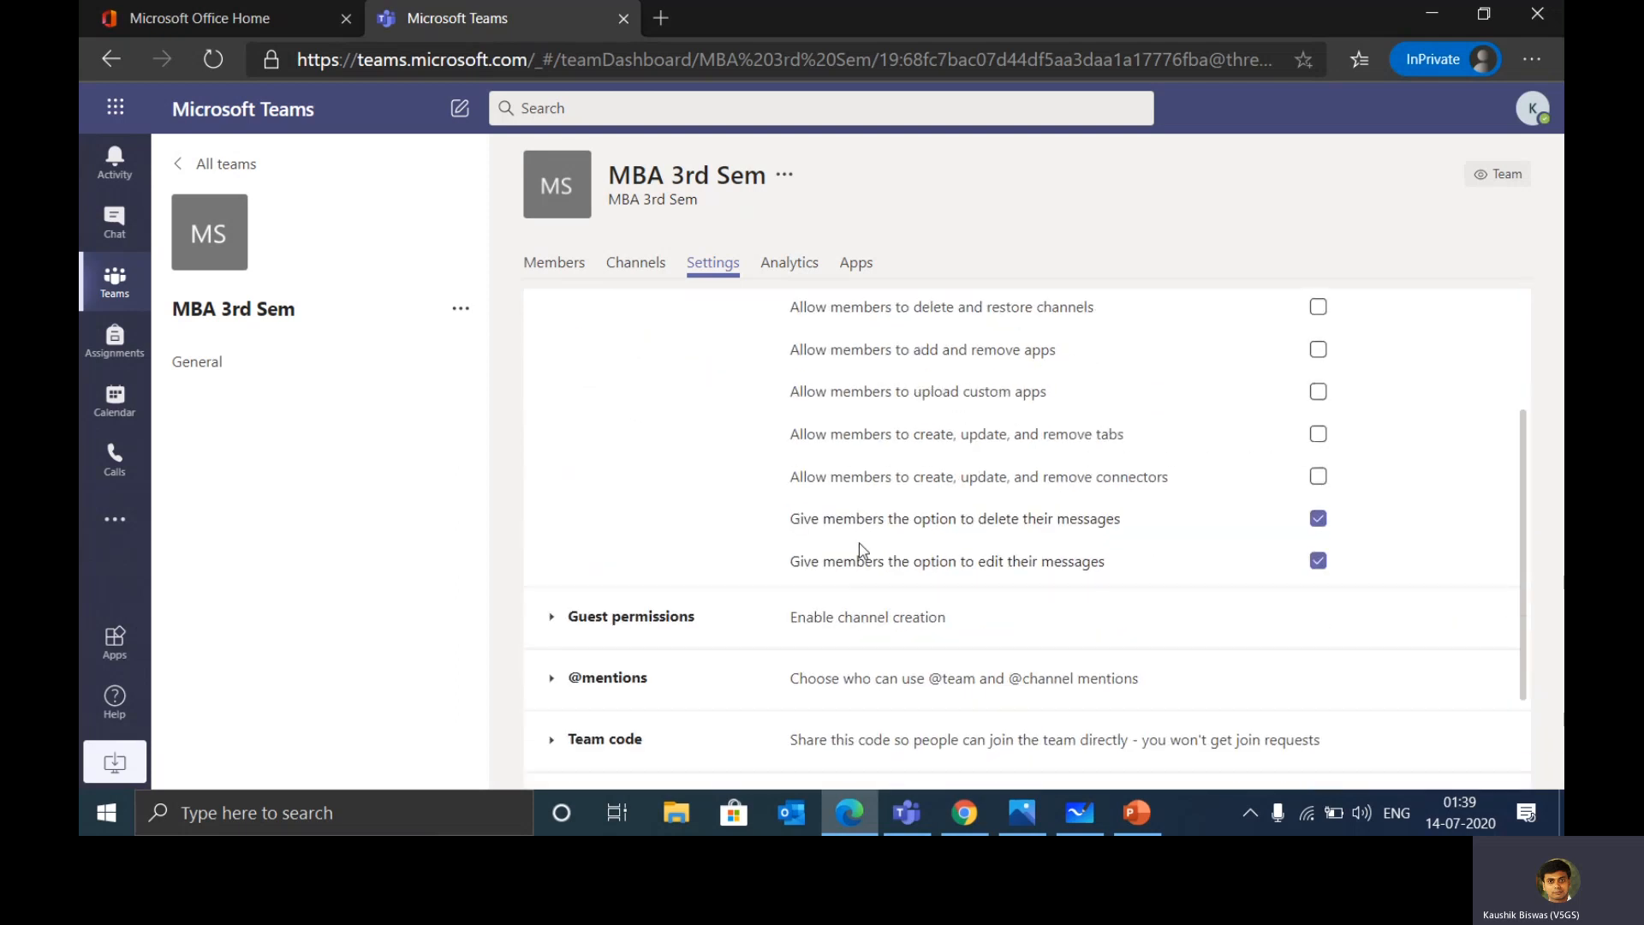
scroll(758, 550, up, 3)
click(558, 384)
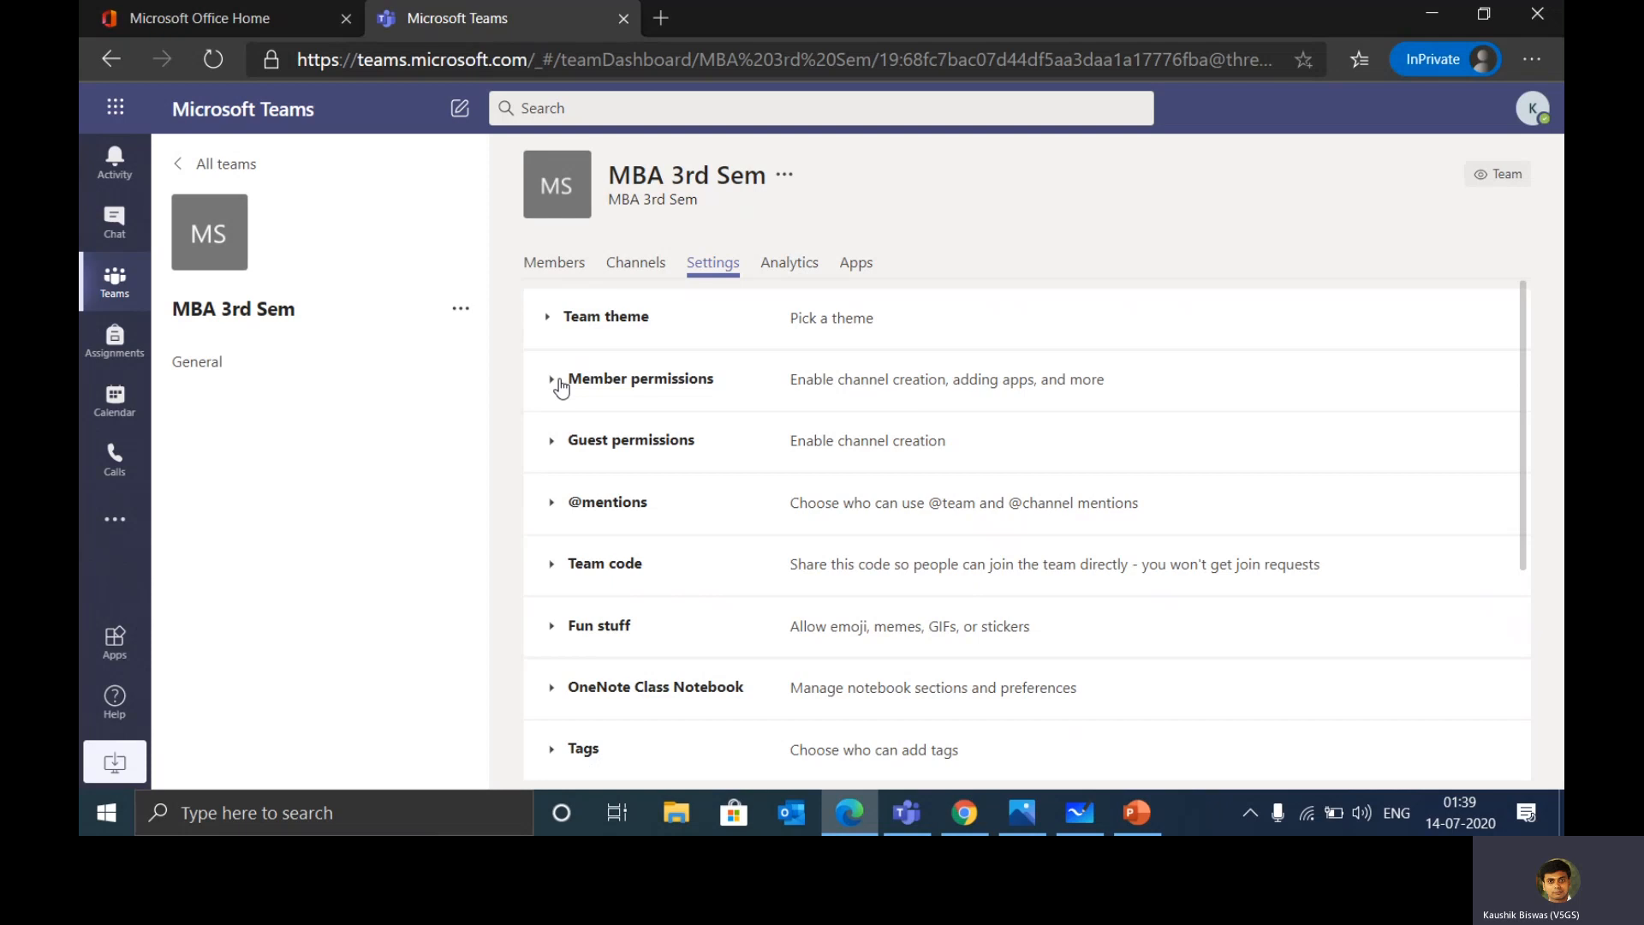
click(610, 564)
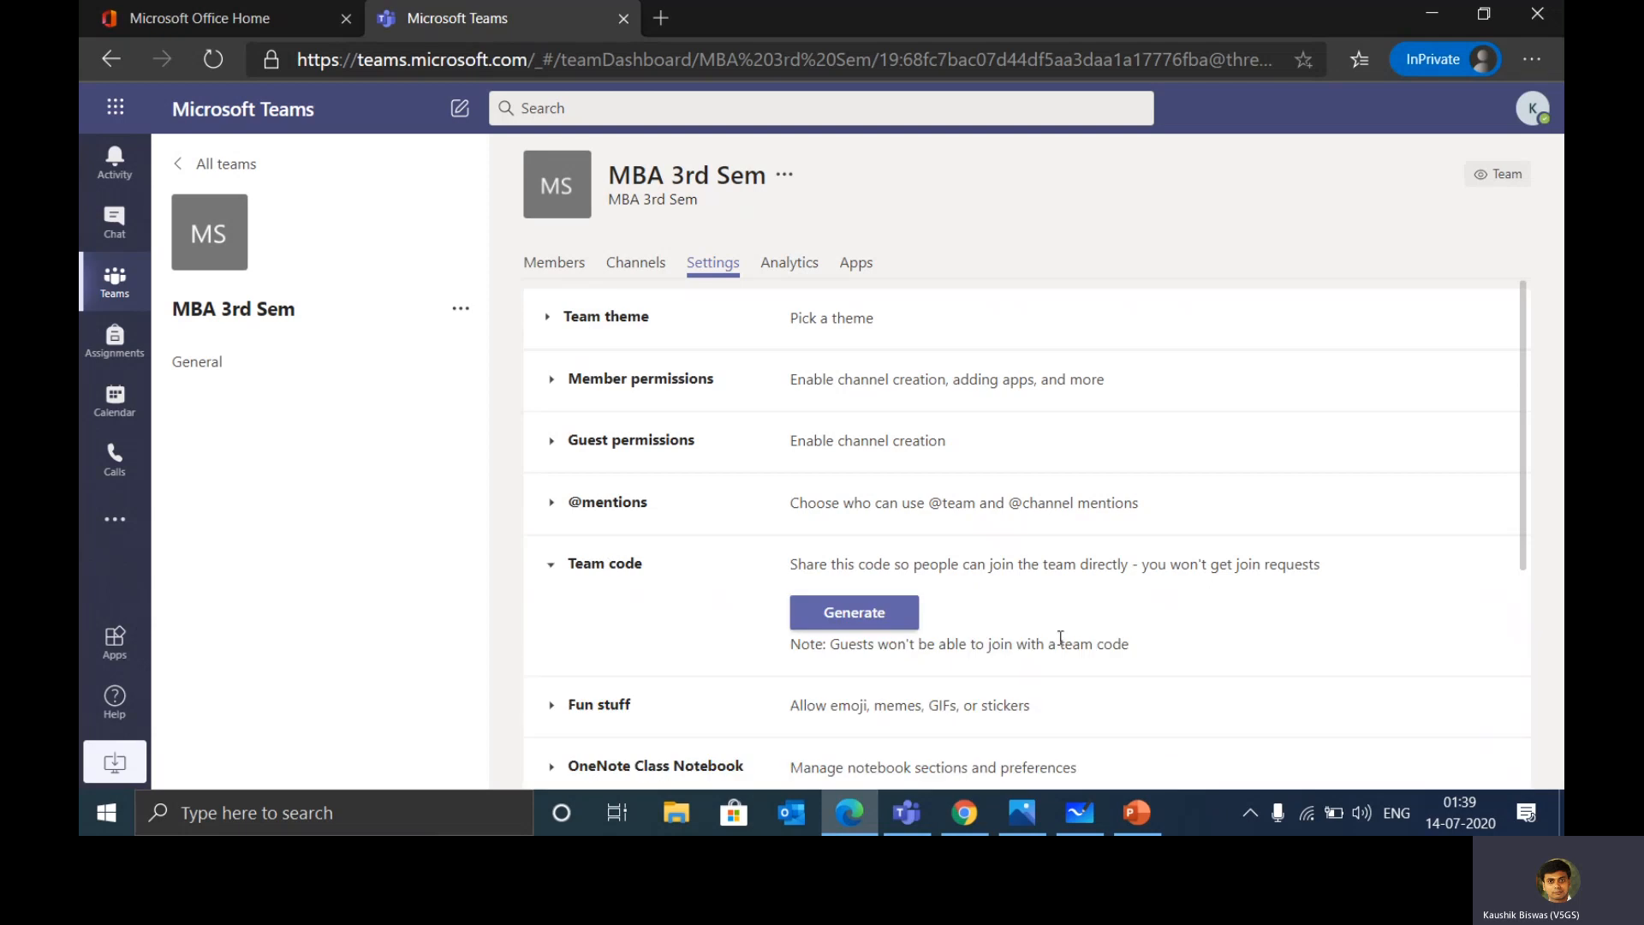
click(878, 615)
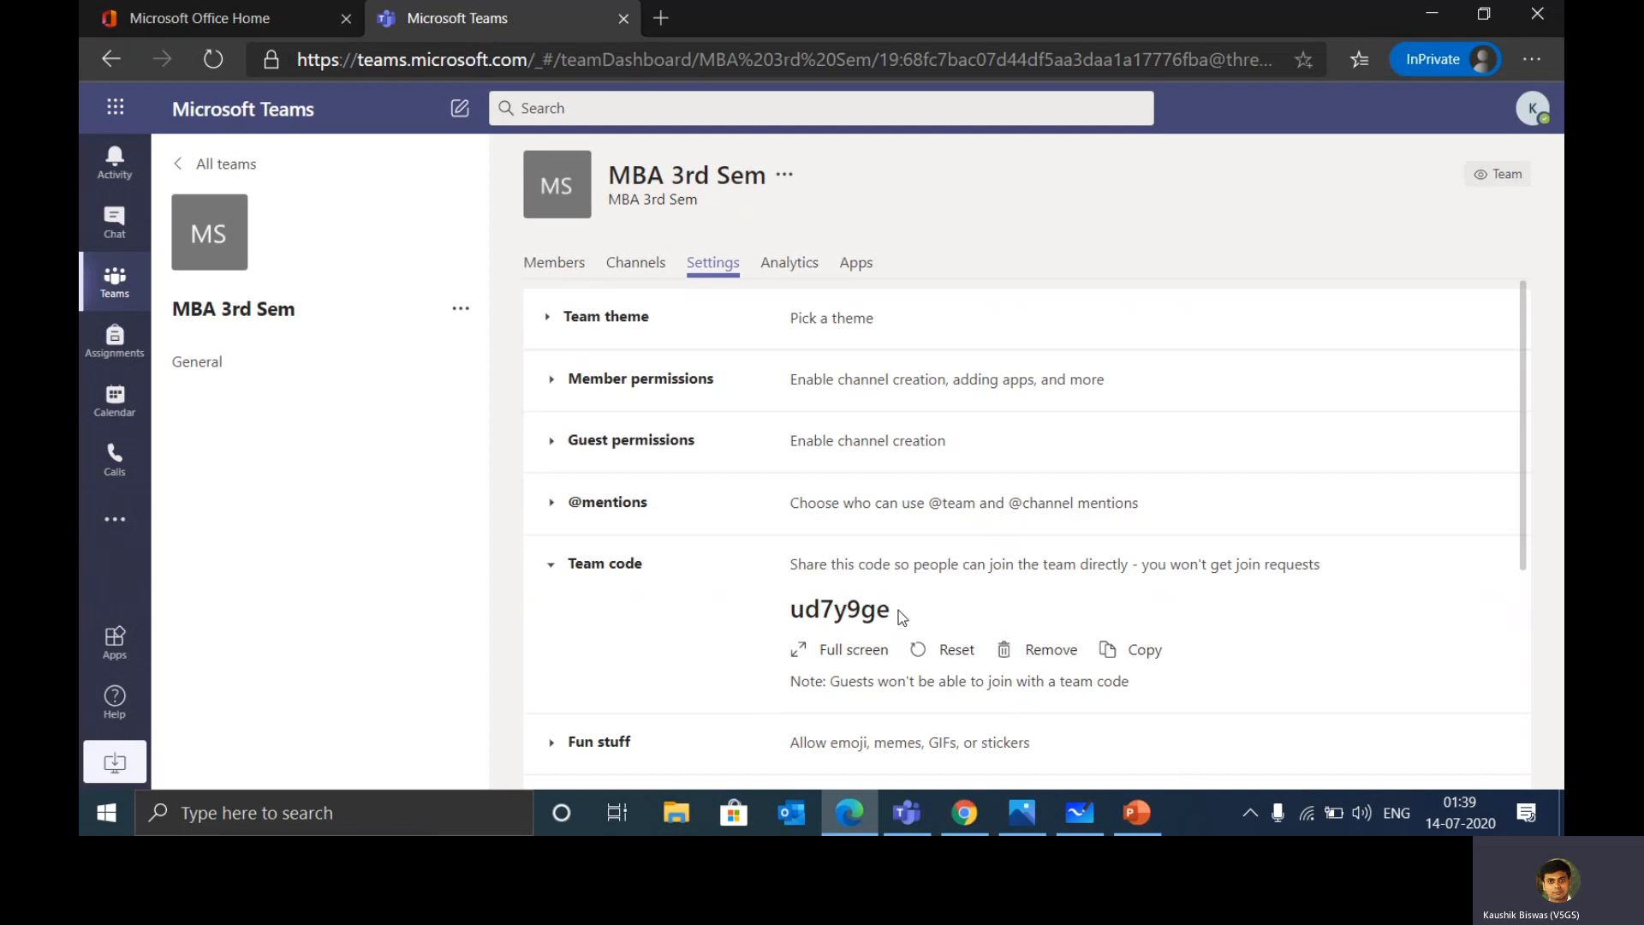
Return to the overview of all teams and open the code entry for joining a team.
click(119, 286)
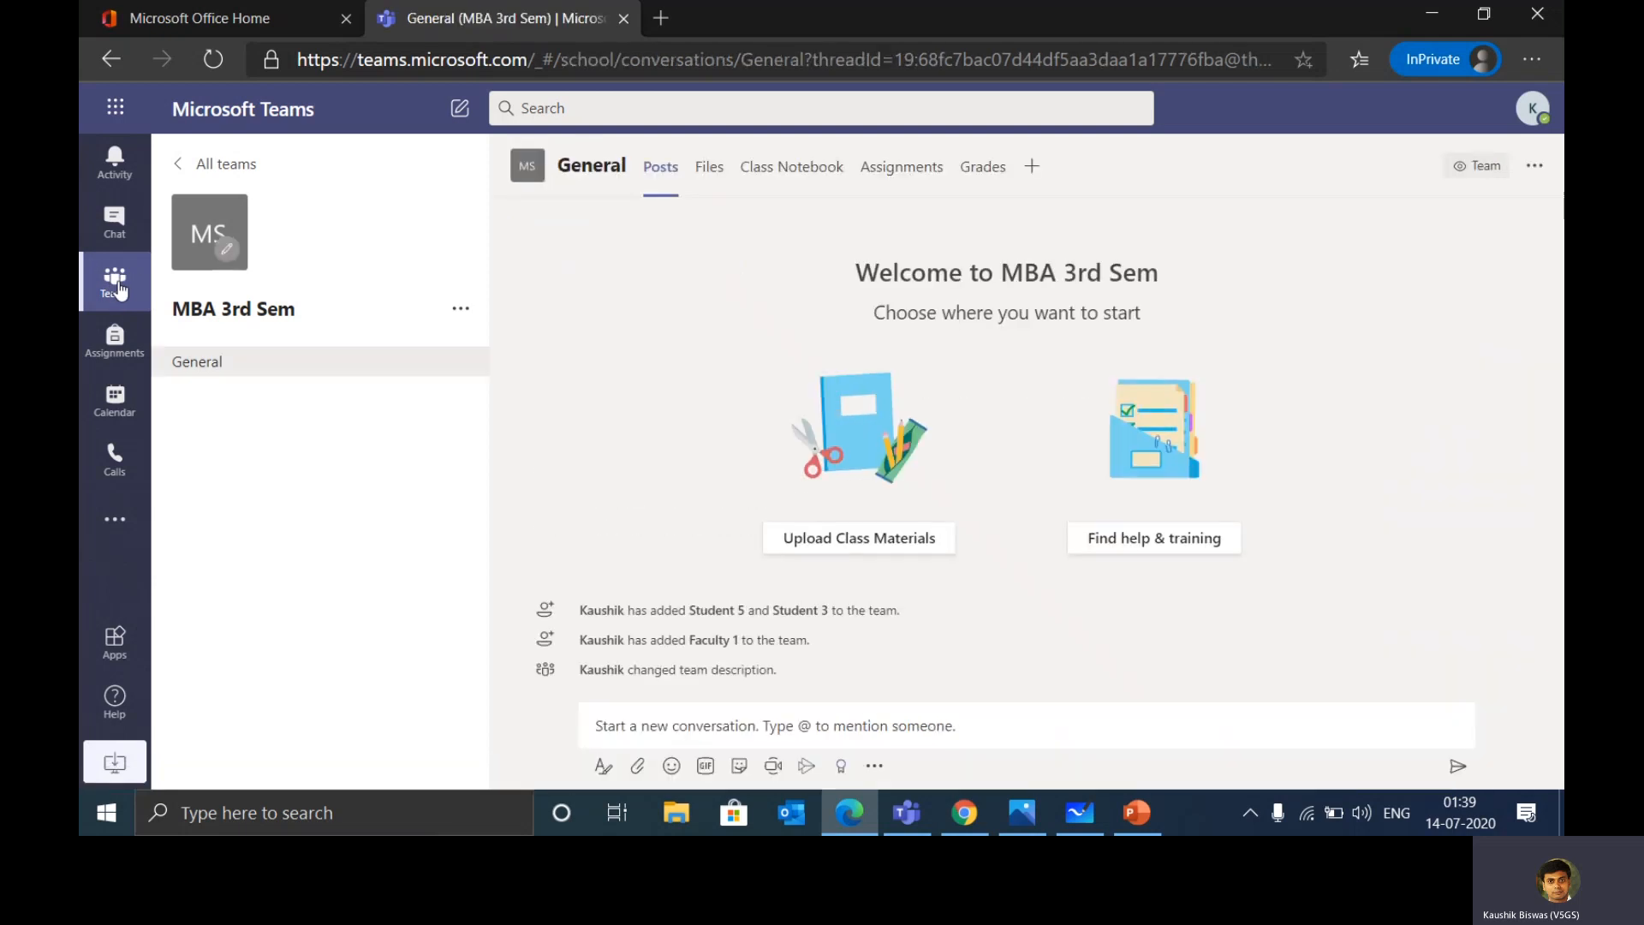
click(117, 286)
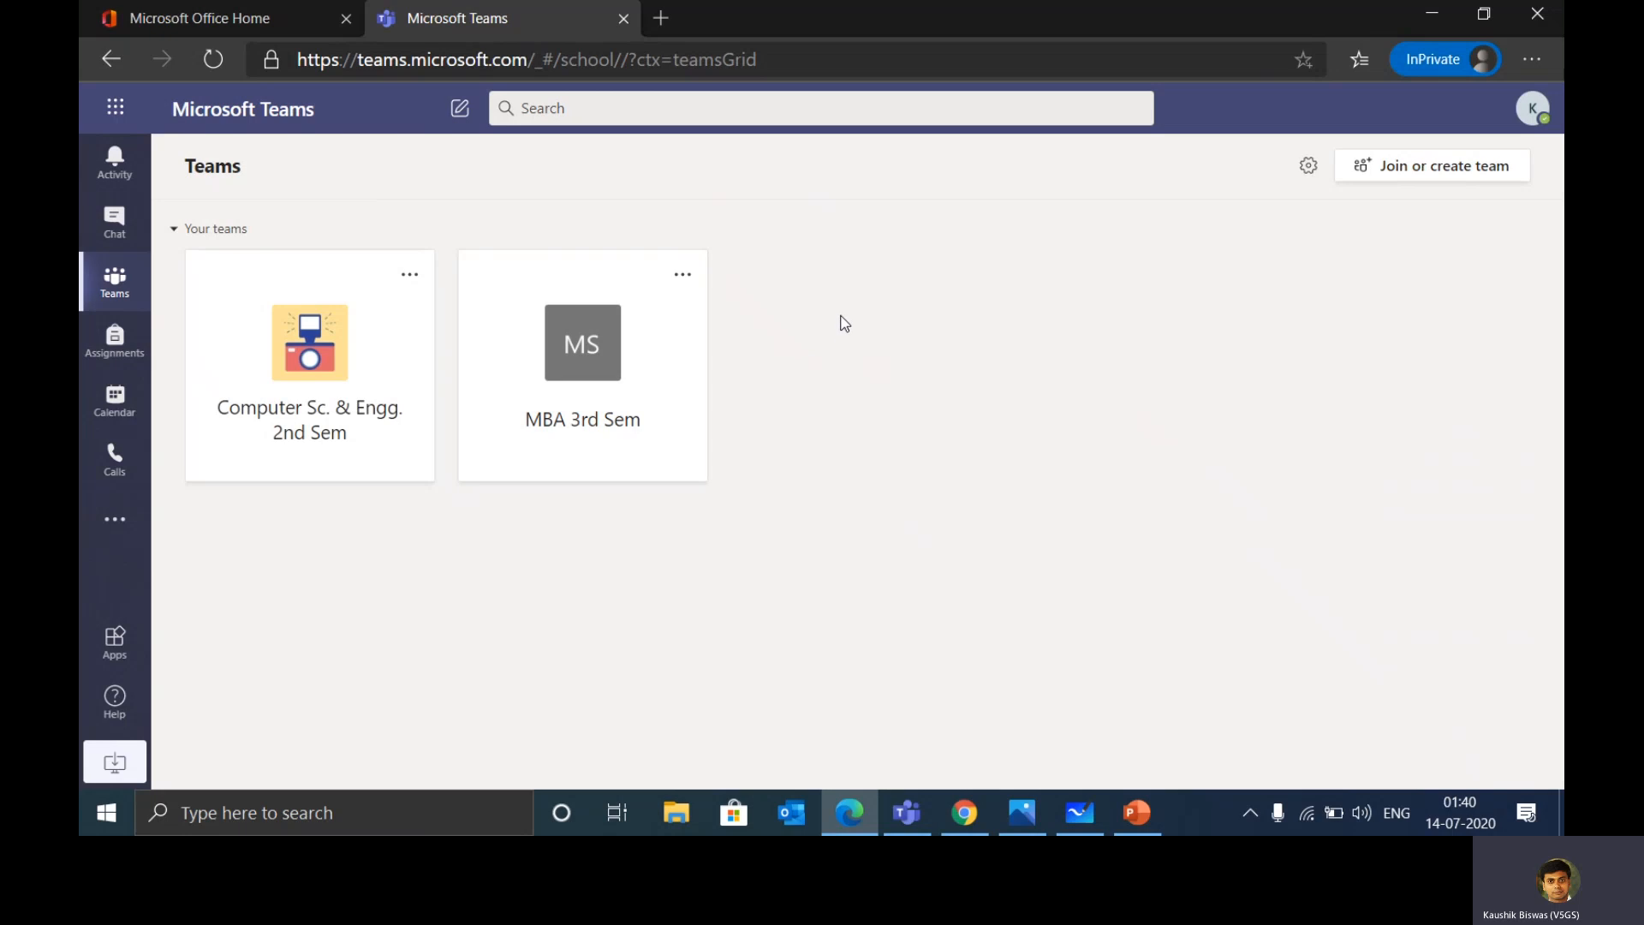
click(1401, 174)
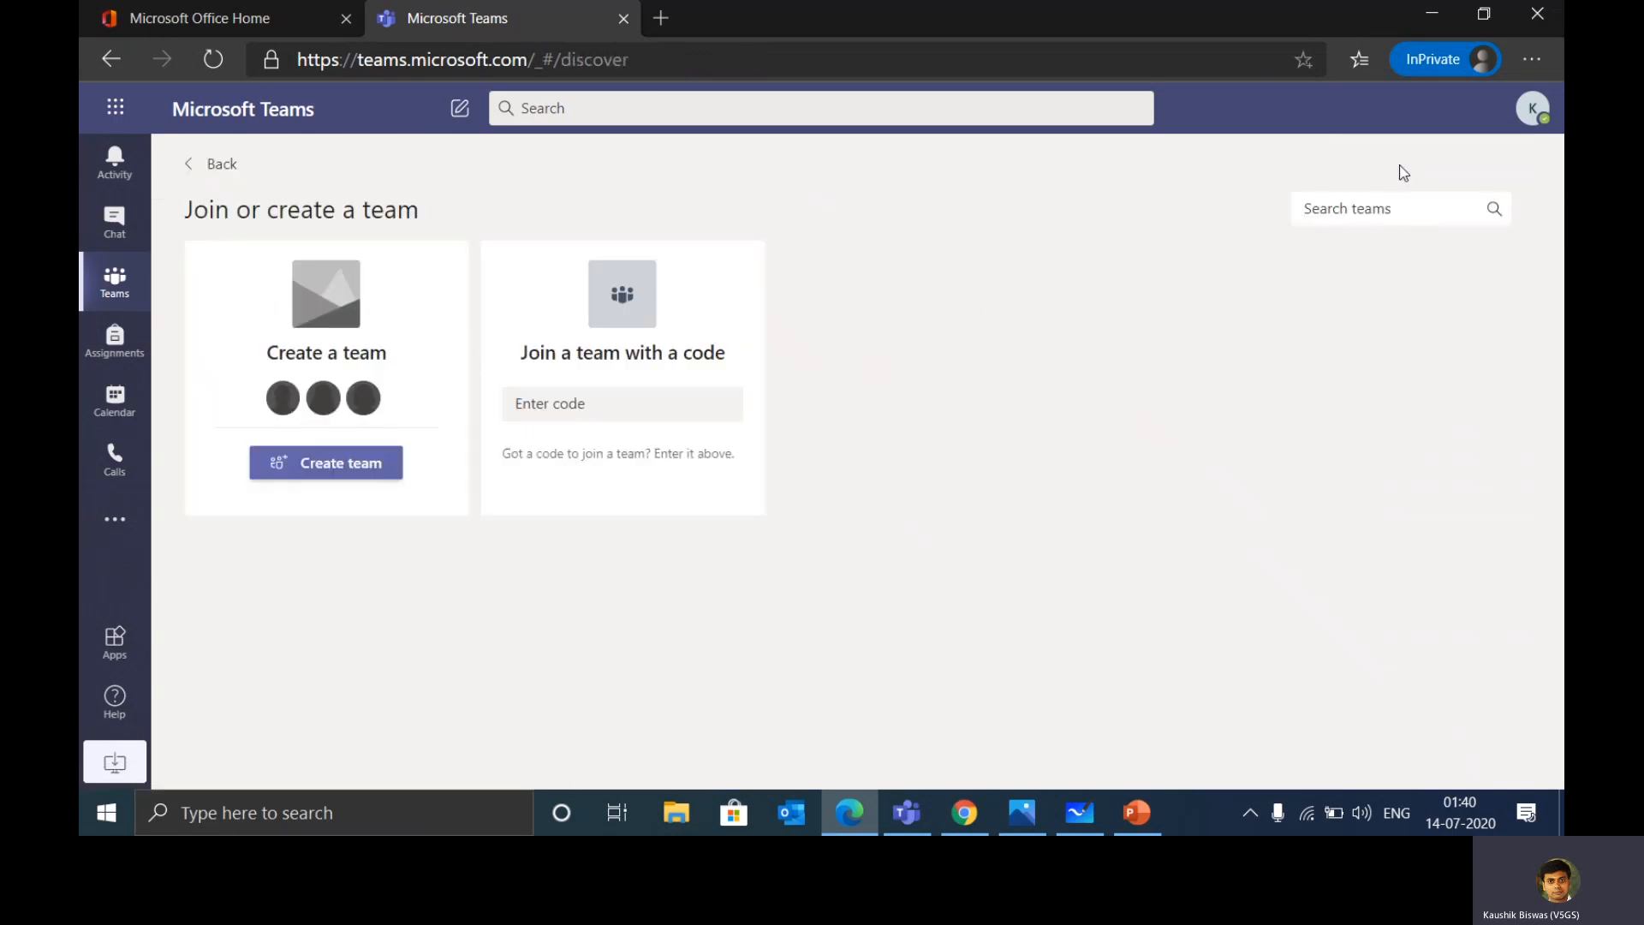
click(677, 401)
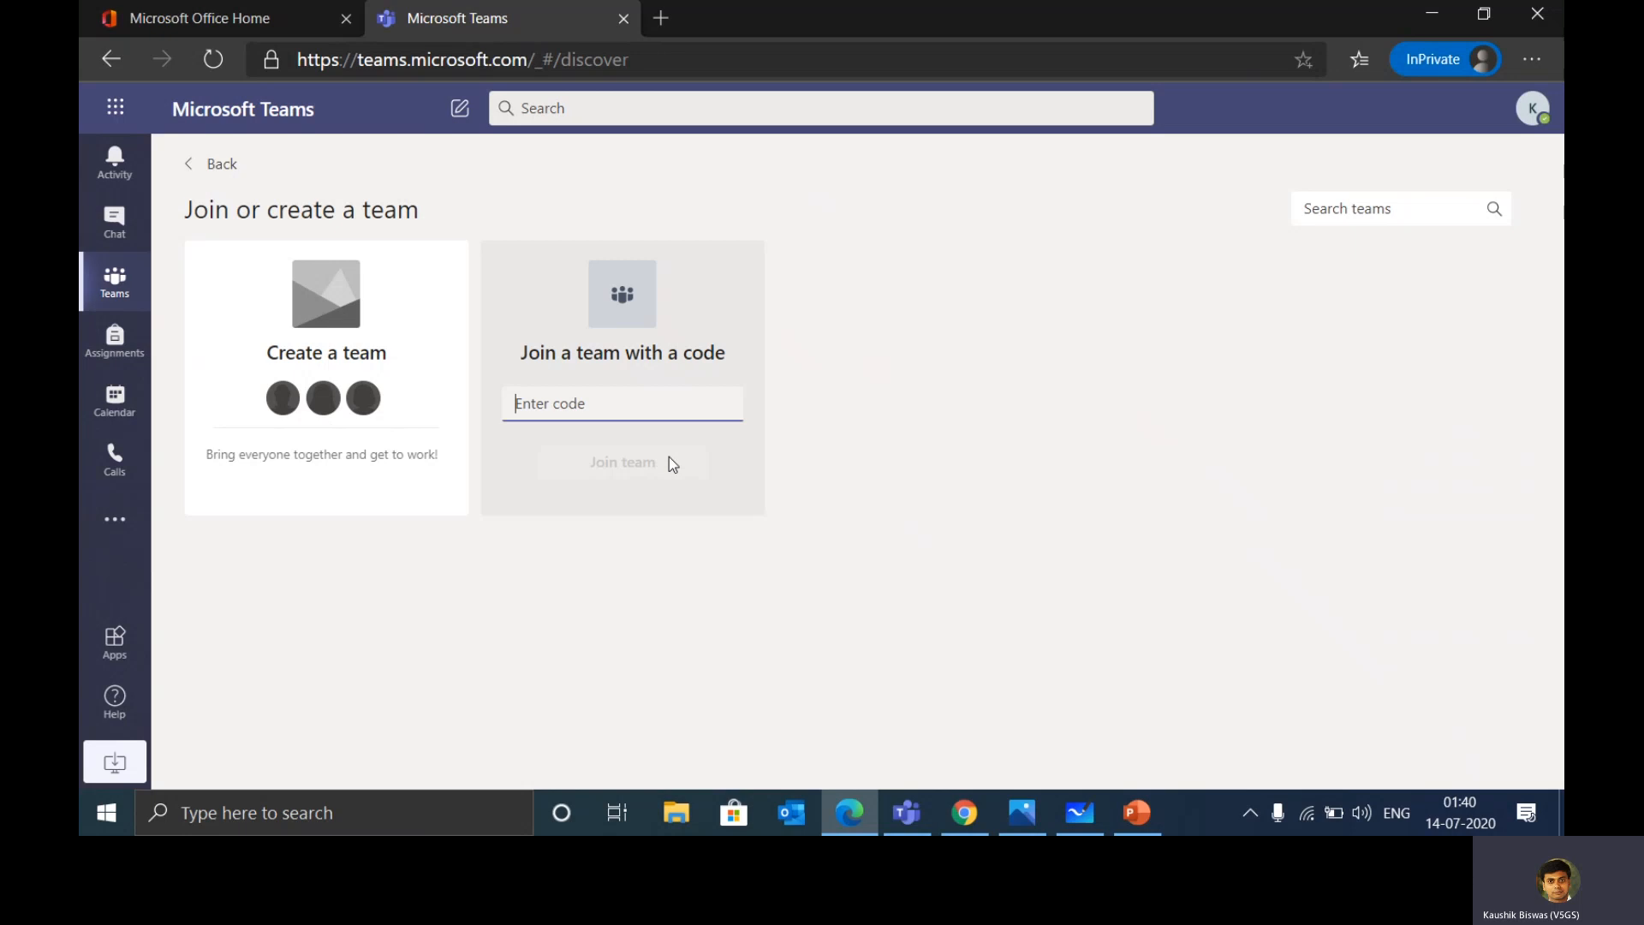
Add a standard channel named Marketing to the MBA 3rd Sem team, shown automatically in everyone's channel list.
click(114, 281)
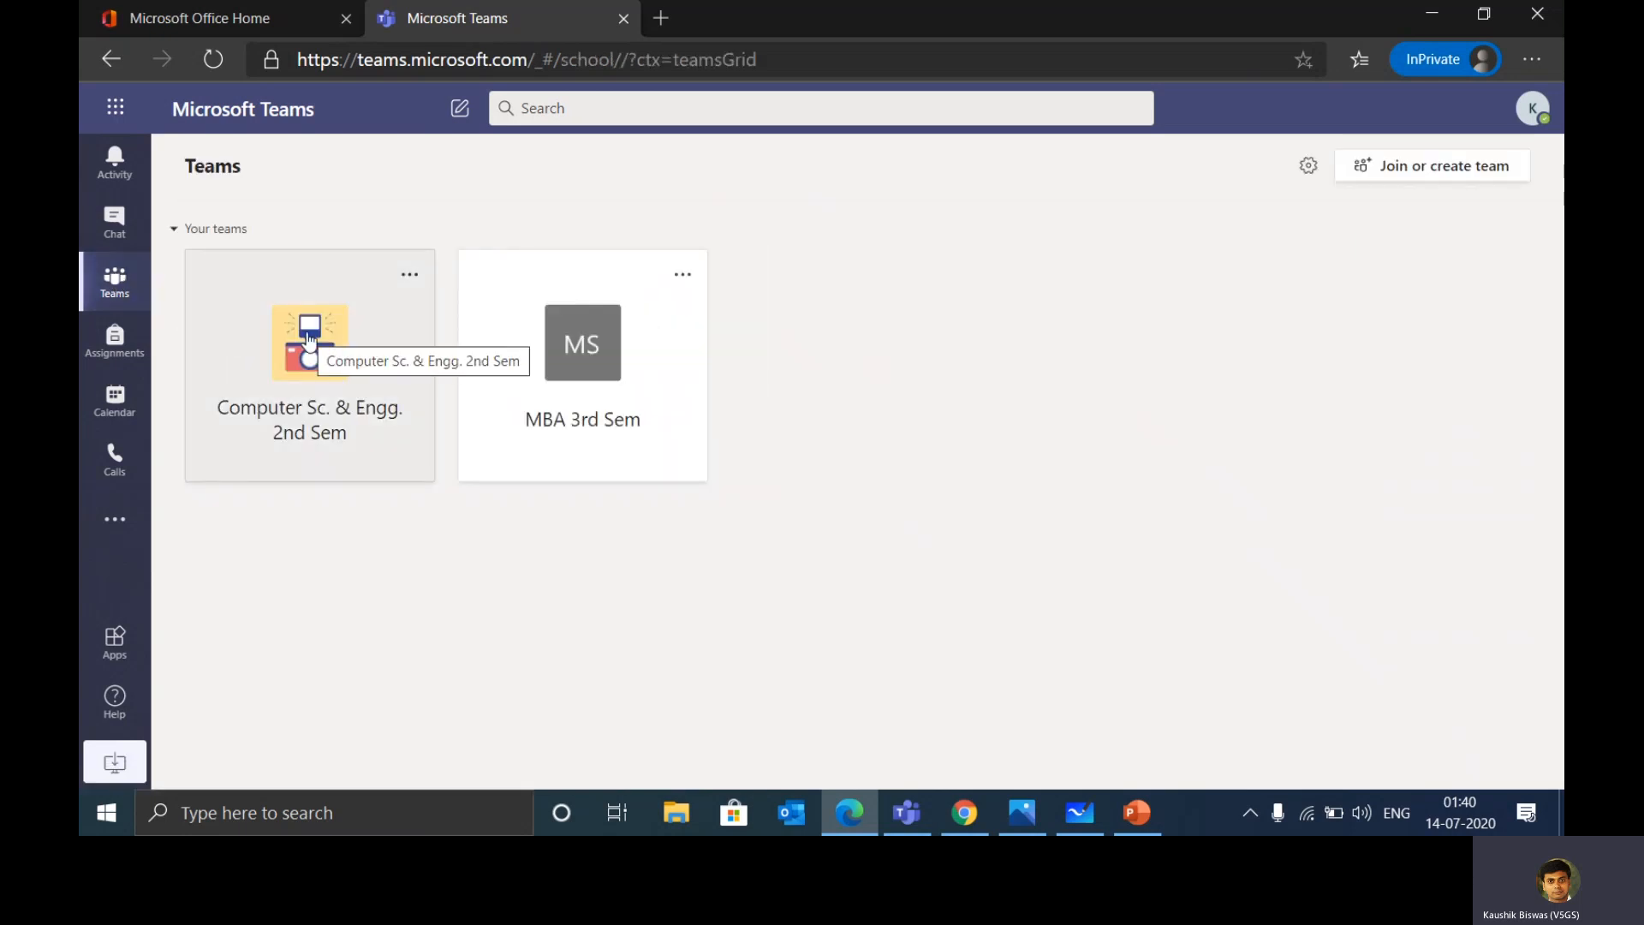
click(591, 343)
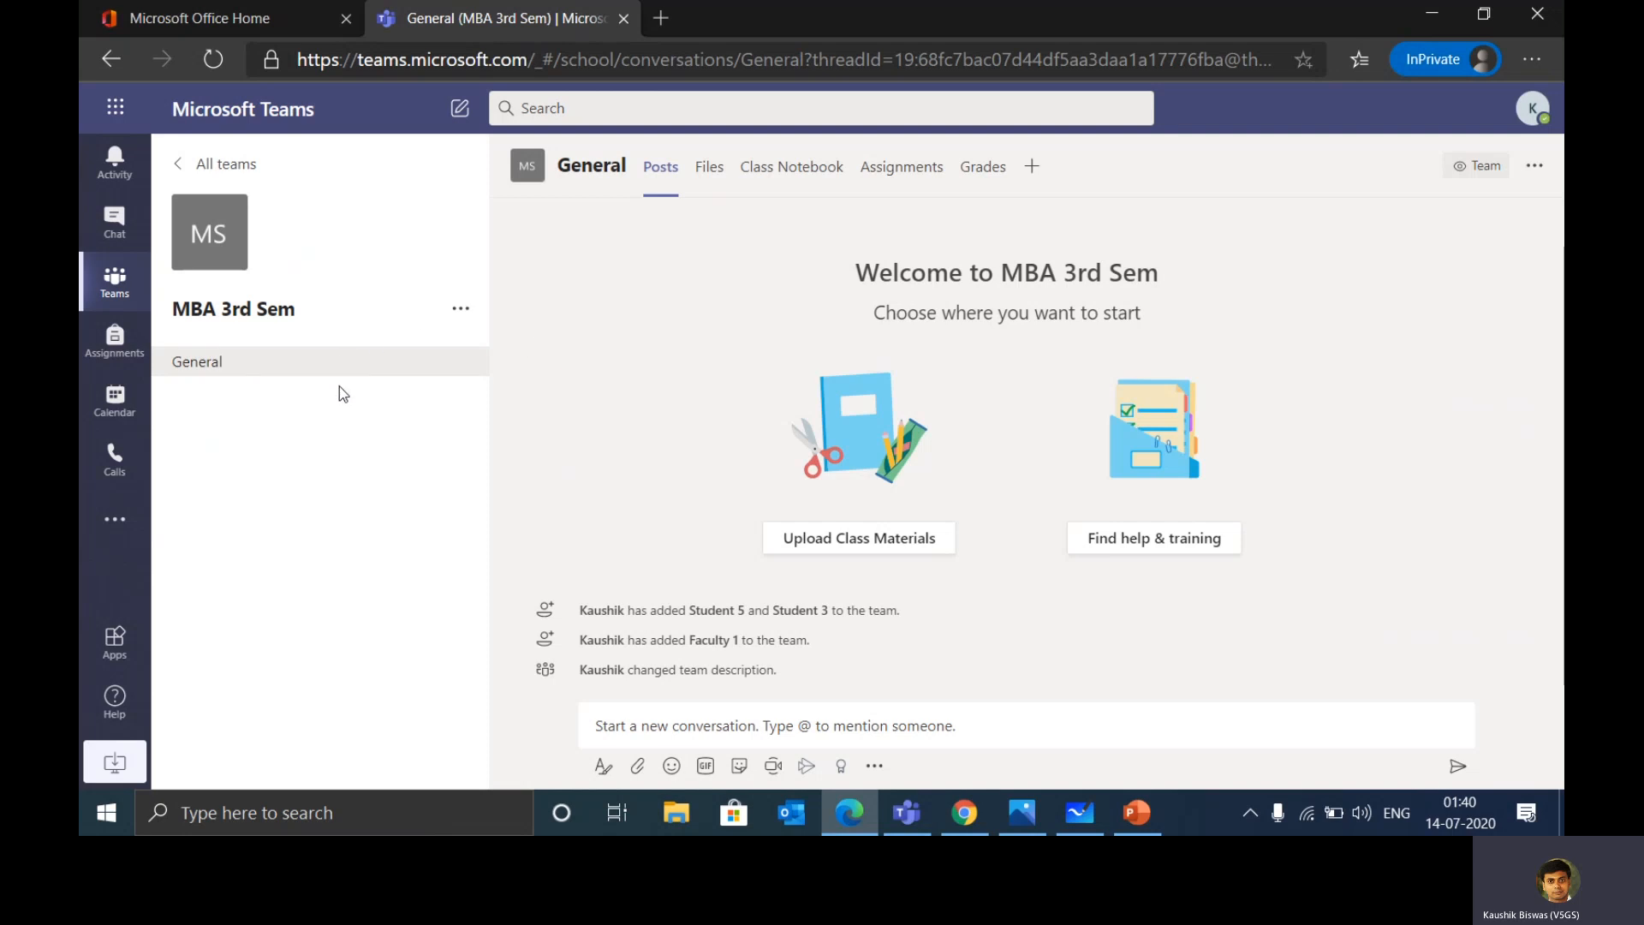
click(460, 310)
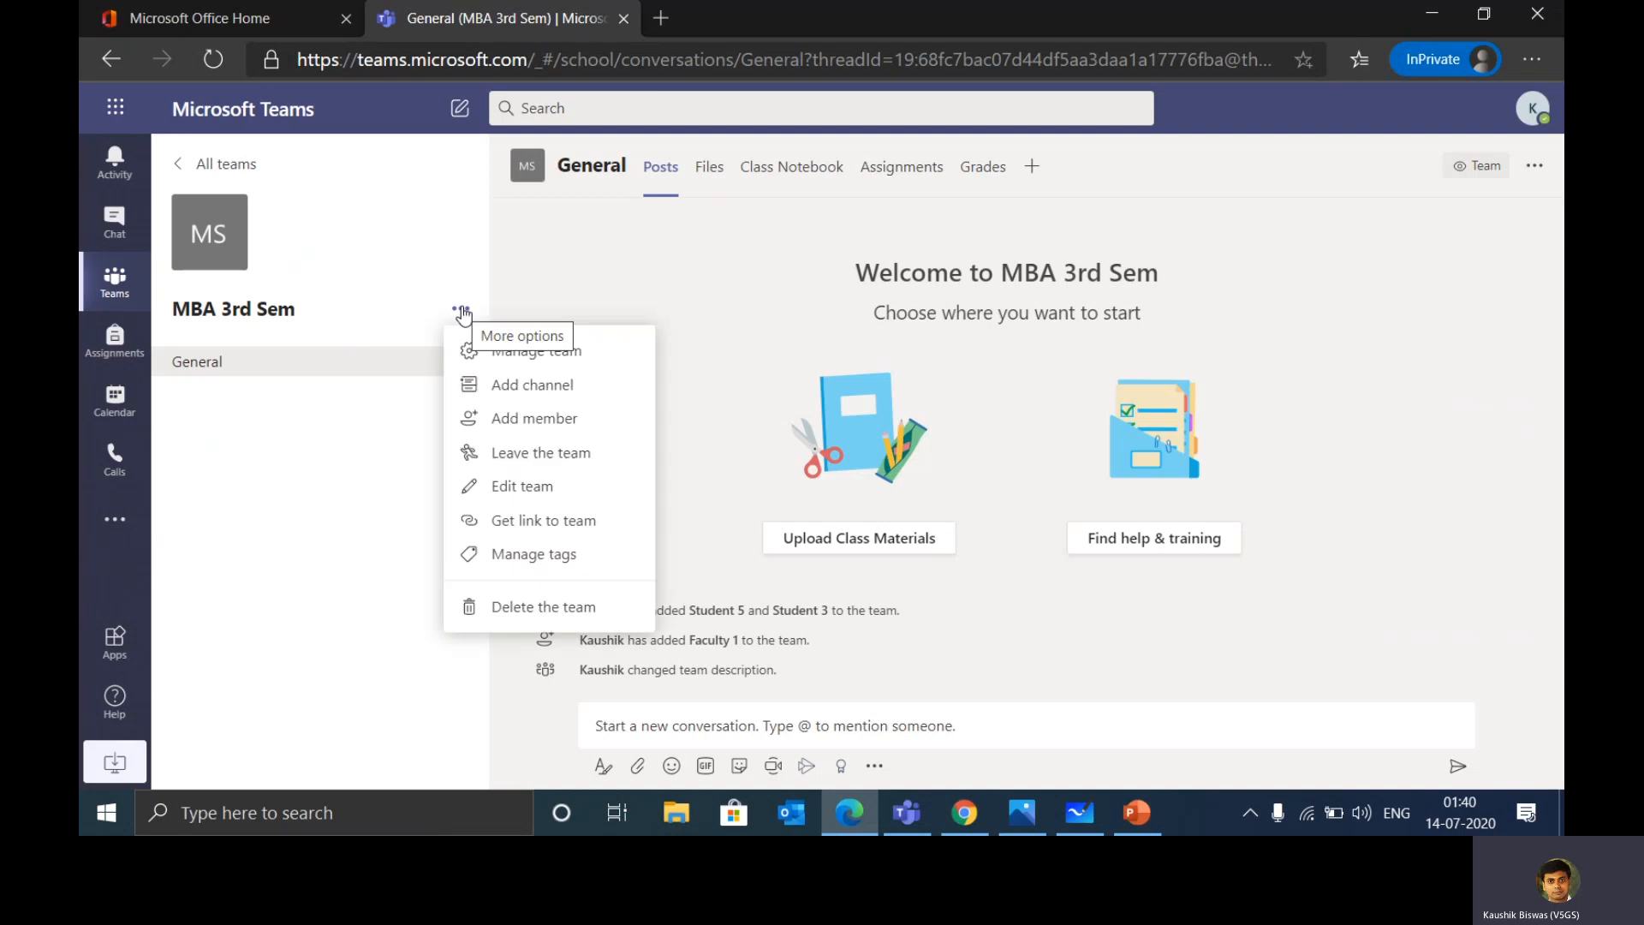
click(572, 387)
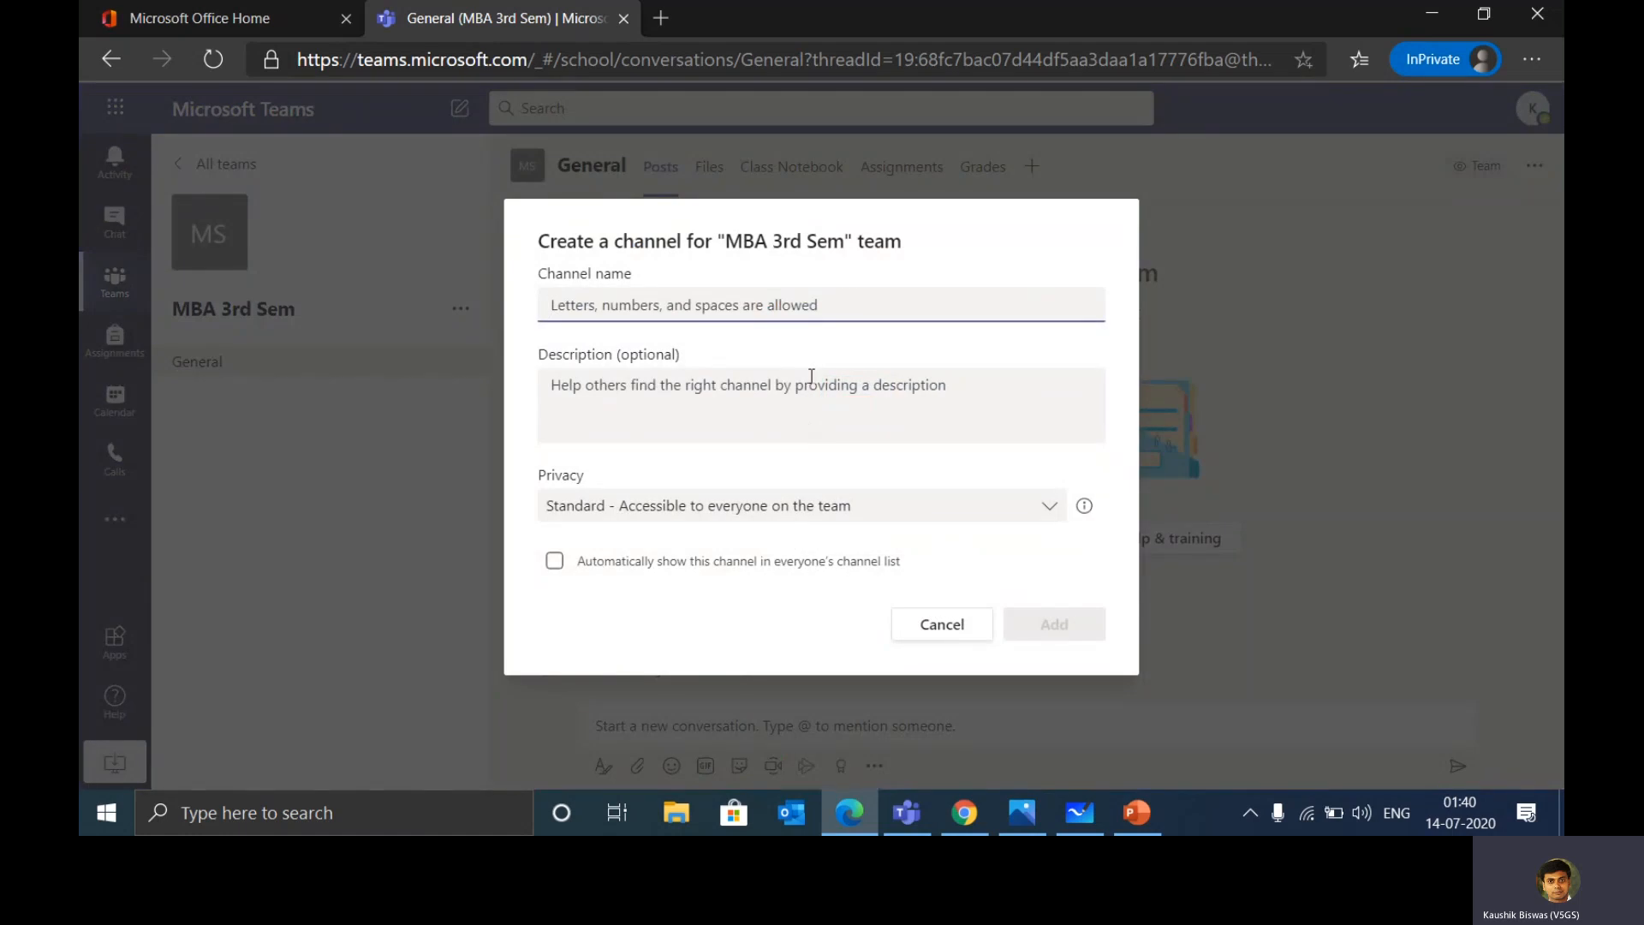
text(Market)
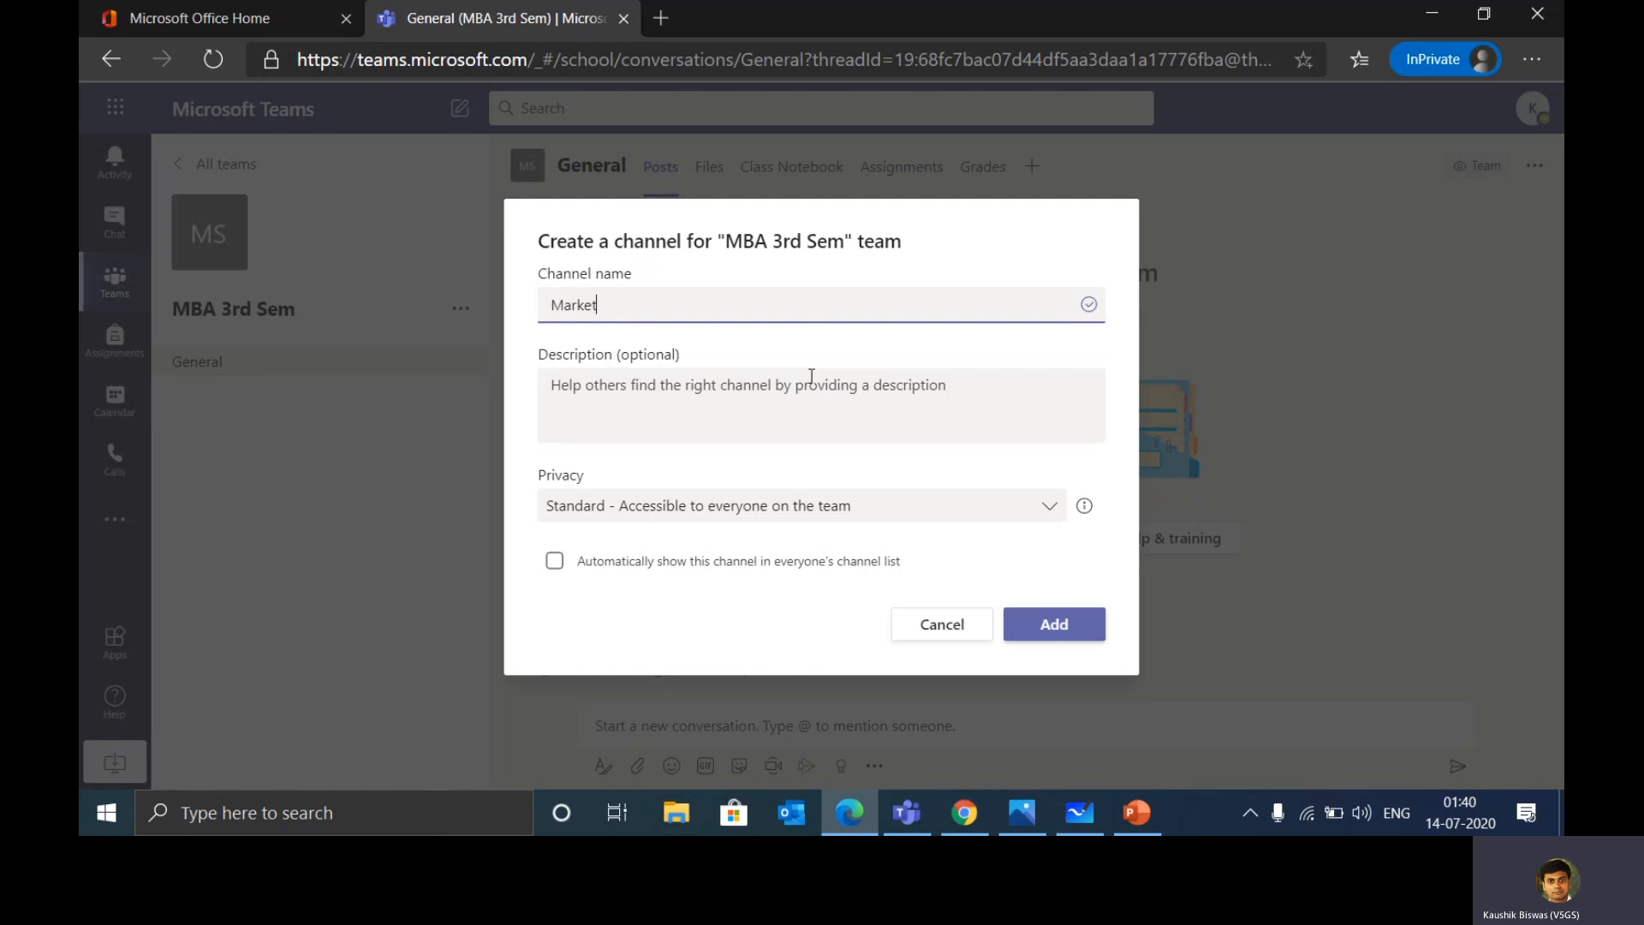
text(ing)
click(711, 512)
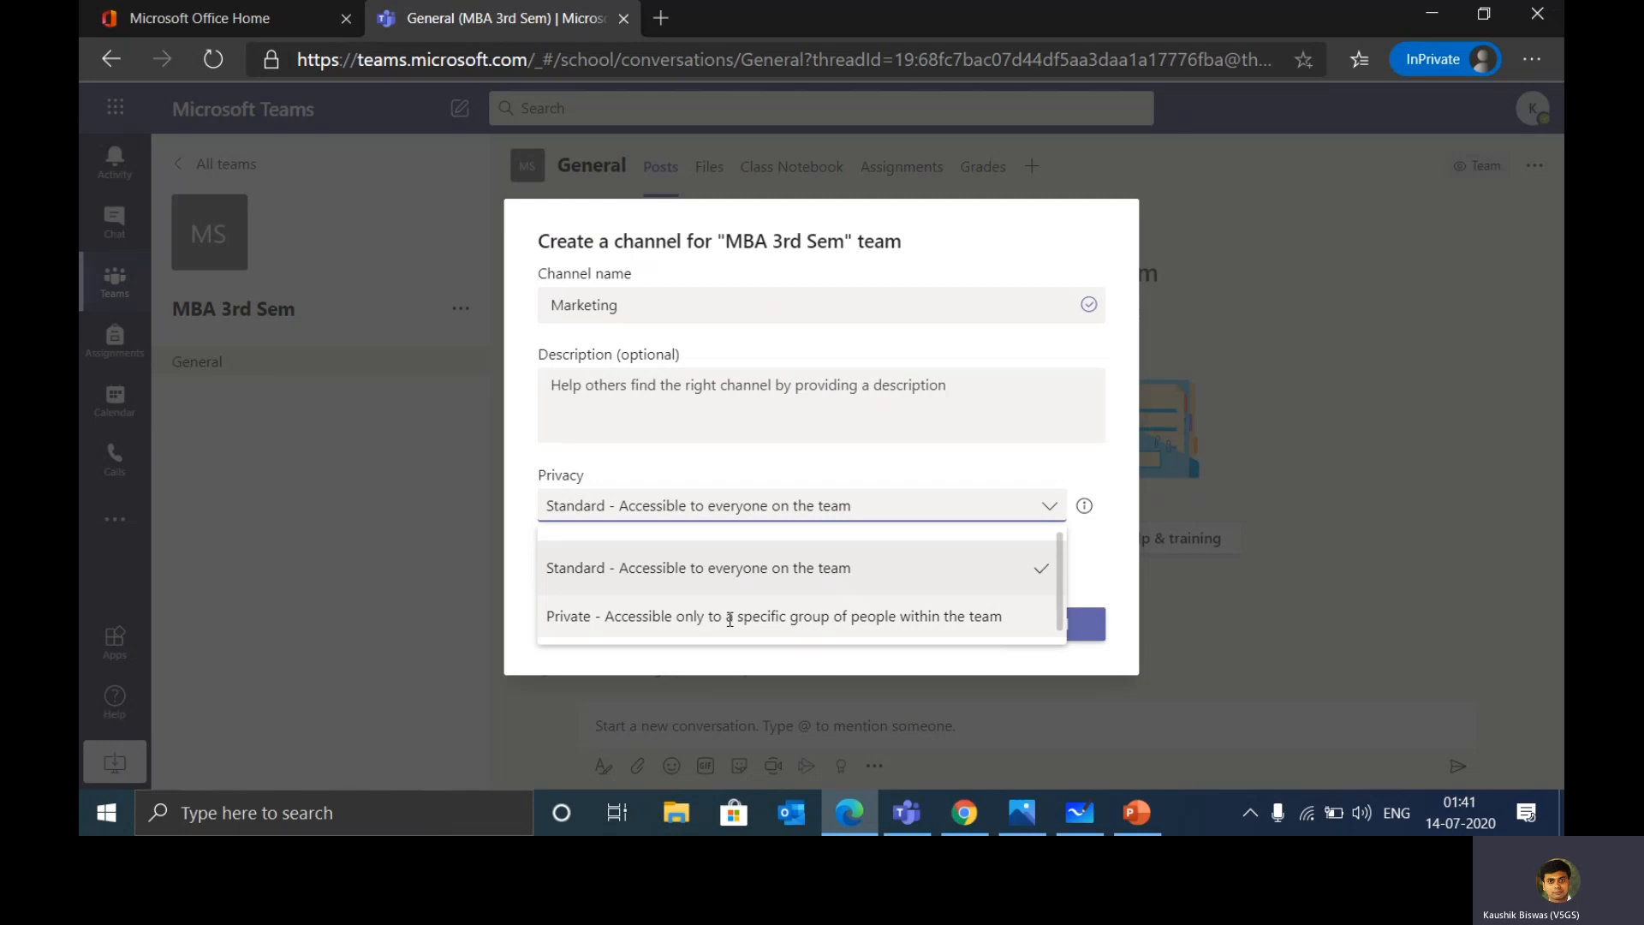
click(731, 566)
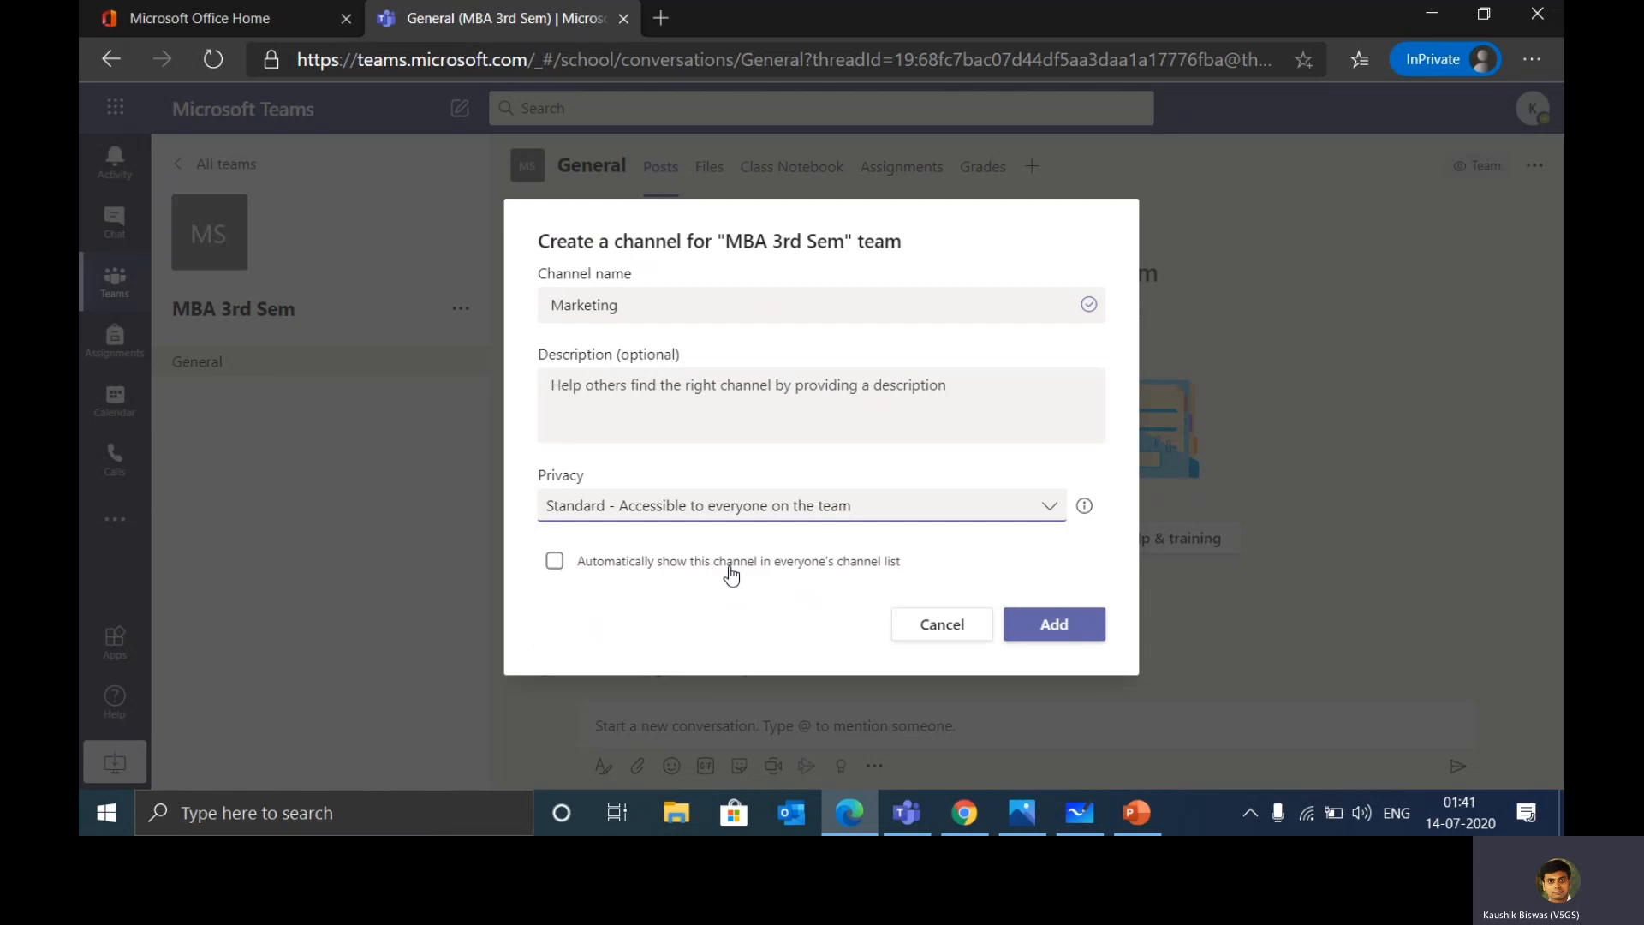
click(674, 567)
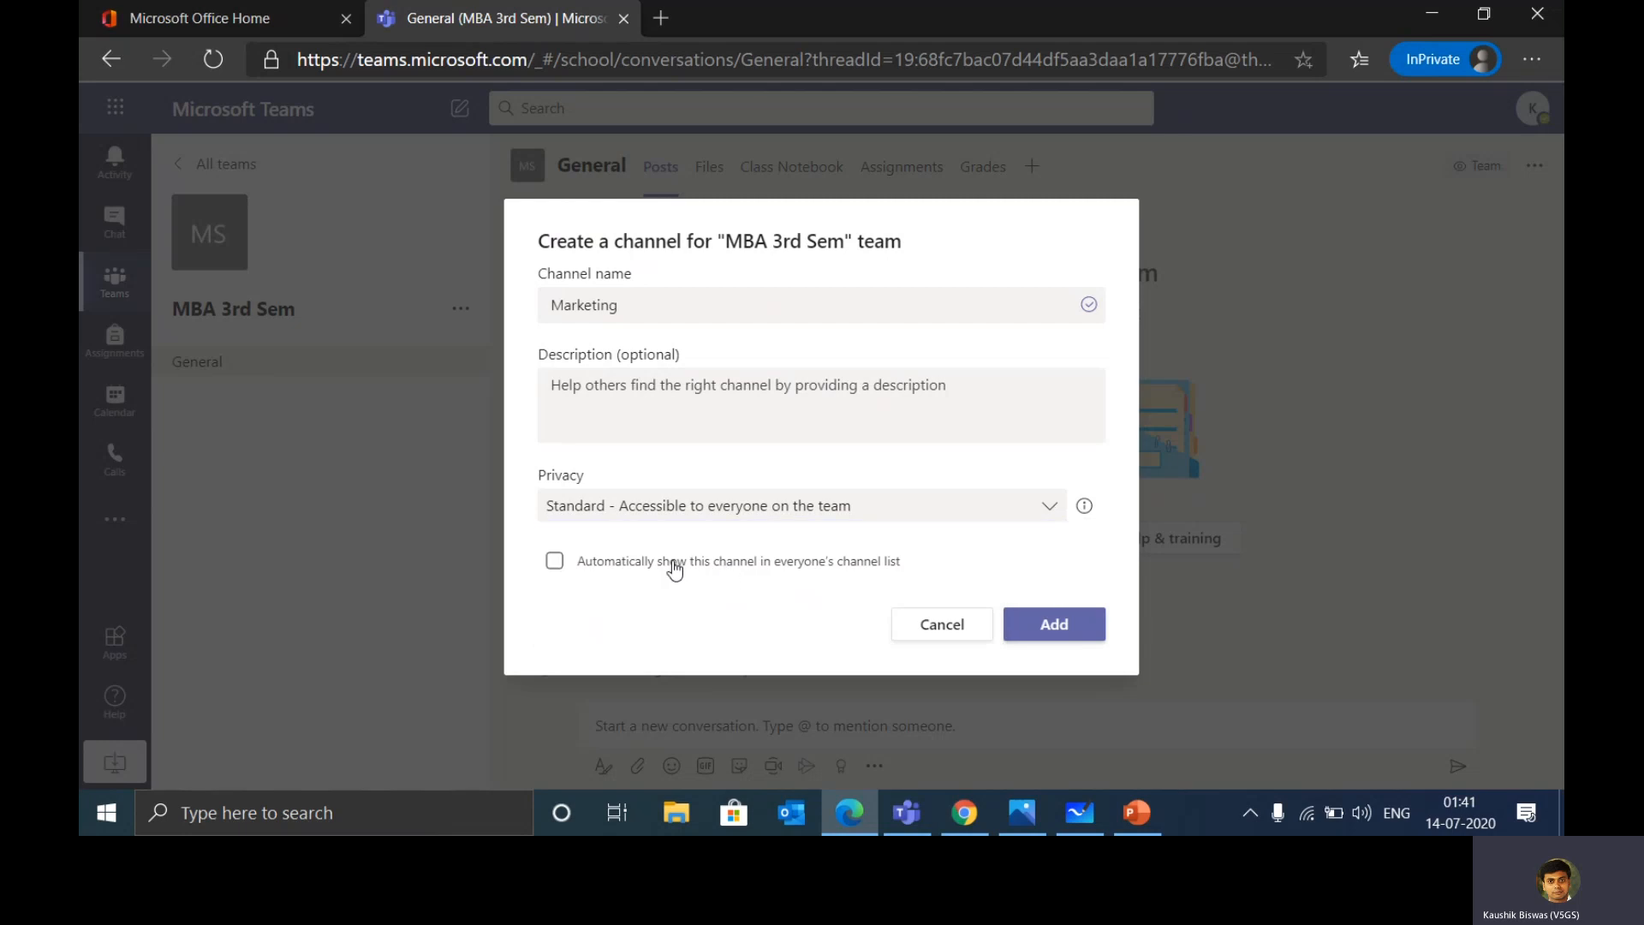
click(1054, 628)
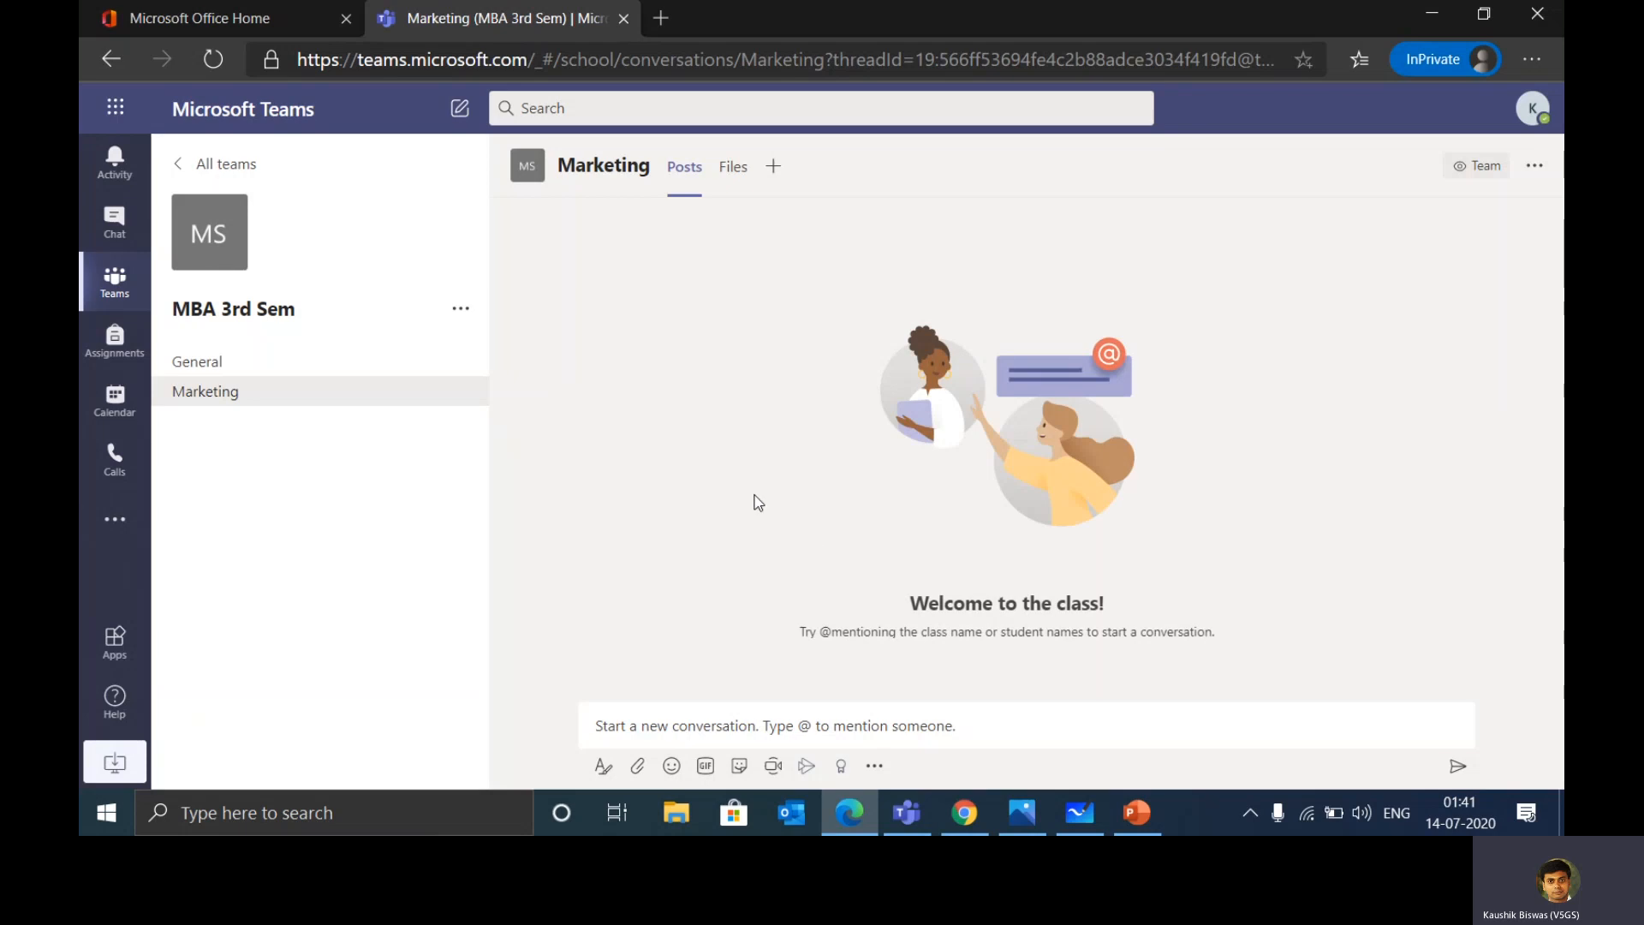
Add a standard channel named Supply Chain Management to the same team, shown automatically in everyone's channel list.
click(461, 310)
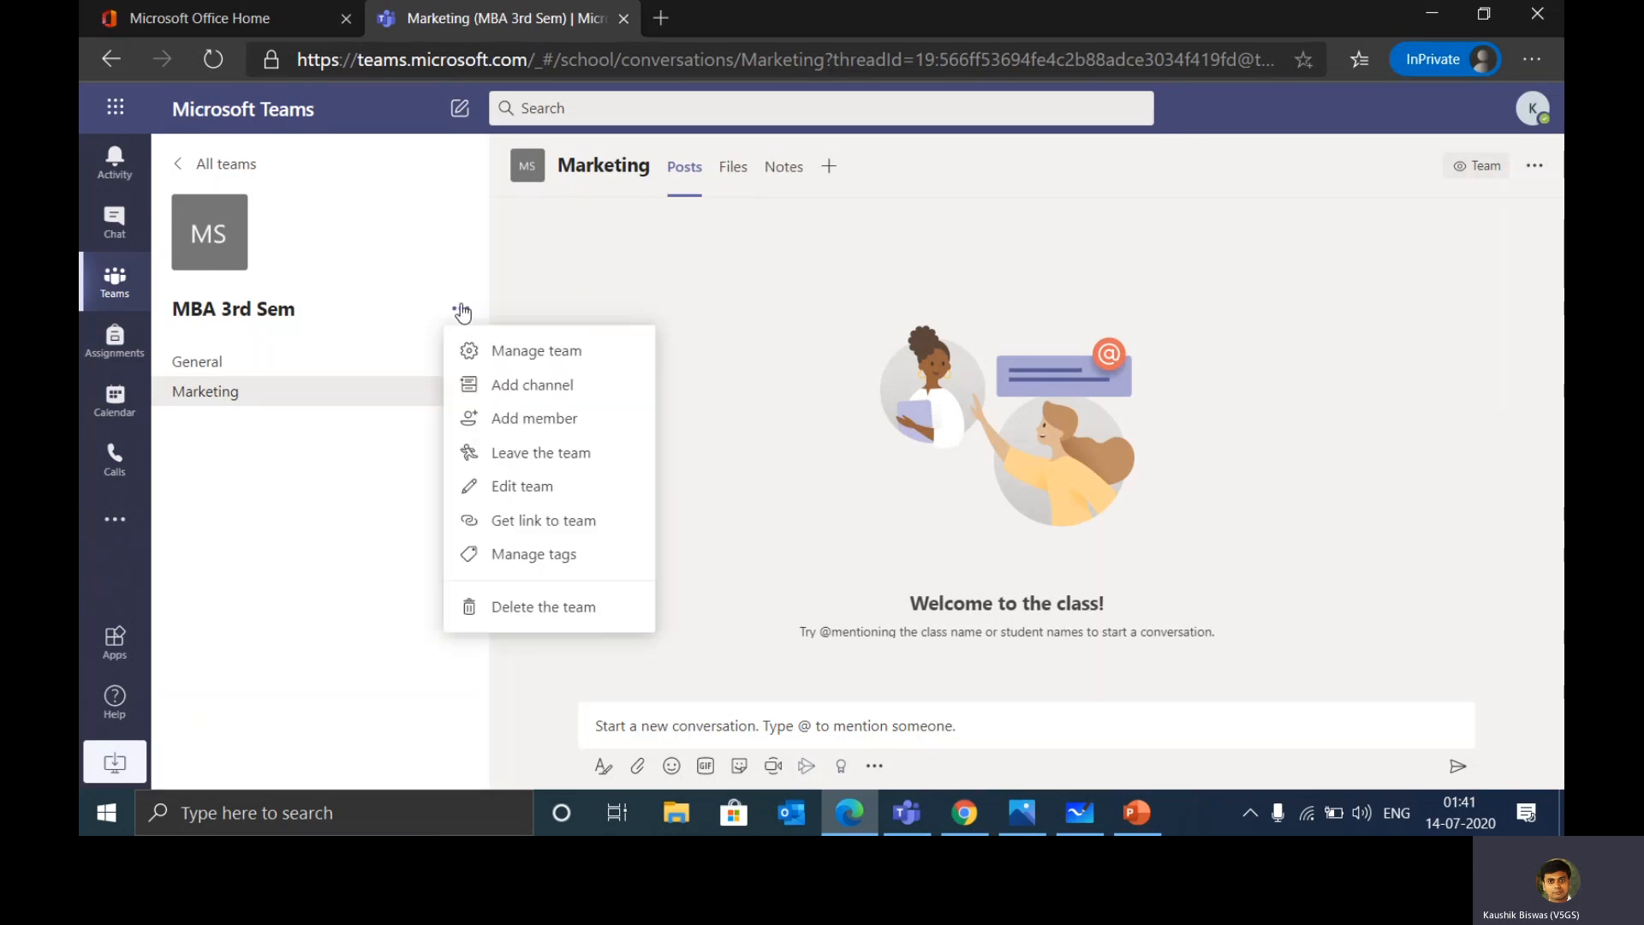
click(526, 385)
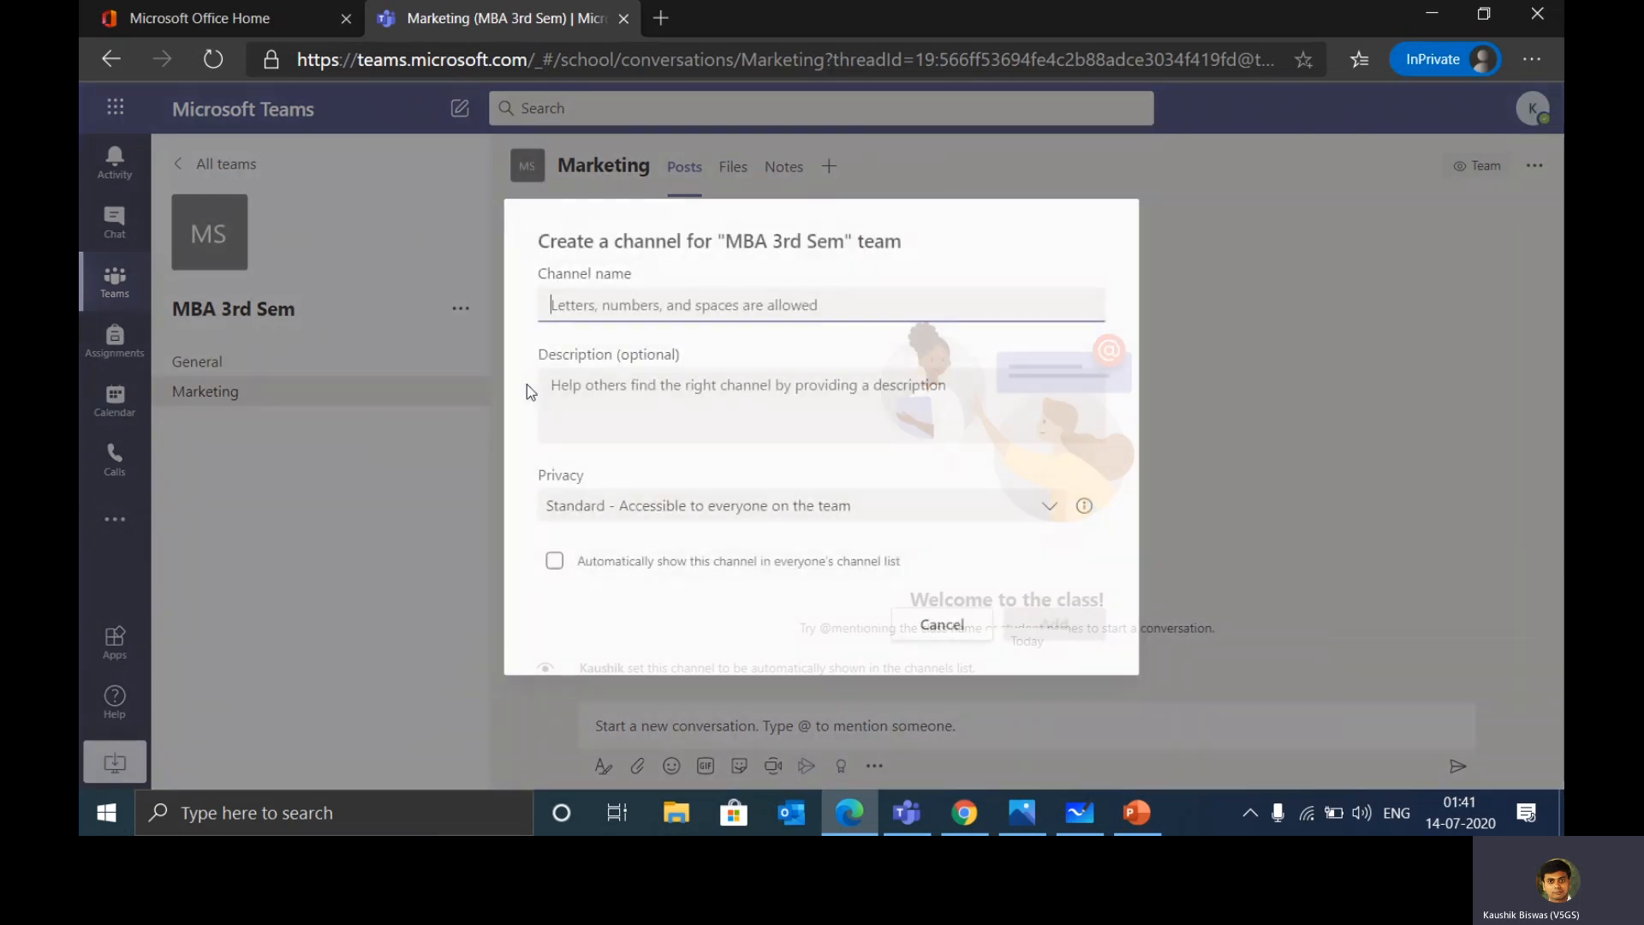
text(Su)
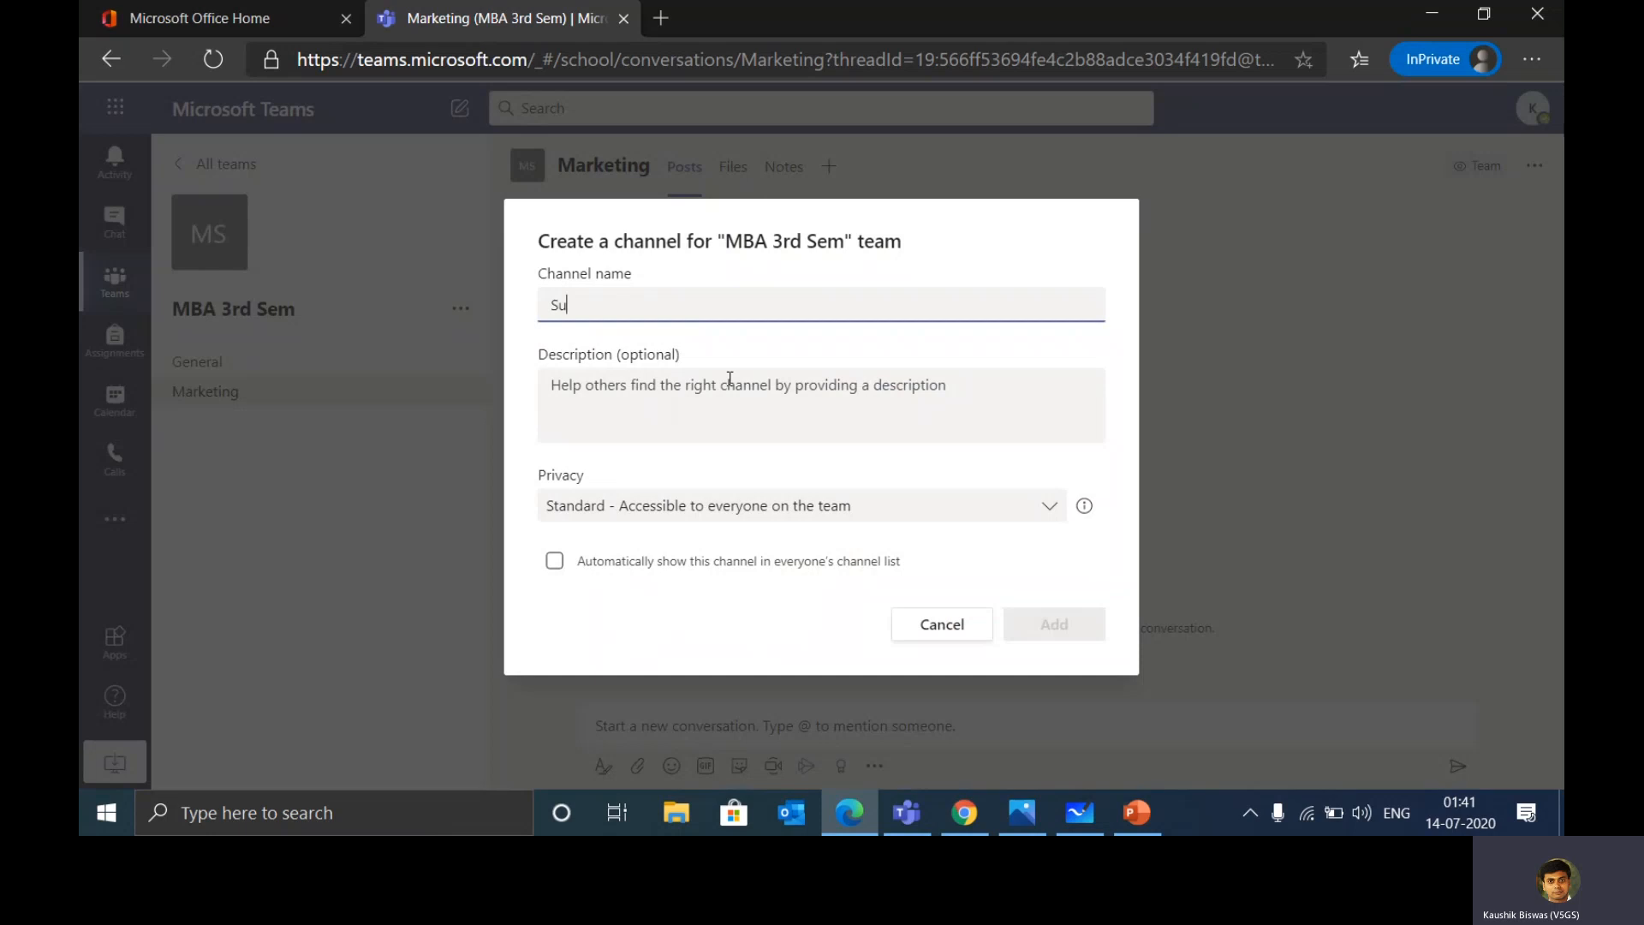
text(pply C)
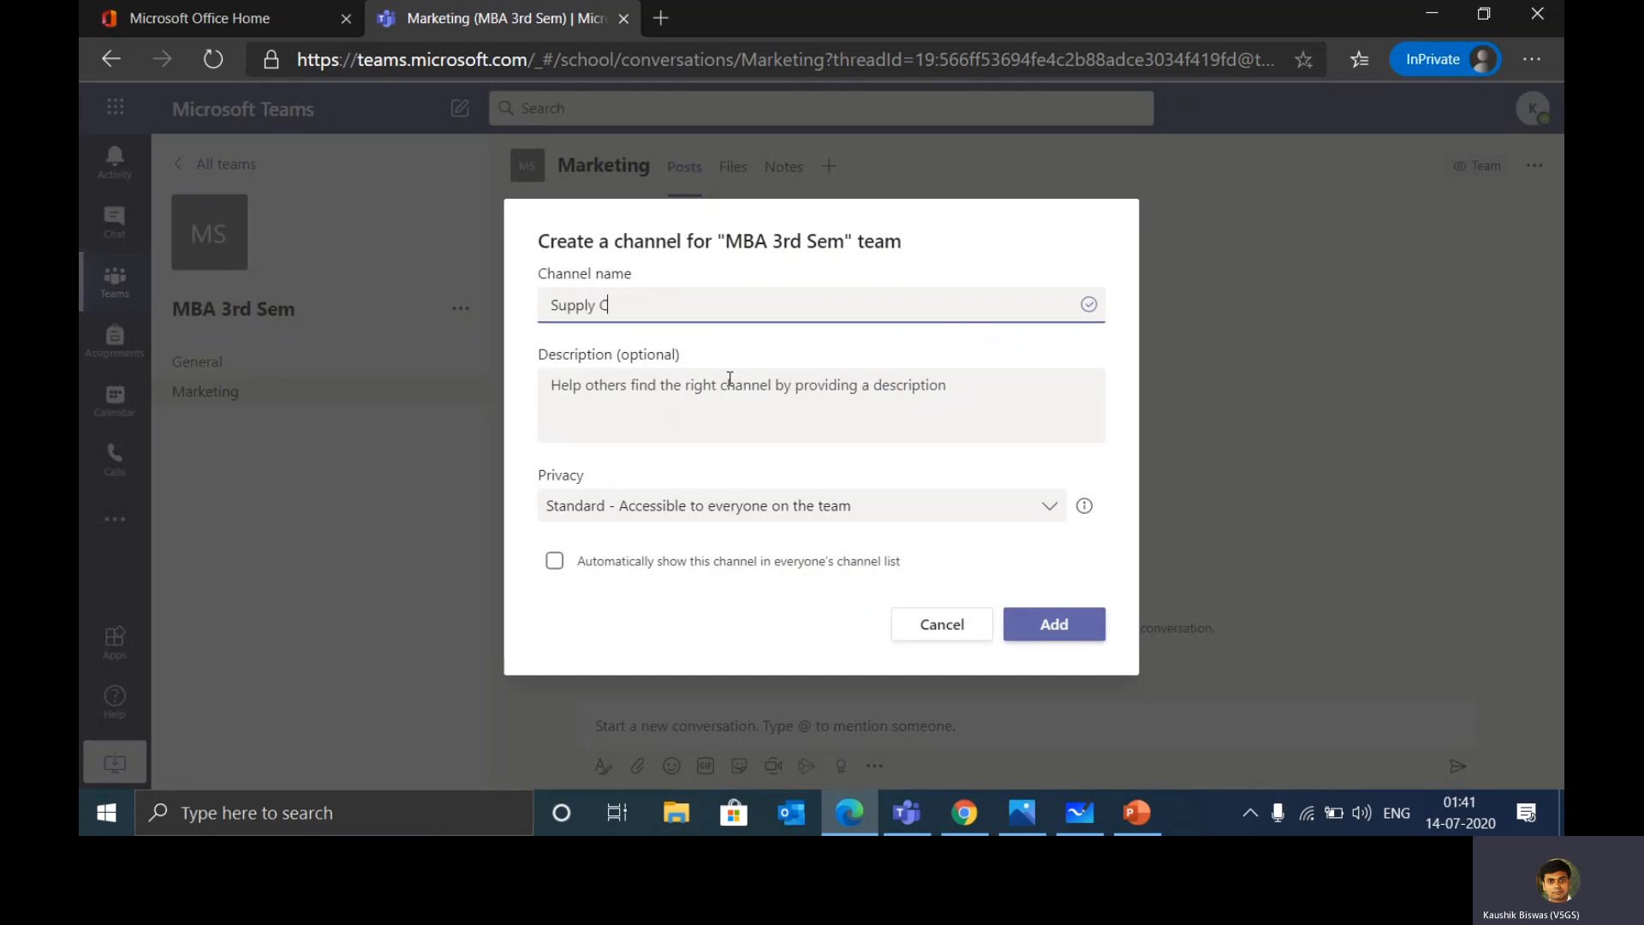
text(hain Management)
click(652, 562)
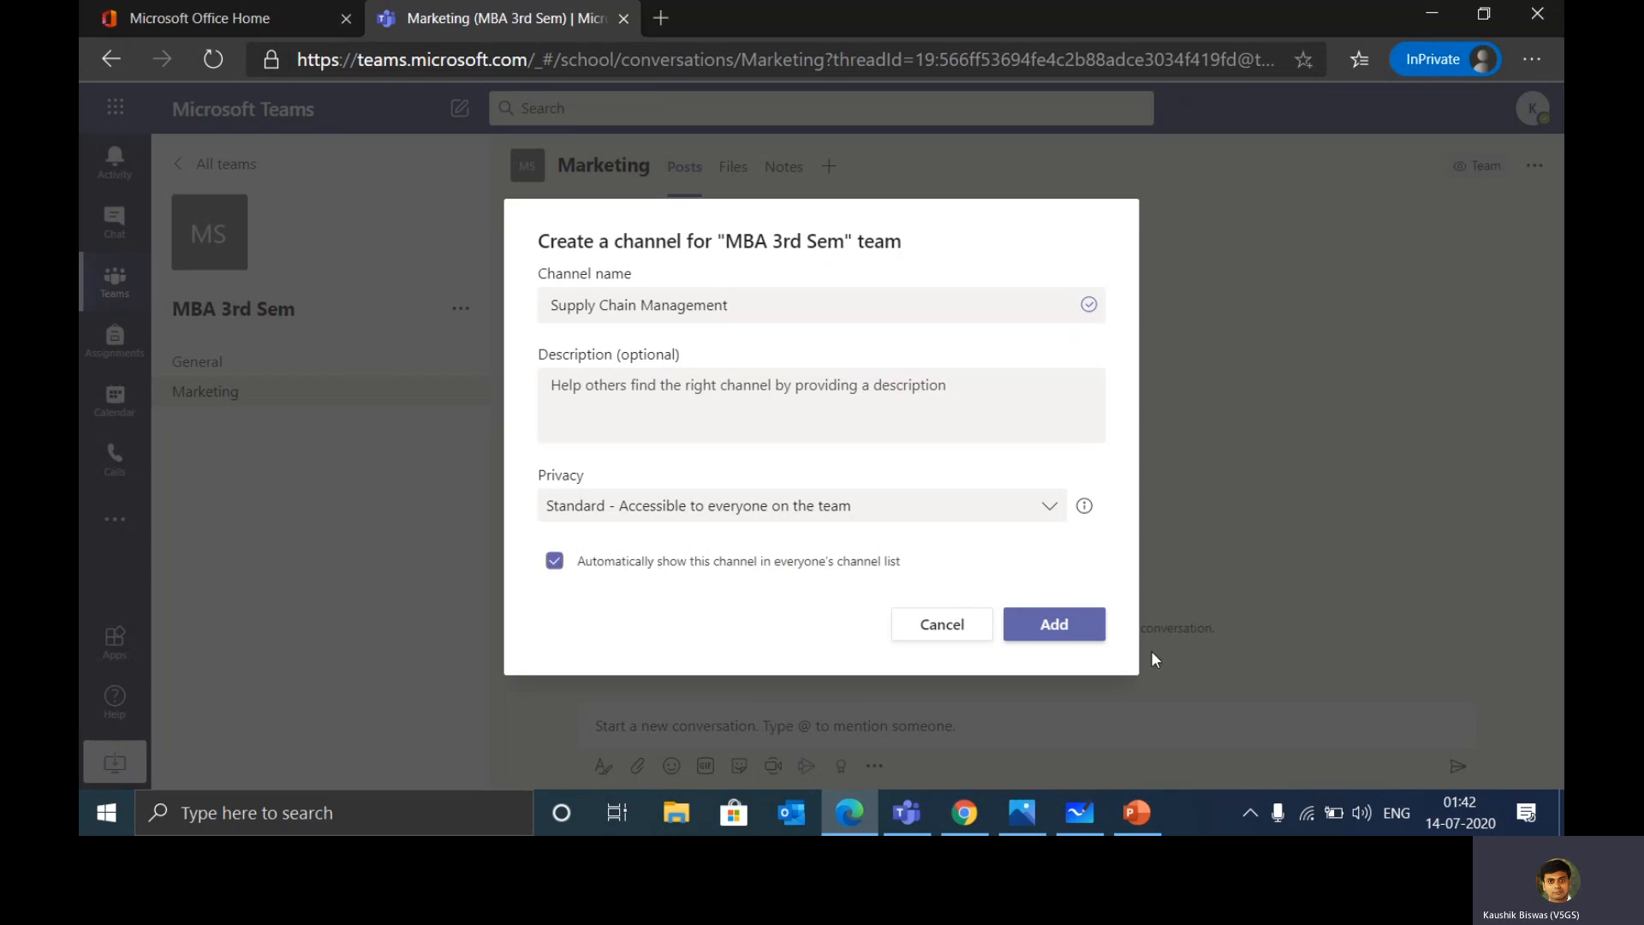
click(1081, 641)
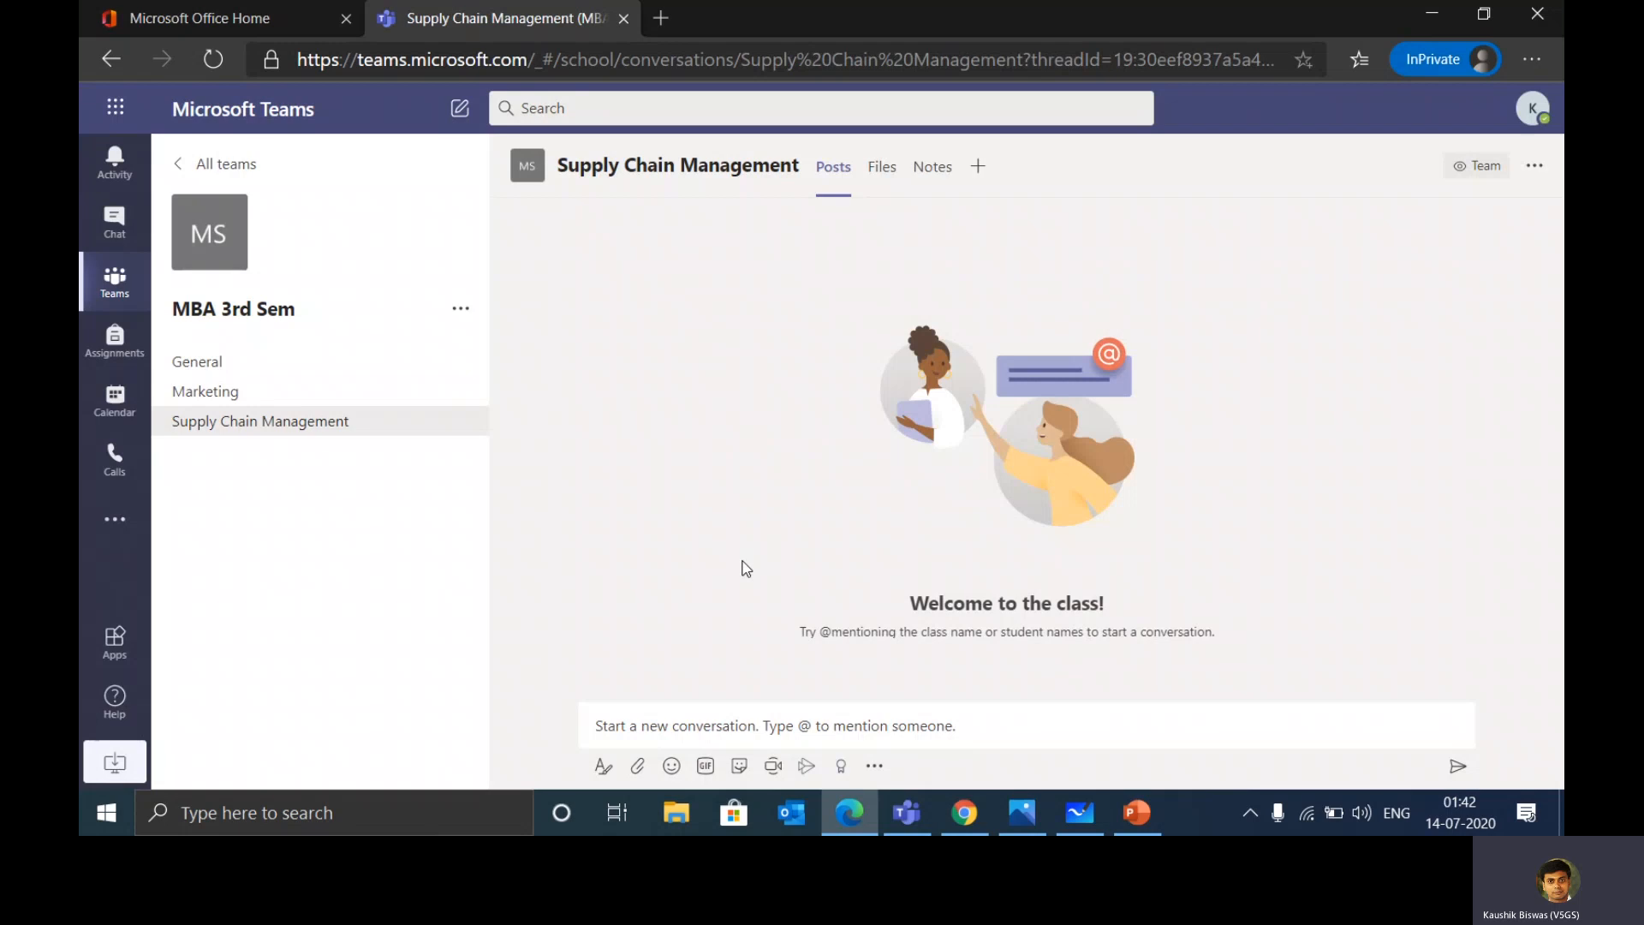
Post the message "Happy Learning" in the Supply Chain Management channel.
click(707, 713)
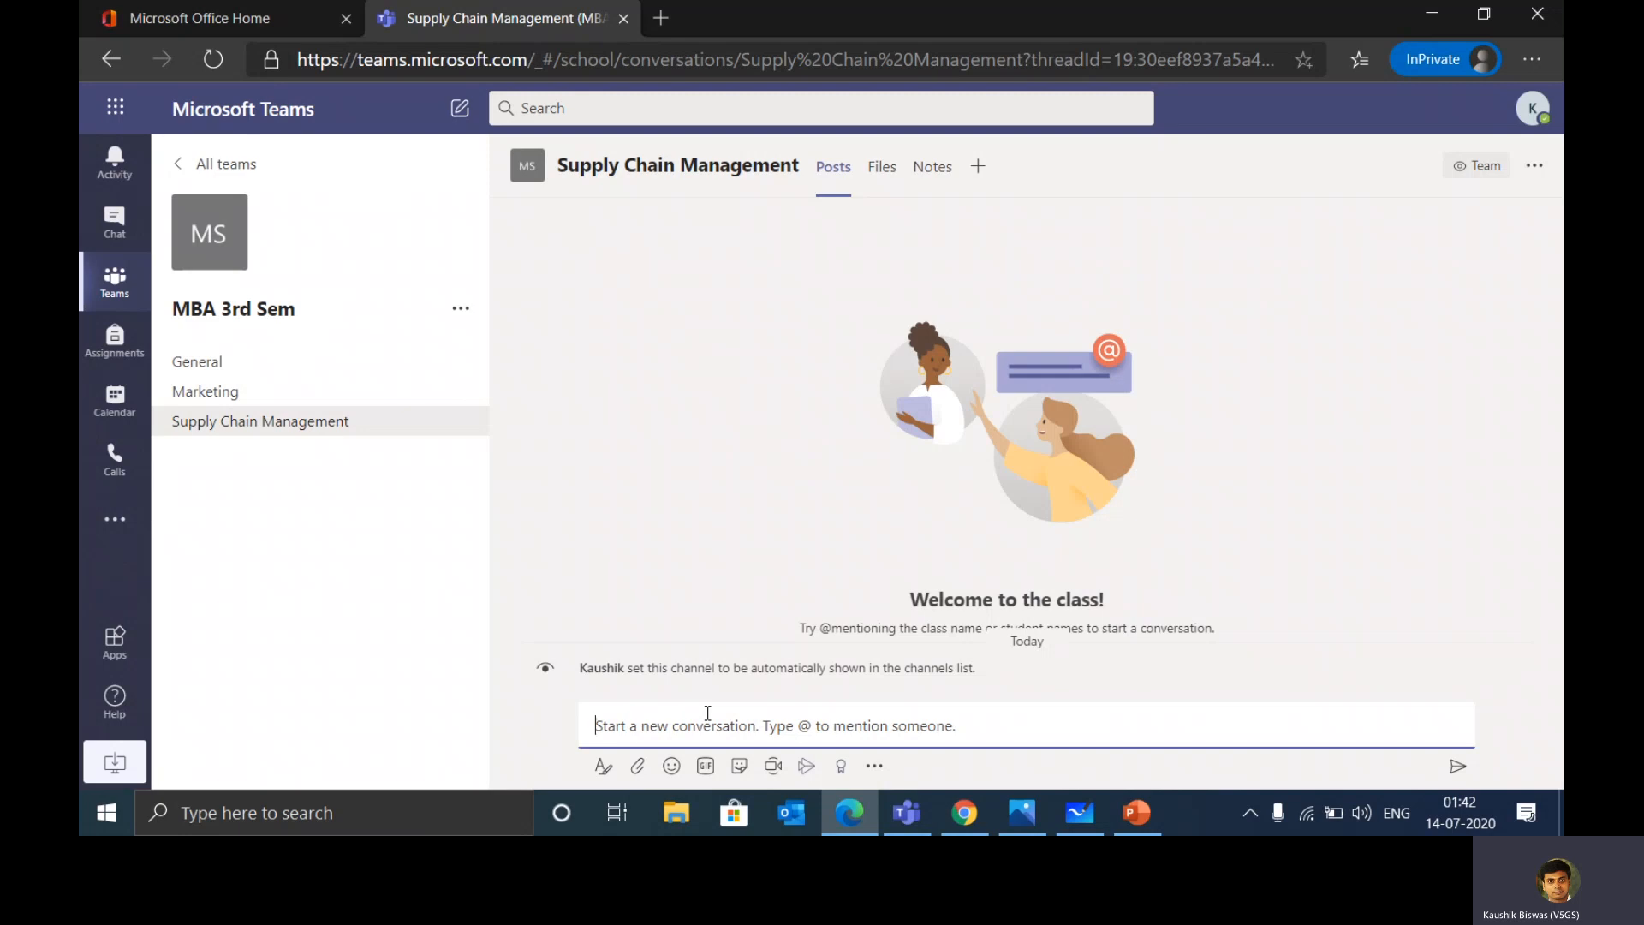
text(Happ)
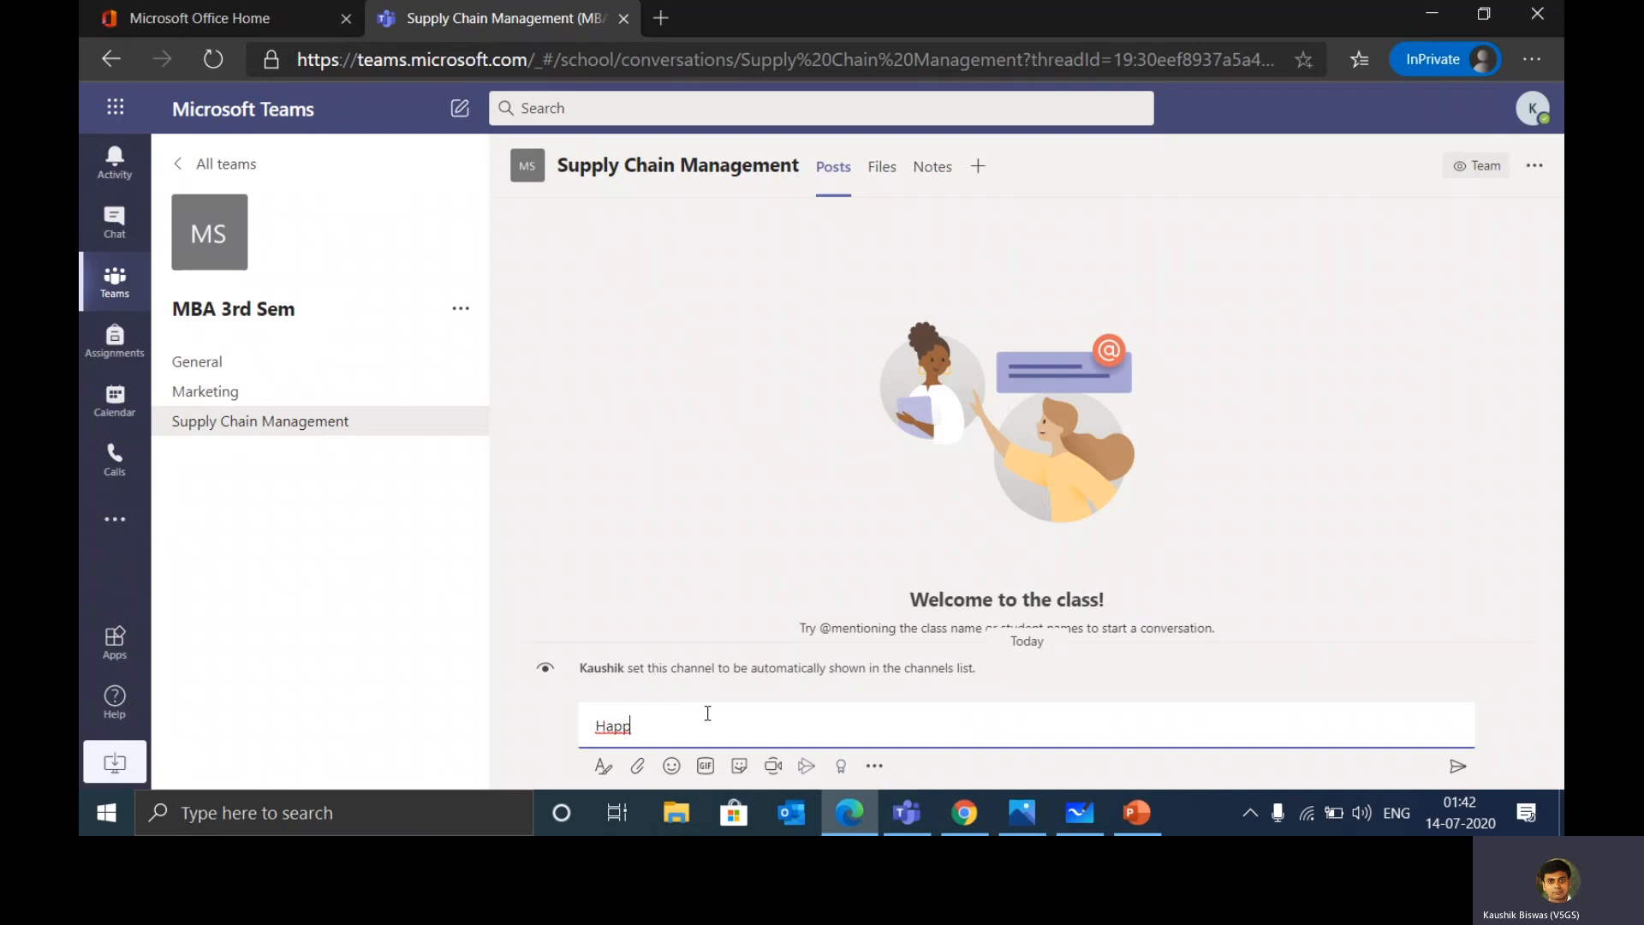
text(y Learning)
key(Return)
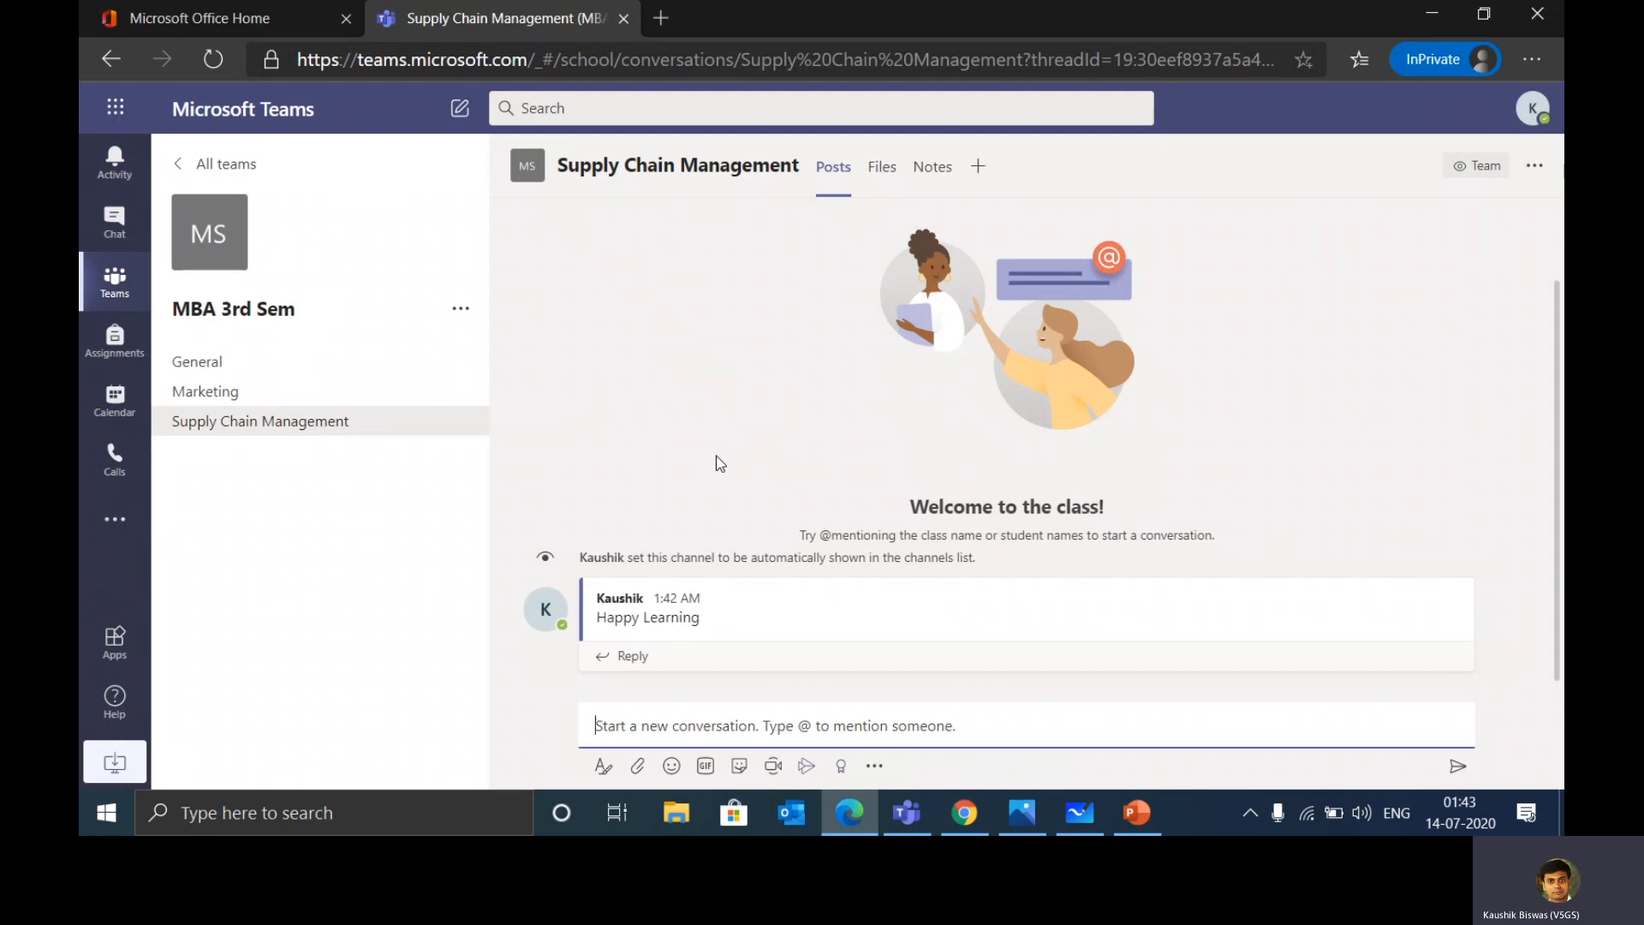
Start a new calendar meeting on Wednesday, Jul 15, 2020 at 11:00 AM with the title "MBA - HR".
click(115, 398)
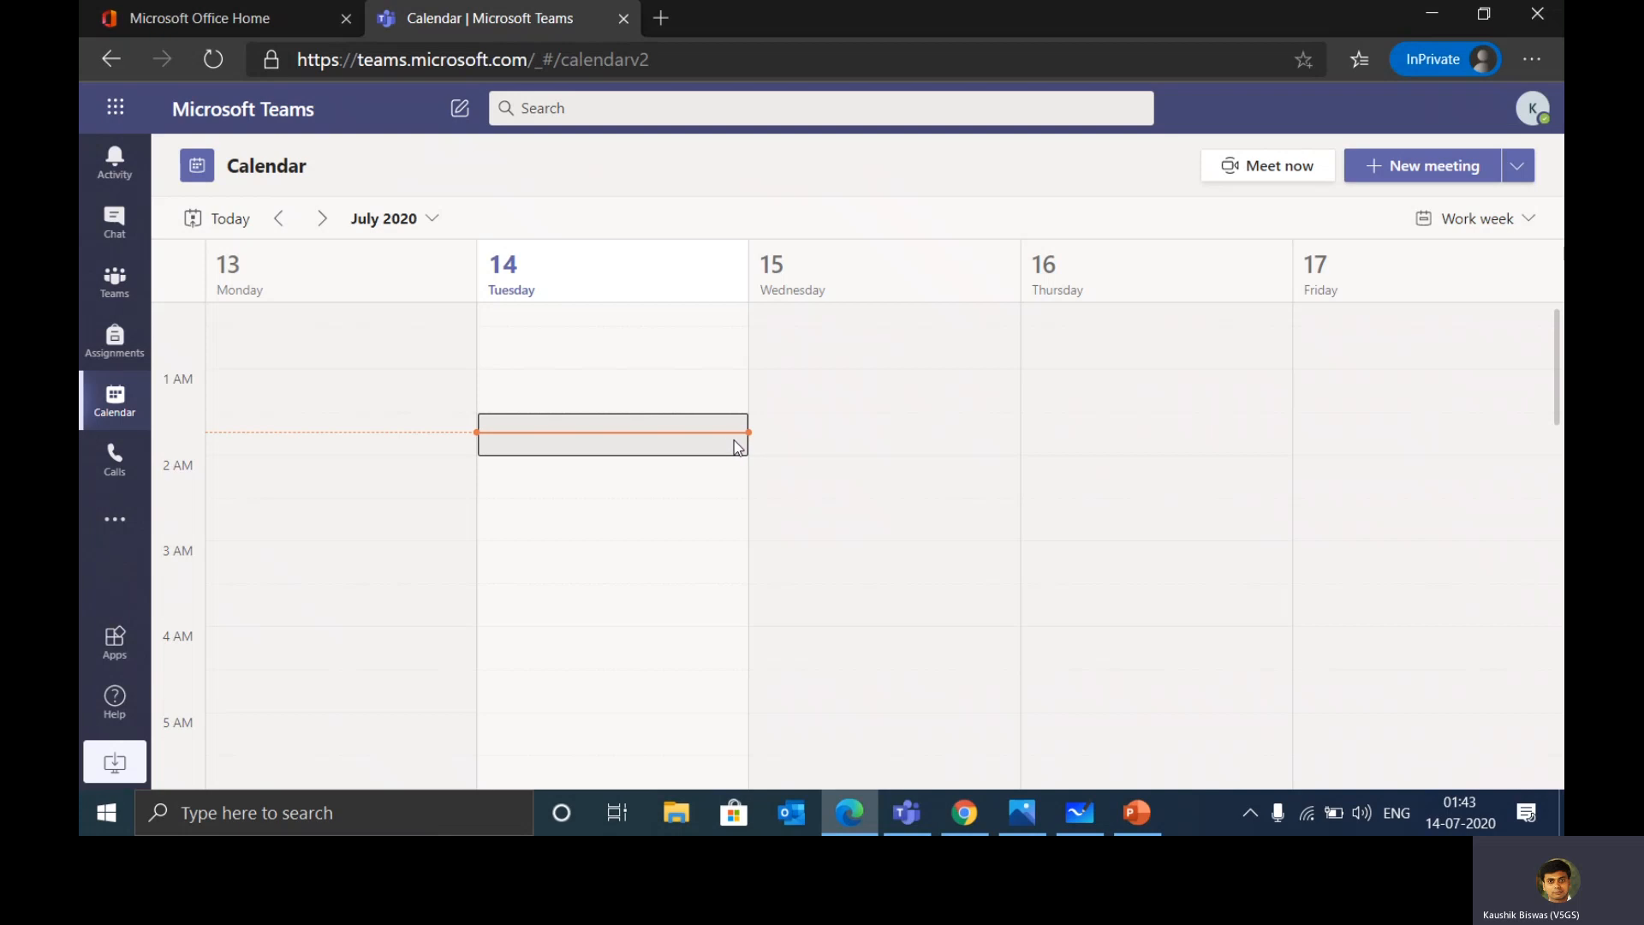
scroll(874, 490, up, 1)
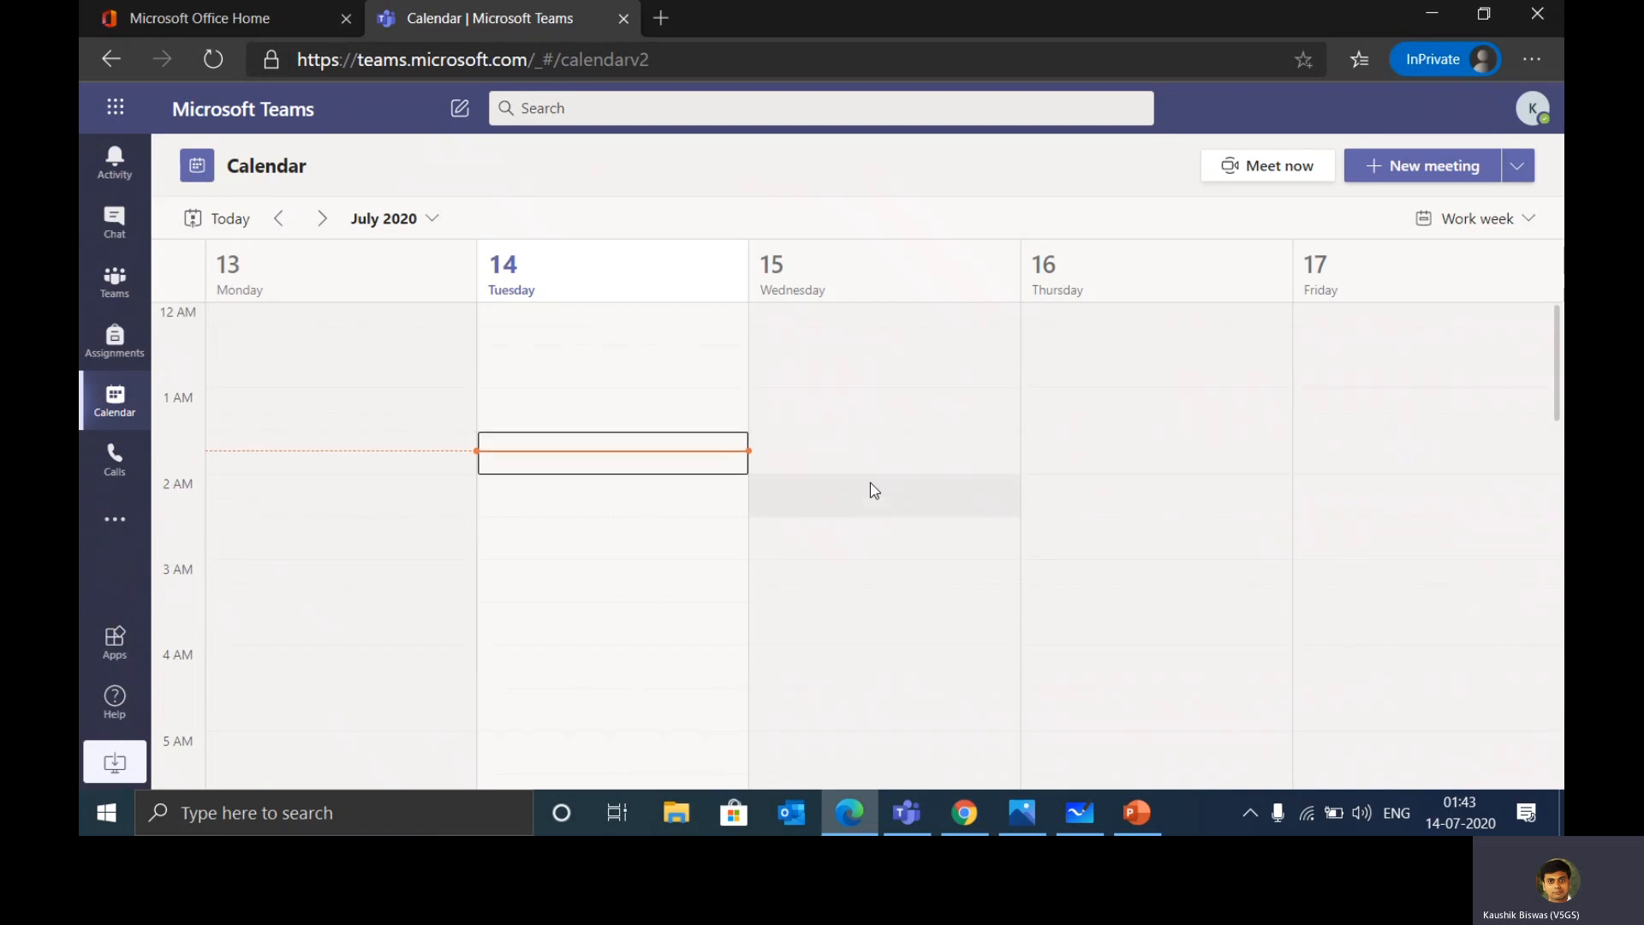
scroll(870, 481, down, 10)
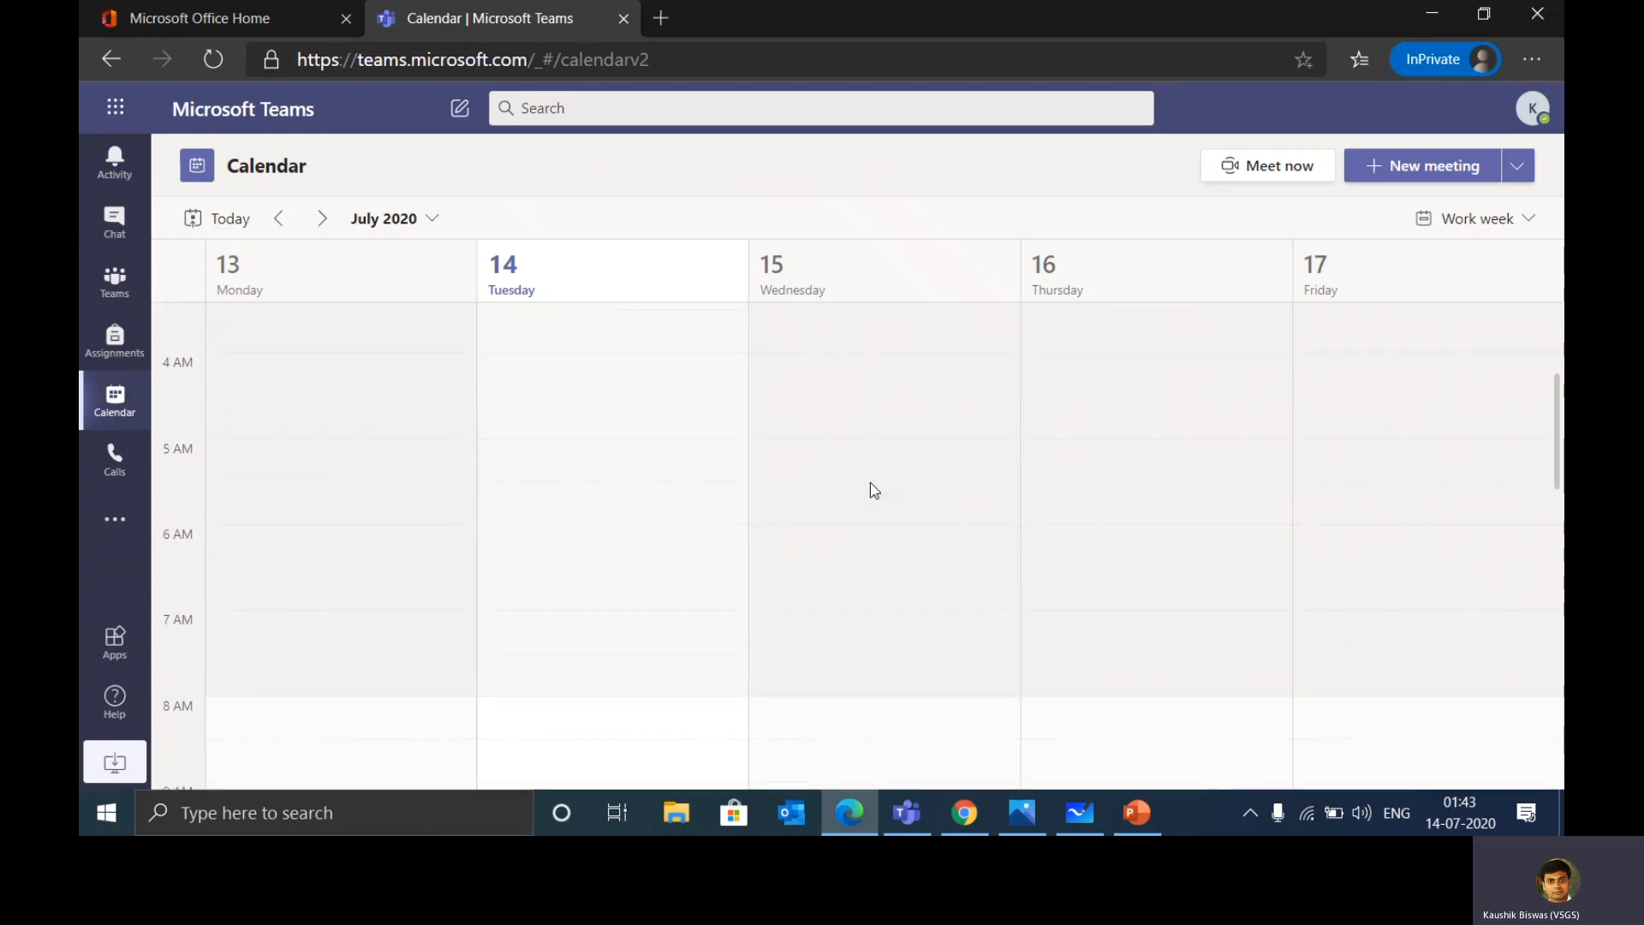
scroll(870, 489, up, 2)
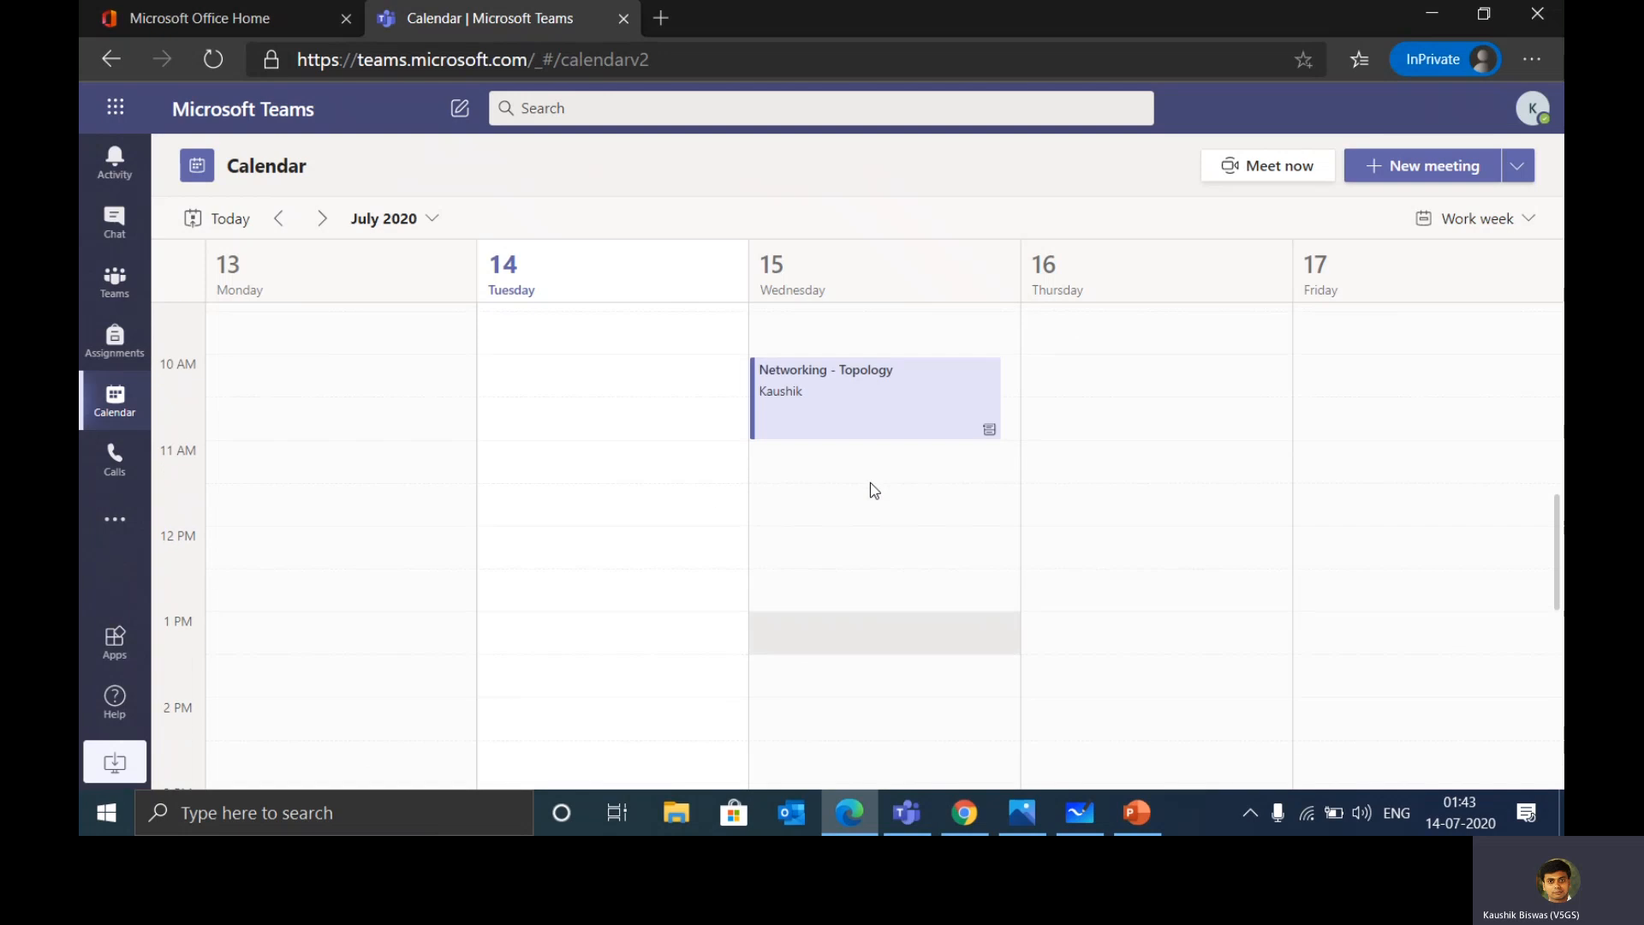
scroll(874, 490, down, 1)
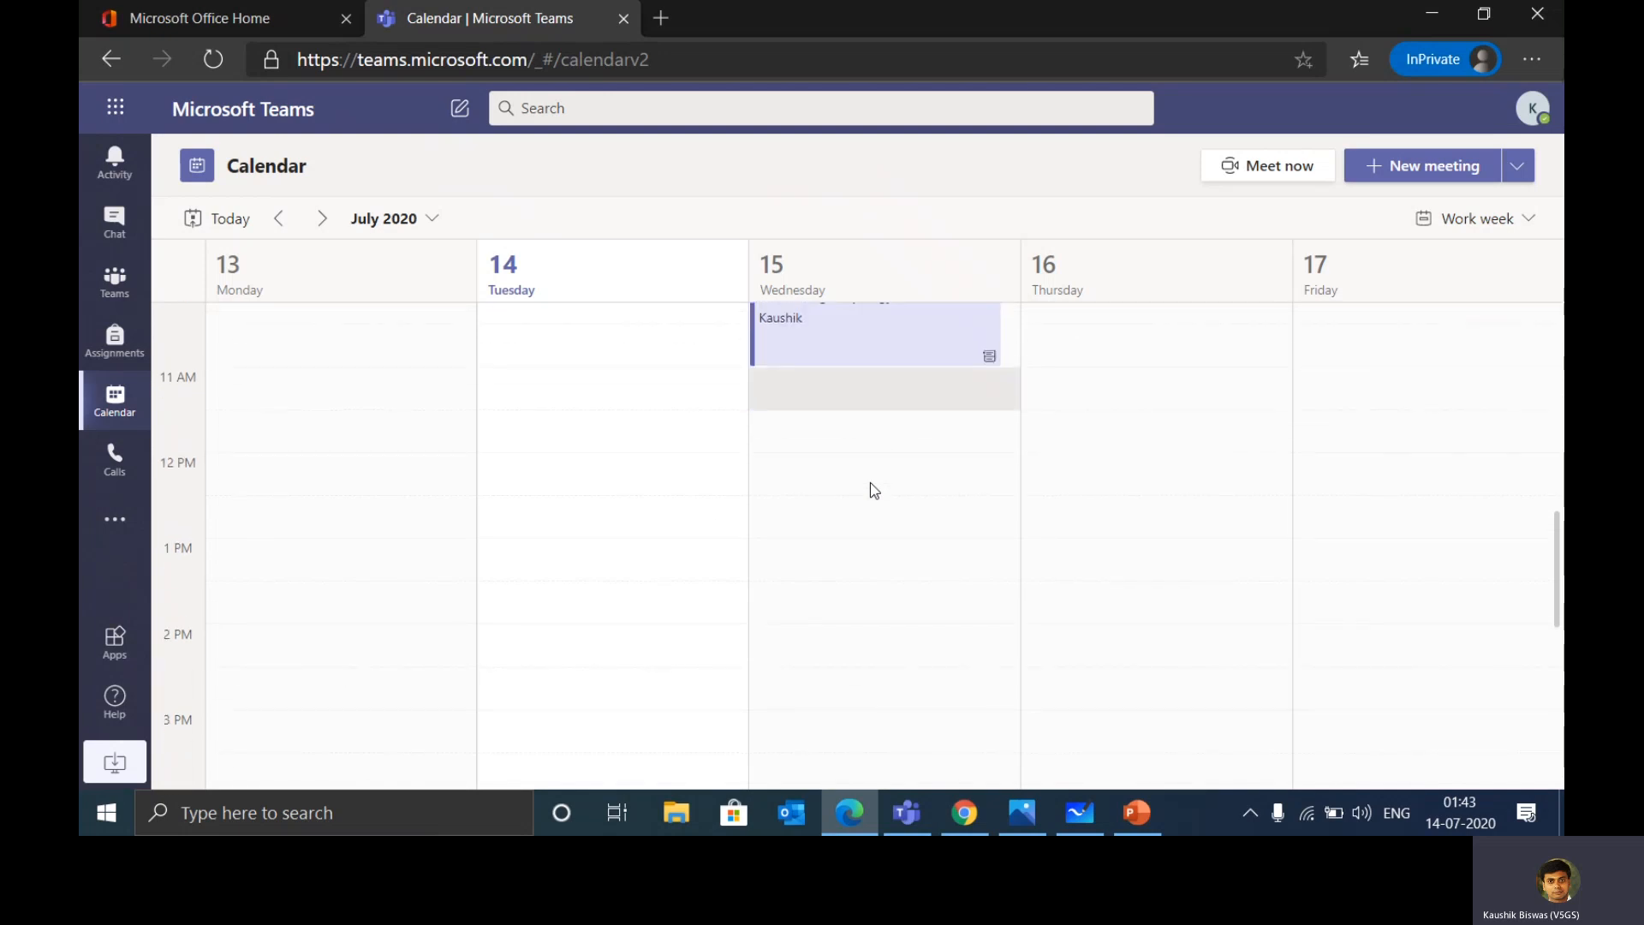
click(853, 400)
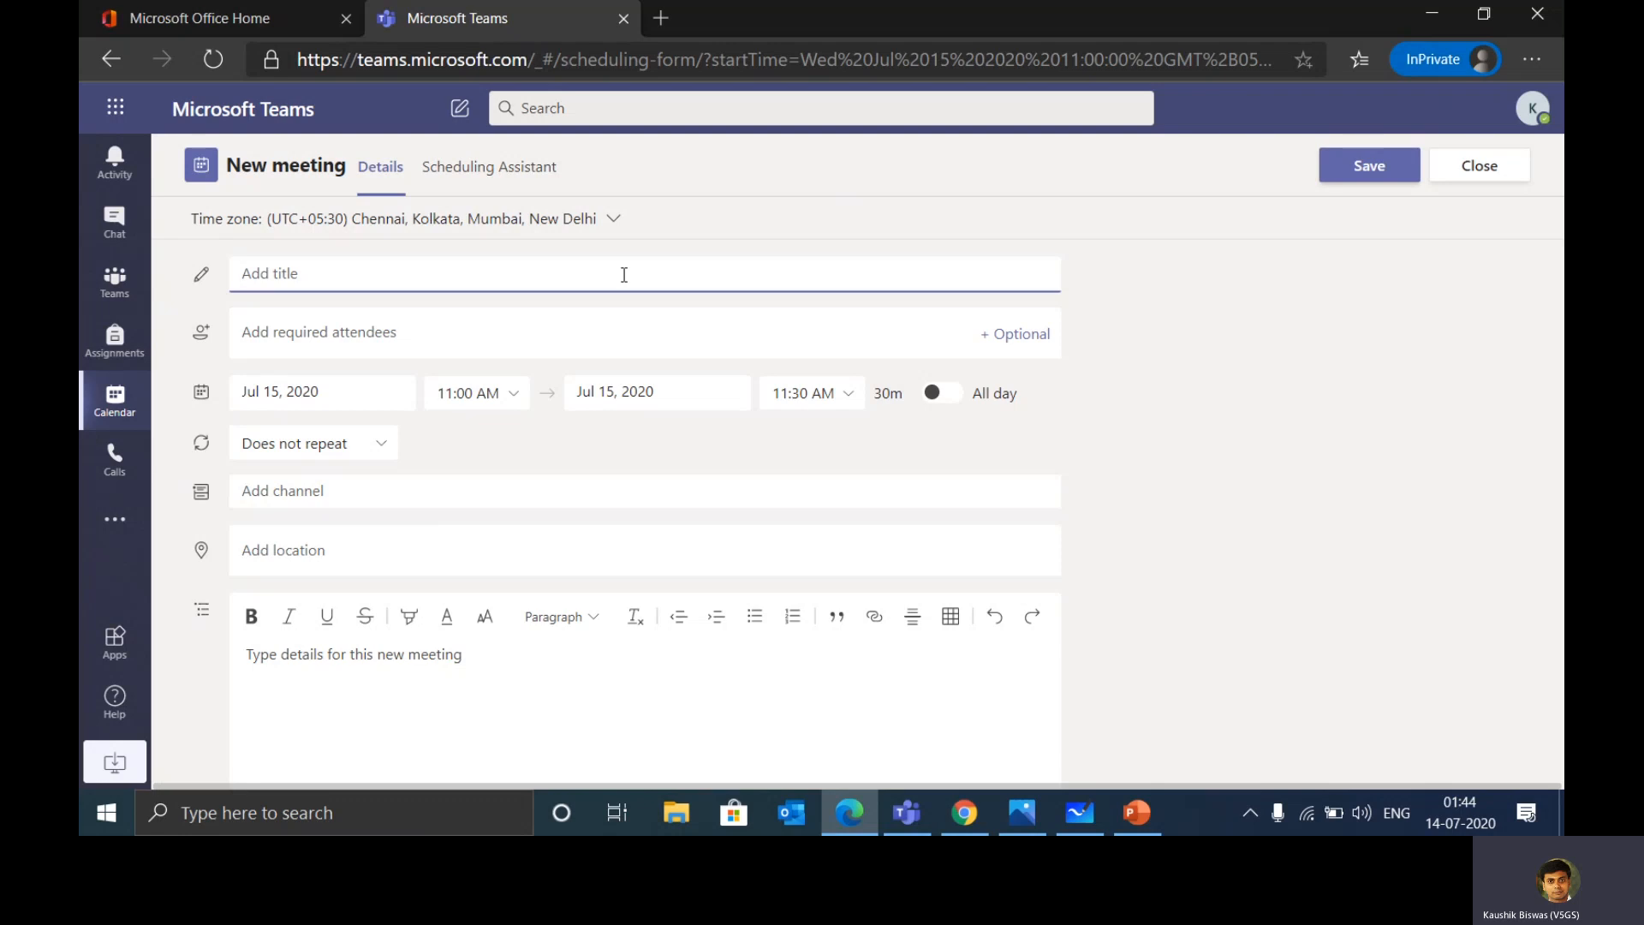
text(MBA - HR)
click(473, 339)
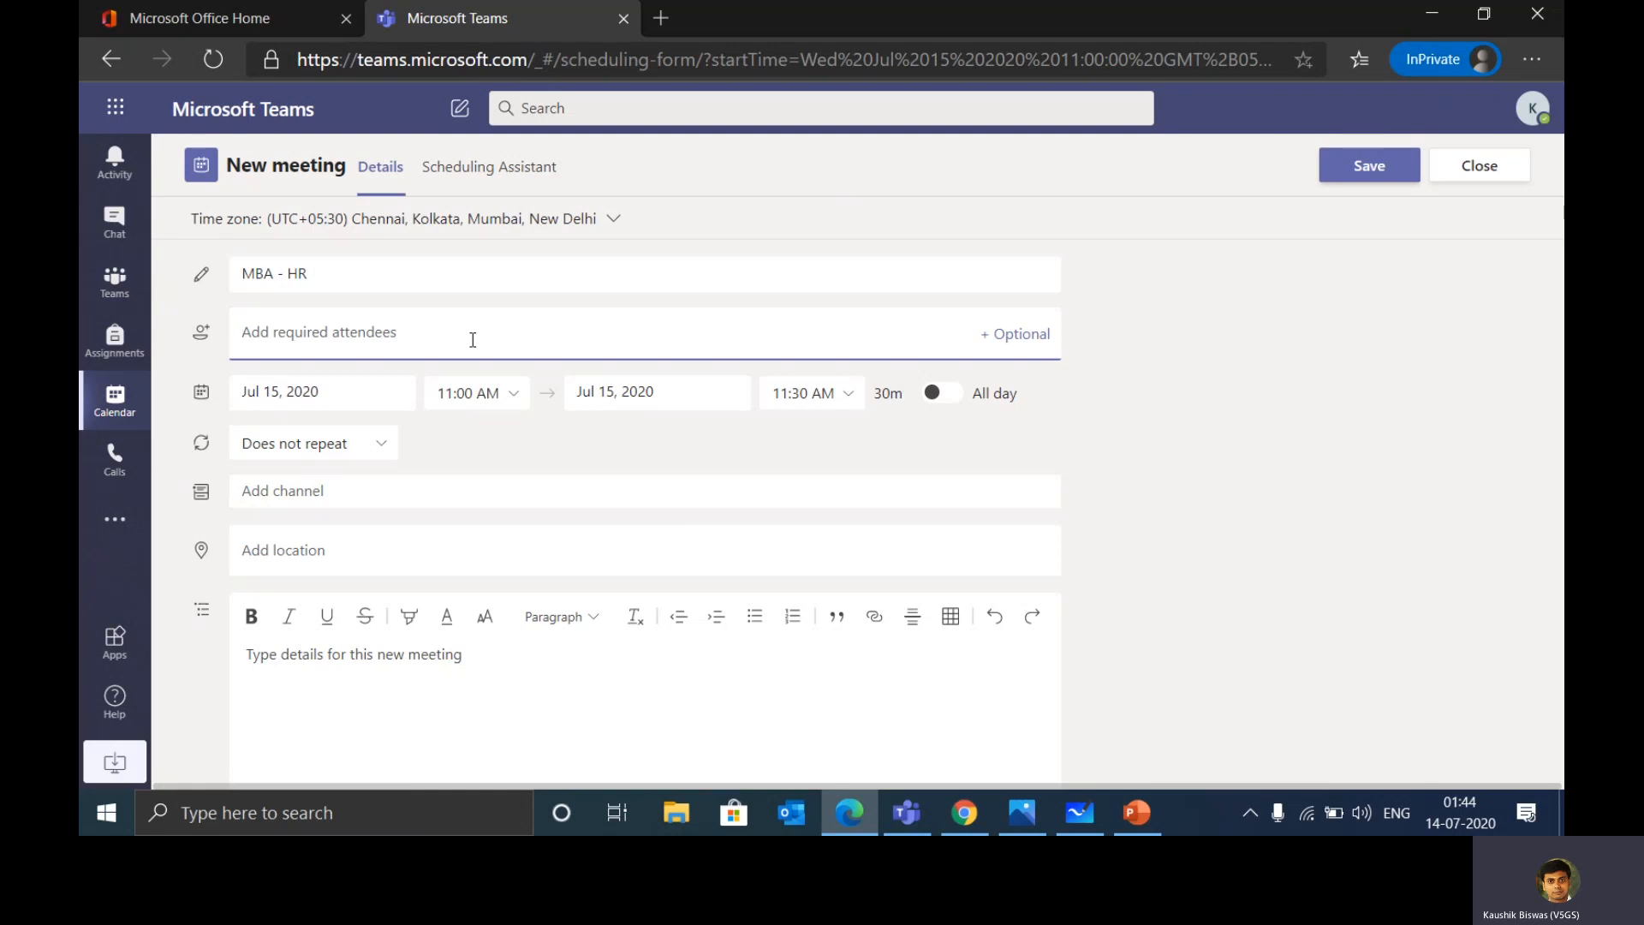
text(st)
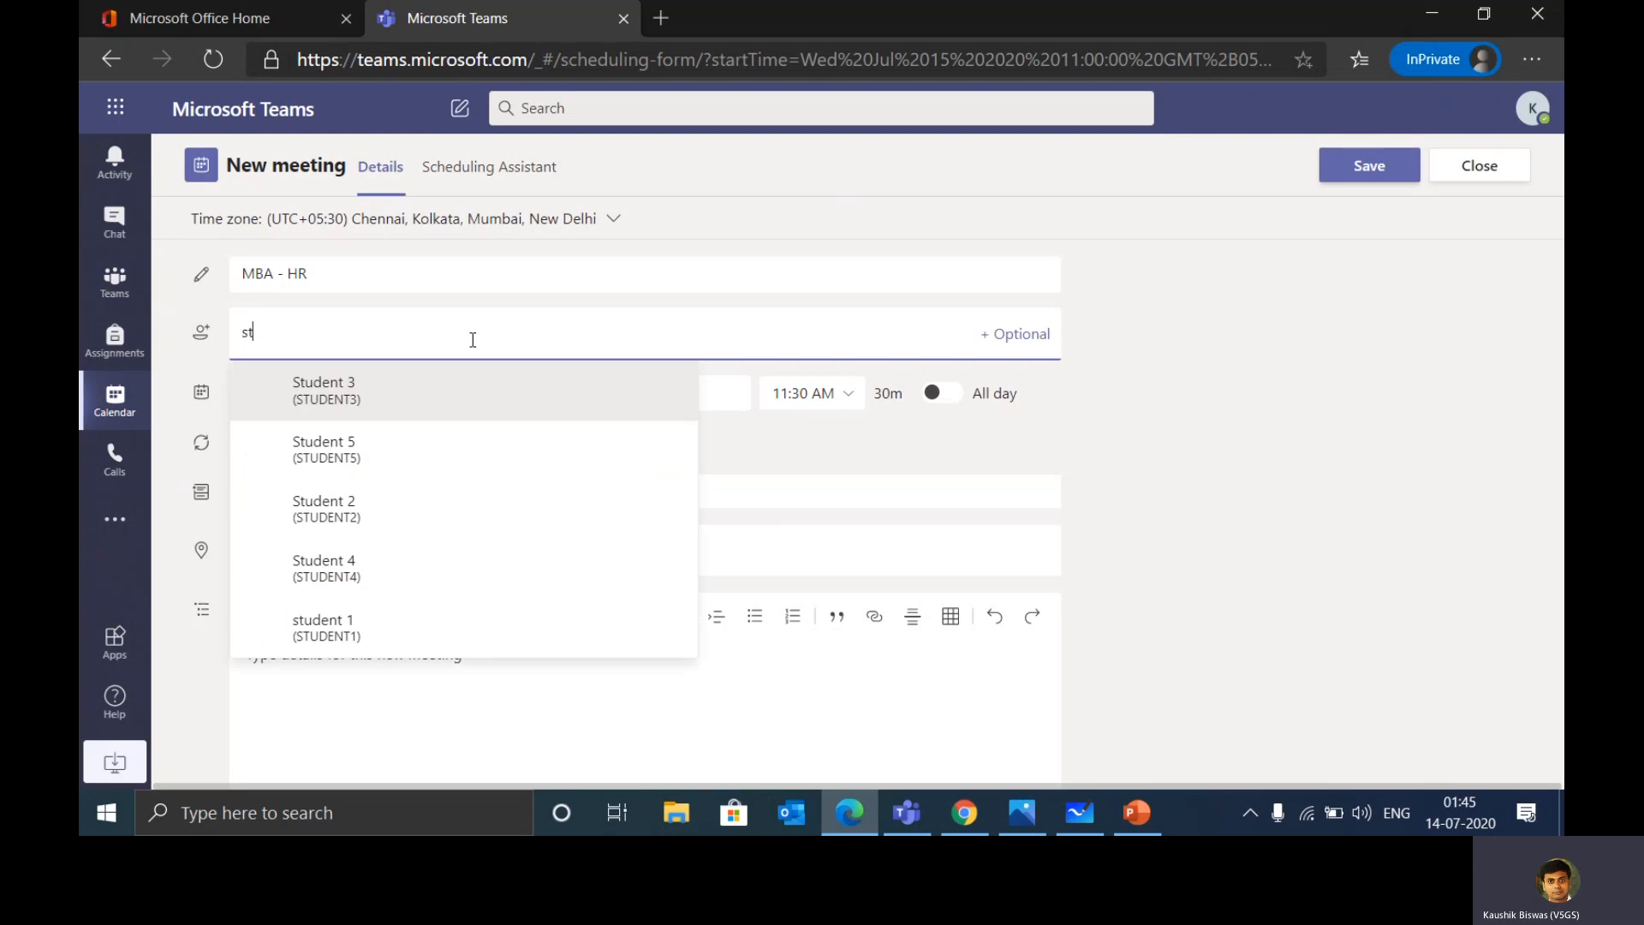
click(454, 399)
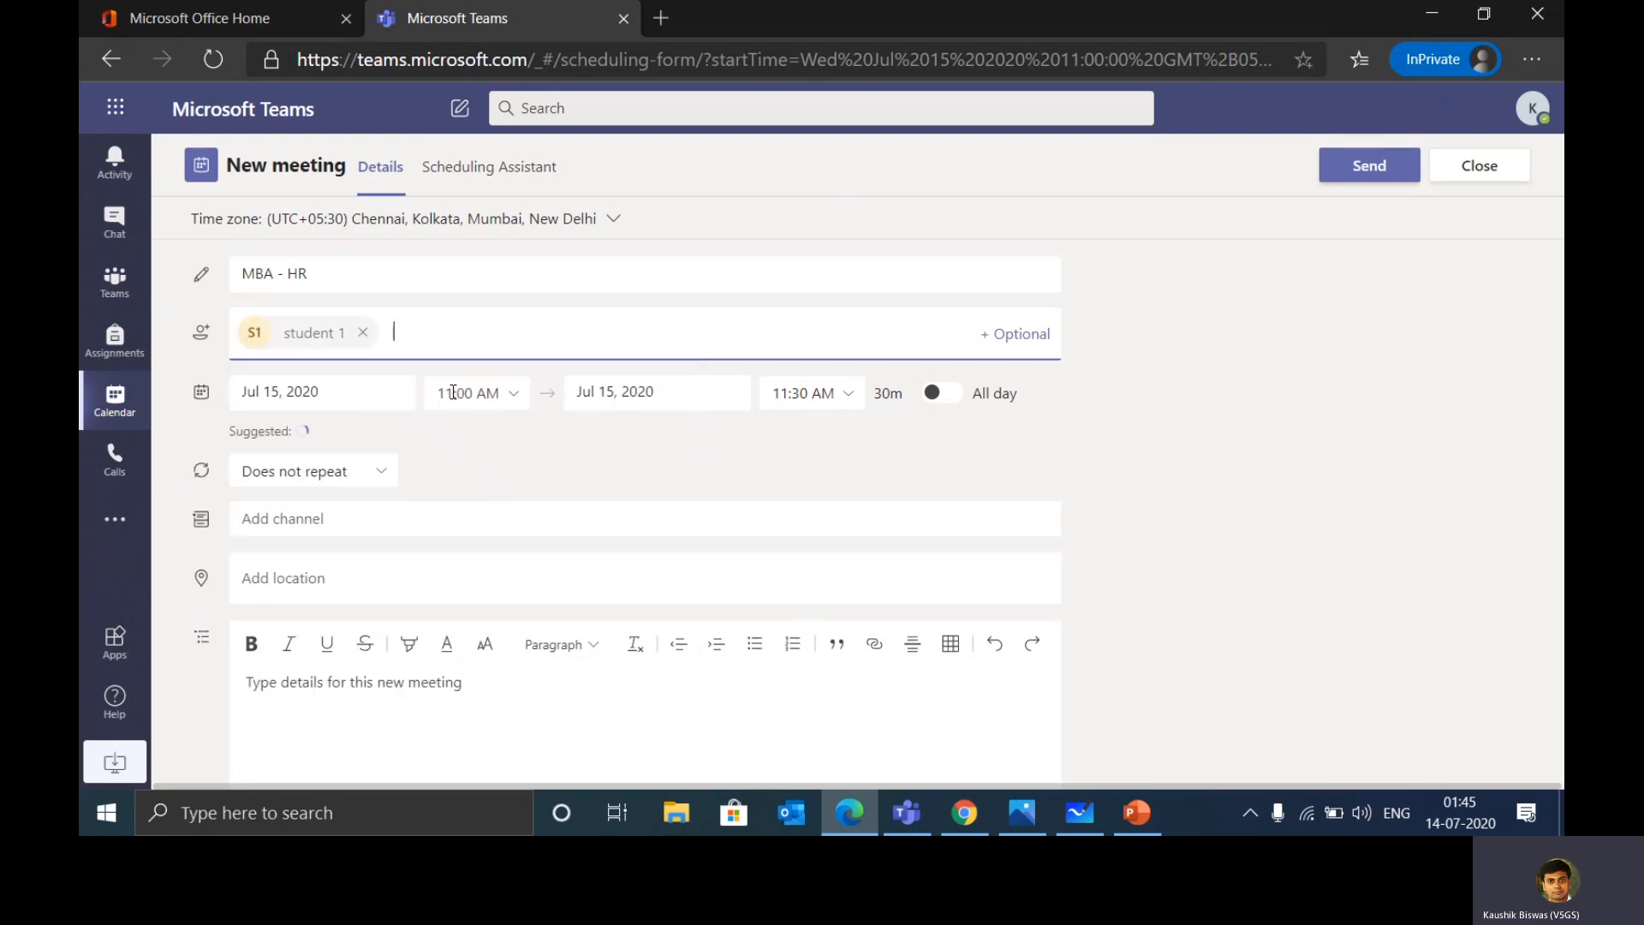
click(363, 333)
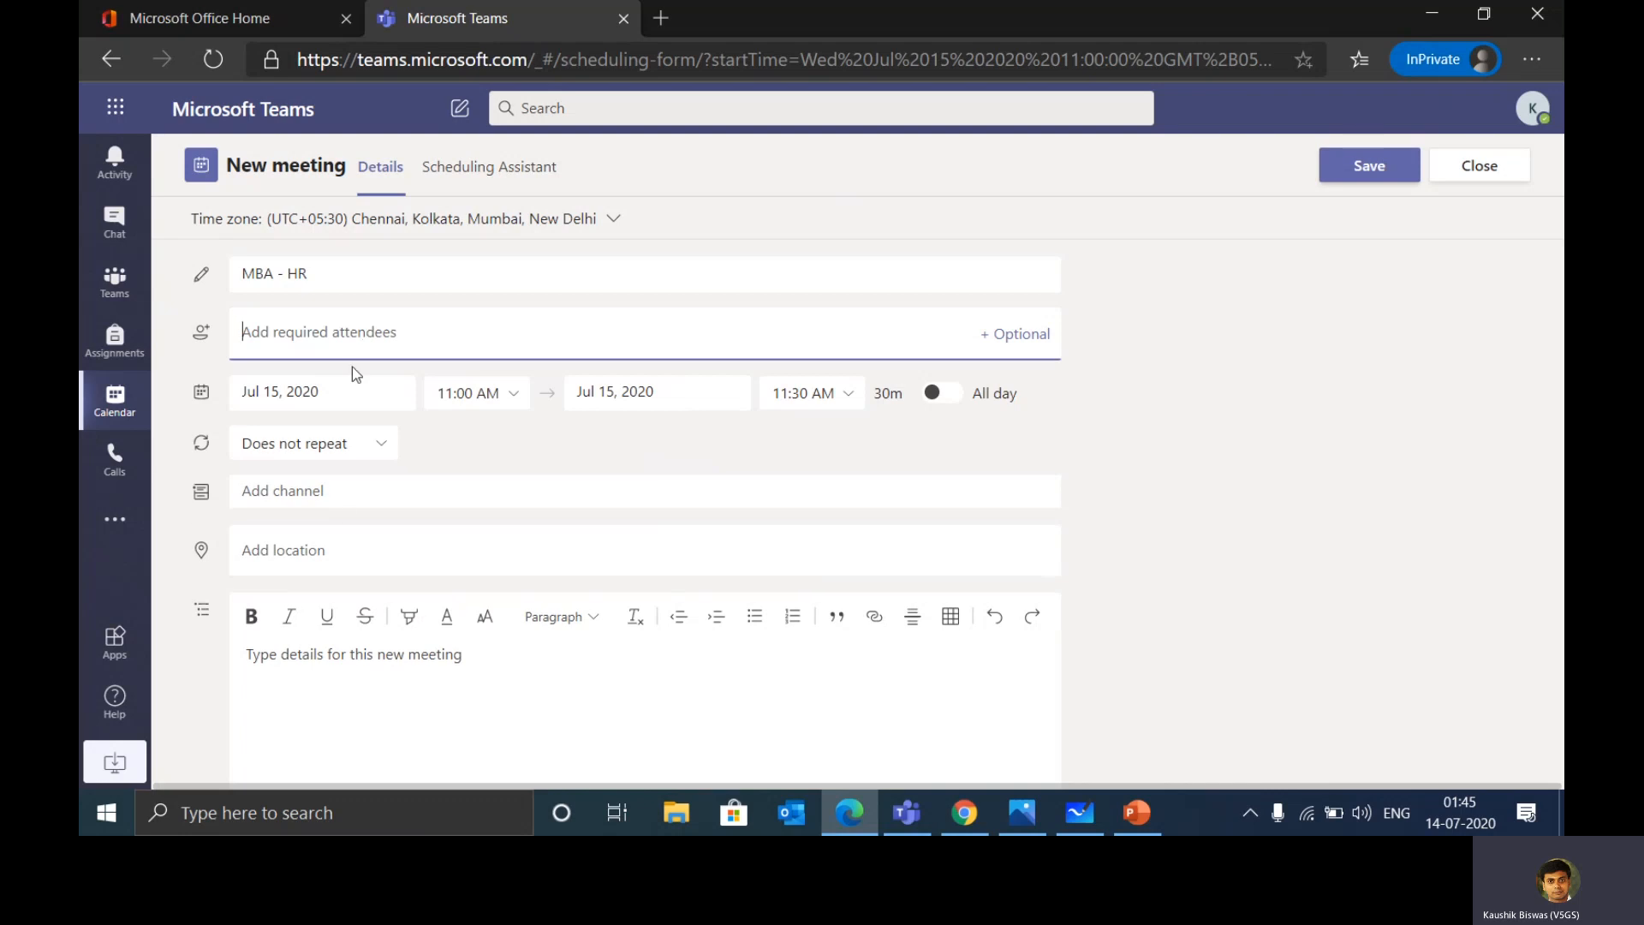
Assign the meeting to the Marketing channel of the MBA 3rd Sem team.
click(333, 491)
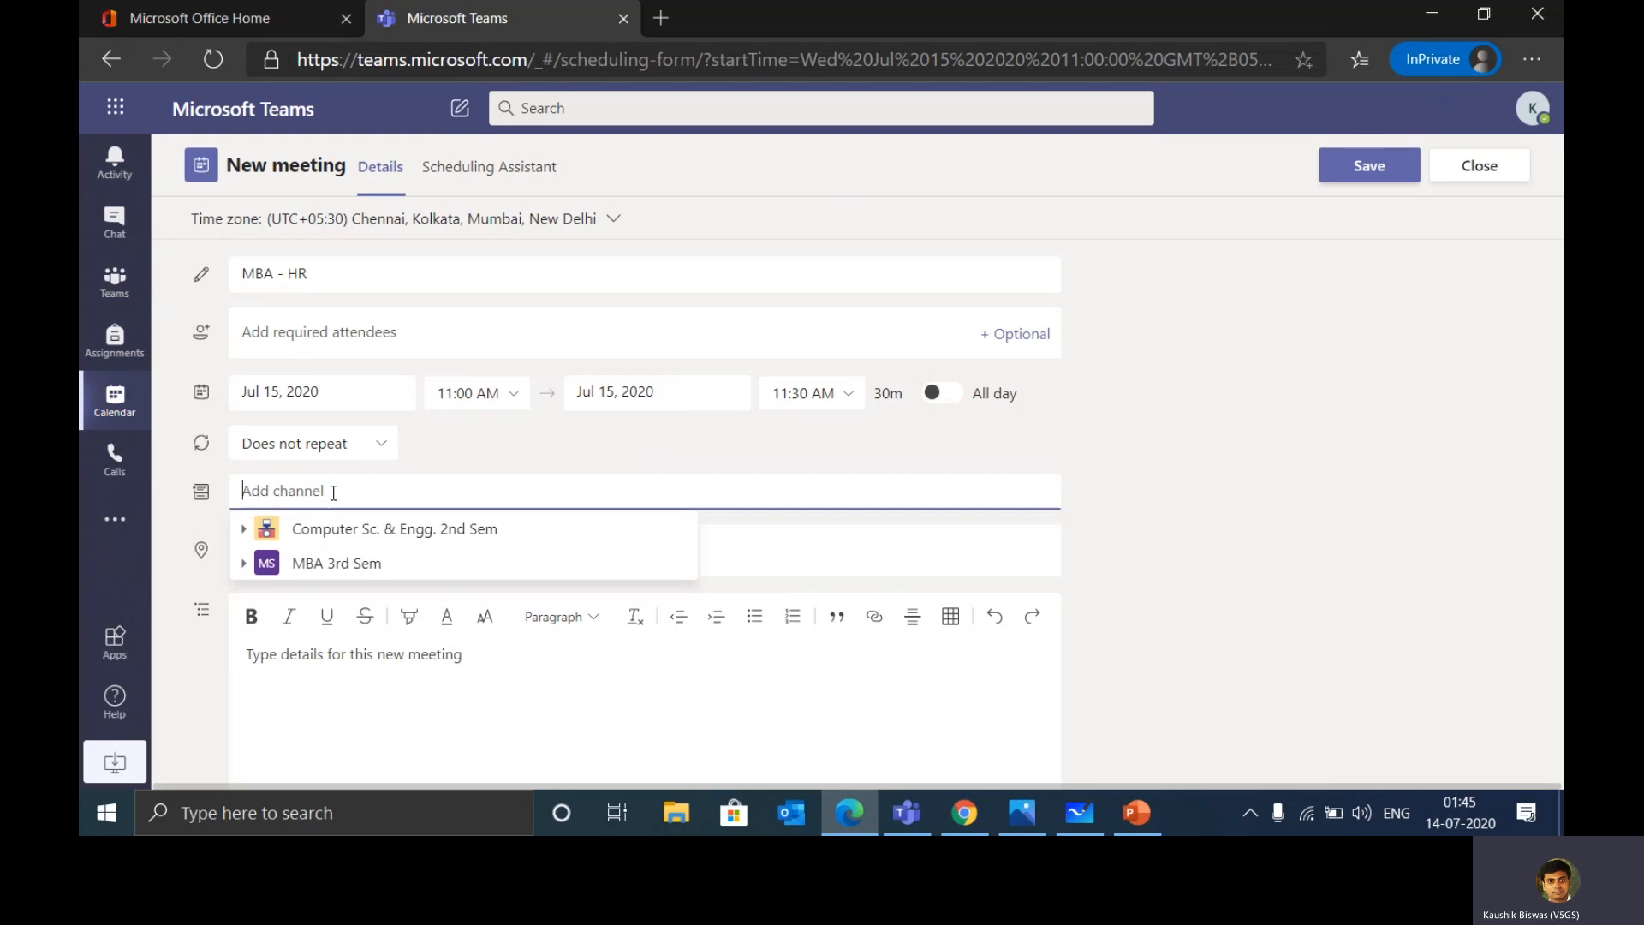
click(299, 568)
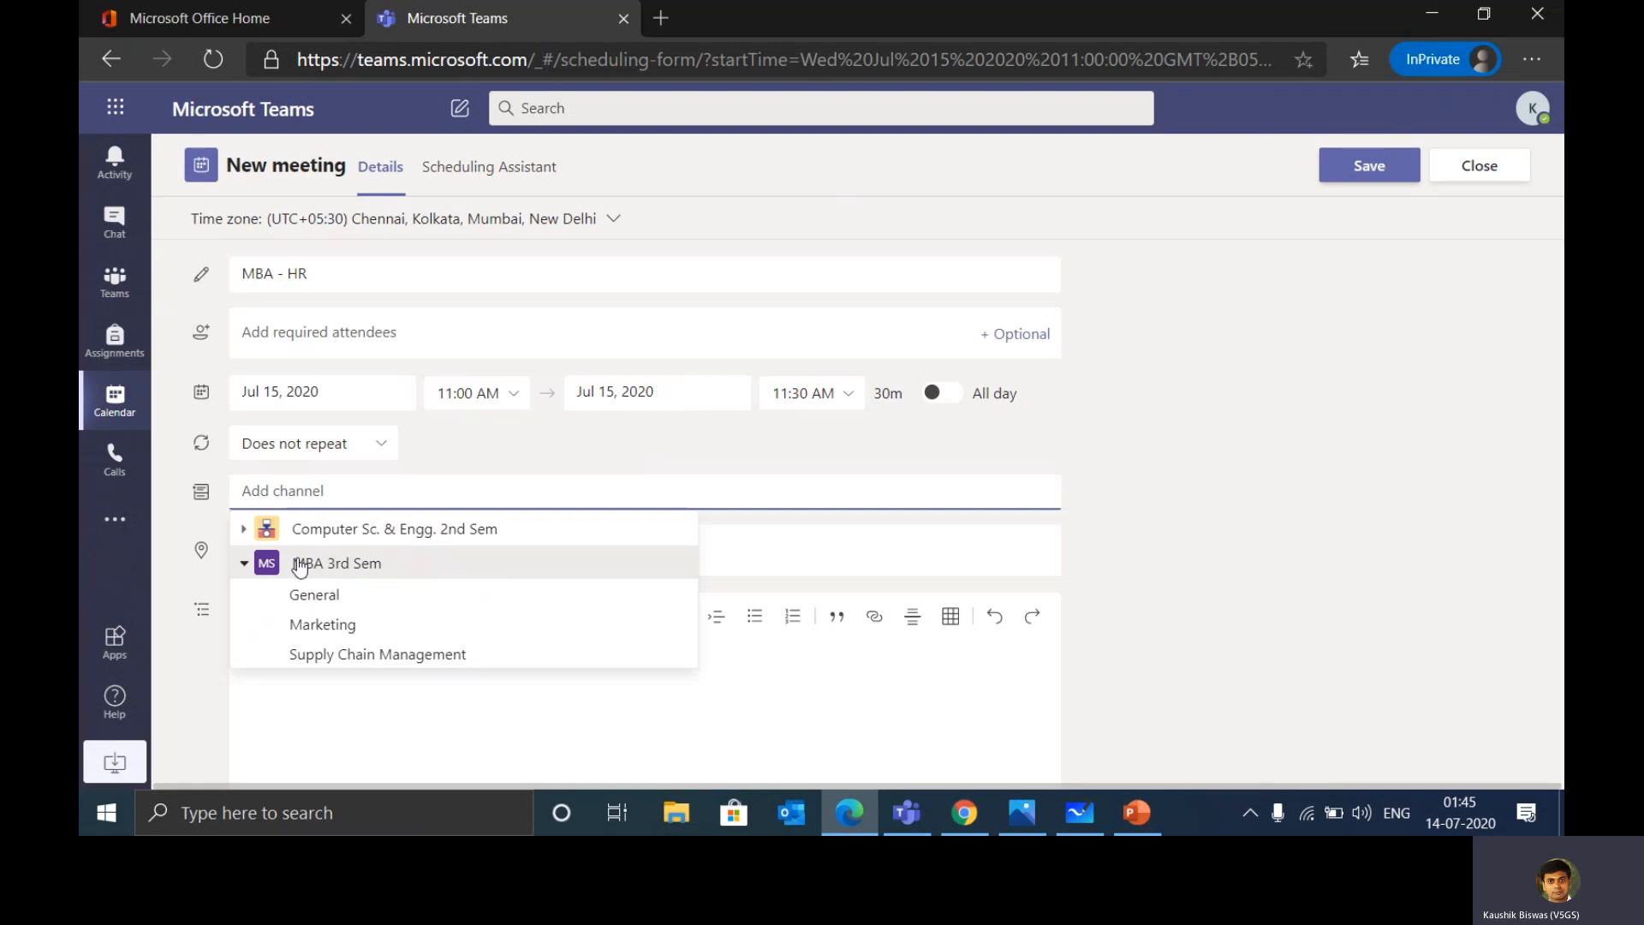
click(323, 626)
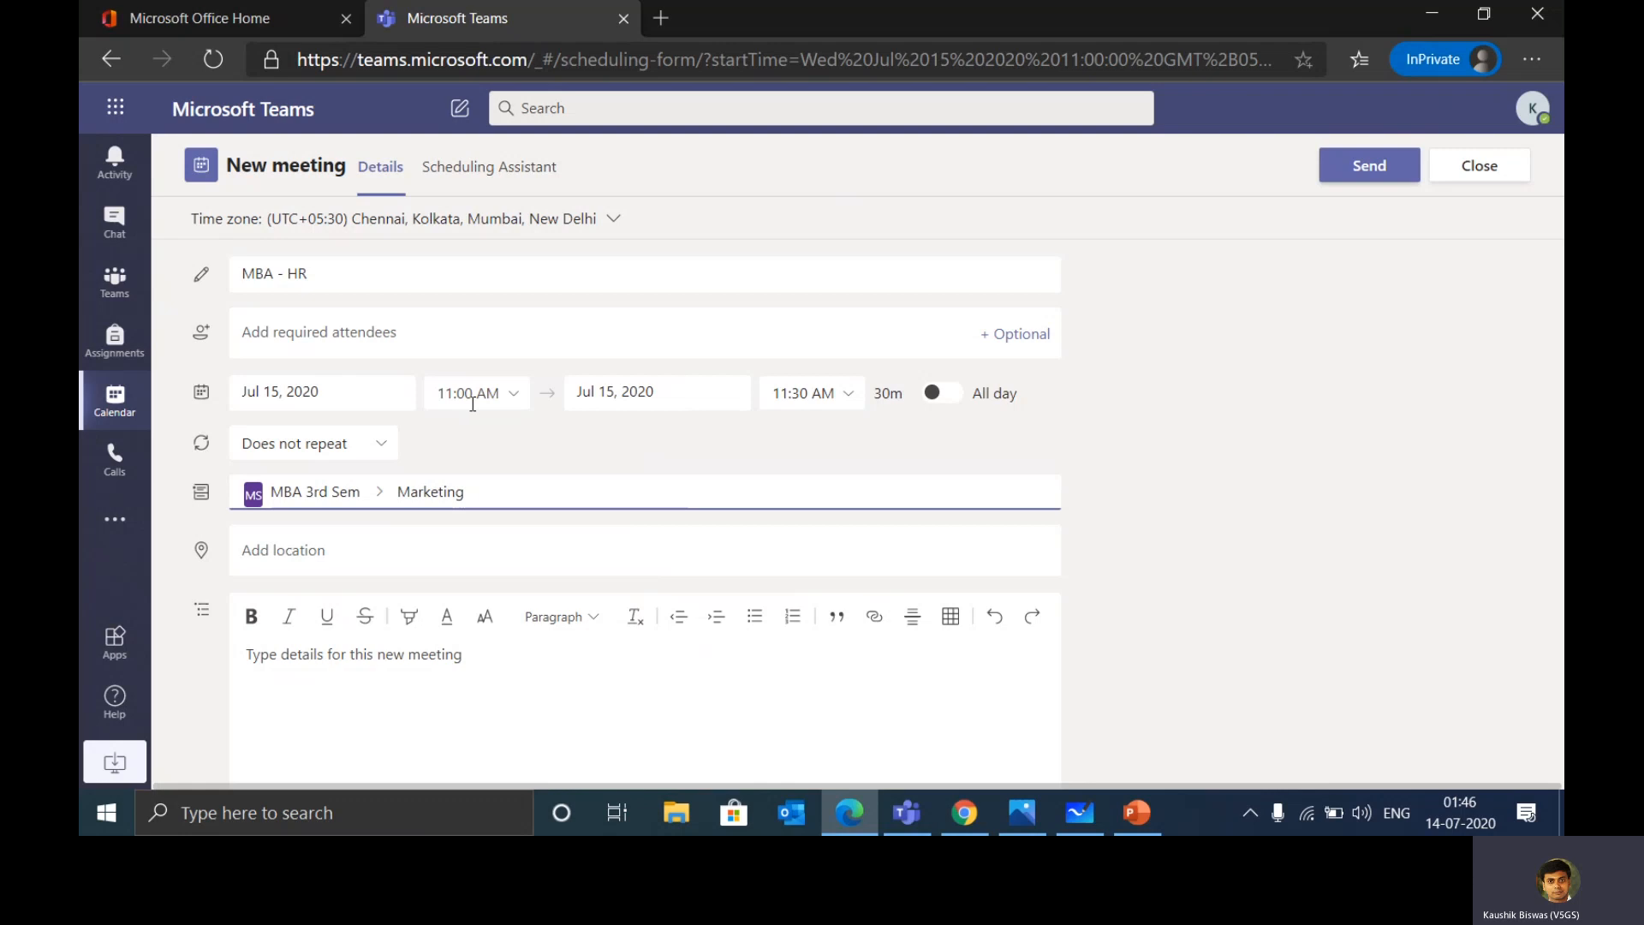
Set the meeting's end time to 12:00 PM and switch the all-day option on and back off.
click(805, 393)
click(803, 392)
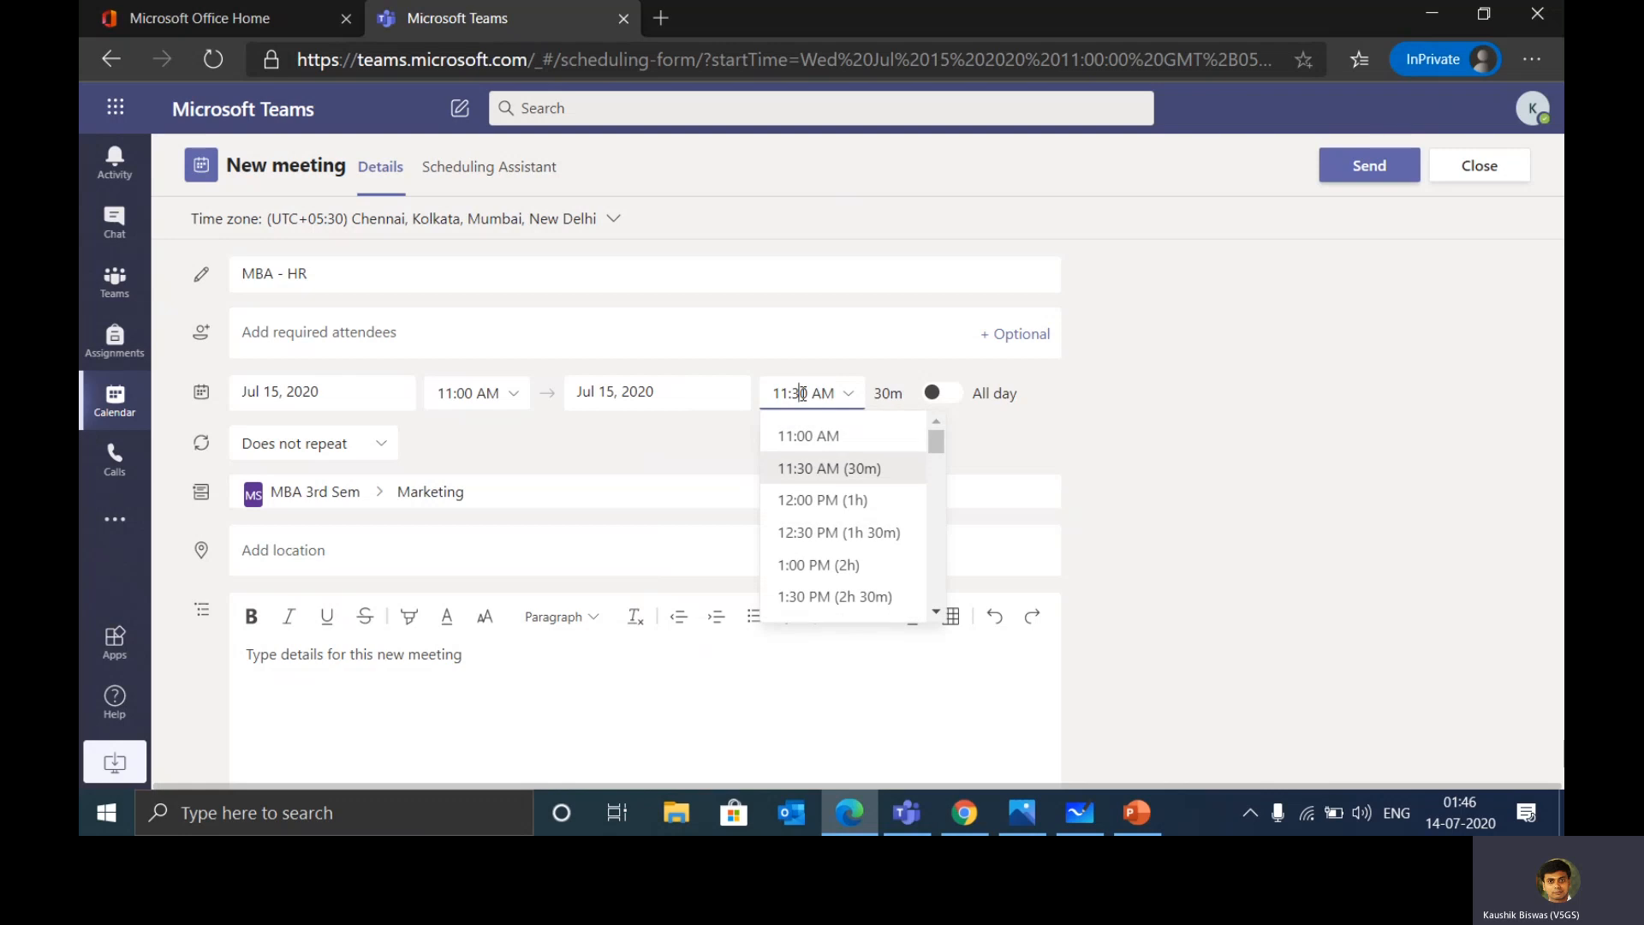
click(820, 500)
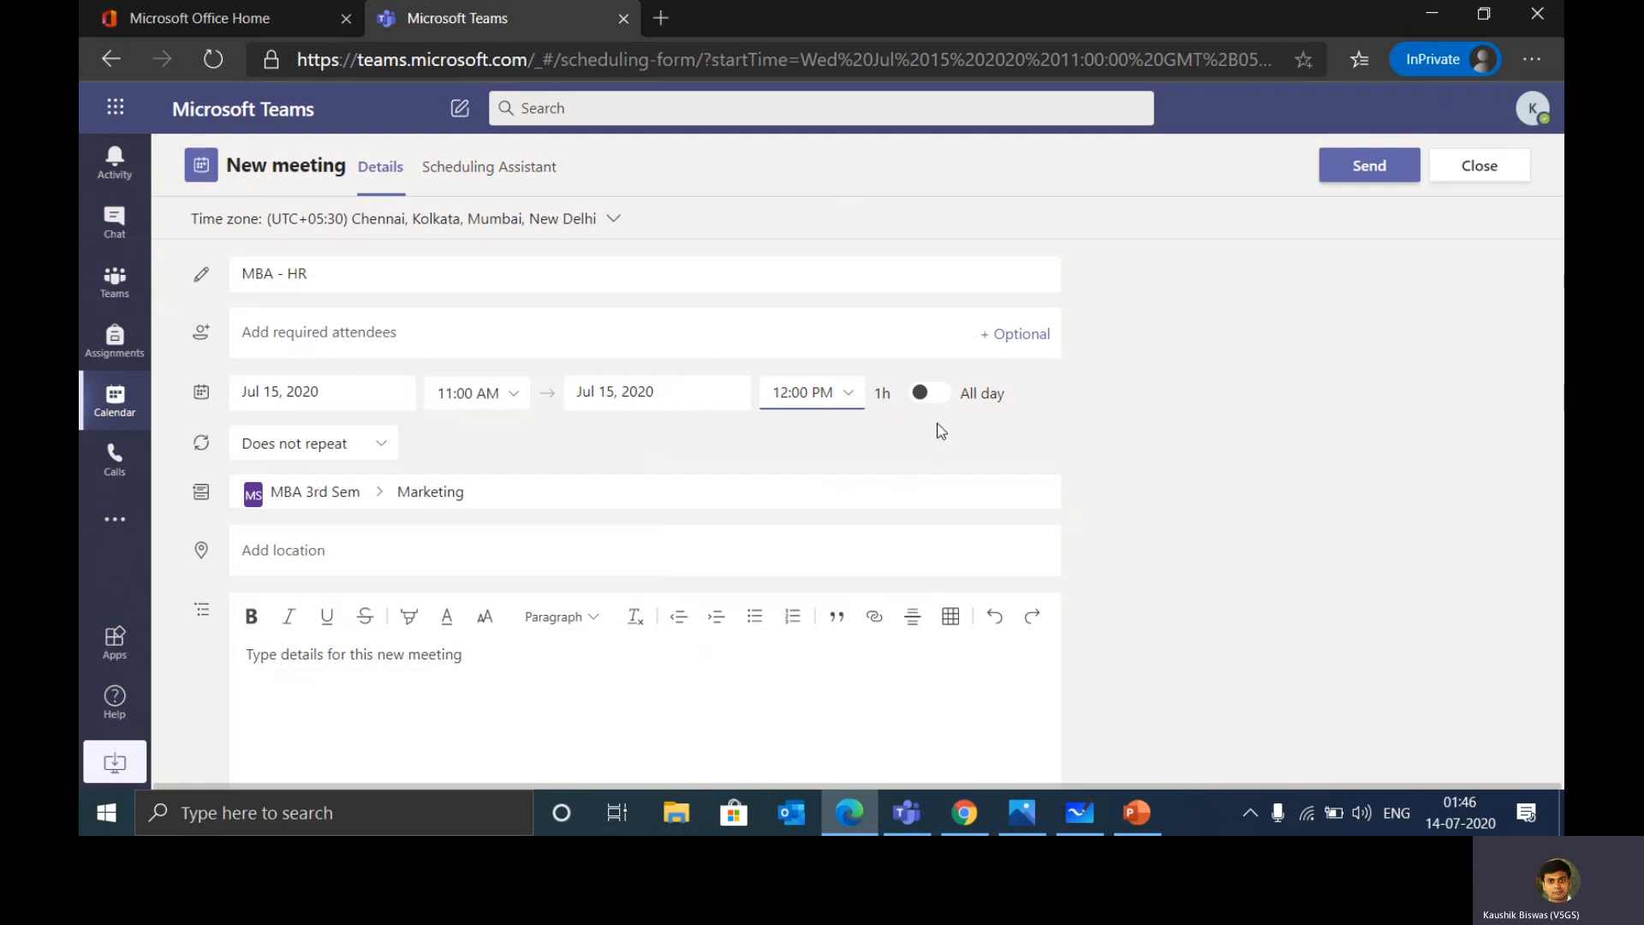
click(945, 393)
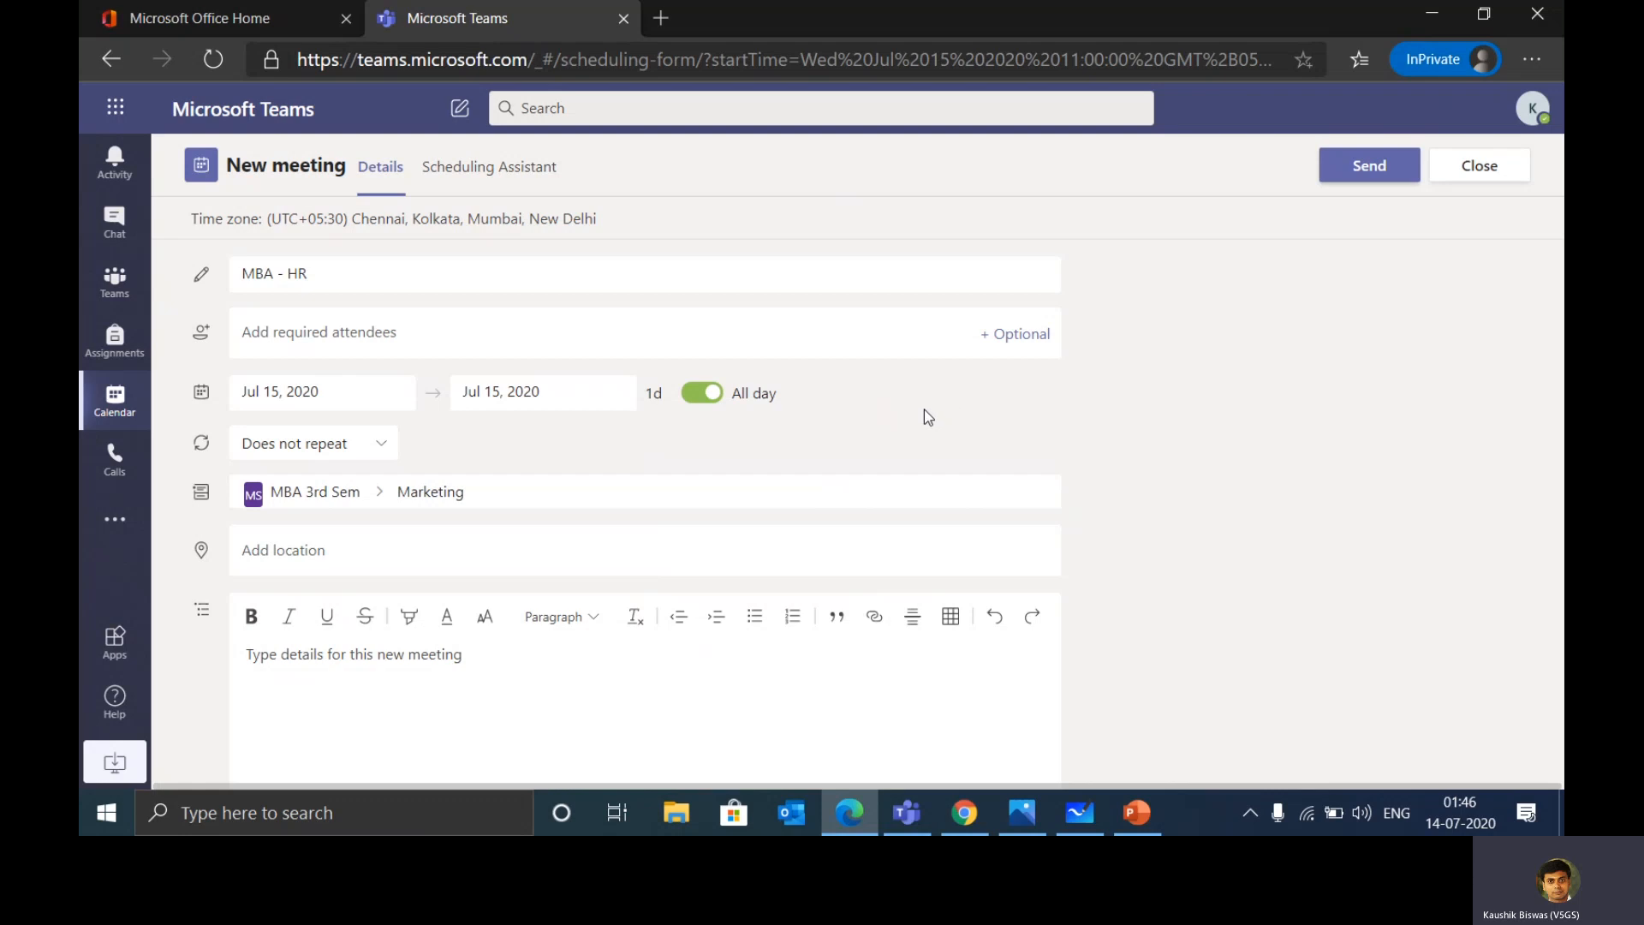
click(688, 397)
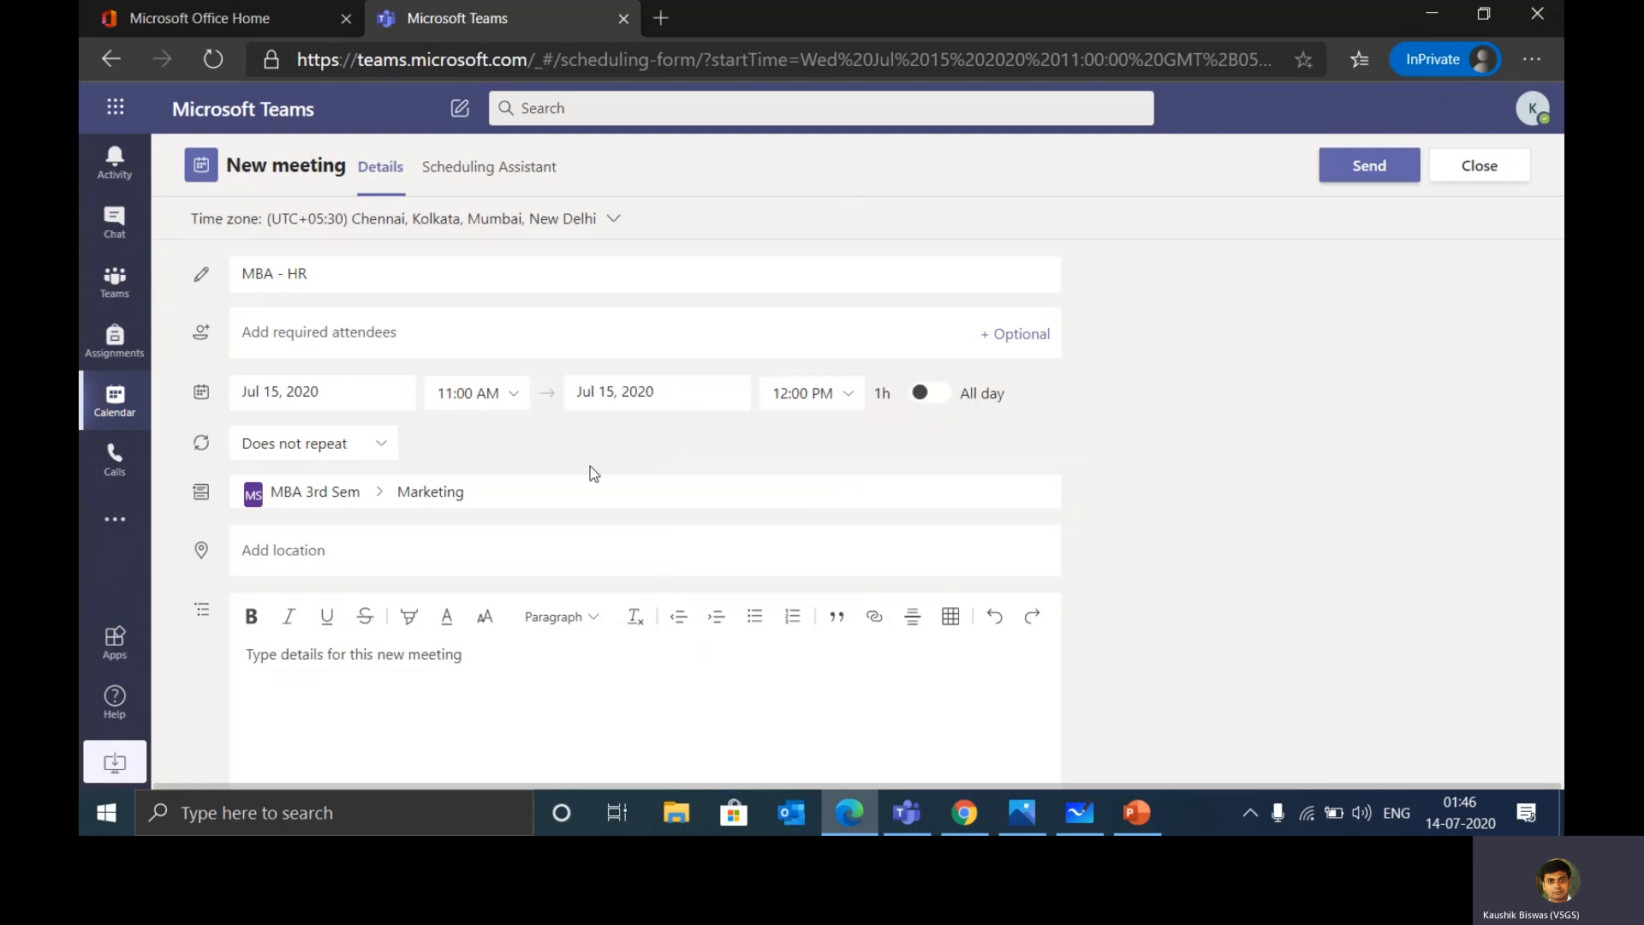
Look over the repeat choices, leave the meeting non-repeating, and send the MBA - HR meeting invitation.
click(375, 446)
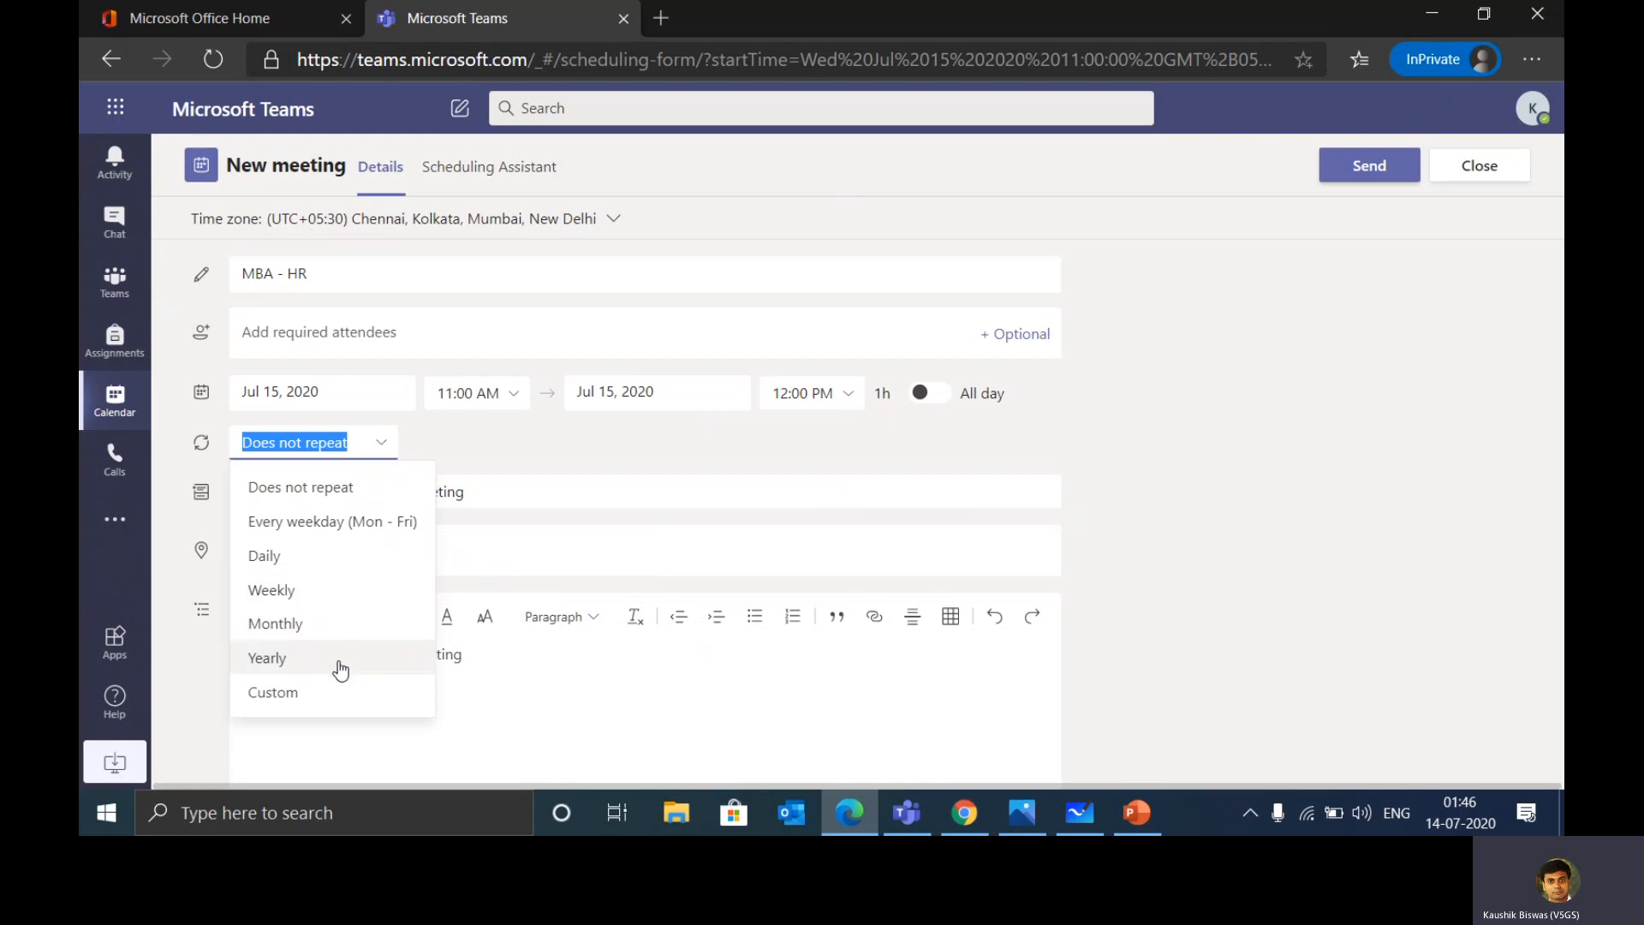
click(1104, 522)
click(1367, 167)
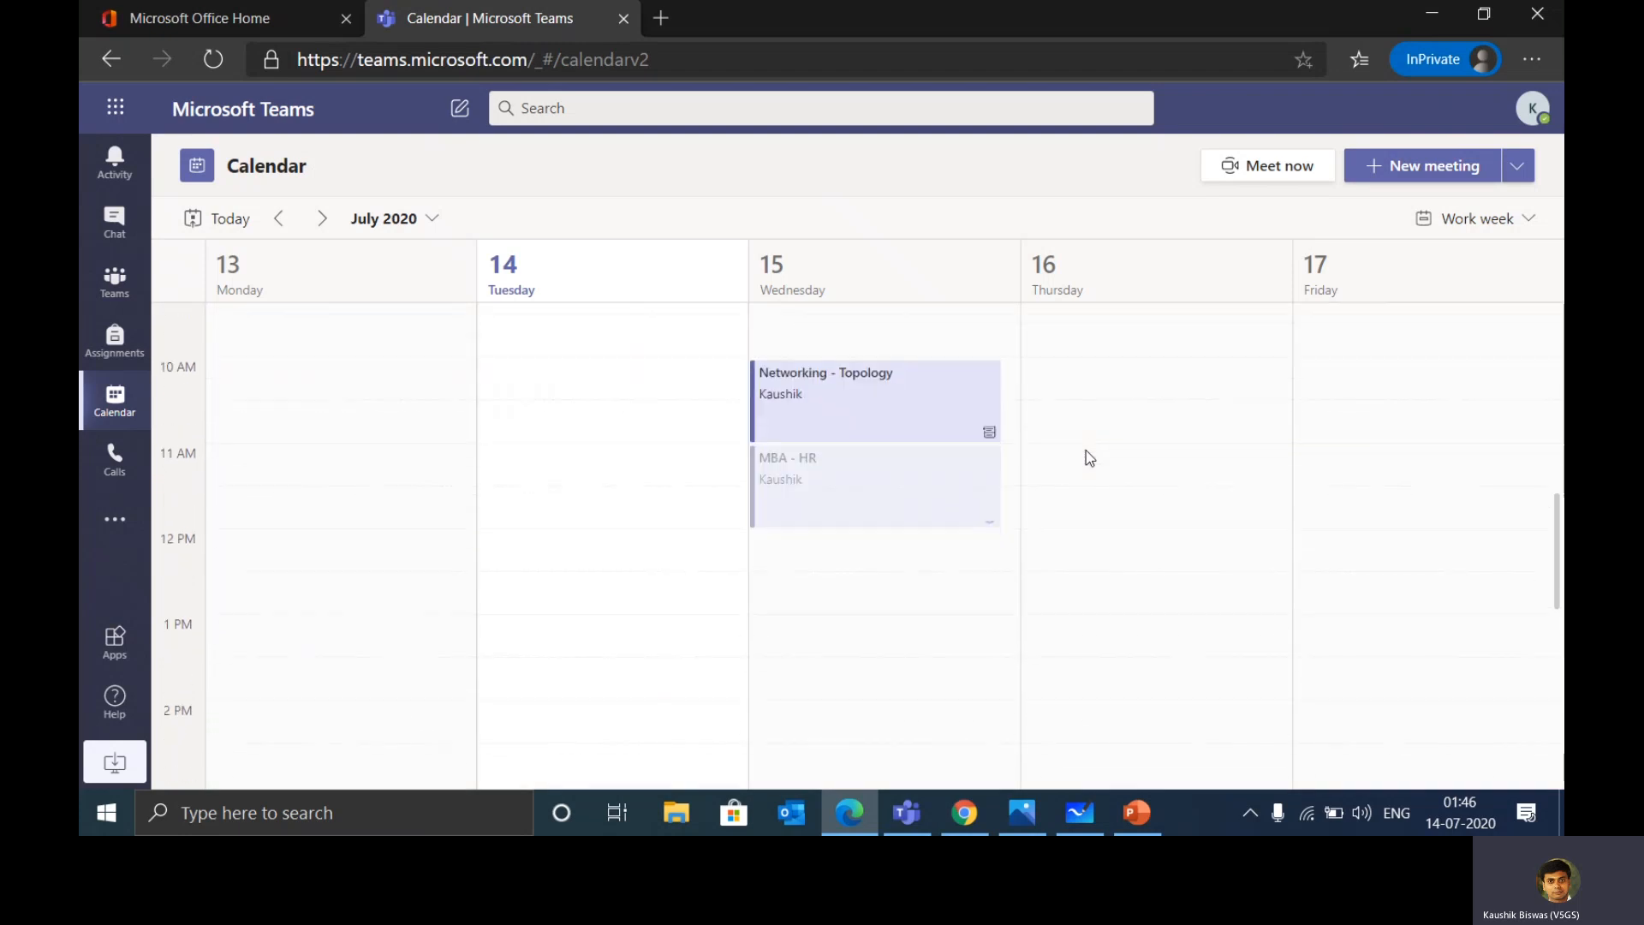
Check the scheduled meeting's post in the Marketing channel of the MBA 3rd Sem team.
scroll(1089, 458, down, 1)
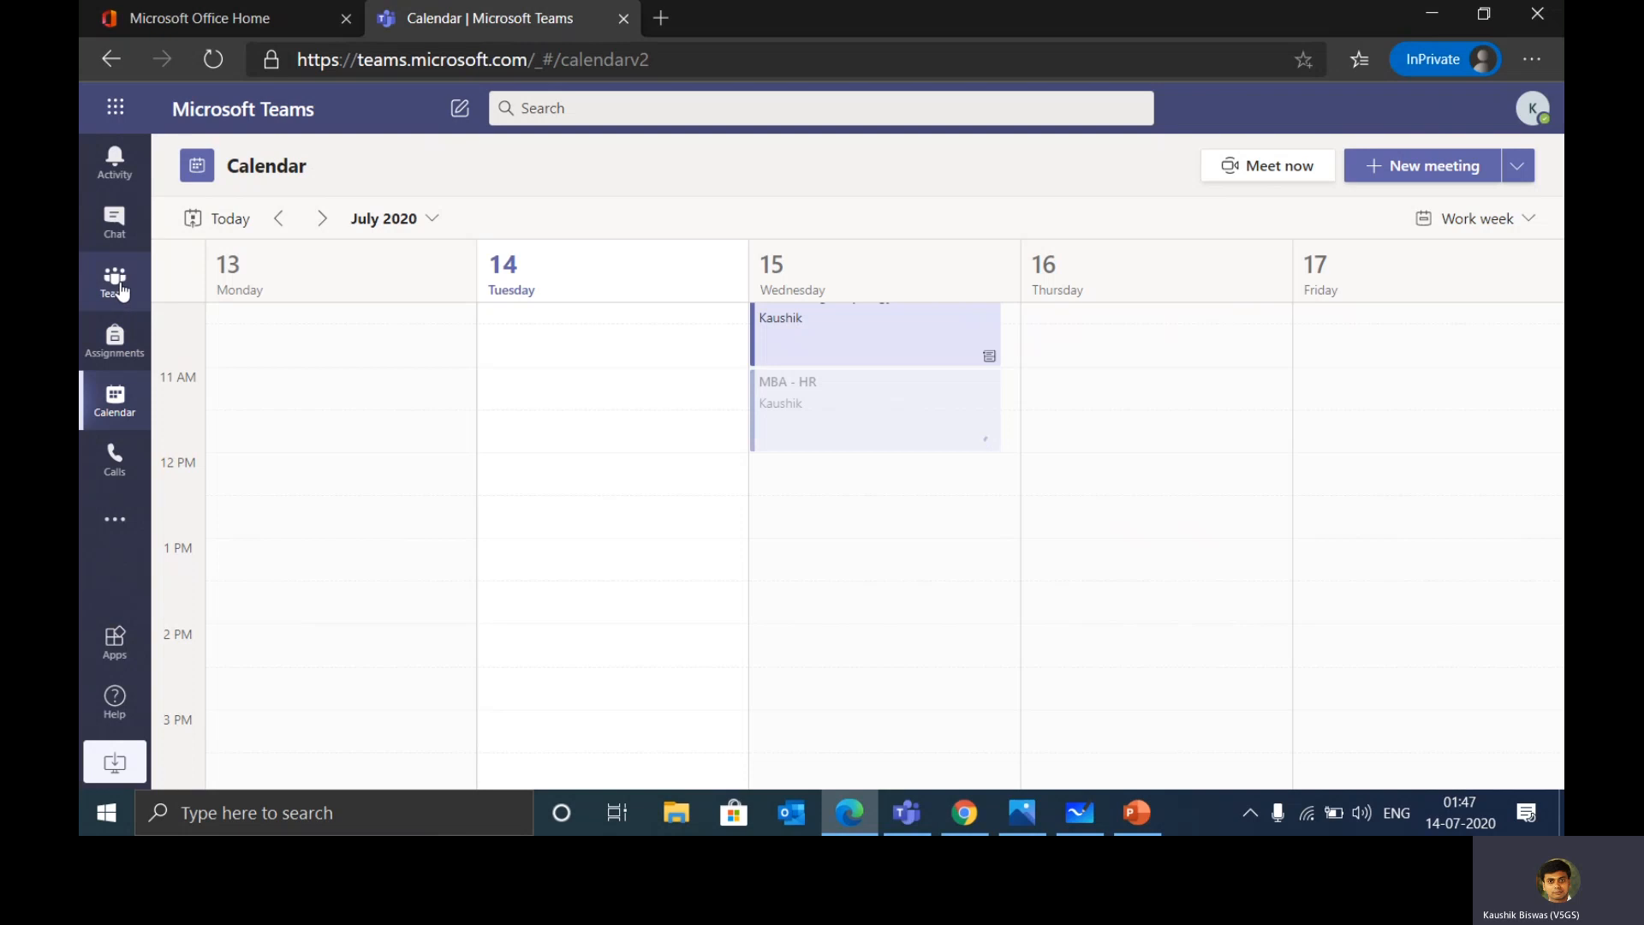
click(115, 280)
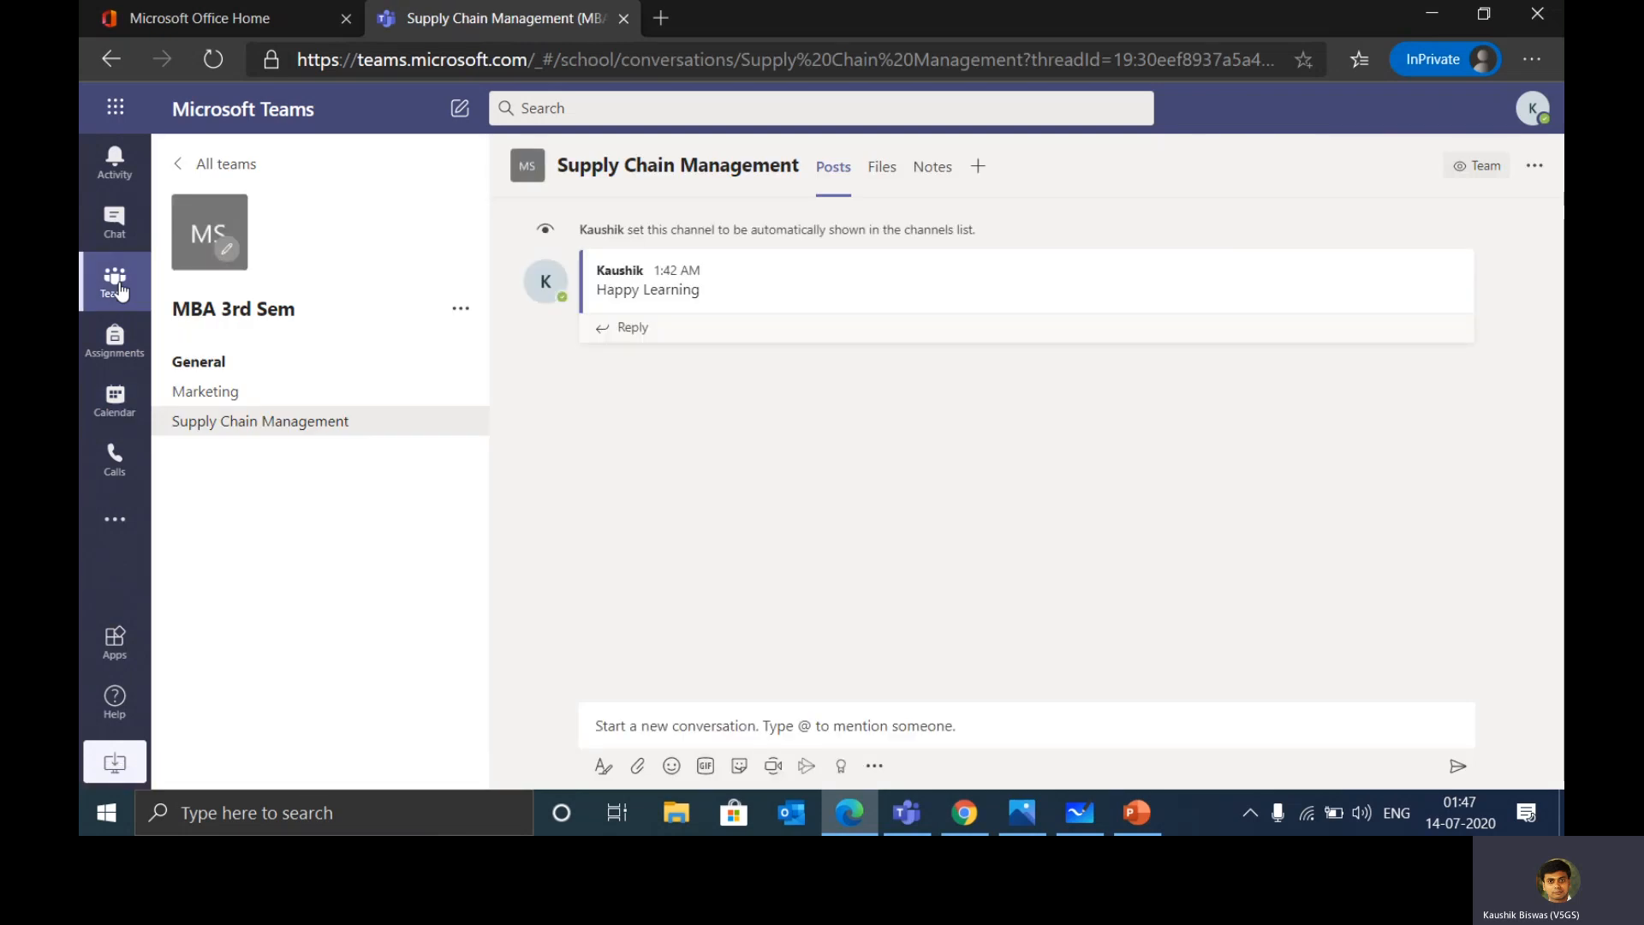
click(221, 392)
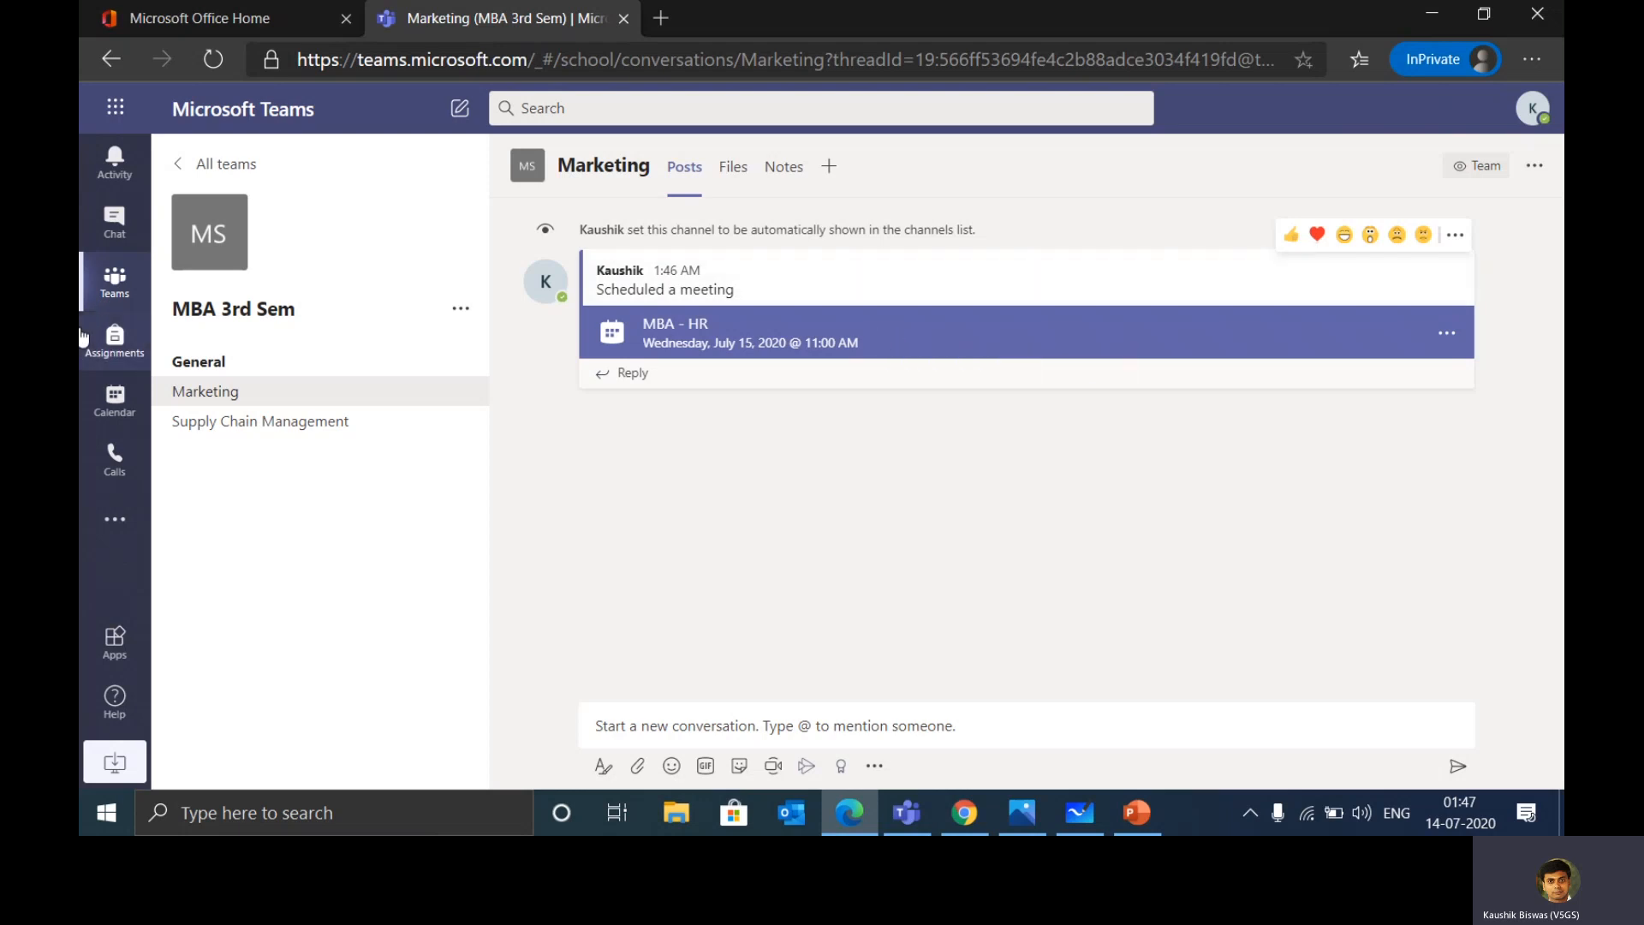
Open the MBA - HR meeting on July 15 from the calendar and bring up its meeting options.
click(117, 397)
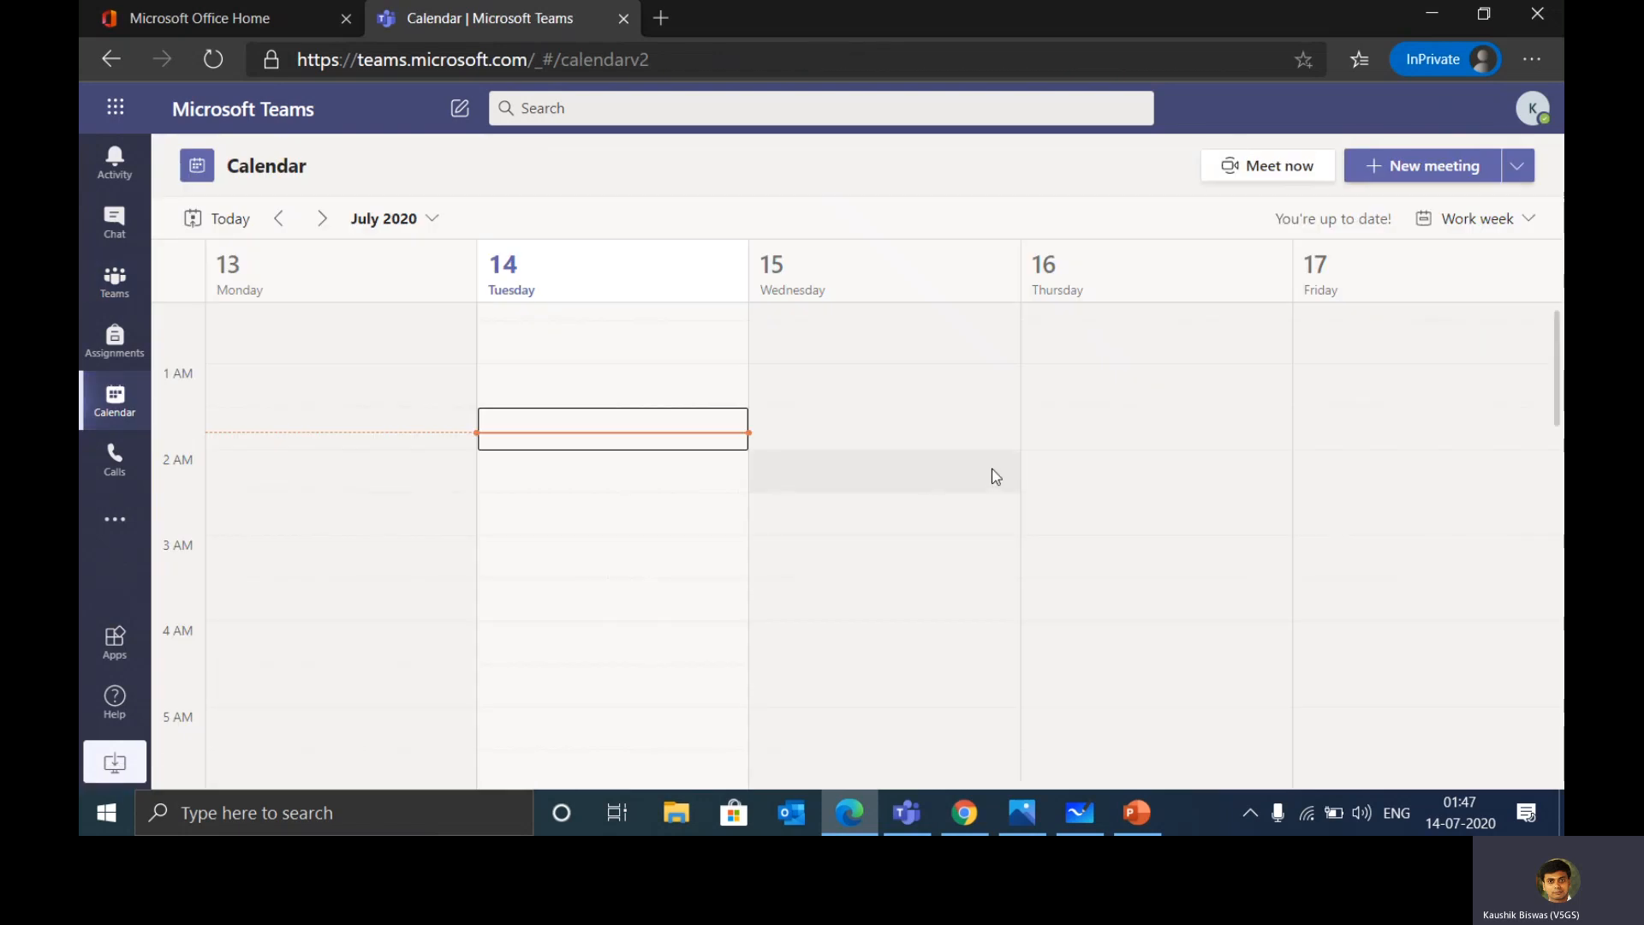
scroll(991, 473, down, 9)
scroll(991, 473, down, 1)
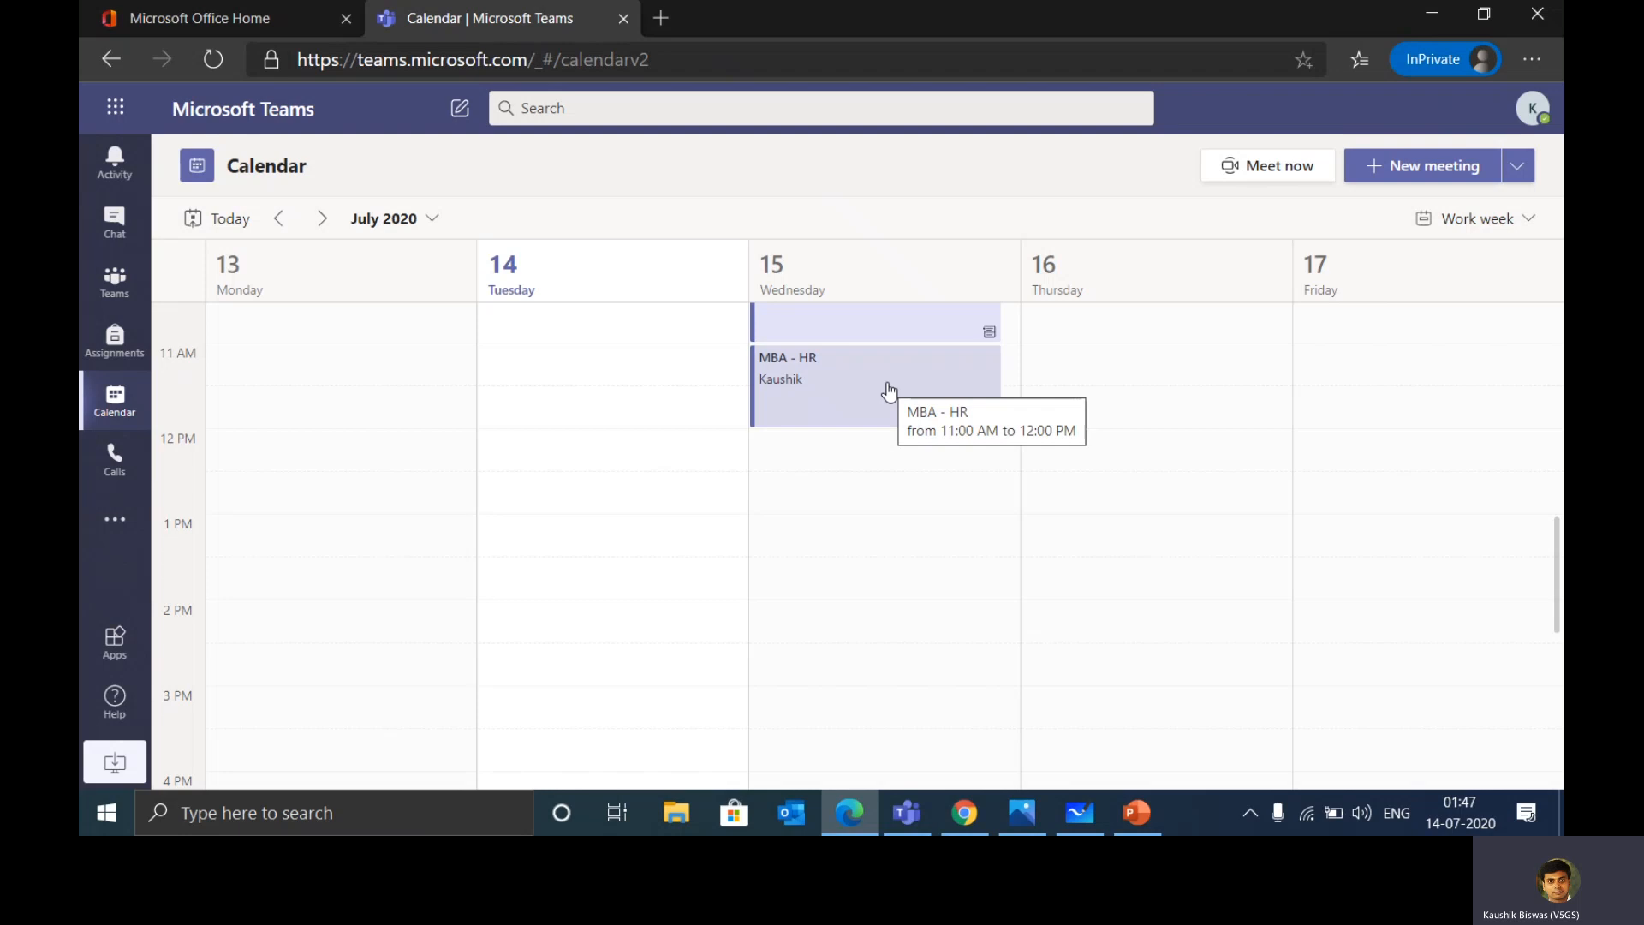
double_click(824, 387)
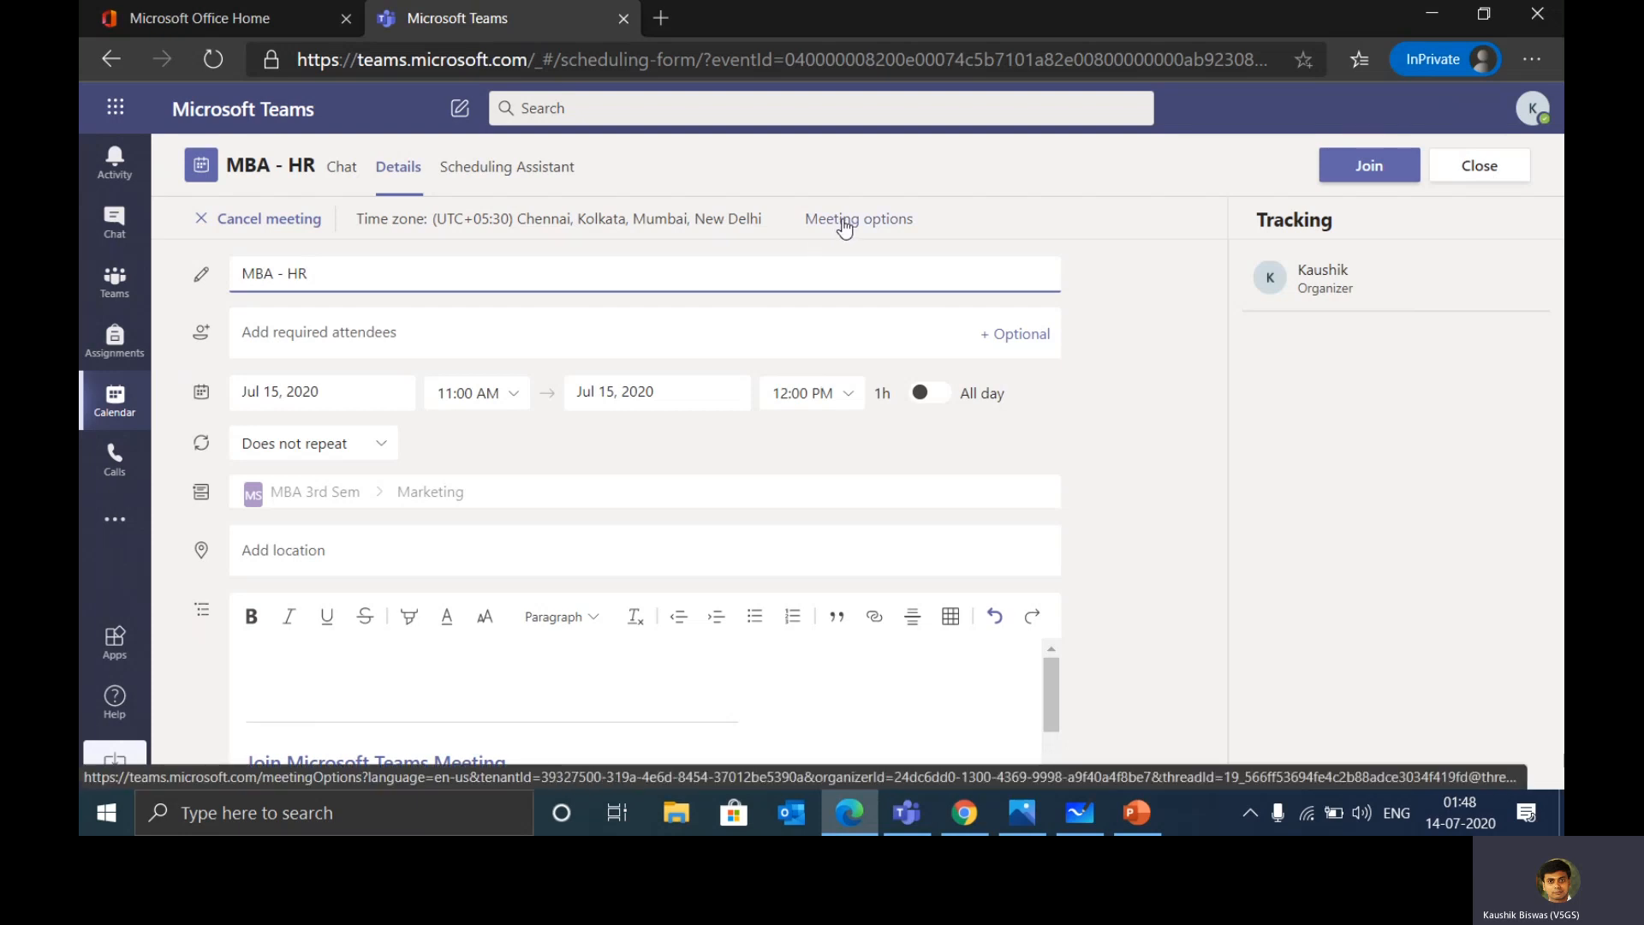
click(841, 220)
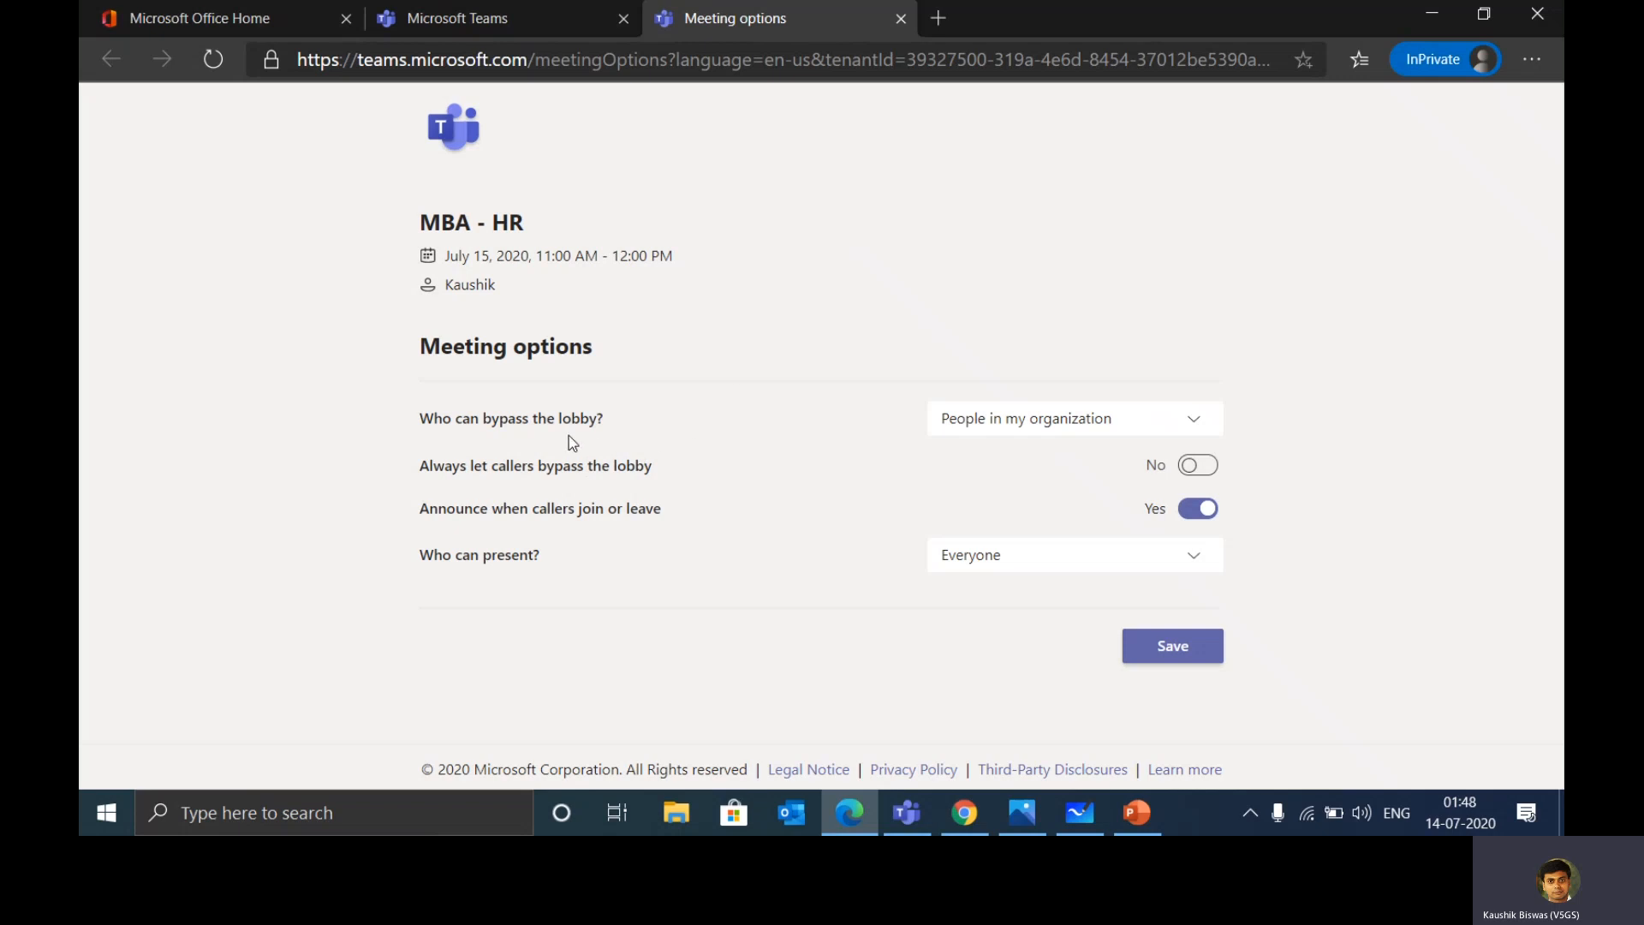
Keep lobby bypass at People in my organization, set who can present to Only me, and save the meeting options.
click(974, 425)
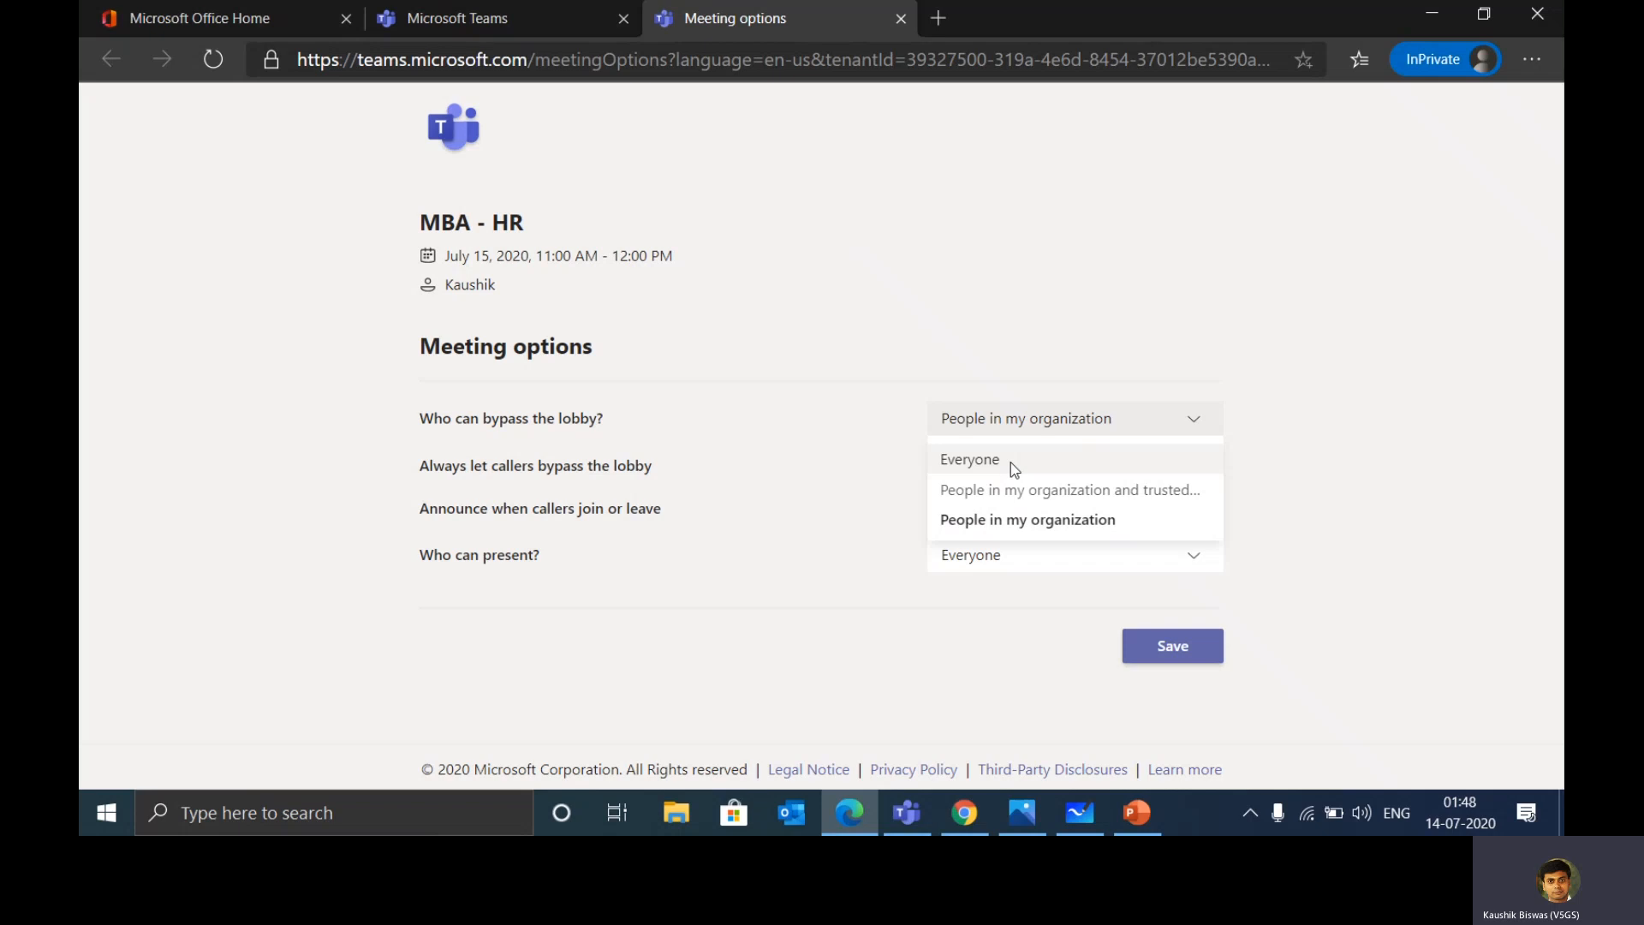
click(1011, 524)
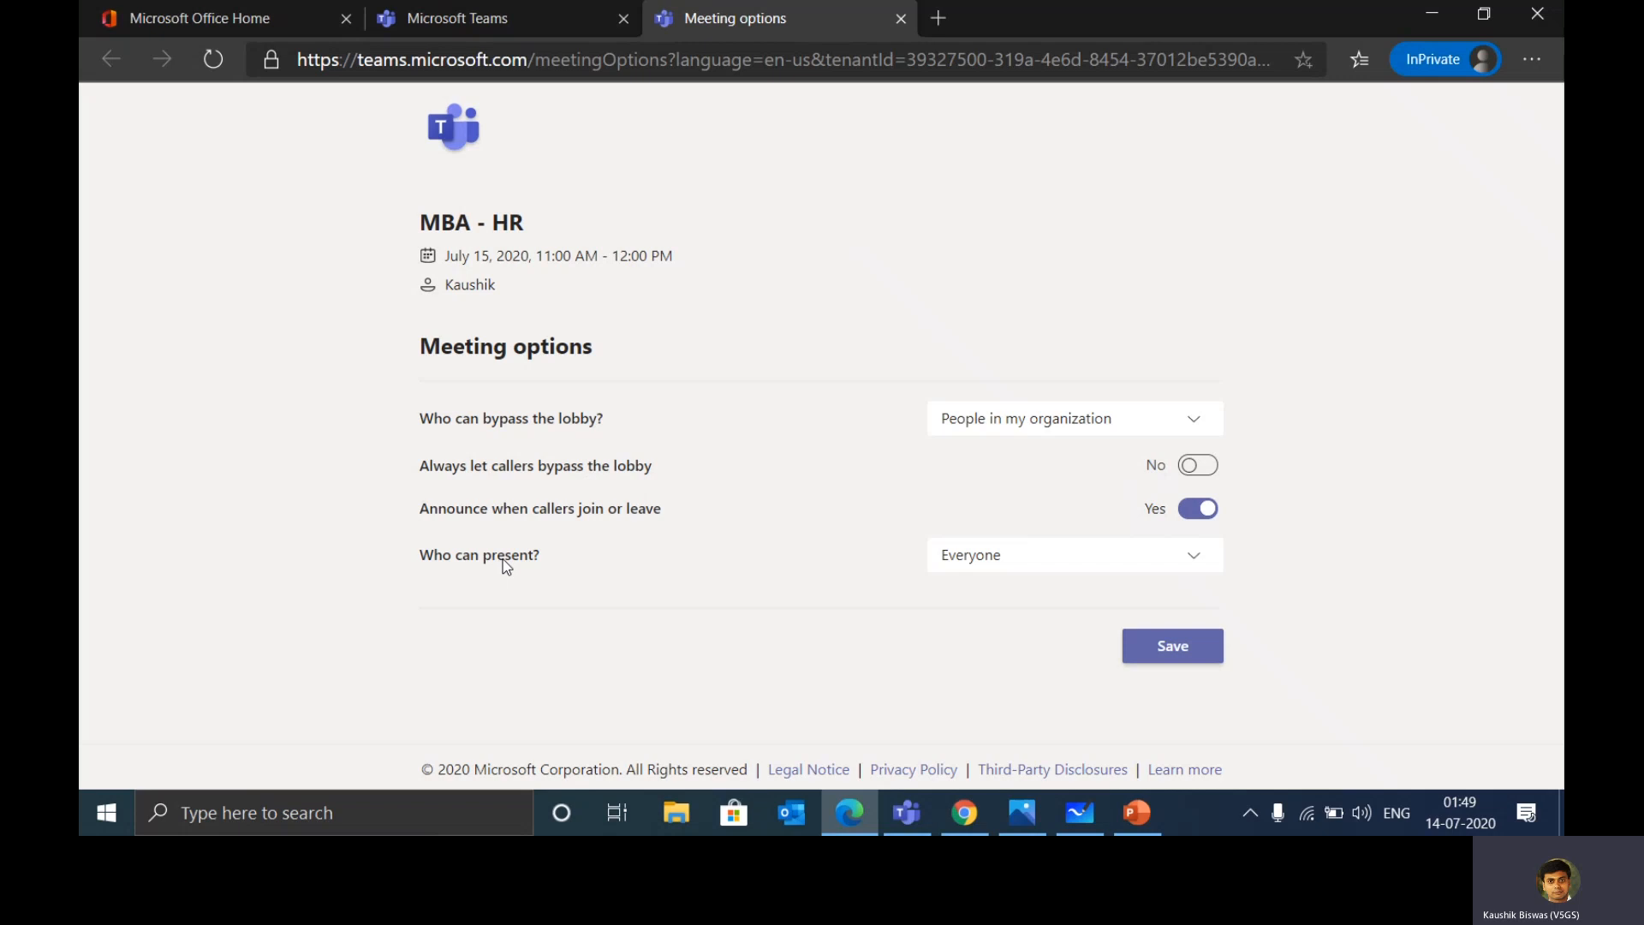
click(1197, 564)
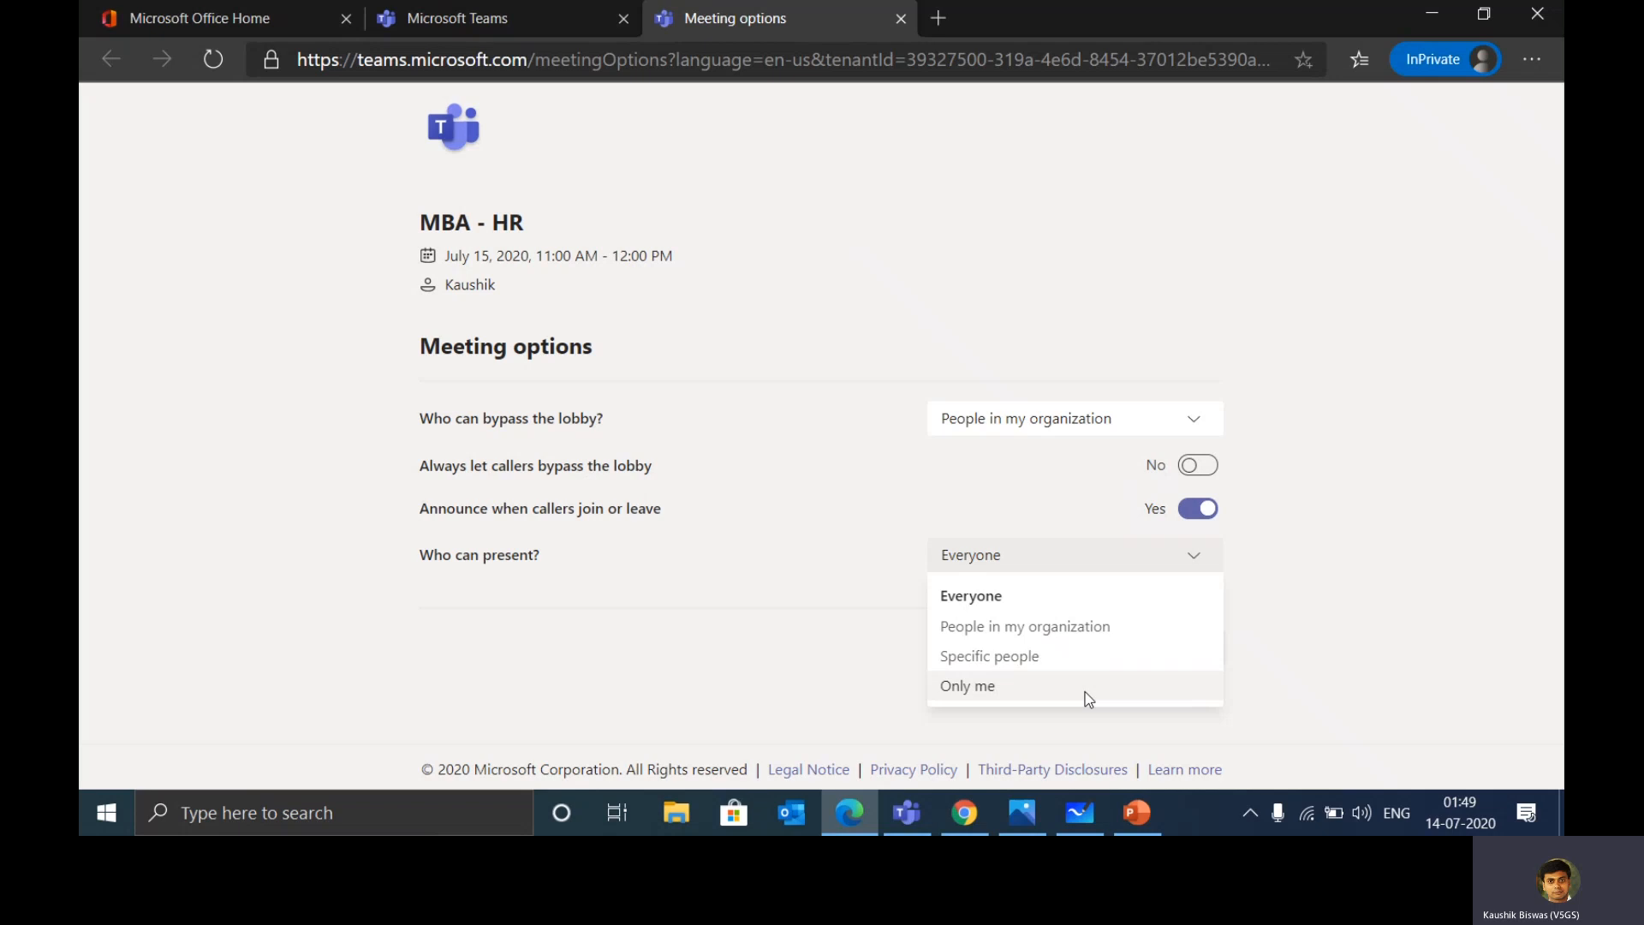
click(1086, 695)
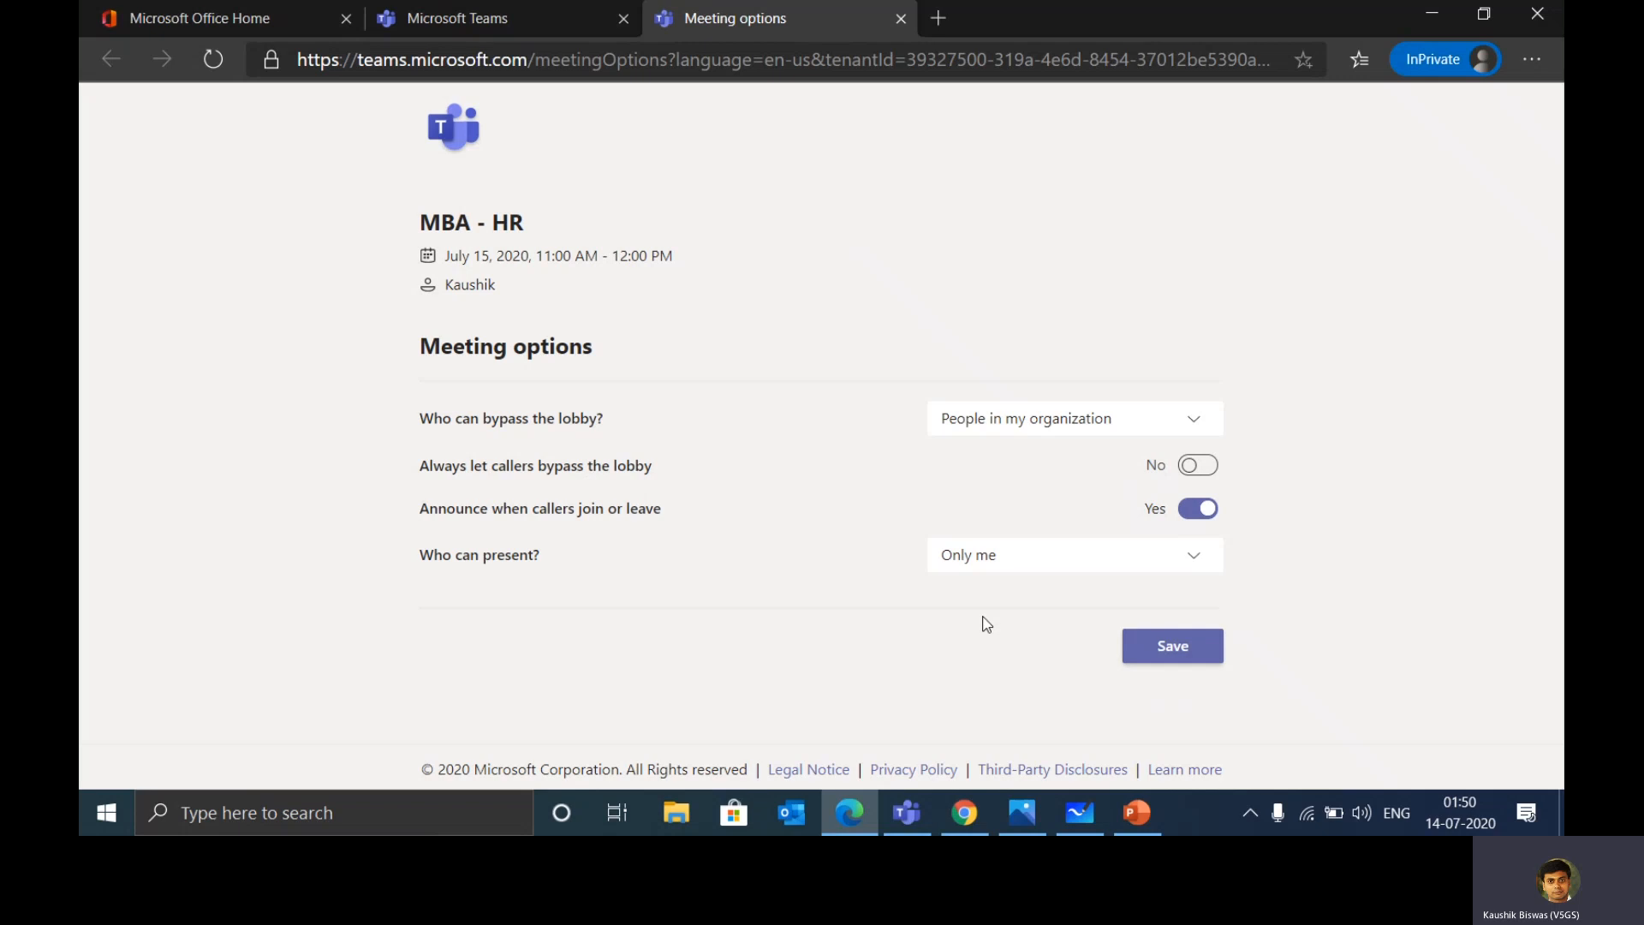
click(1182, 651)
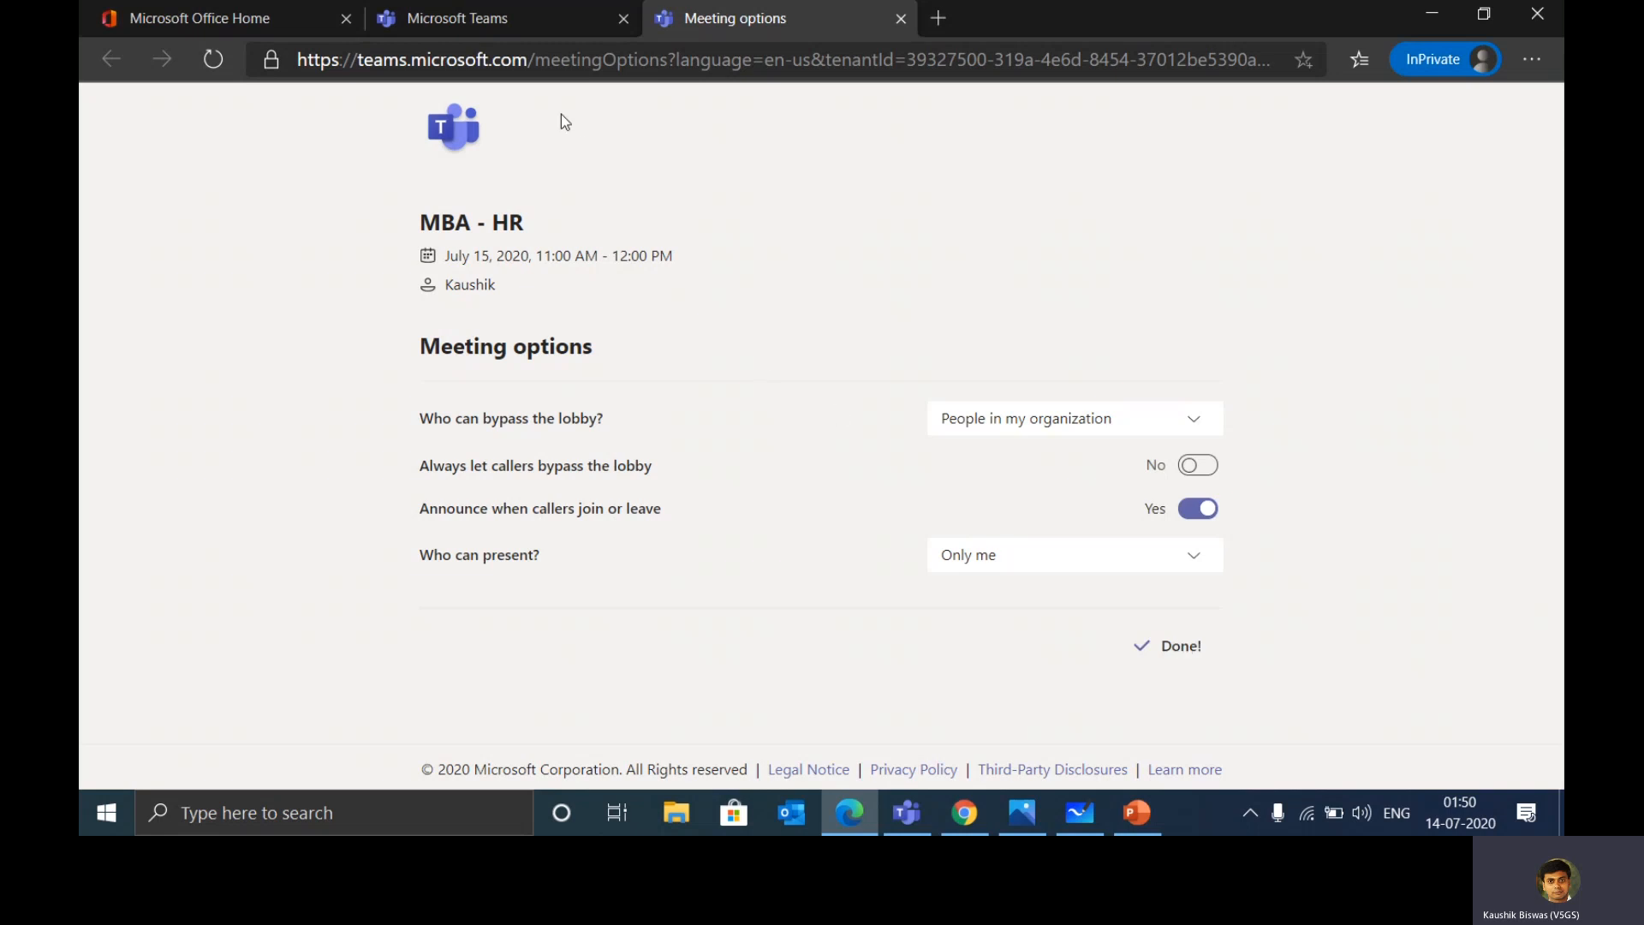
Switch to the running meeting in the Teams desktop app and review its participants list and meeting chat.
click(525, 17)
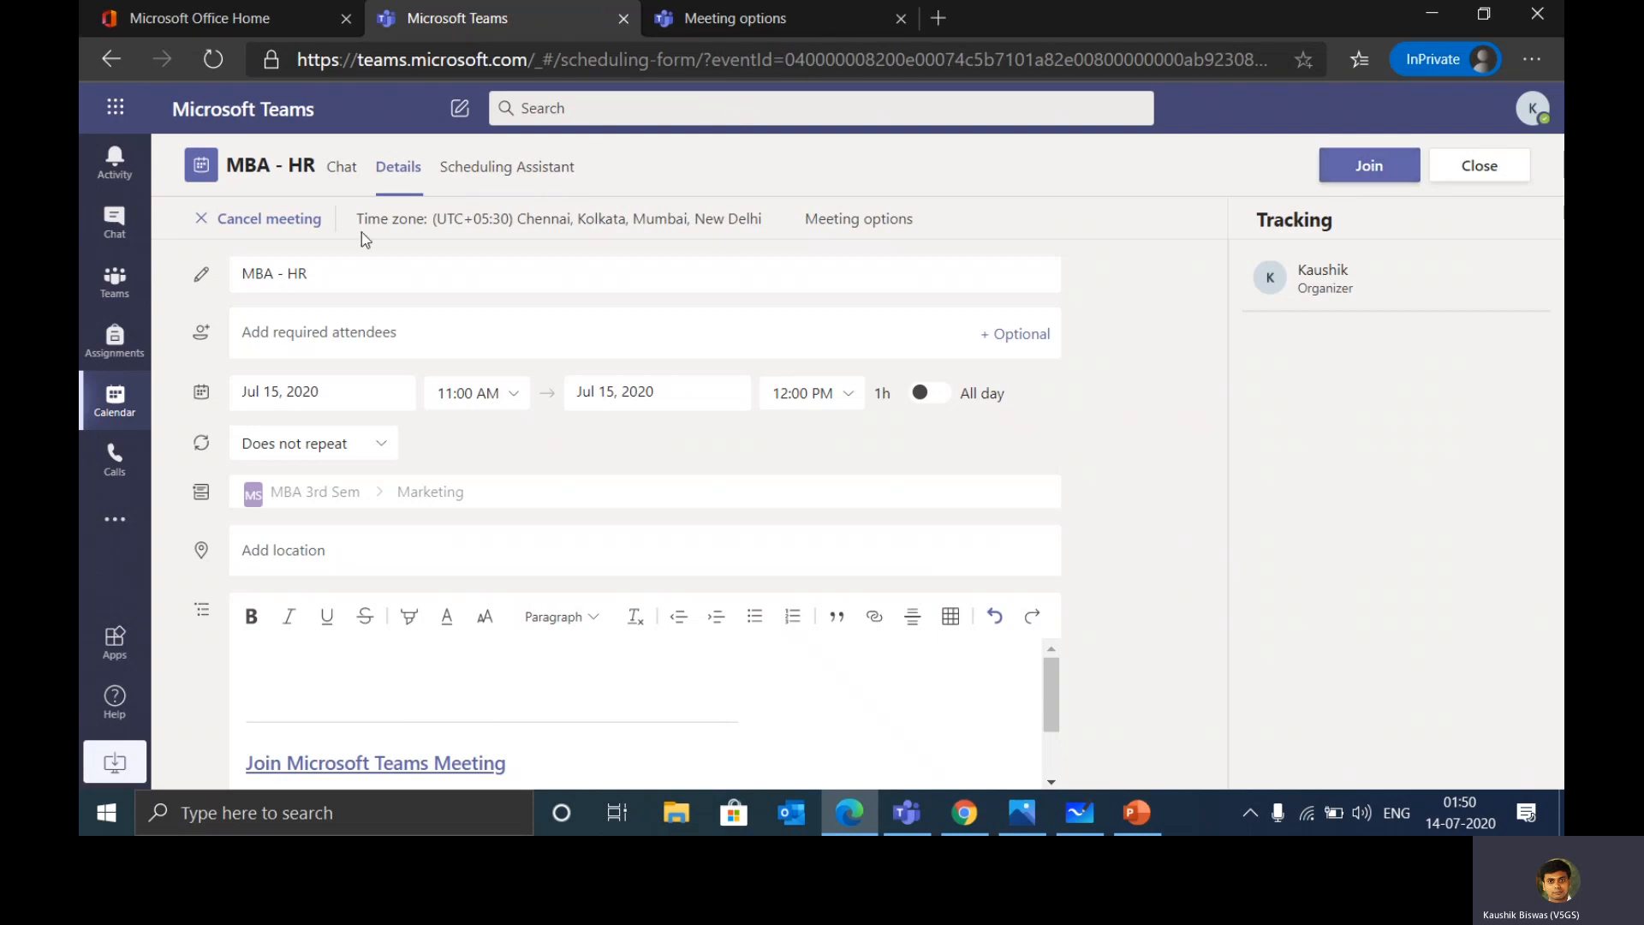
click(114, 284)
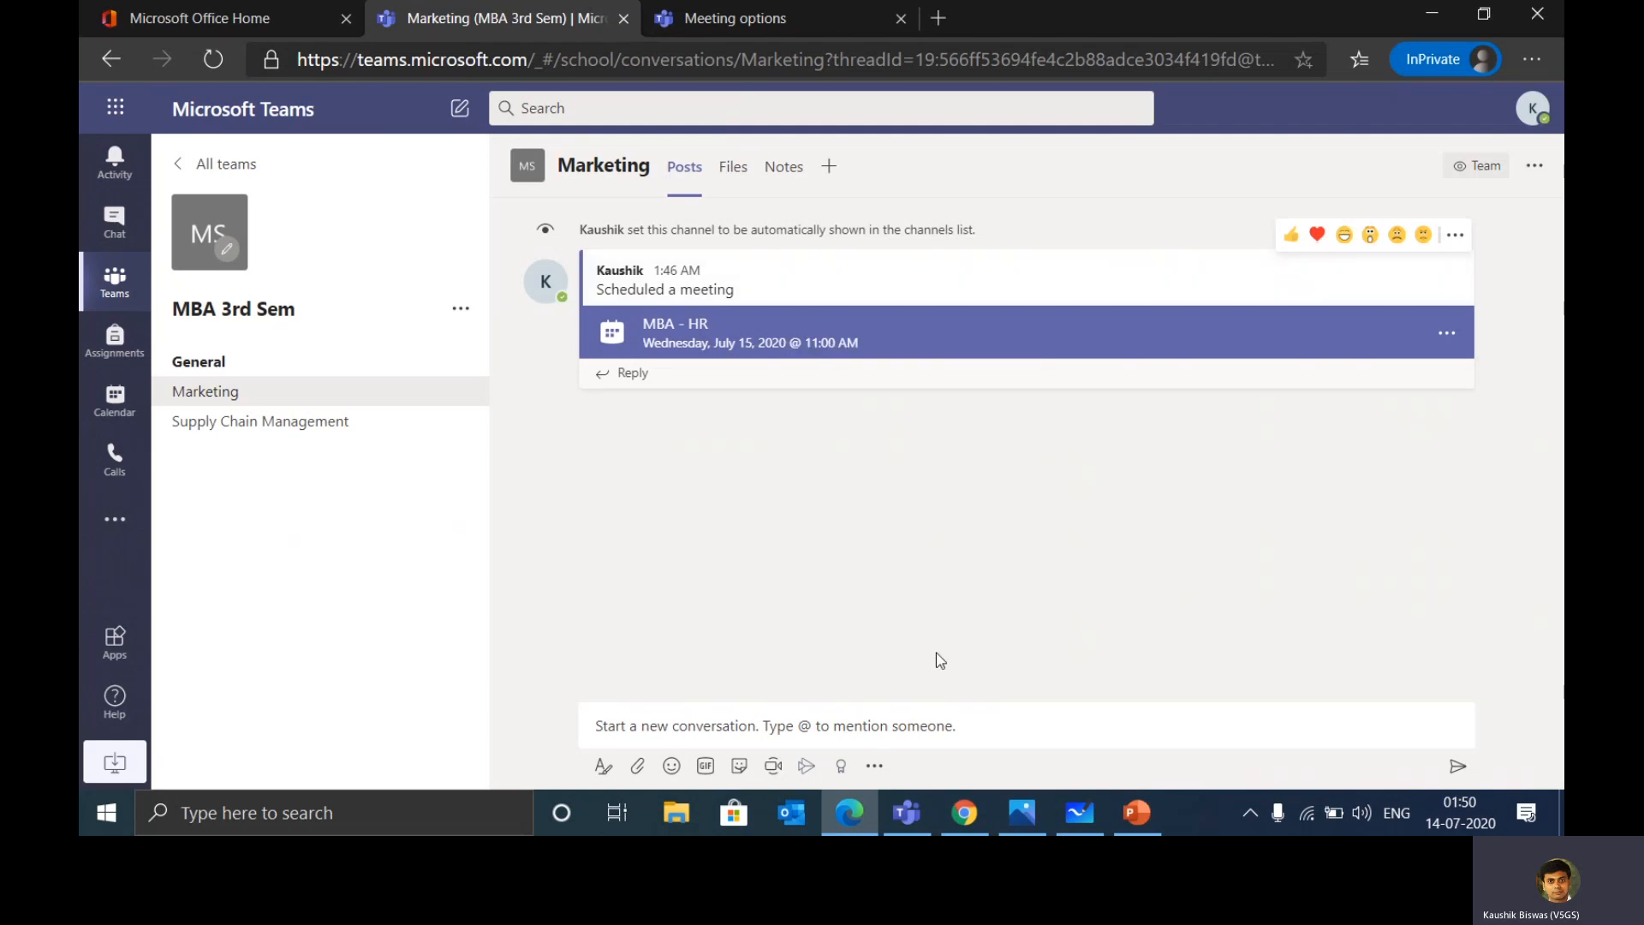
click(918, 801)
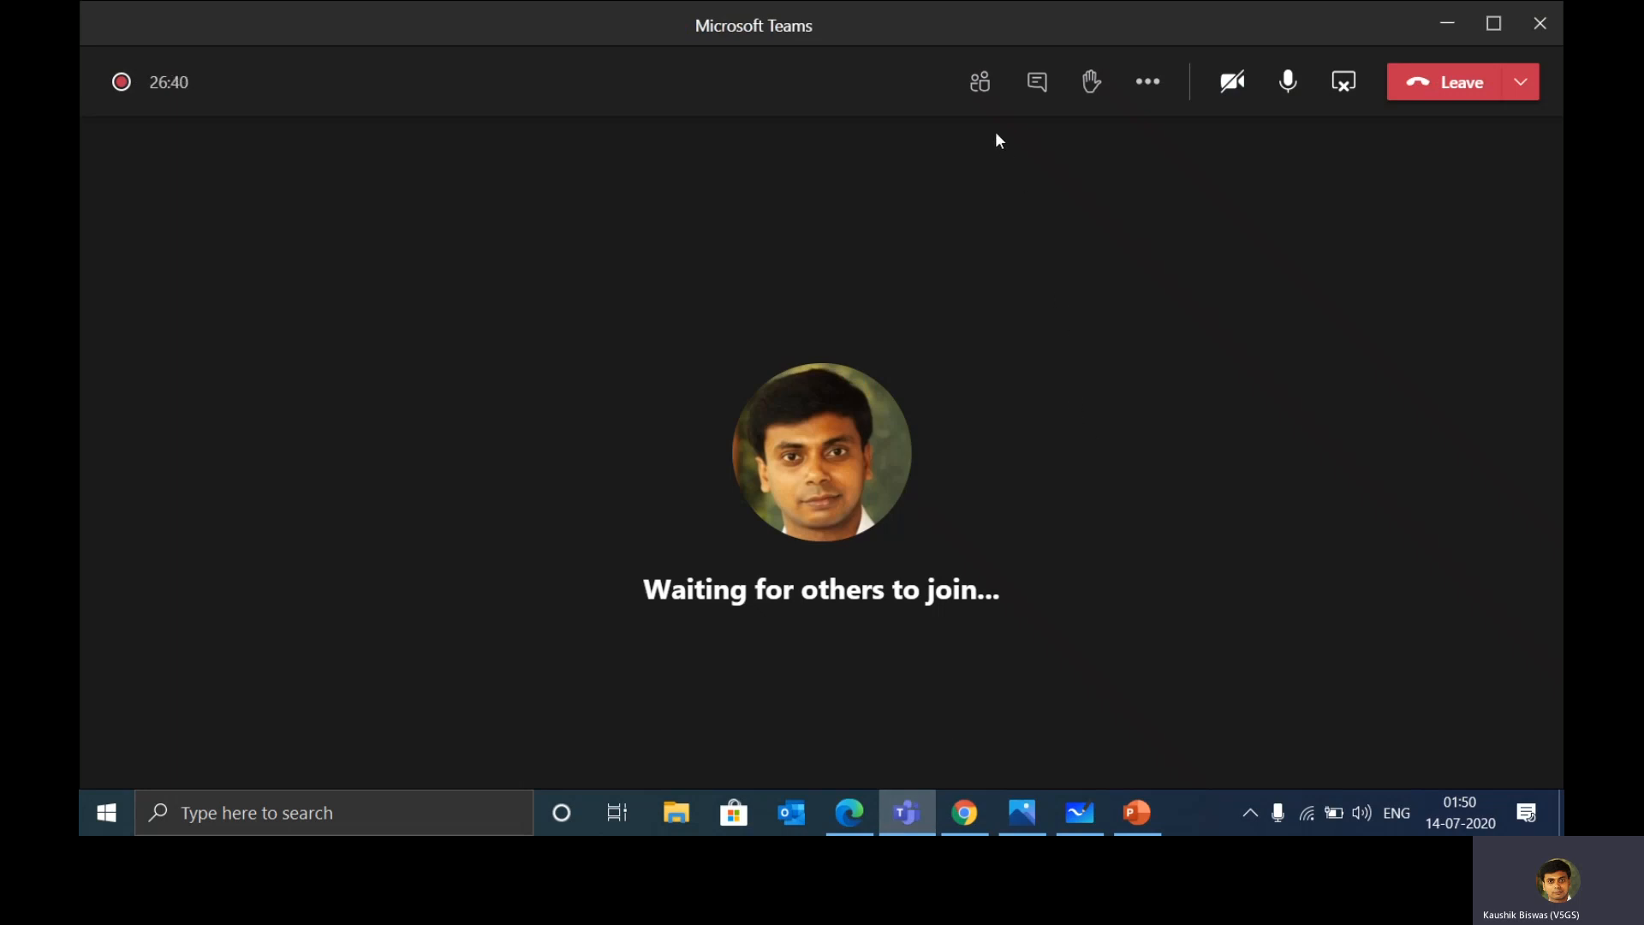
click(980, 86)
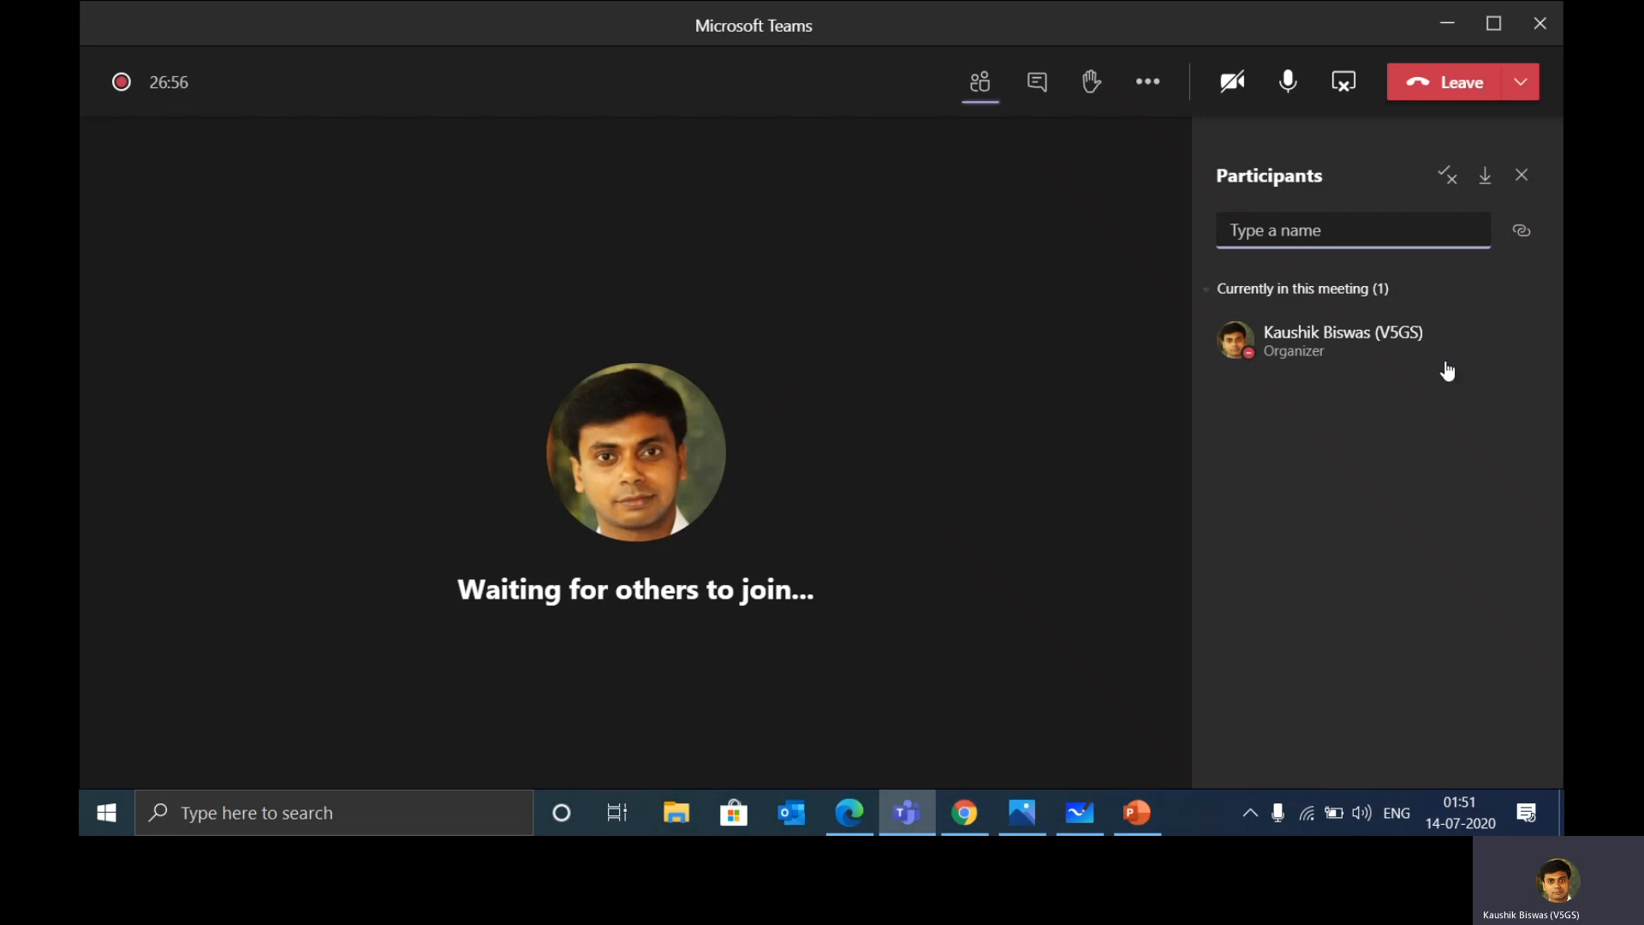
click(1521, 180)
click(1053, 95)
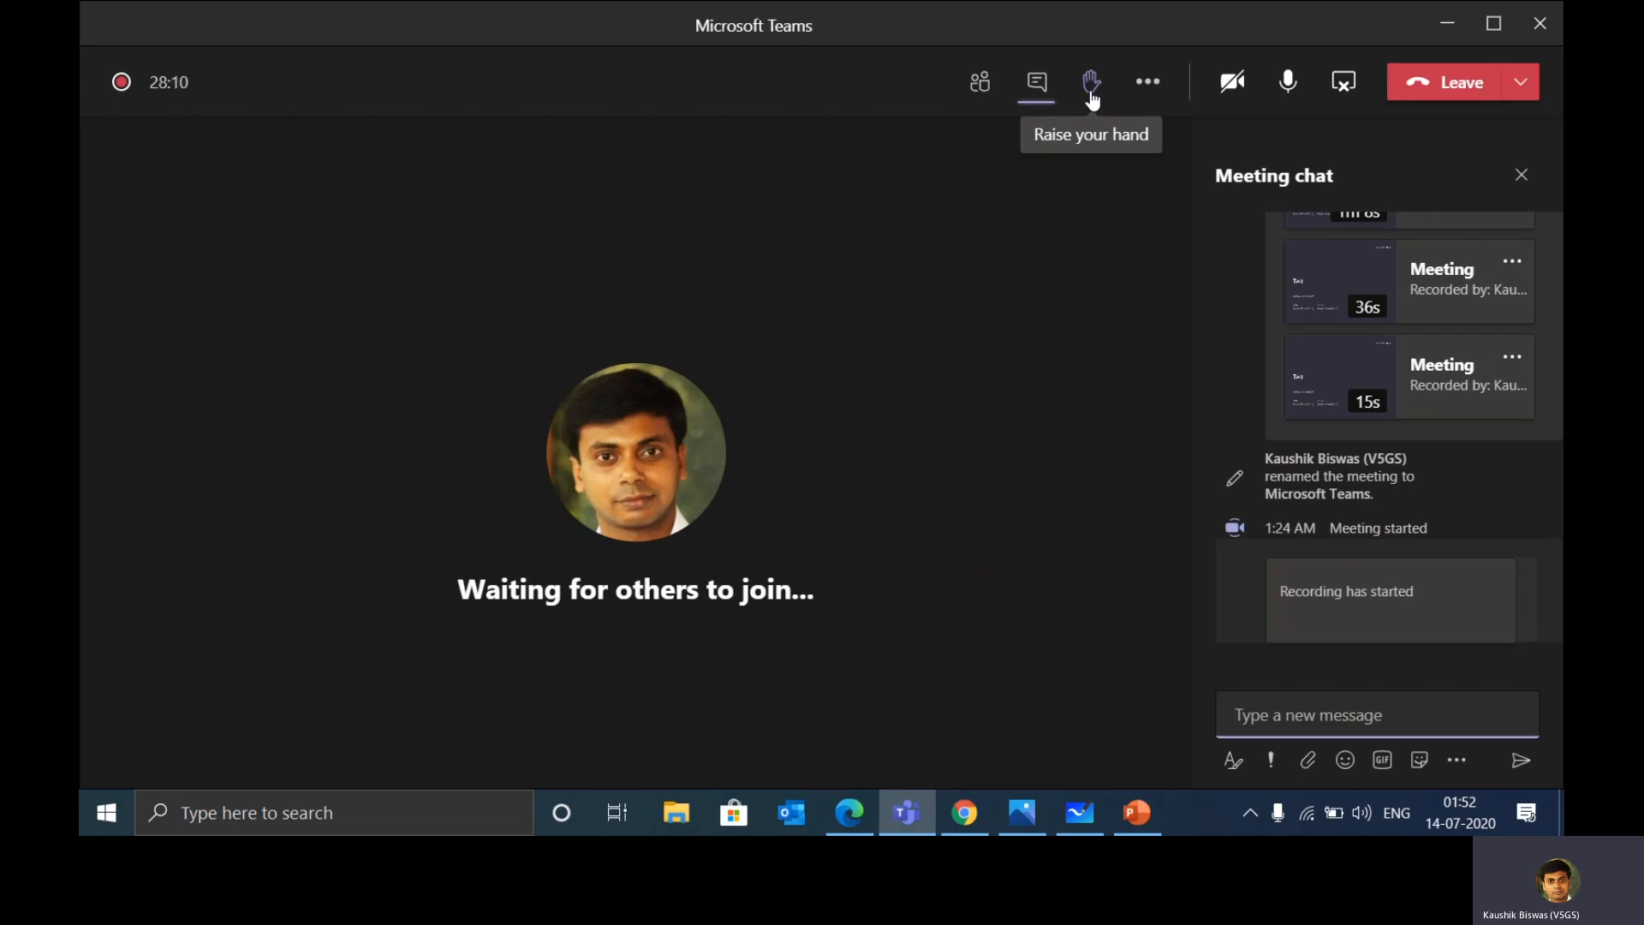
click(1520, 175)
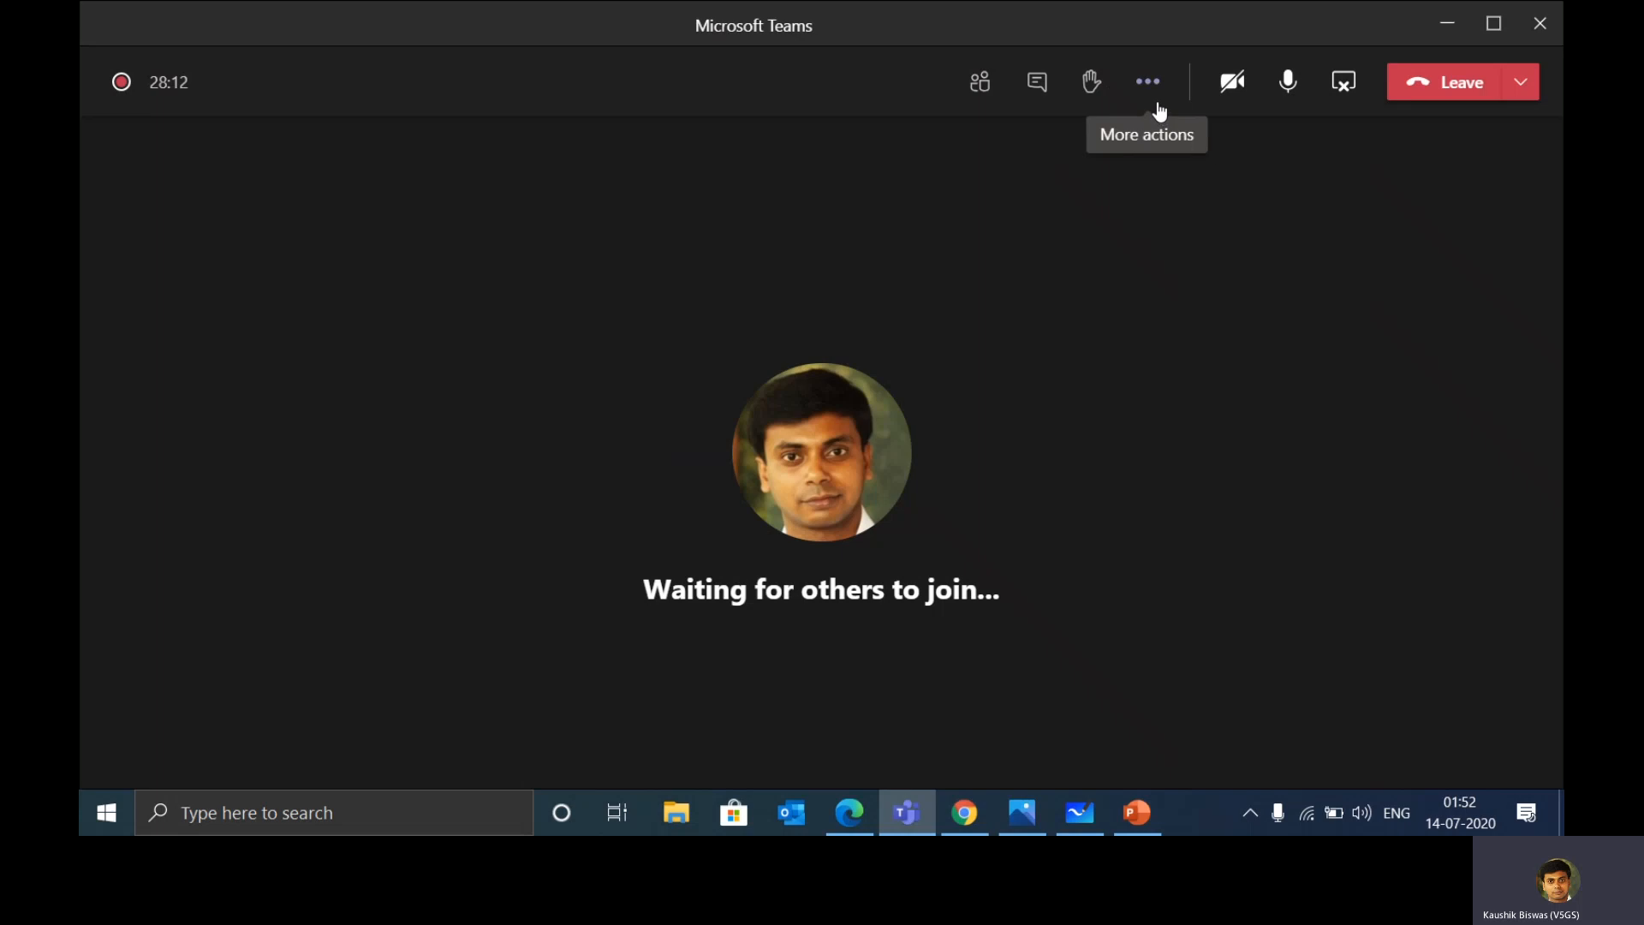
Look through the background effects available for the meeting video and close them without applying any.
click(1149, 86)
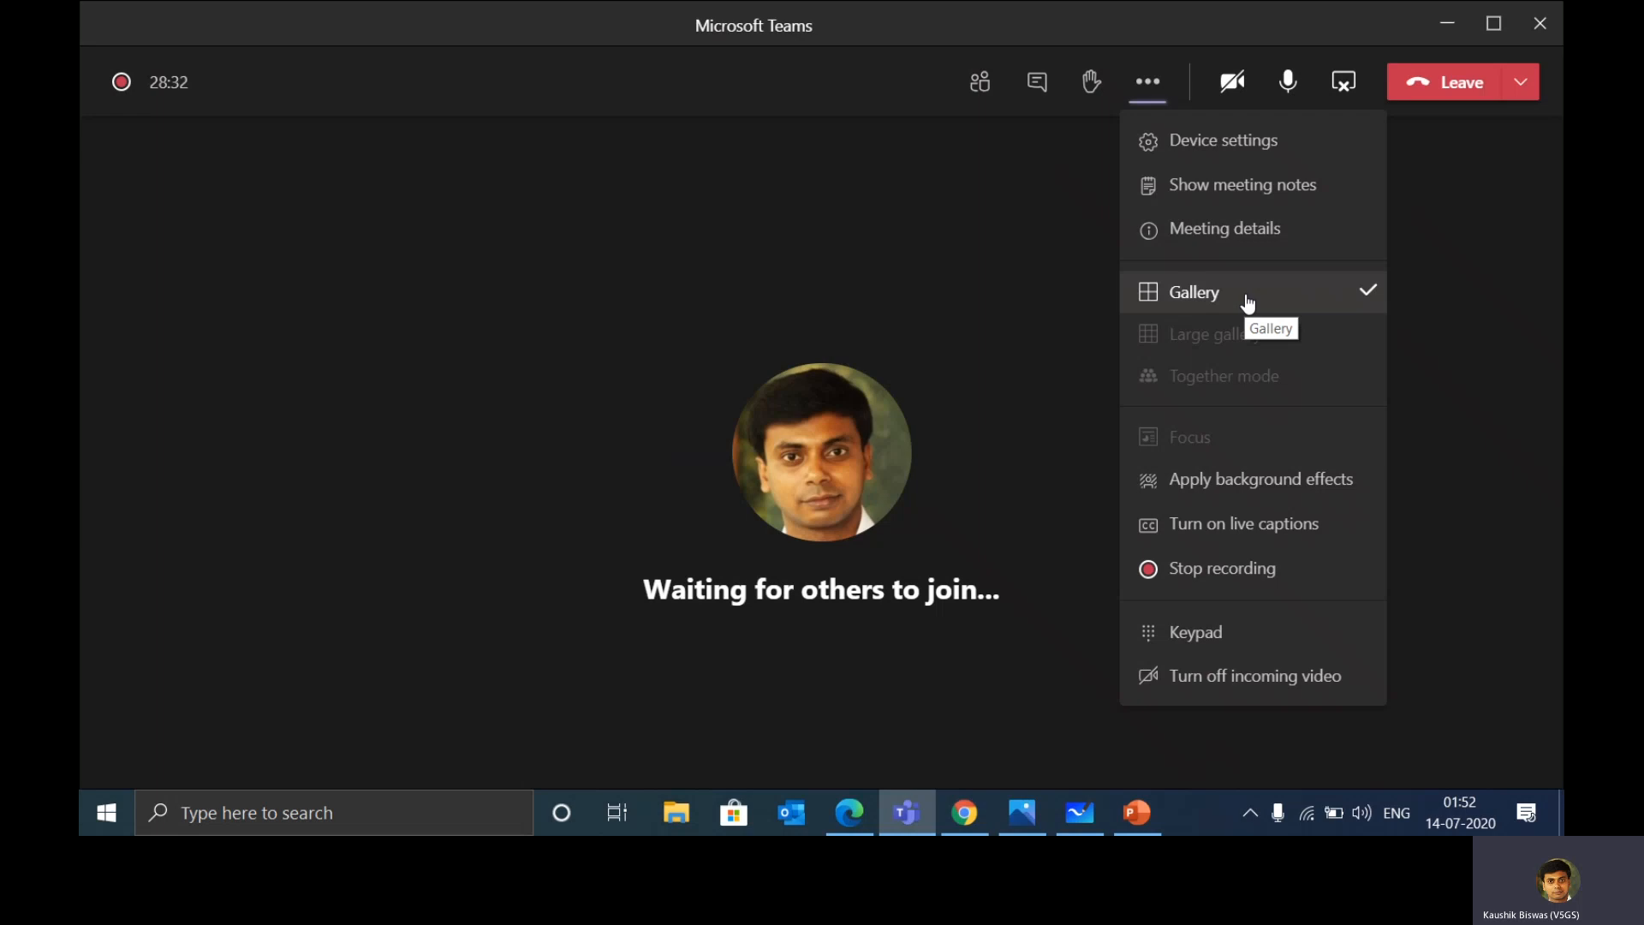
click(1260, 484)
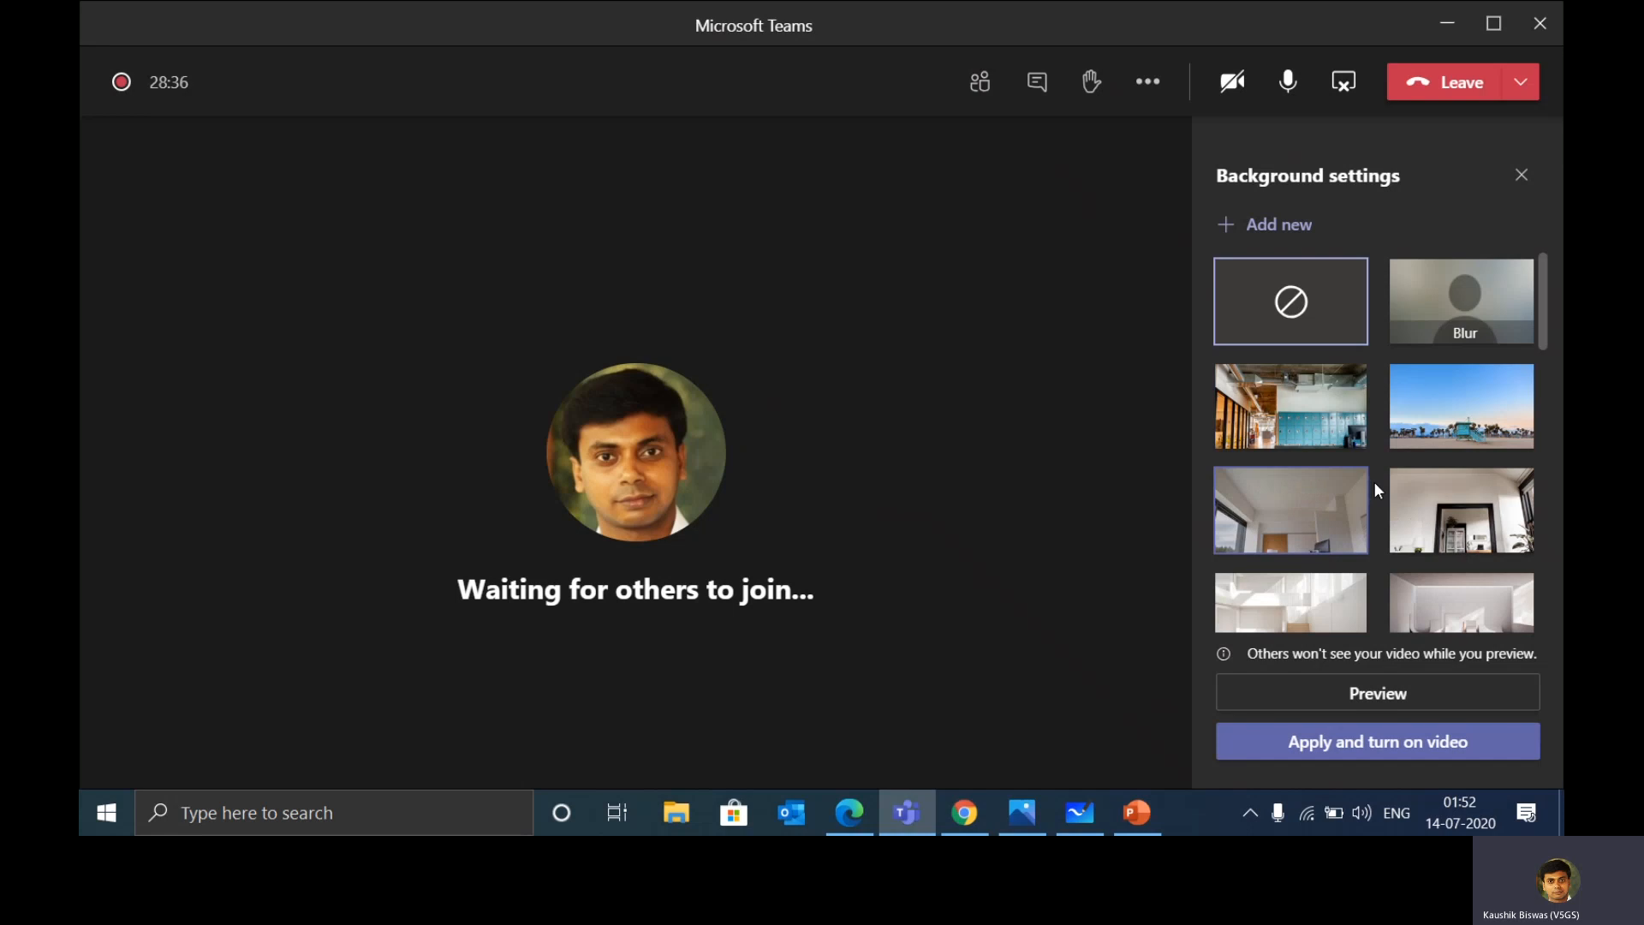
scroll(1373, 482, down, 3)
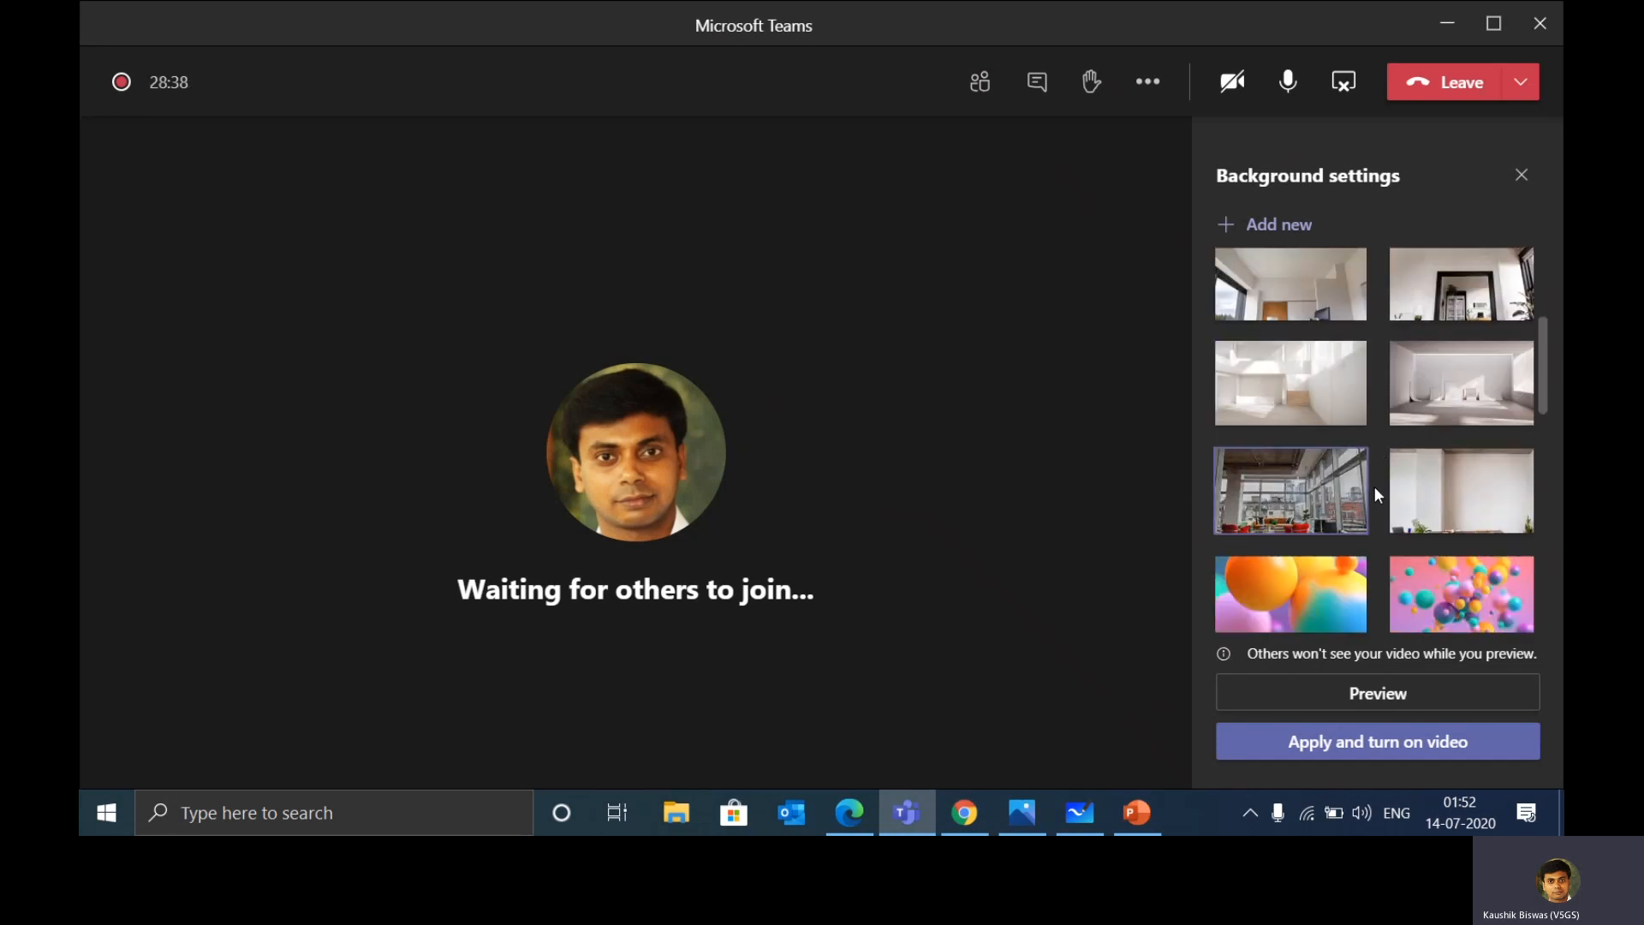
scroll(1374, 490, down, 3)
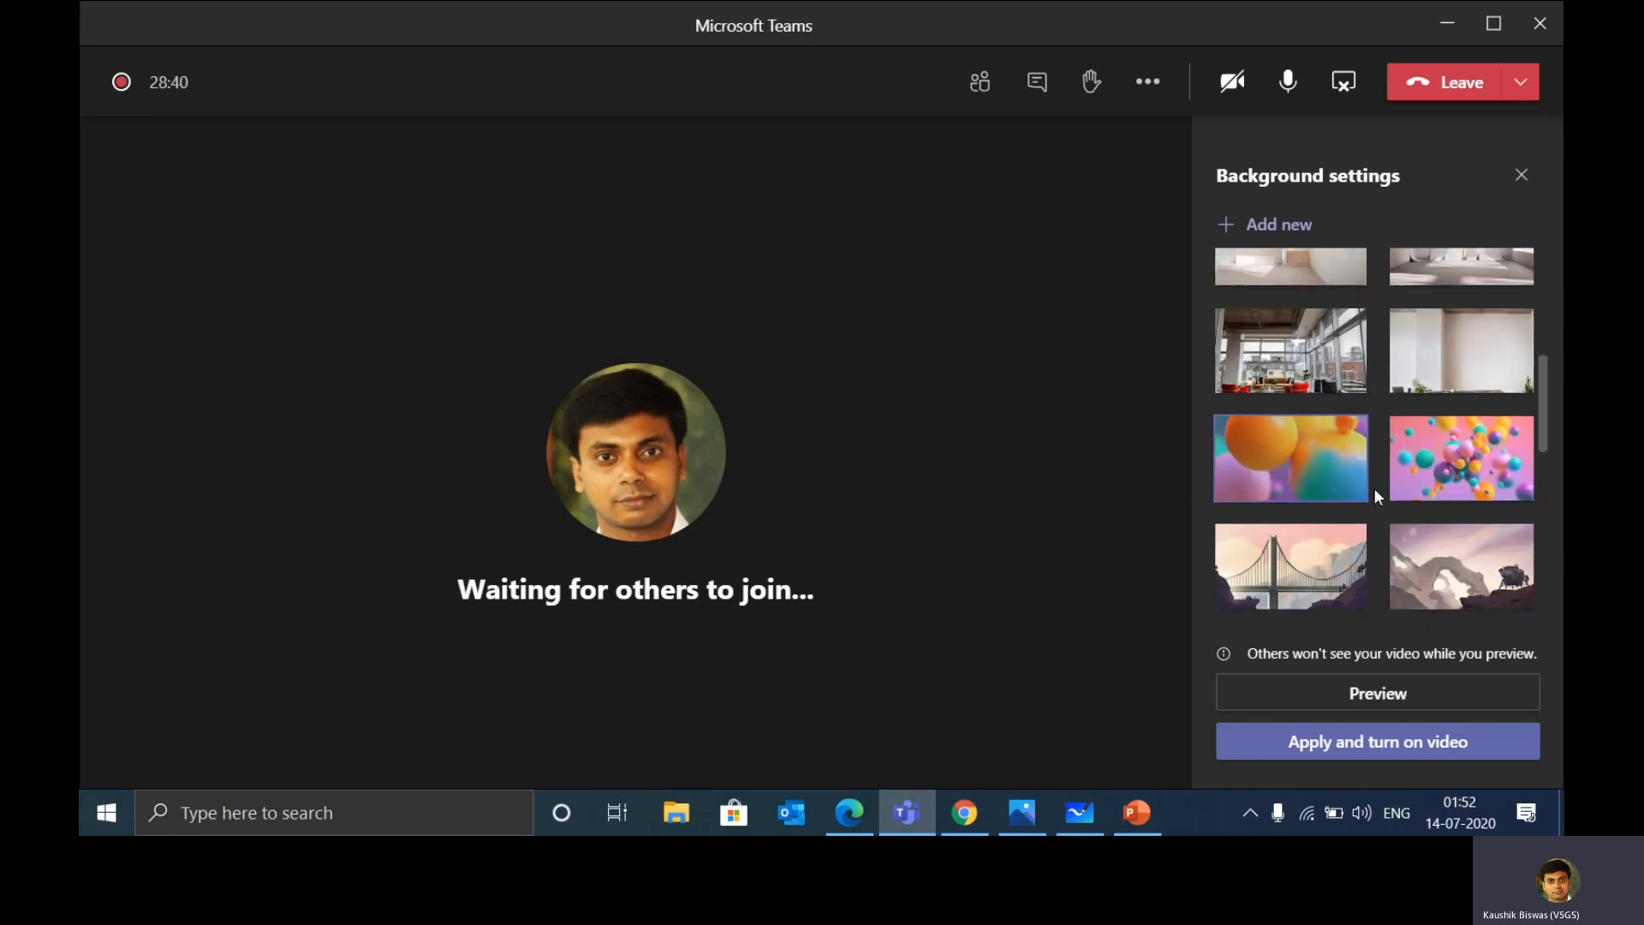
scroll(1375, 490, down, 2)
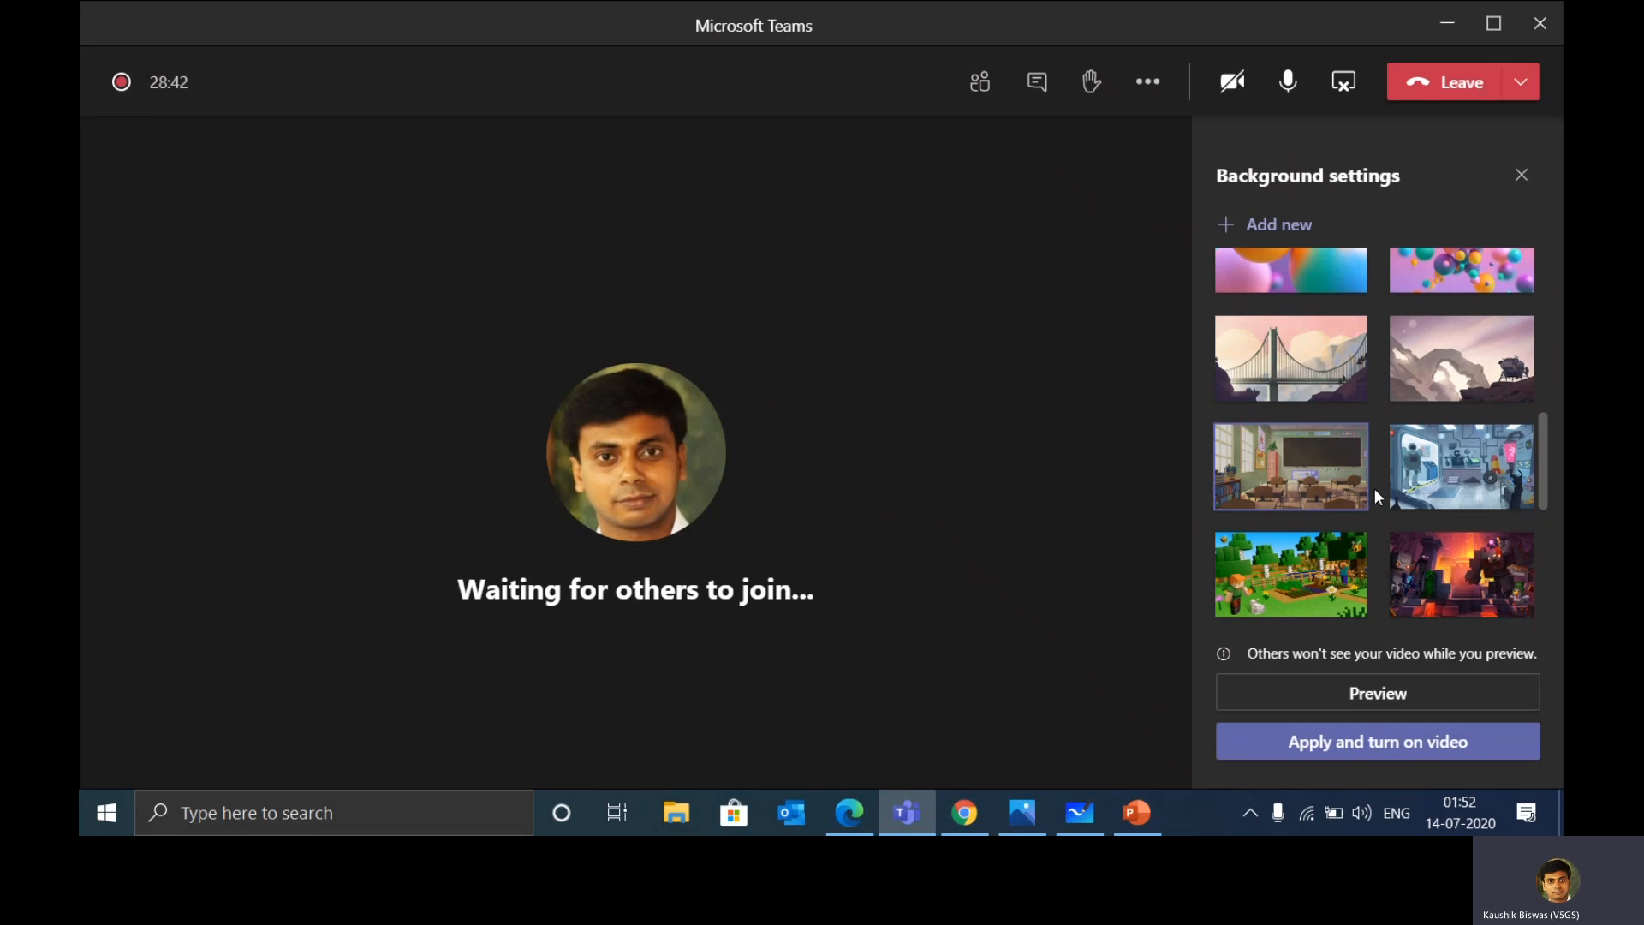
scroll(1374, 488, up, 4)
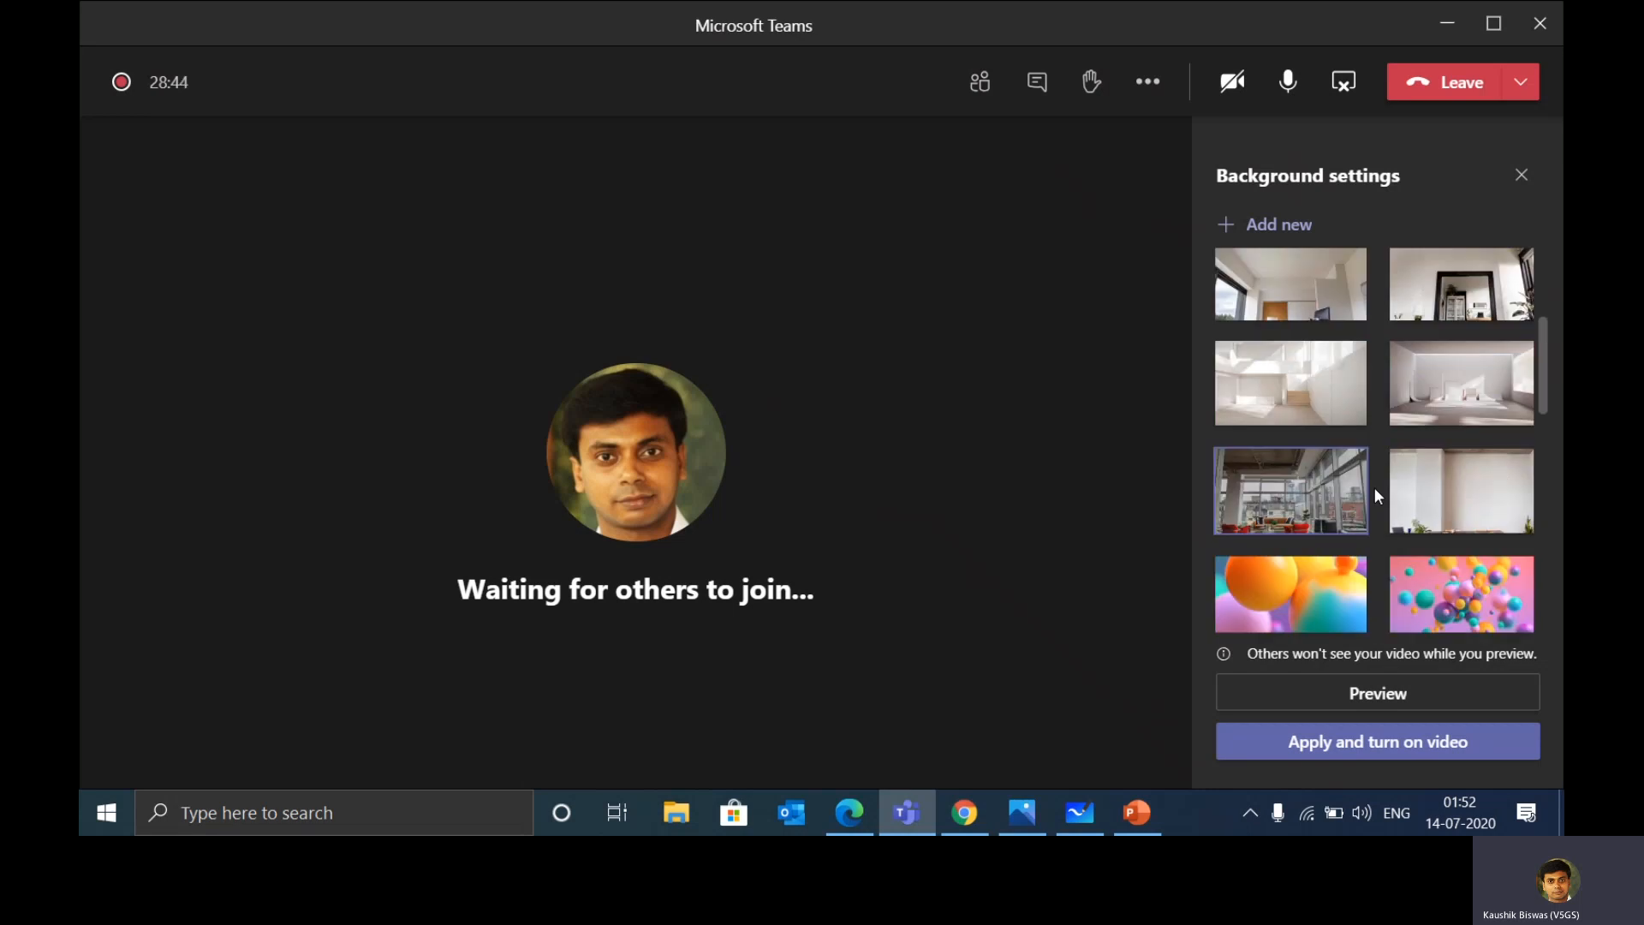
scroll(1374, 486, up, 3)
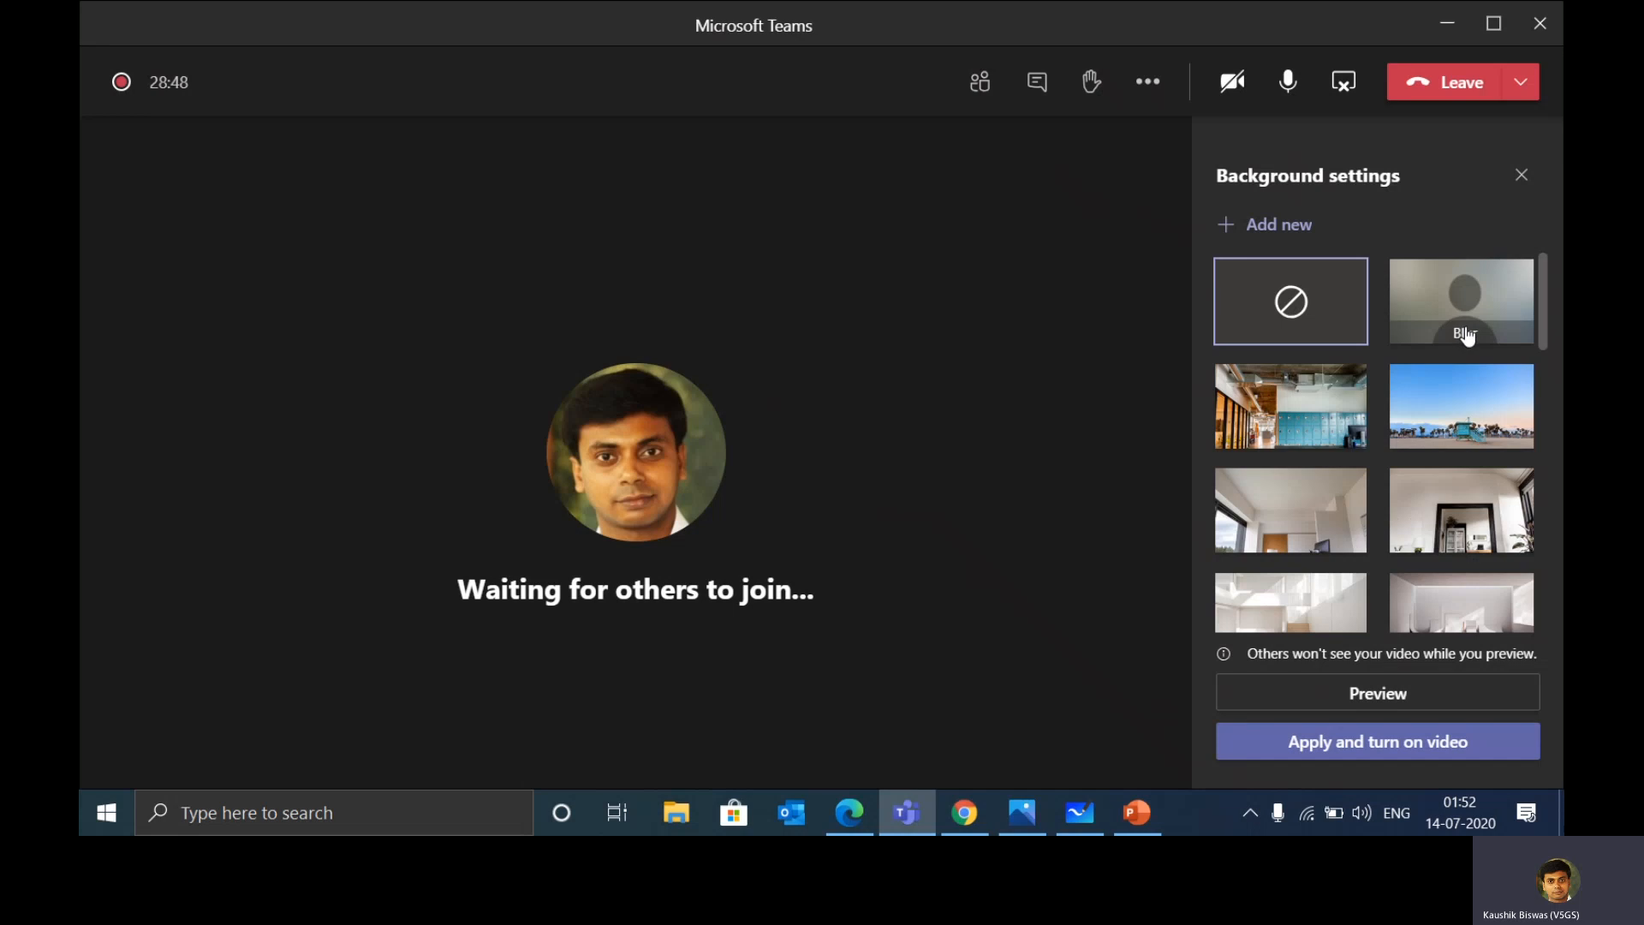
click(1522, 174)
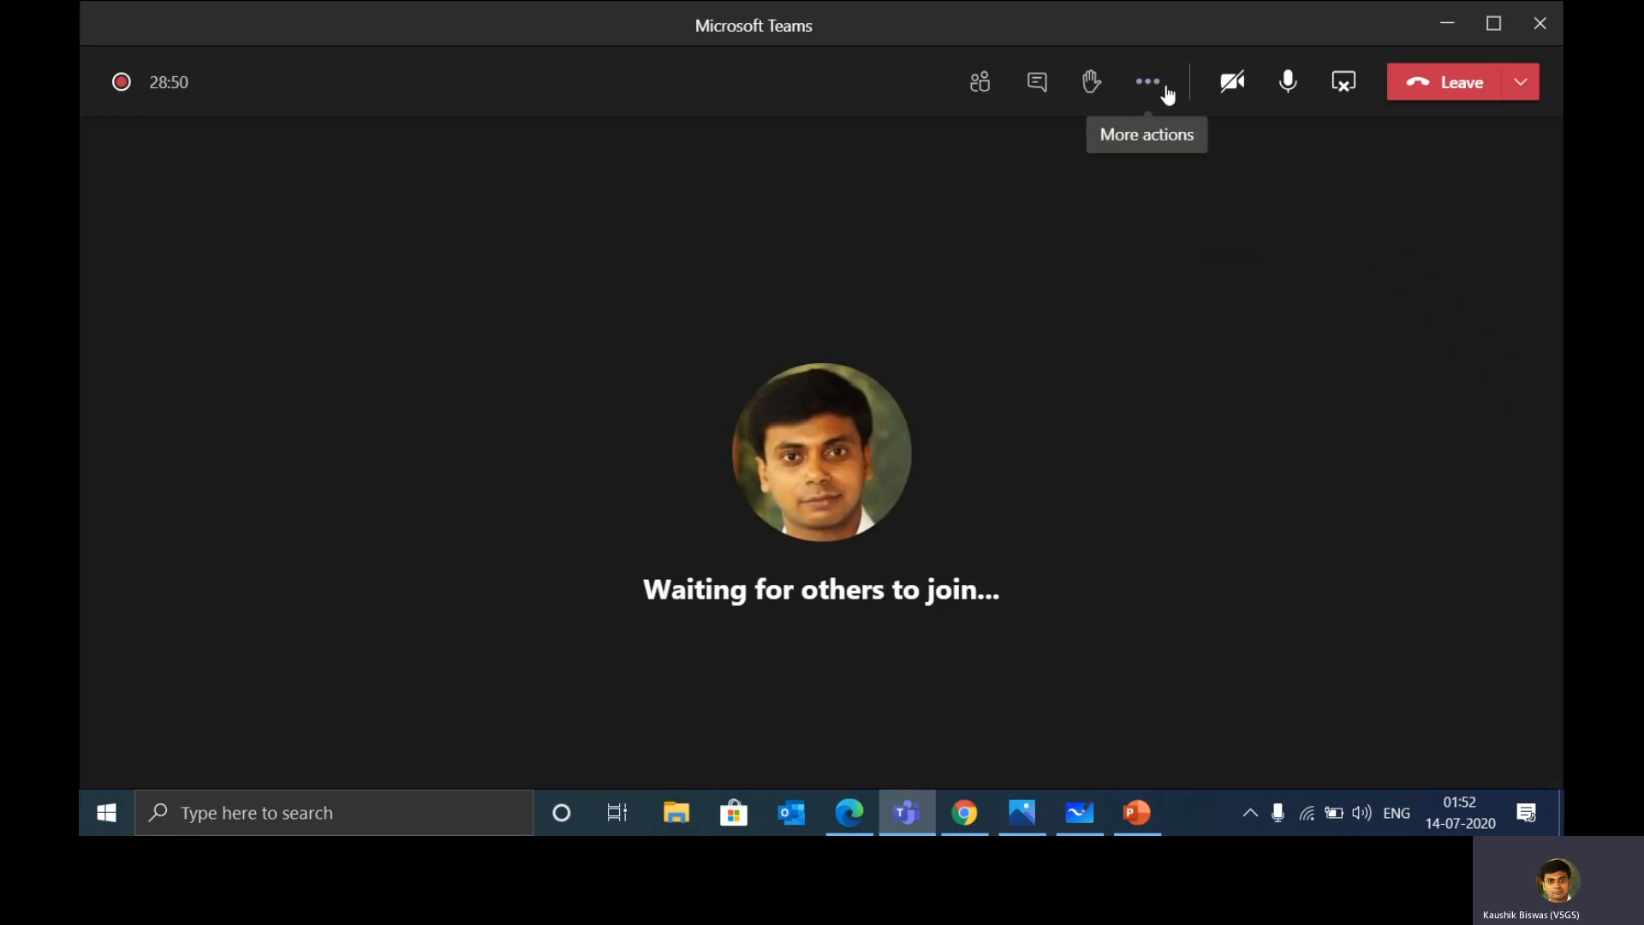
Turn on live captions in the meeting and turn them off again.
click(1167, 92)
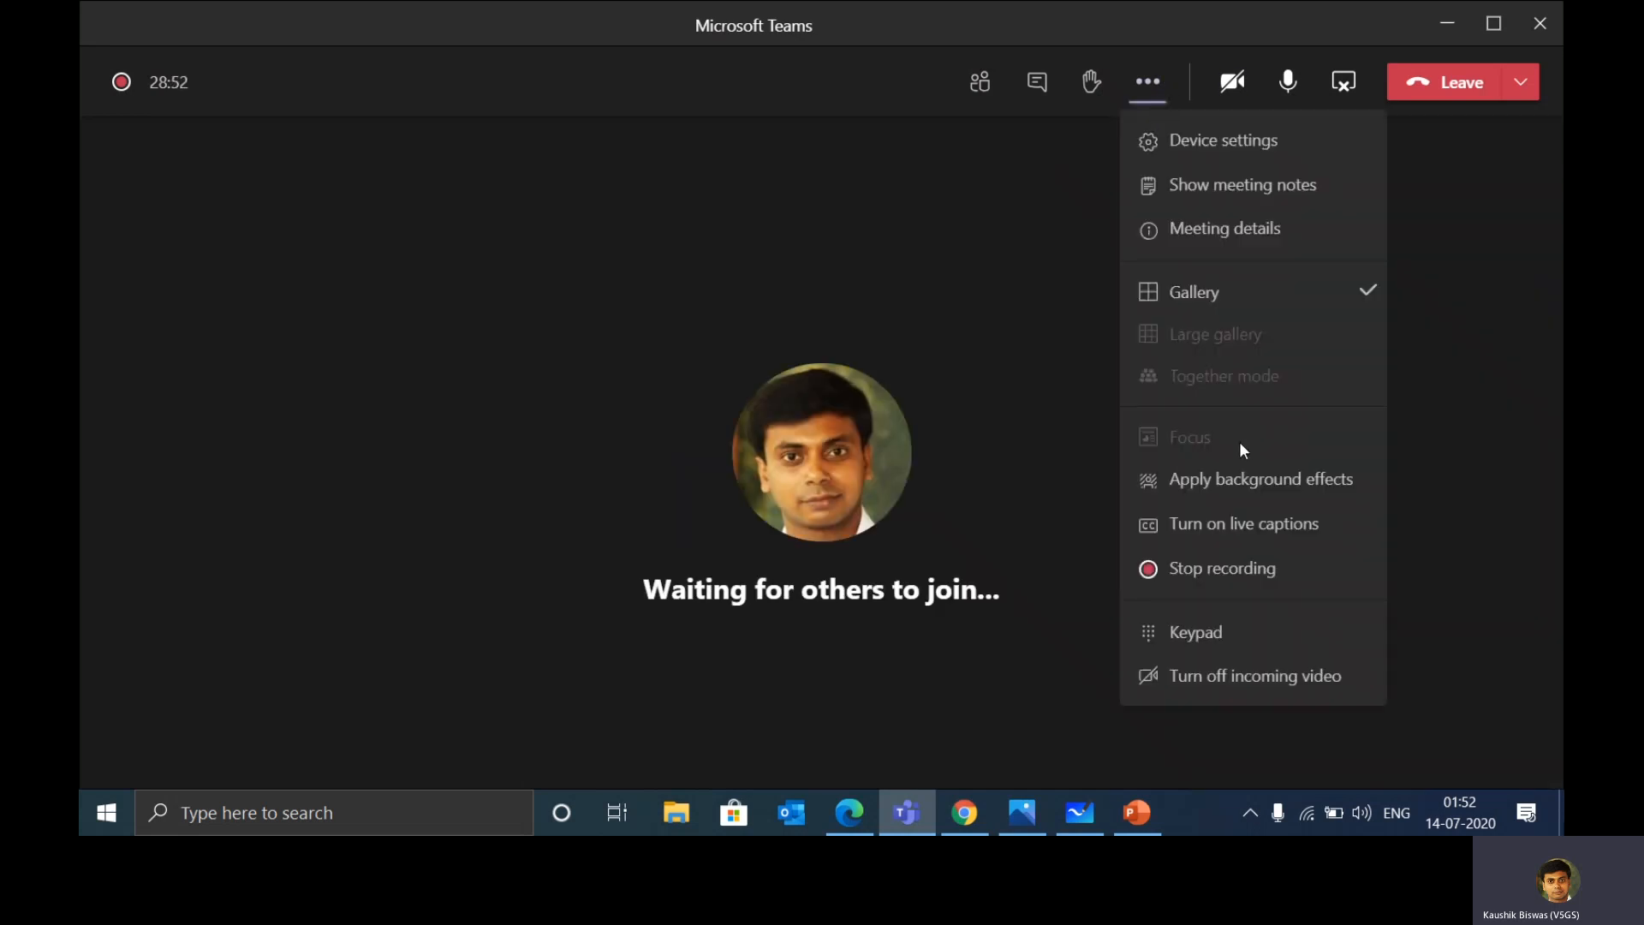
click(1254, 526)
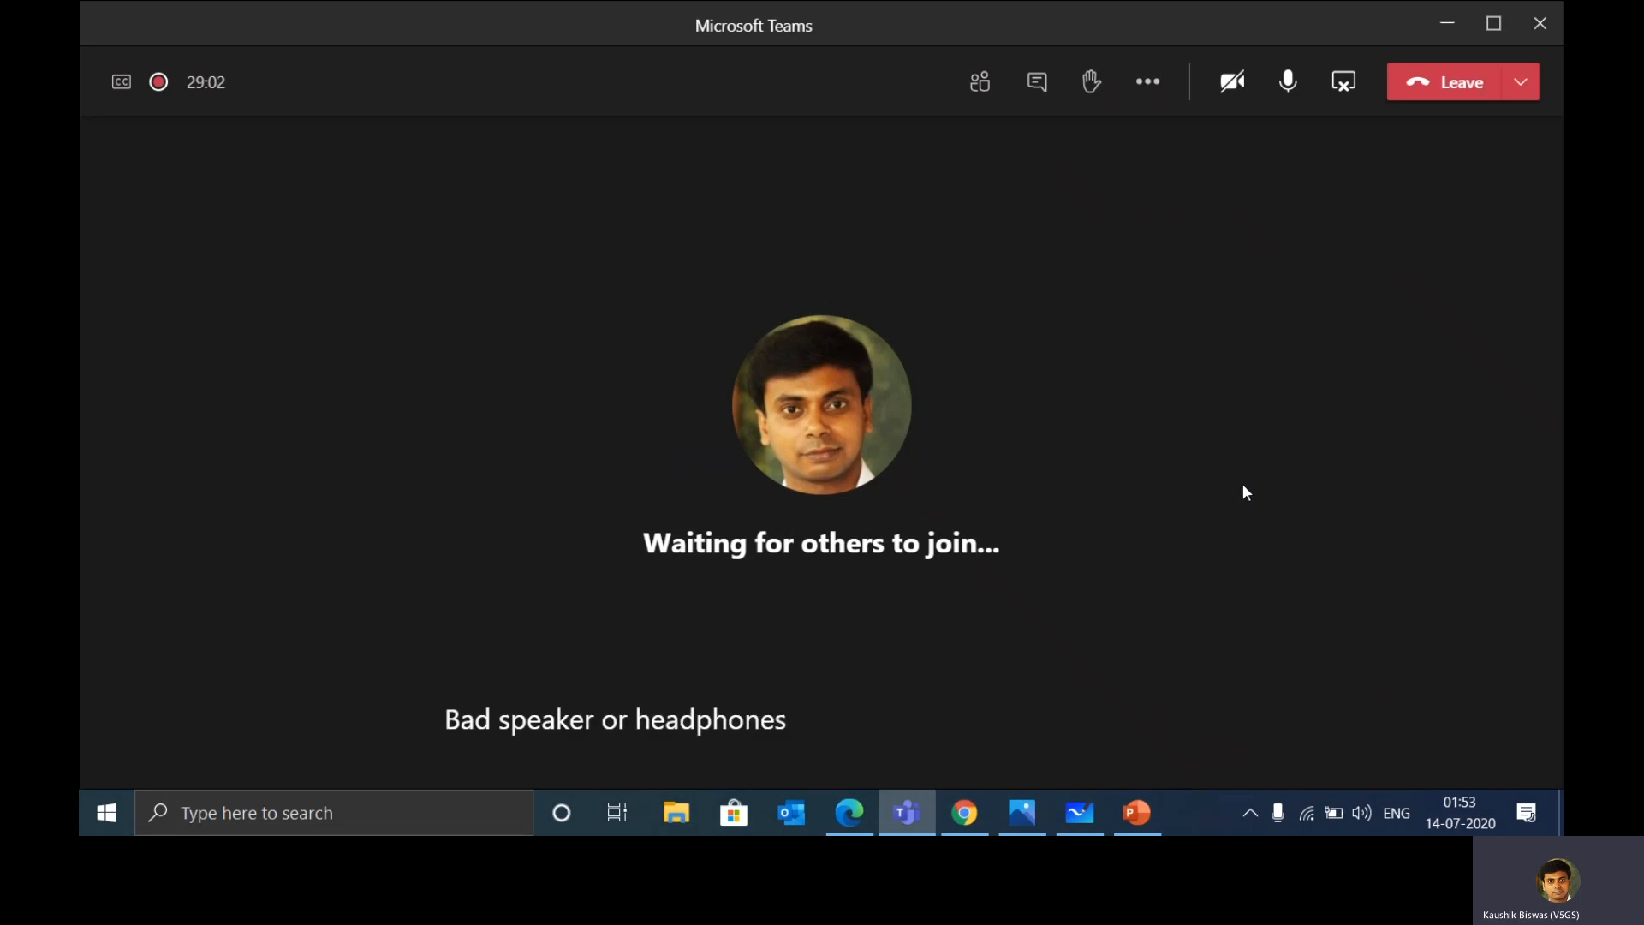
click(1144, 95)
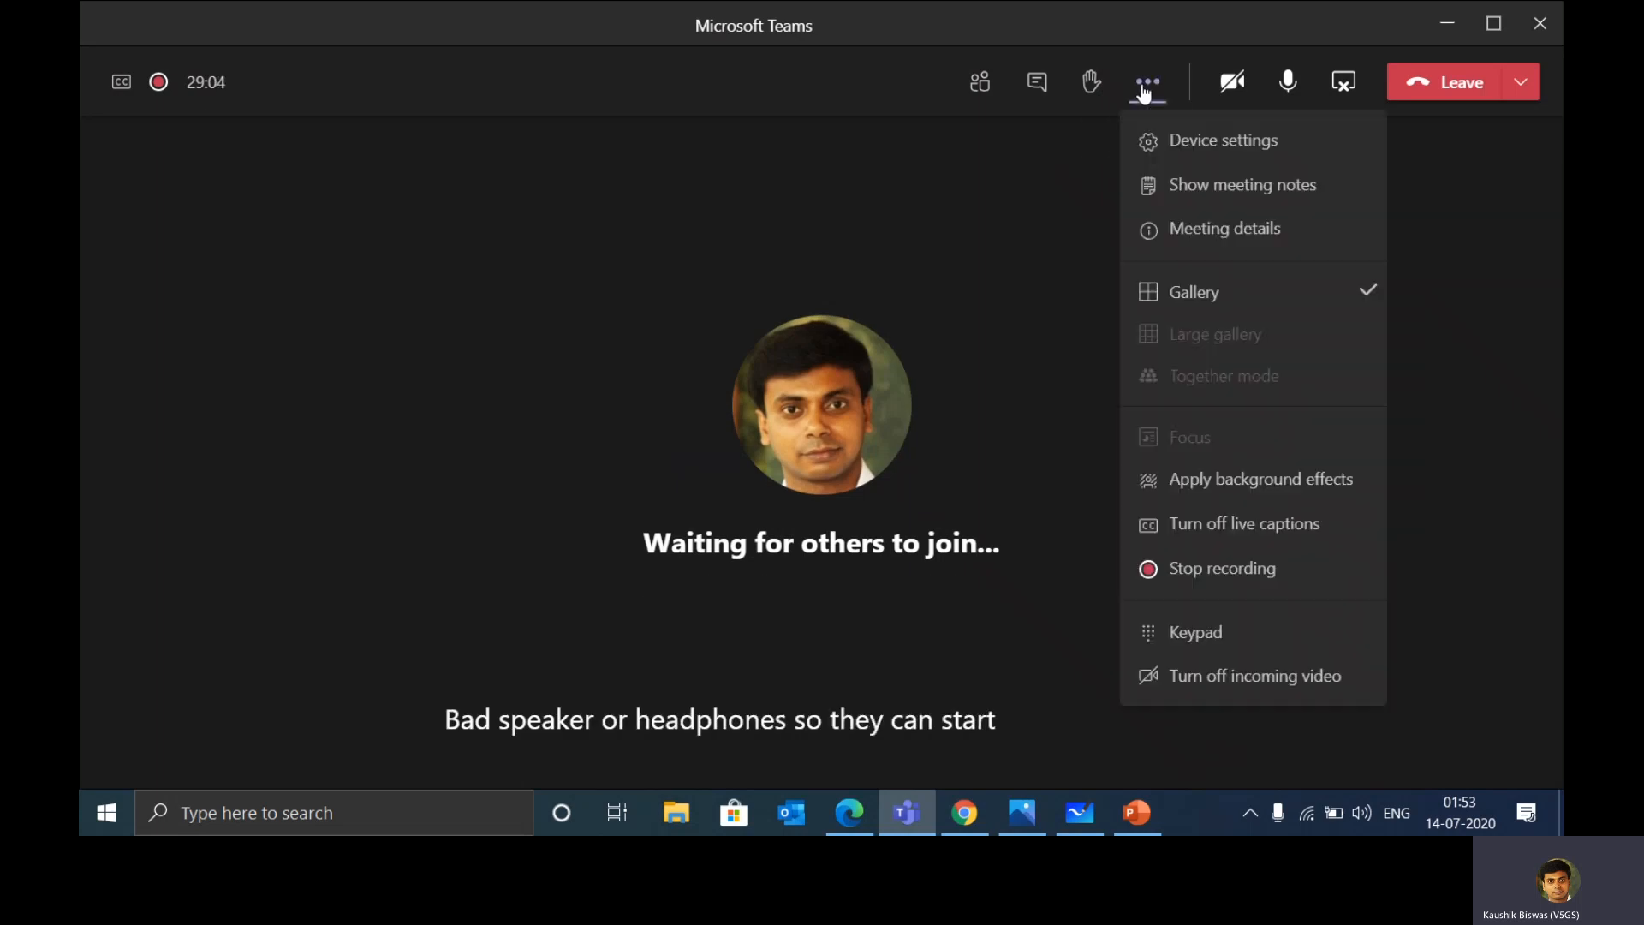
click(1252, 524)
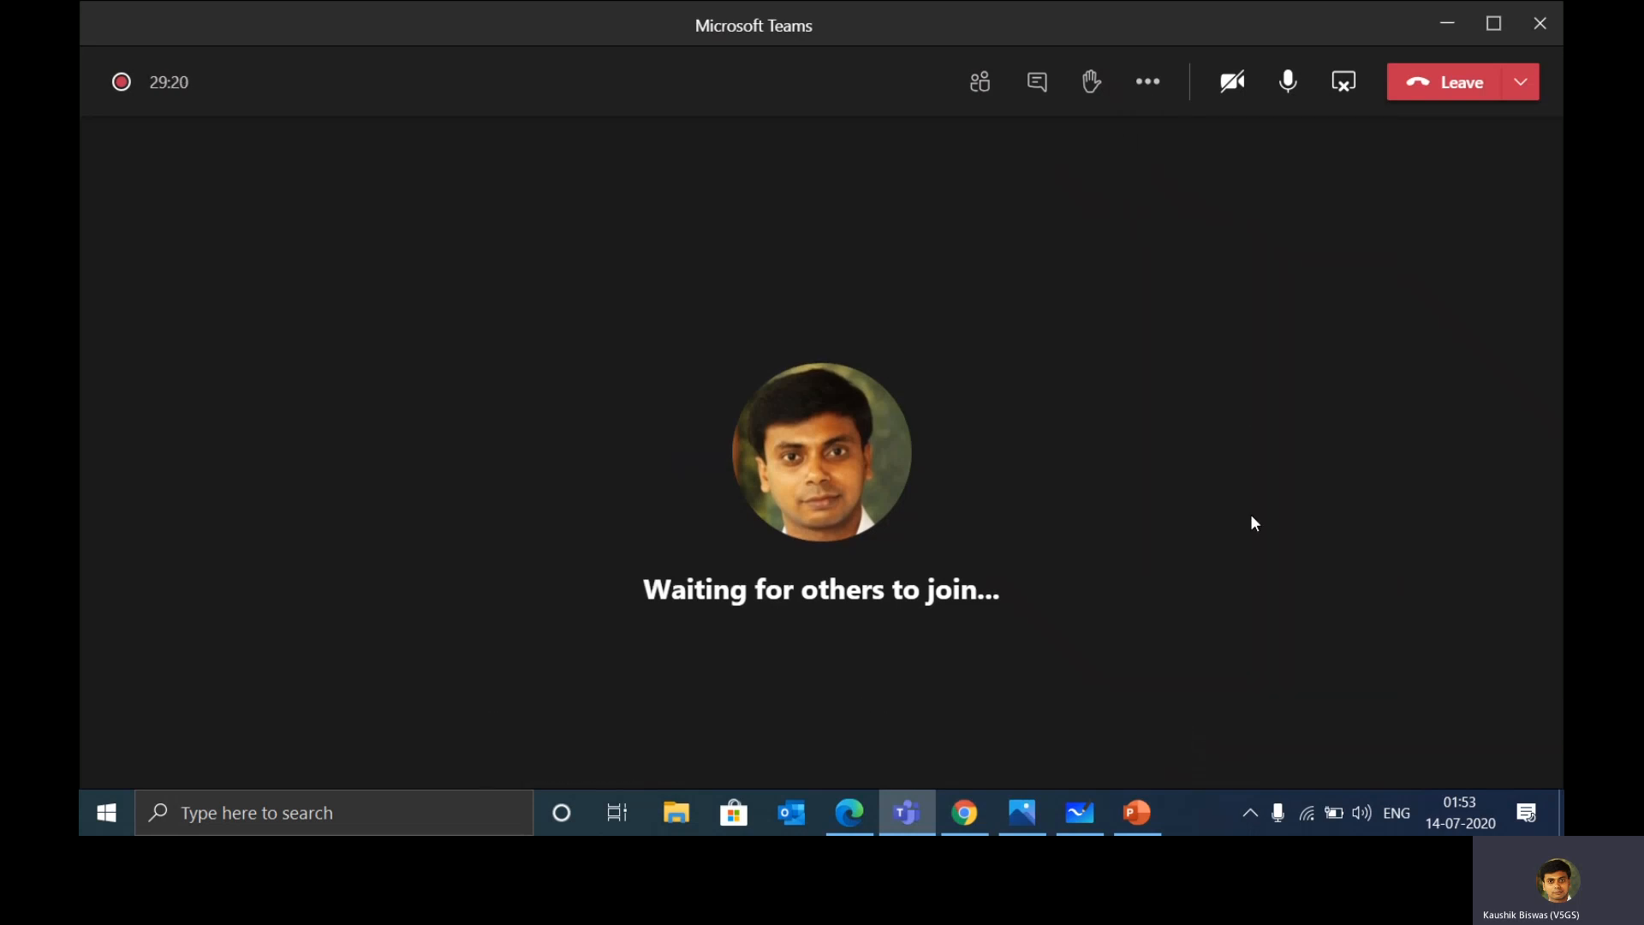
Review the meeting's recording option without stopping the recording and switch to Microsoft Whiteboard.
click(1147, 82)
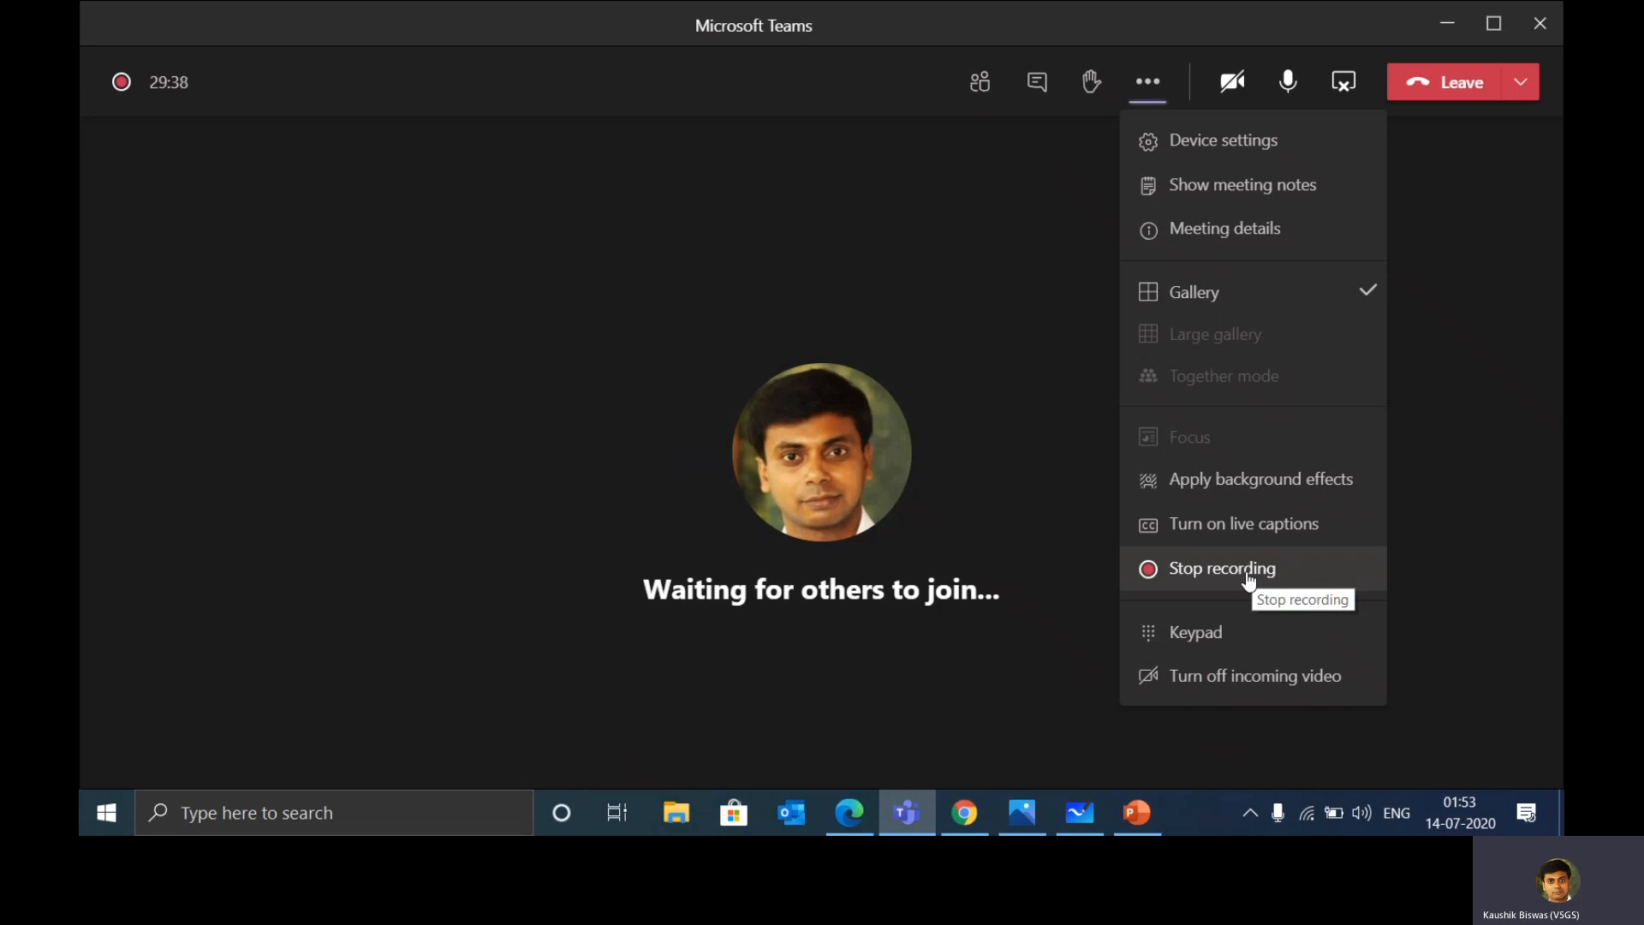
click(1067, 341)
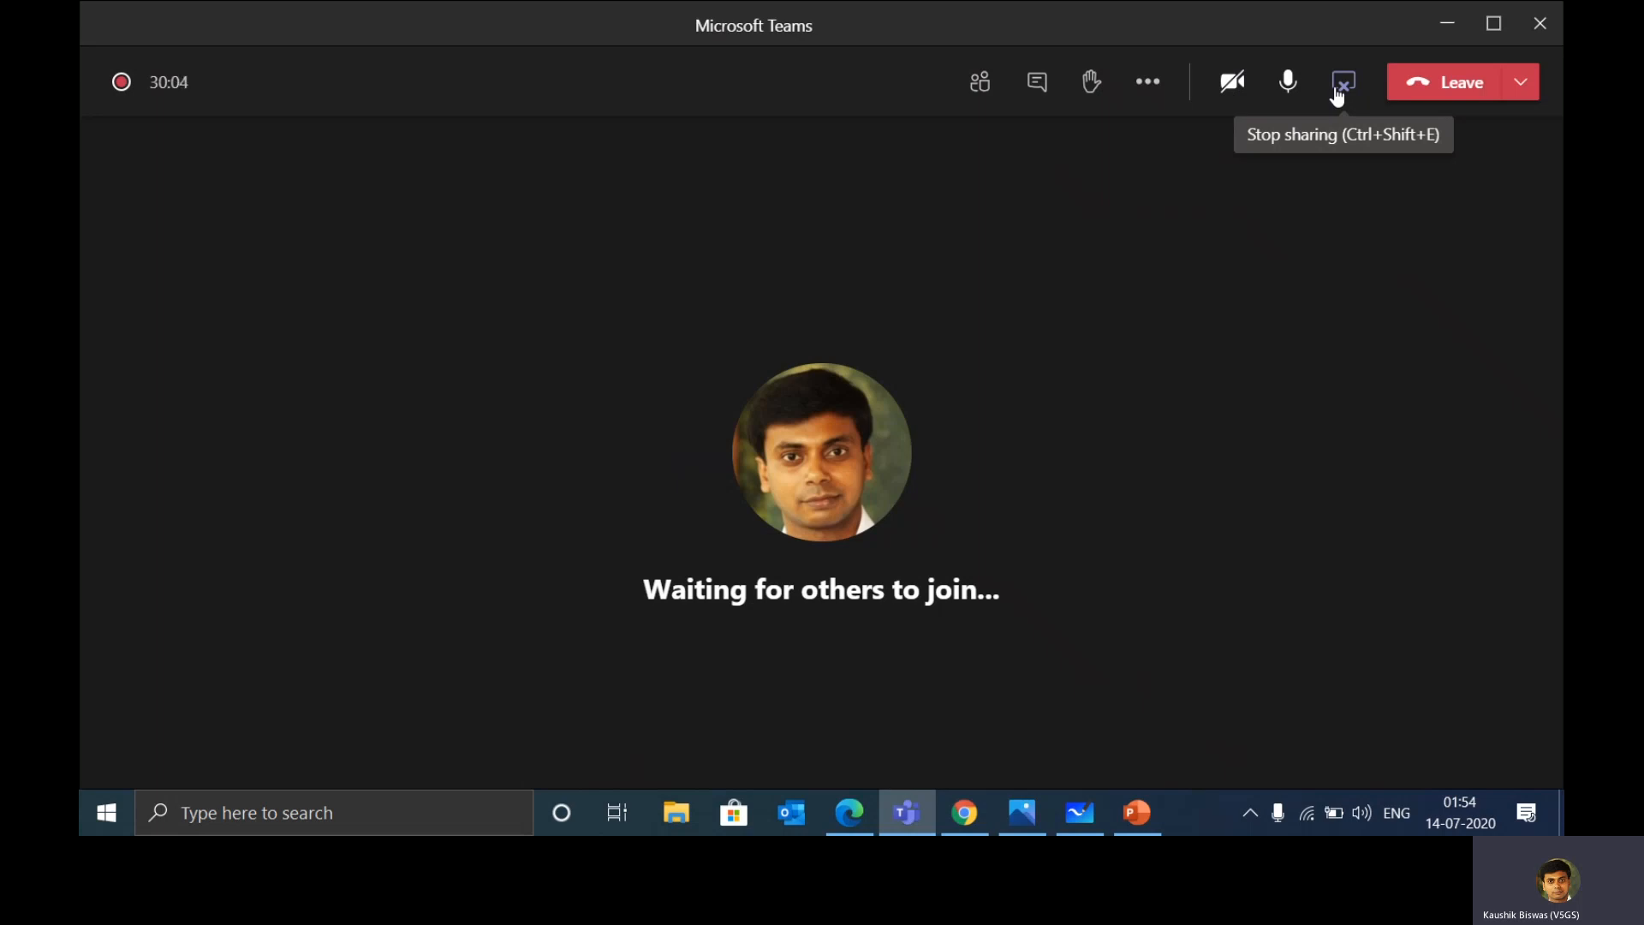
click(1070, 813)
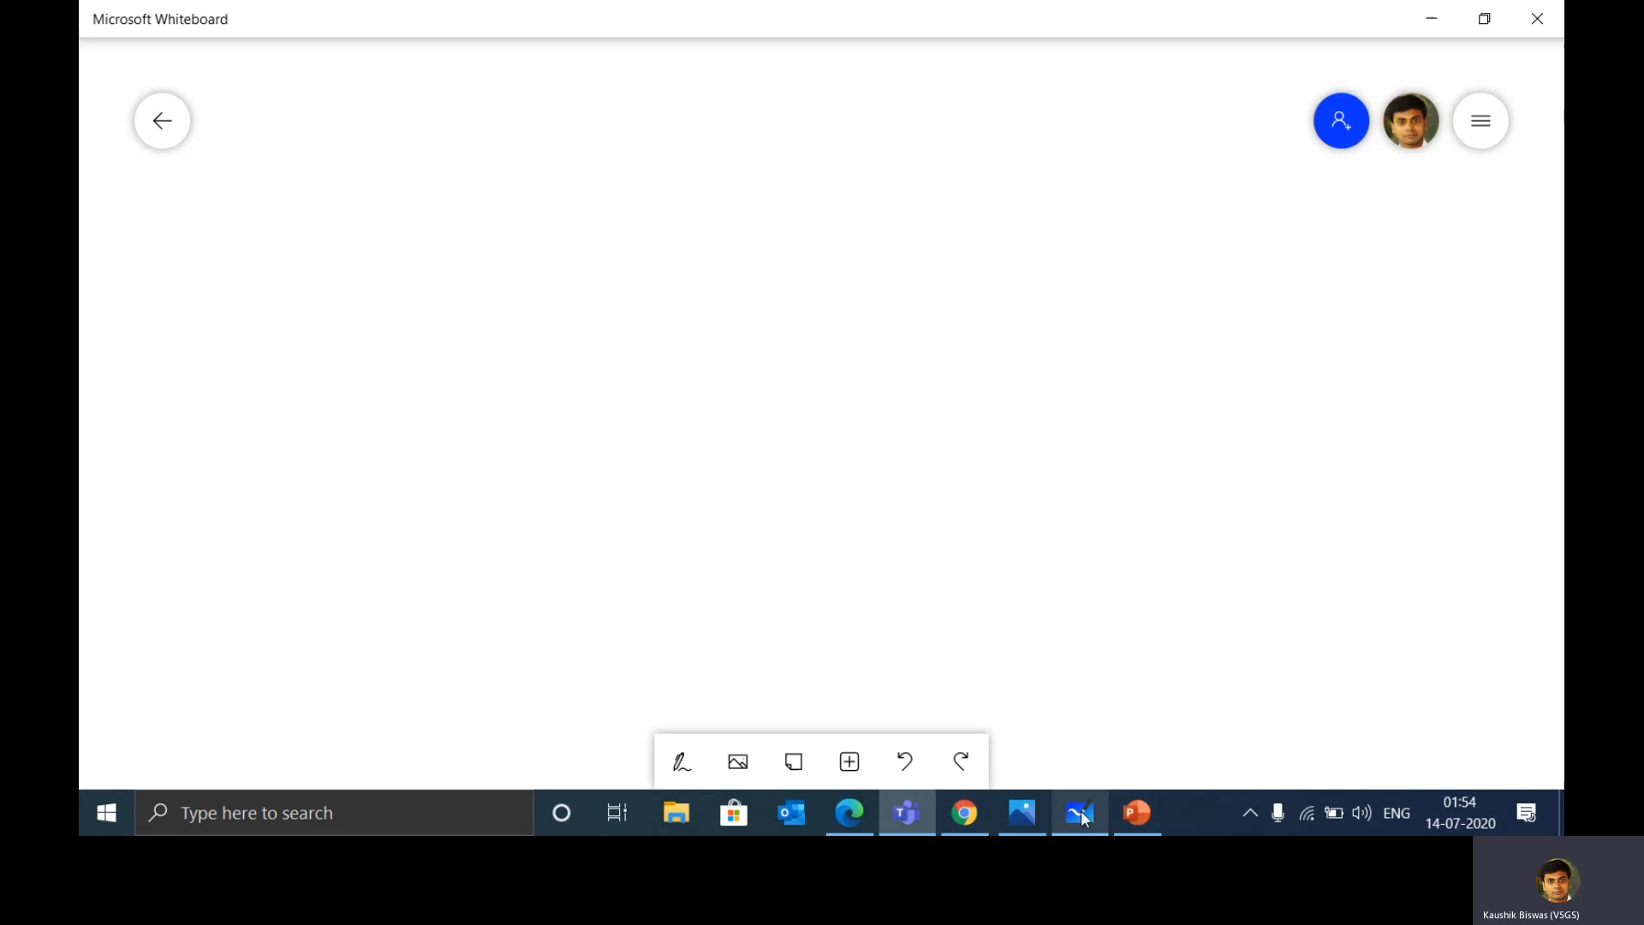
View the meeting sharing options in Picture1.jpg in Photos and return to Microsoft Whiteboard.
click(1032, 809)
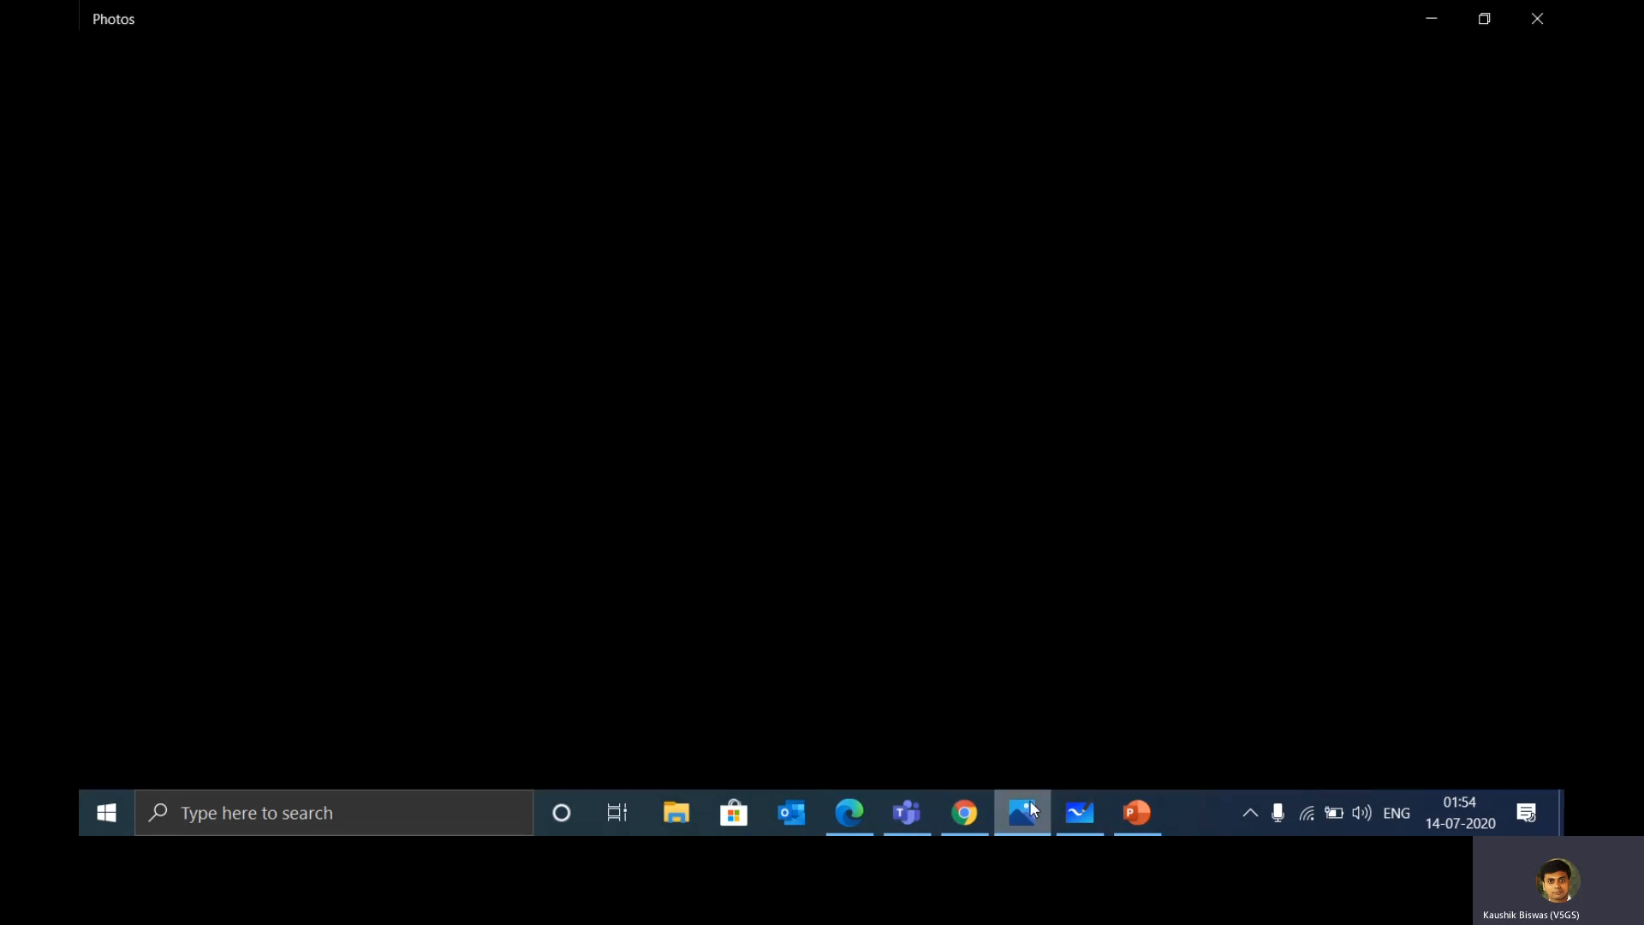
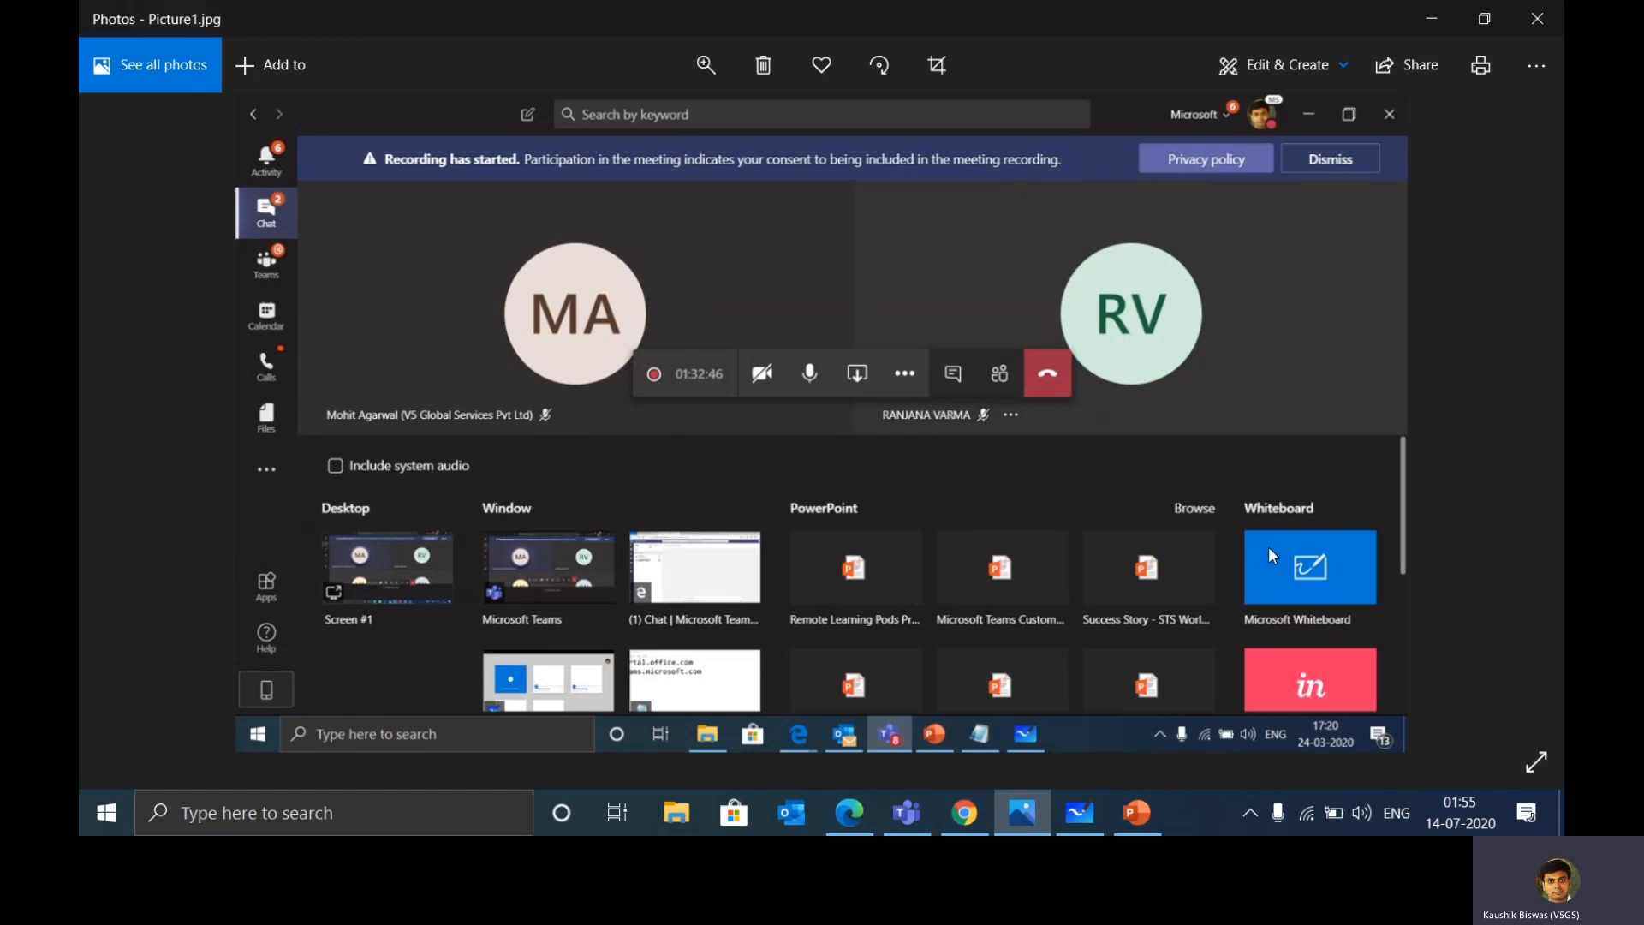
click(1080, 812)
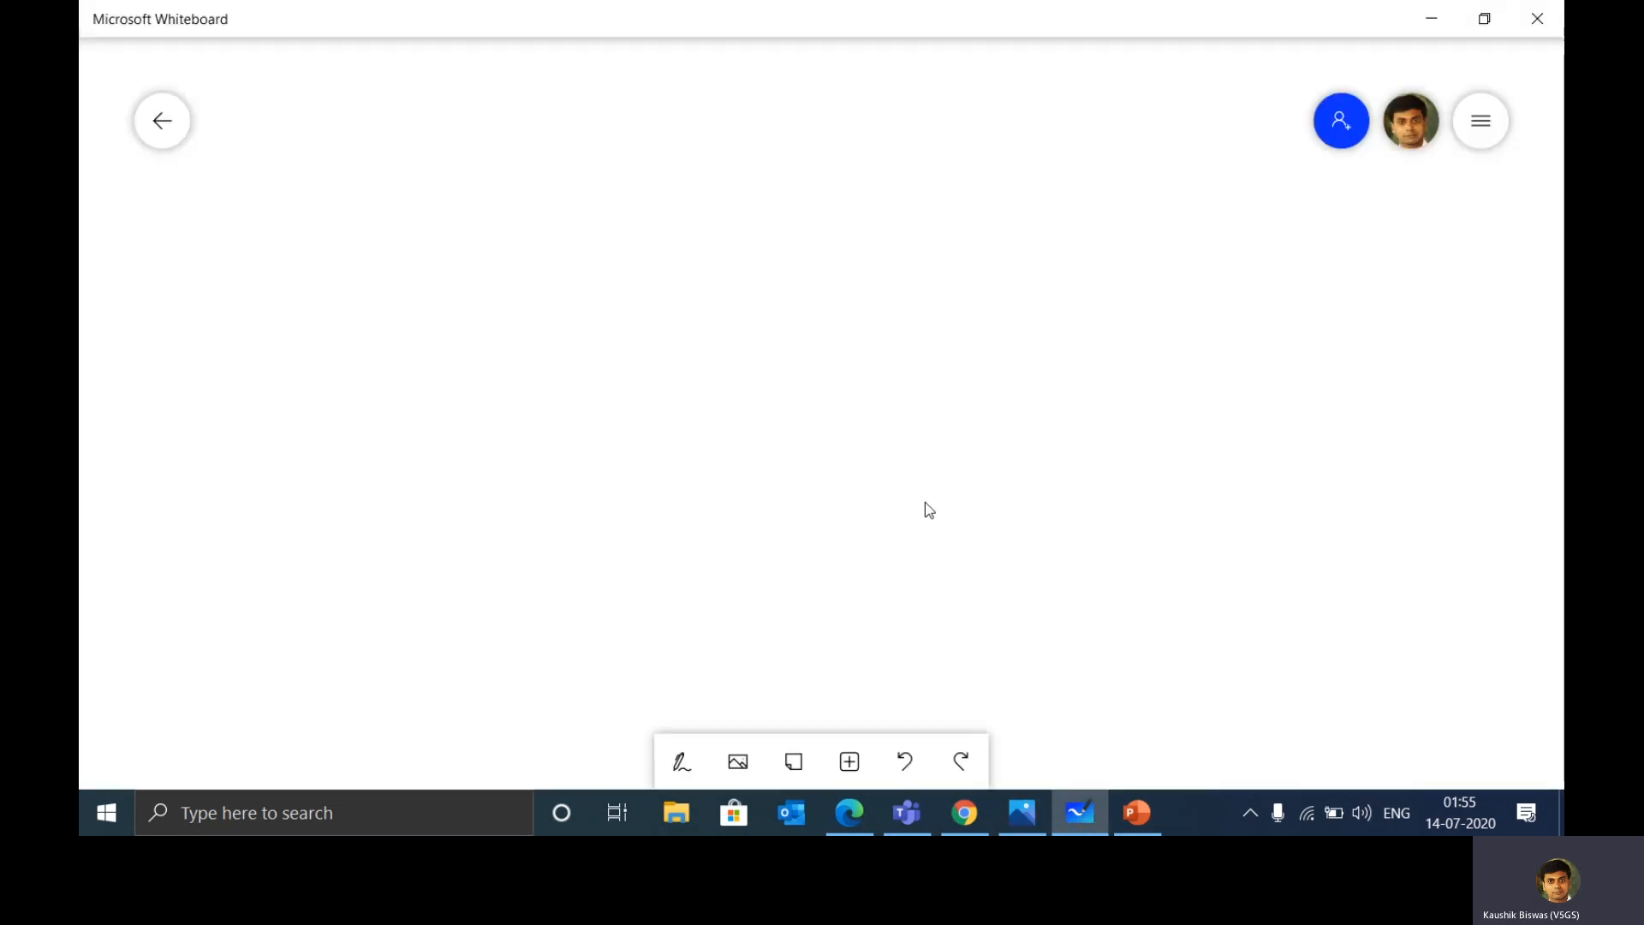
Draw a freehand wavy stroke across the whiteboard with the blue pen and erase it completely.
click(683, 761)
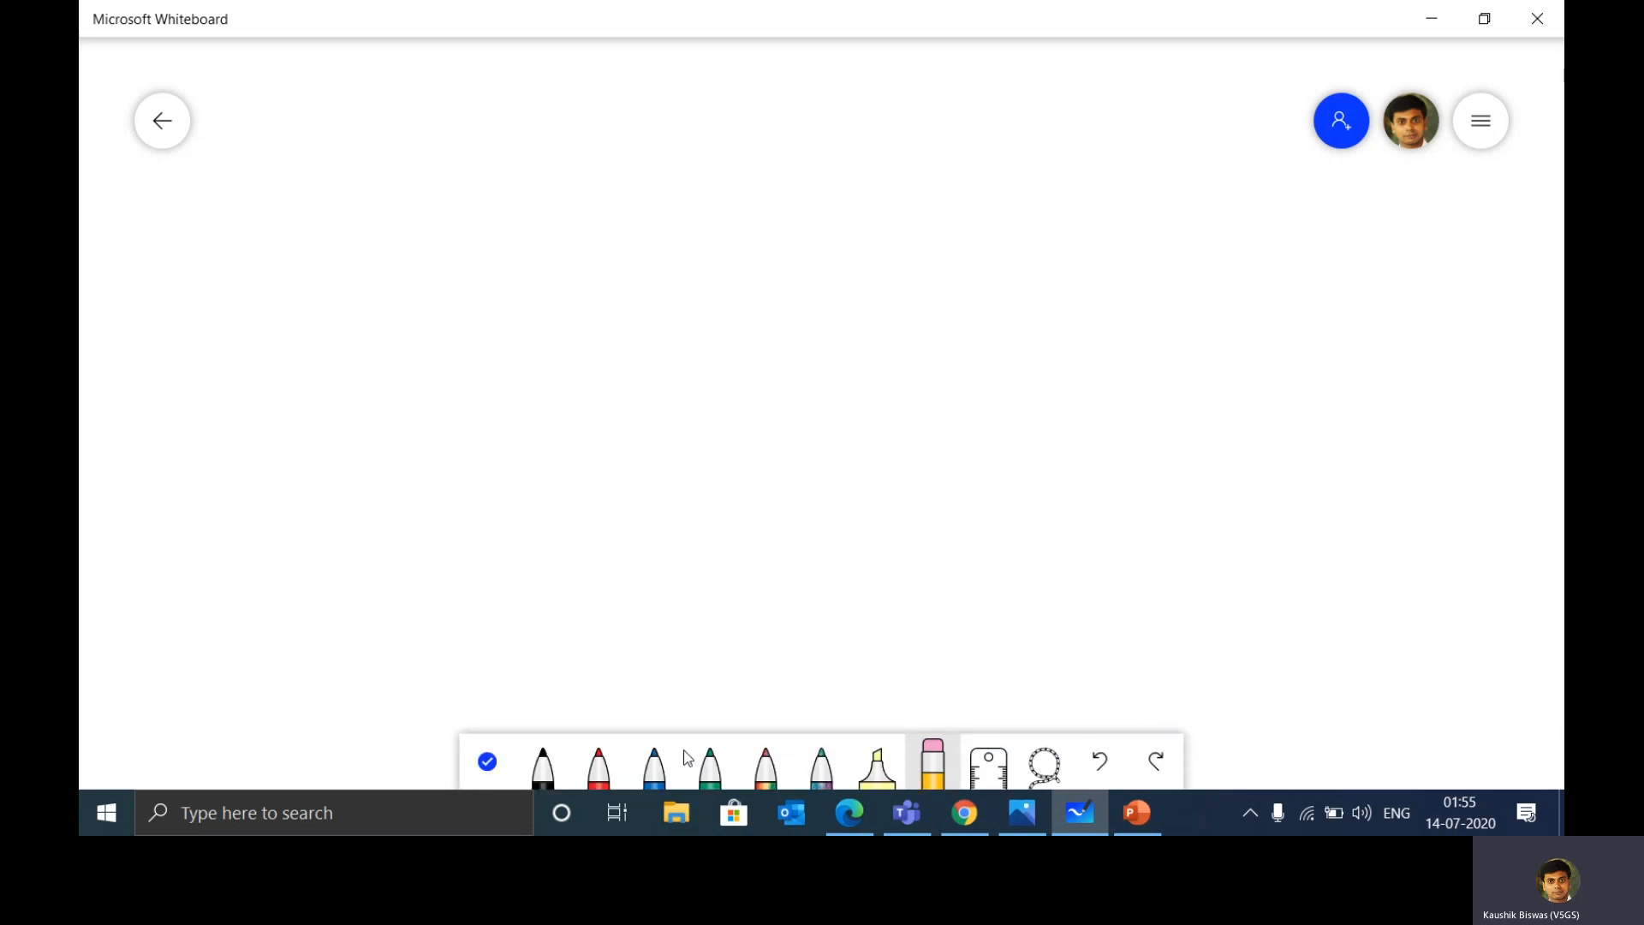
click(677, 774)
mouse_move(842, 317)
mouse_down()
mouse_move(505, 403)
mouse_move(1141, 359)
mouse_up()
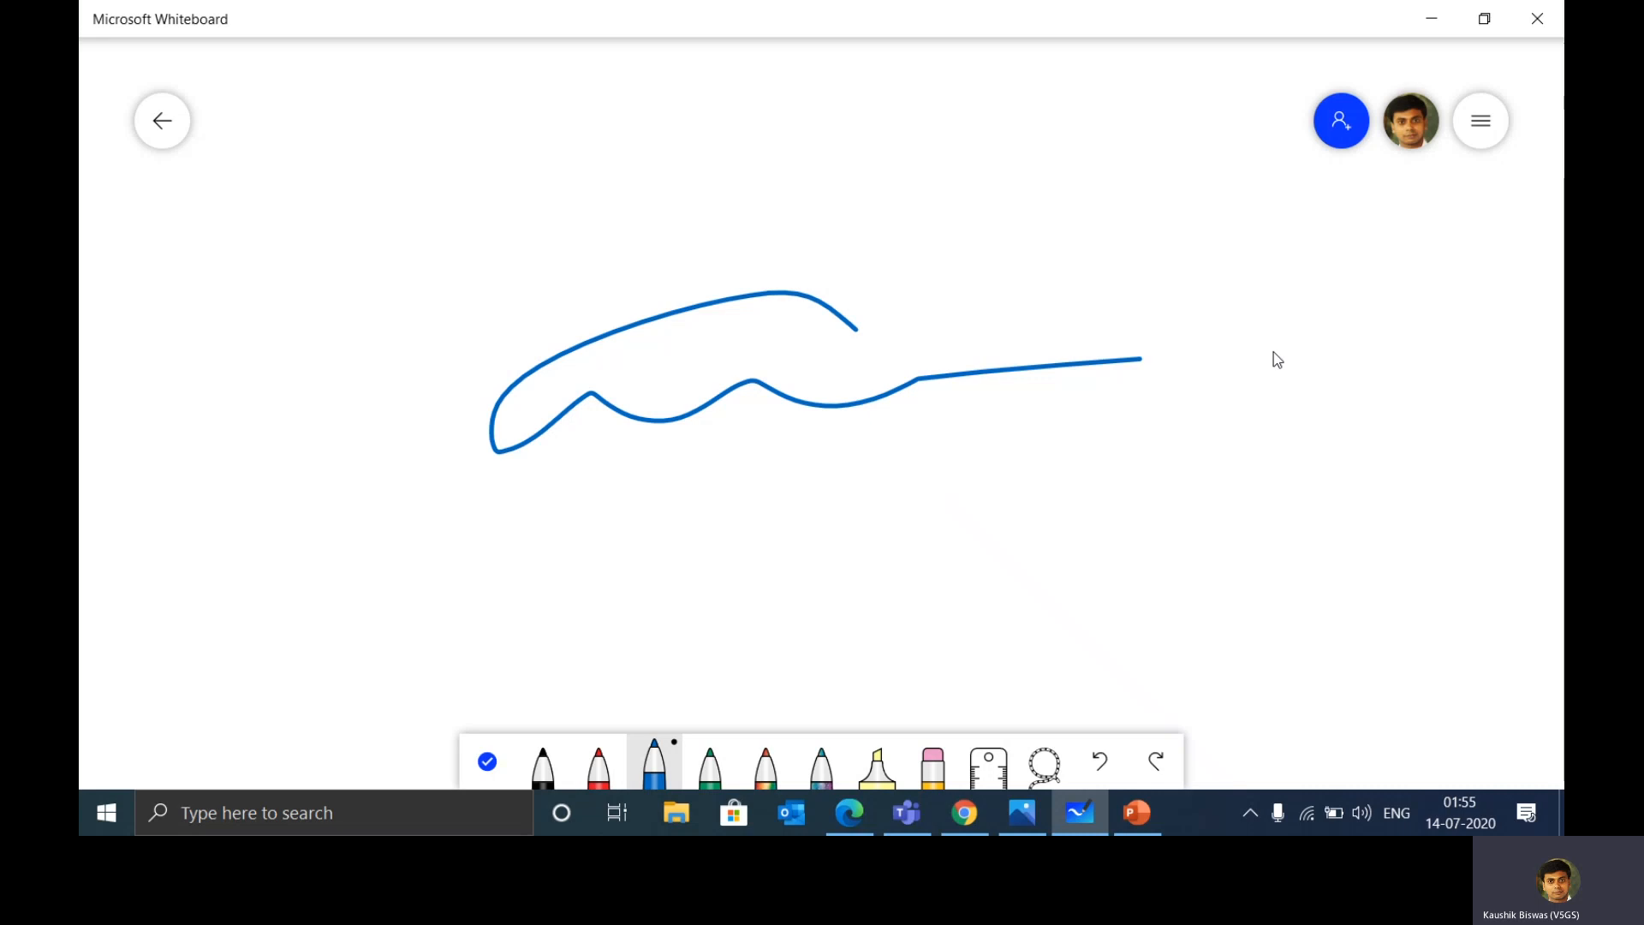
click(932, 766)
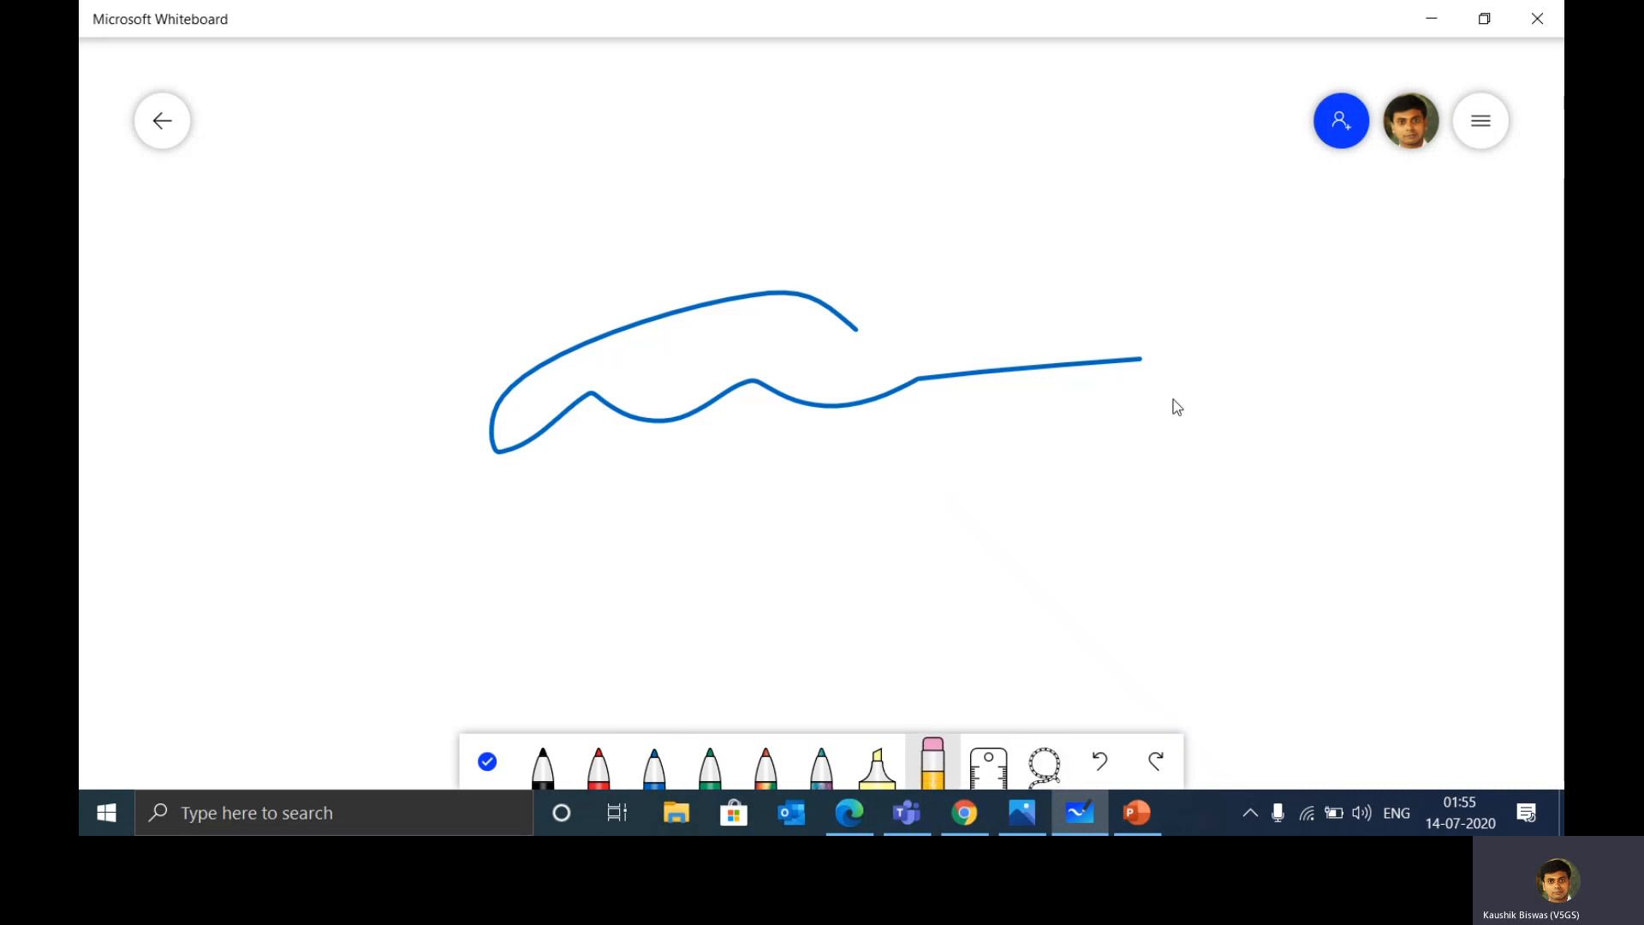
mouse_move(1174, 364)
mouse_down()
mouse_move(466, 411)
mouse_move(906, 370)
mouse_up()
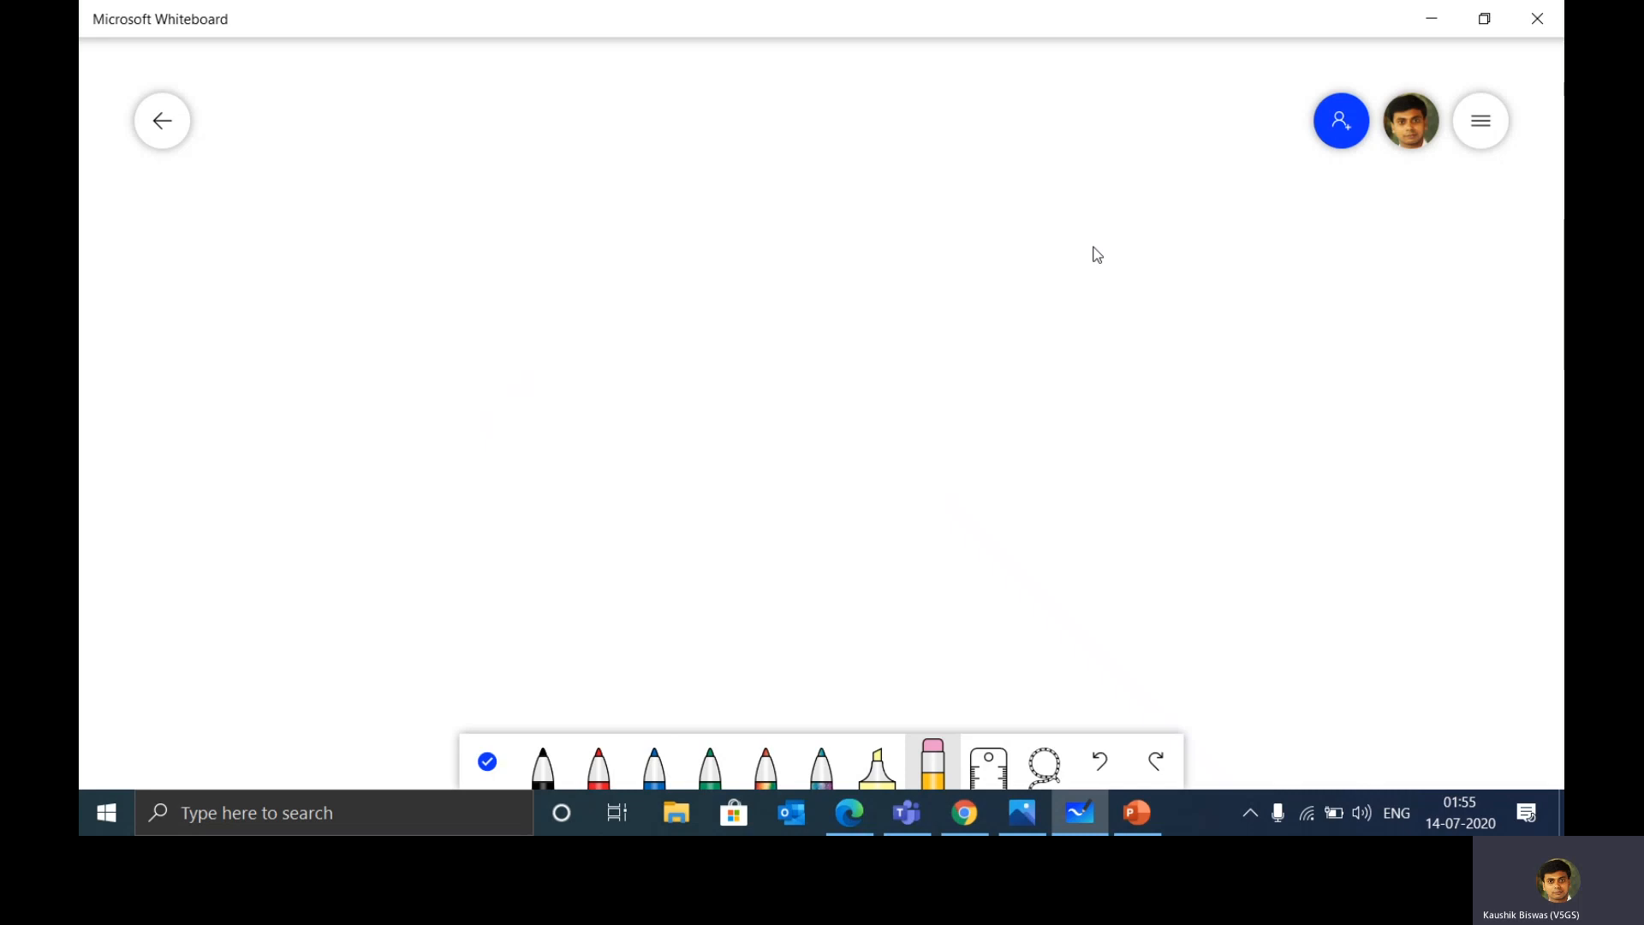
Review the Whiteboard sharing option in Picture1.jpg again and switch to the running Teams meeting.
click(1036, 813)
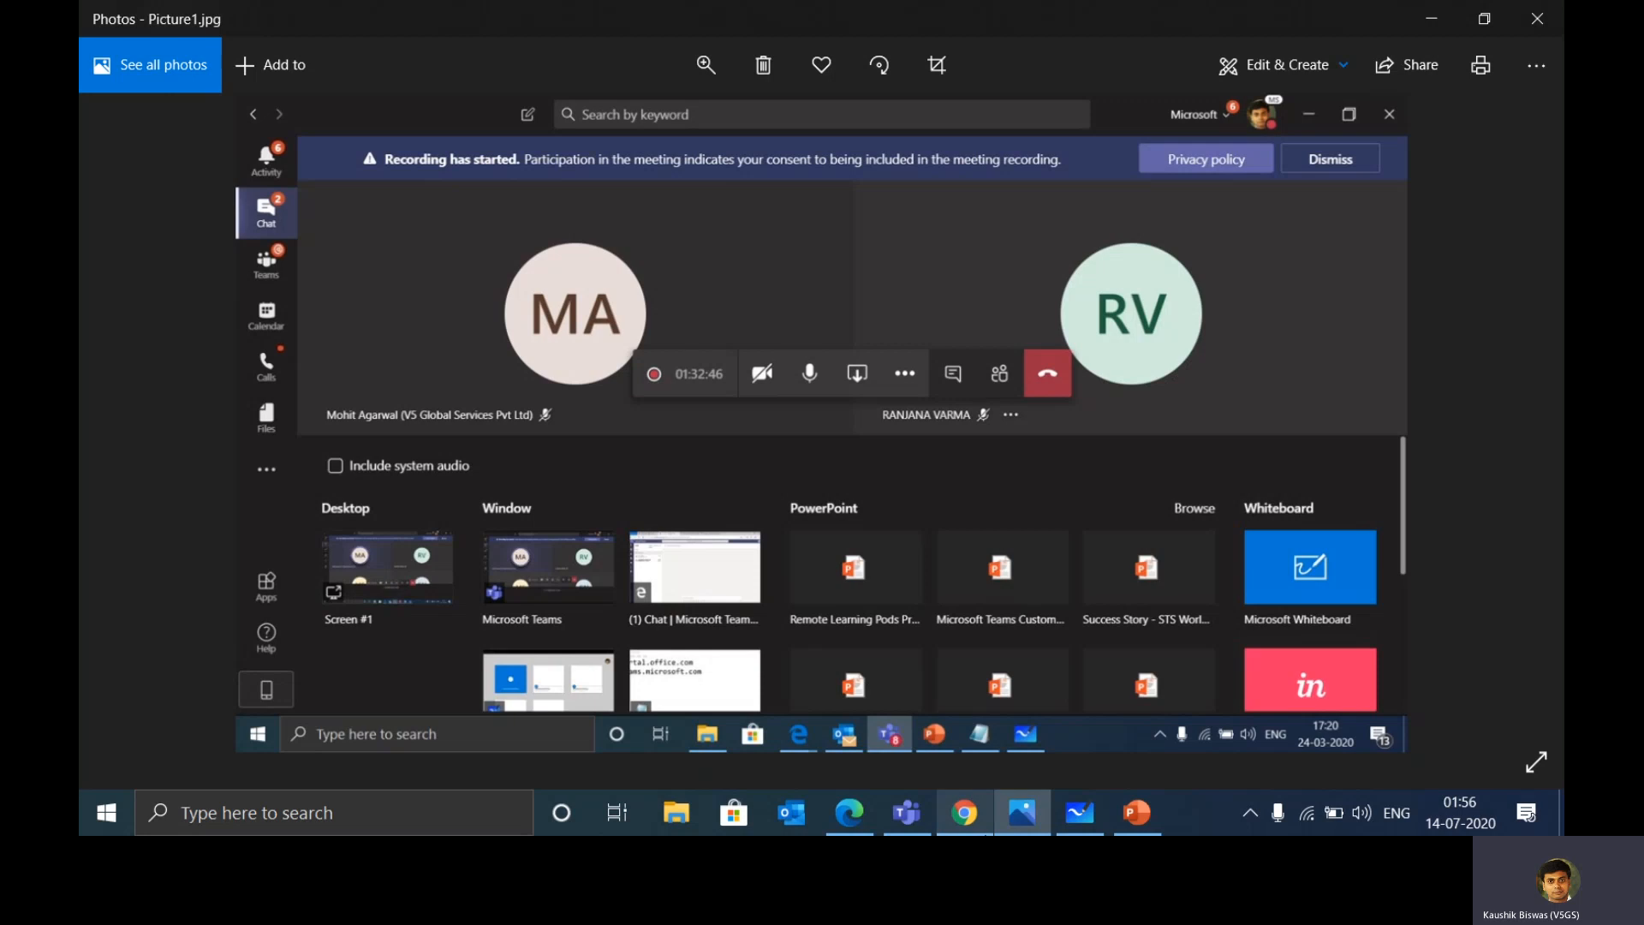
click(913, 815)
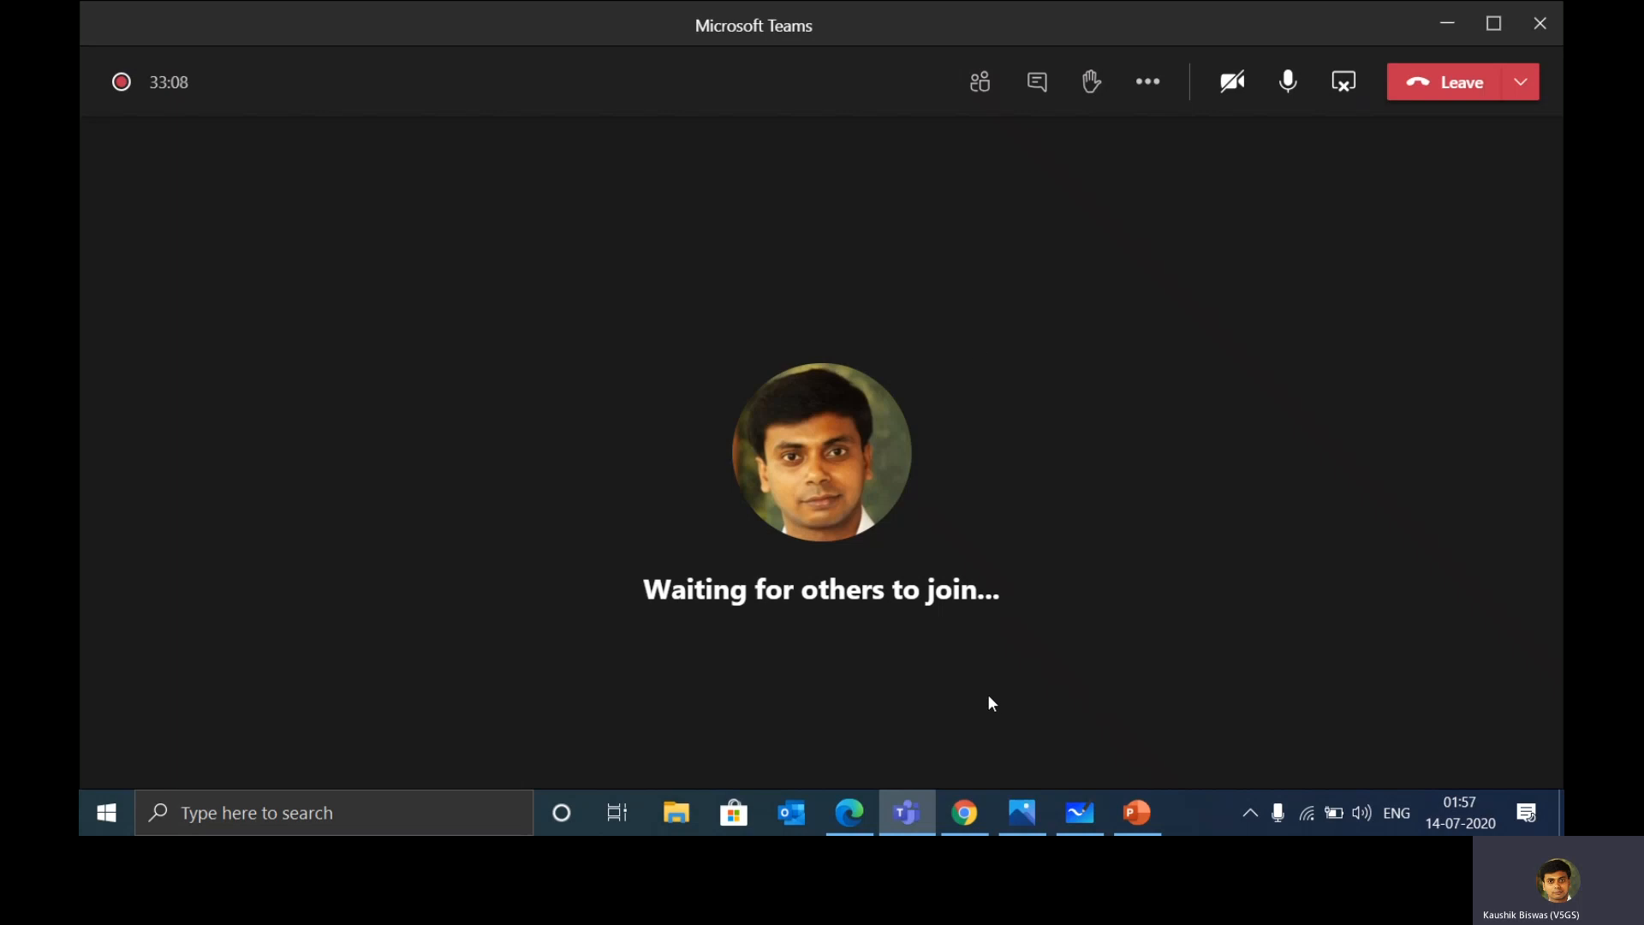
Switch to Teams in Edge, open the Computer Sc. & Engg. 2nd Sem team's assignments and check the creation options without choosing one.
click(850, 812)
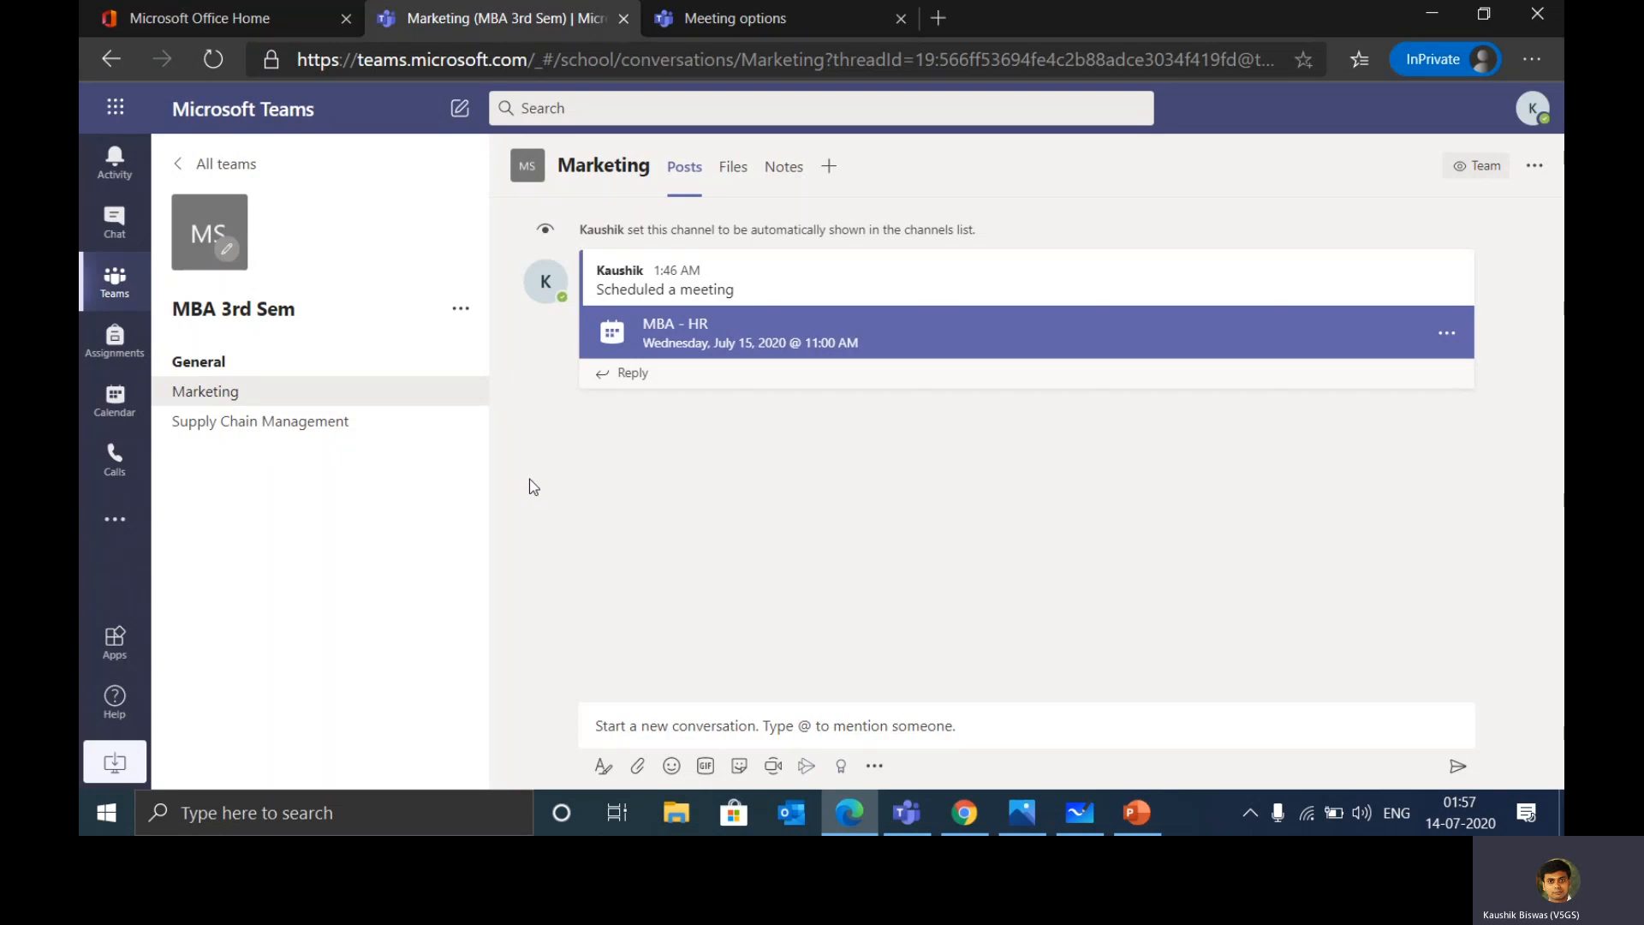
click(120, 286)
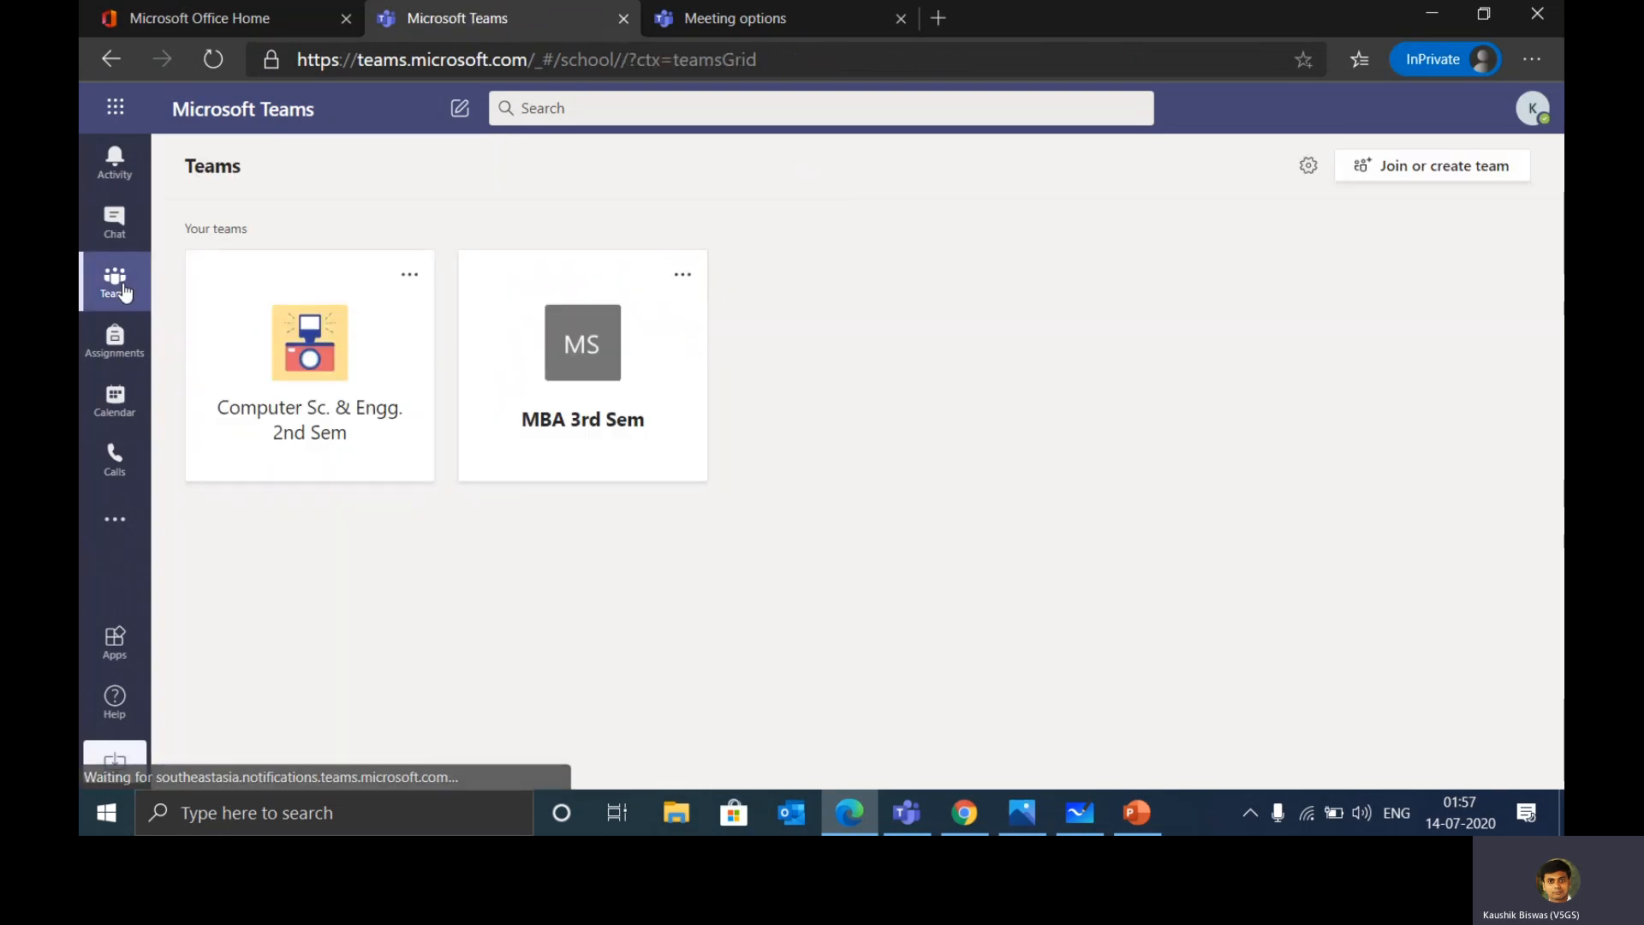
click(329, 336)
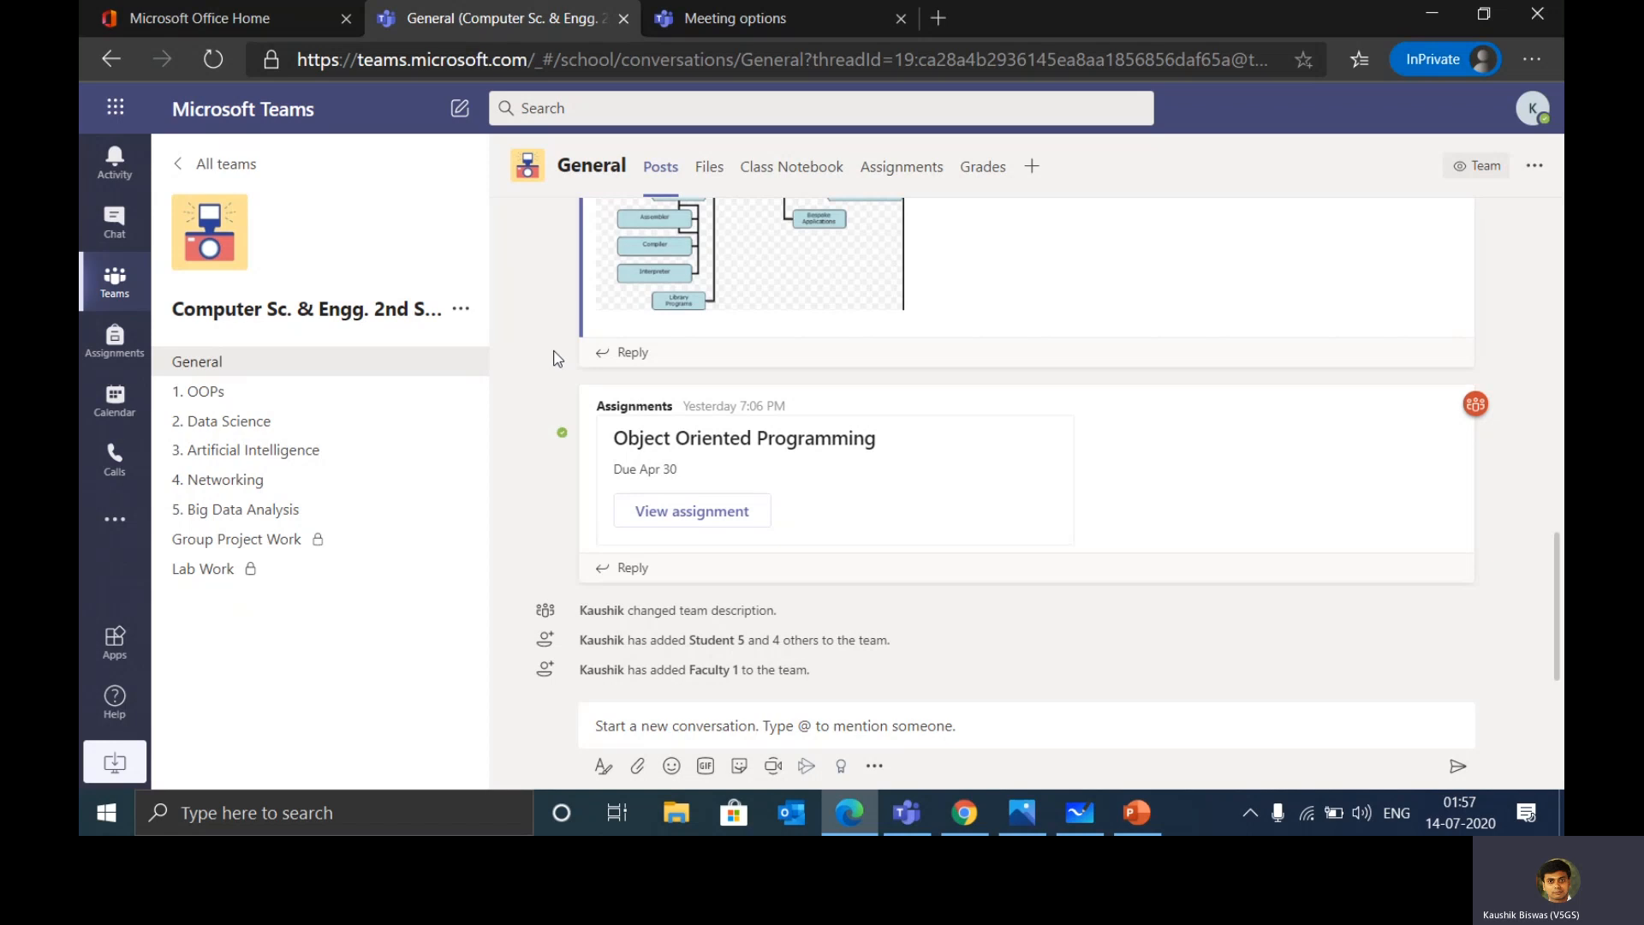
click(900, 169)
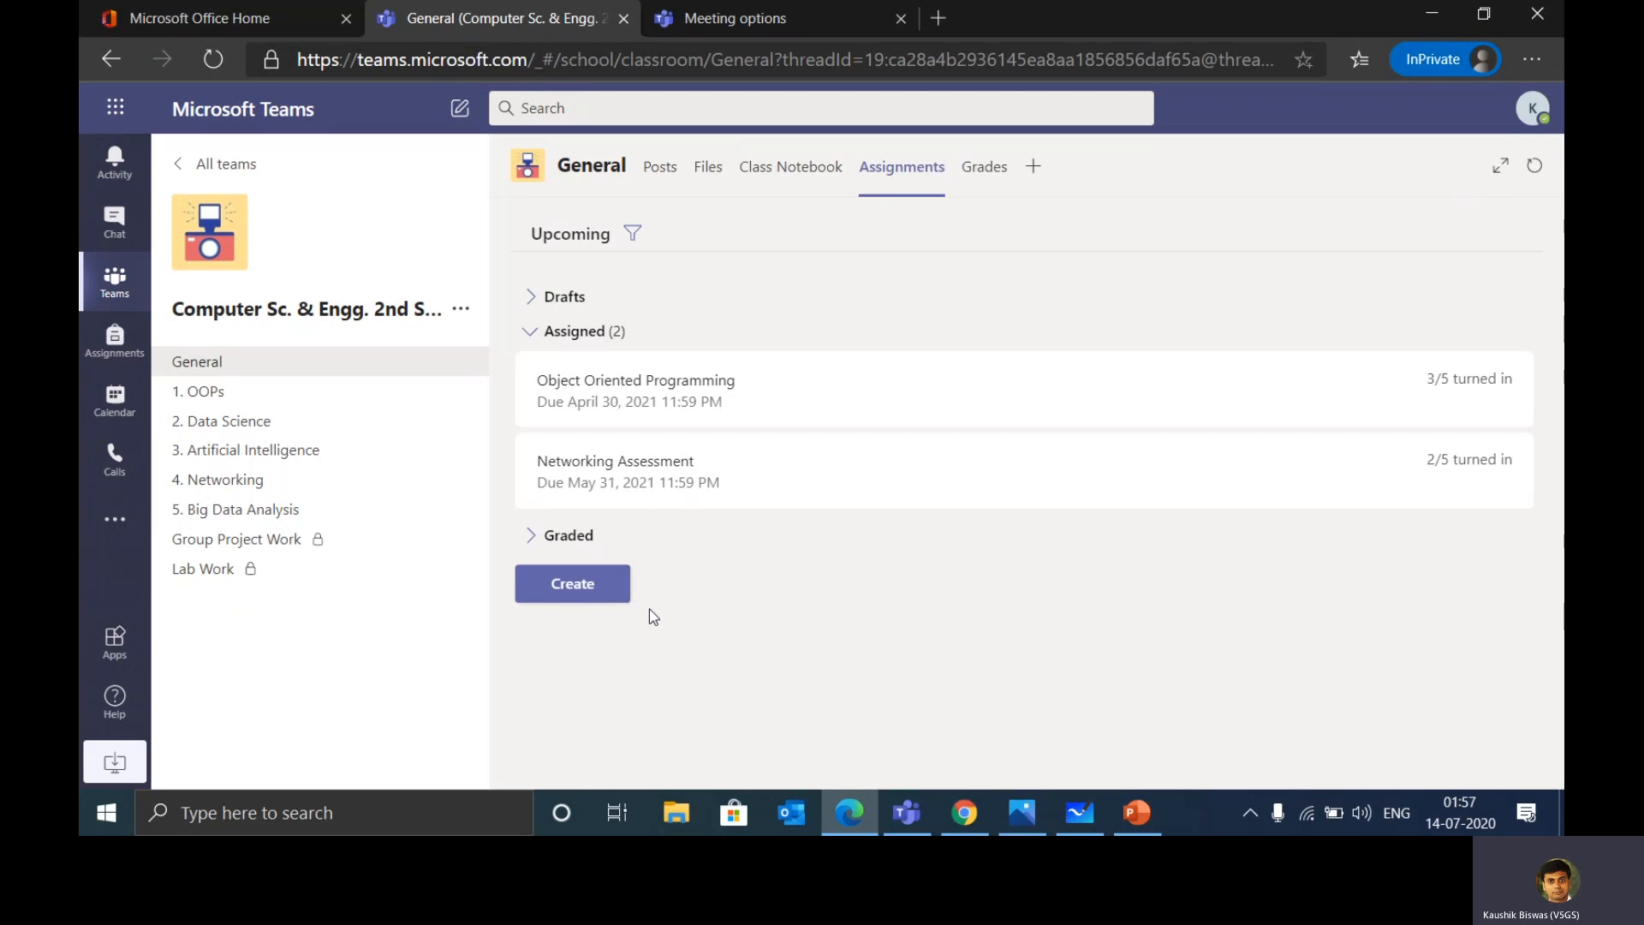
click(589, 588)
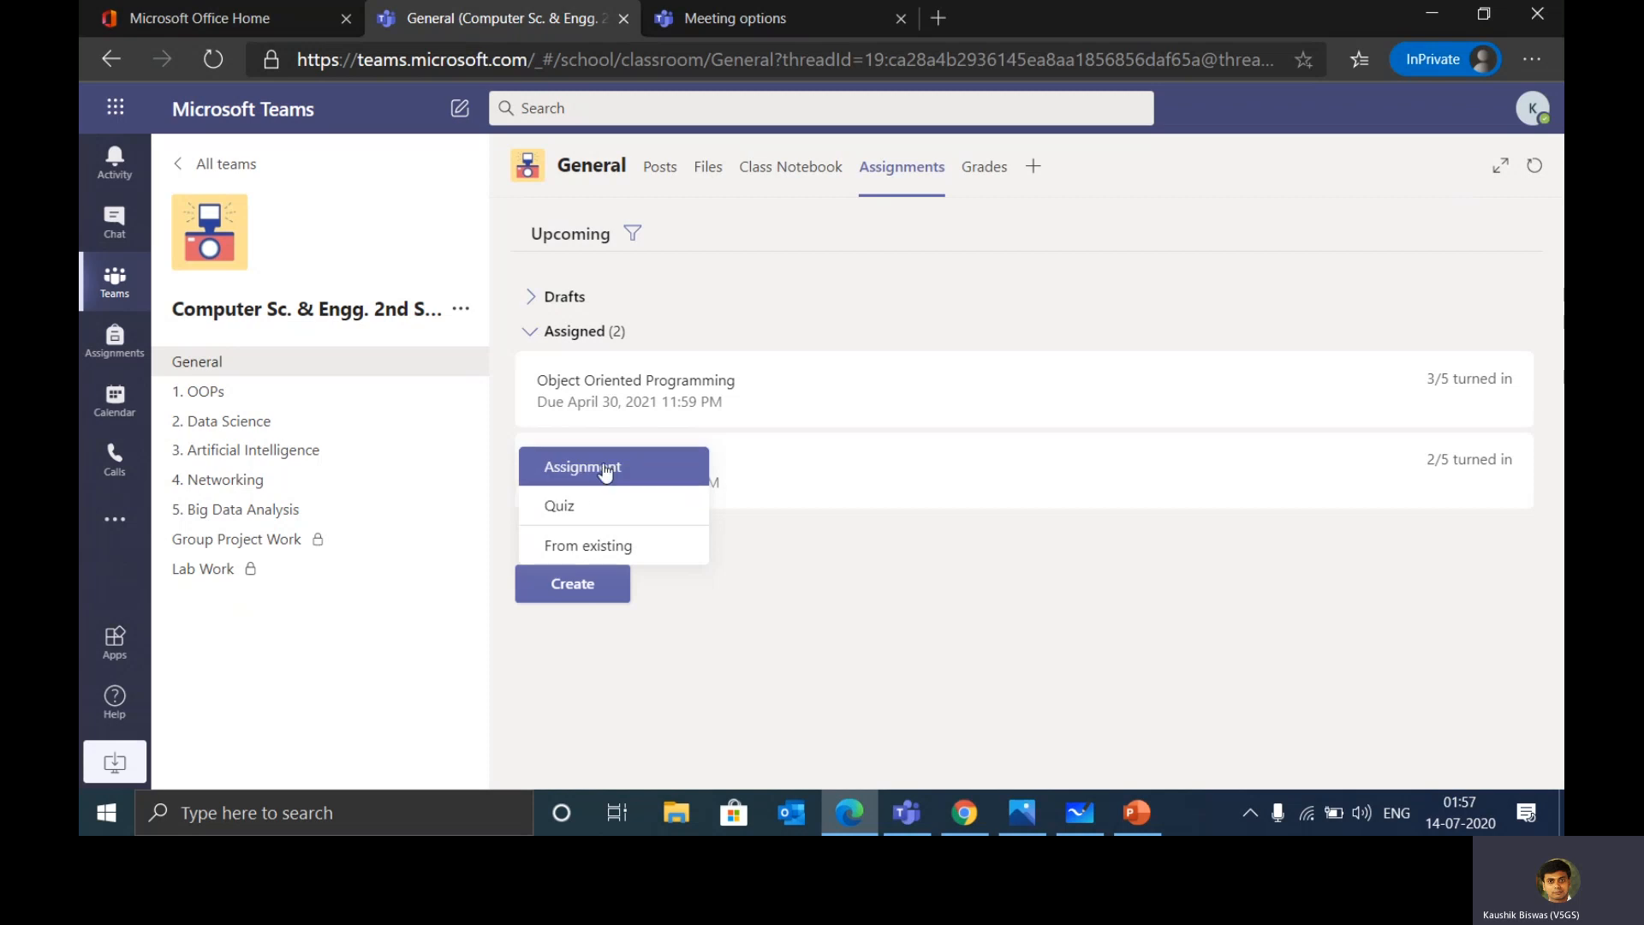
click(959, 580)
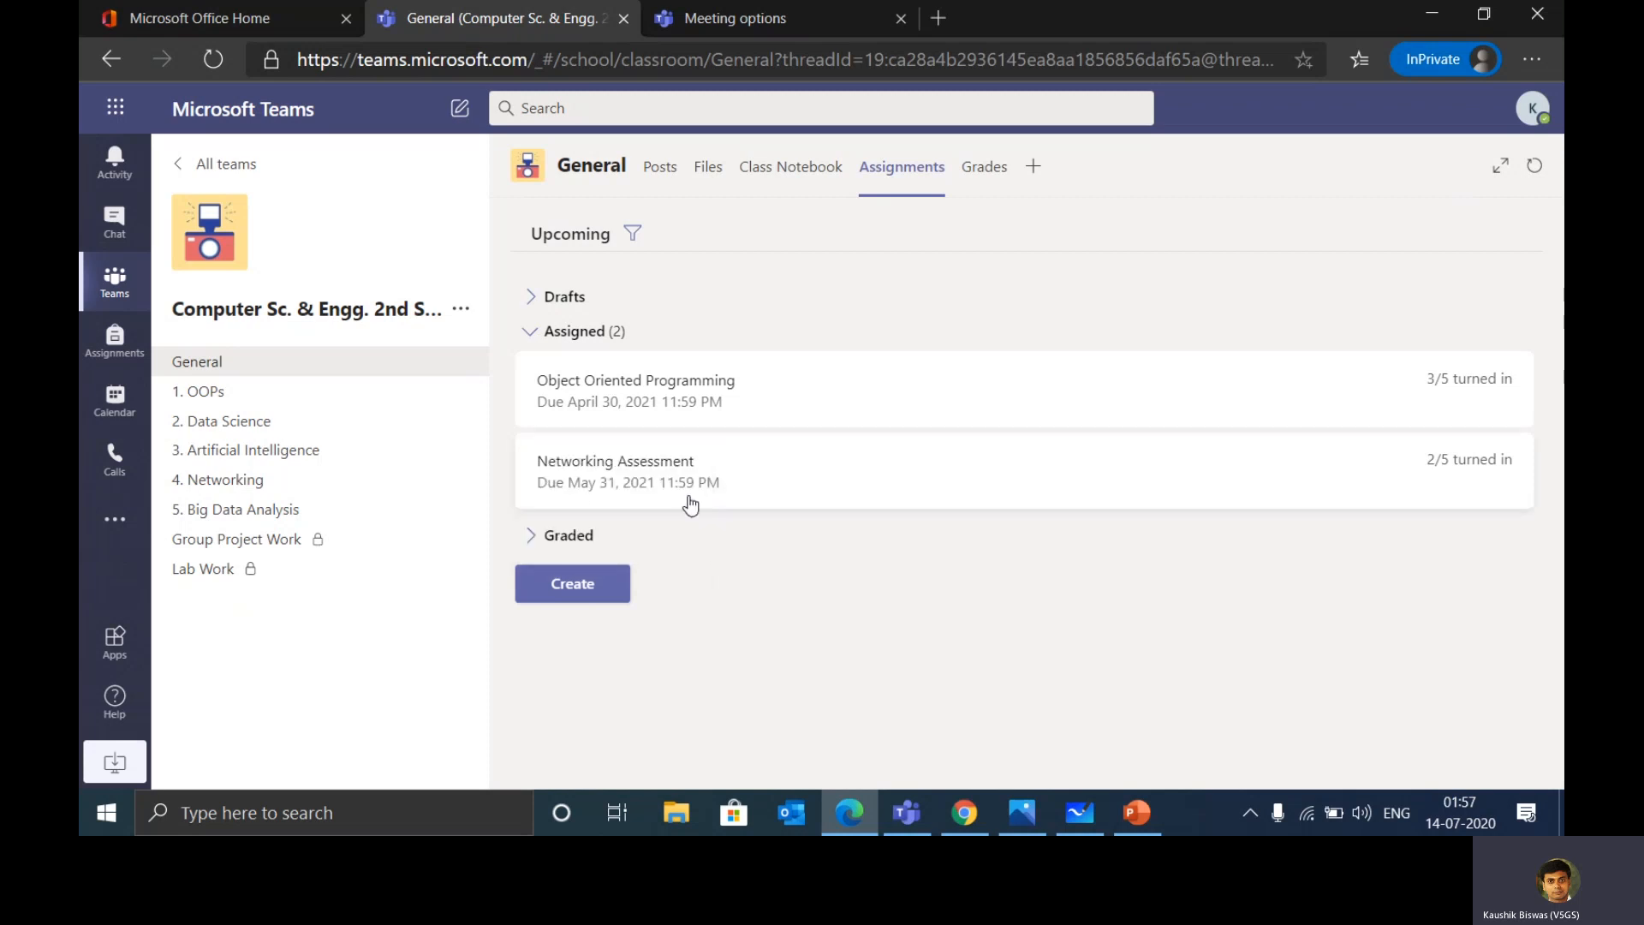
Open the Networking Assessment assignment for editing and review its title and instructions.
click(616, 465)
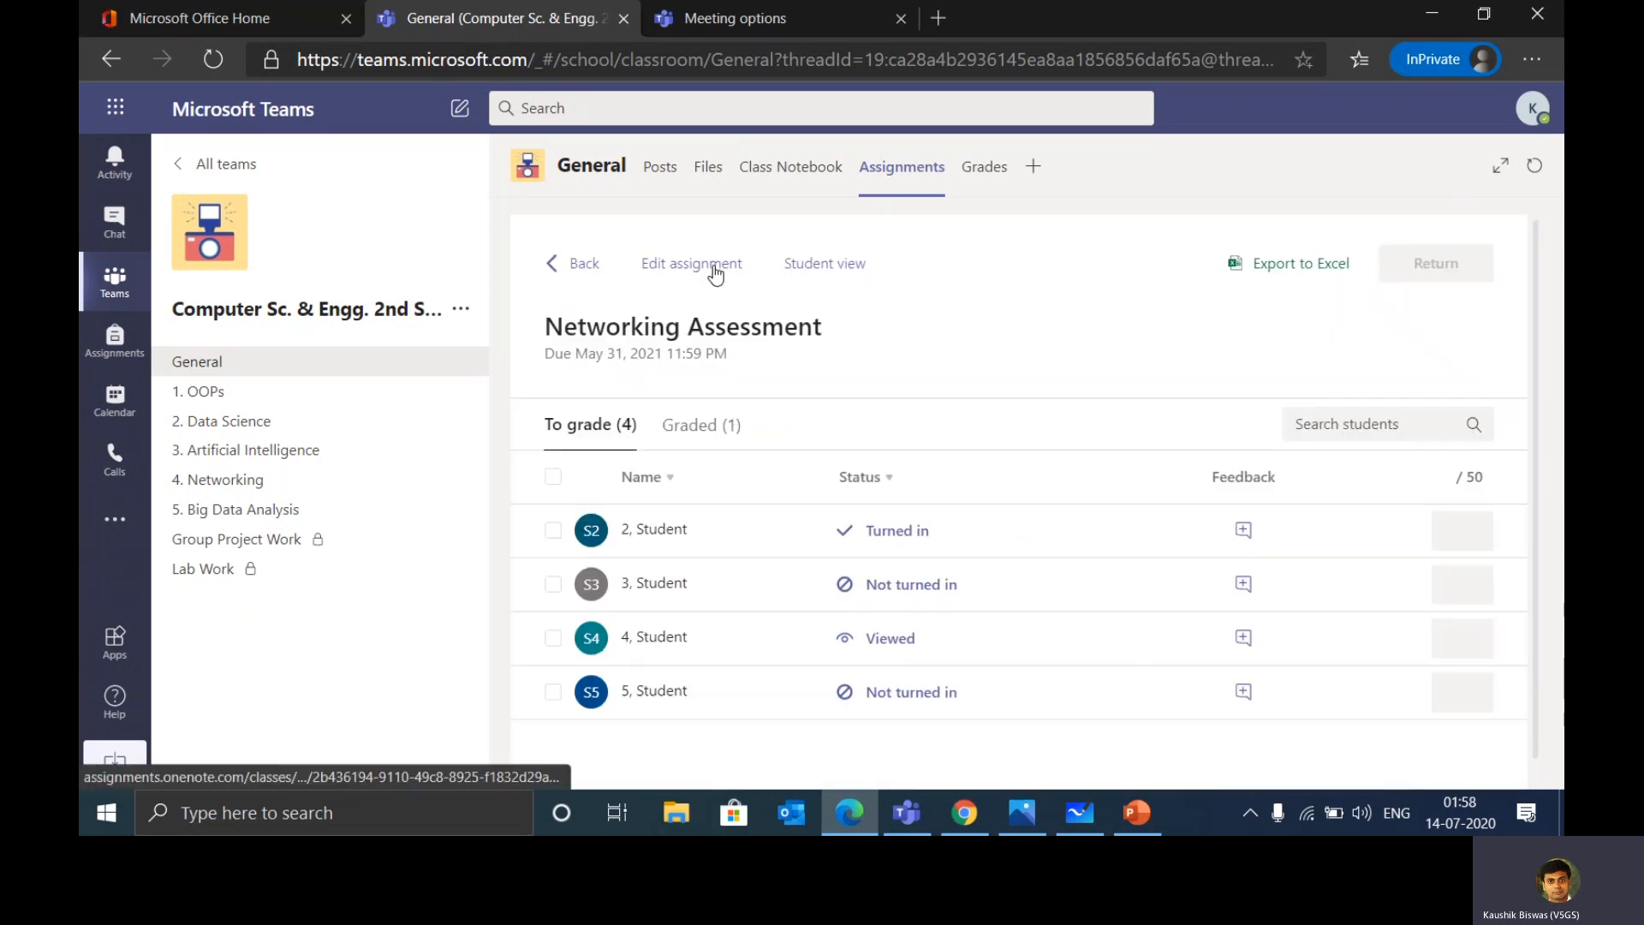
click(711, 265)
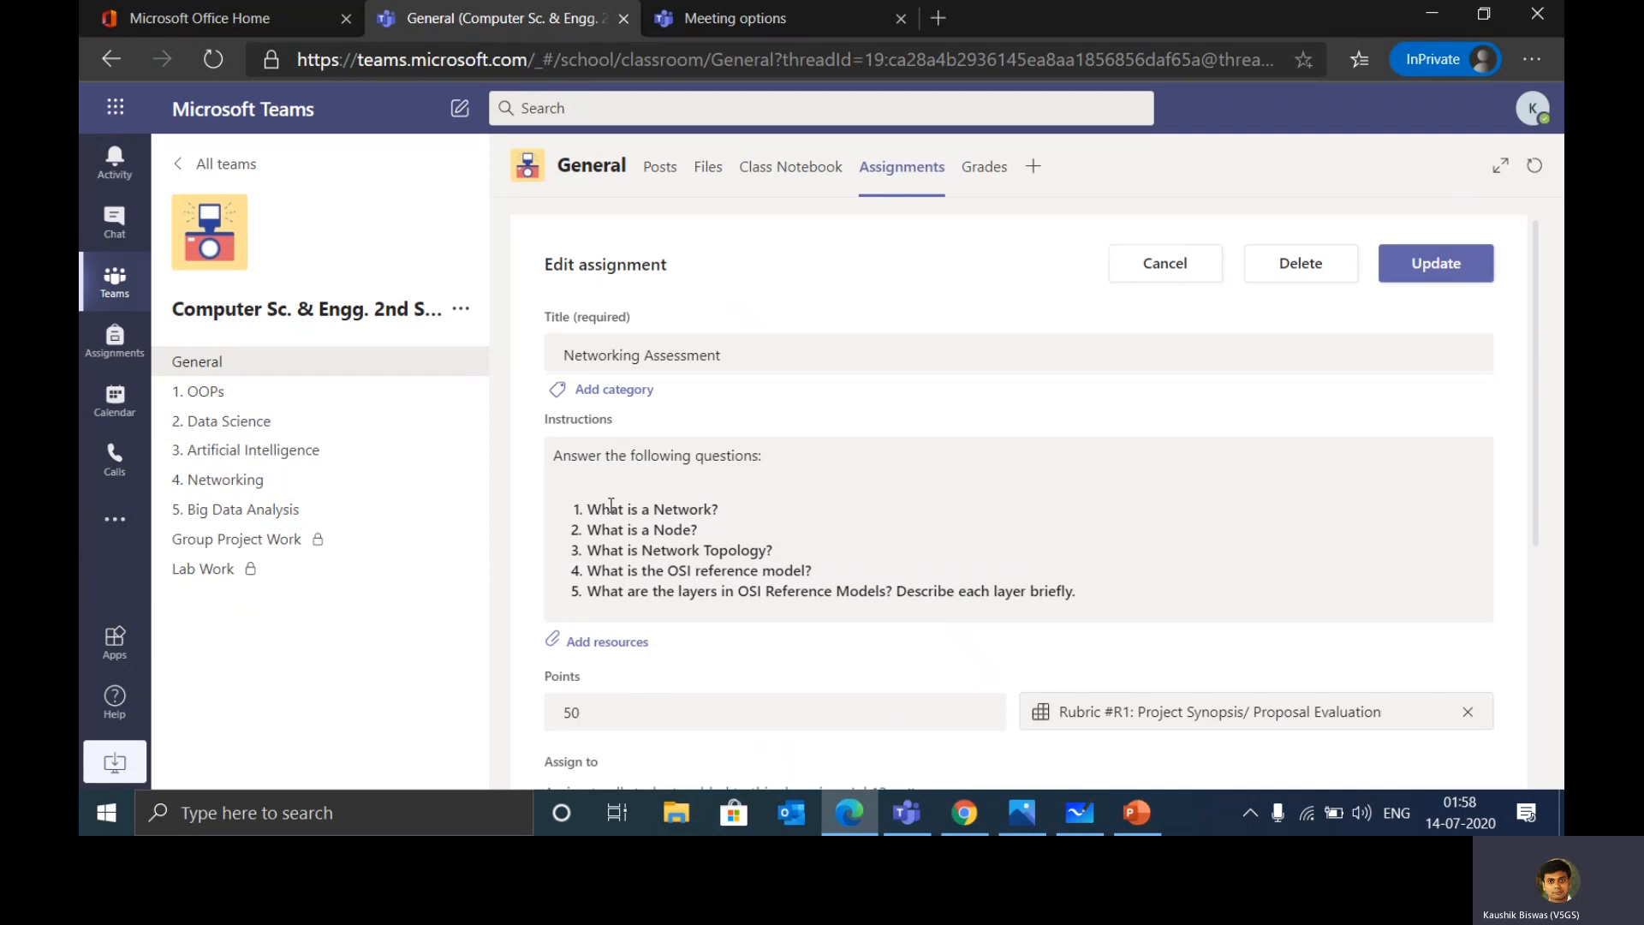
scroll(610, 505, down, 1)
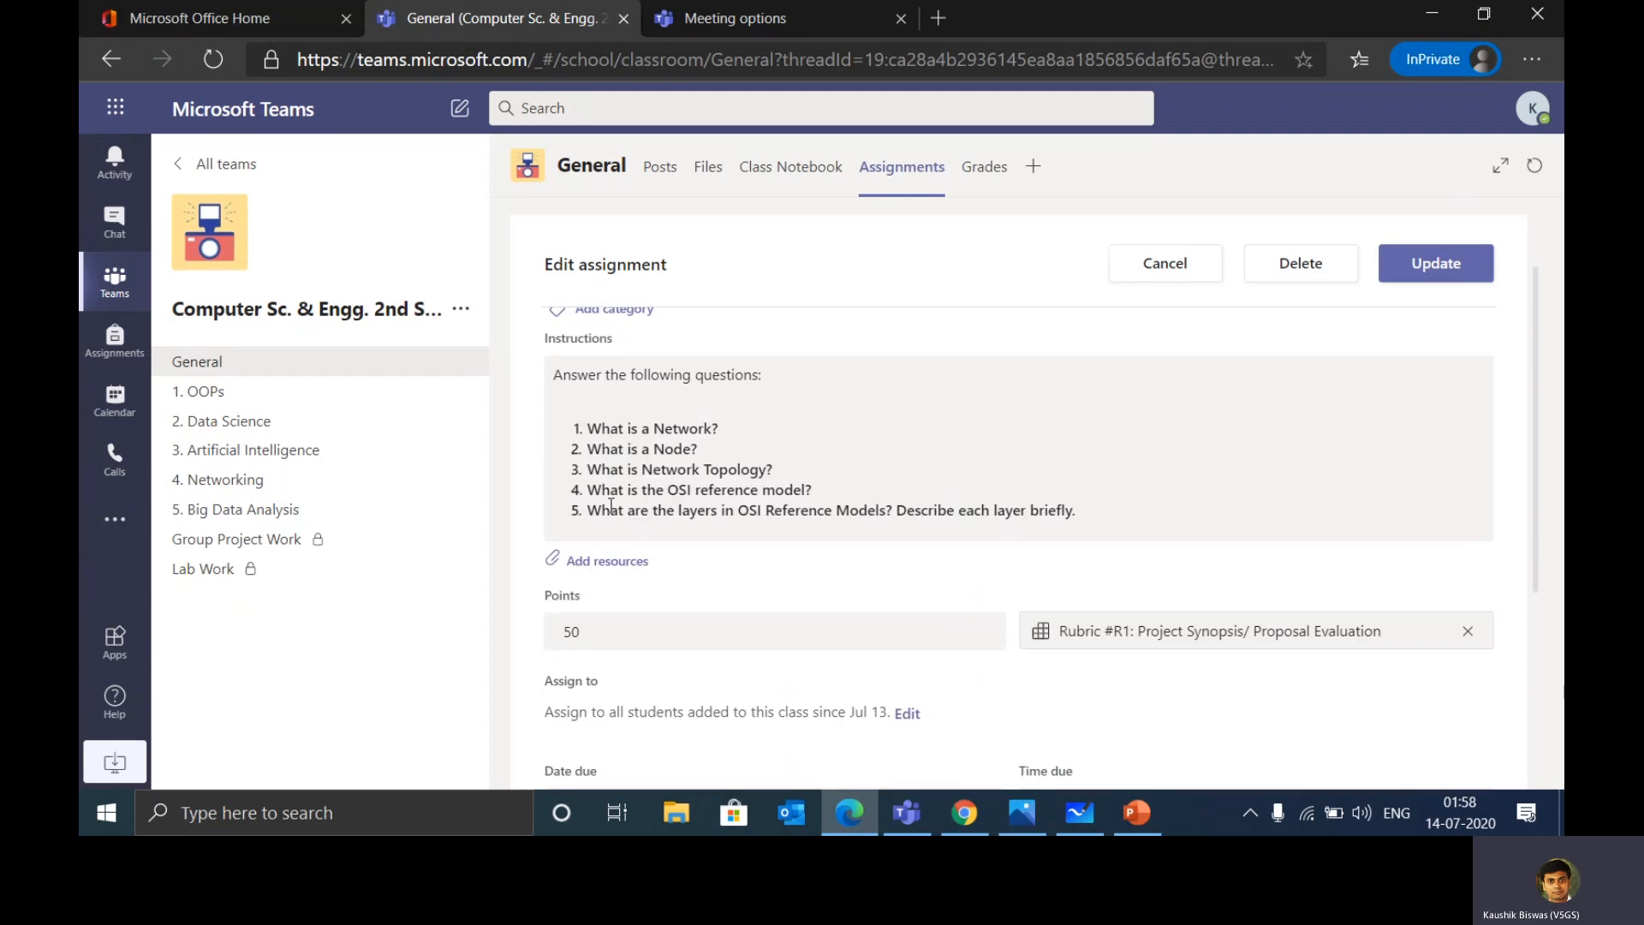
scroll(611, 503, up, 1)
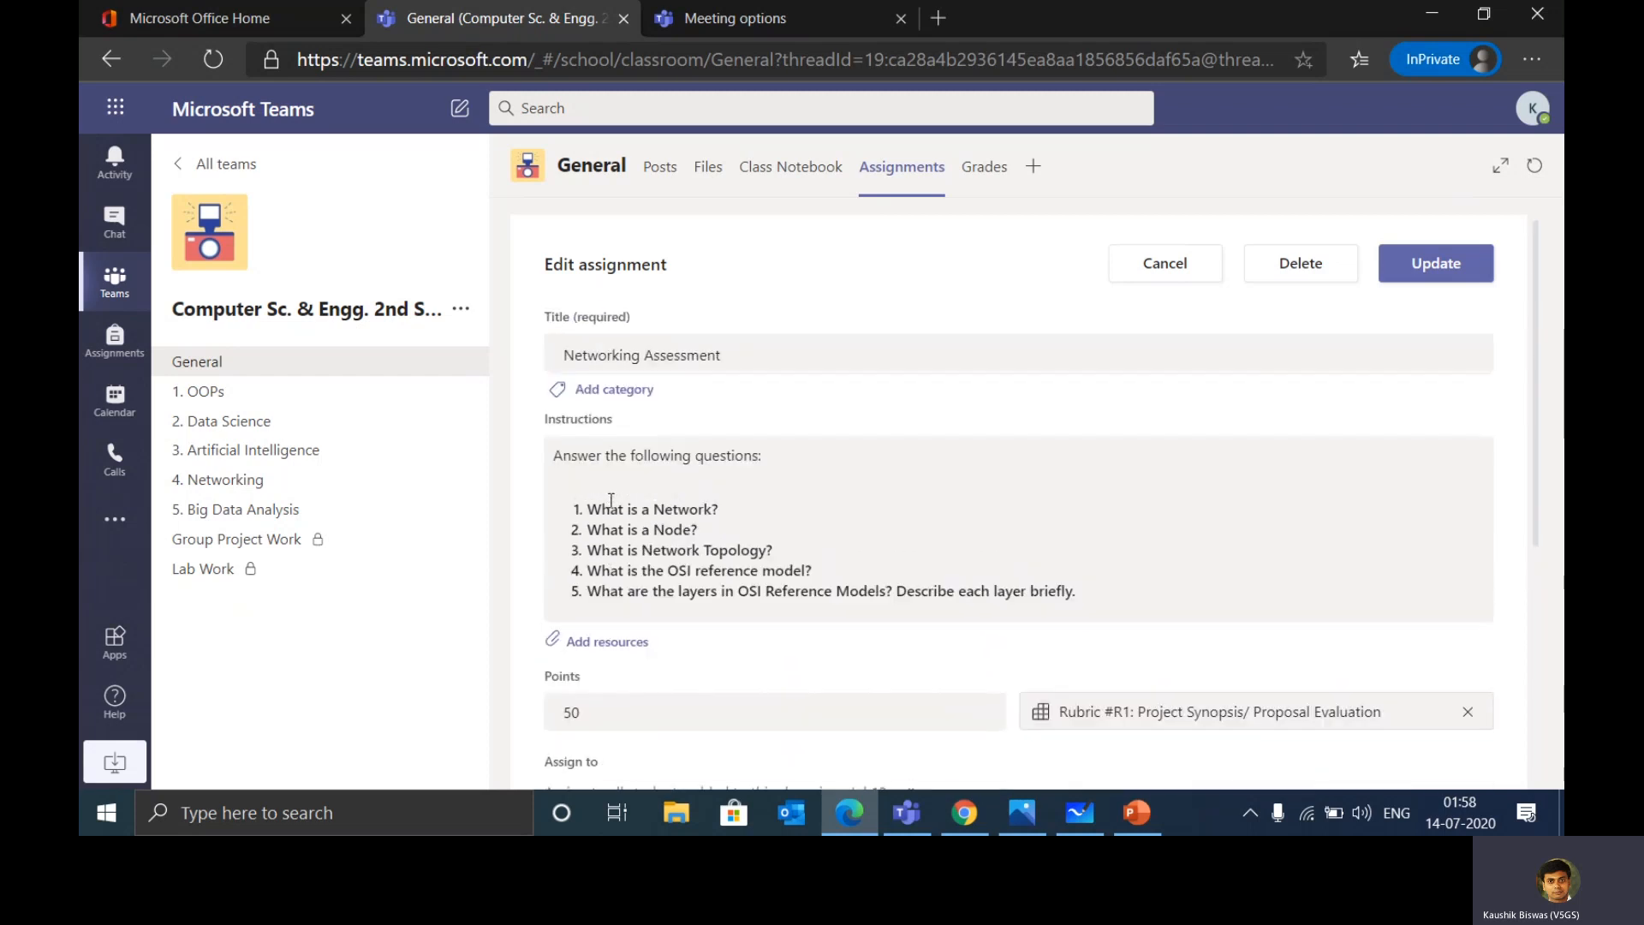
scroll(612, 505, down, 1)
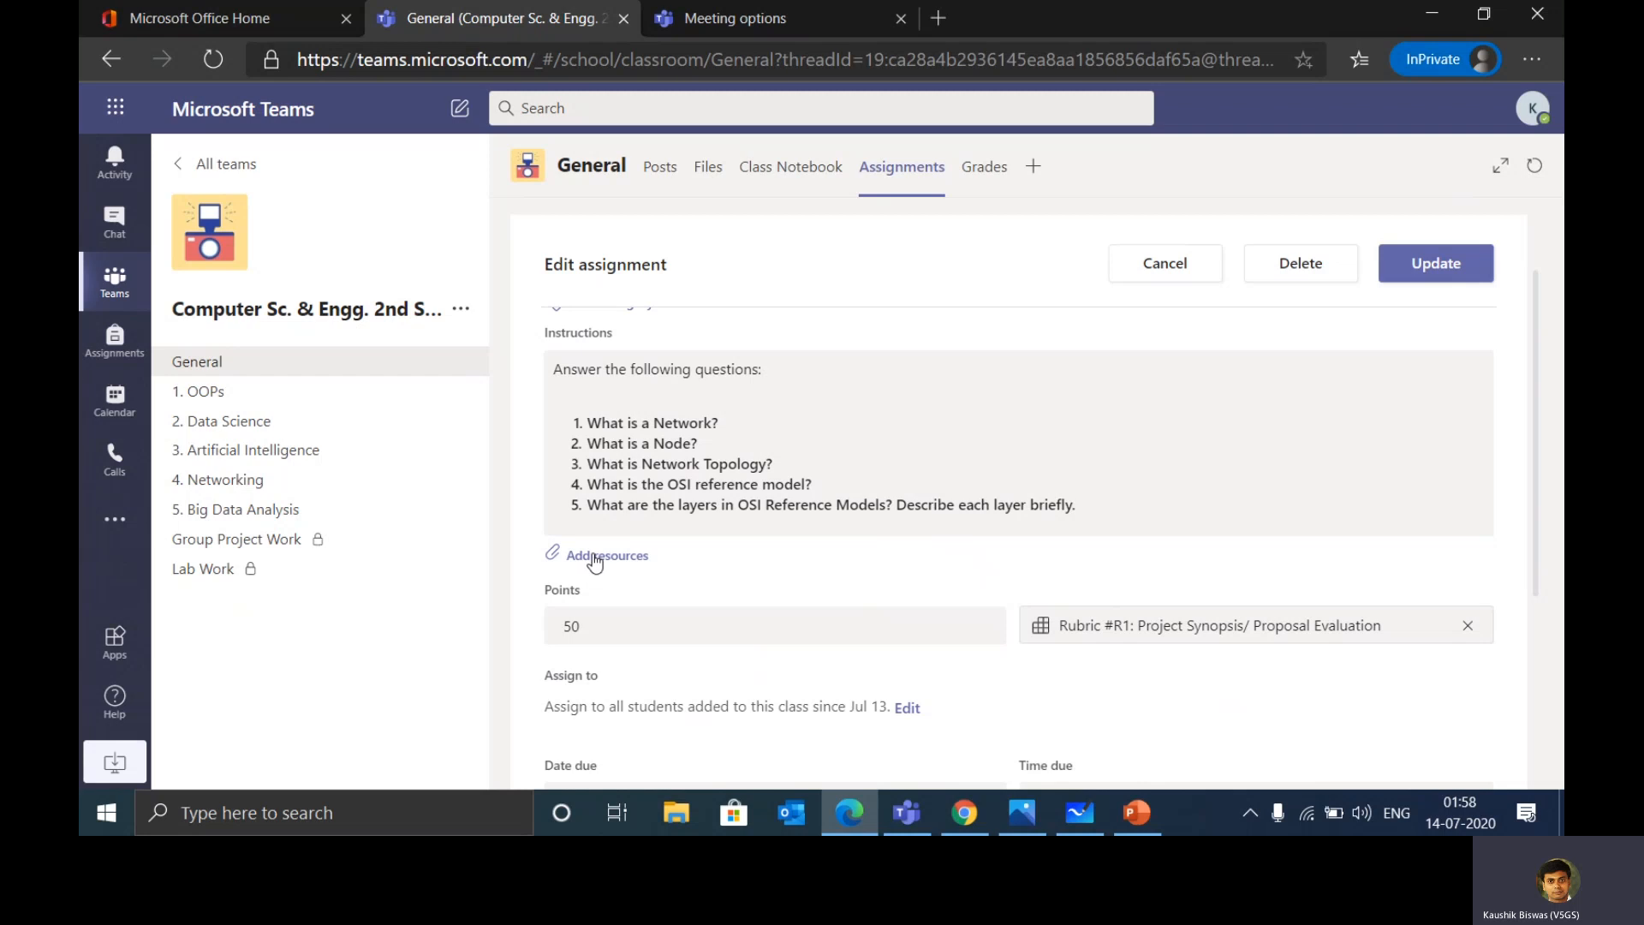
Check the resource sources and new file types that can be attached to the assignment, and cancel without attaching anything.
click(594, 557)
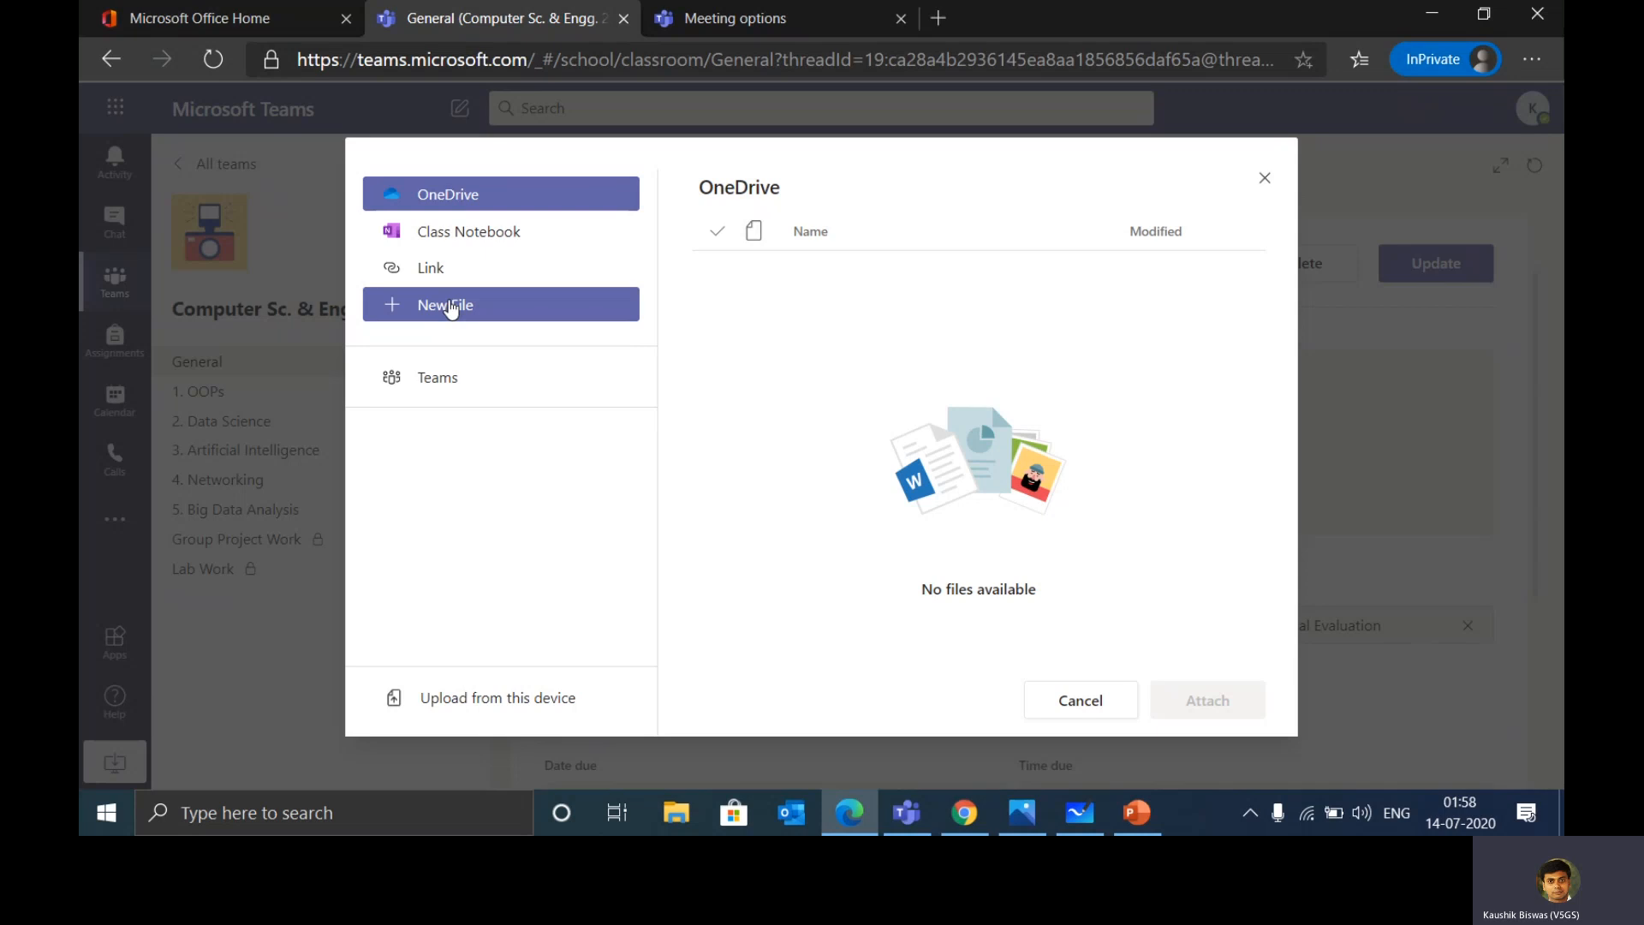
click(451, 309)
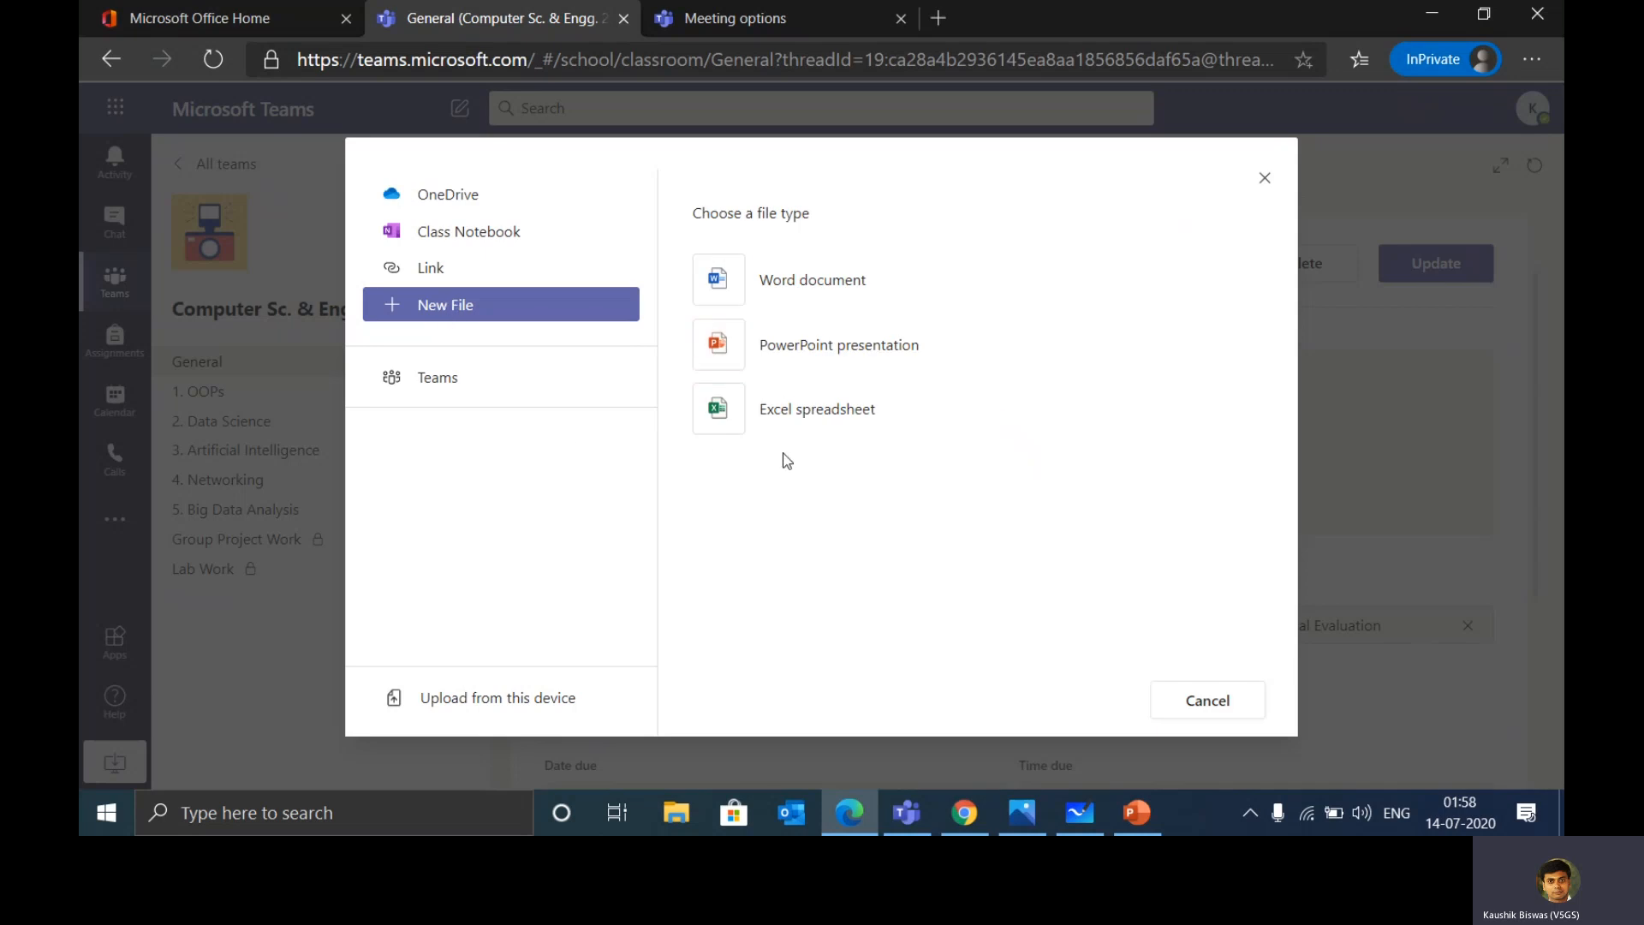
click(1240, 704)
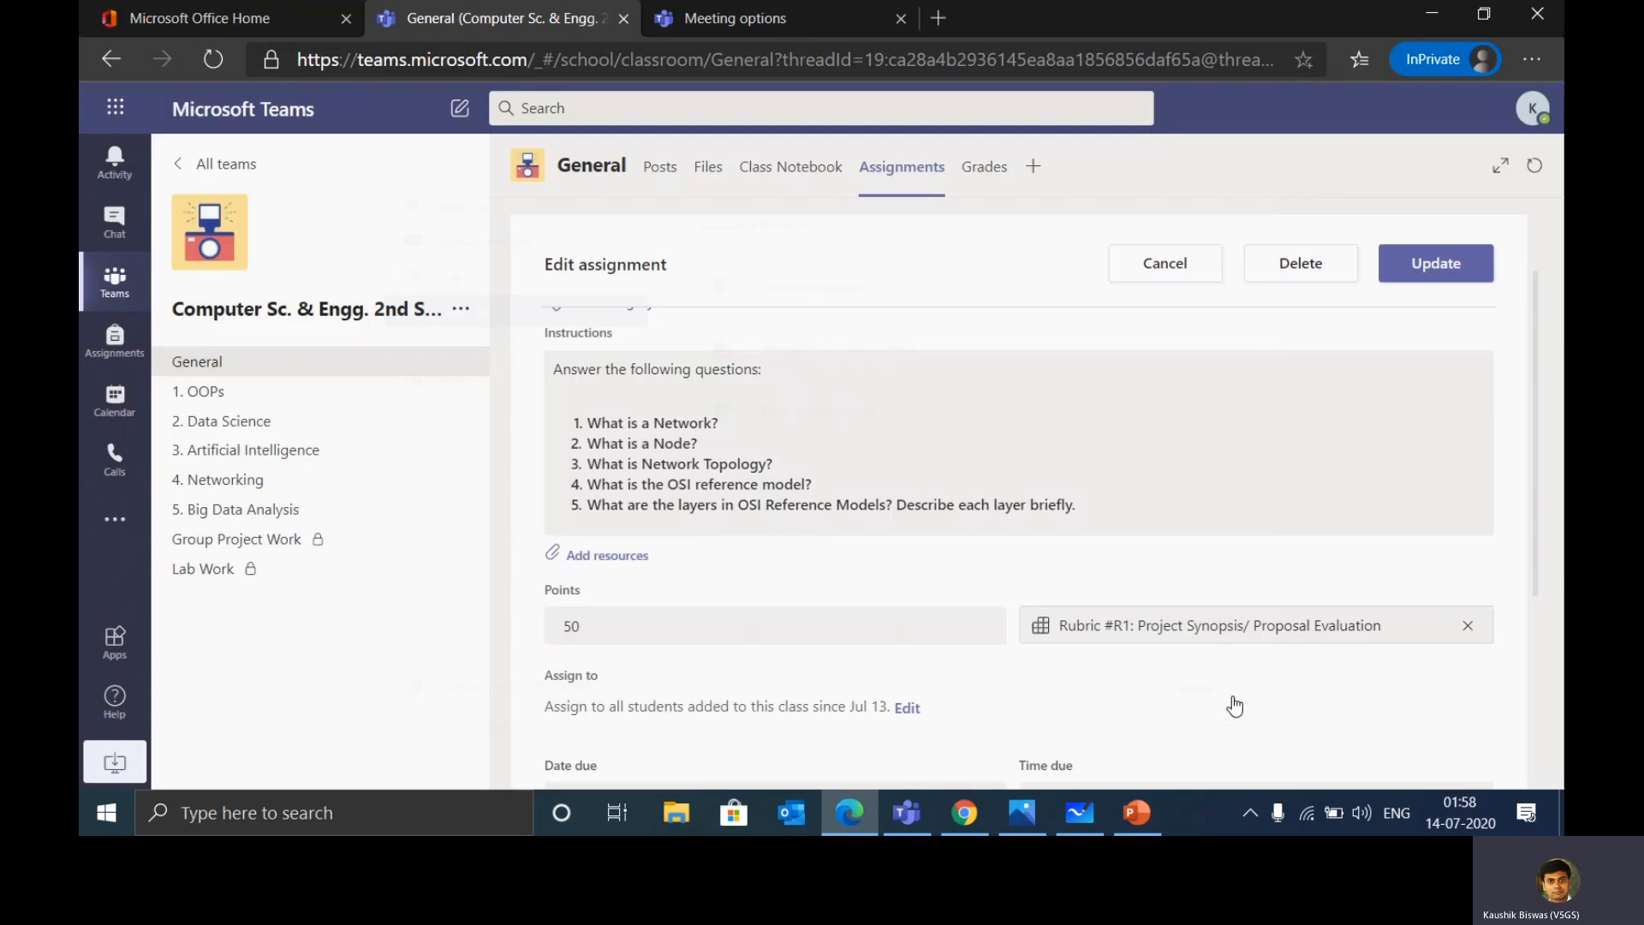
Review the assignment's points and the criteria of Rubric #R1: Project Synopsis/ Proposal Evaluation, and close the rubric.
scroll(799, 536, down, 2)
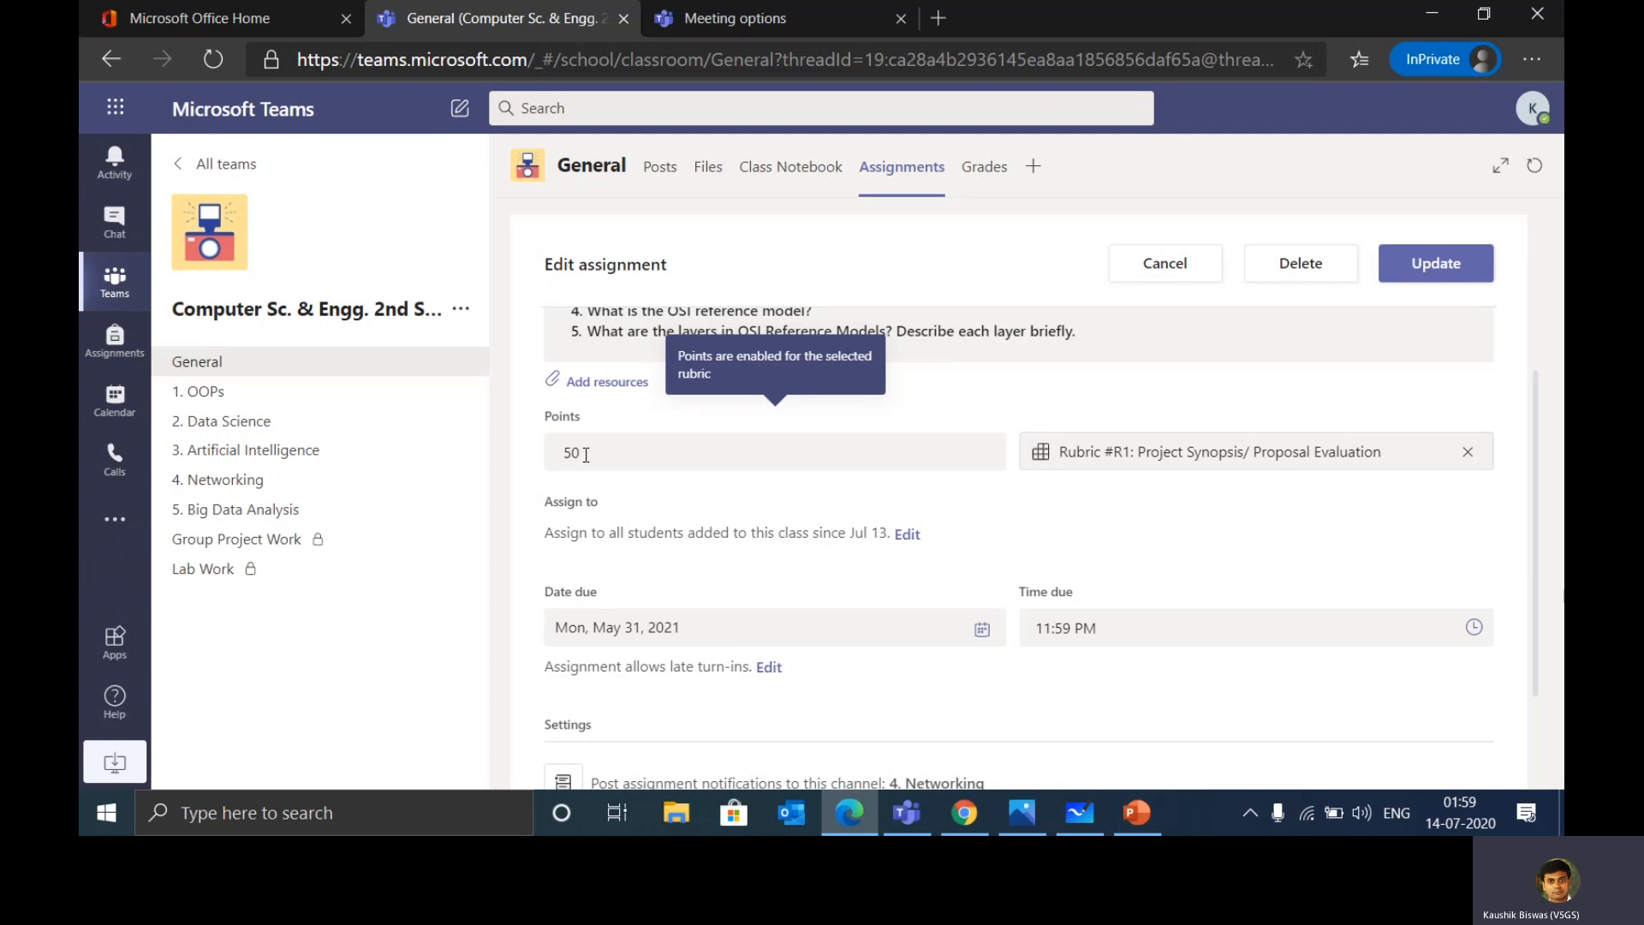
click(1144, 454)
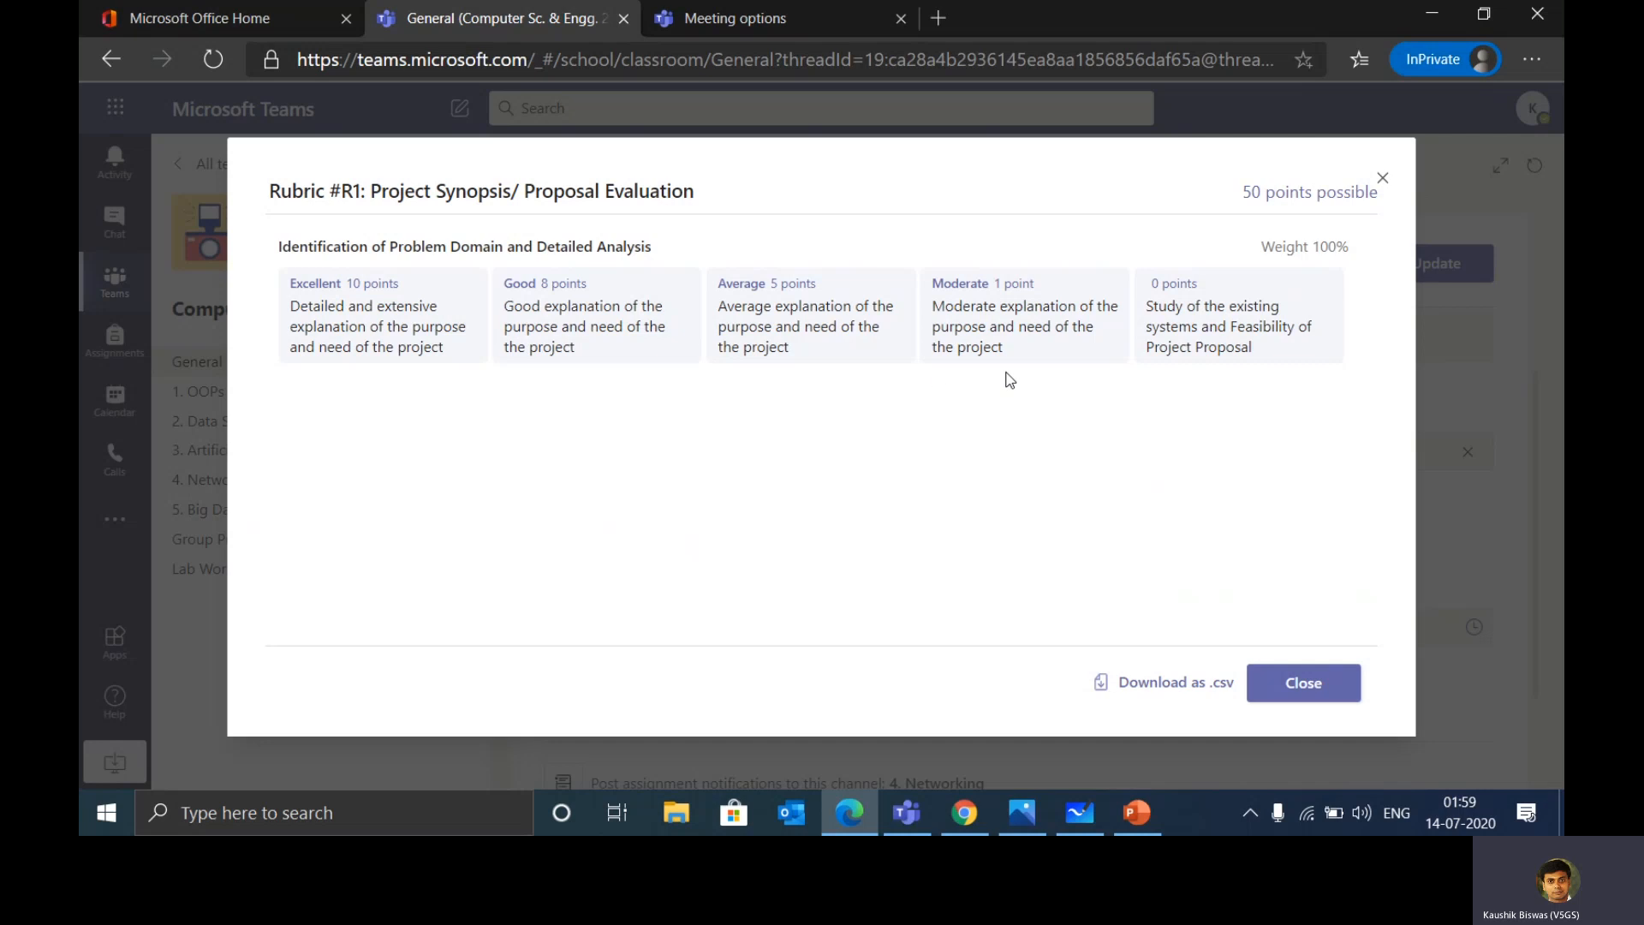
click(1384, 182)
scroll(1055, 497, down, 1)
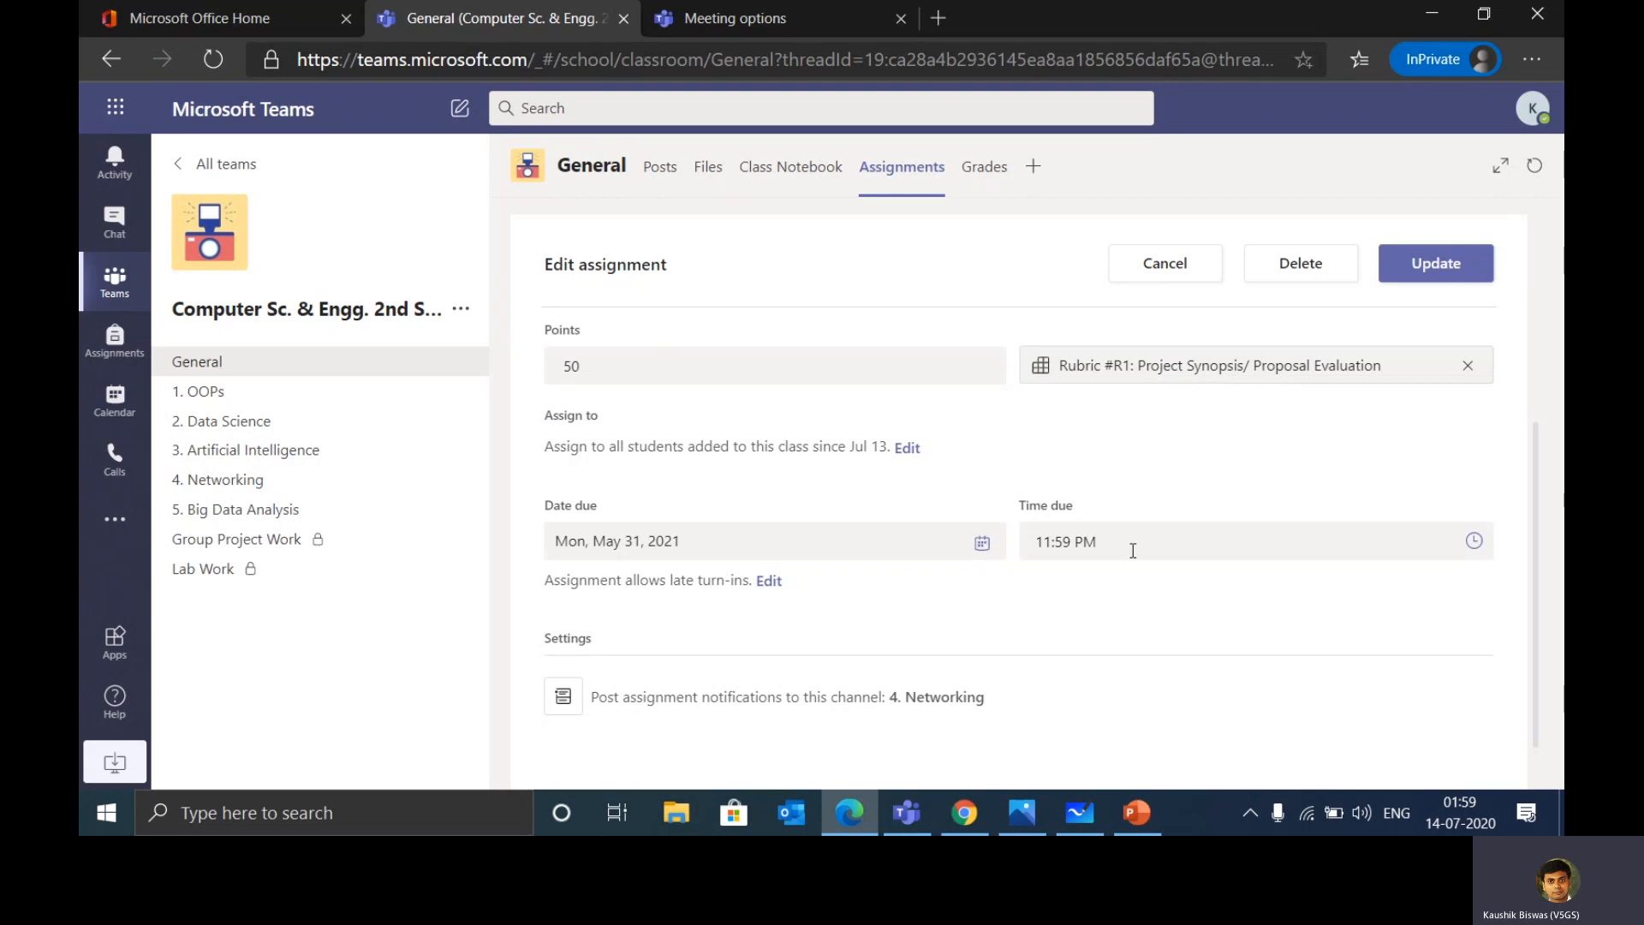
Review the assignment's due and close date options, cancel without changes and check the notification channel setting.
click(768, 582)
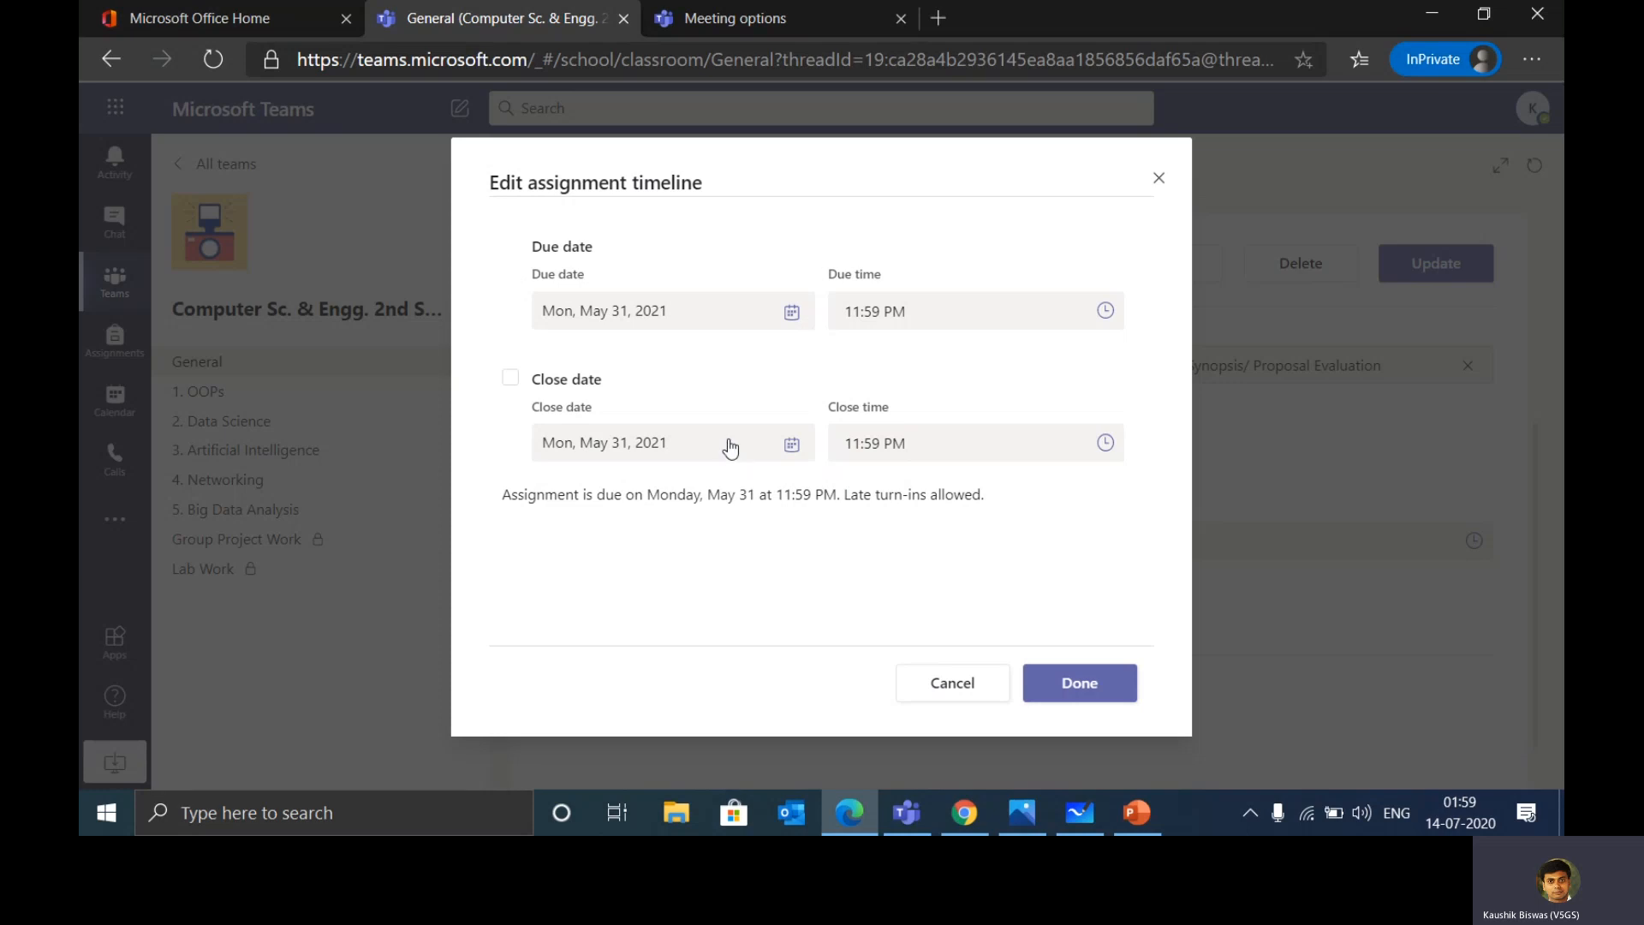
click(945, 685)
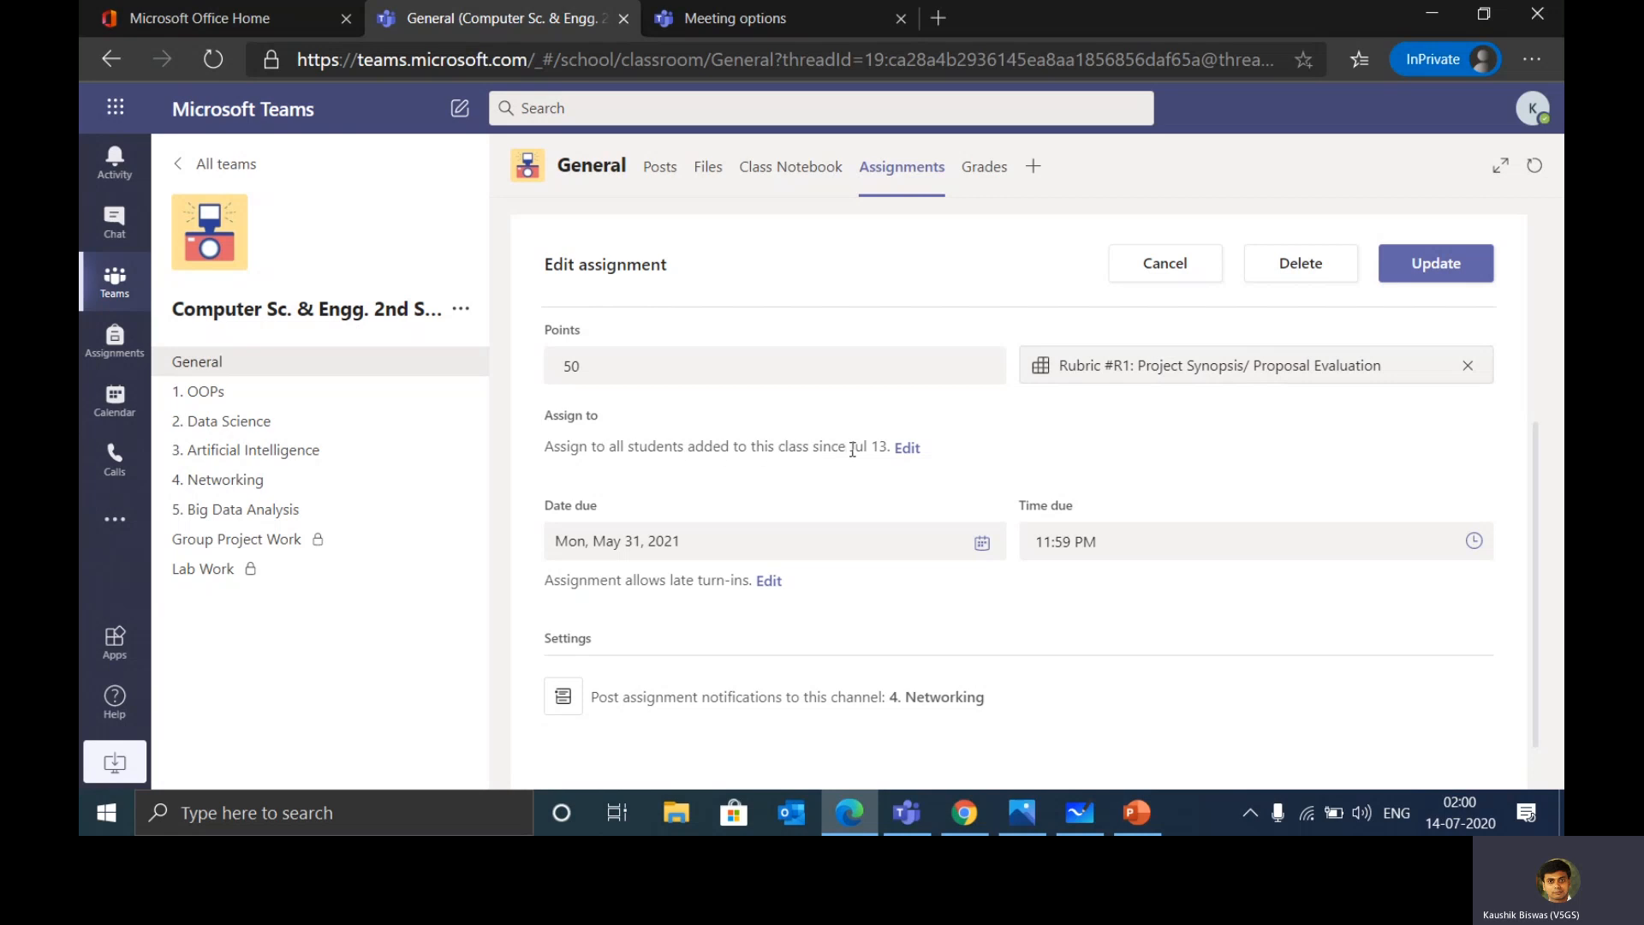
scroll(847, 653, down, 1)
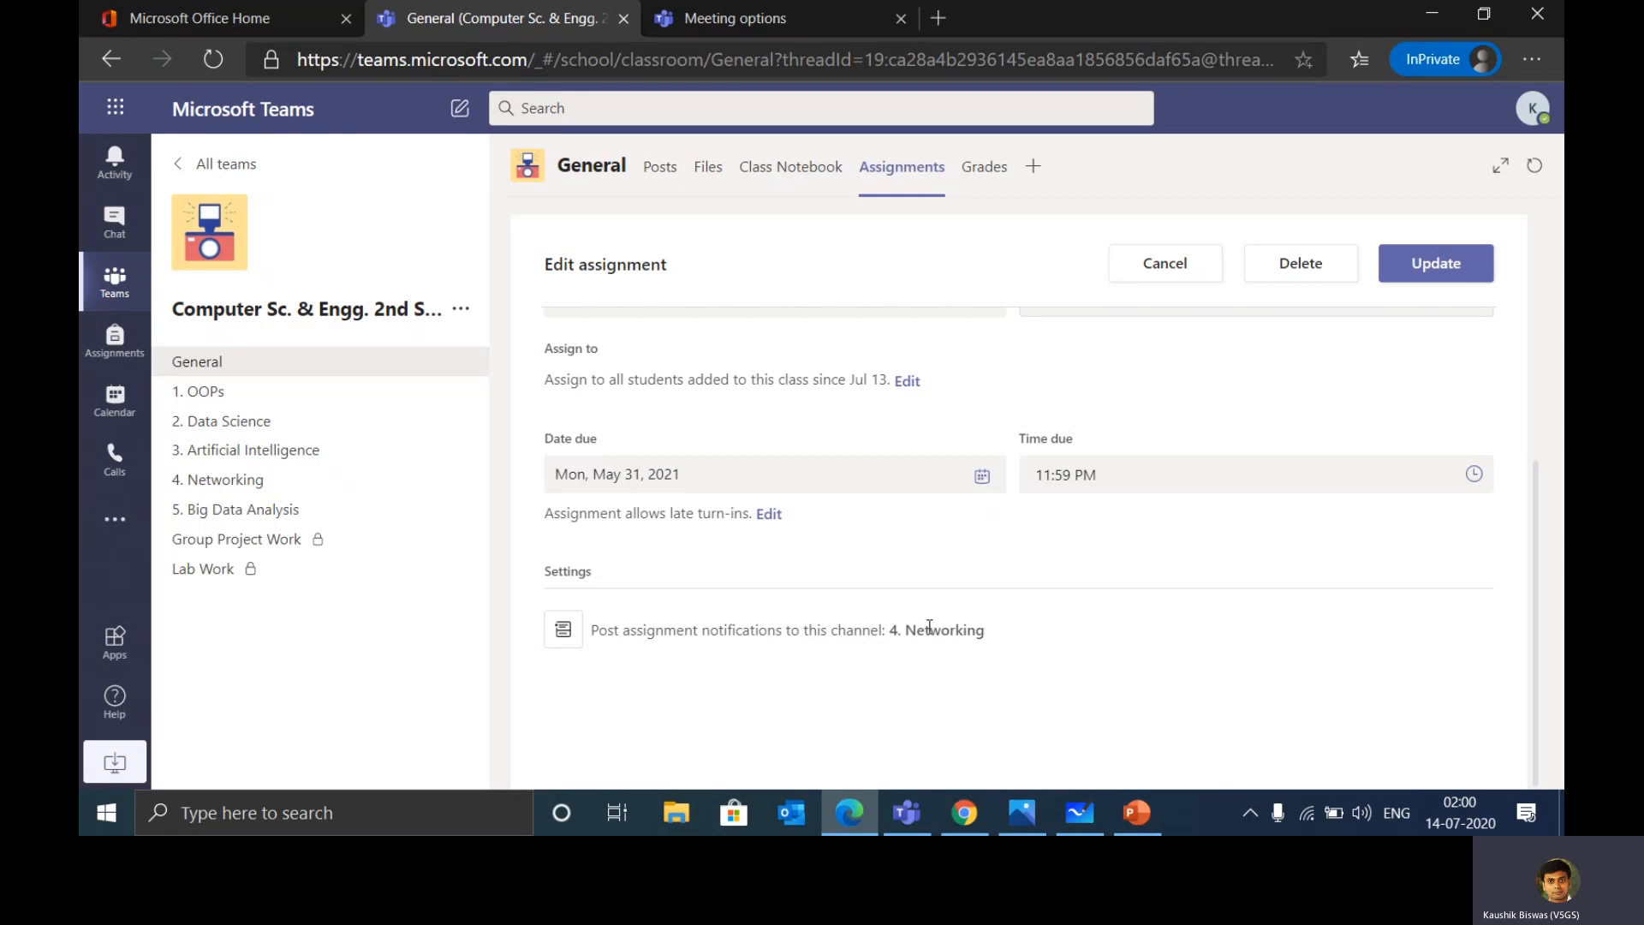
Cancel editing the Networking Assessment and return to the team's assignments list.
scroll(929, 626, up, 3)
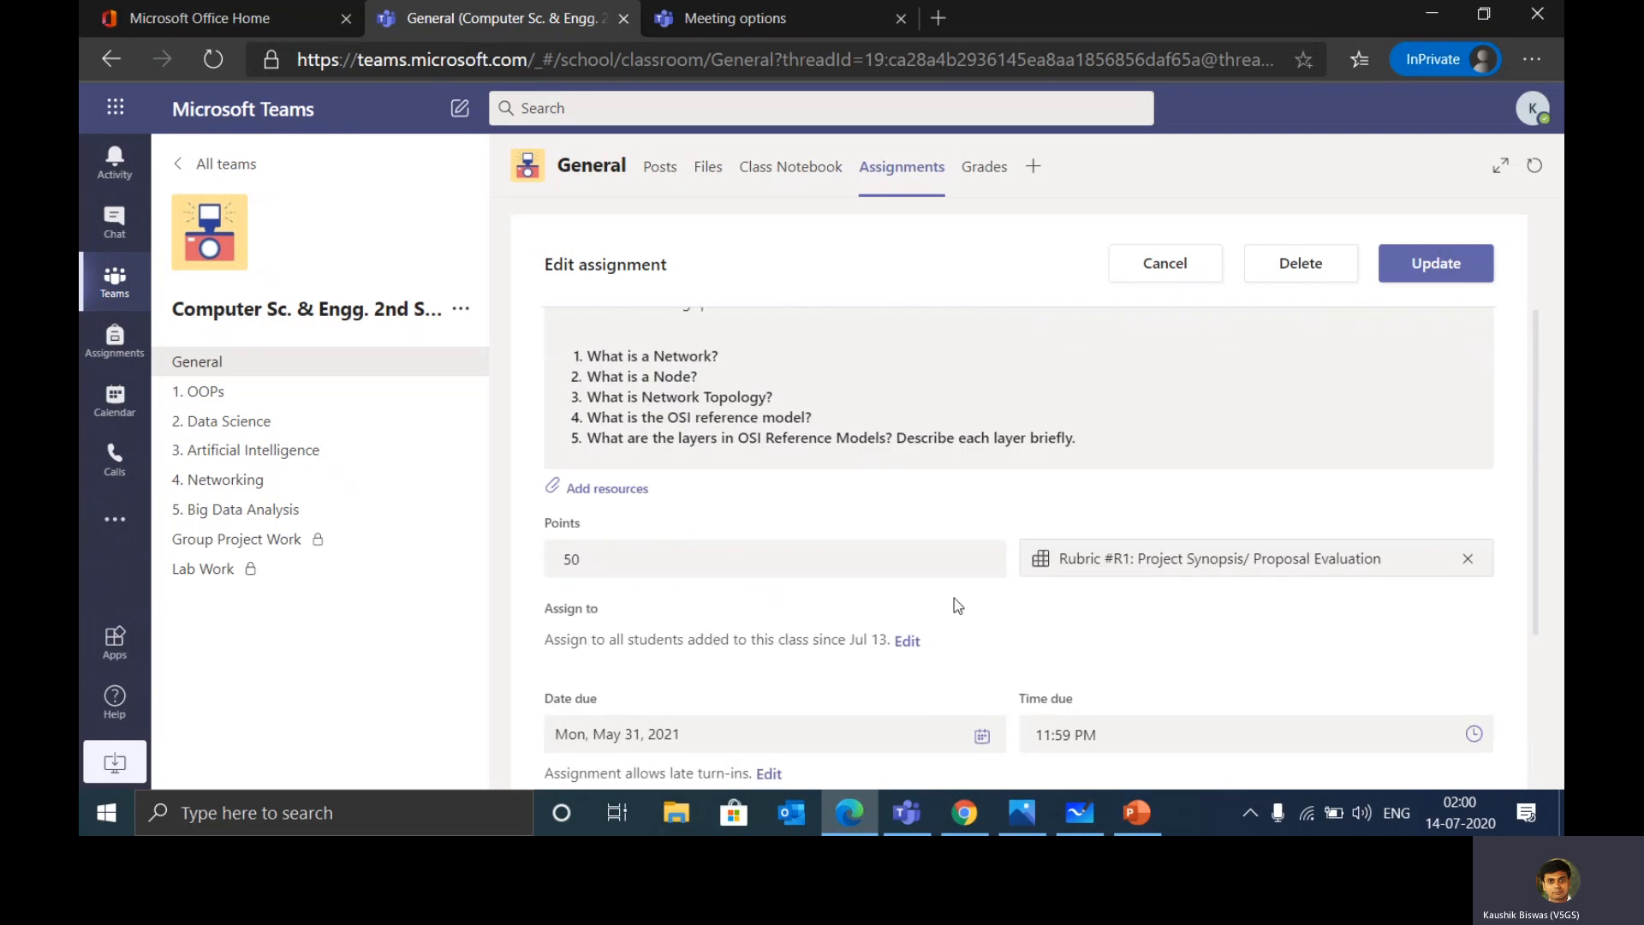
click(1179, 266)
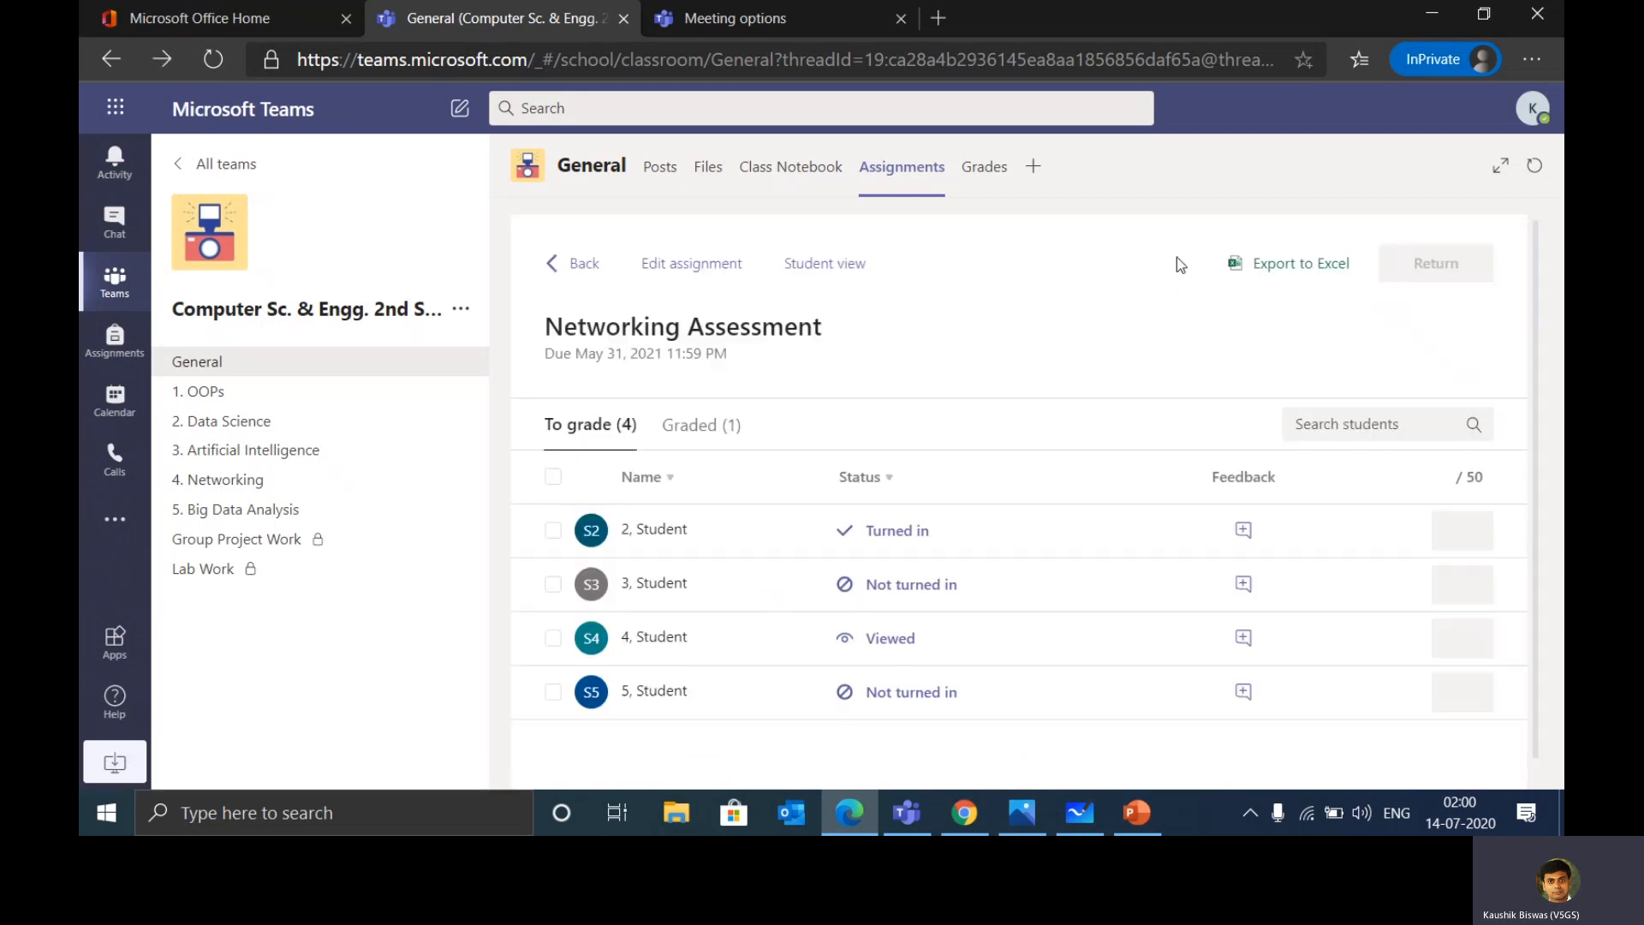
click(559, 268)
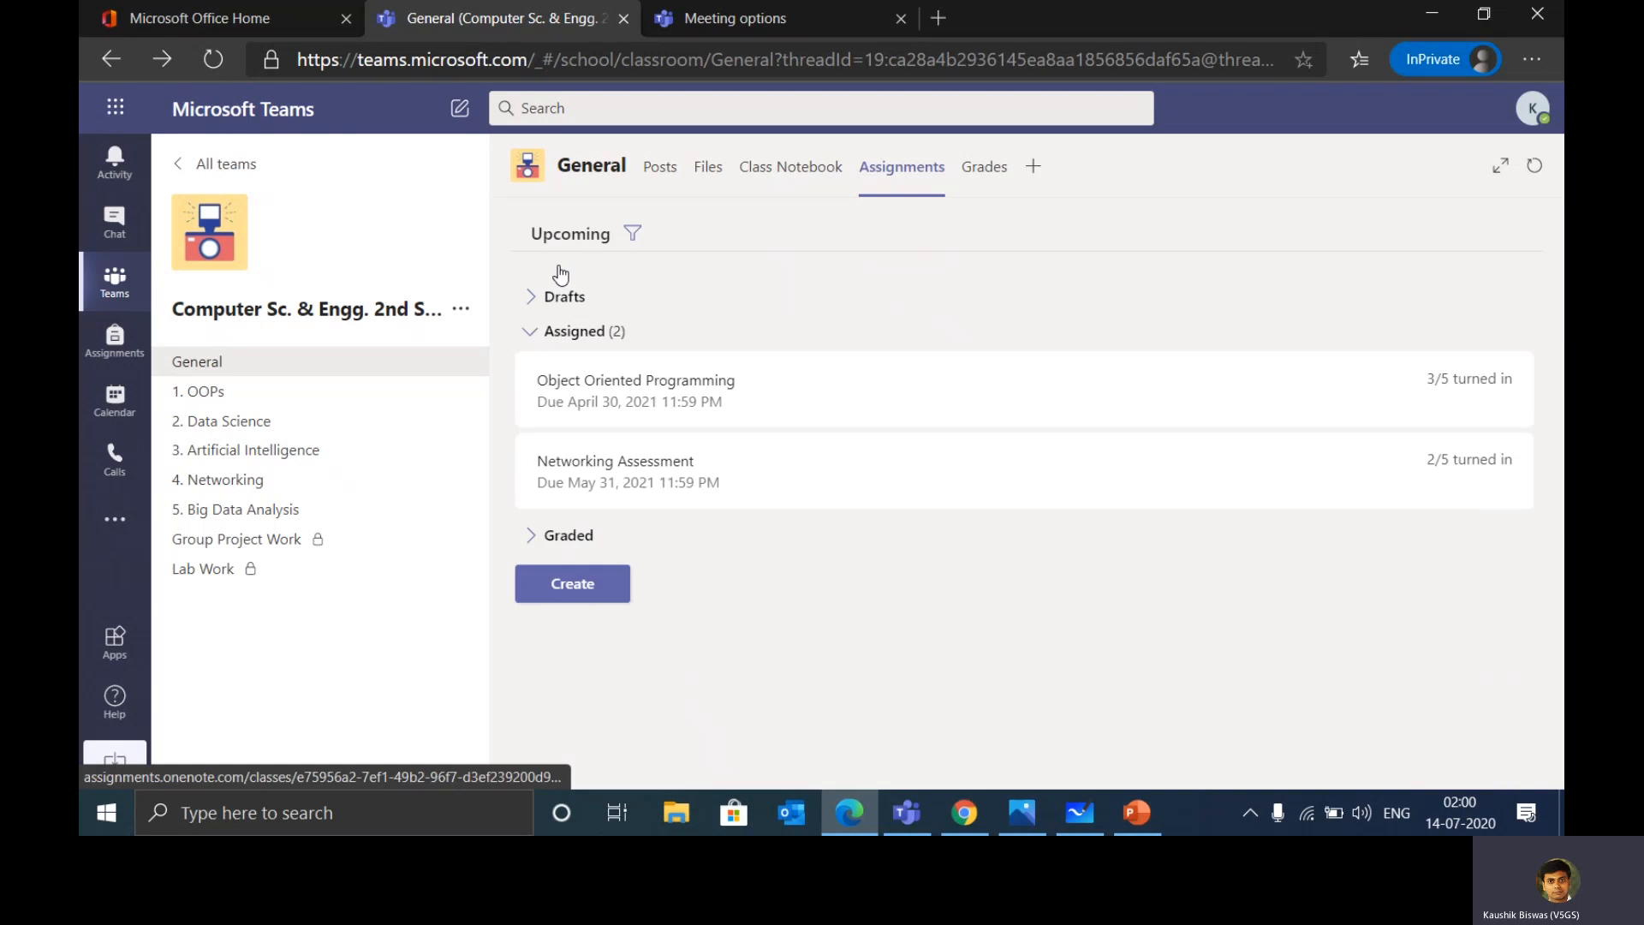
Switch to the student's Teams session in Chrome and find the Networking Assessment post in the 4. Networking channel.
click(973, 808)
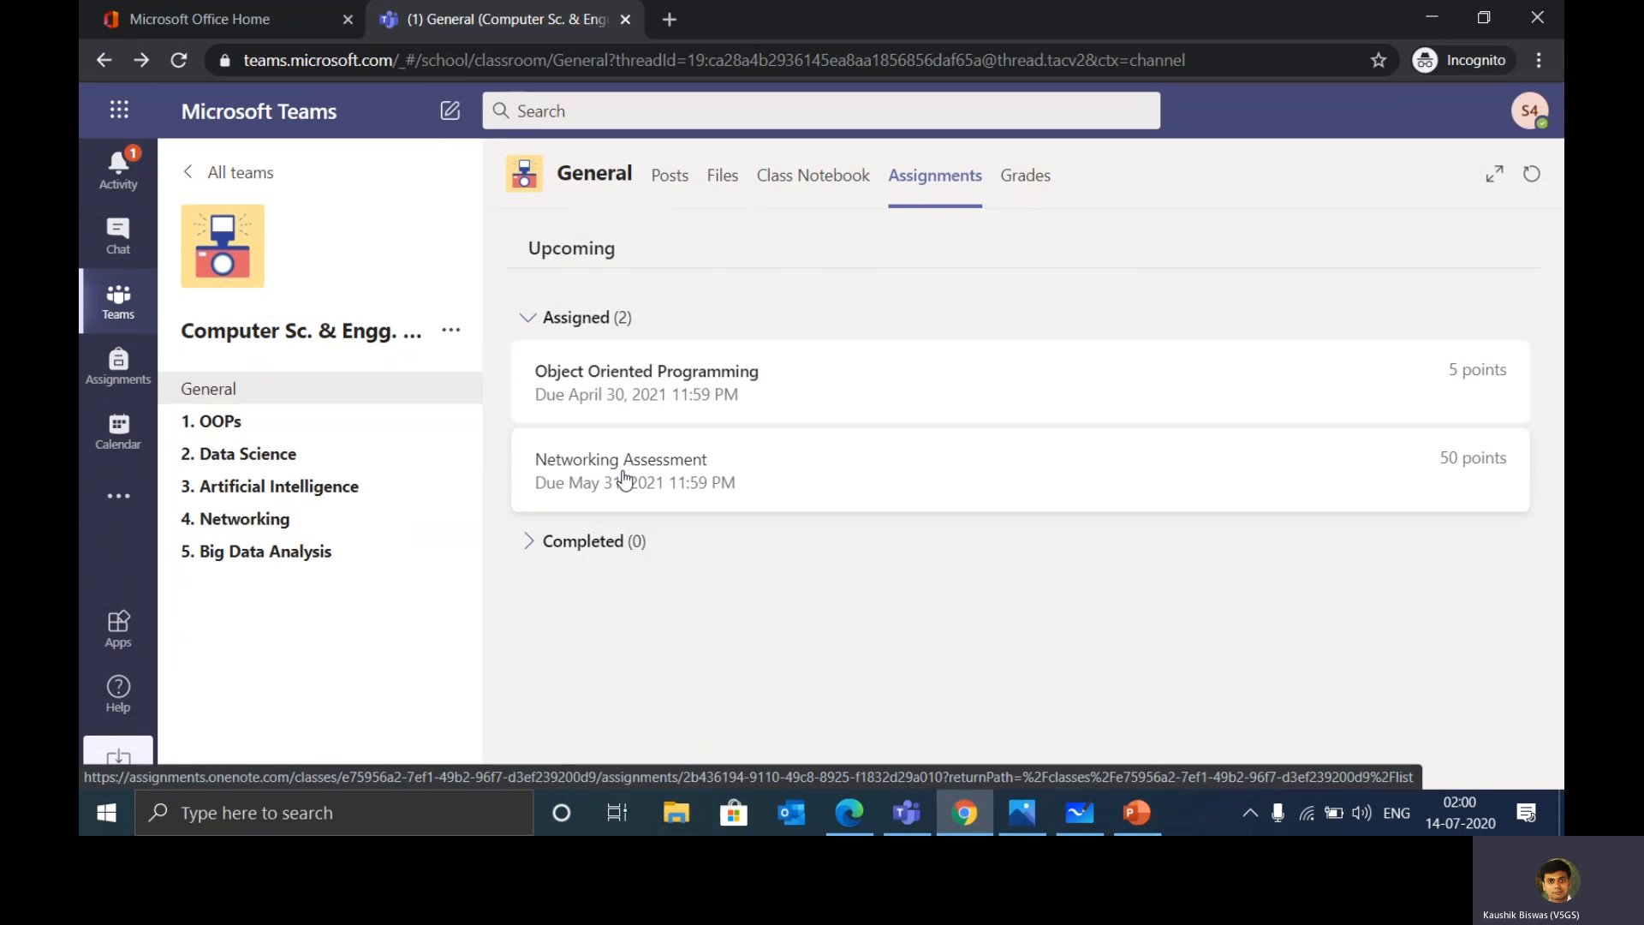
click(246, 524)
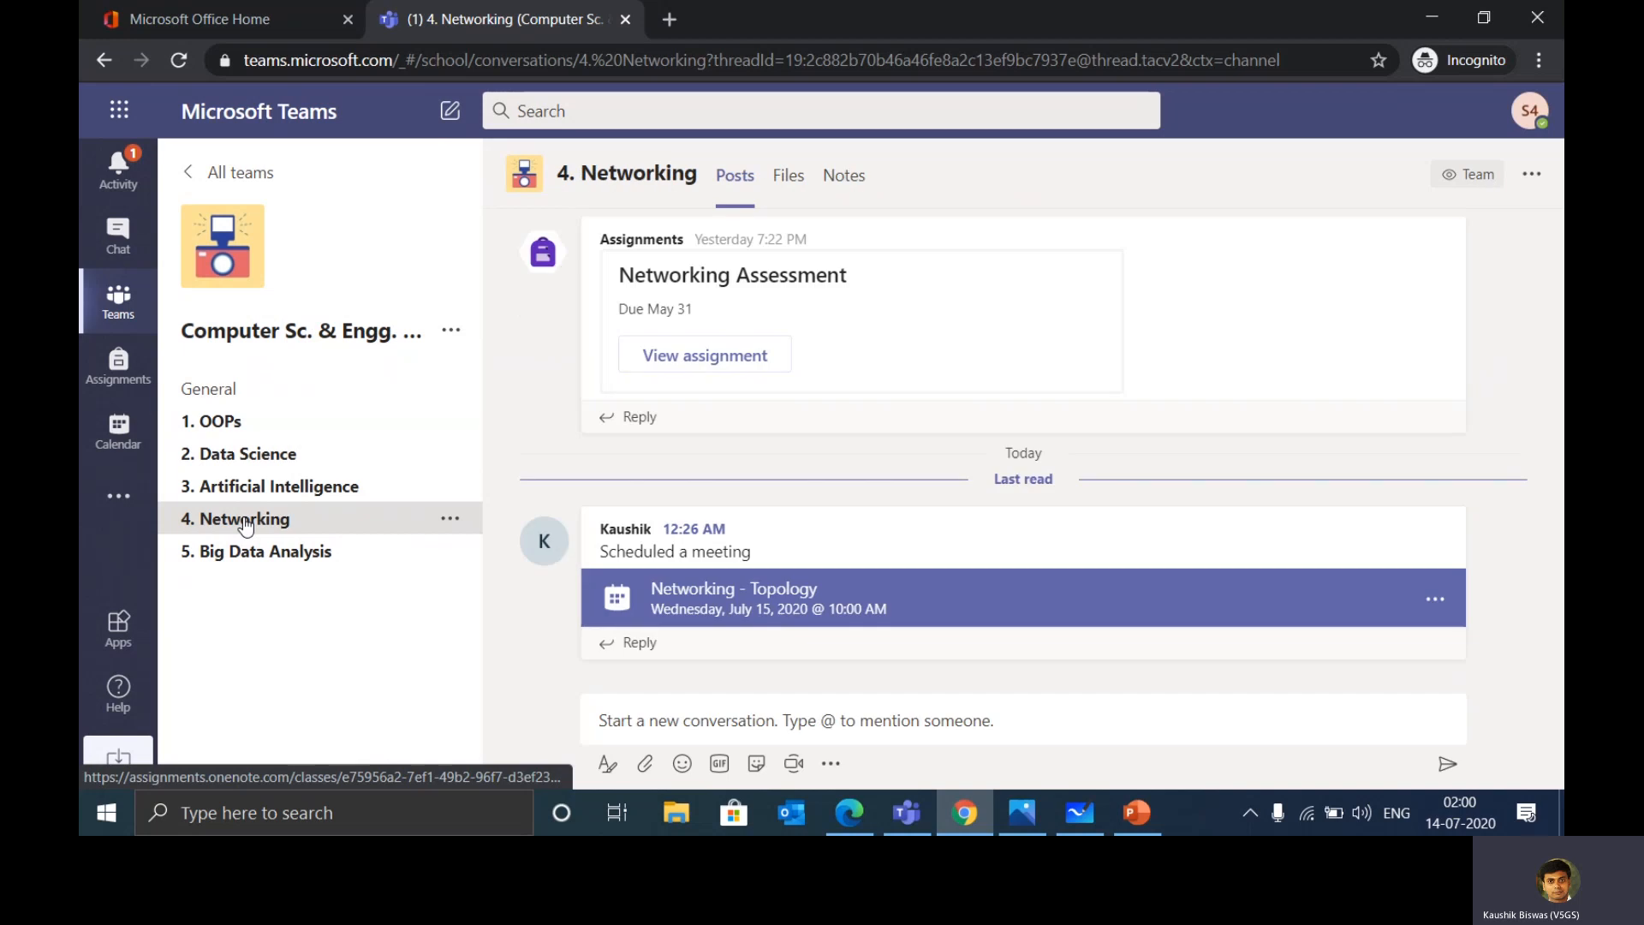
scroll(693, 531, up, 3)
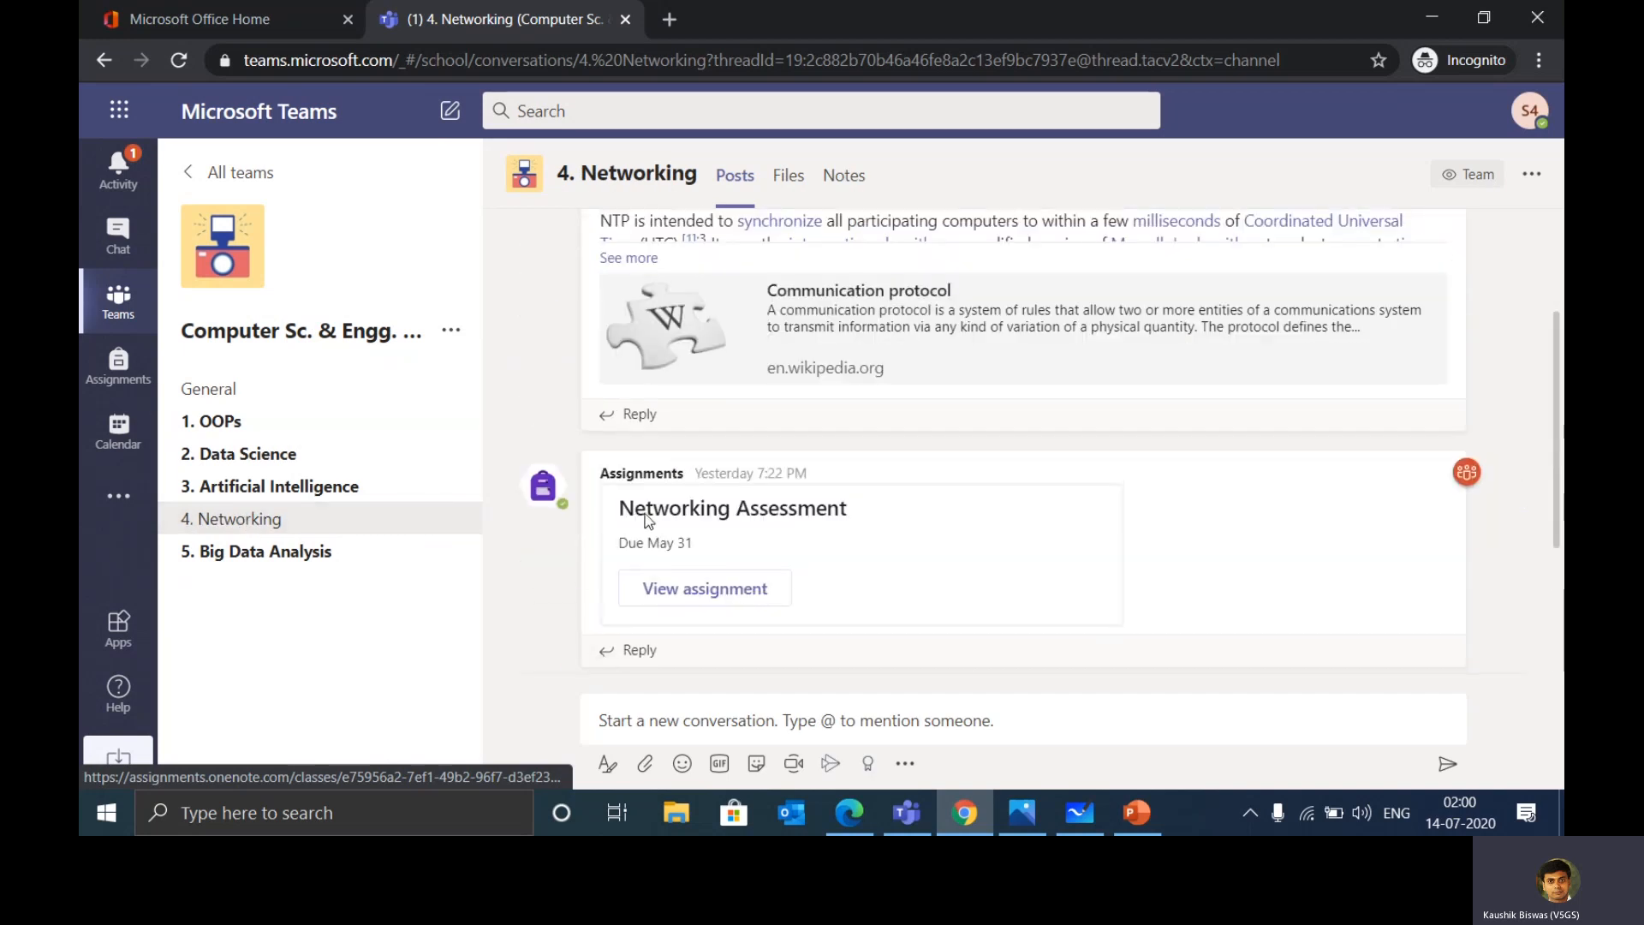
Open the Networking Assessment from the General channel's assignments, review its instructions and Rubric #R1, and close the rubric.
scroll(700, 553, down, 1)
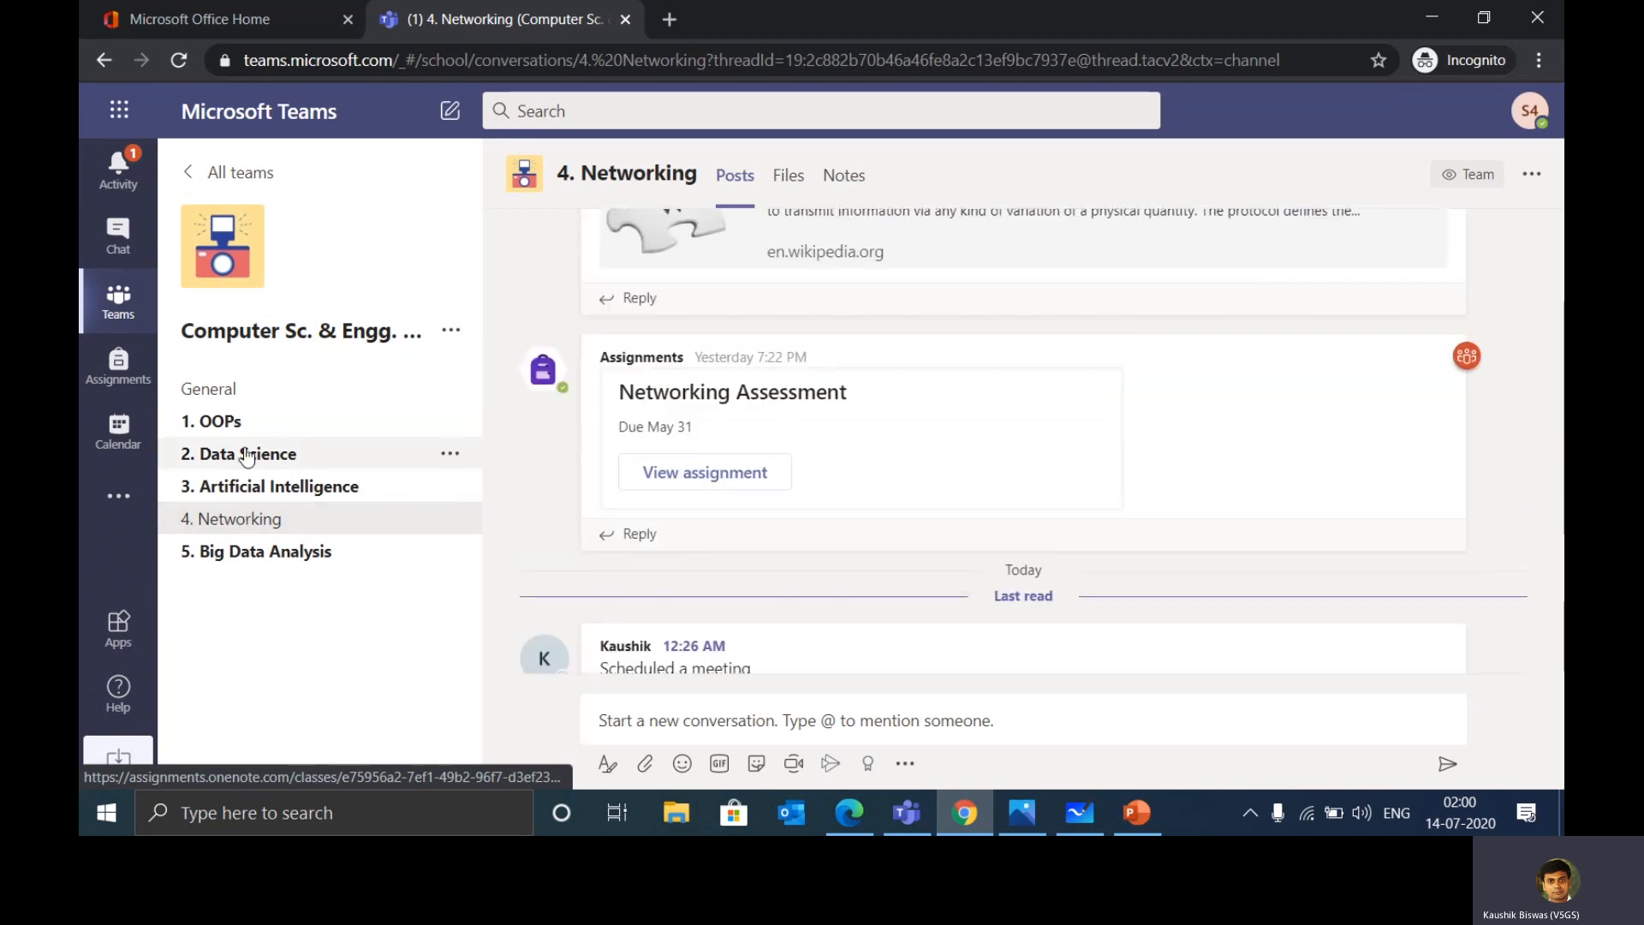
click(219, 394)
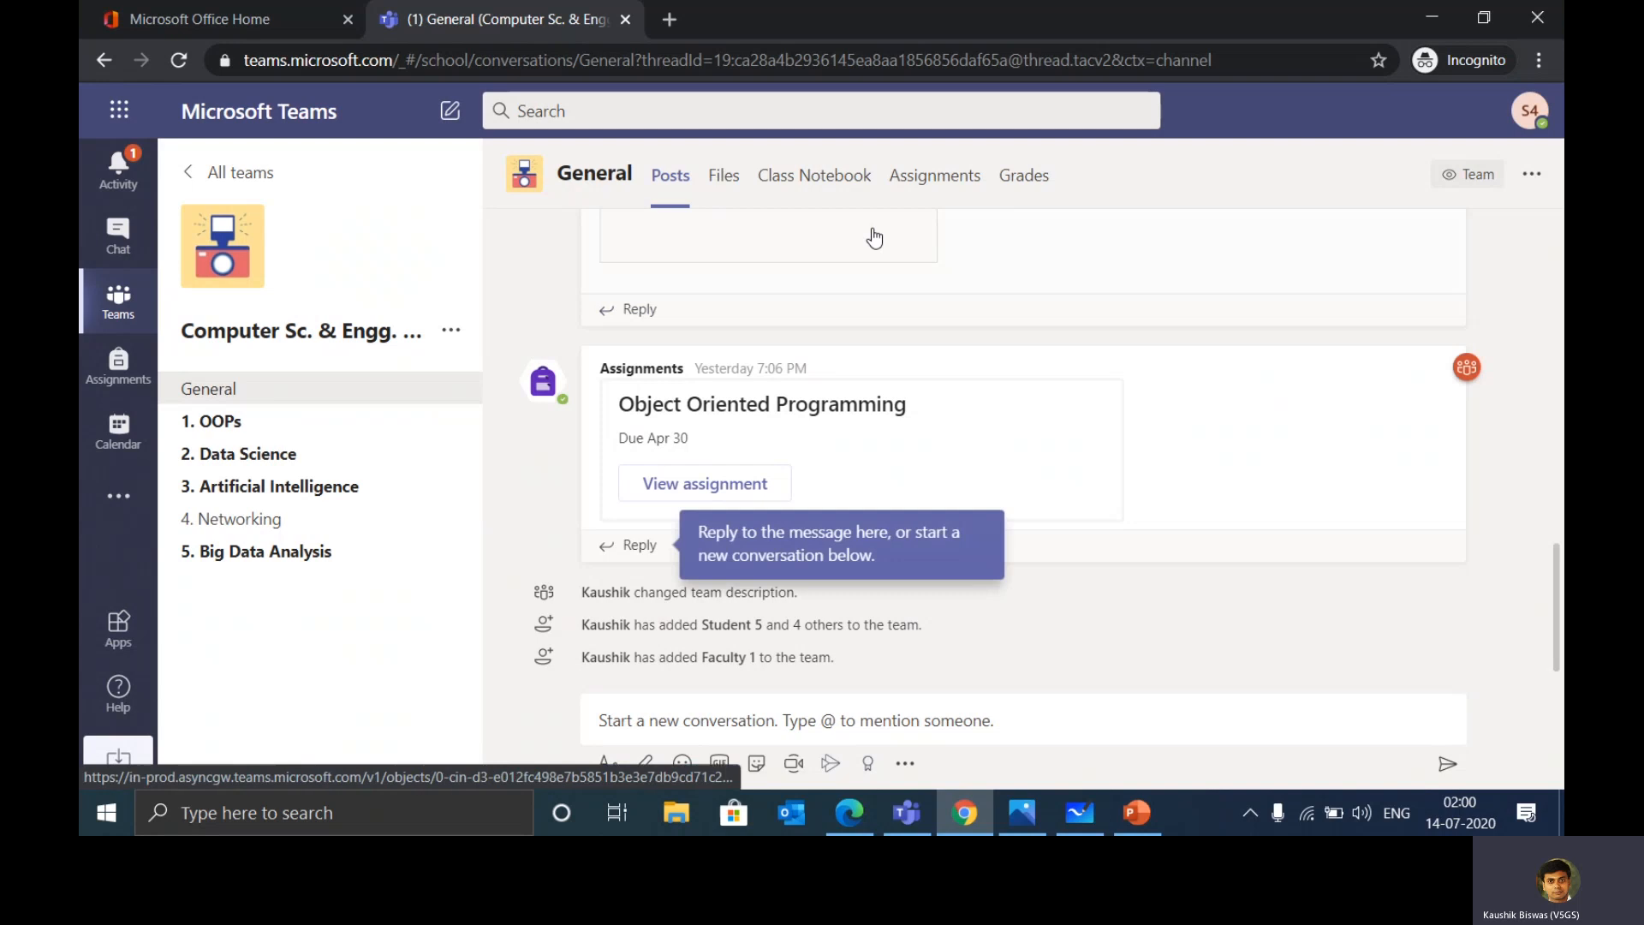
click(934, 180)
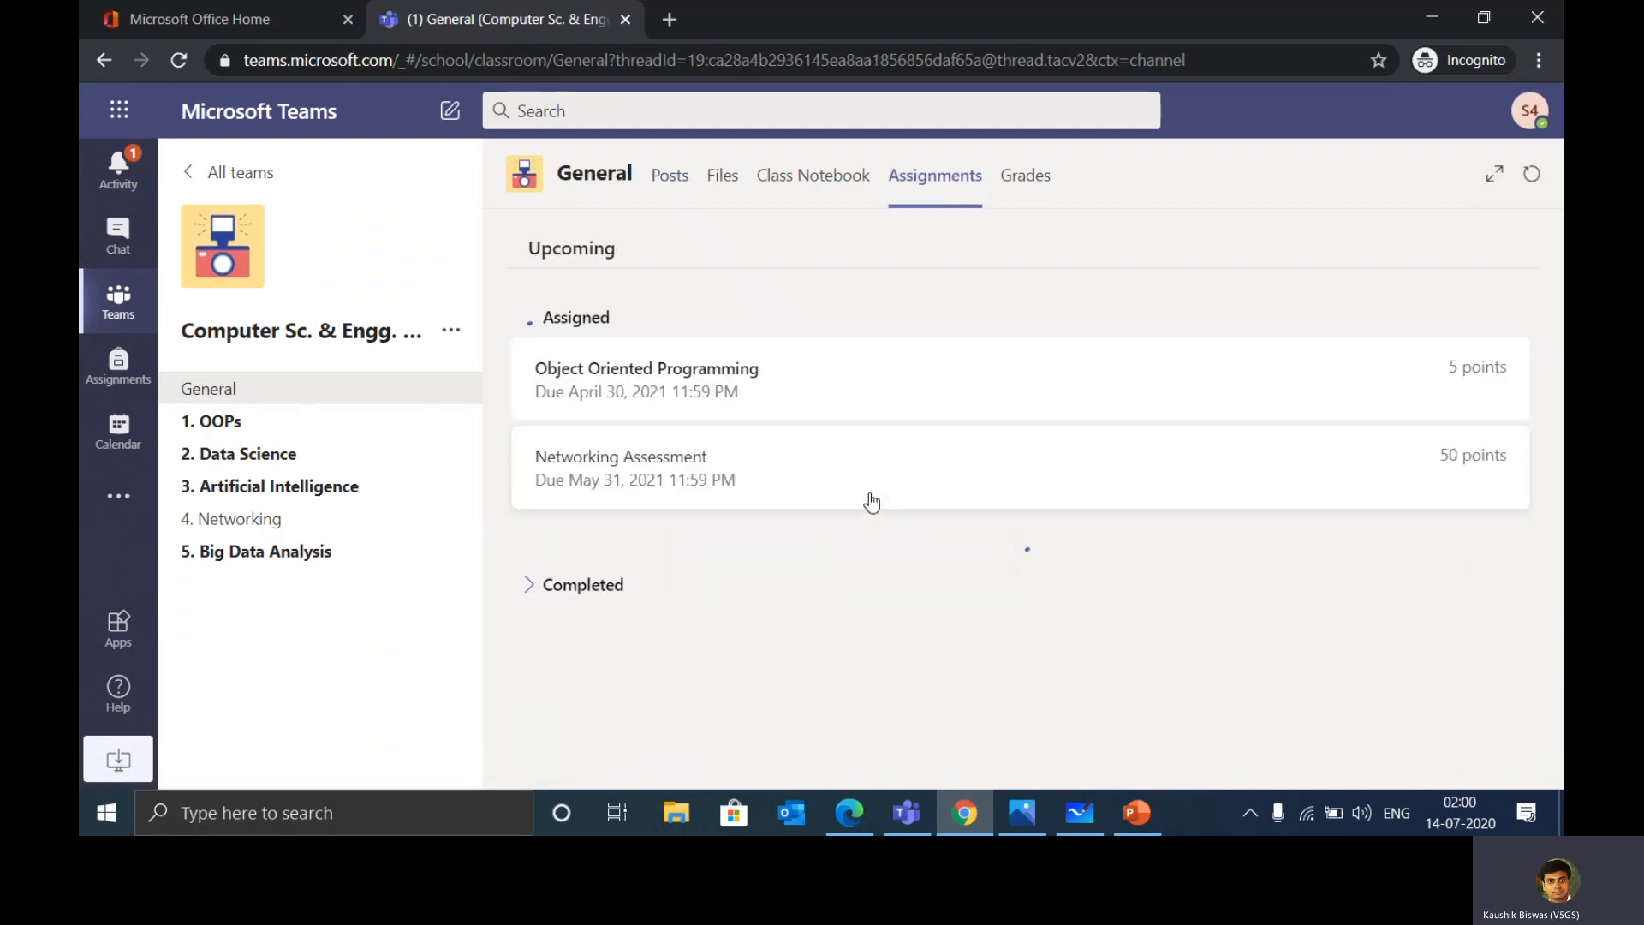
click(618, 476)
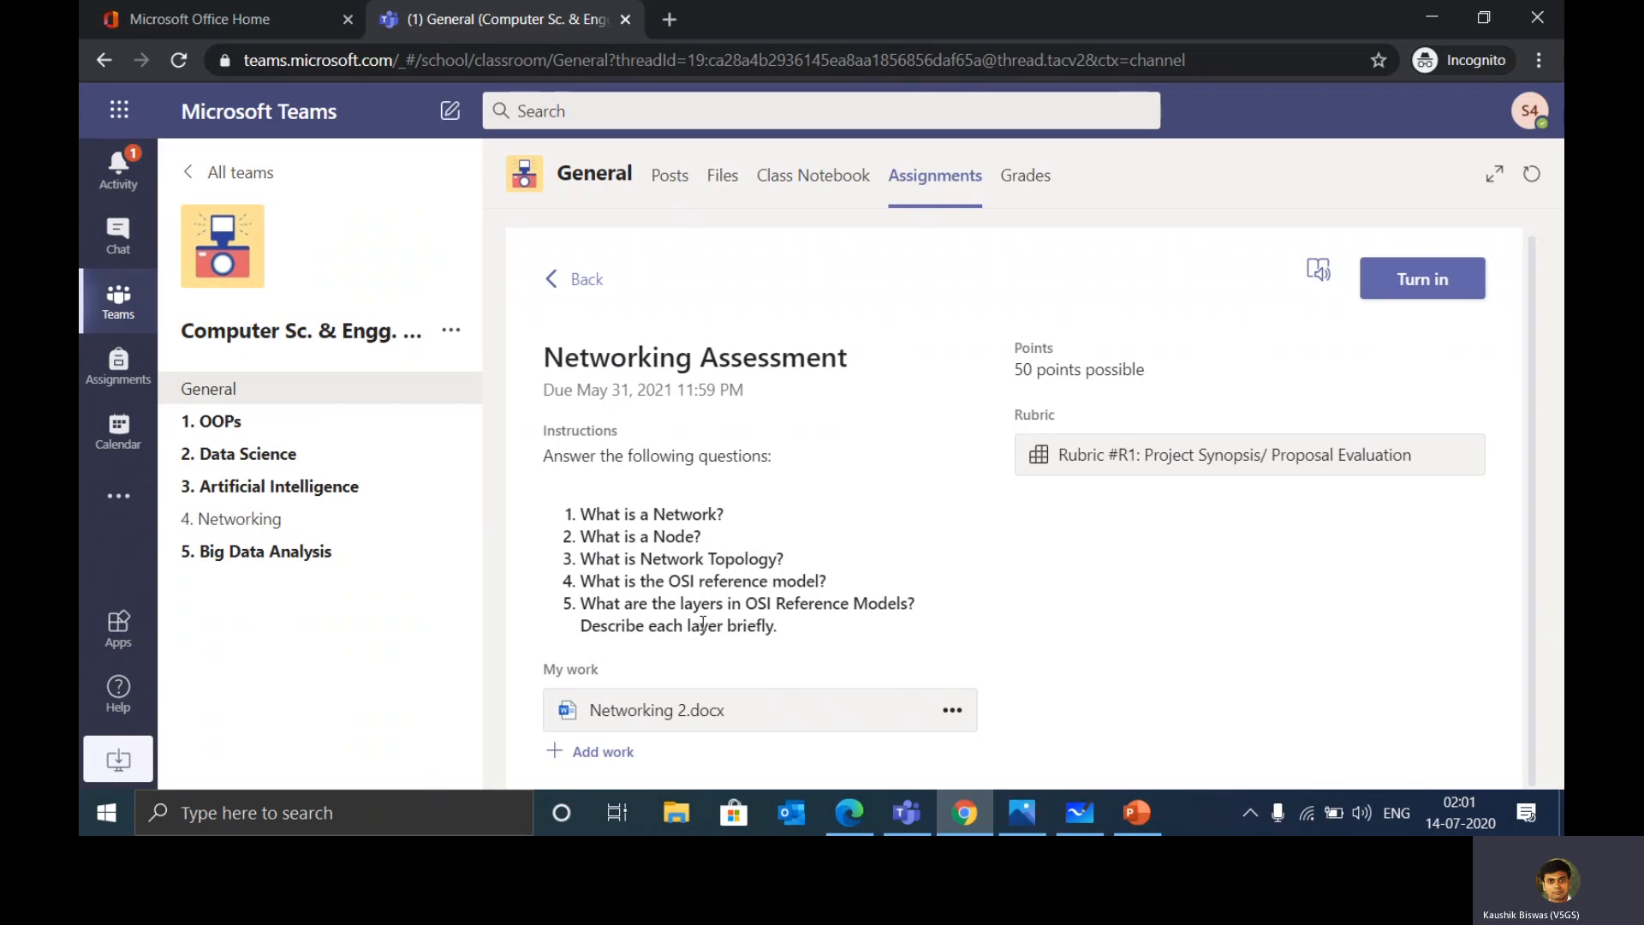
click(1099, 464)
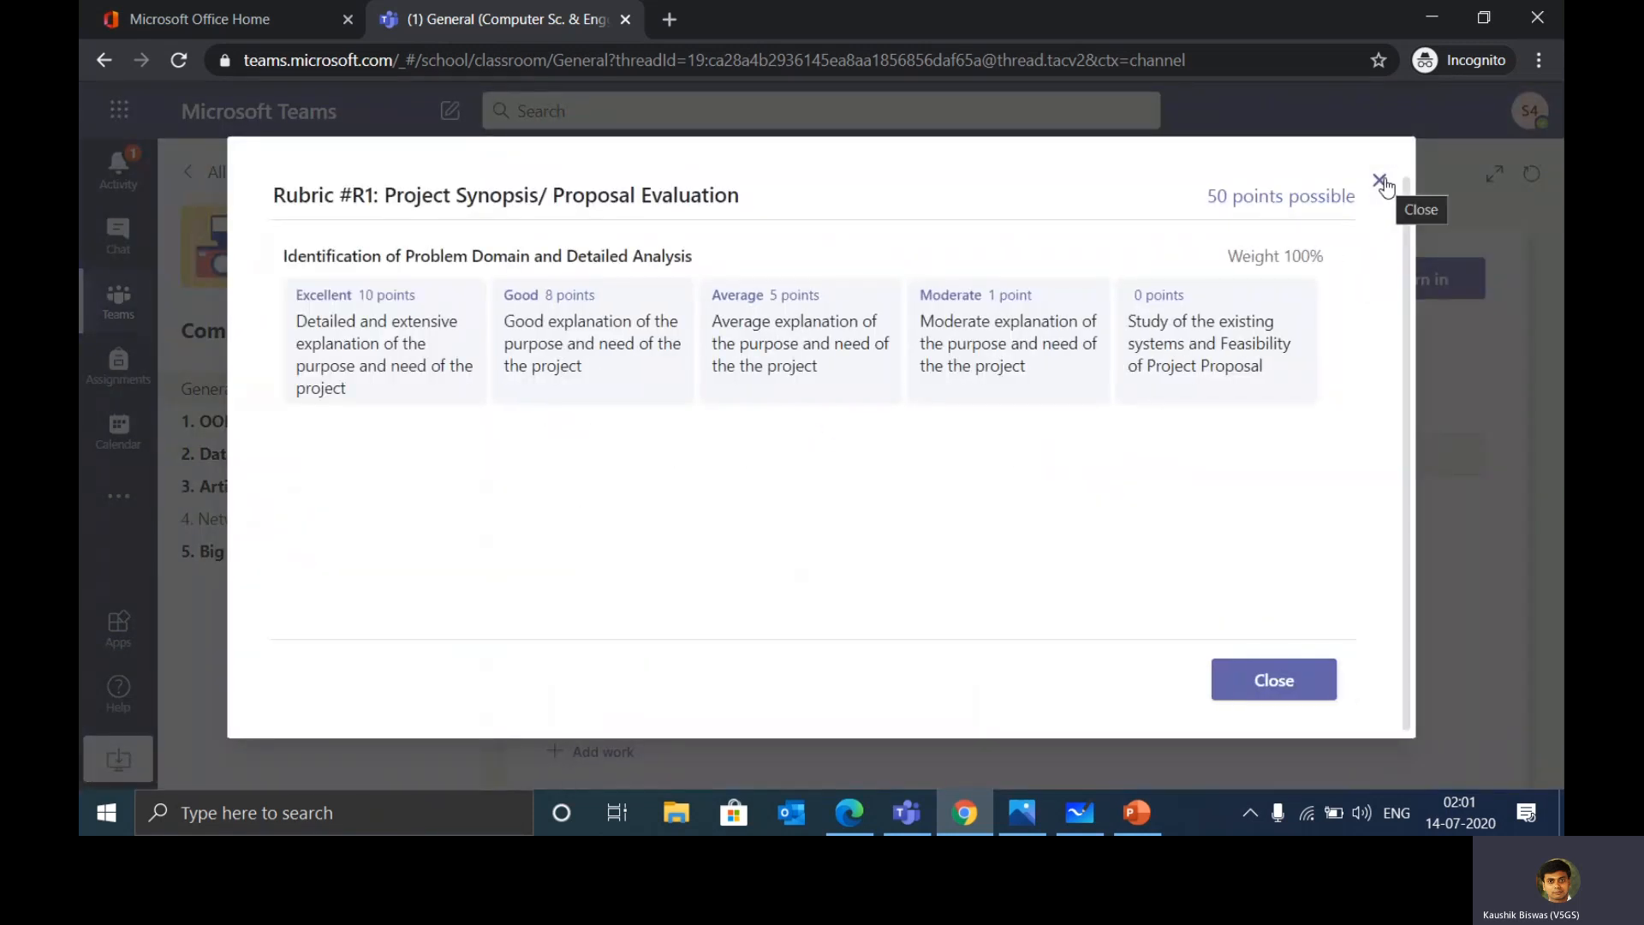
click(1380, 182)
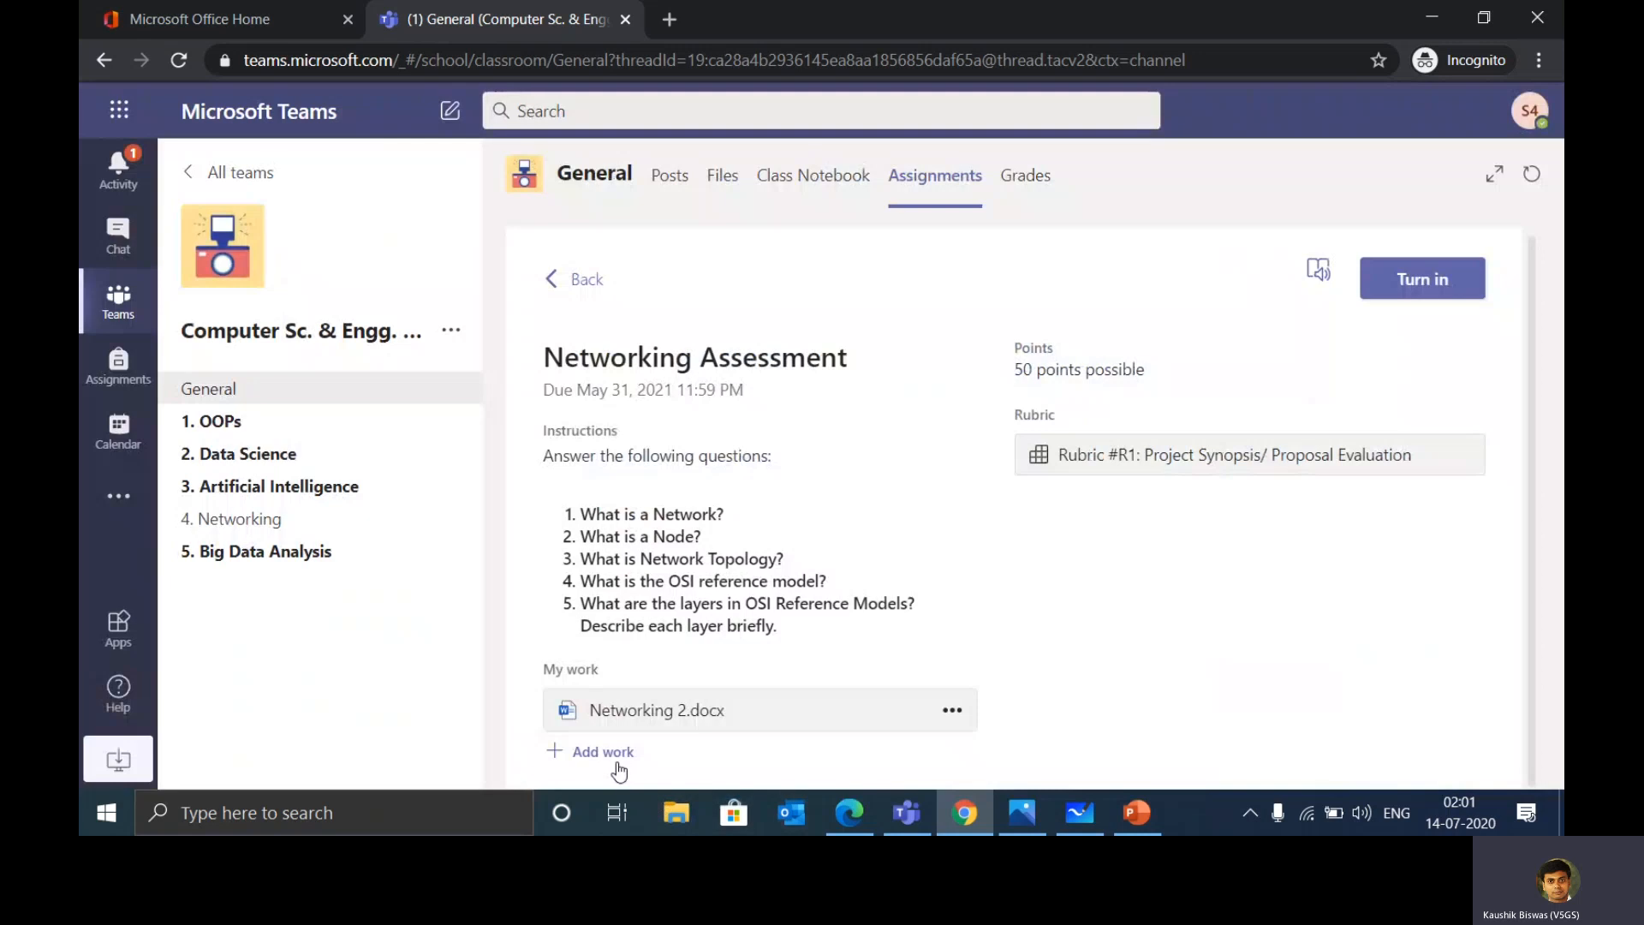
Check the new file types offered for adding work, cancel without attaching anything, and turn in the Networking Assessment.
click(615, 754)
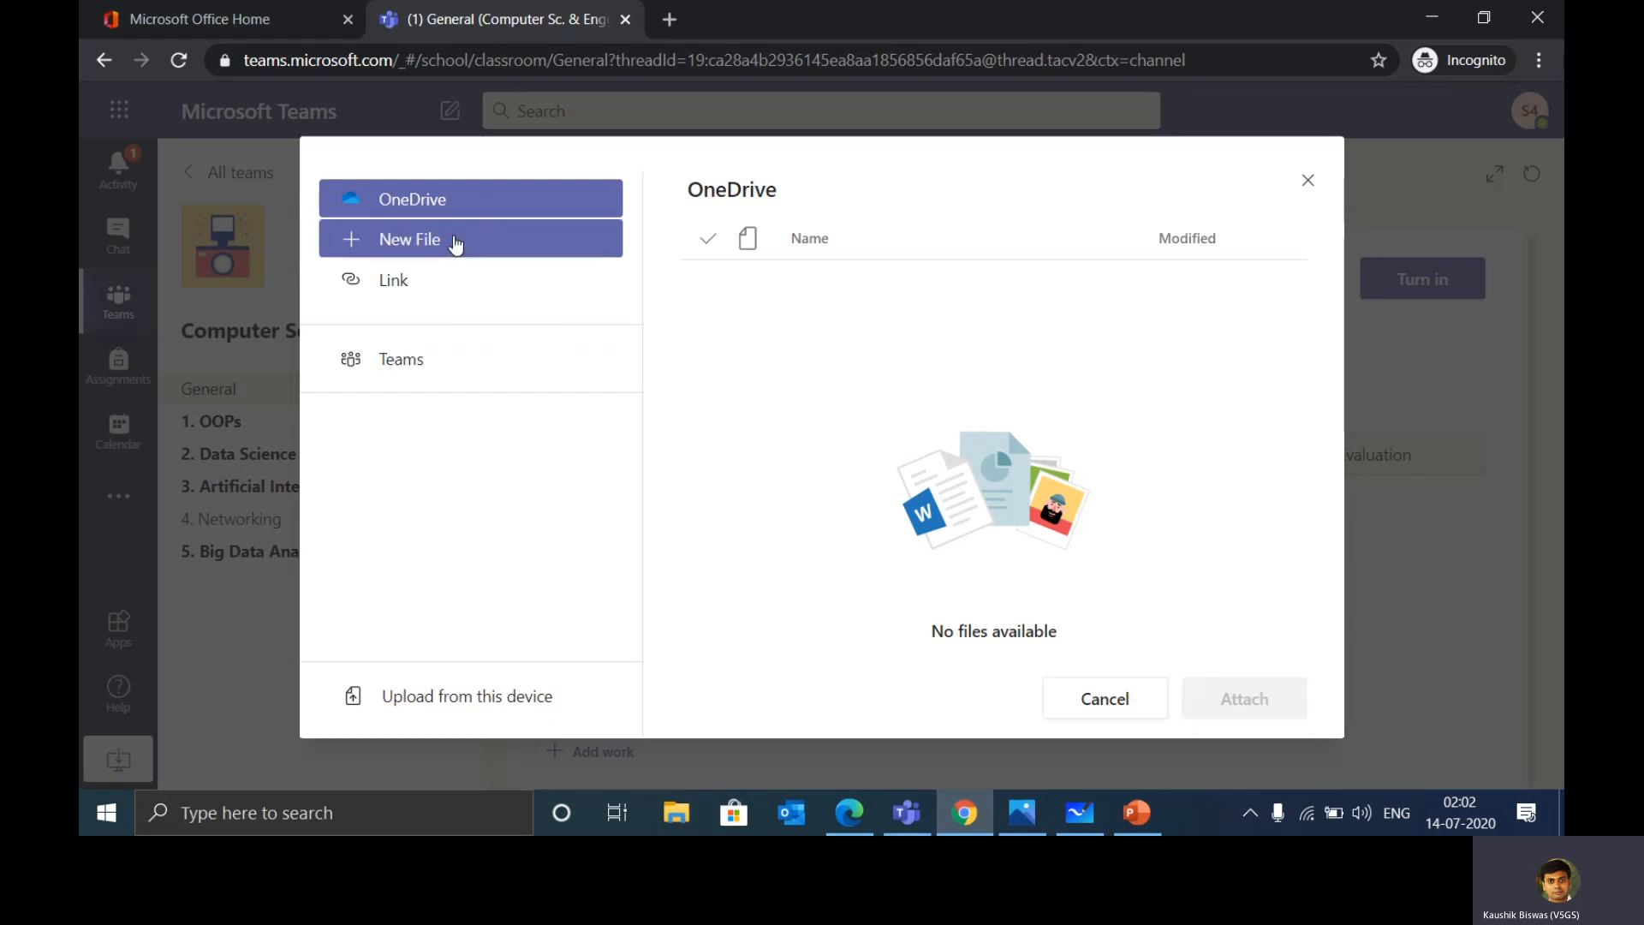
click(456, 244)
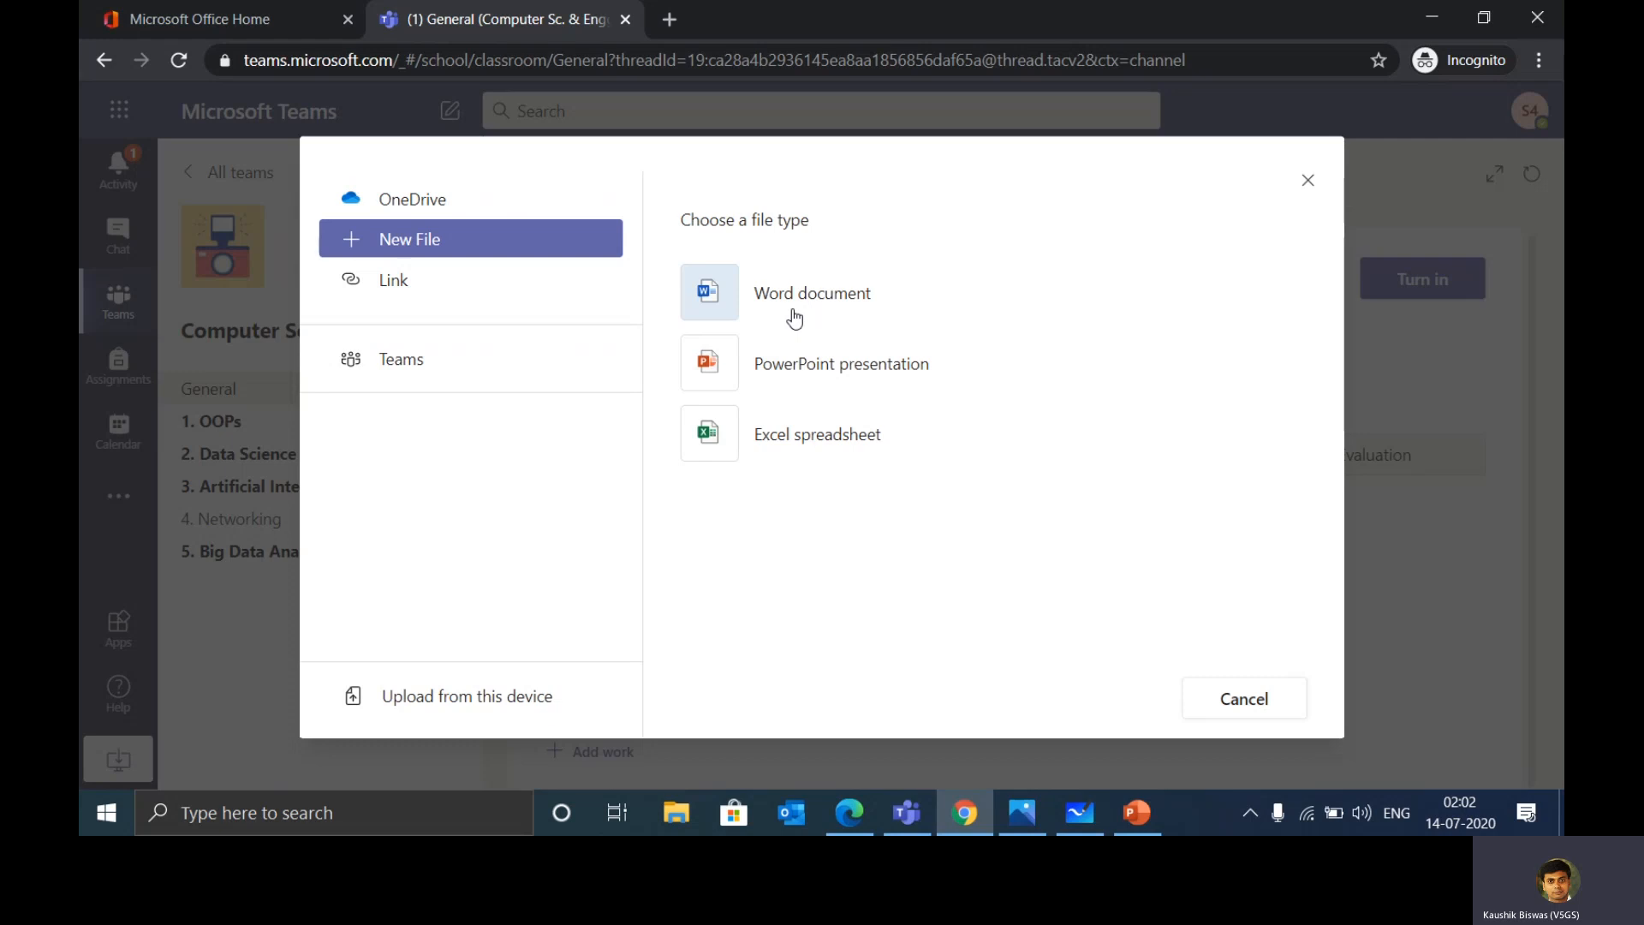
click(1249, 698)
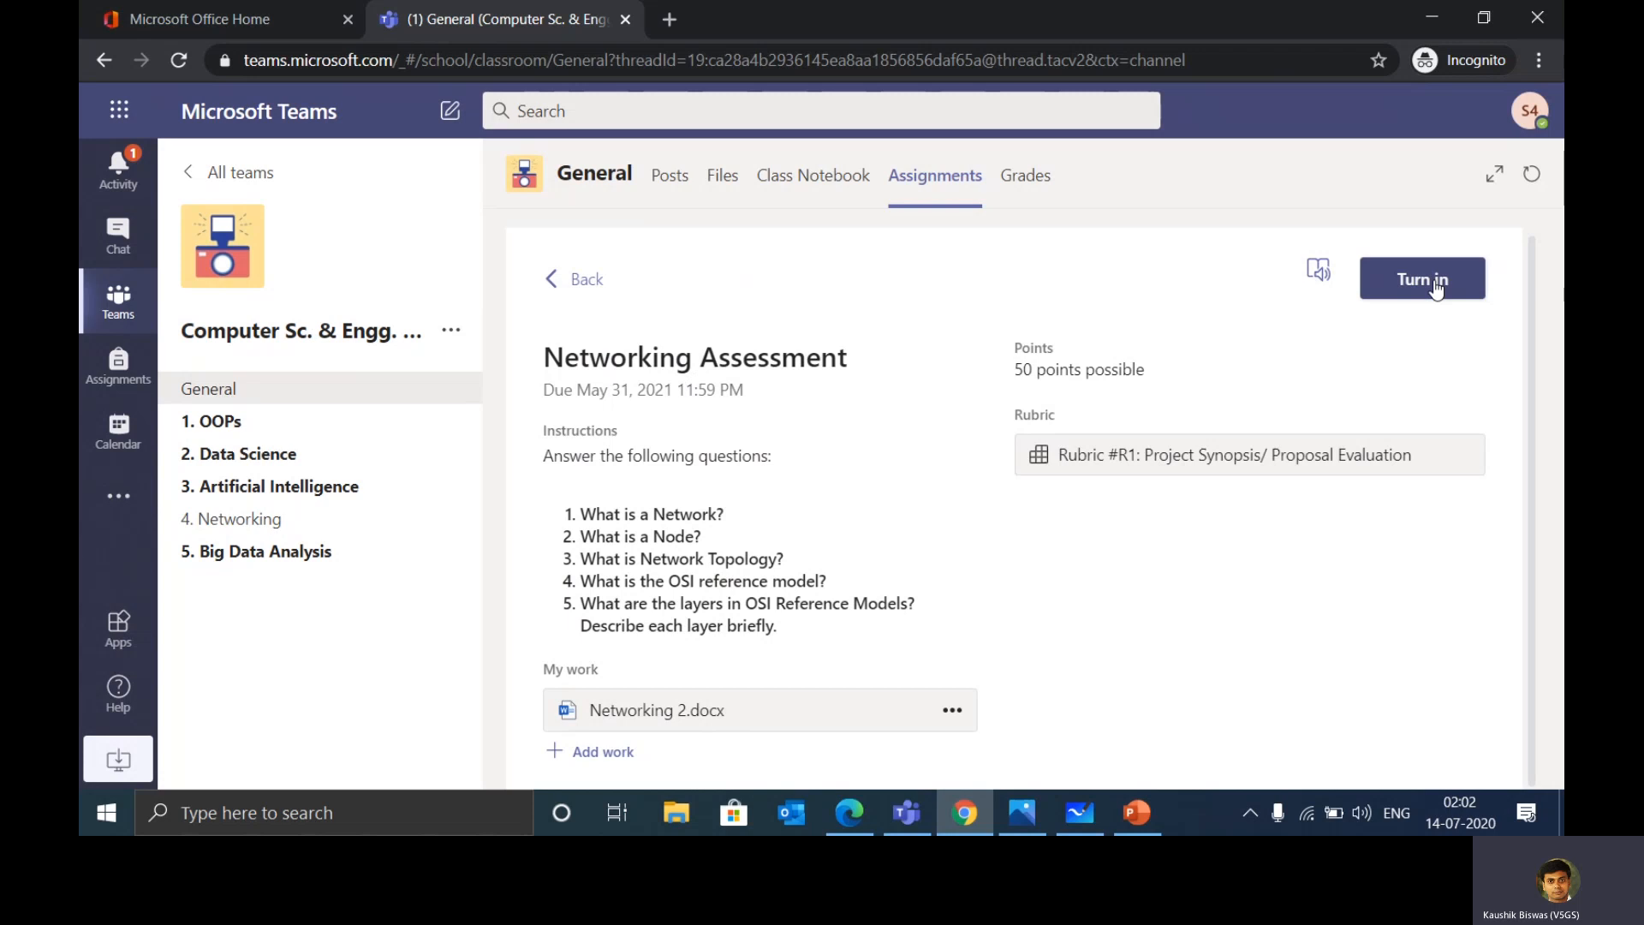
click(1435, 283)
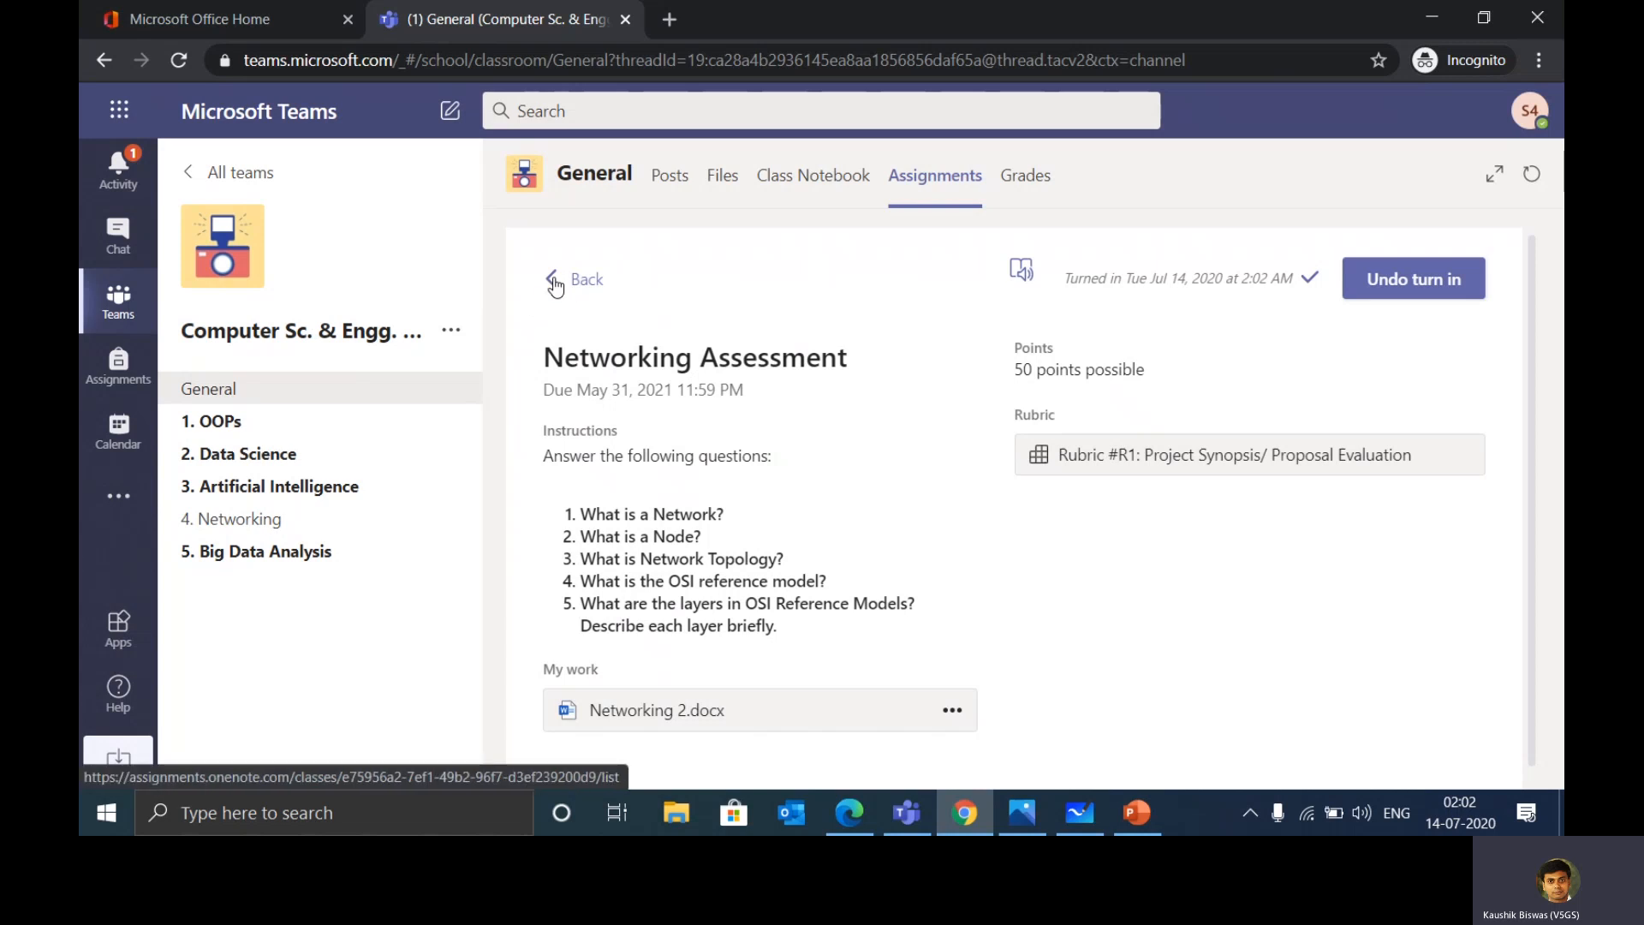
Switch to the teacher's Teams session in Edge and open Student 4's submission for the Networking Assessment.
click(864, 808)
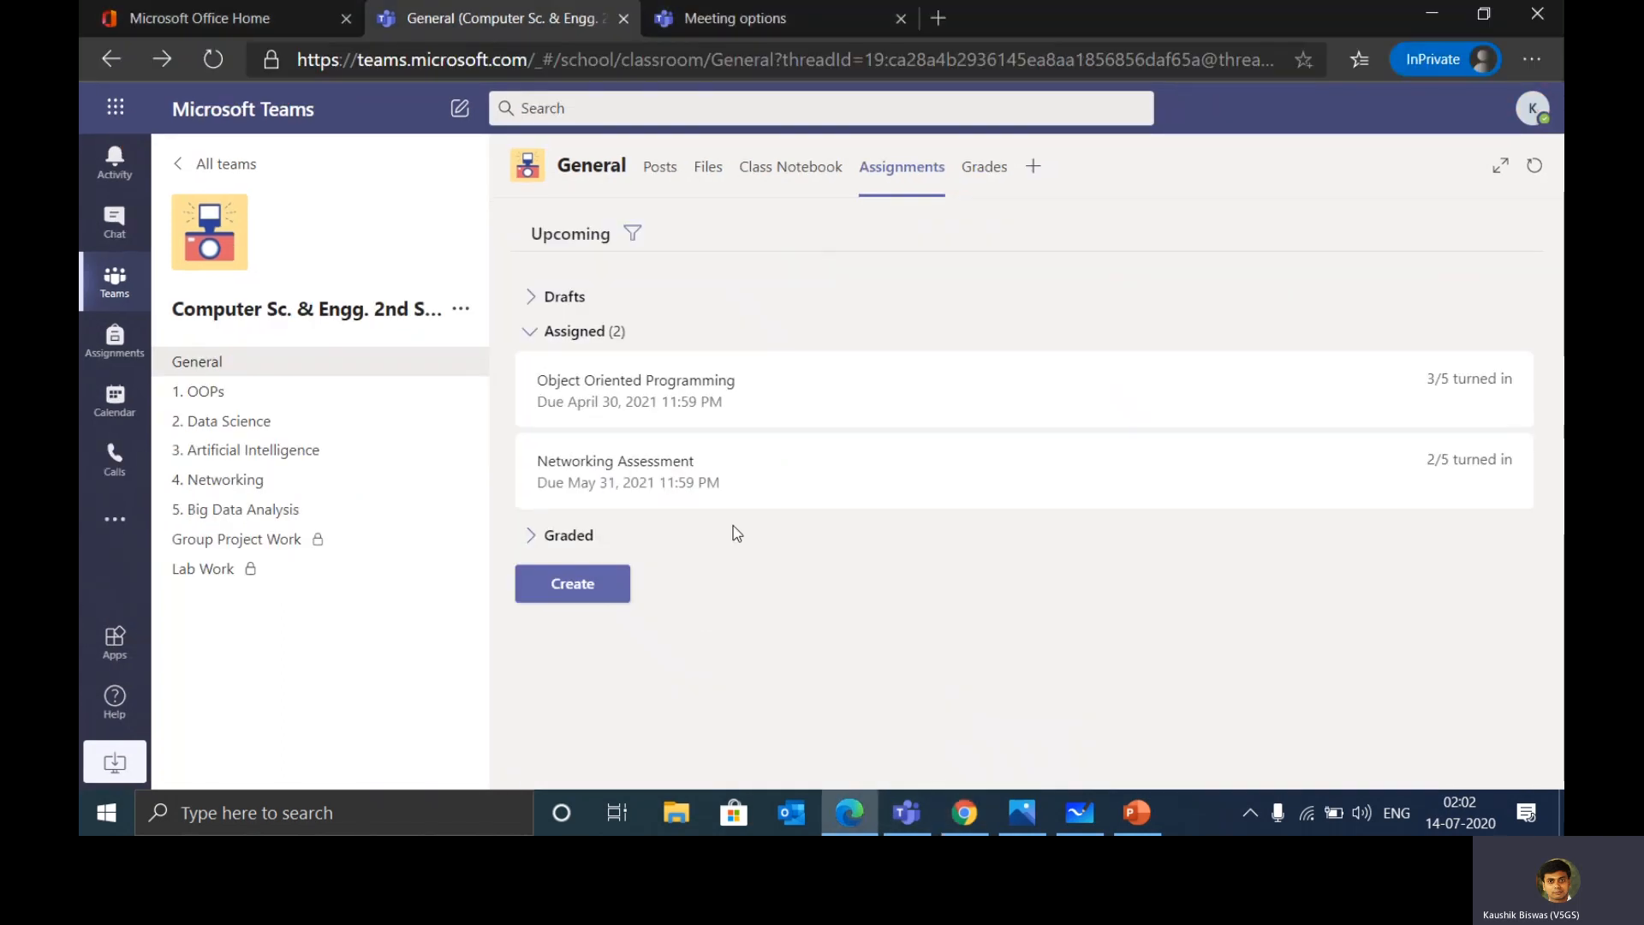
click(634, 467)
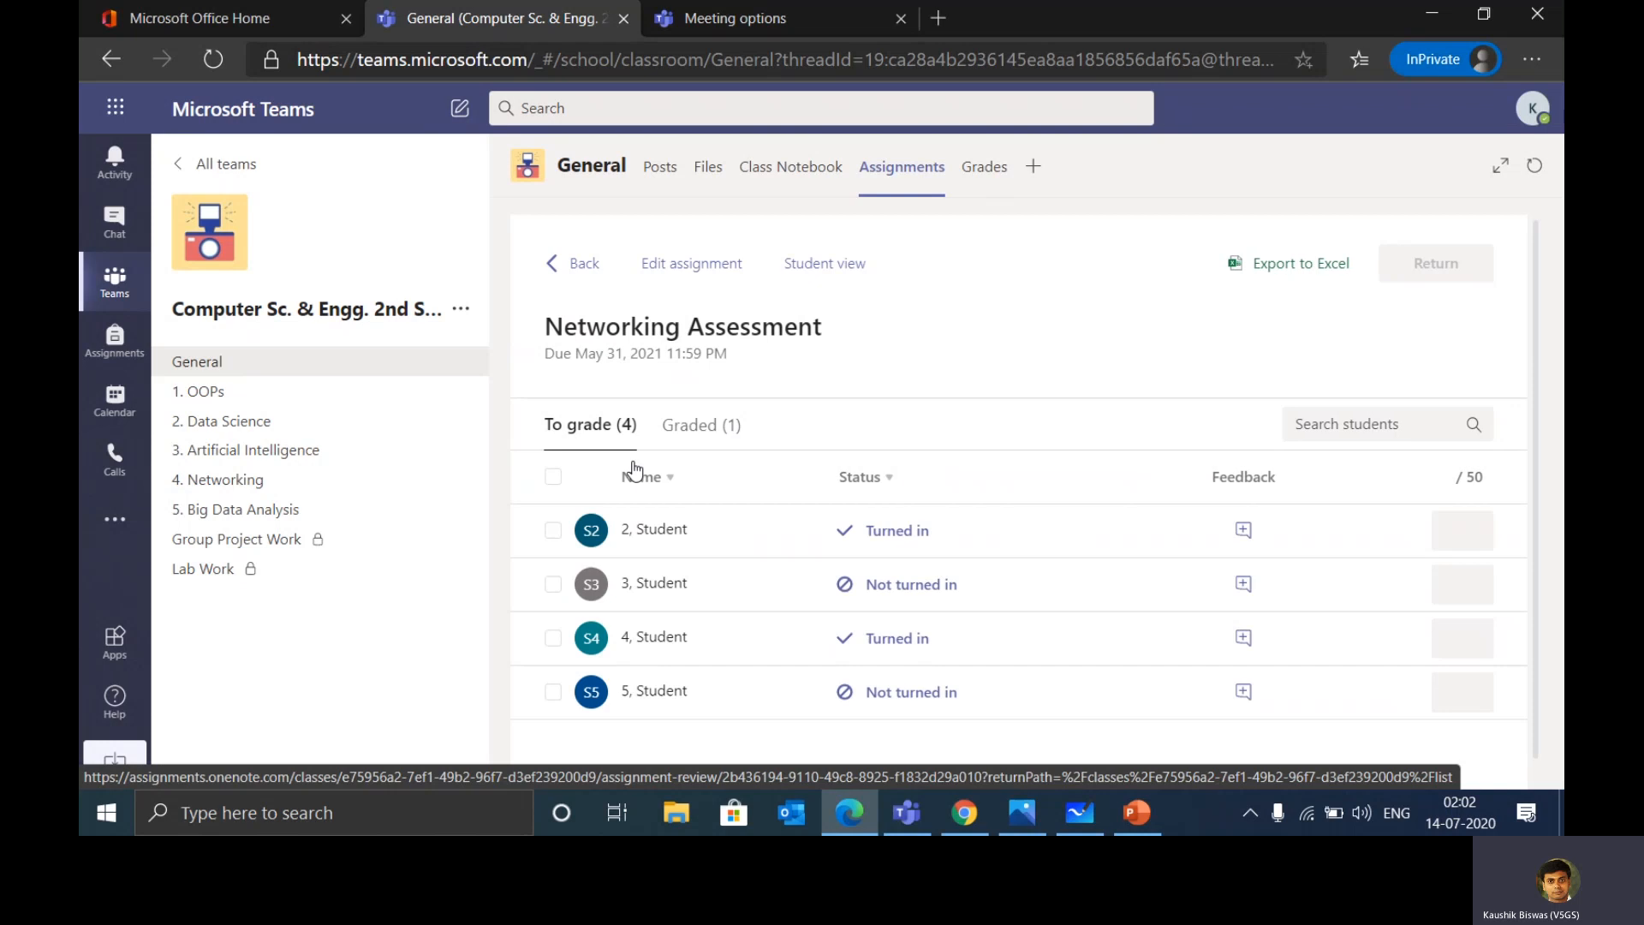
scroll(737, 598, down, 1)
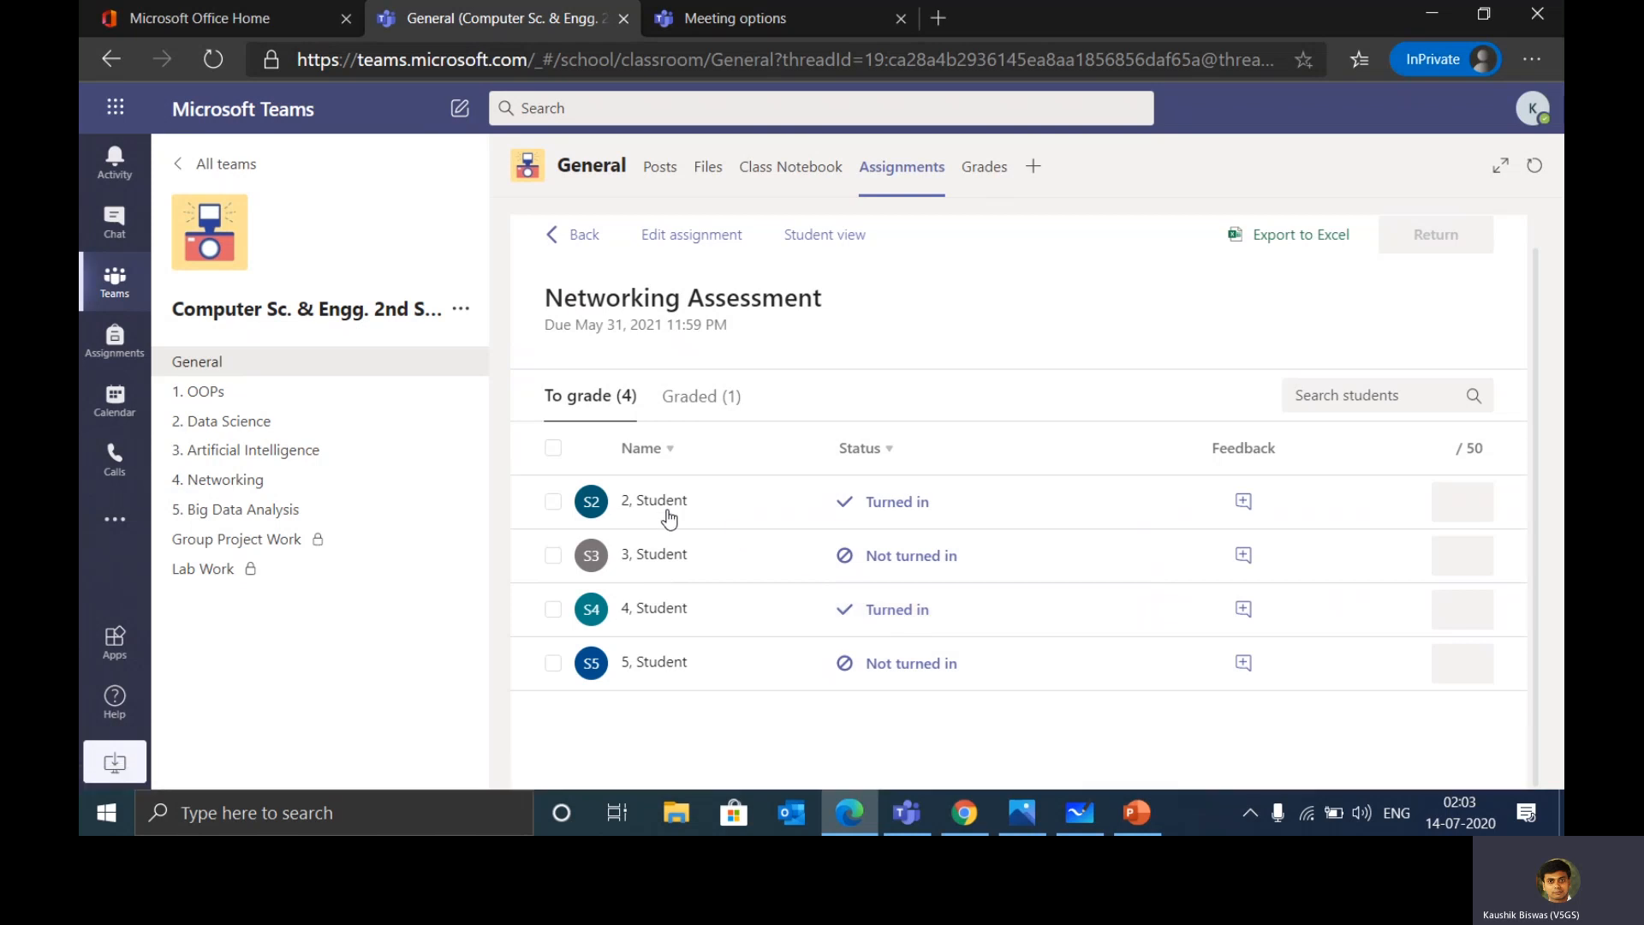
click(653, 610)
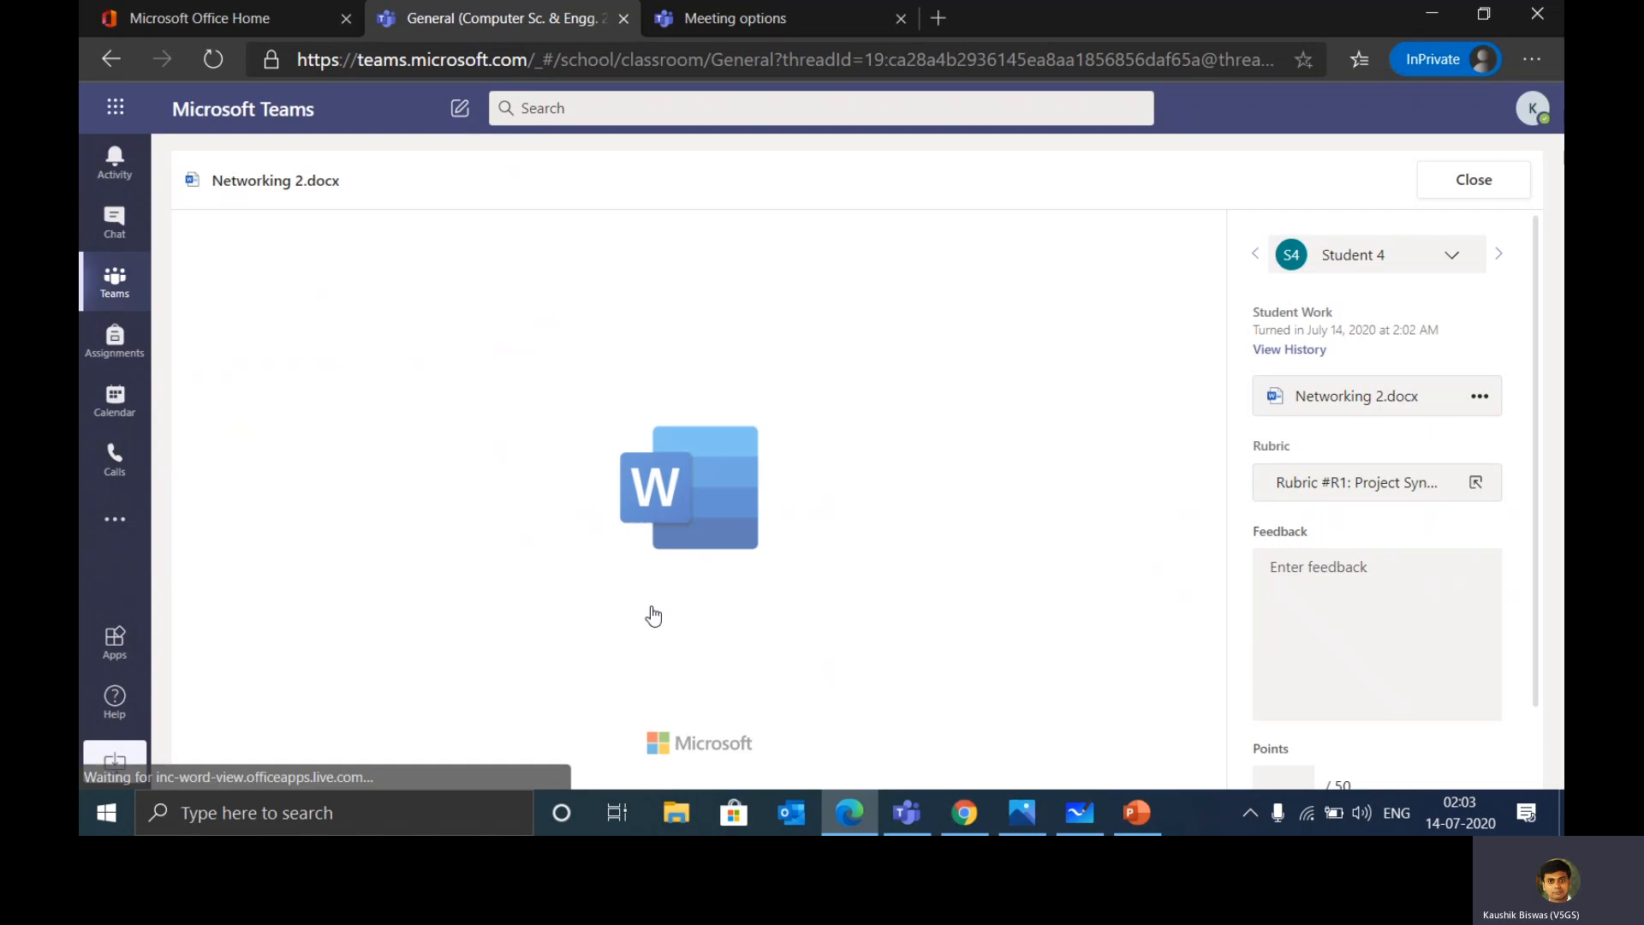
Read the answers in Networking 2.docx and look at the attached grading rubric, closing the rubric without scoring.
scroll(653, 606, down, 2)
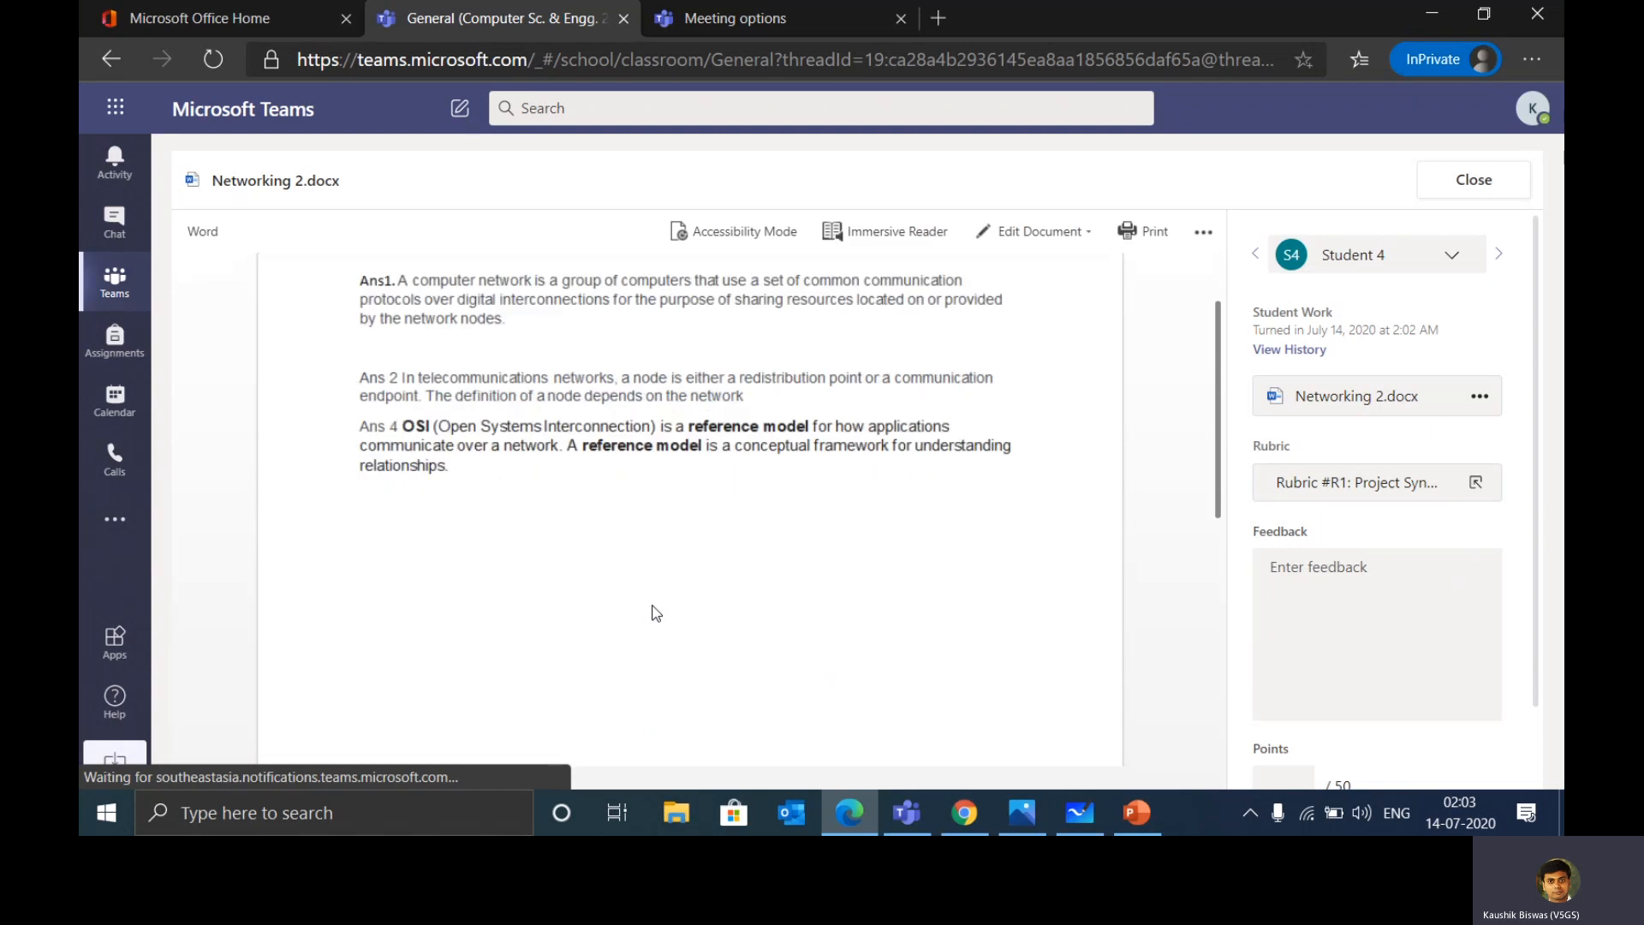
scroll(652, 606, up, 2)
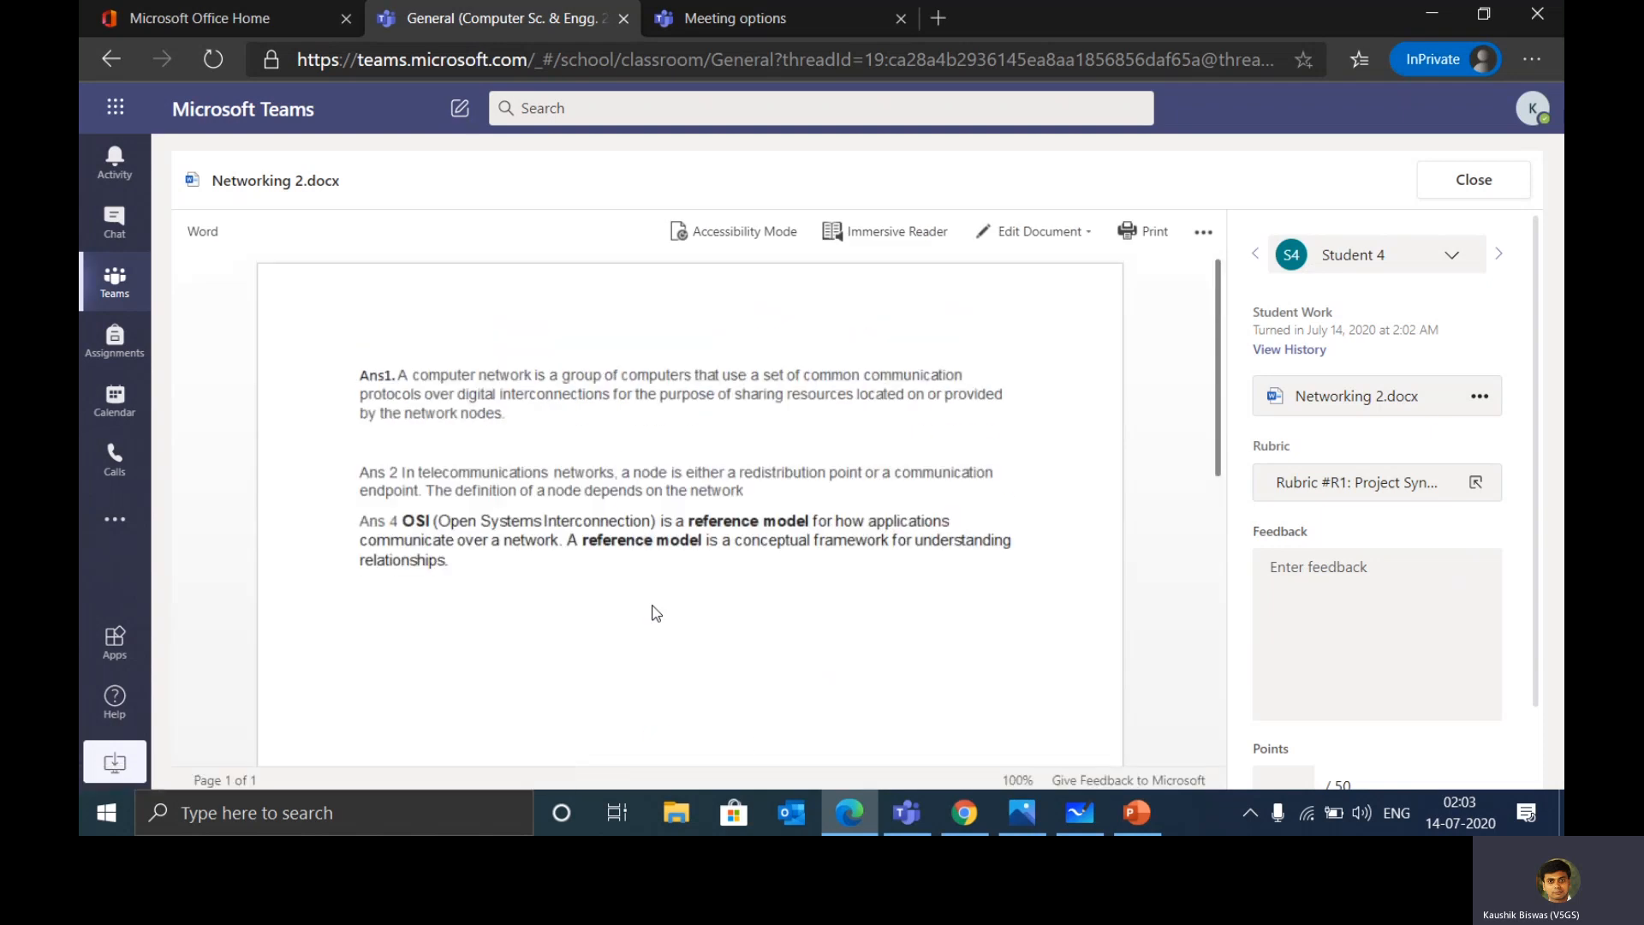
click(1479, 483)
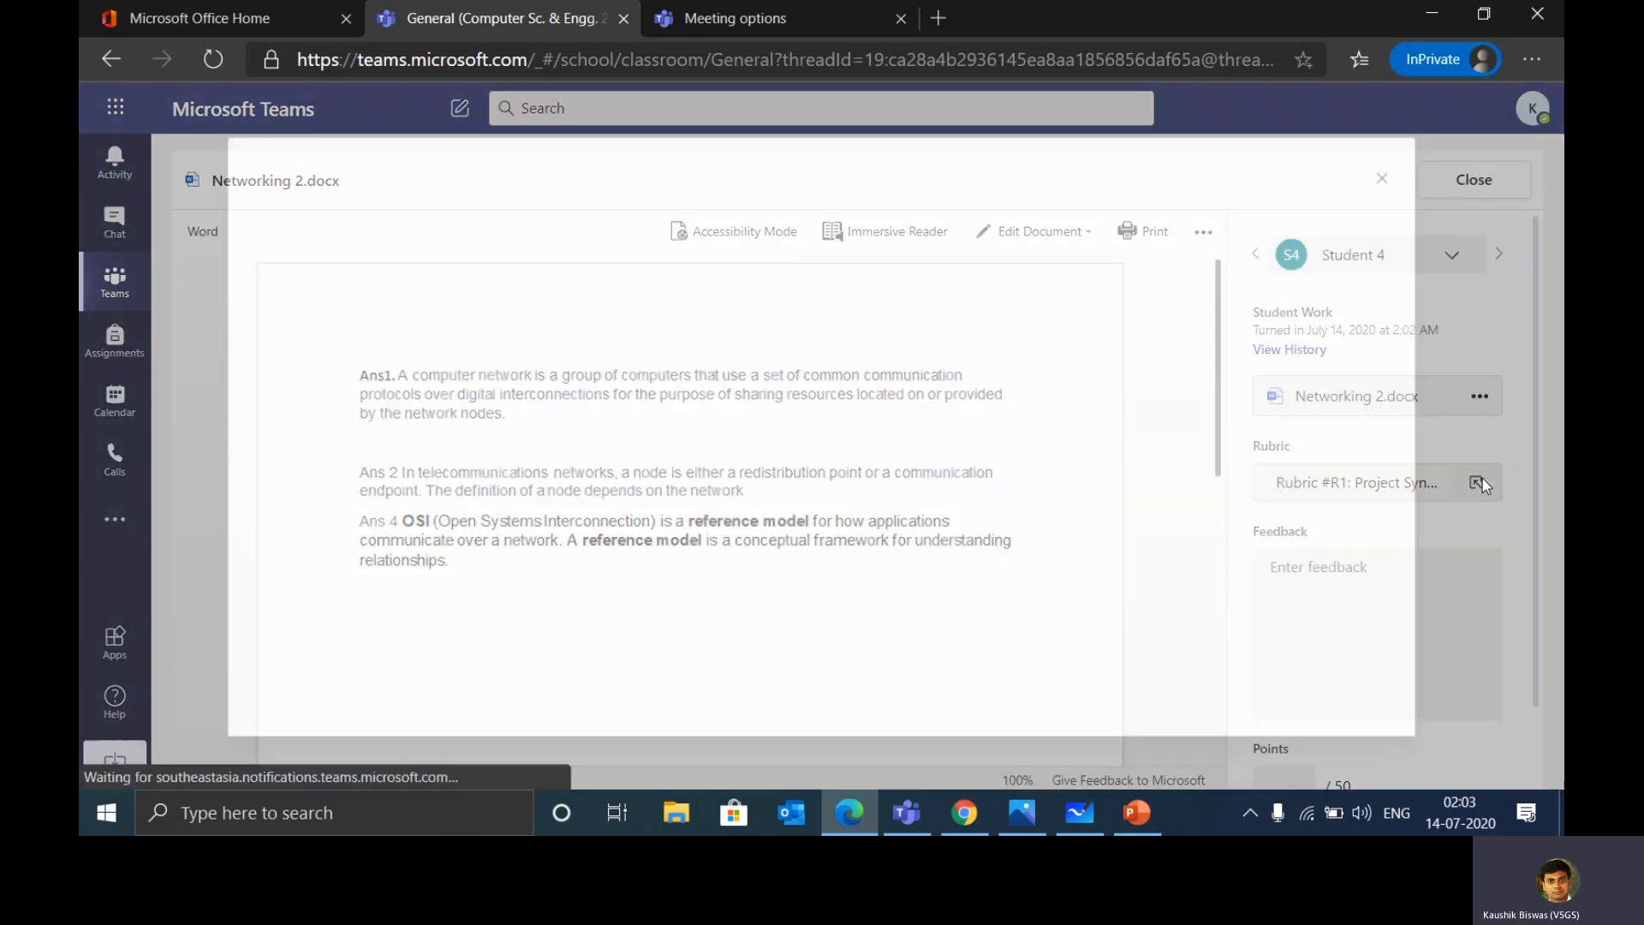
click(1383, 180)
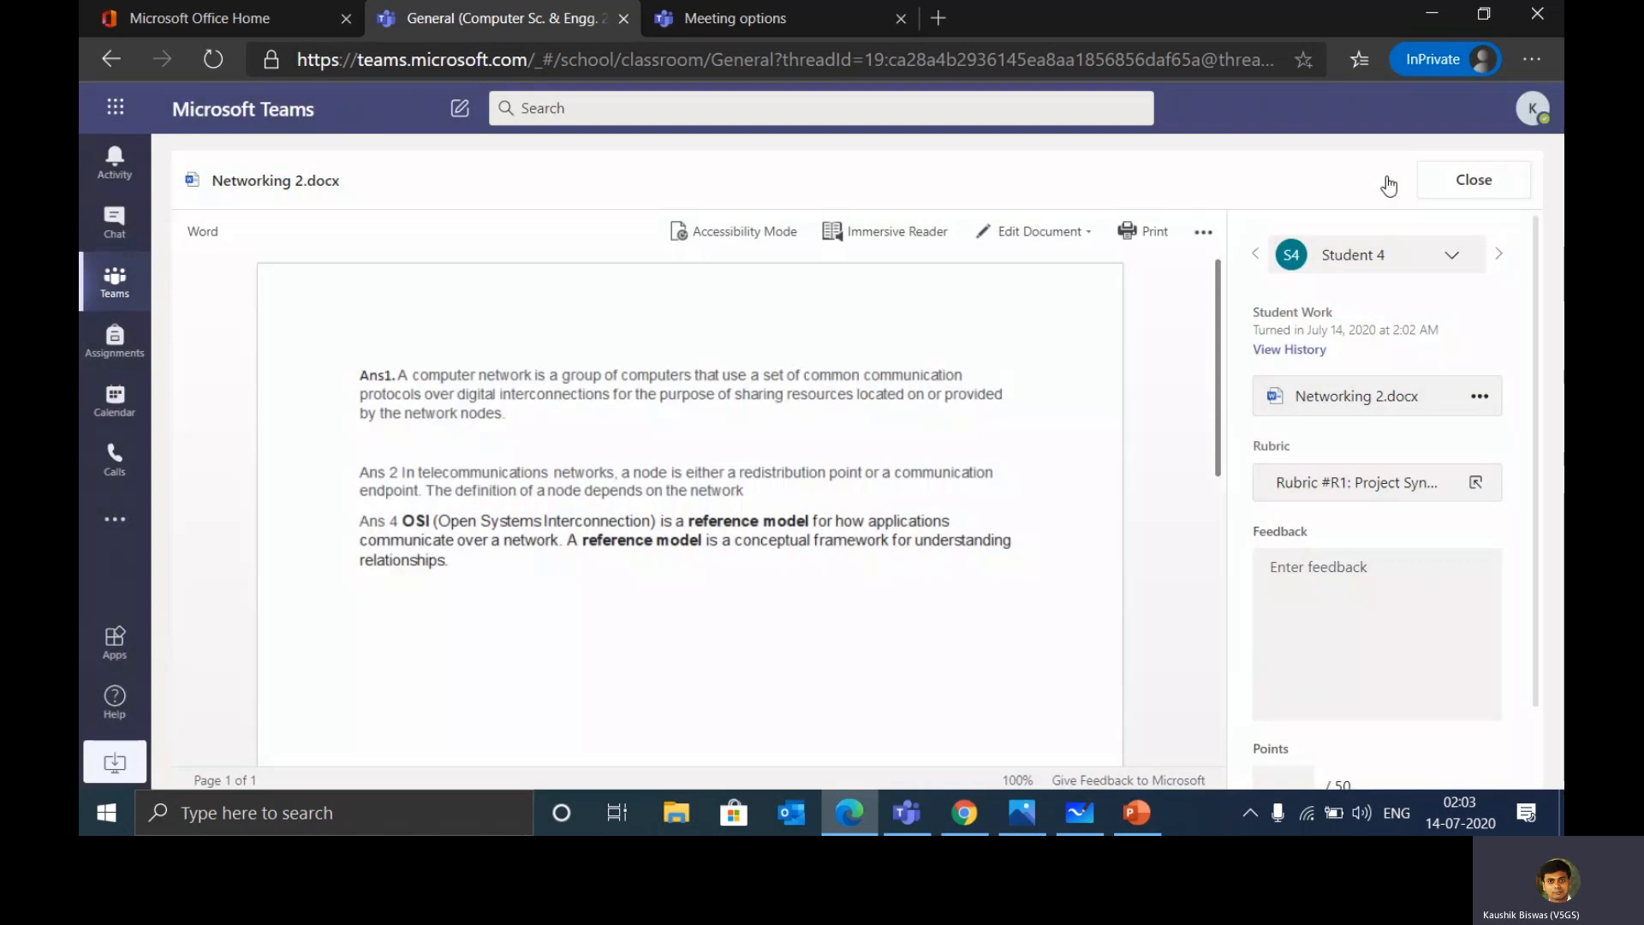
Enter the feedback "Good job" and 41 points for Student 4, return the graded work and close the submission.
click(1393, 583)
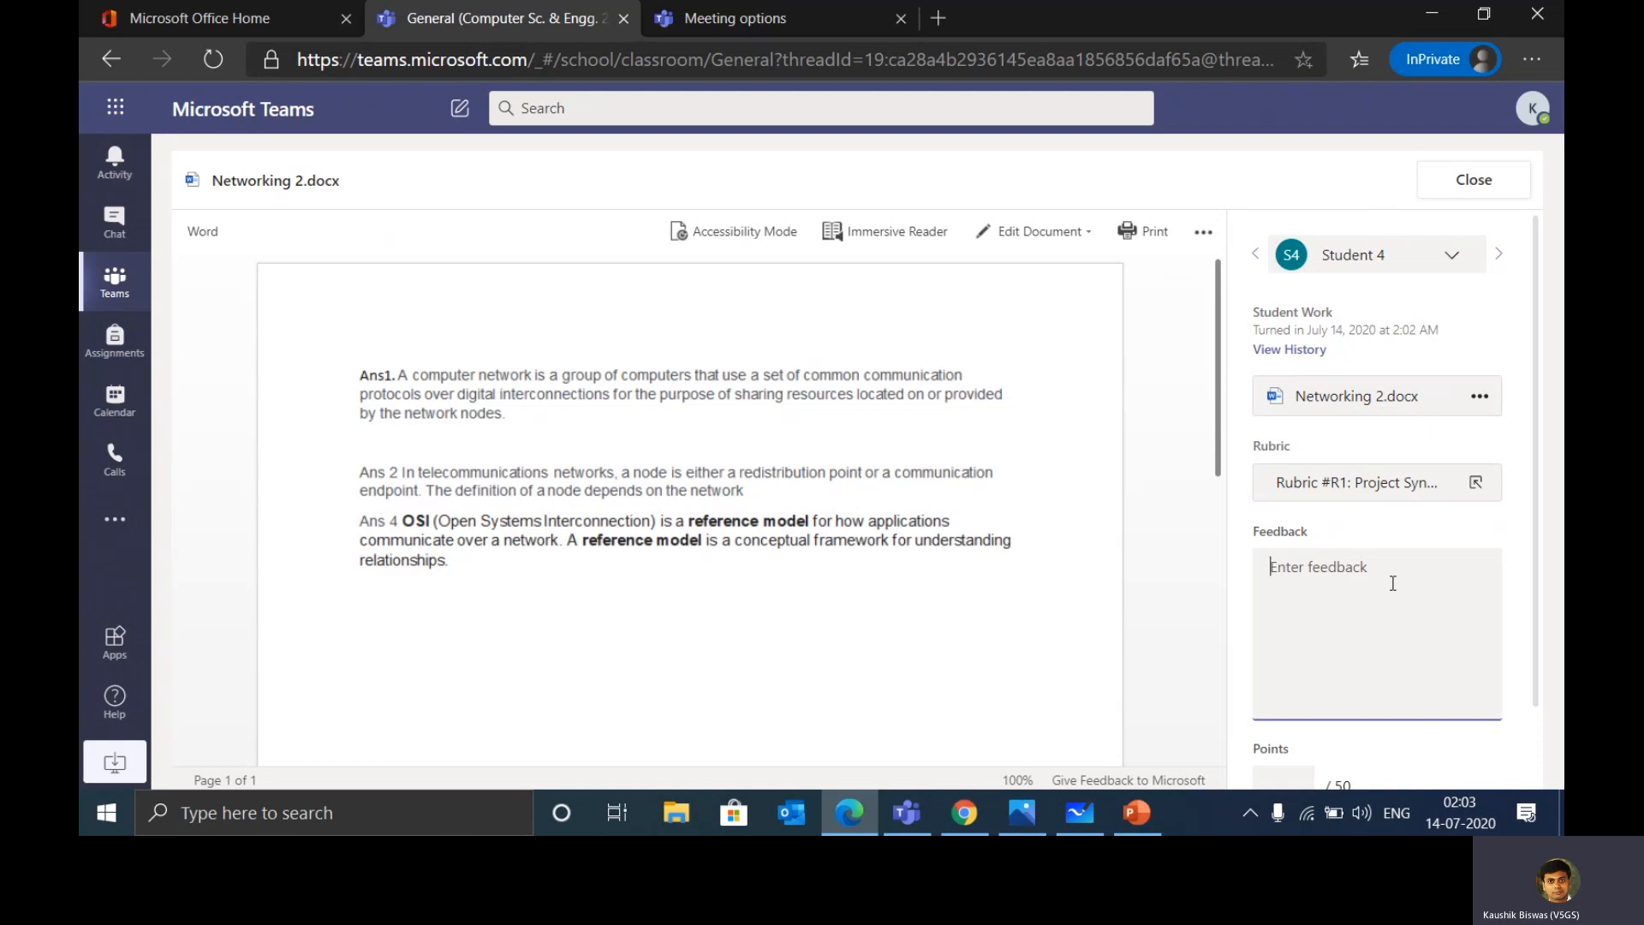
text(Good)
text(job)
scroll(1361, 729, down, 2)
click(1279, 695)
text(4)
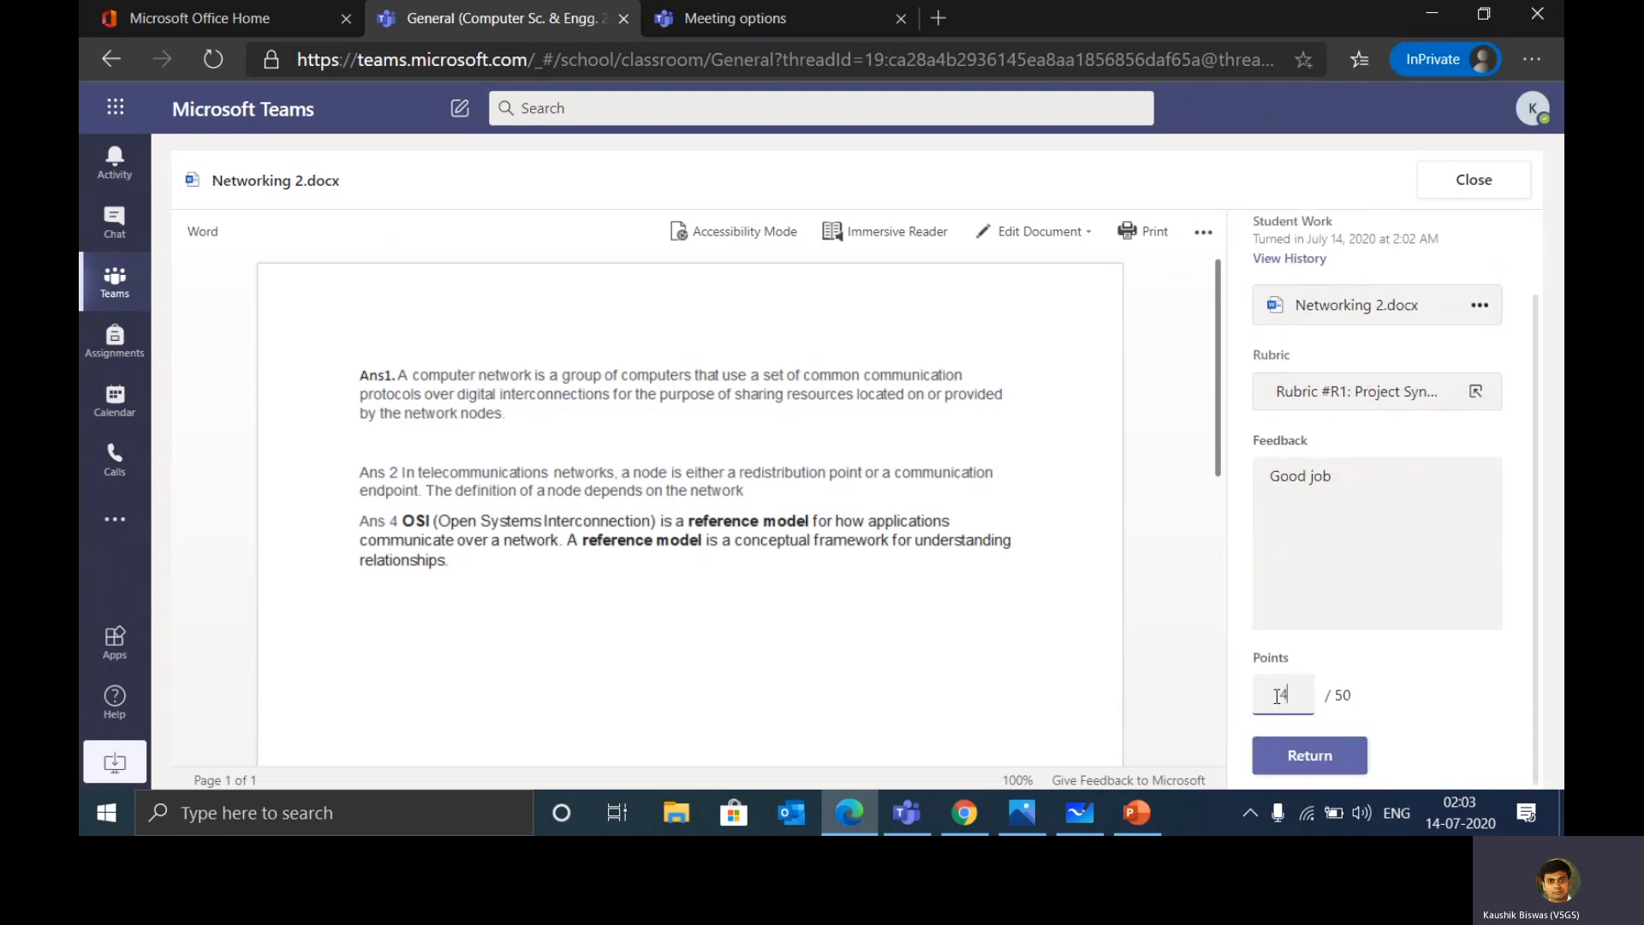
text(1)
click(1341, 764)
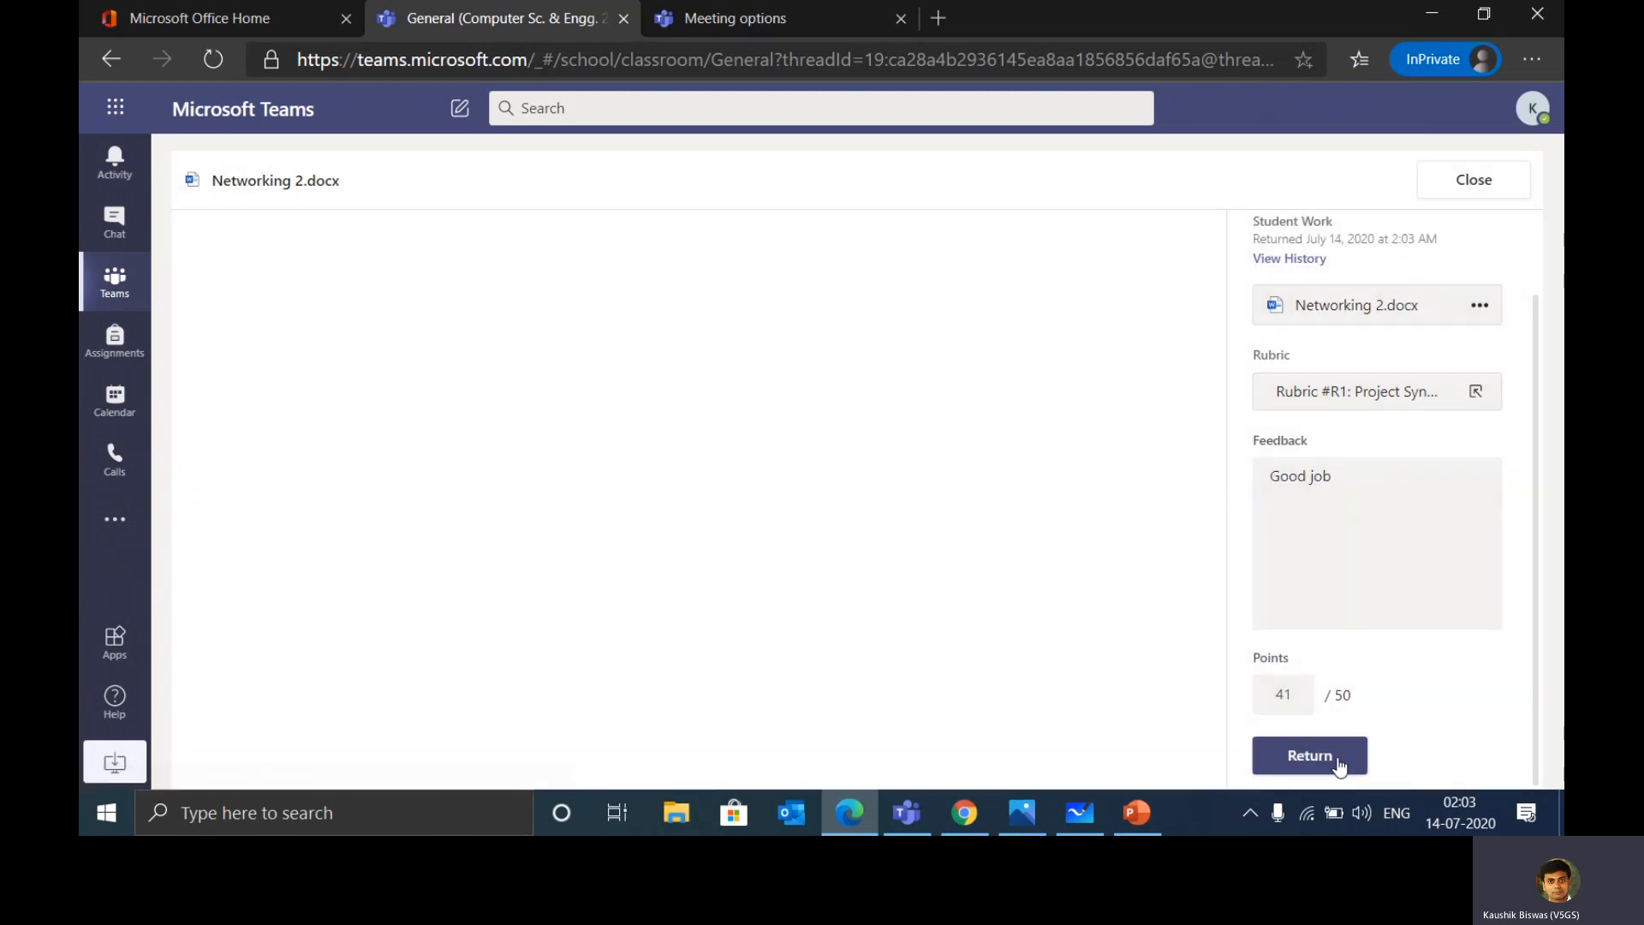
click(1497, 182)
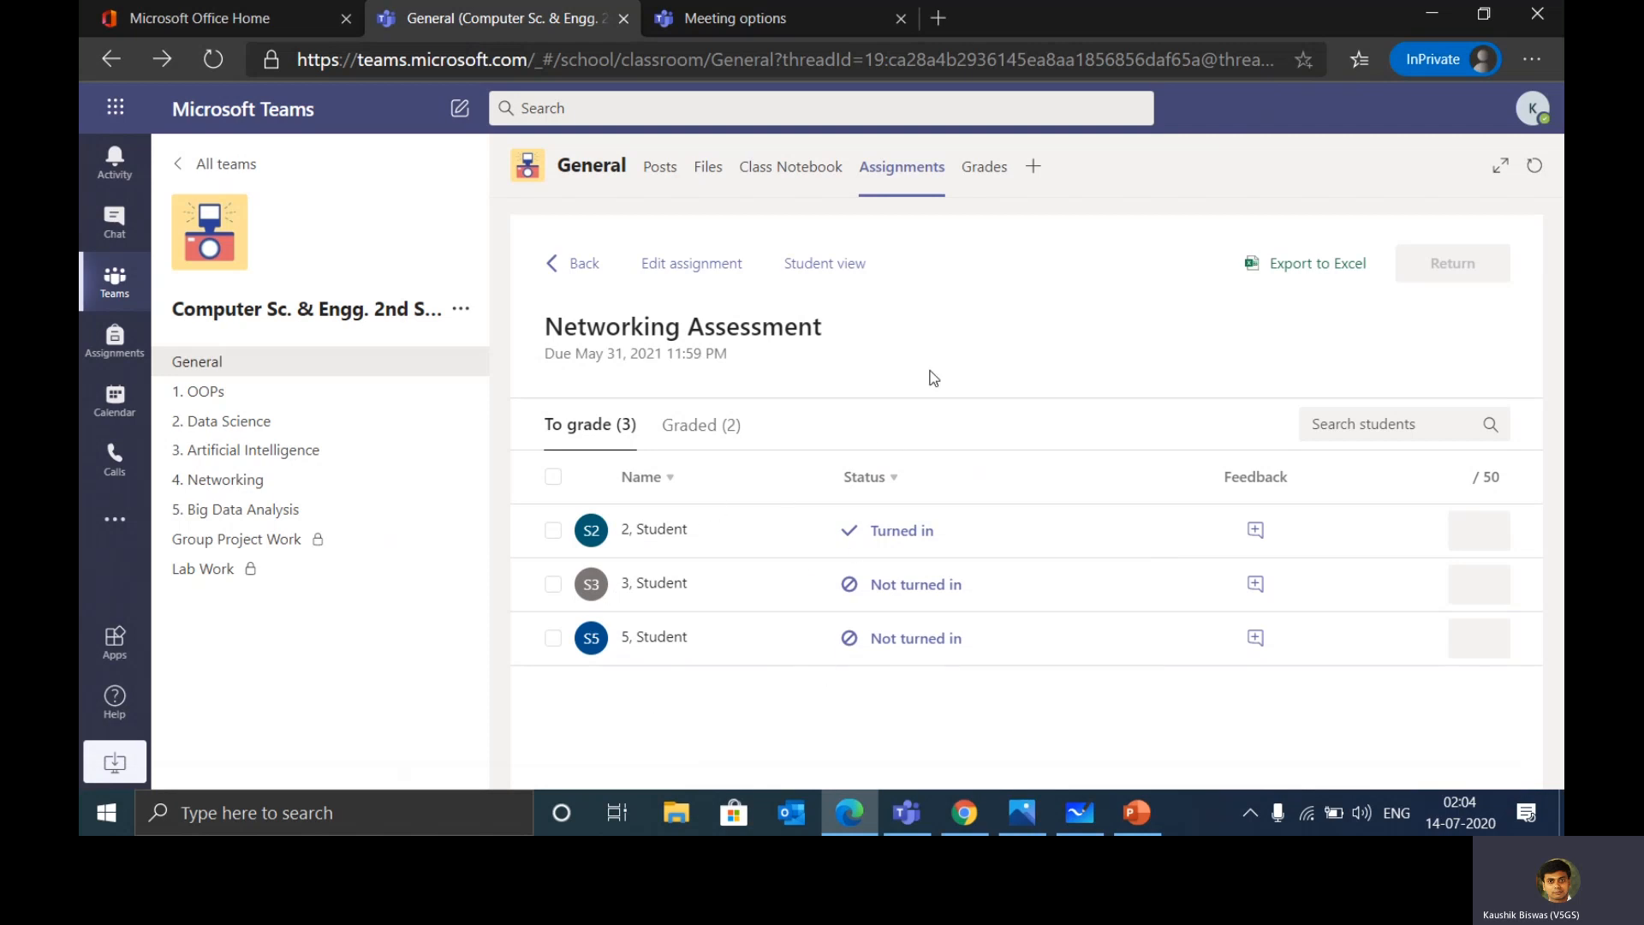
Open the team's gradebook and review the students' grades for Networking Assessment and Object Oriented Programming.
click(992, 175)
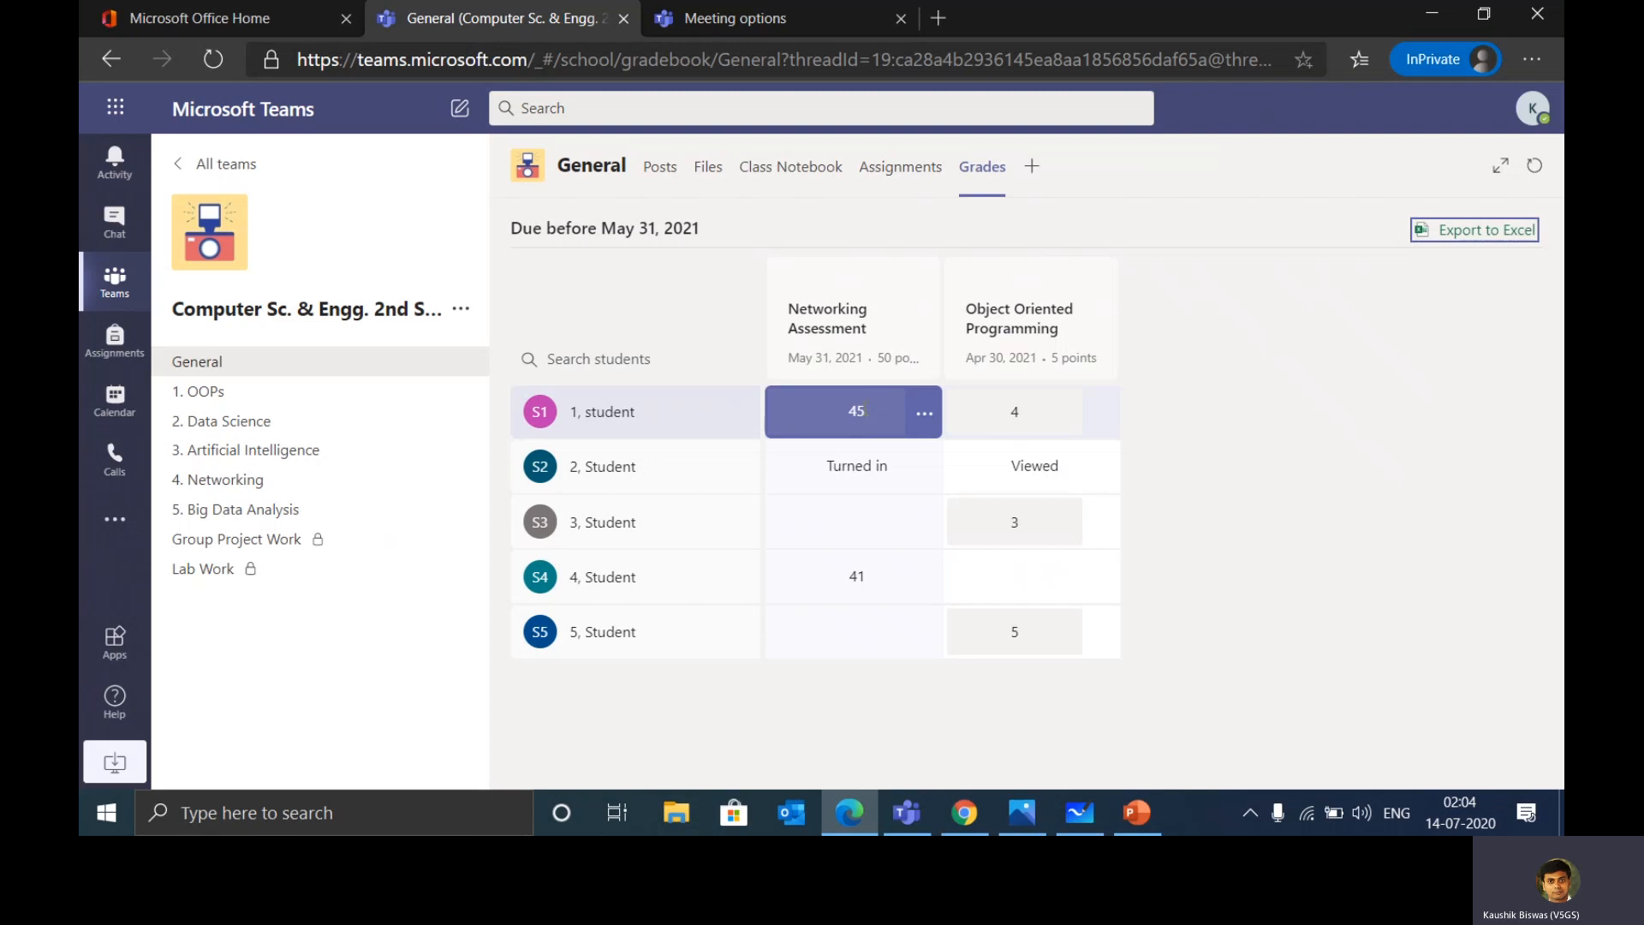
click(767, 580)
click(772, 615)
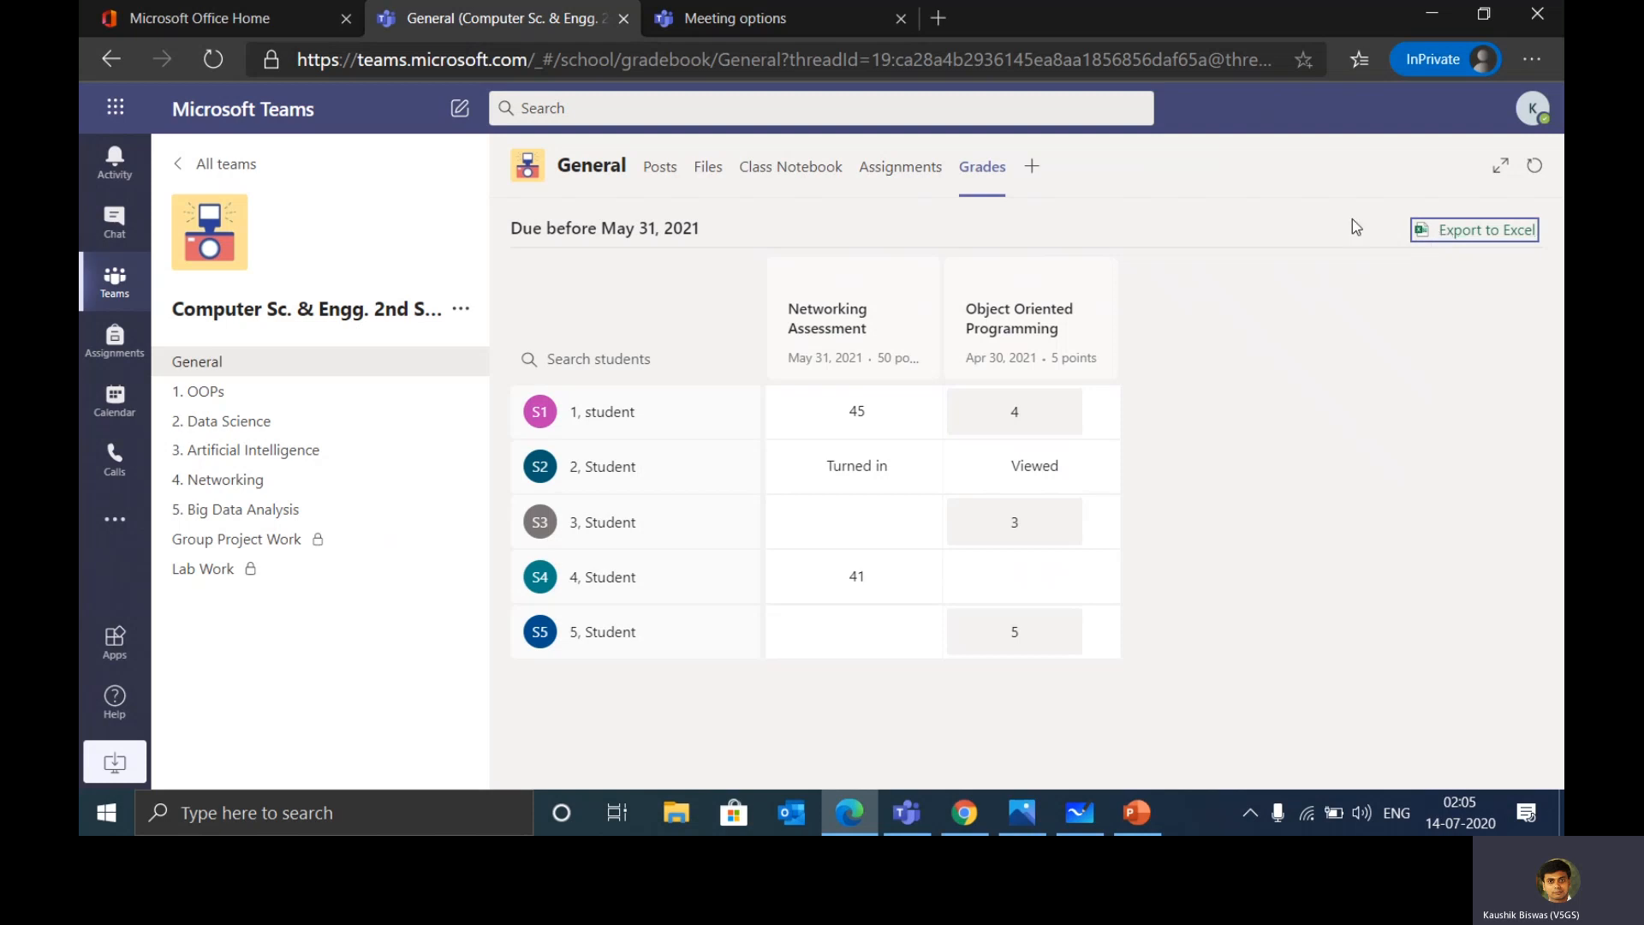
Return to the team's assignments list and check which kinds of assignment can be created, without creating one.
click(890, 171)
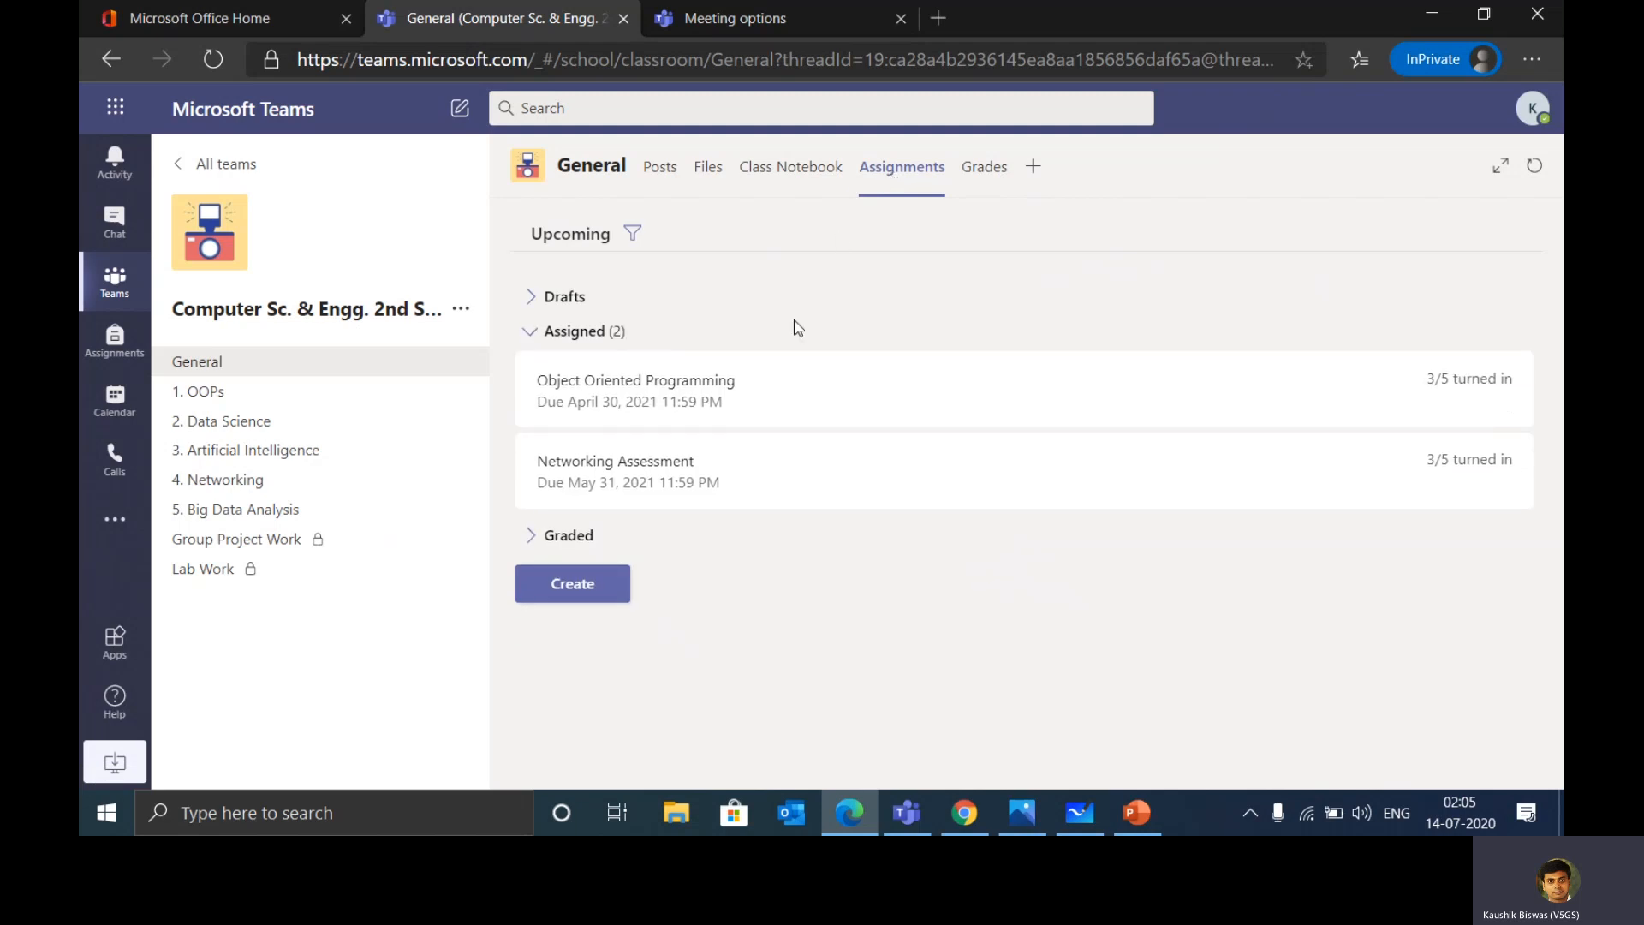
click(572, 592)
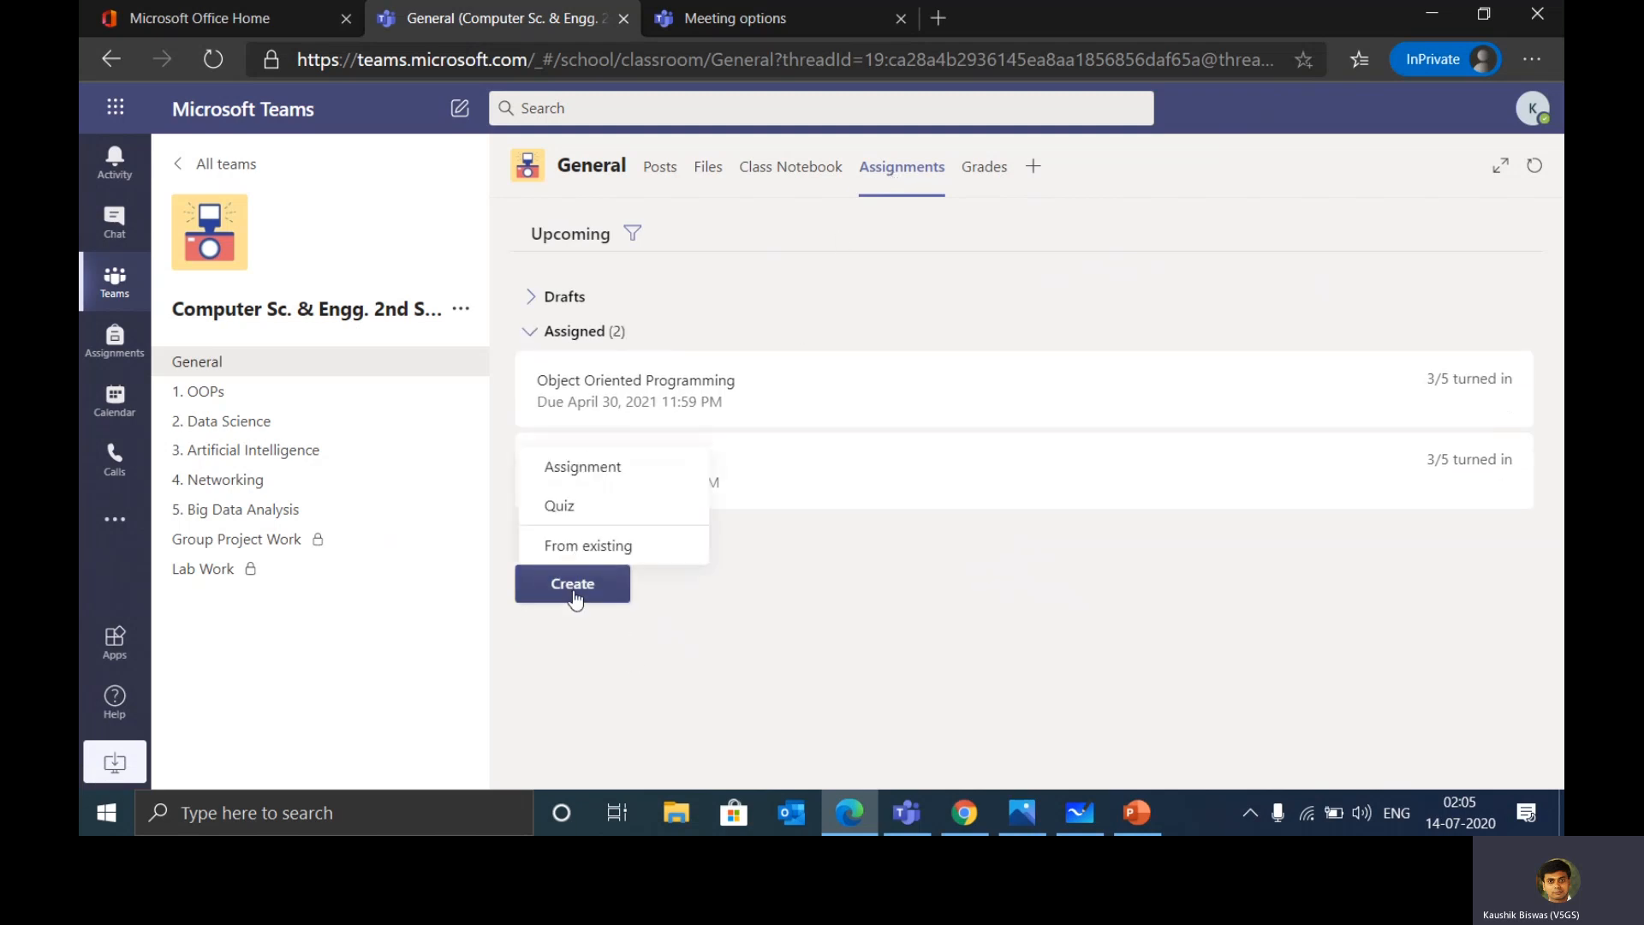
click(938, 595)
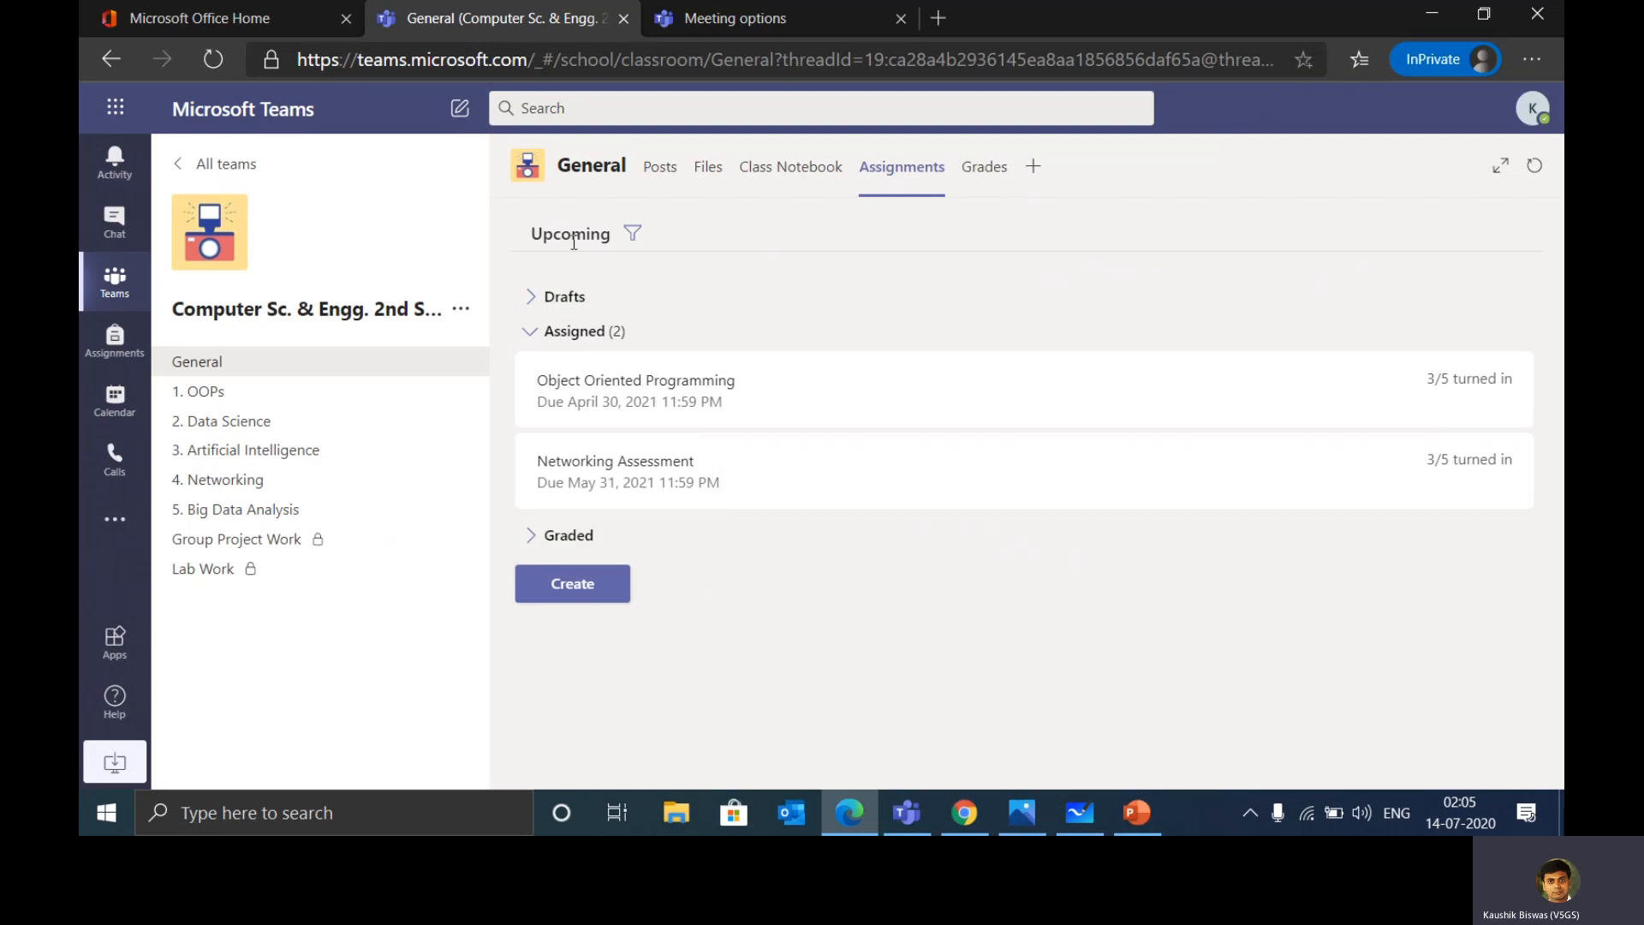
Open Microsoft Forms from the Office 365 home page, dismiss the welcome message and open the Object Oriented Programming quiz.
click(269, 19)
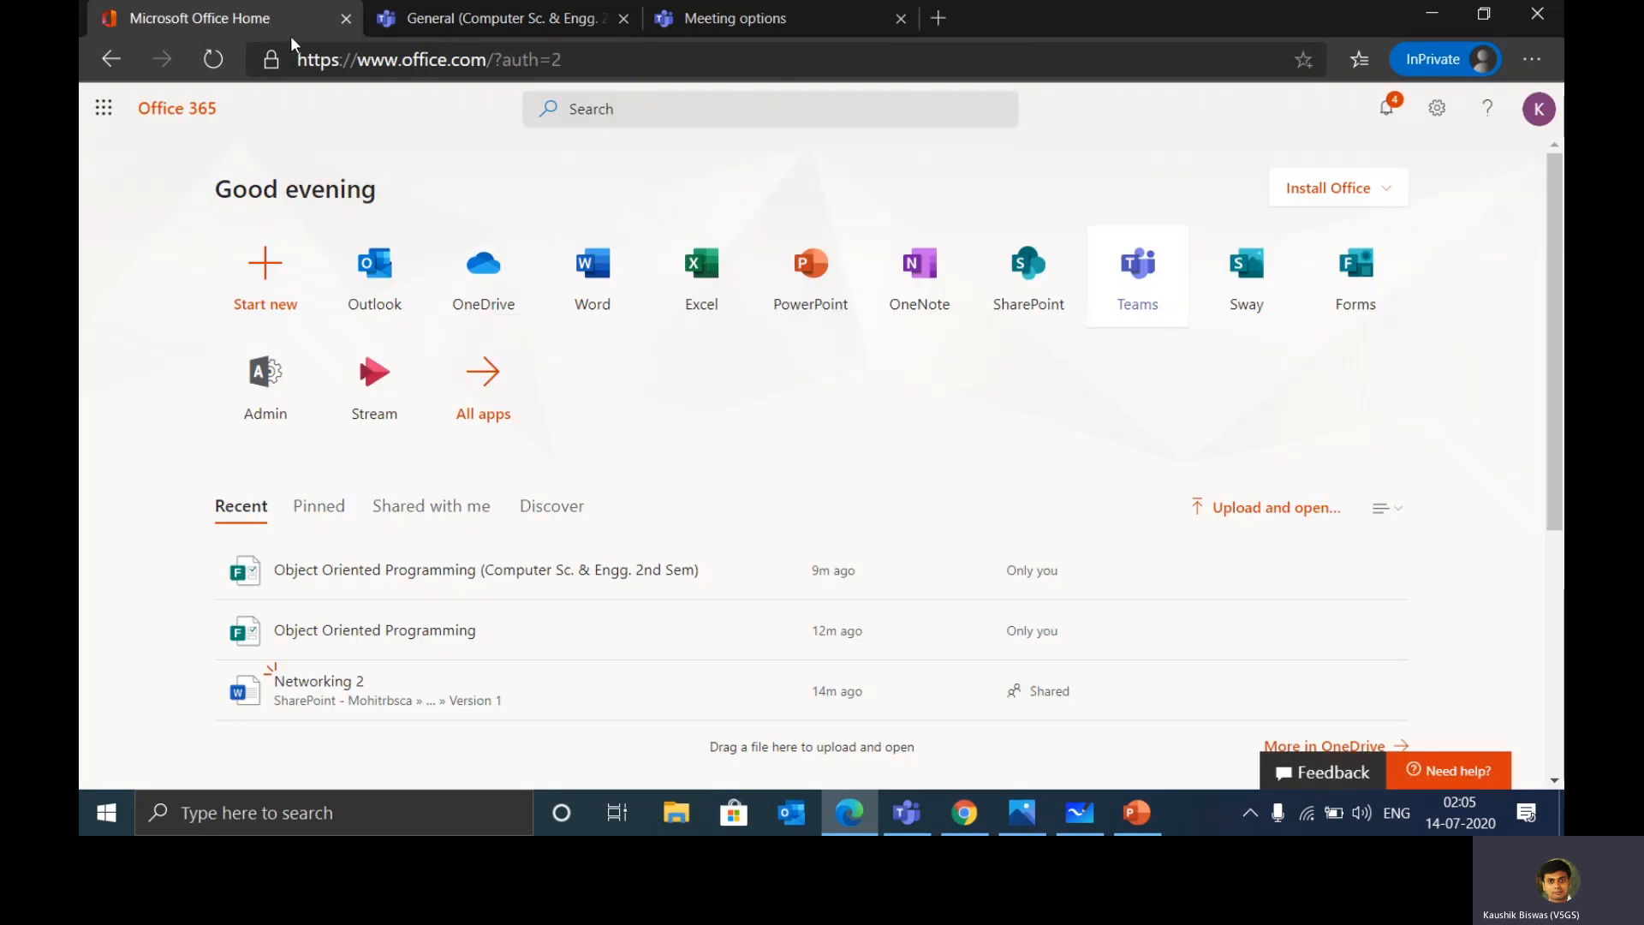
click(1366, 265)
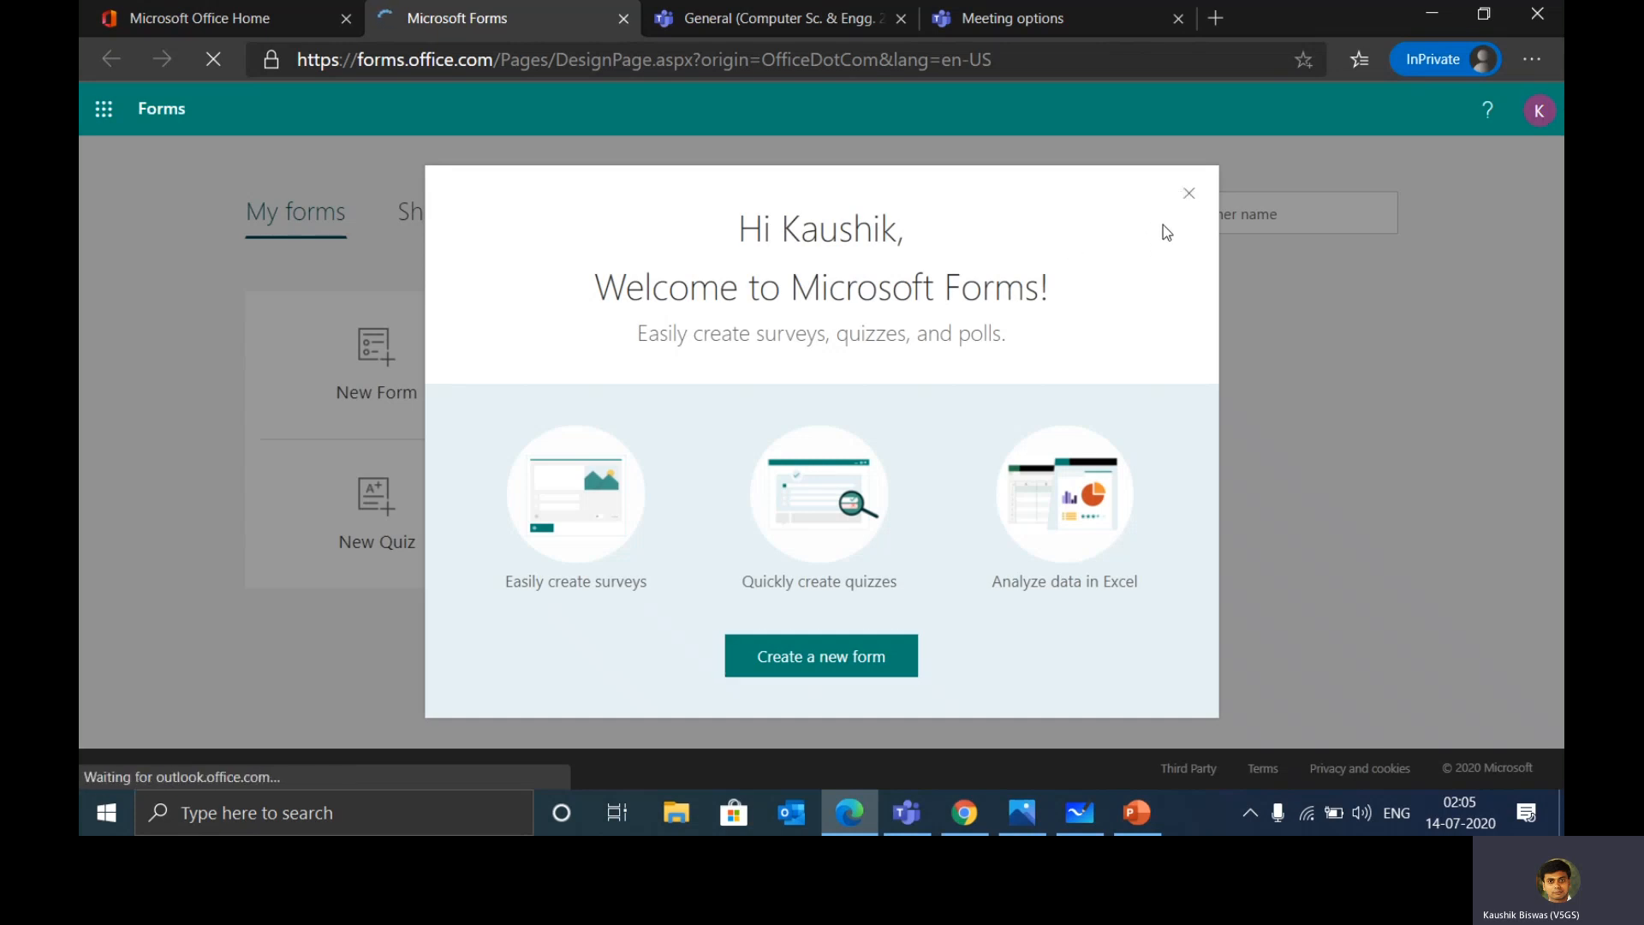
click(1189, 195)
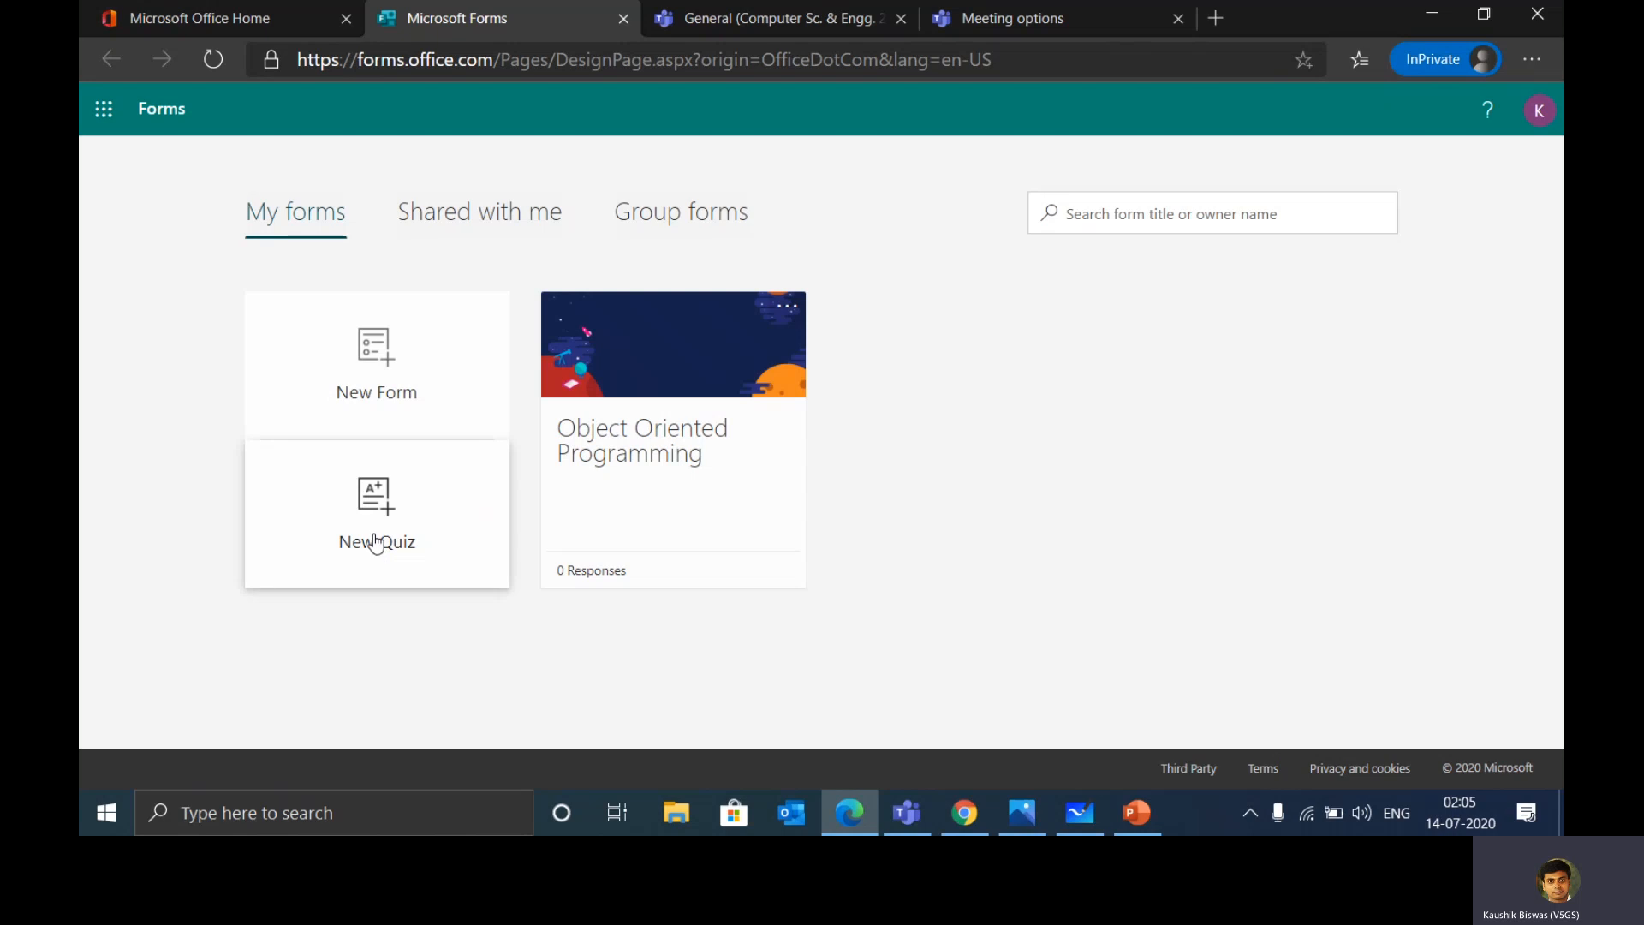
click(704, 344)
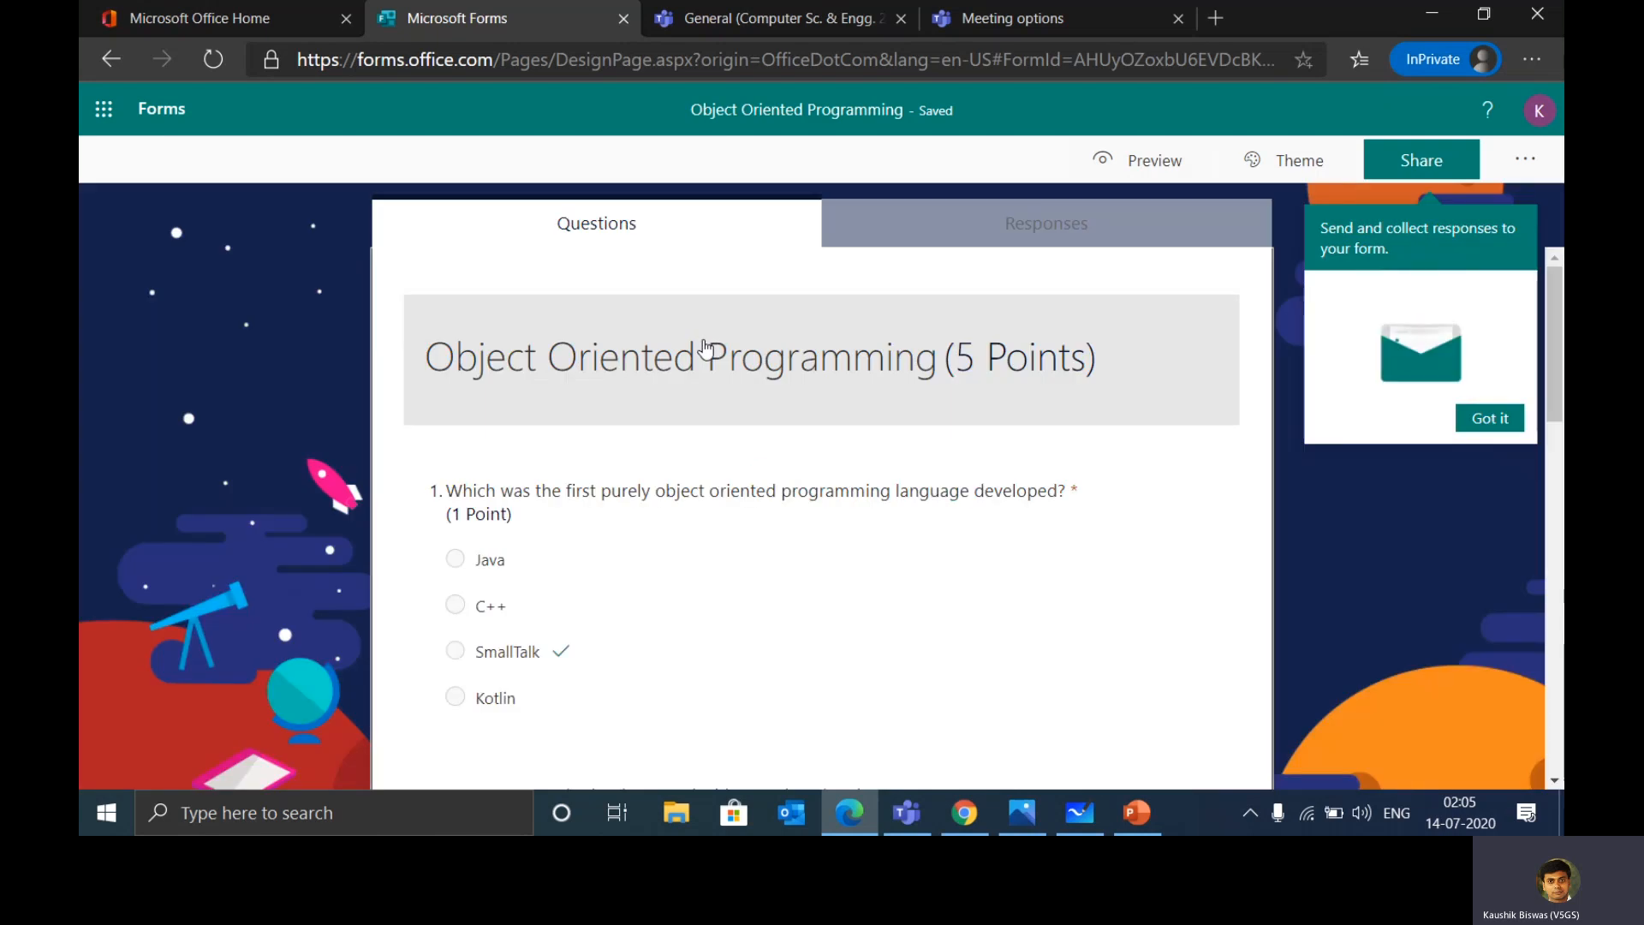
Review the quiz's title, its questions and the question types available for a new question, without adding one.
click(655, 360)
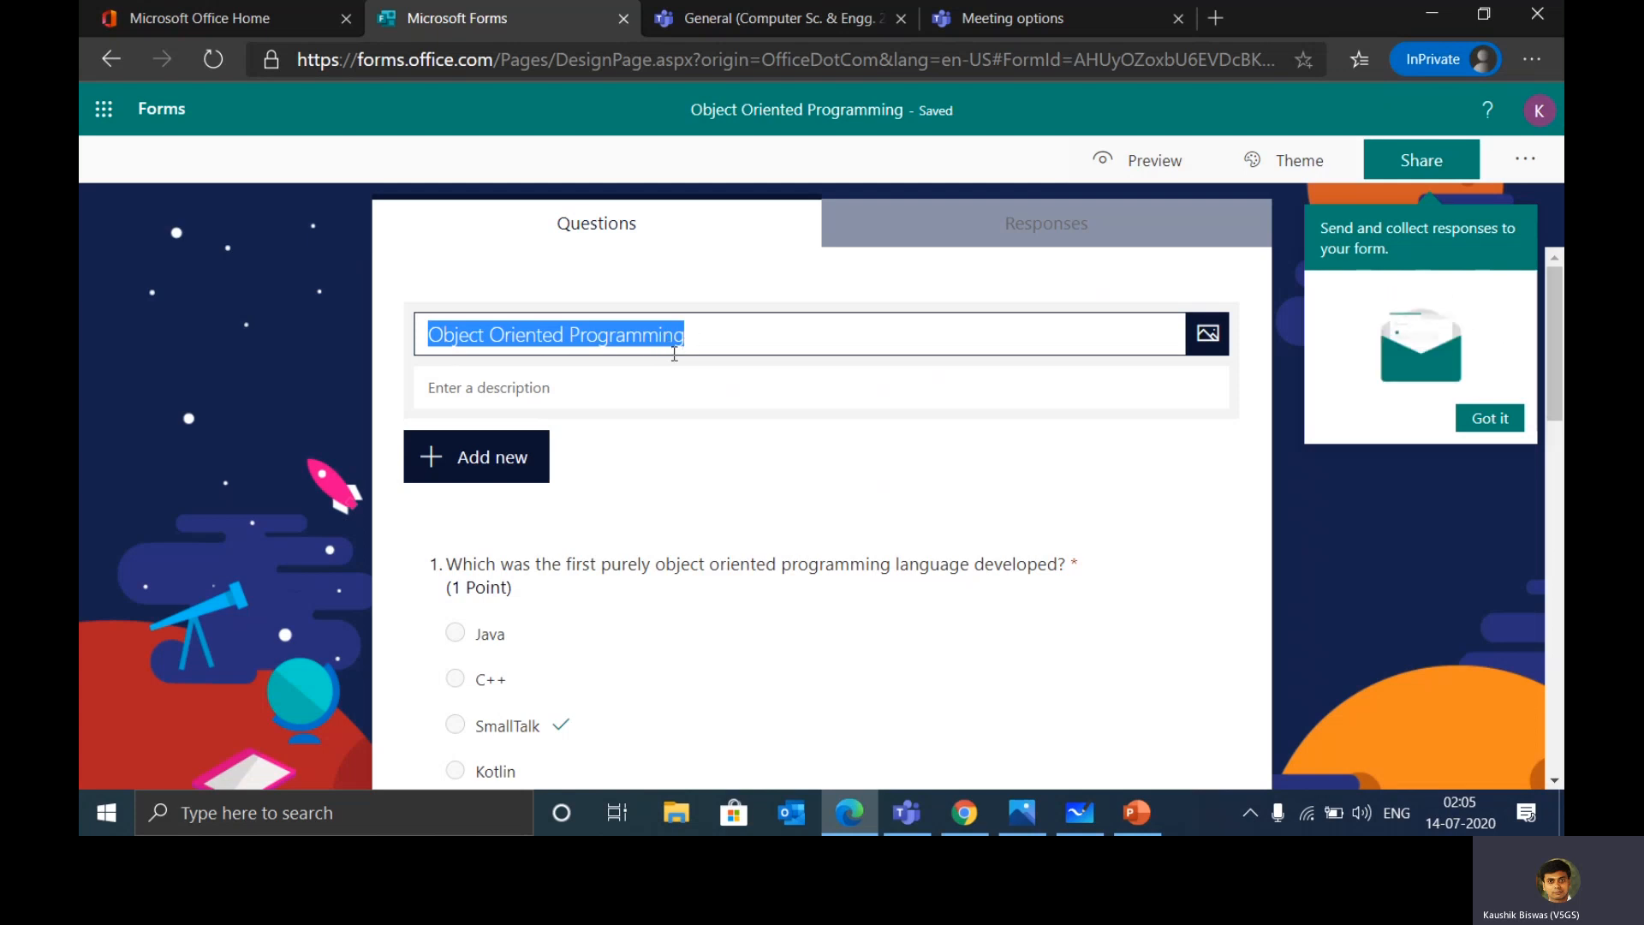
scroll(715, 459, down, 3)
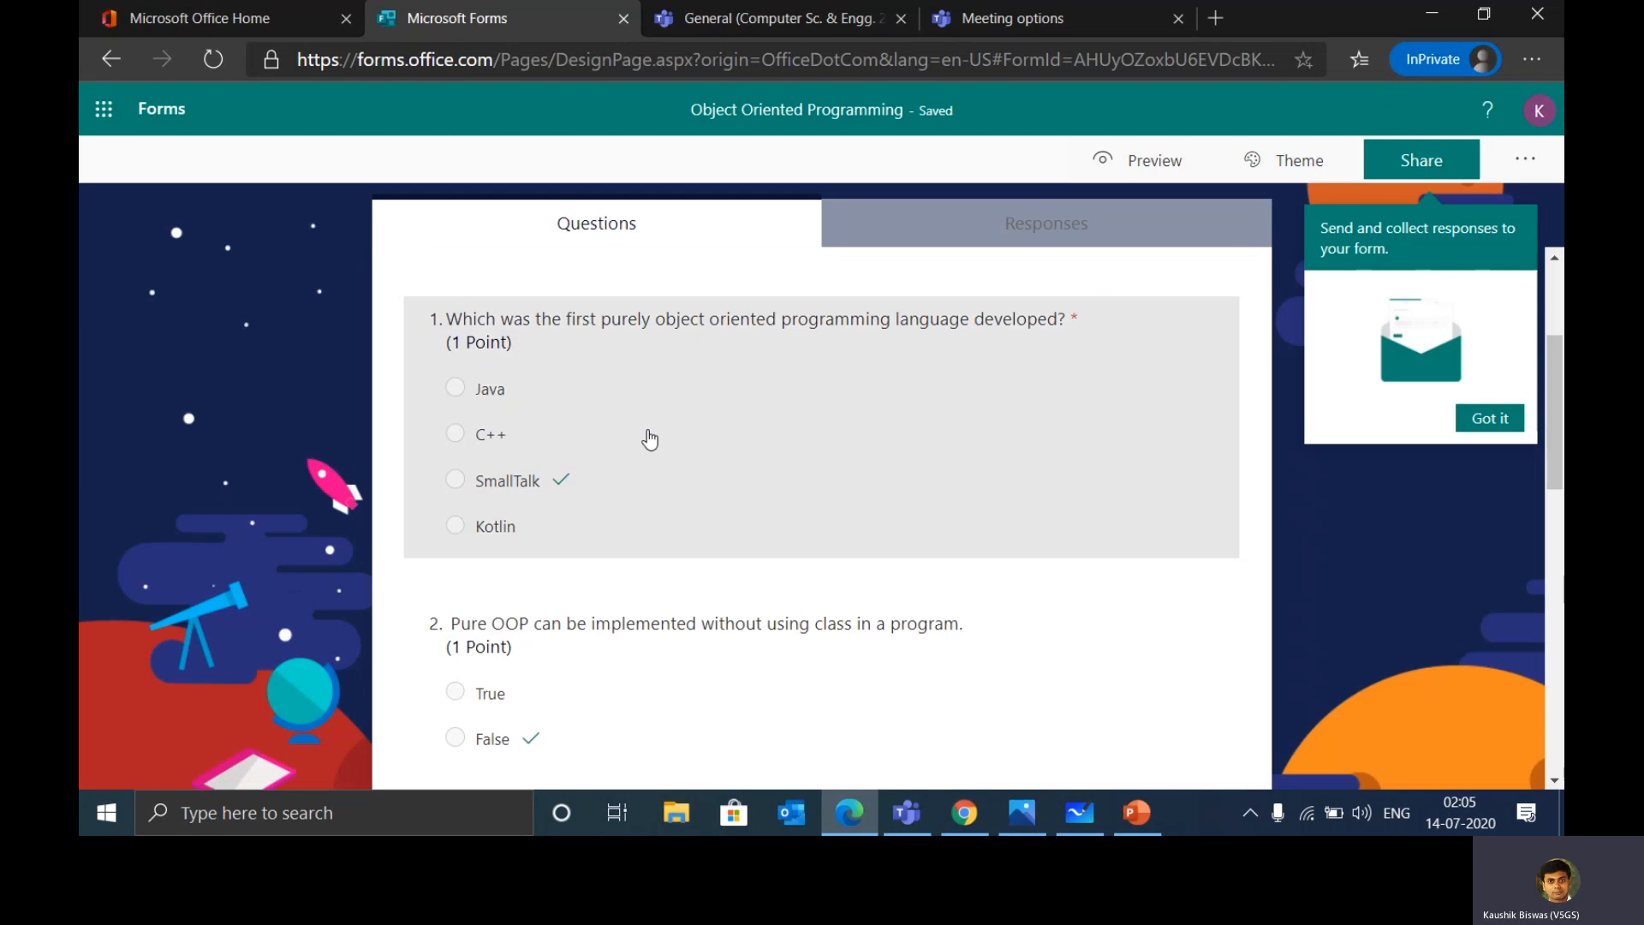
scroll(650, 439, up, 3)
click(483, 377)
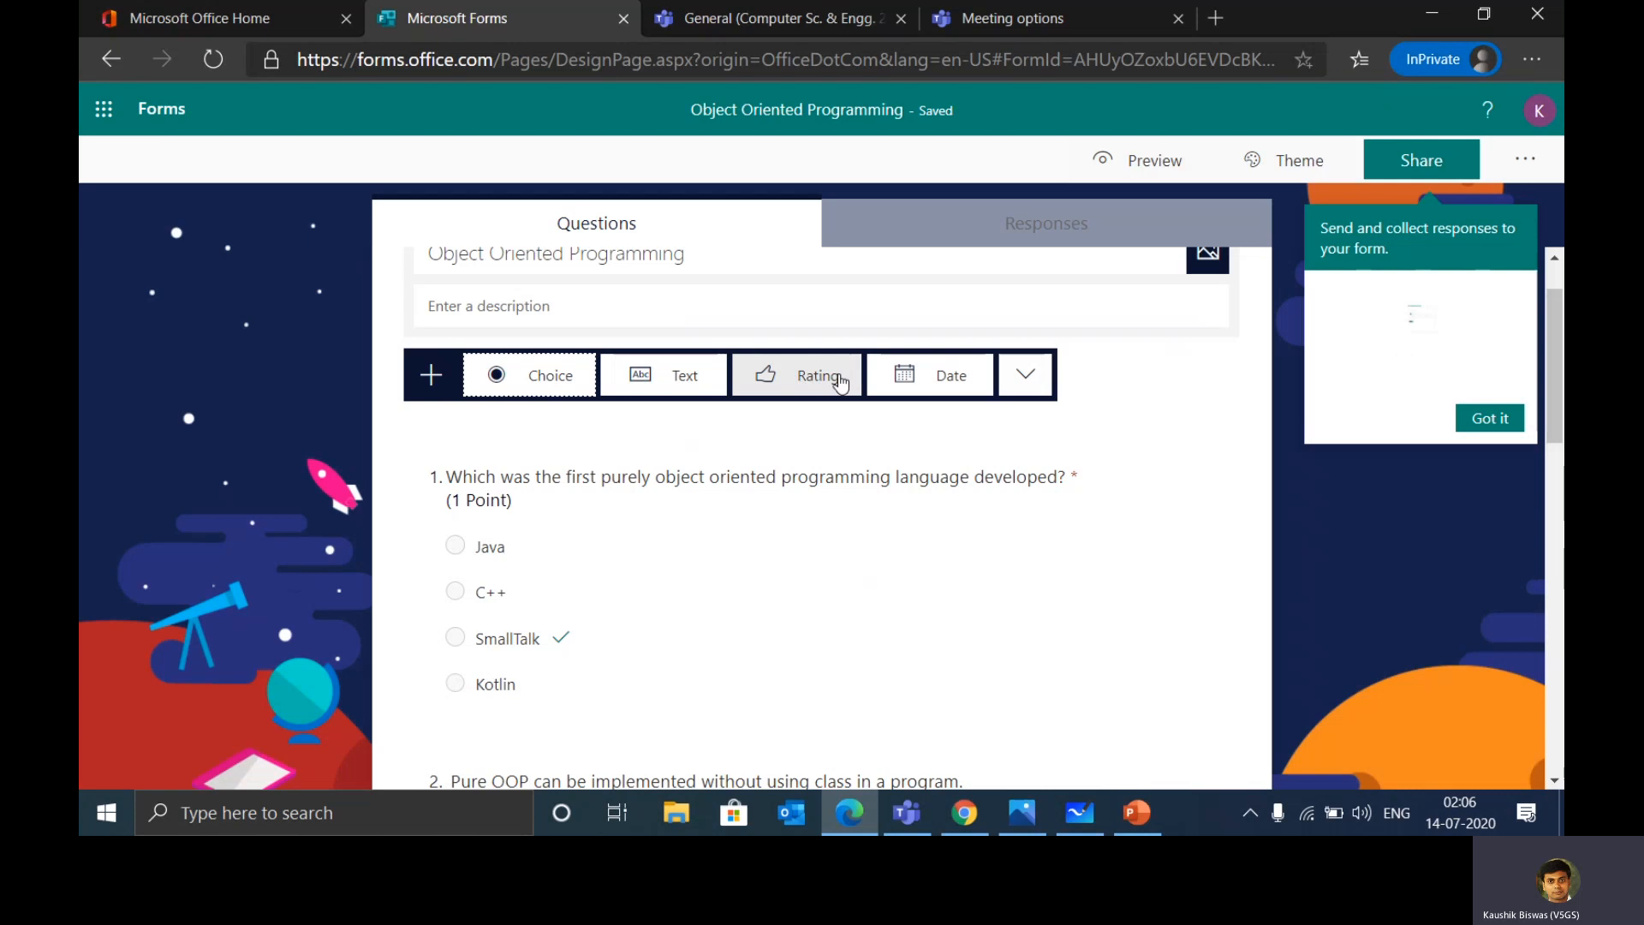
click(1188, 404)
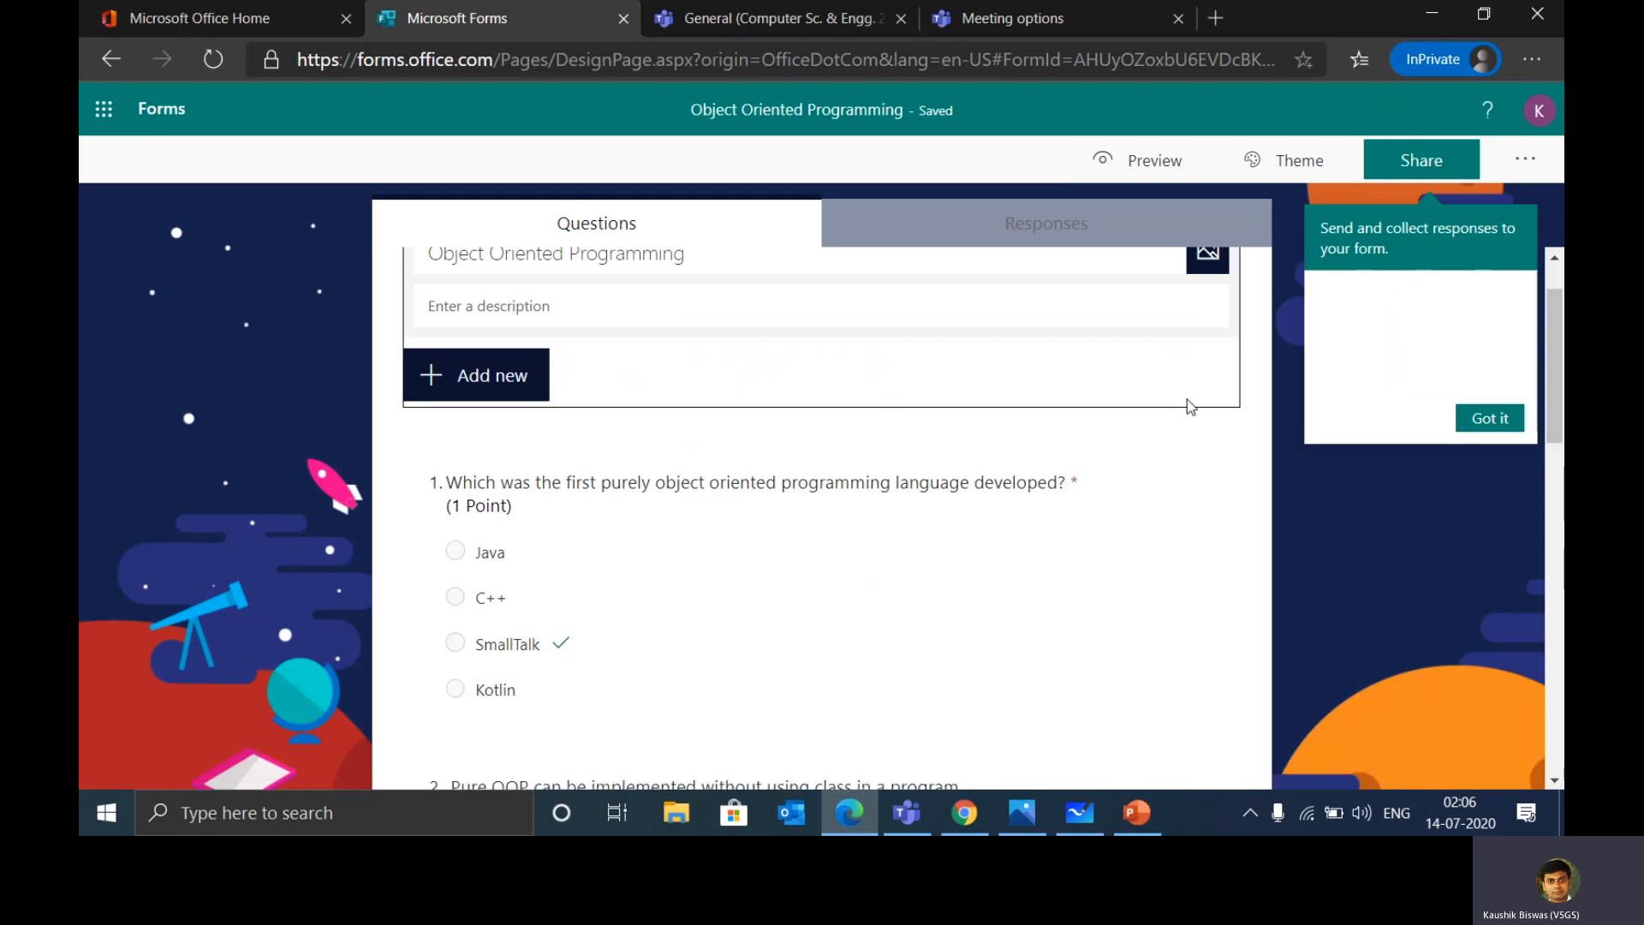
Open question 1 for editing, dismiss the sharing tip and check which media types can be inserted, without adding any.
click(625, 490)
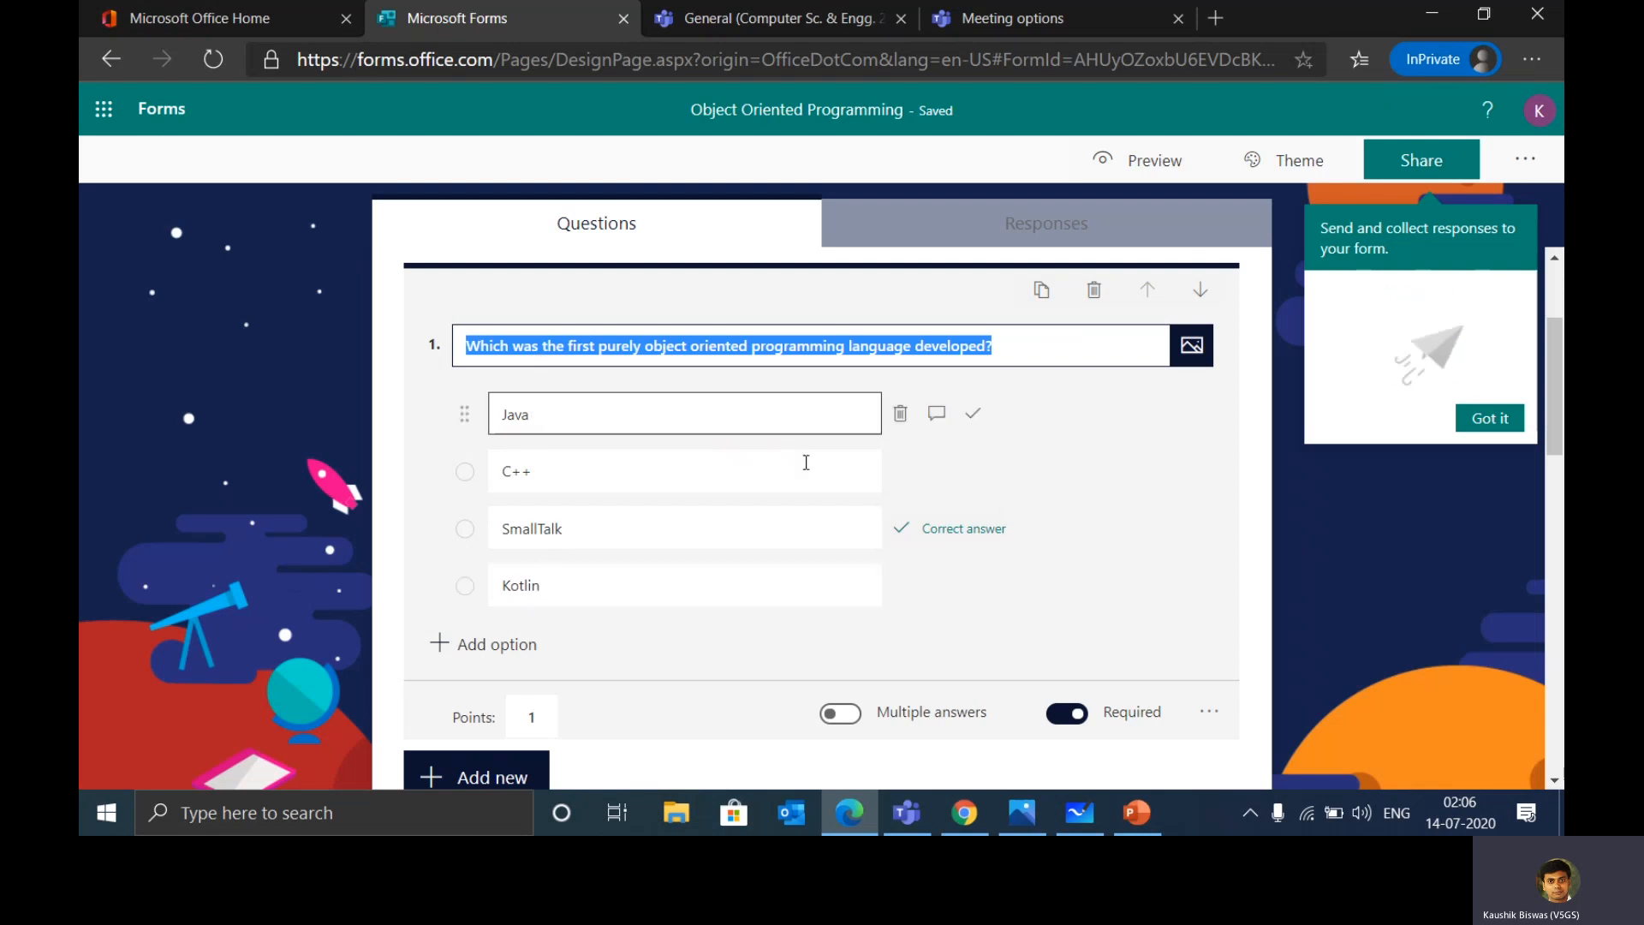
click(1489, 418)
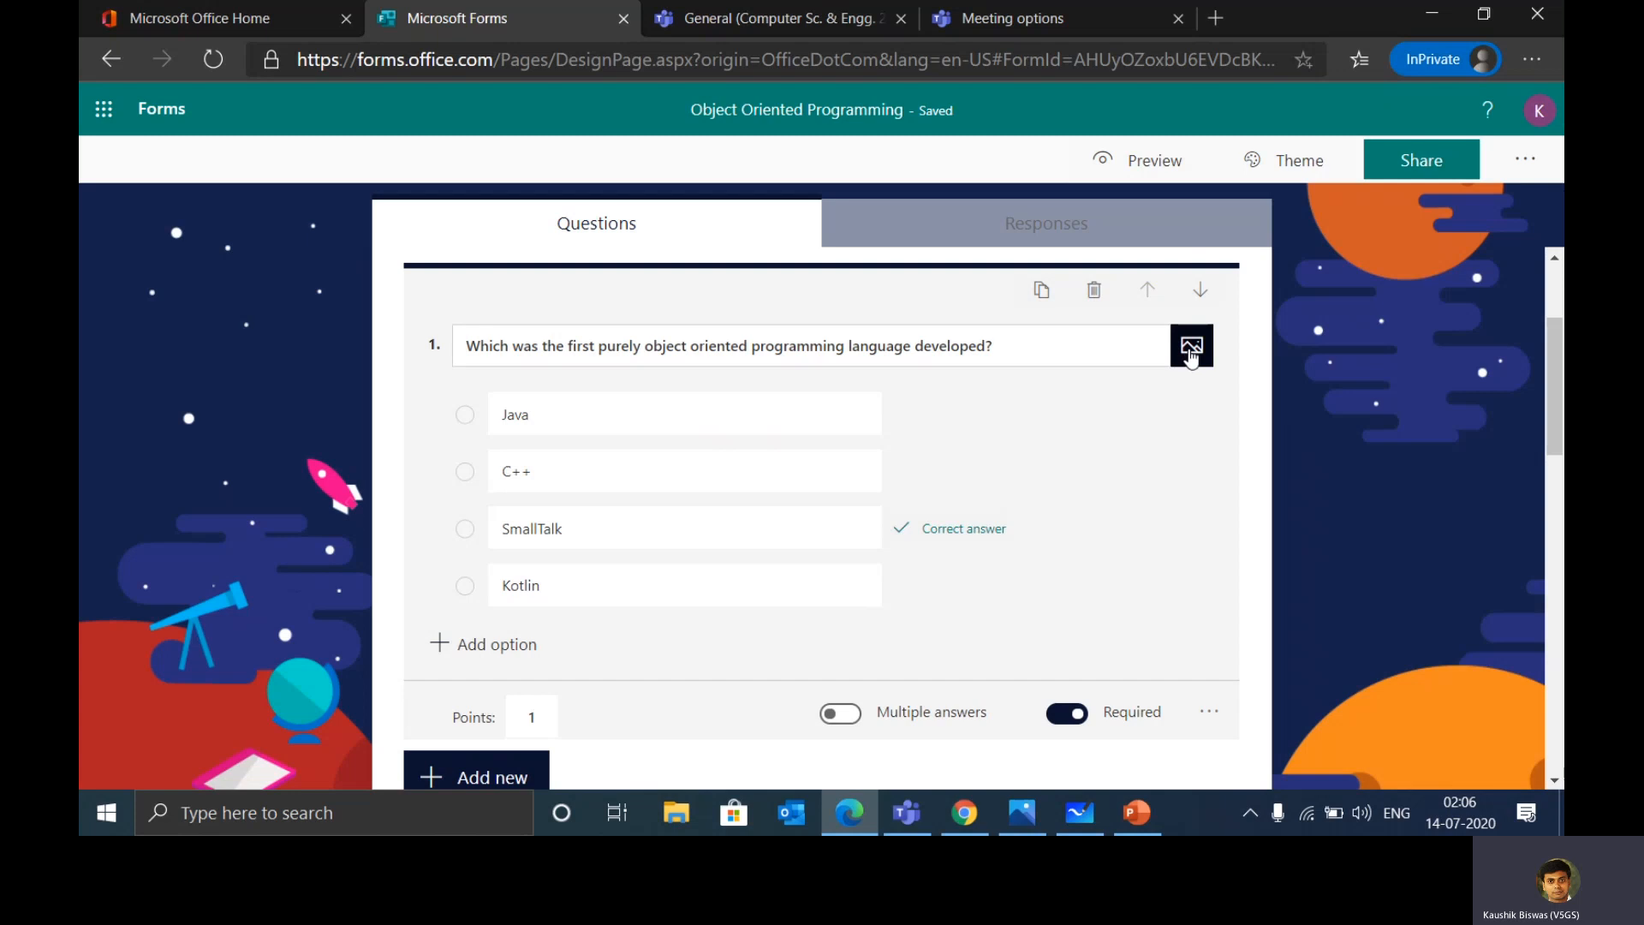
click(1190, 356)
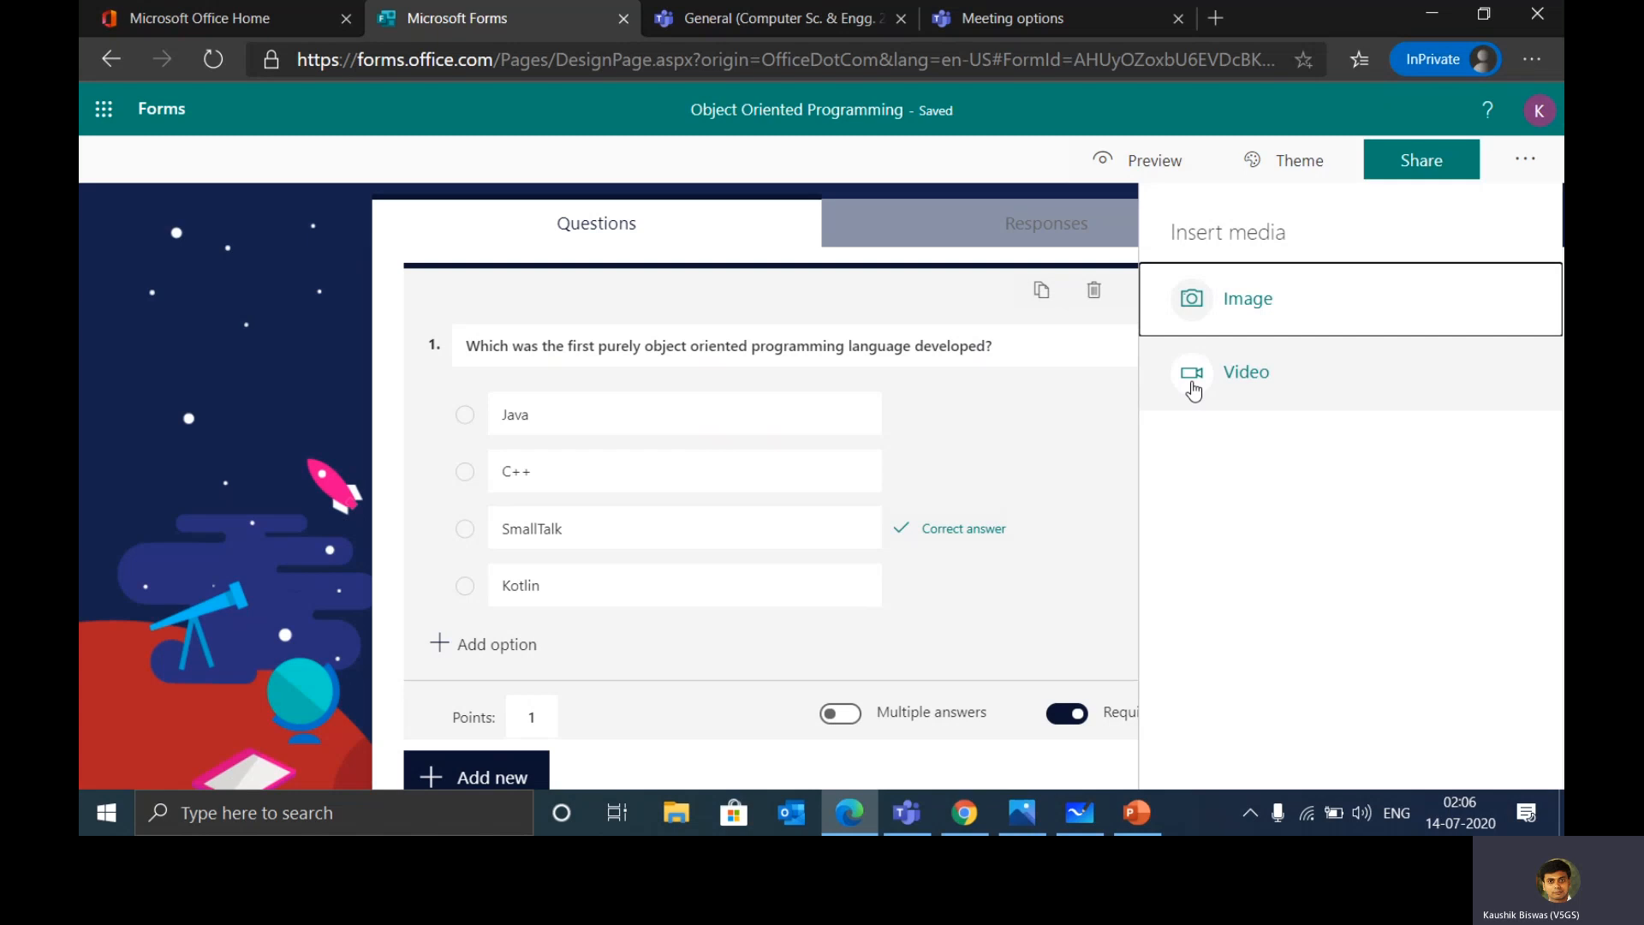
click(1067, 396)
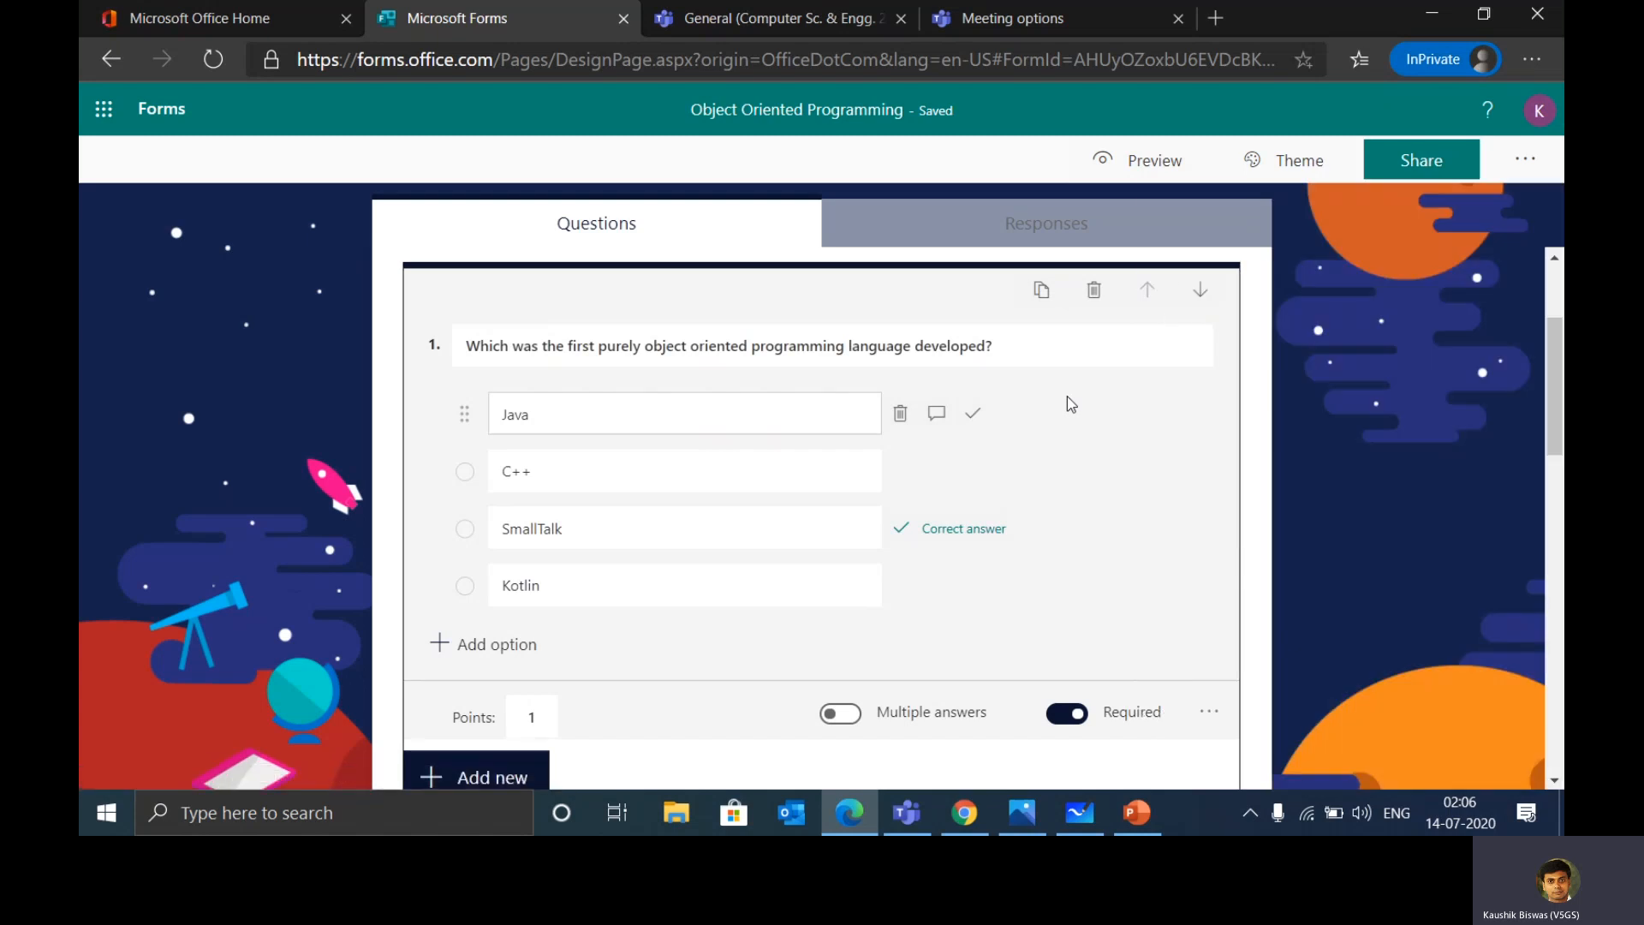
Inspect question 1's answer options, correct-answer marking, points, multiple-answers and required settings, leaving them as they are.
click(505, 414)
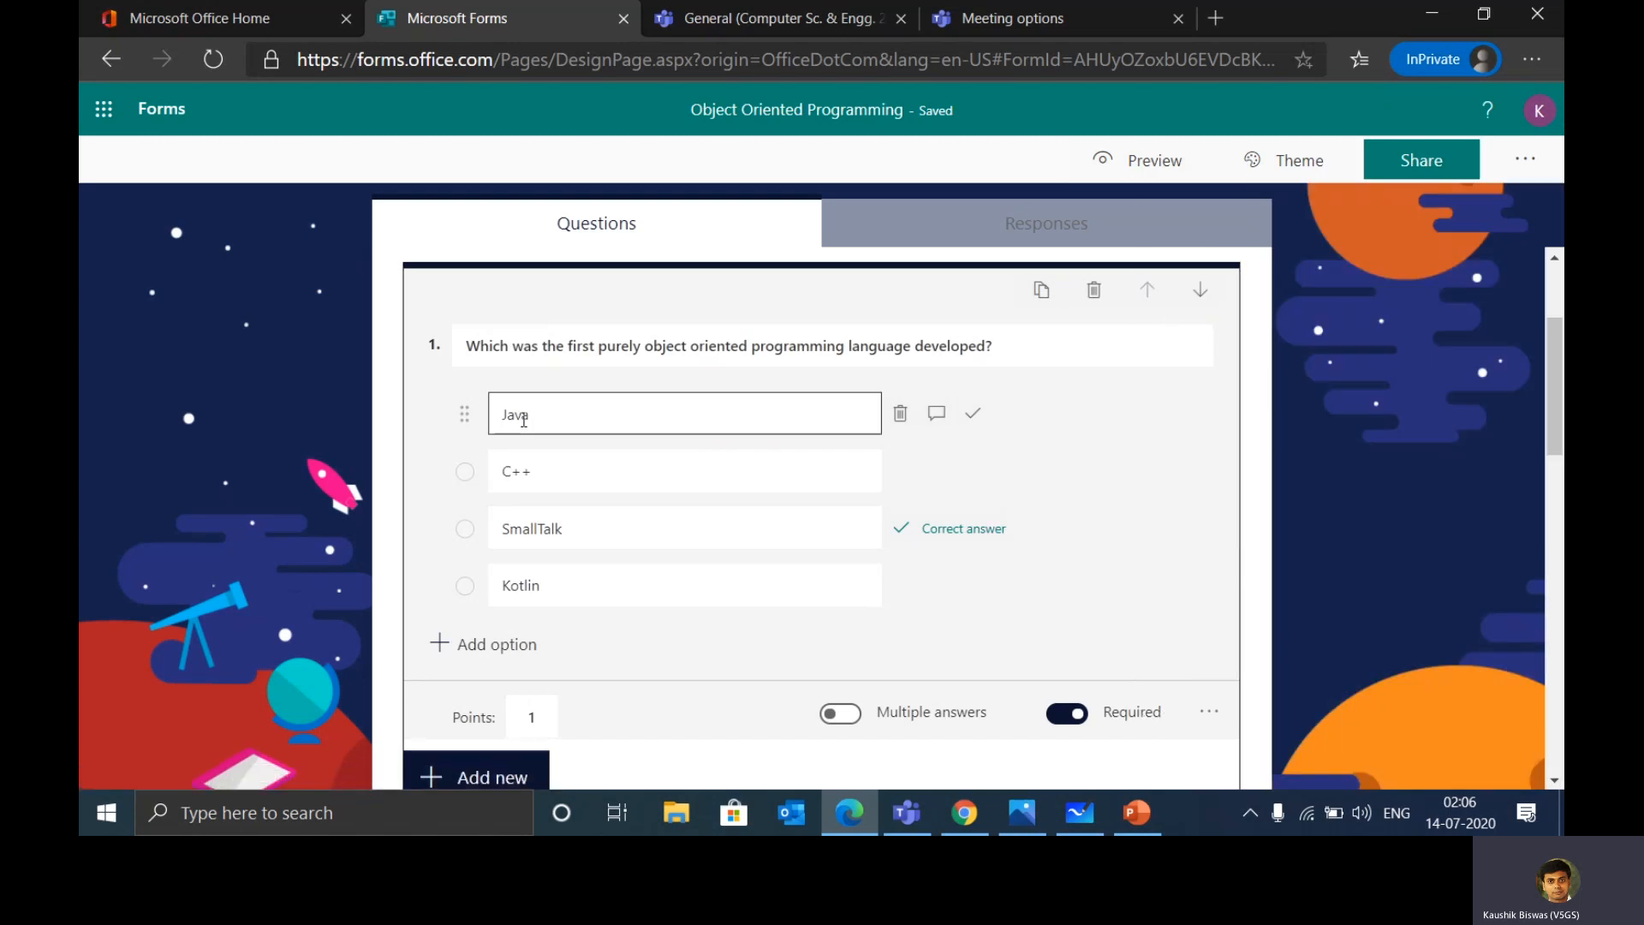
click(522, 460)
click(526, 587)
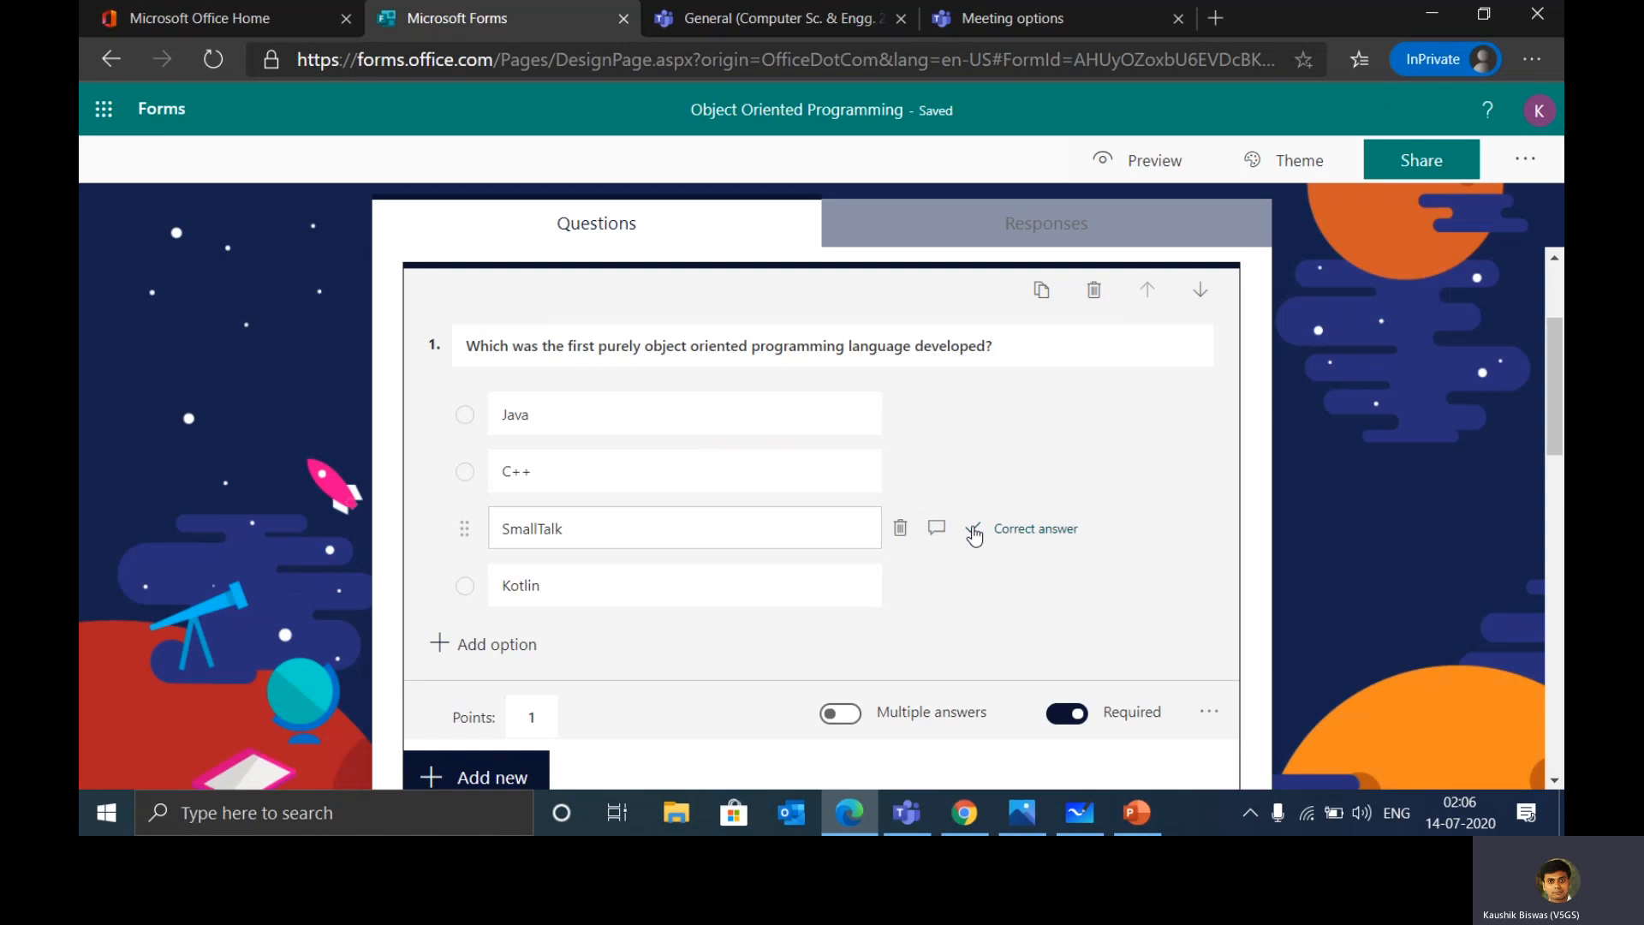
click(974, 530)
scroll(975, 533, down, 1)
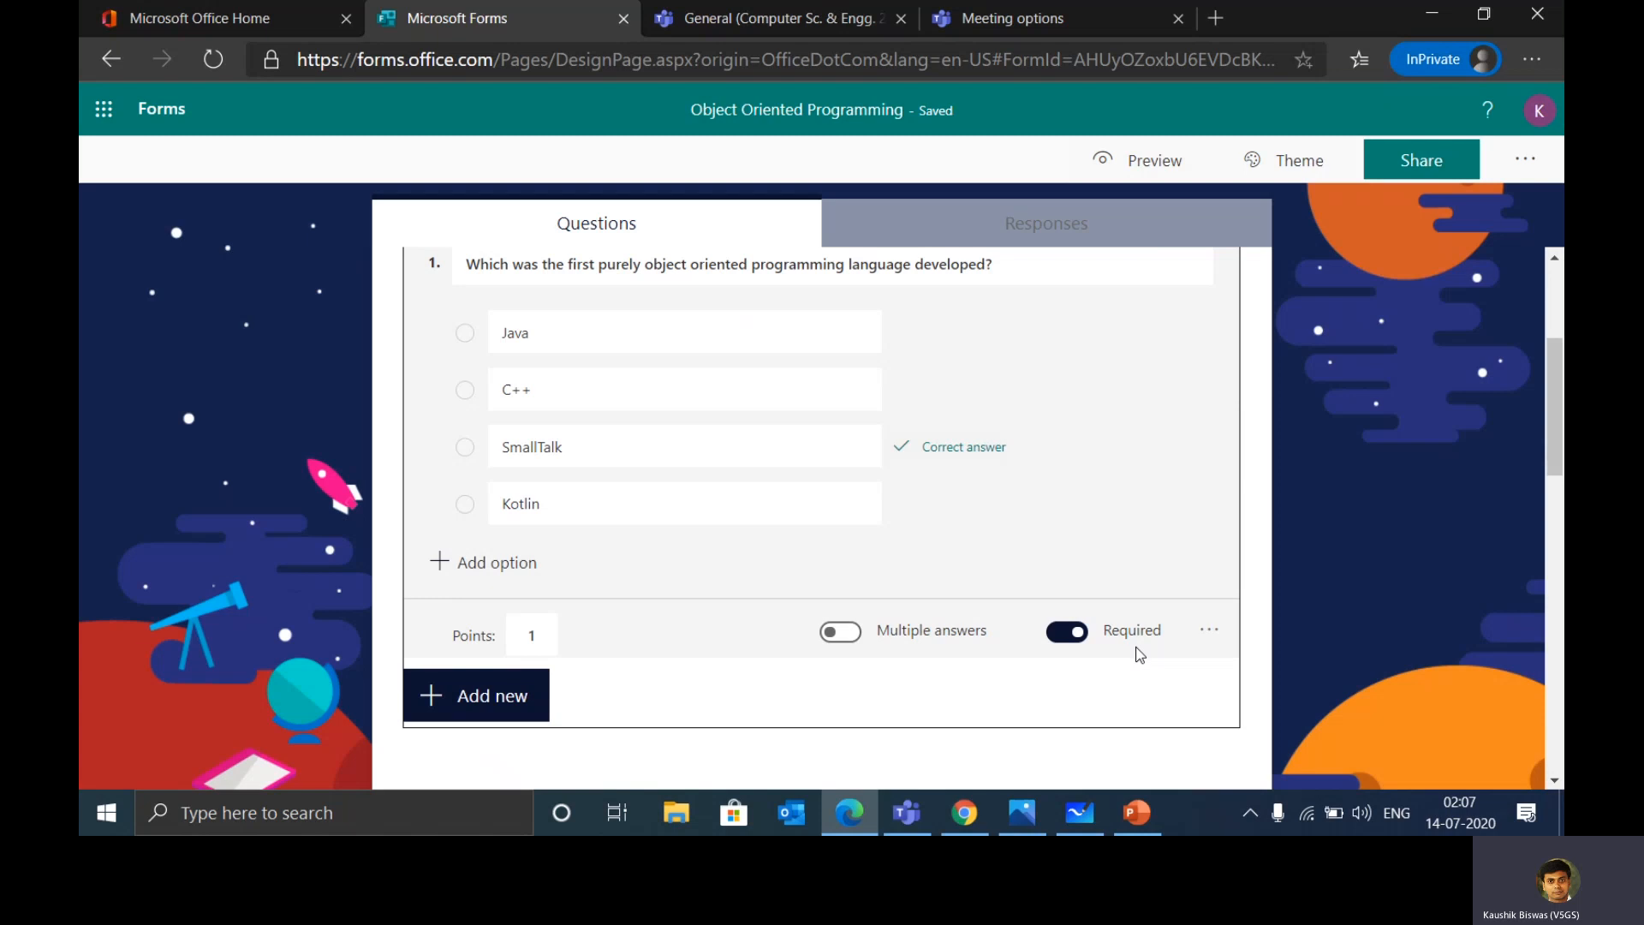
scroll(1139, 655, down, 1)
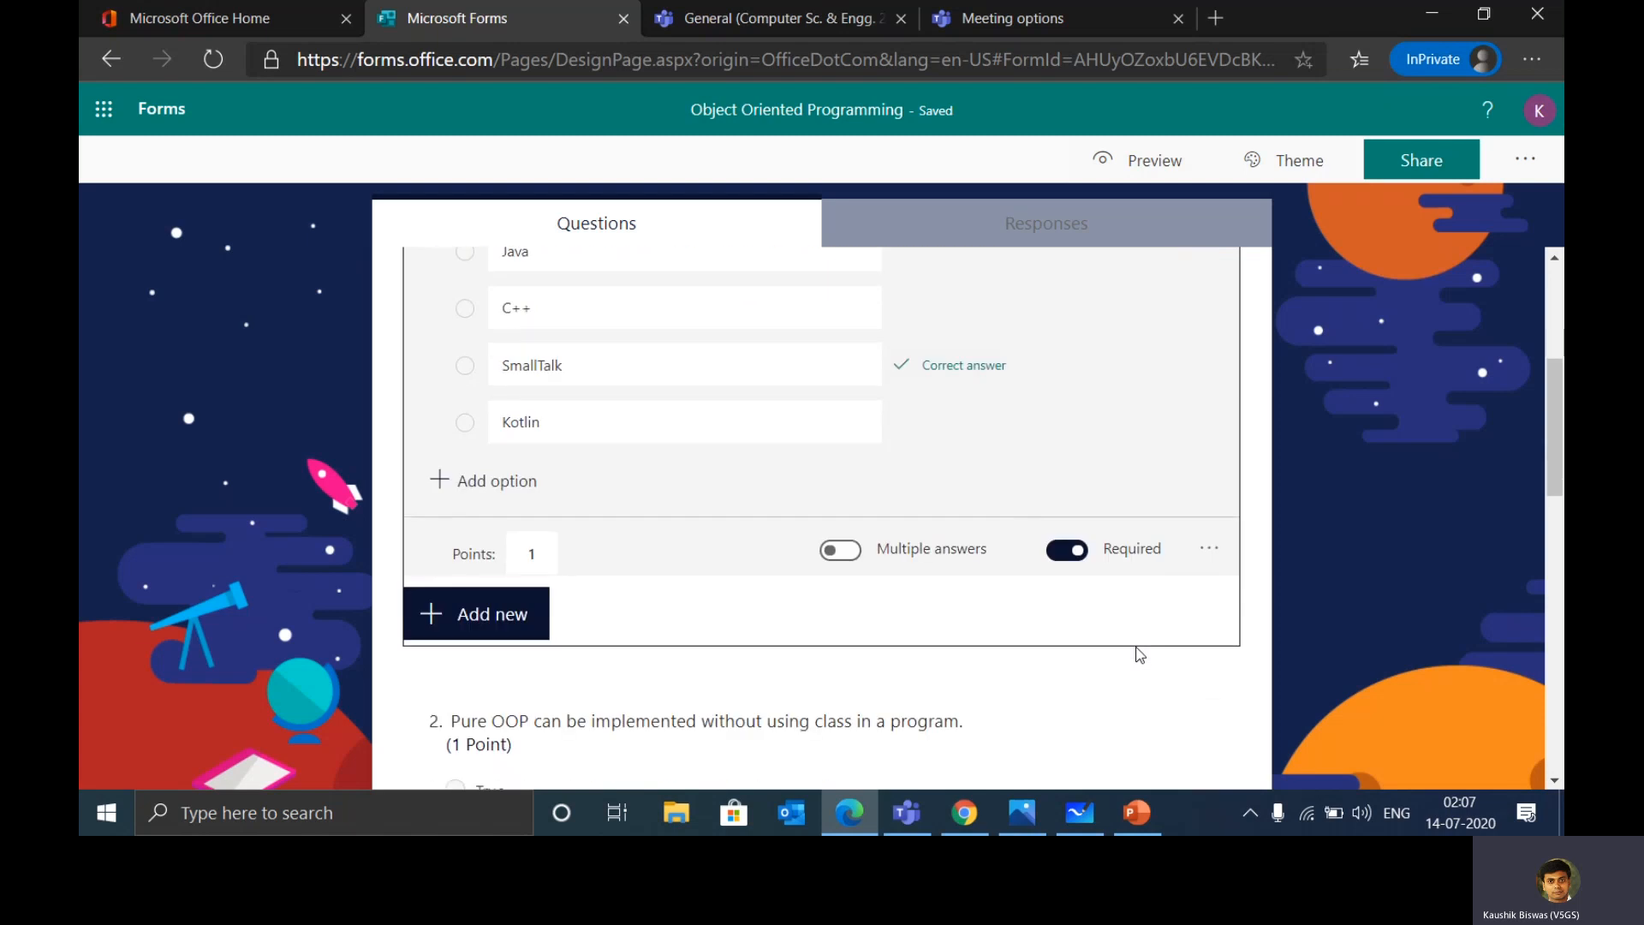
Review quiz questions 2 to 5 and the available form themes, without changing the theme.
scroll(1139, 655, down, 1)
scroll(1140, 655, down, 3)
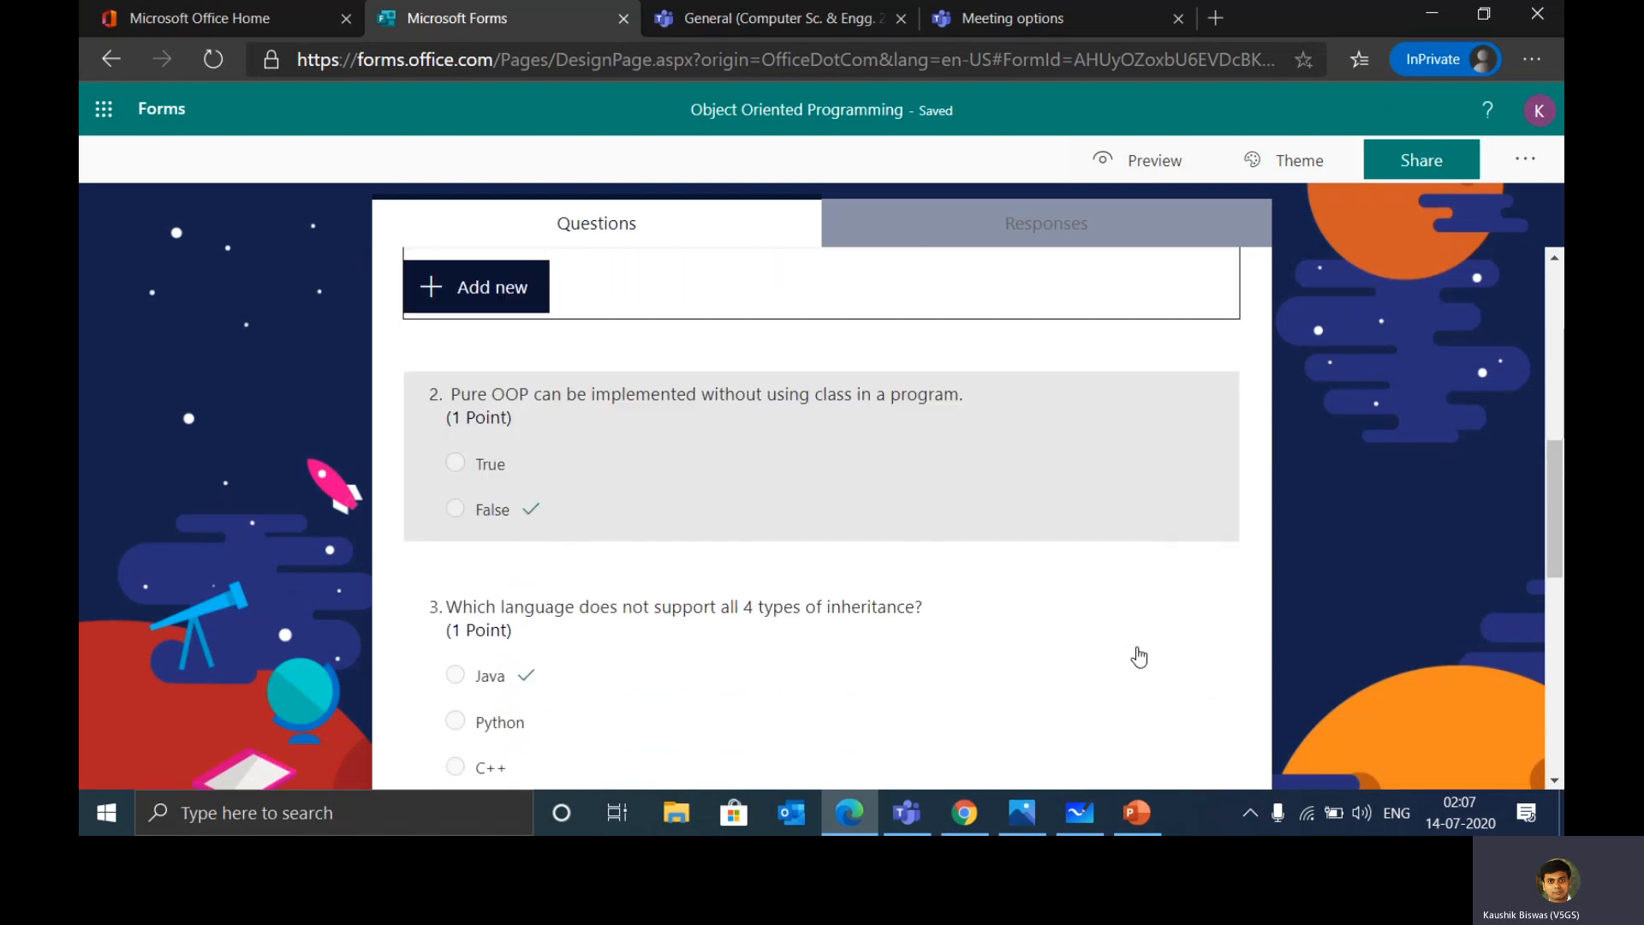
scroll(1139, 657, down, 5)
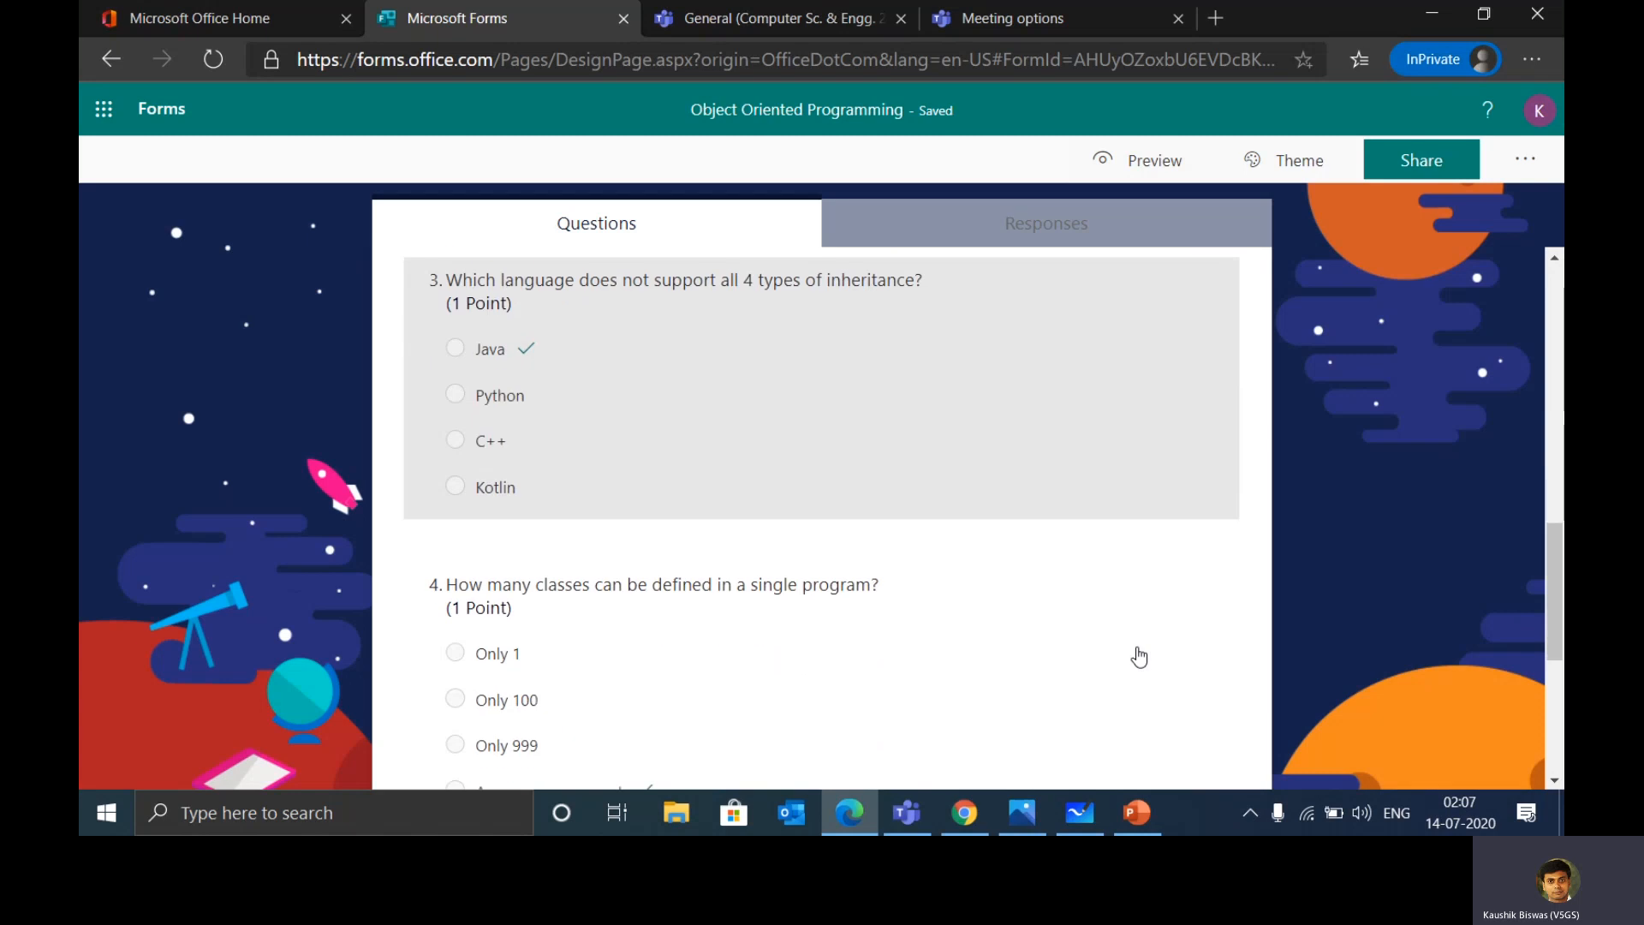
scroll(952, 648, down, 4)
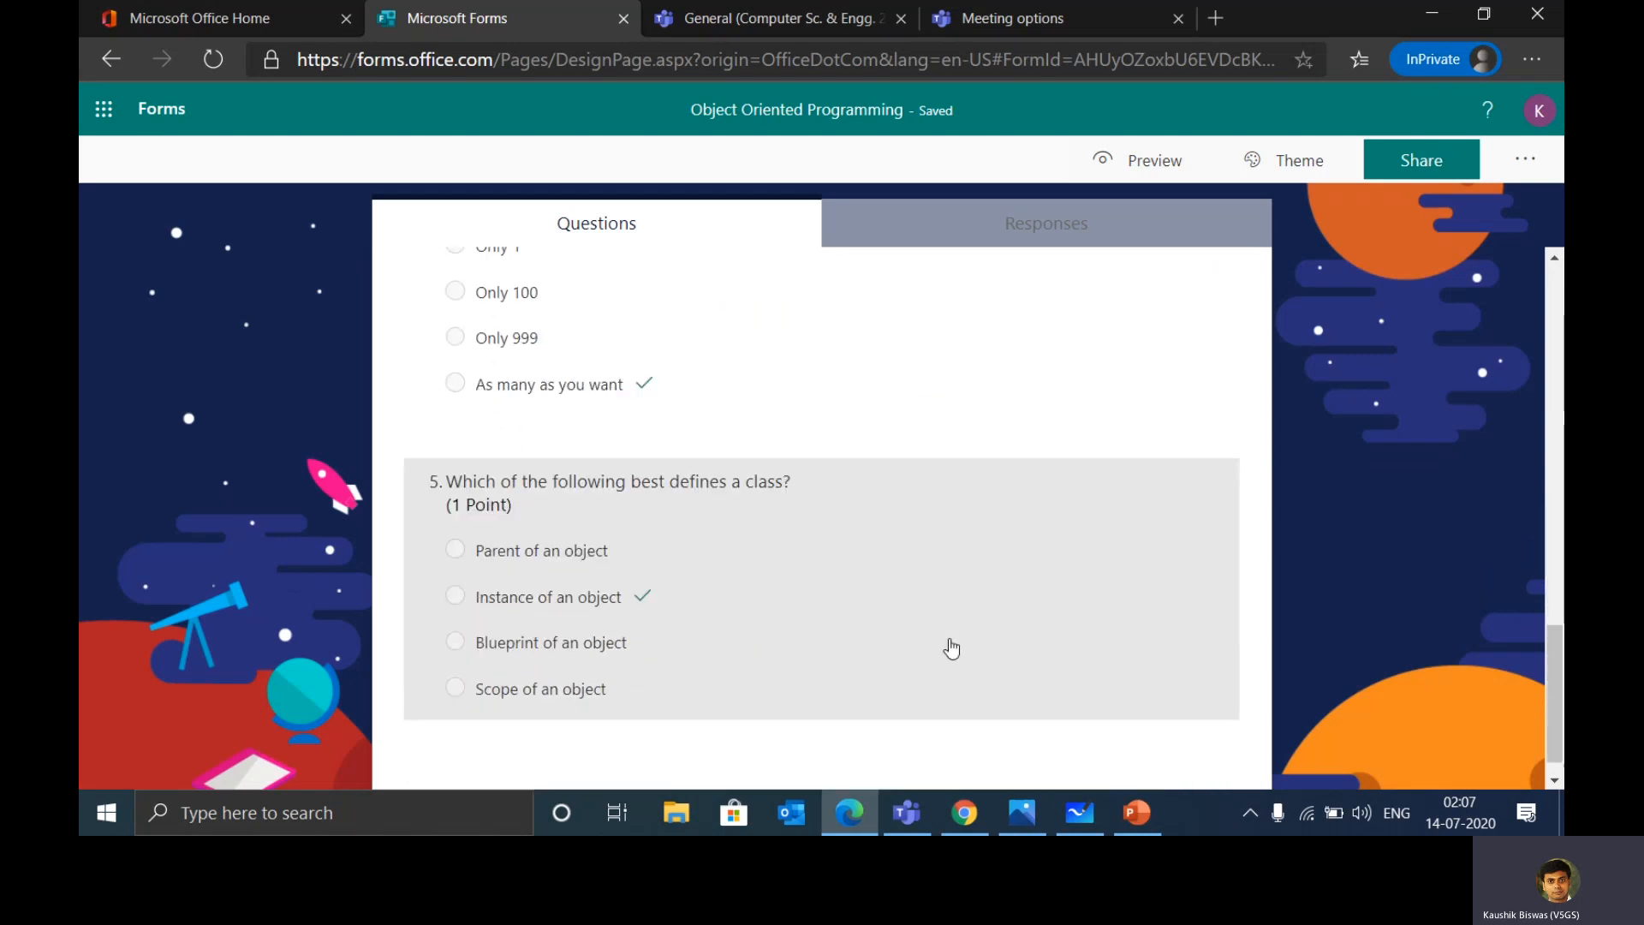
scroll(952, 648, up, 9)
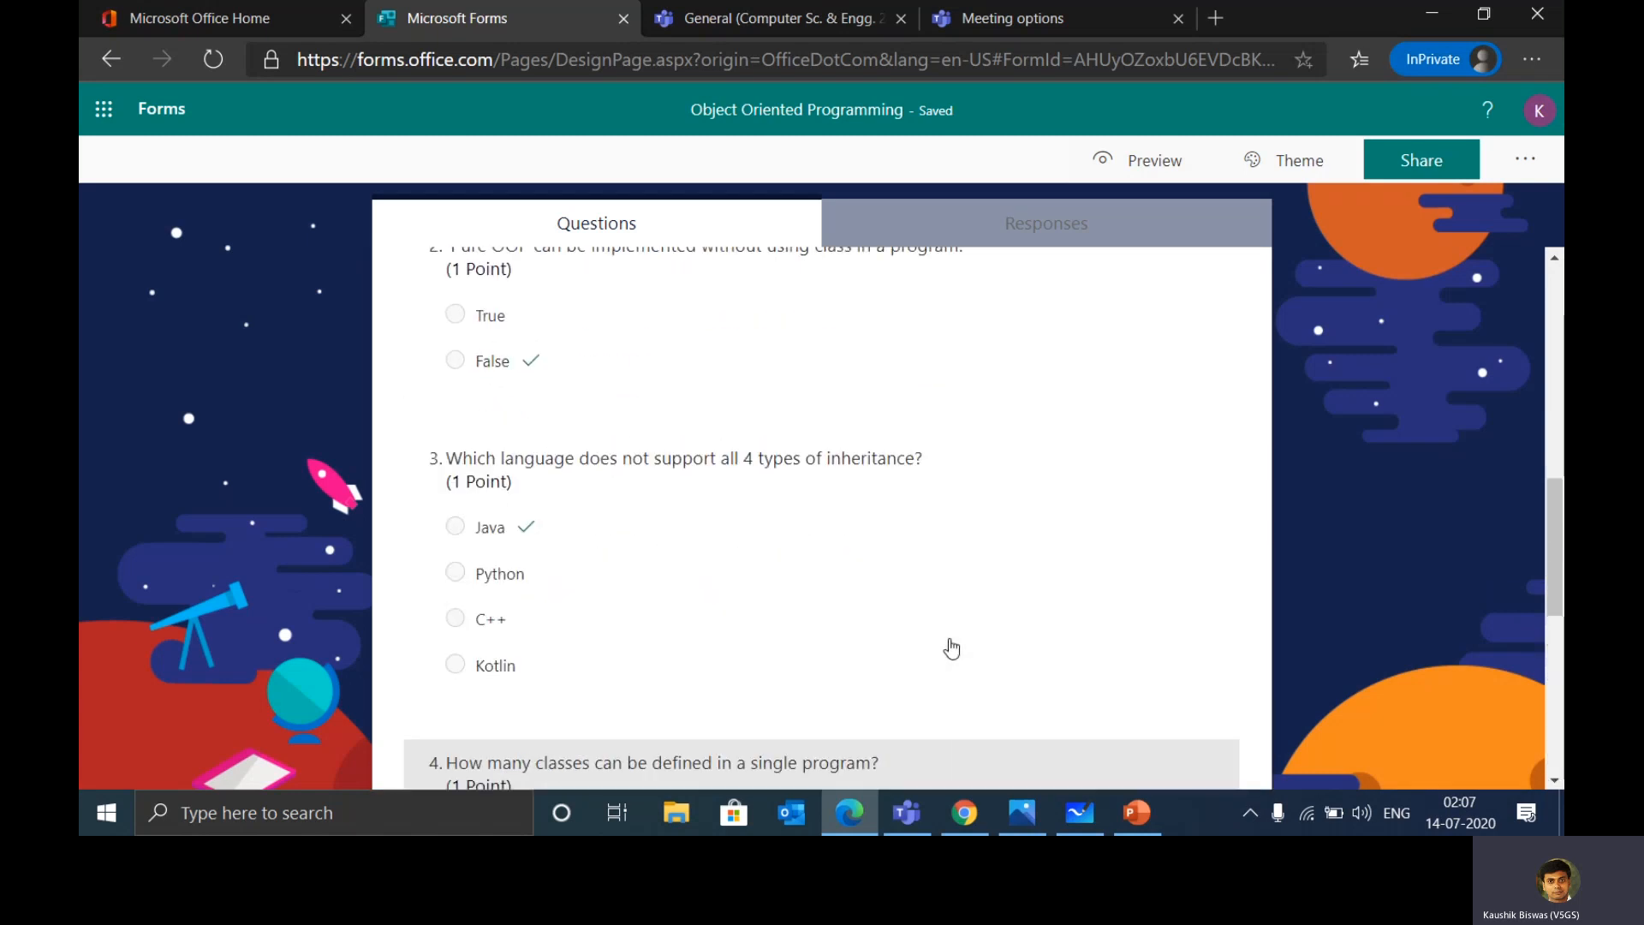
scroll(952, 648, up, 9)
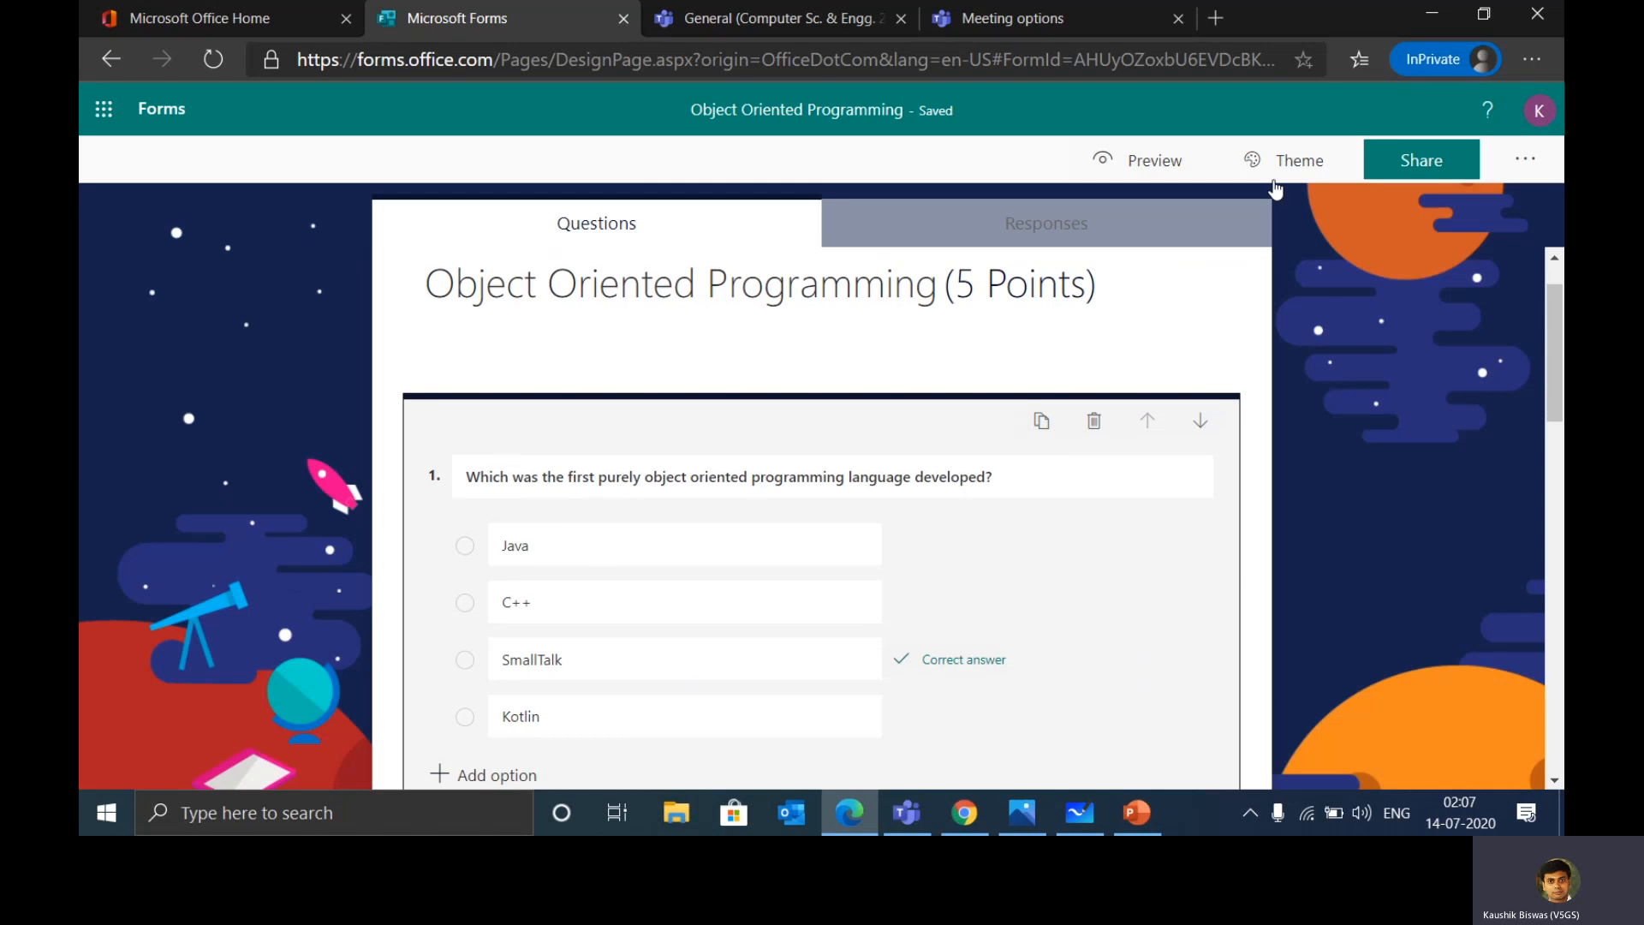
click(1290, 167)
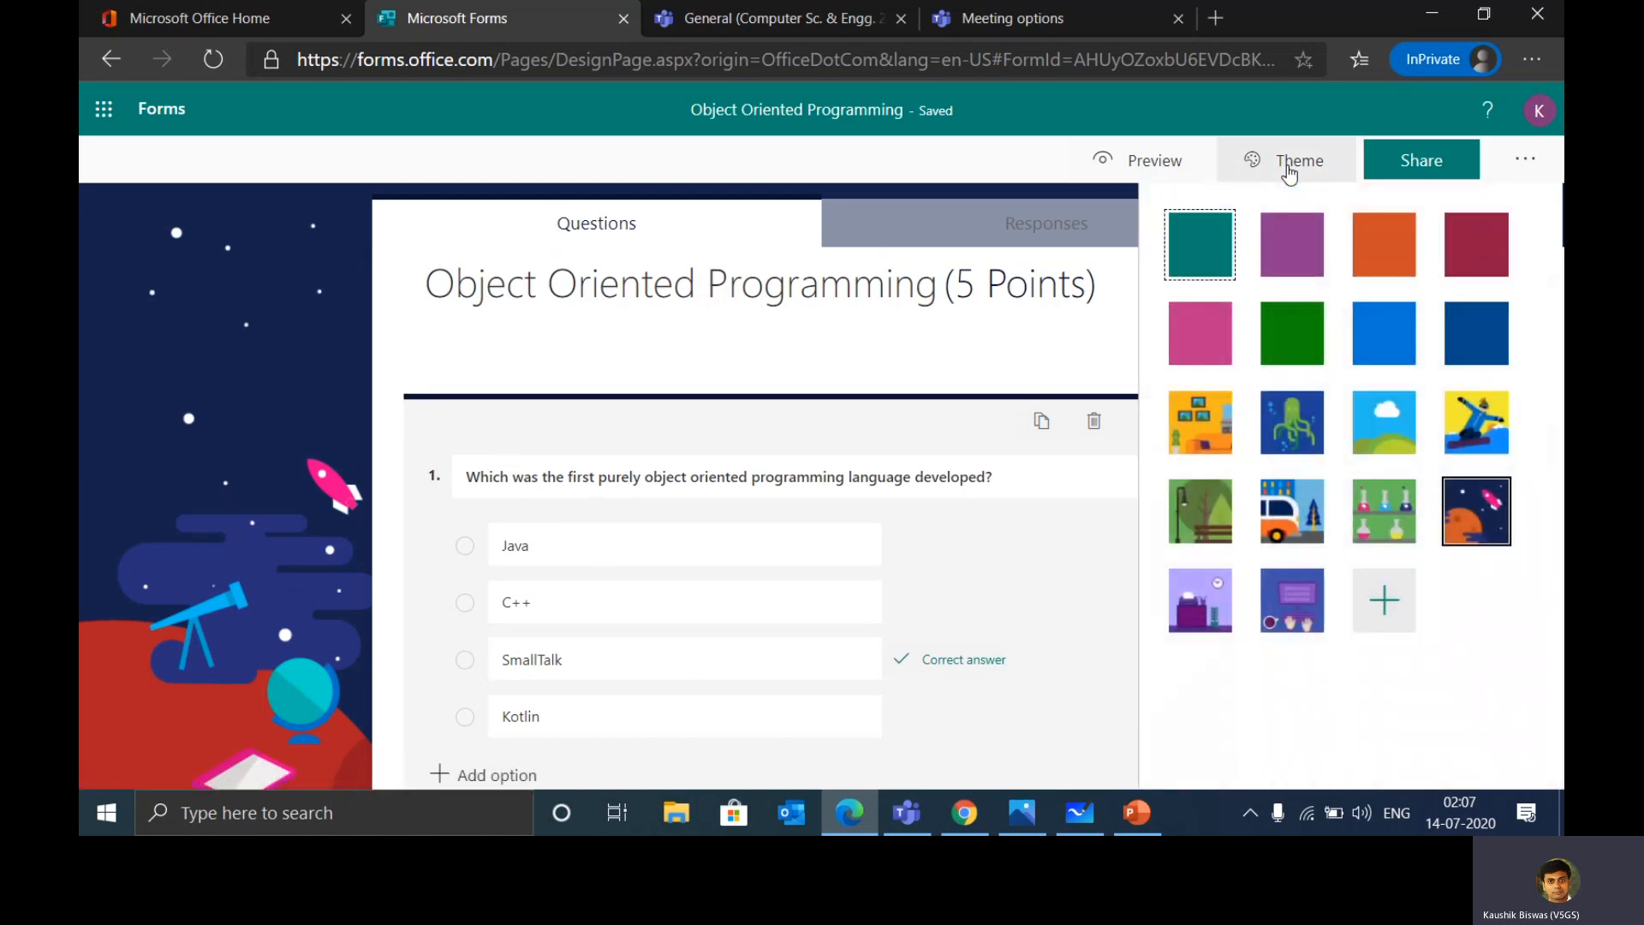
click(303, 372)
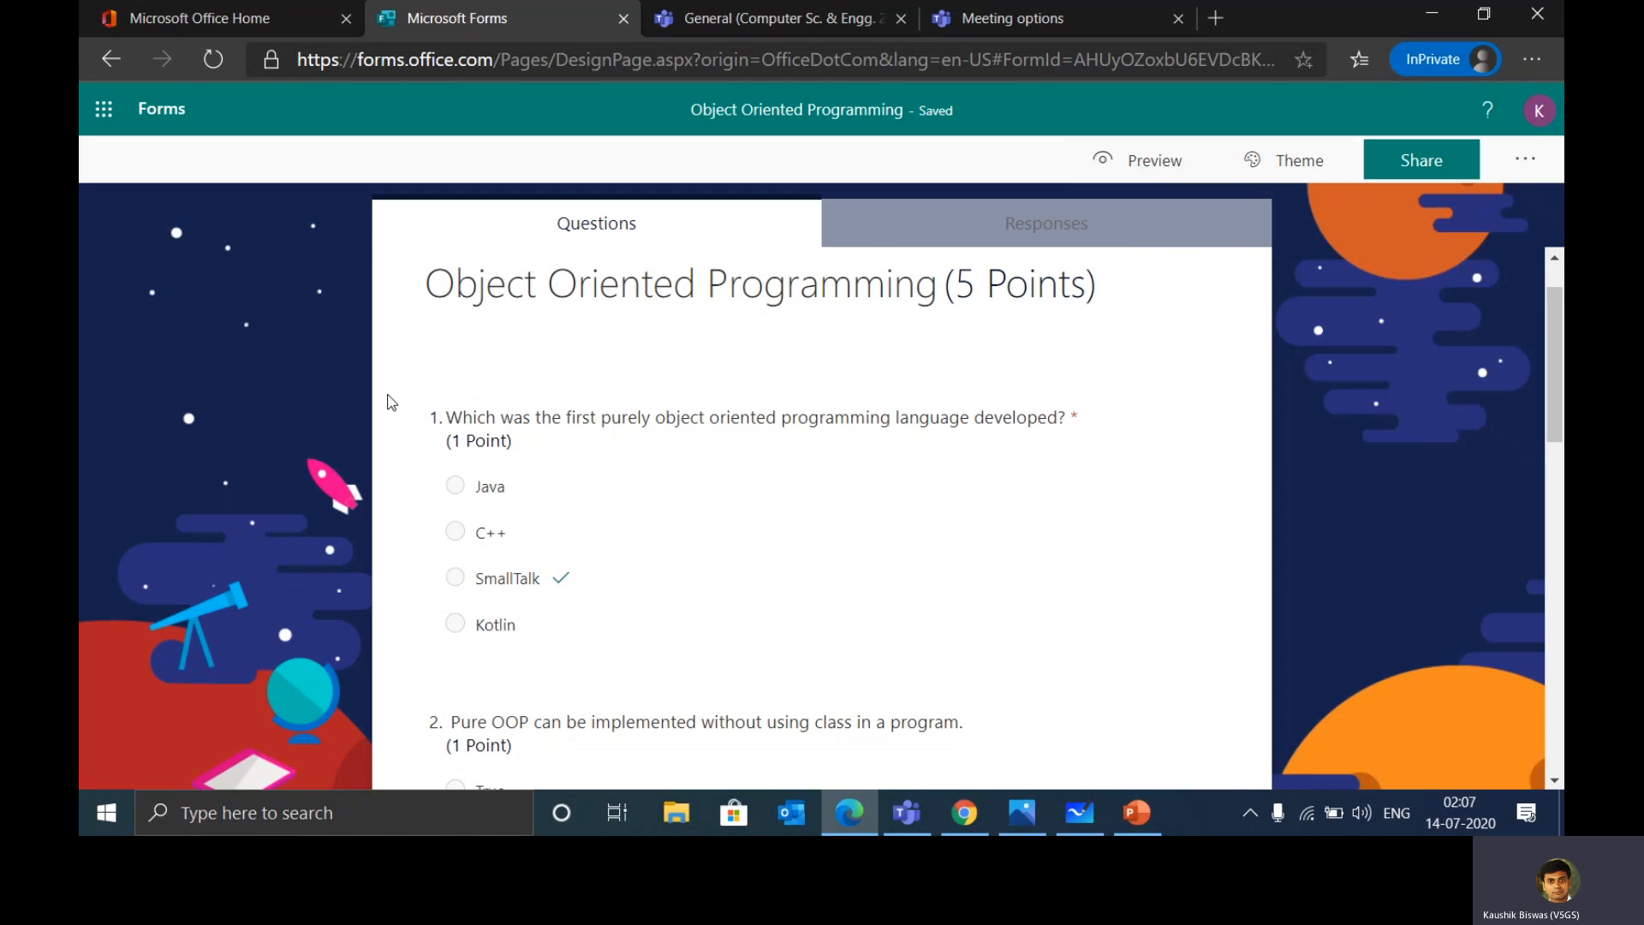
Preview the quiz as respondents see it on a computer and look through all its questions.
click(1148, 160)
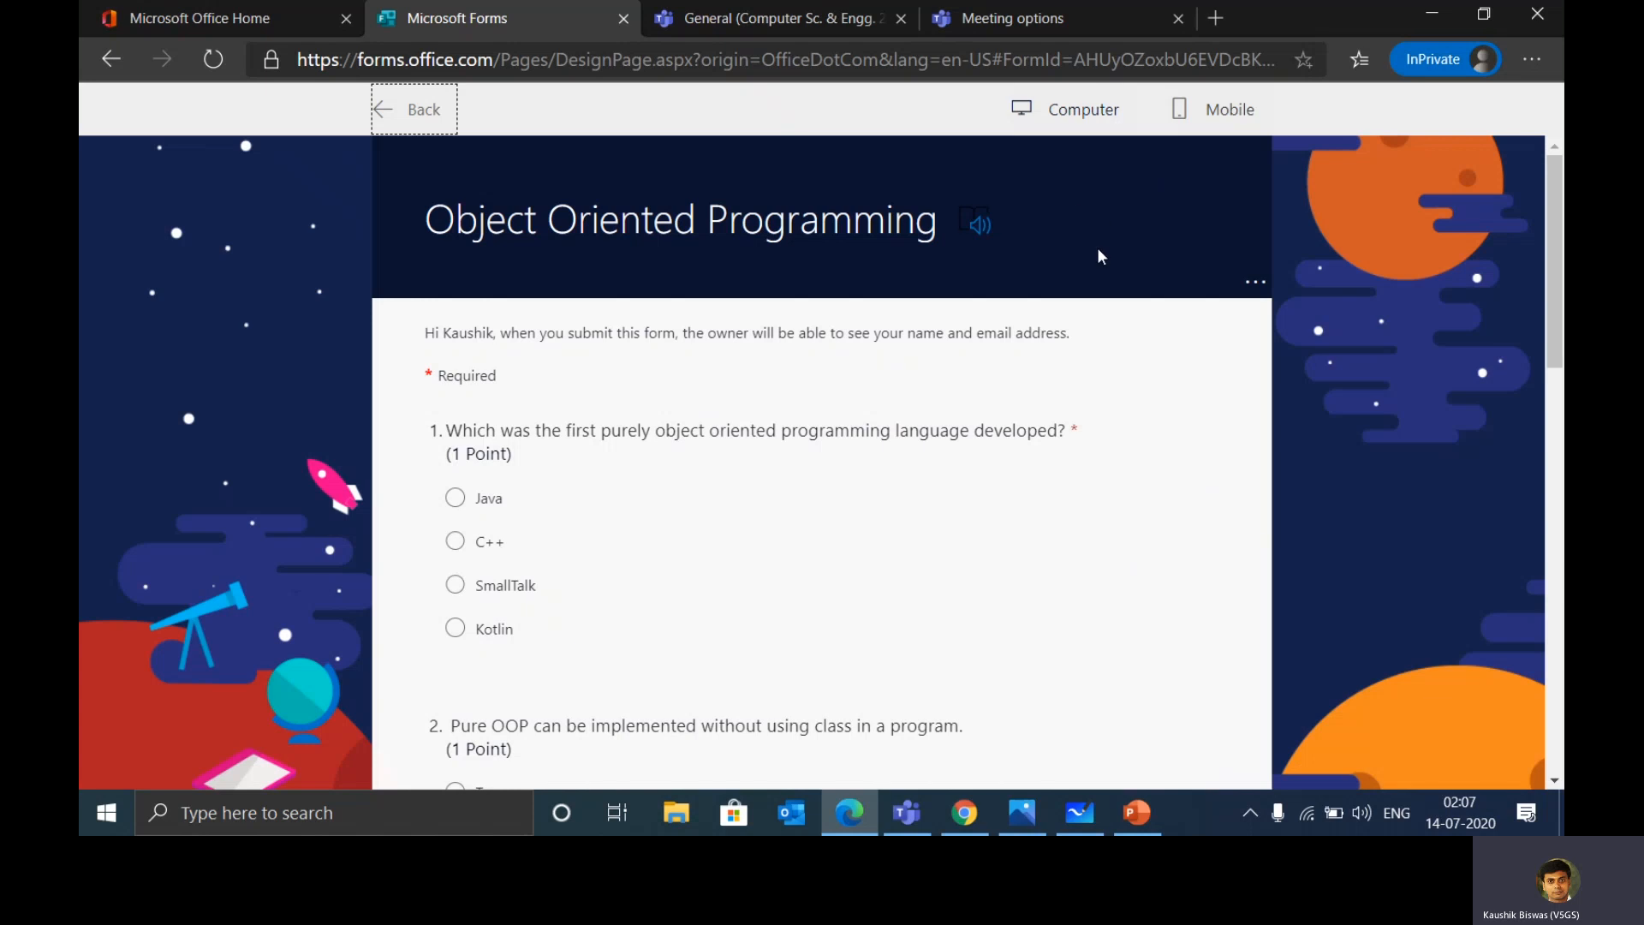
scroll(1110, 358, down, 5)
scroll(1109, 358, down, 10)
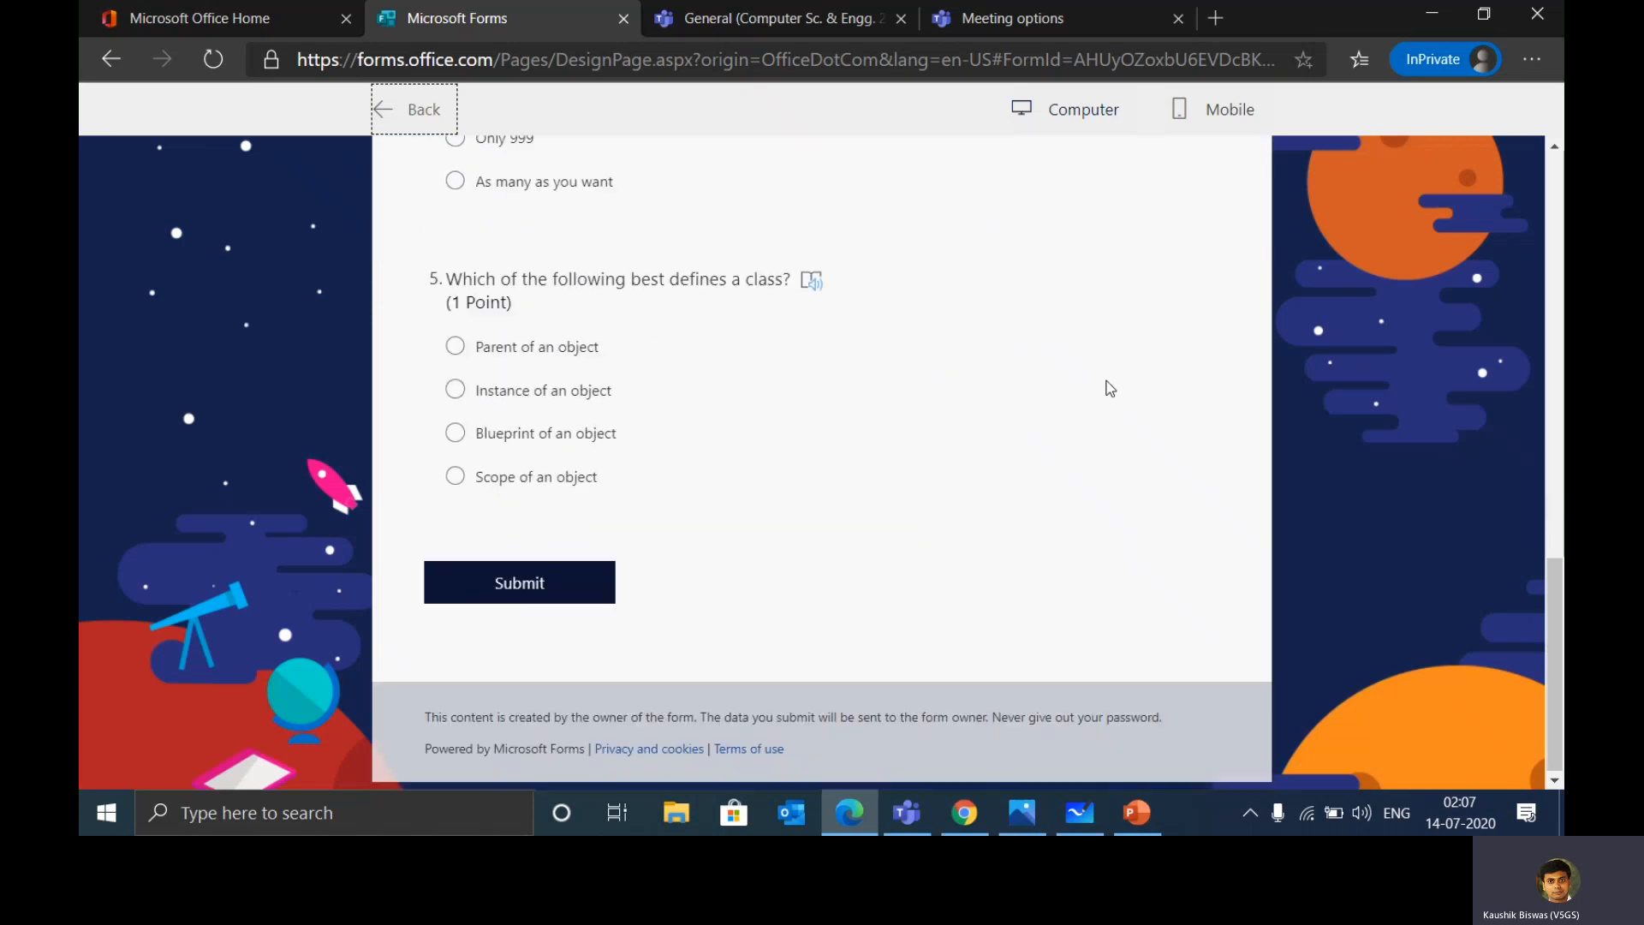
scroll(1106, 381, up, 8)
scroll(1110, 388, up, 5)
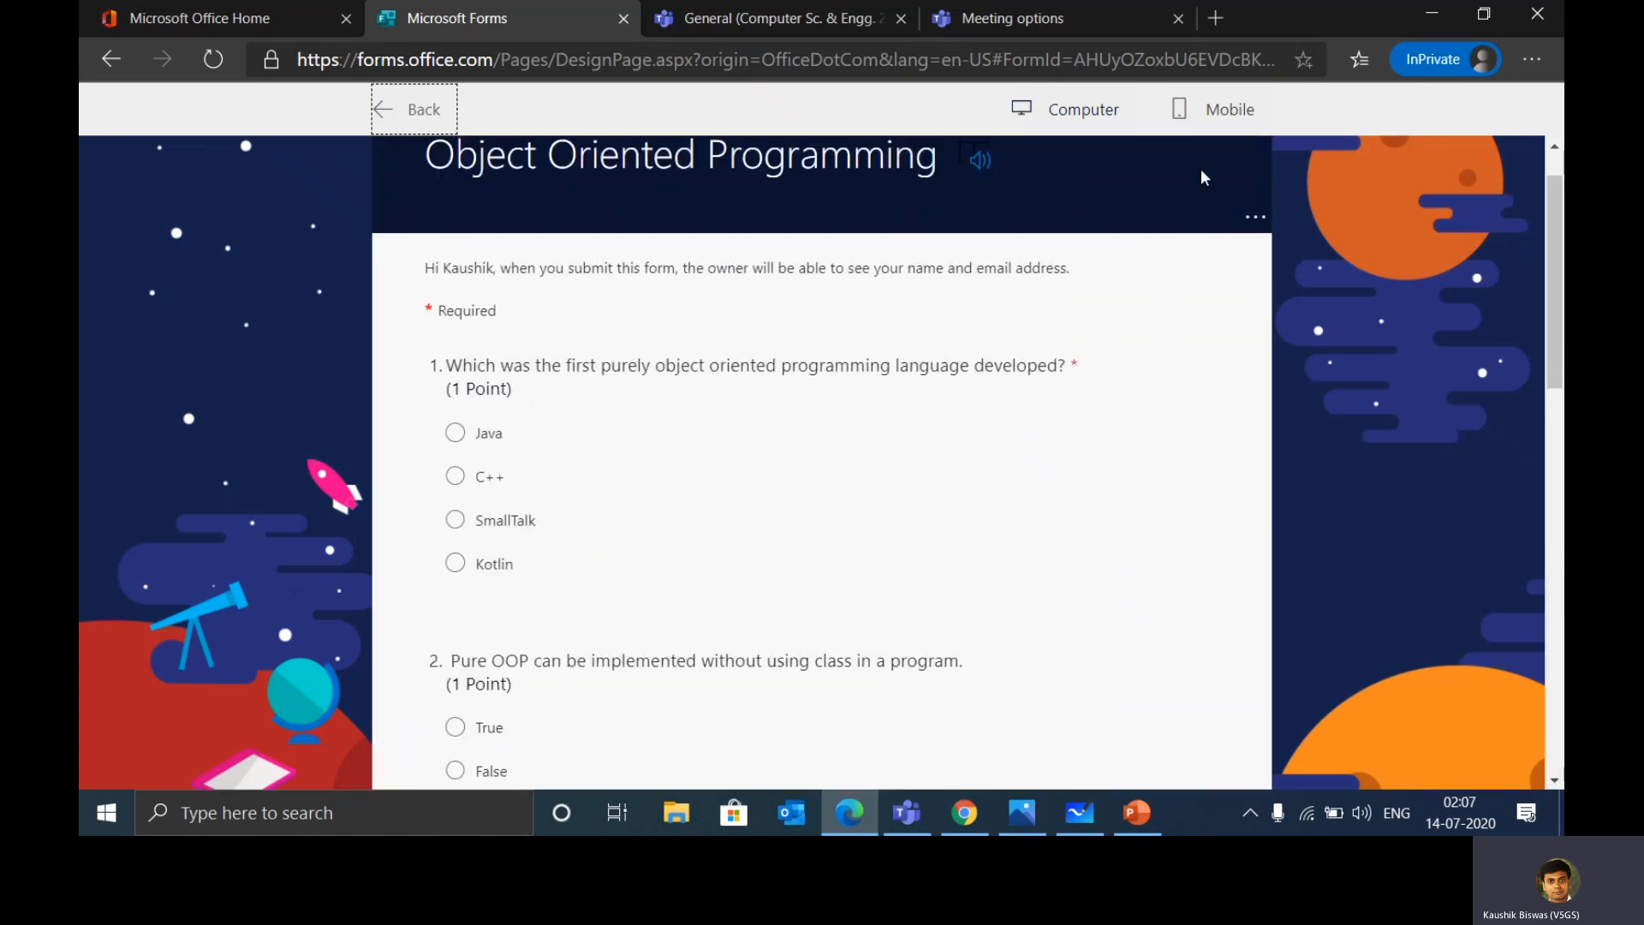
Preview the quiz in the mobile layout, look through it to the end and return to the quiz editor.
click(1215, 109)
scroll(952, 358, down, 12)
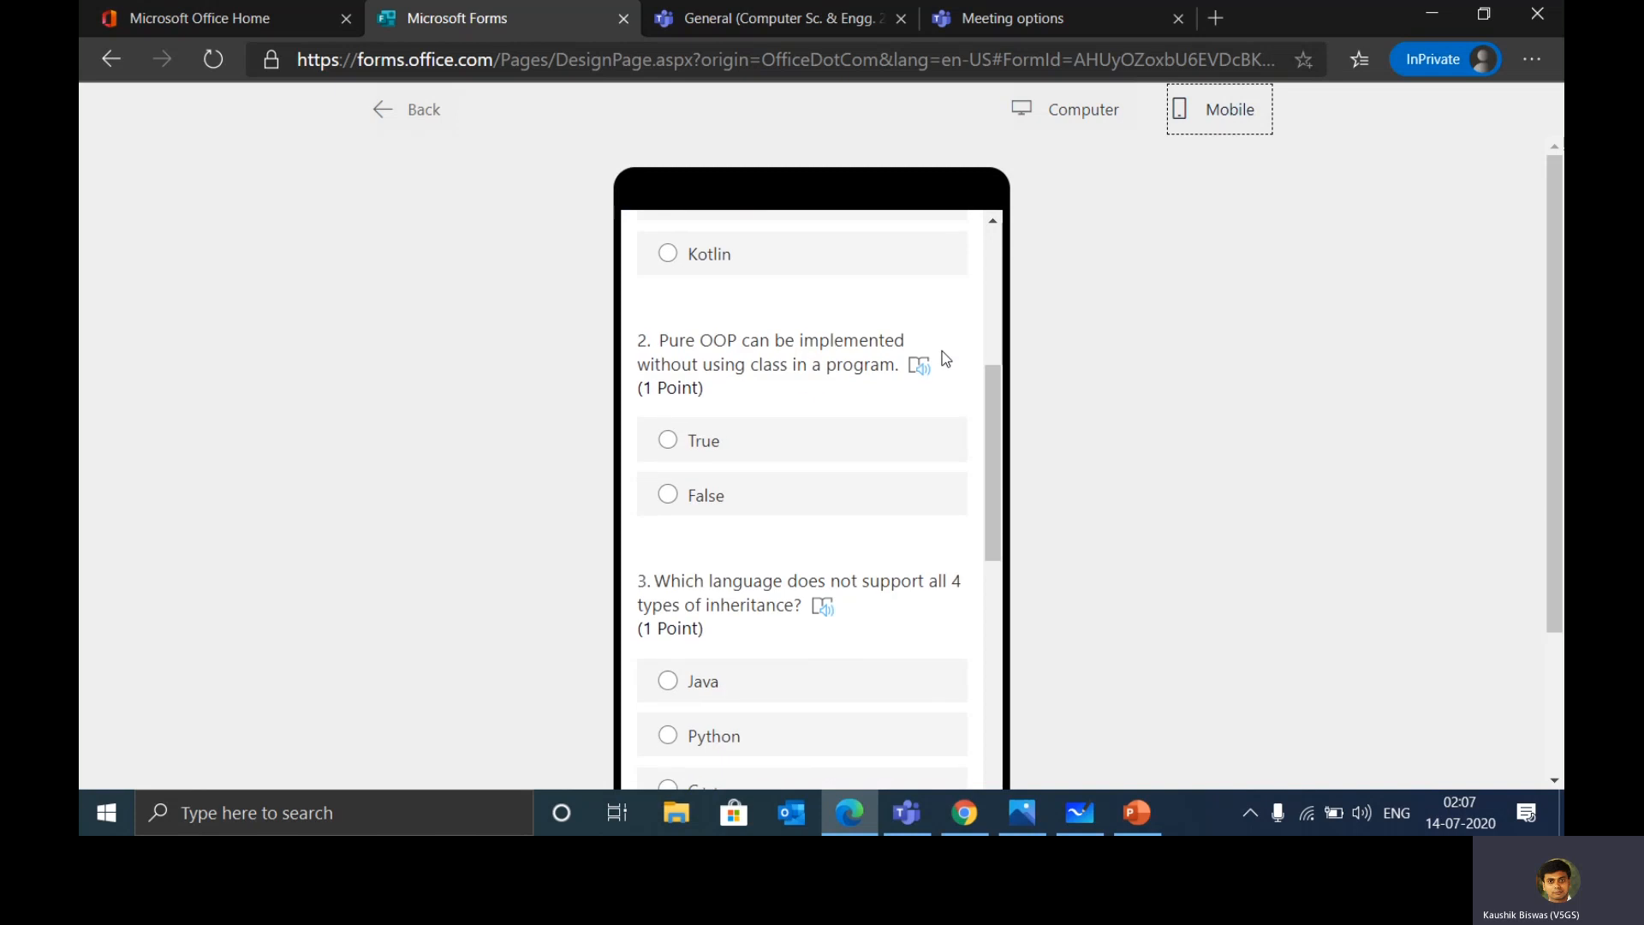
scroll(943, 355, down, 4)
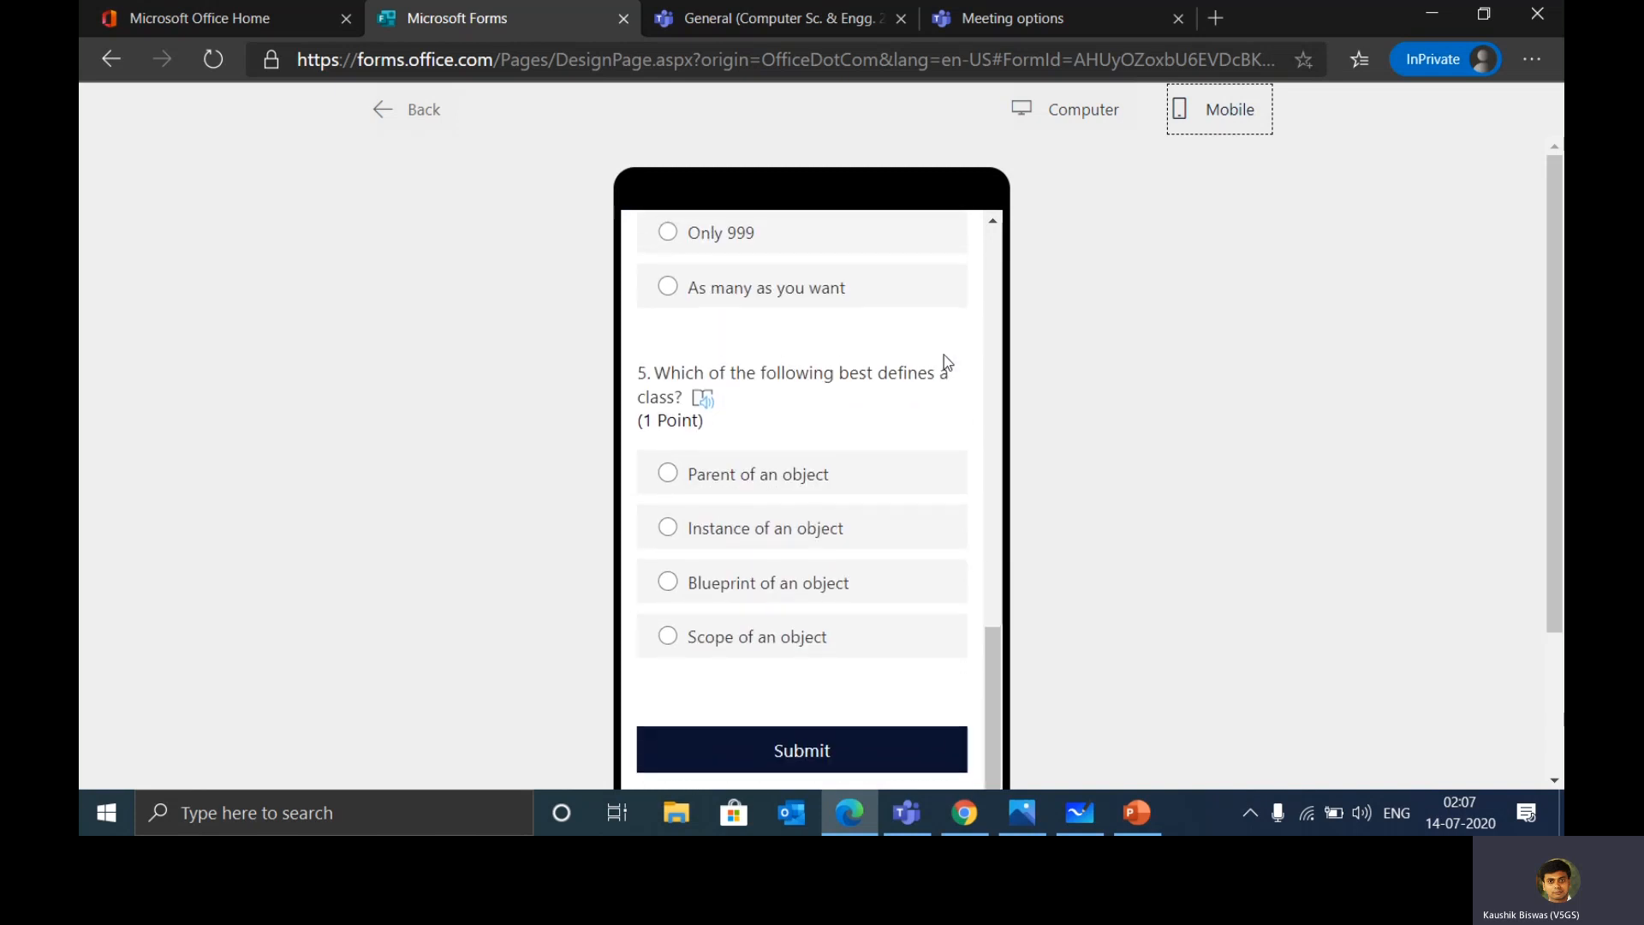
scroll(943, 354, up, 12)
scroll(944, 354, up, 3)
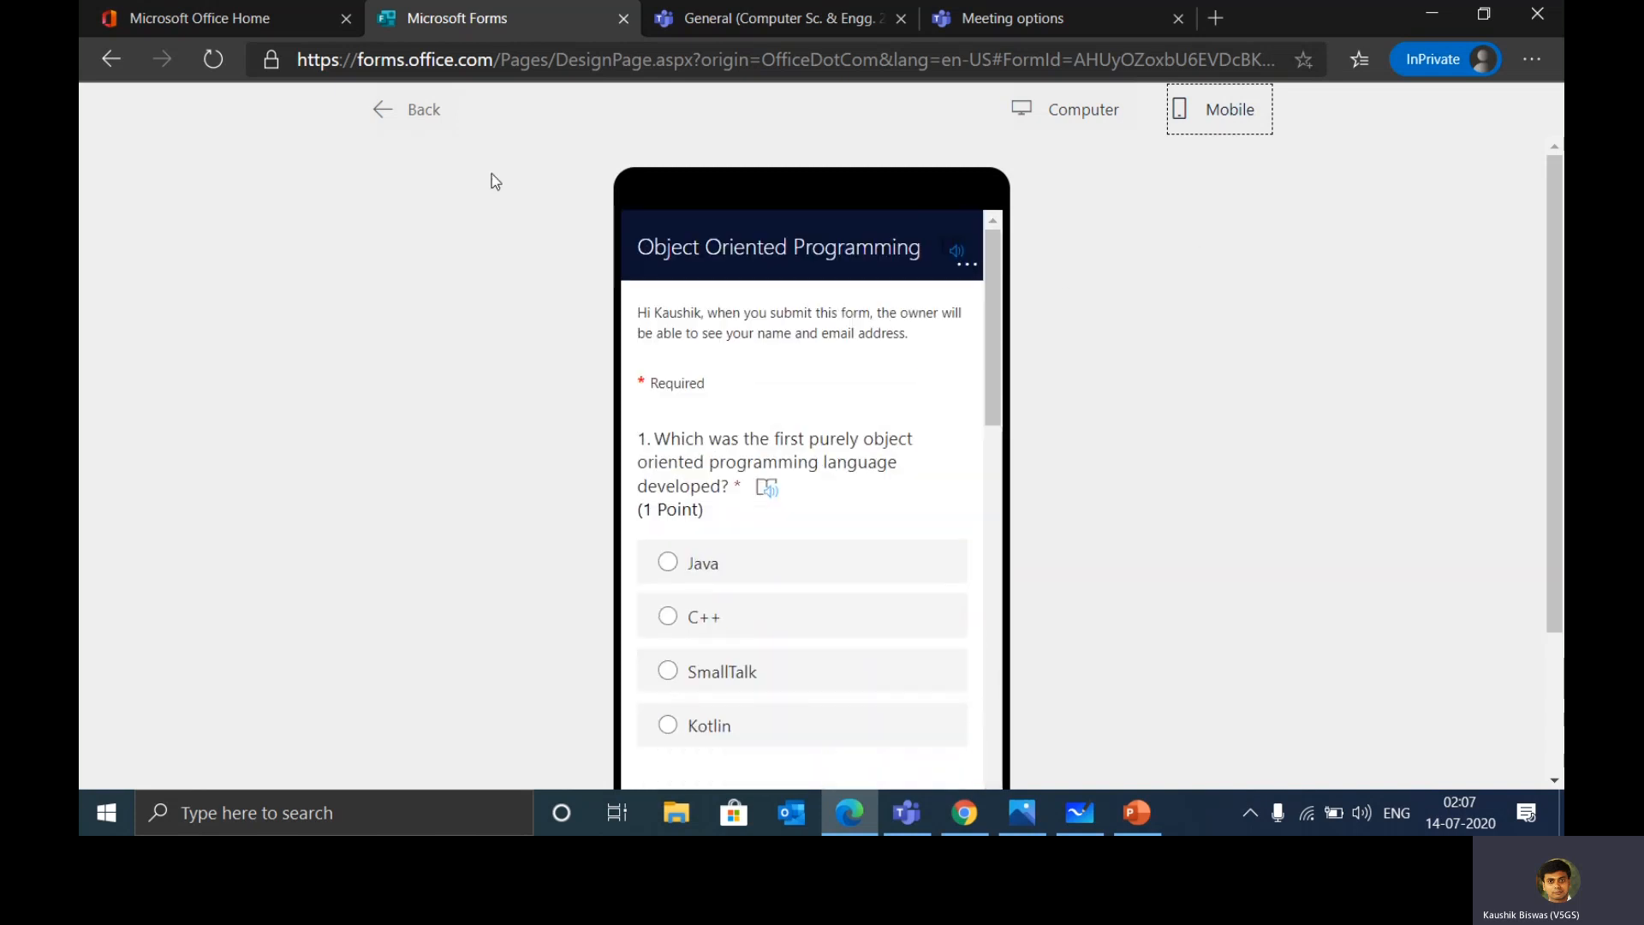
click(411, 110)
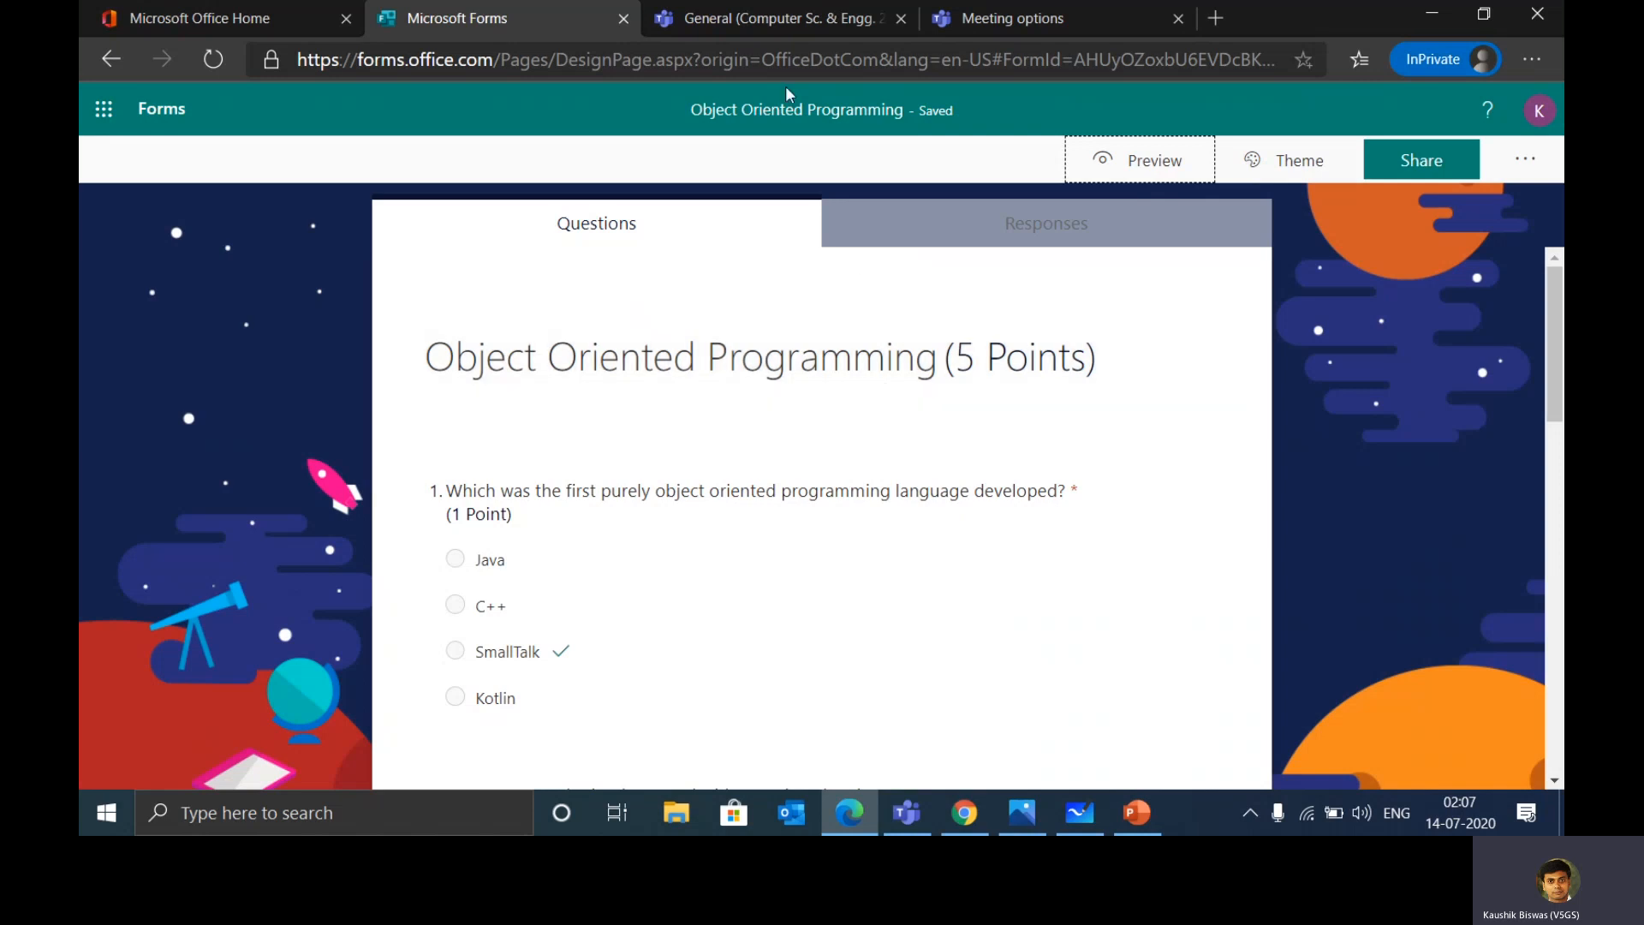
Switch to Microsoft Teams and check which forms can be chosen for a new quiz assignment, without creating one.
click(757, 18)
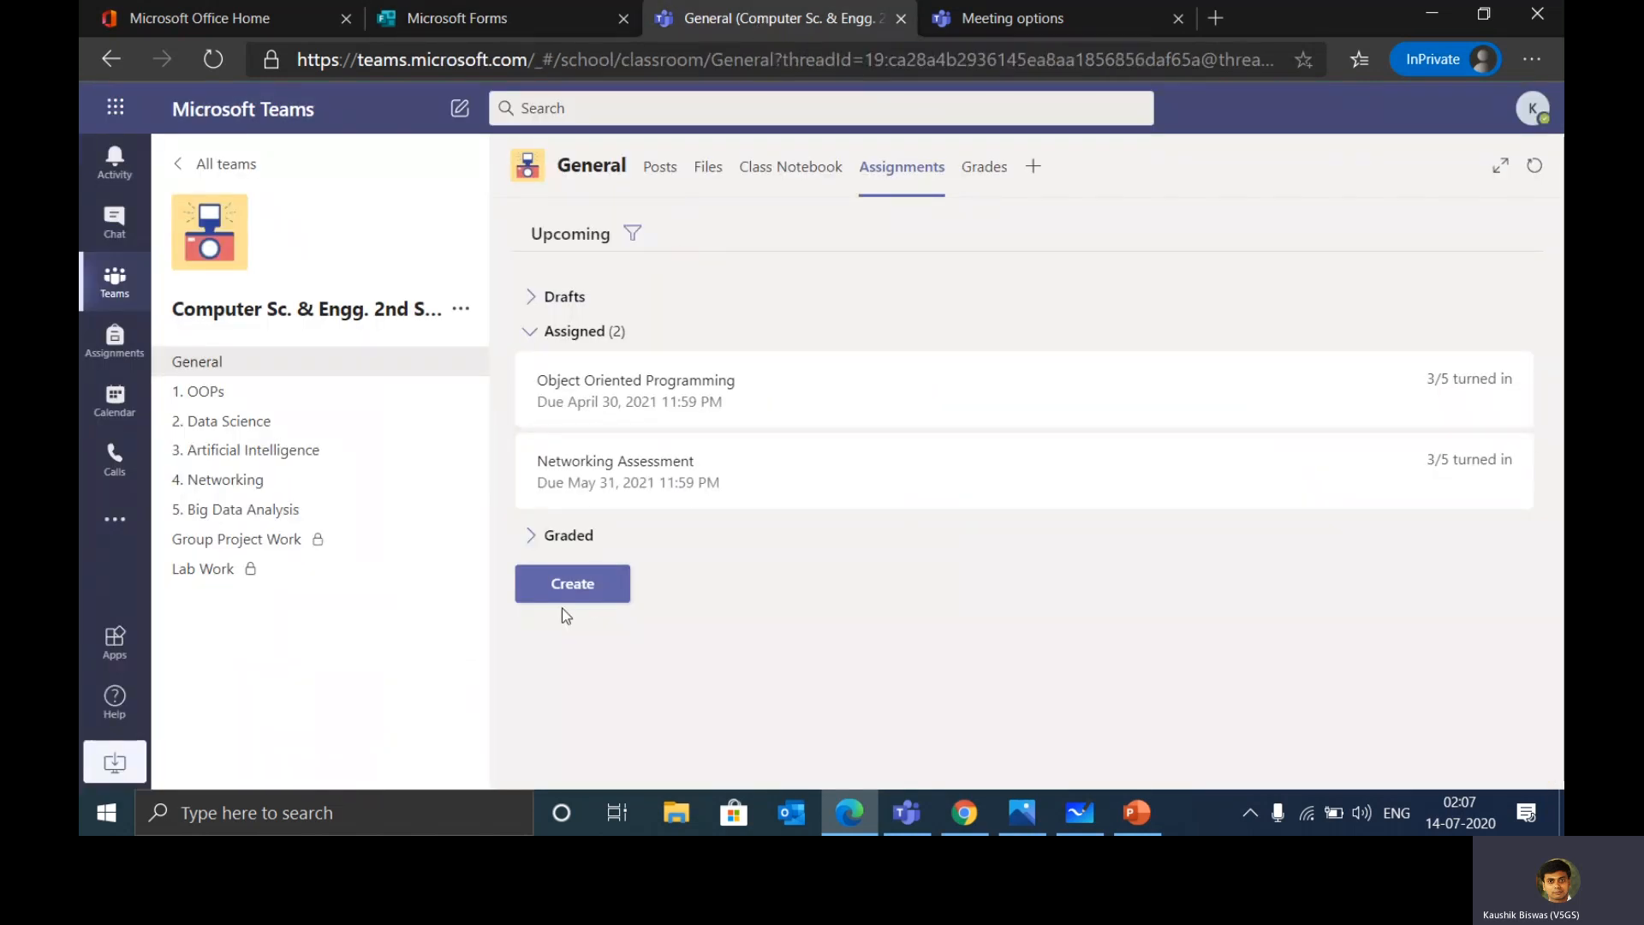
click(589, 594)
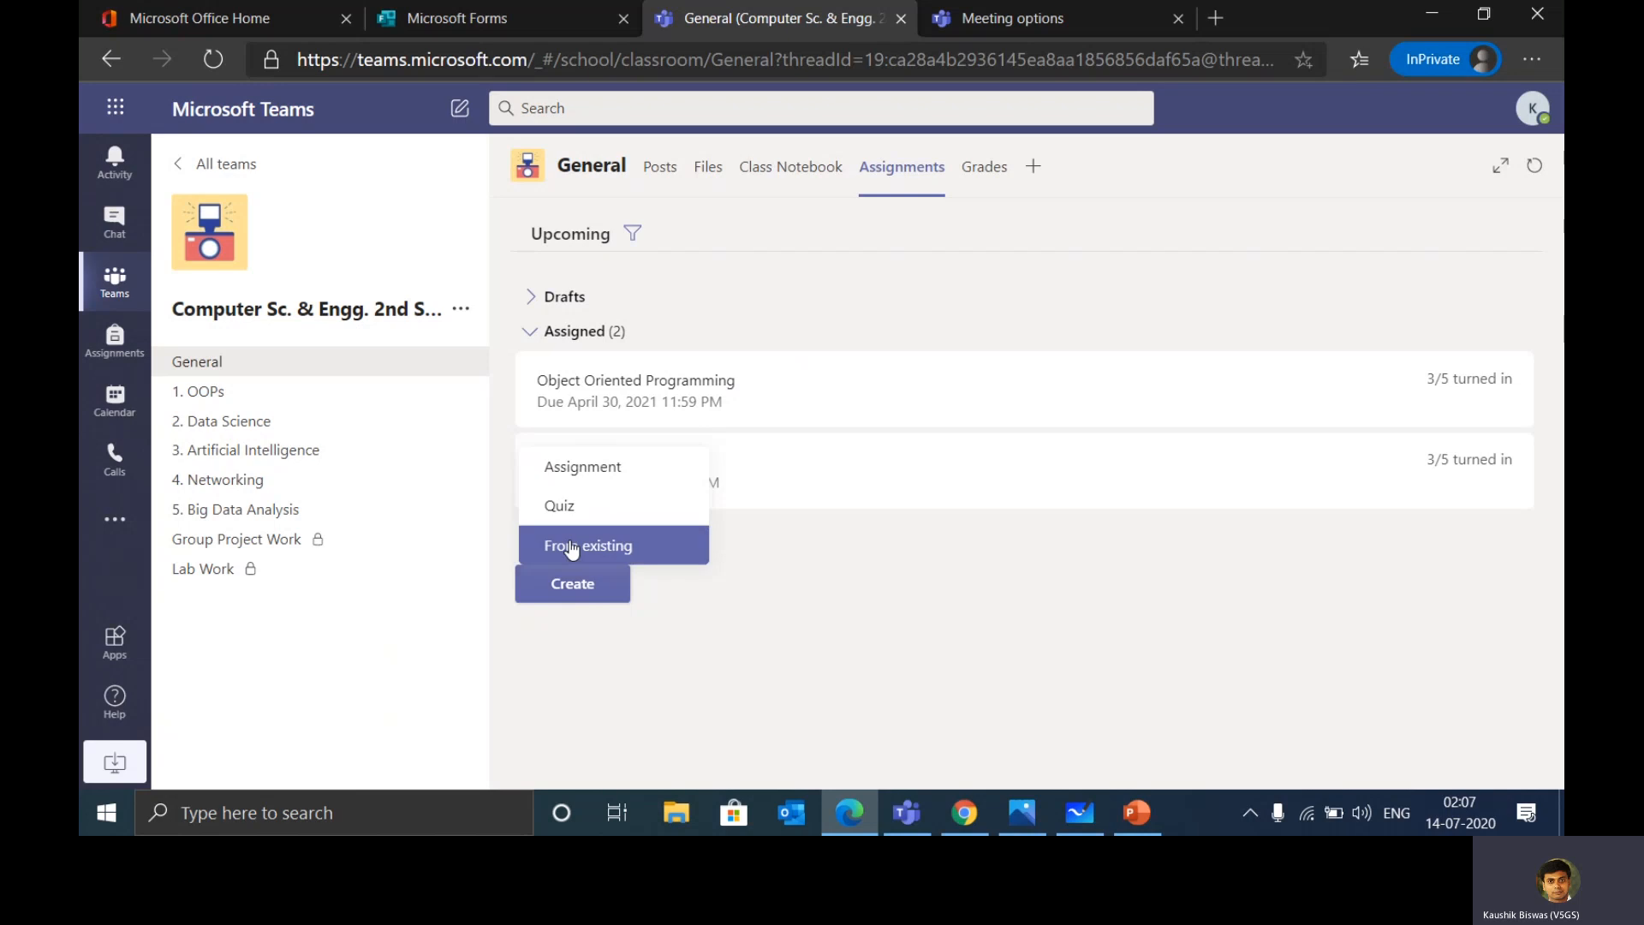
click(571, 508)
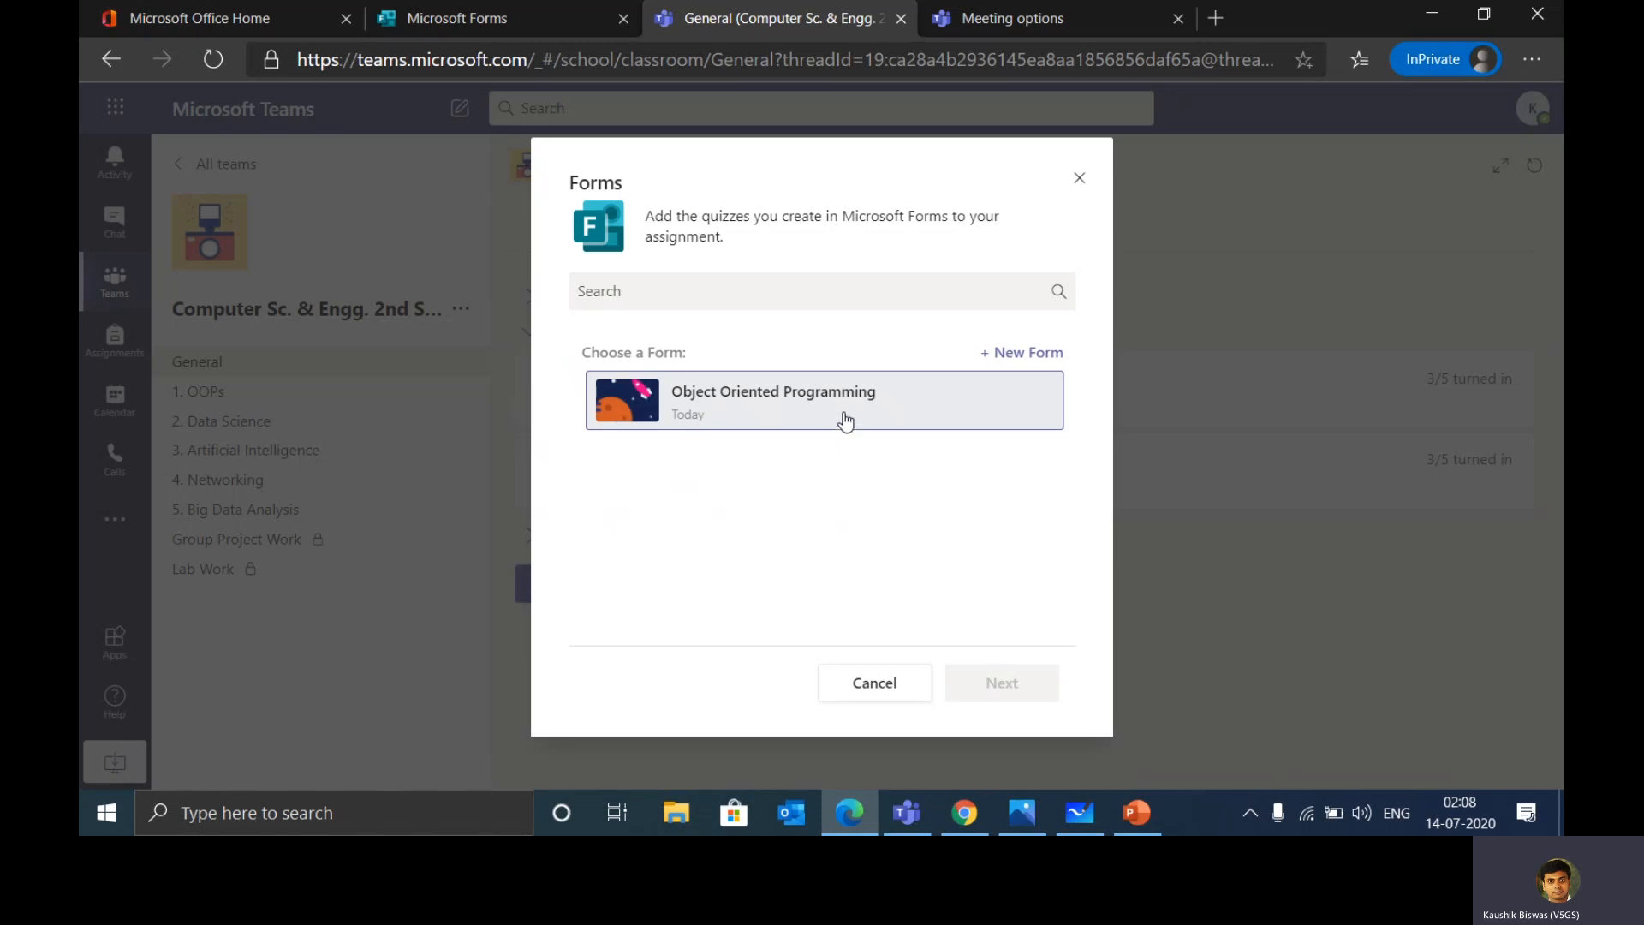
click(1082, 180)
Open the Object Oriented Programming assignment for editing and examine its attached form, points, assignees, due date and channel notification settings.
click(641, 394)
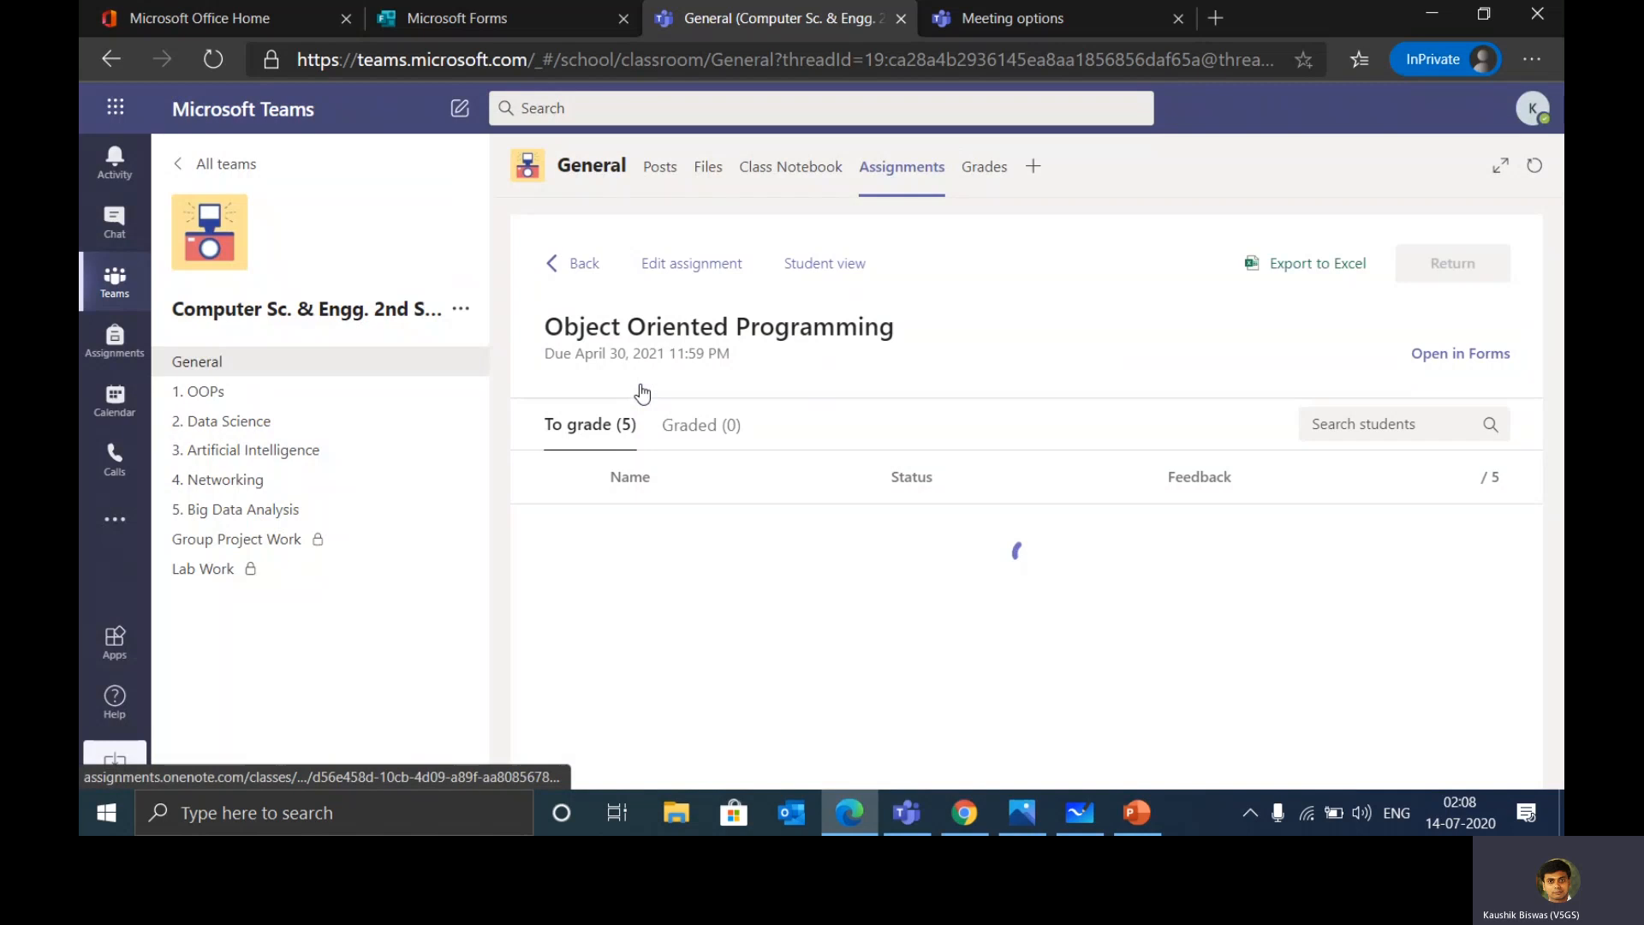
click(698, 265)
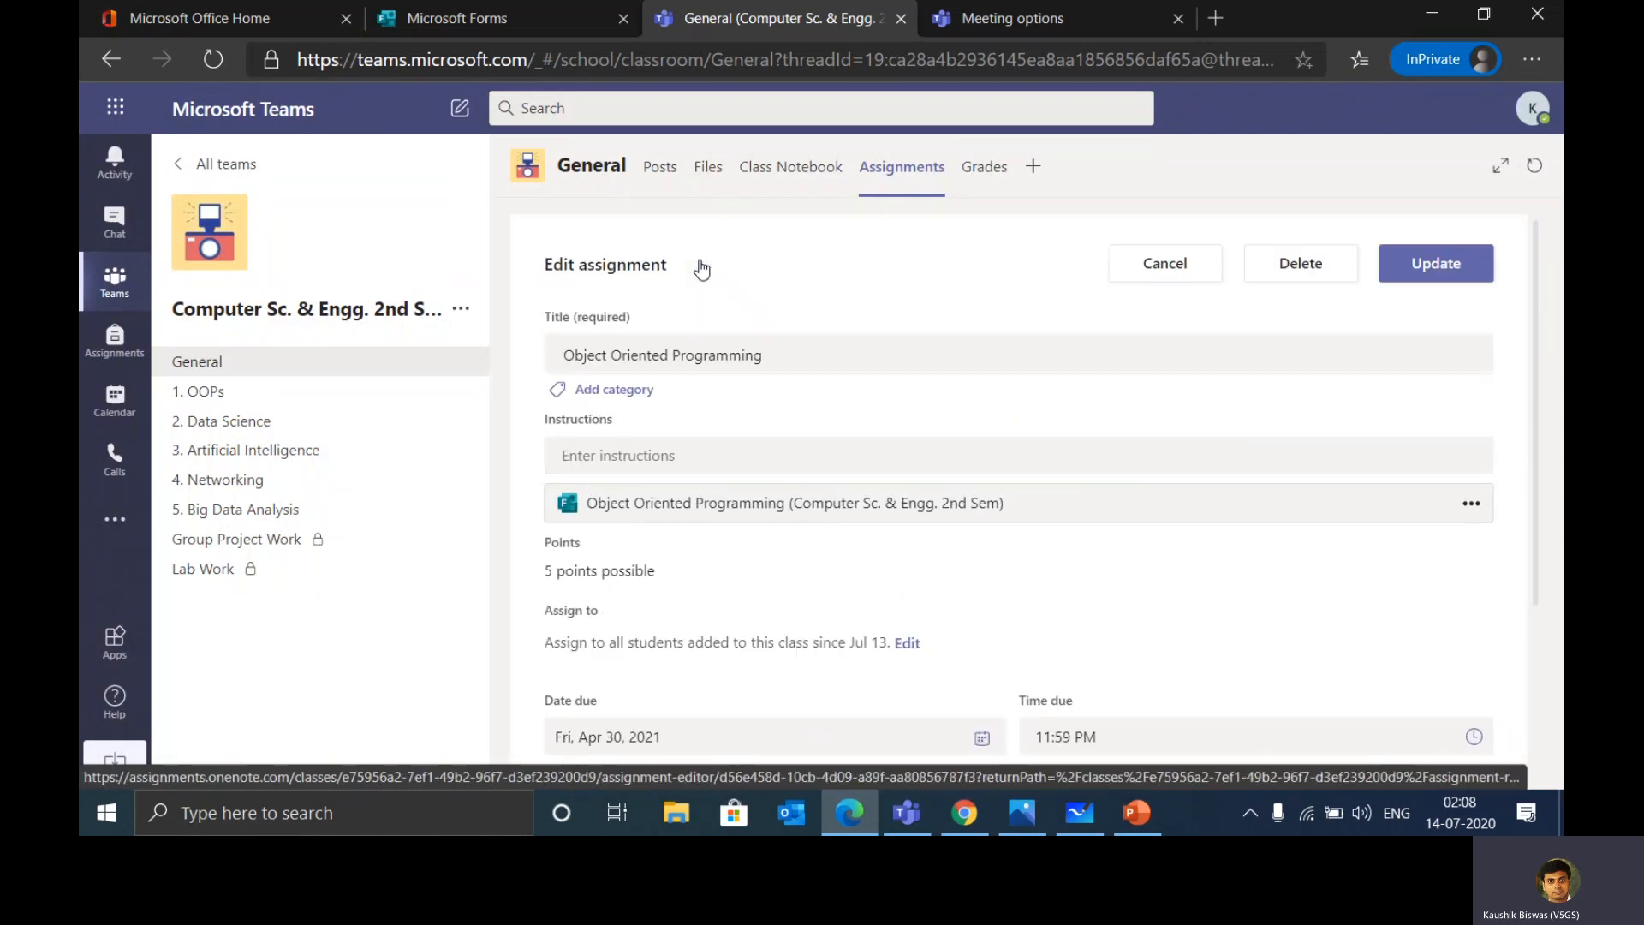
scroll(788, 445, down, 2)
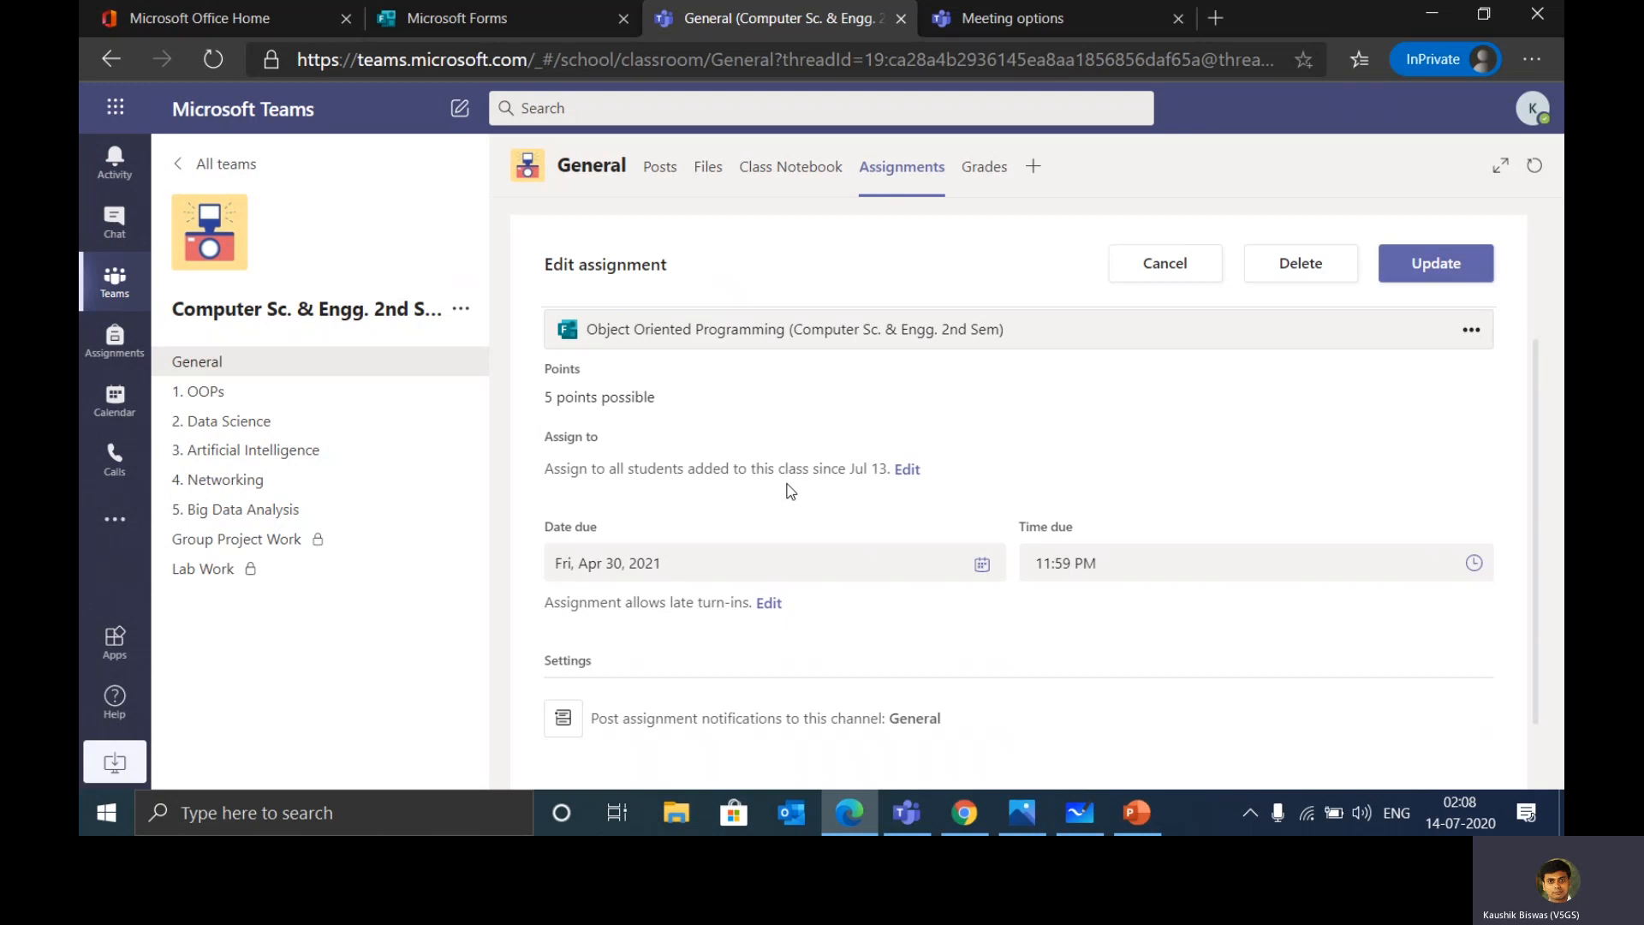
scroll(573, 411, up, 1)
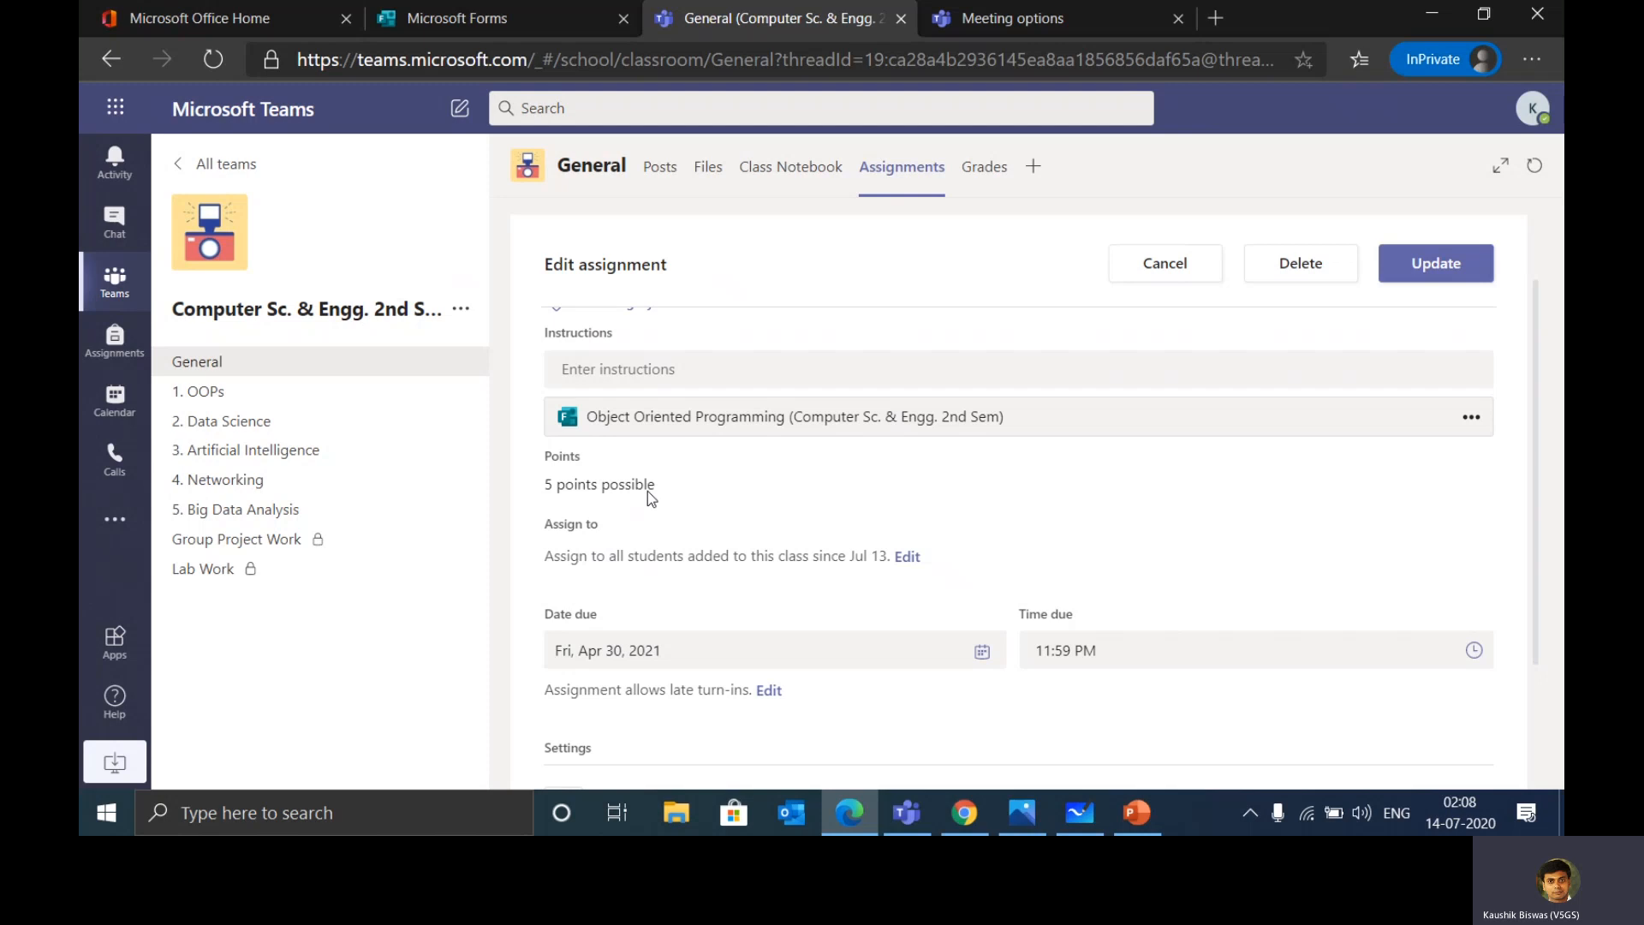
scroll(649, 495, up, 1)
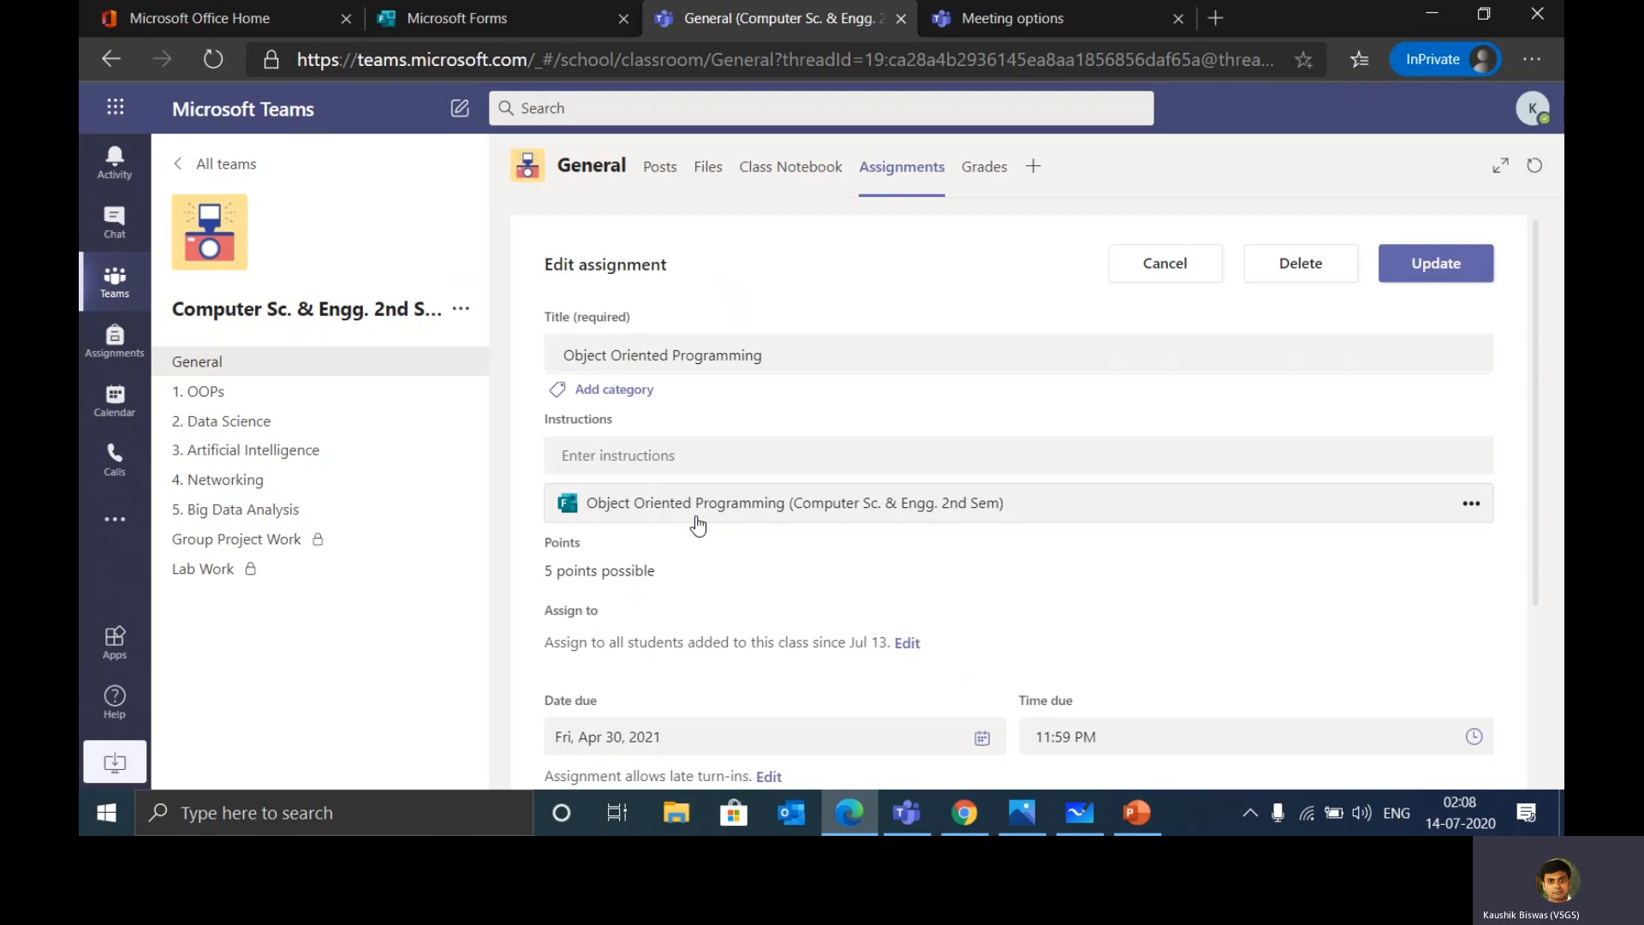
scroll(698, 525, down, 1)
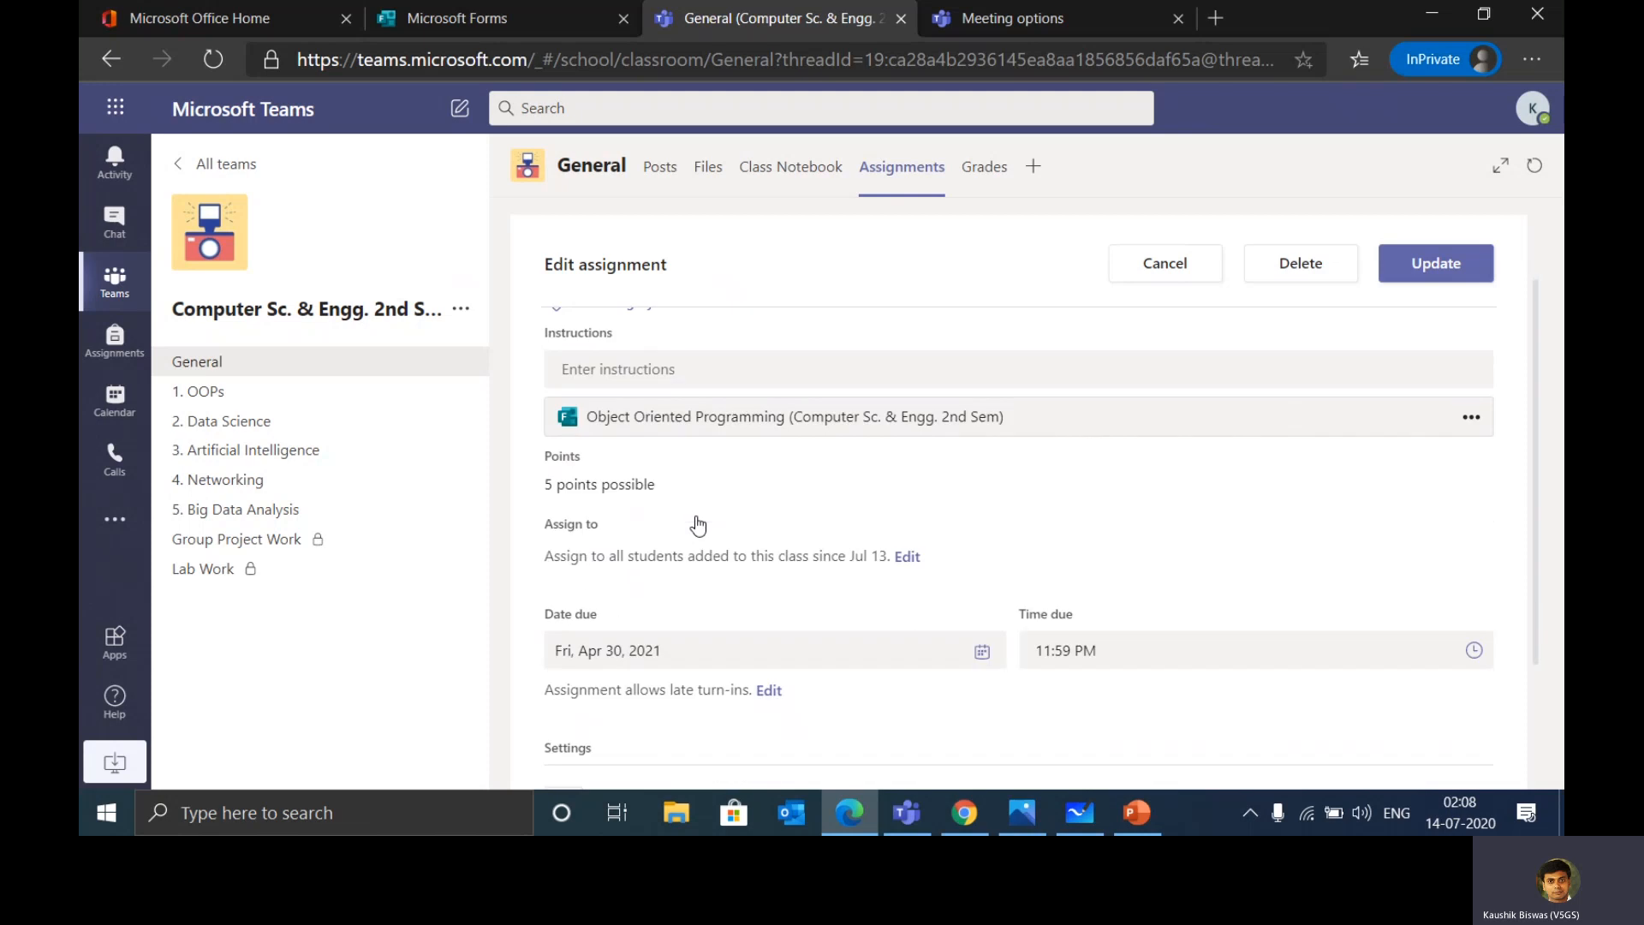
scroll(697, 526, down, 1)
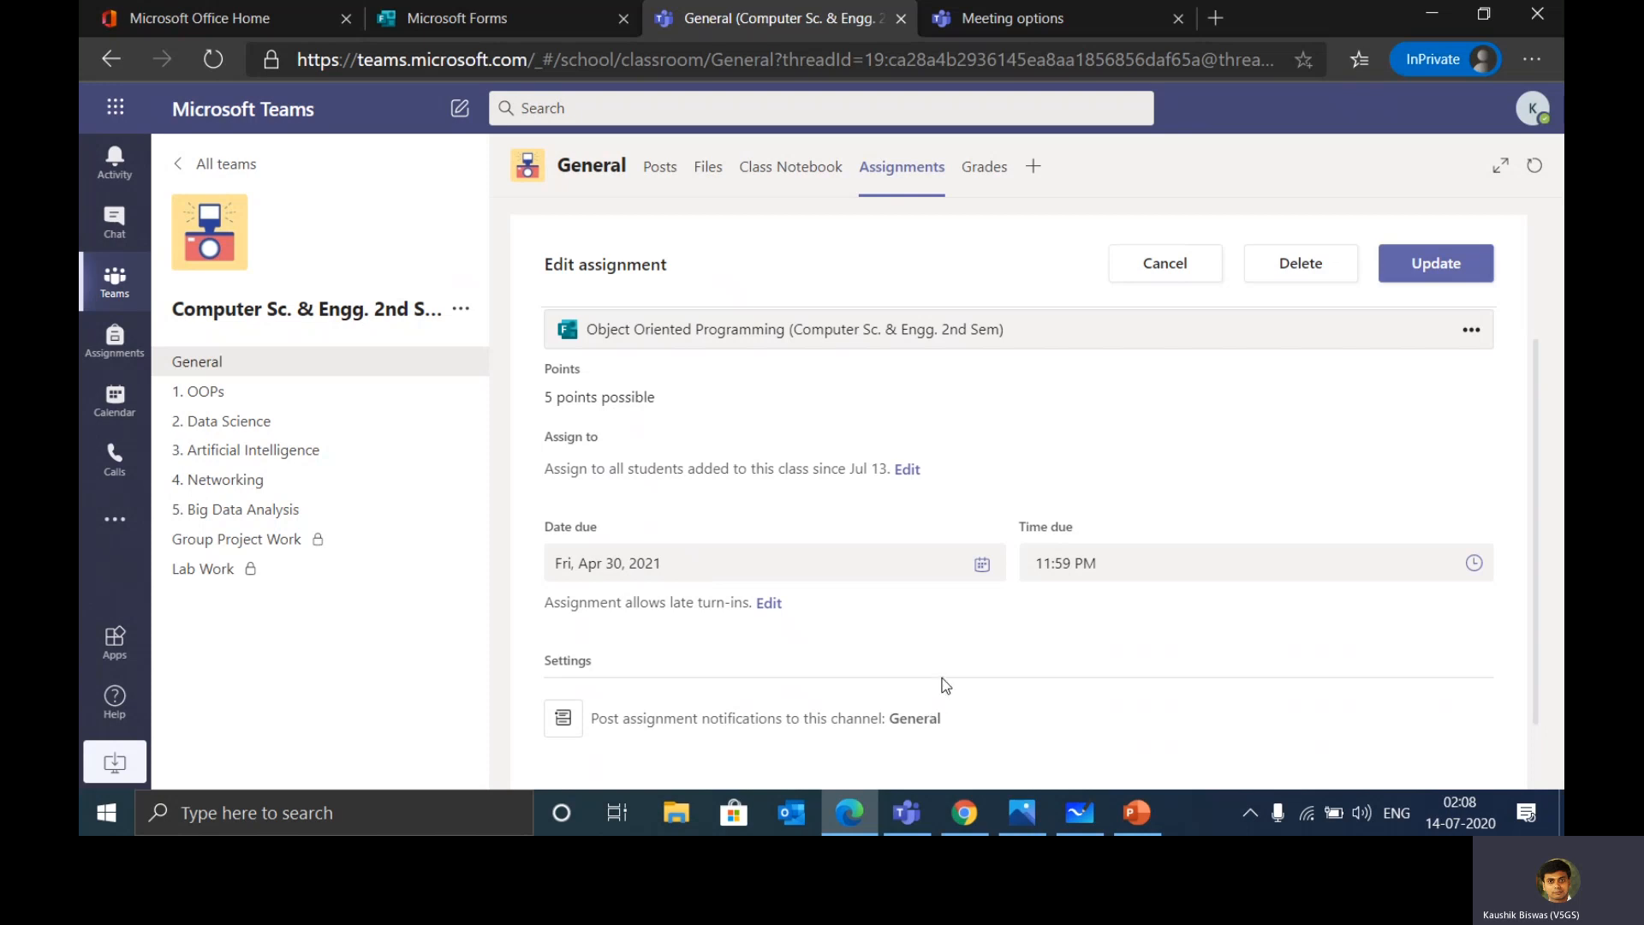
scroll(945, 686, down, 1)
scroll(945, 686, up, 1)
scroll(942, 684, up, 2)
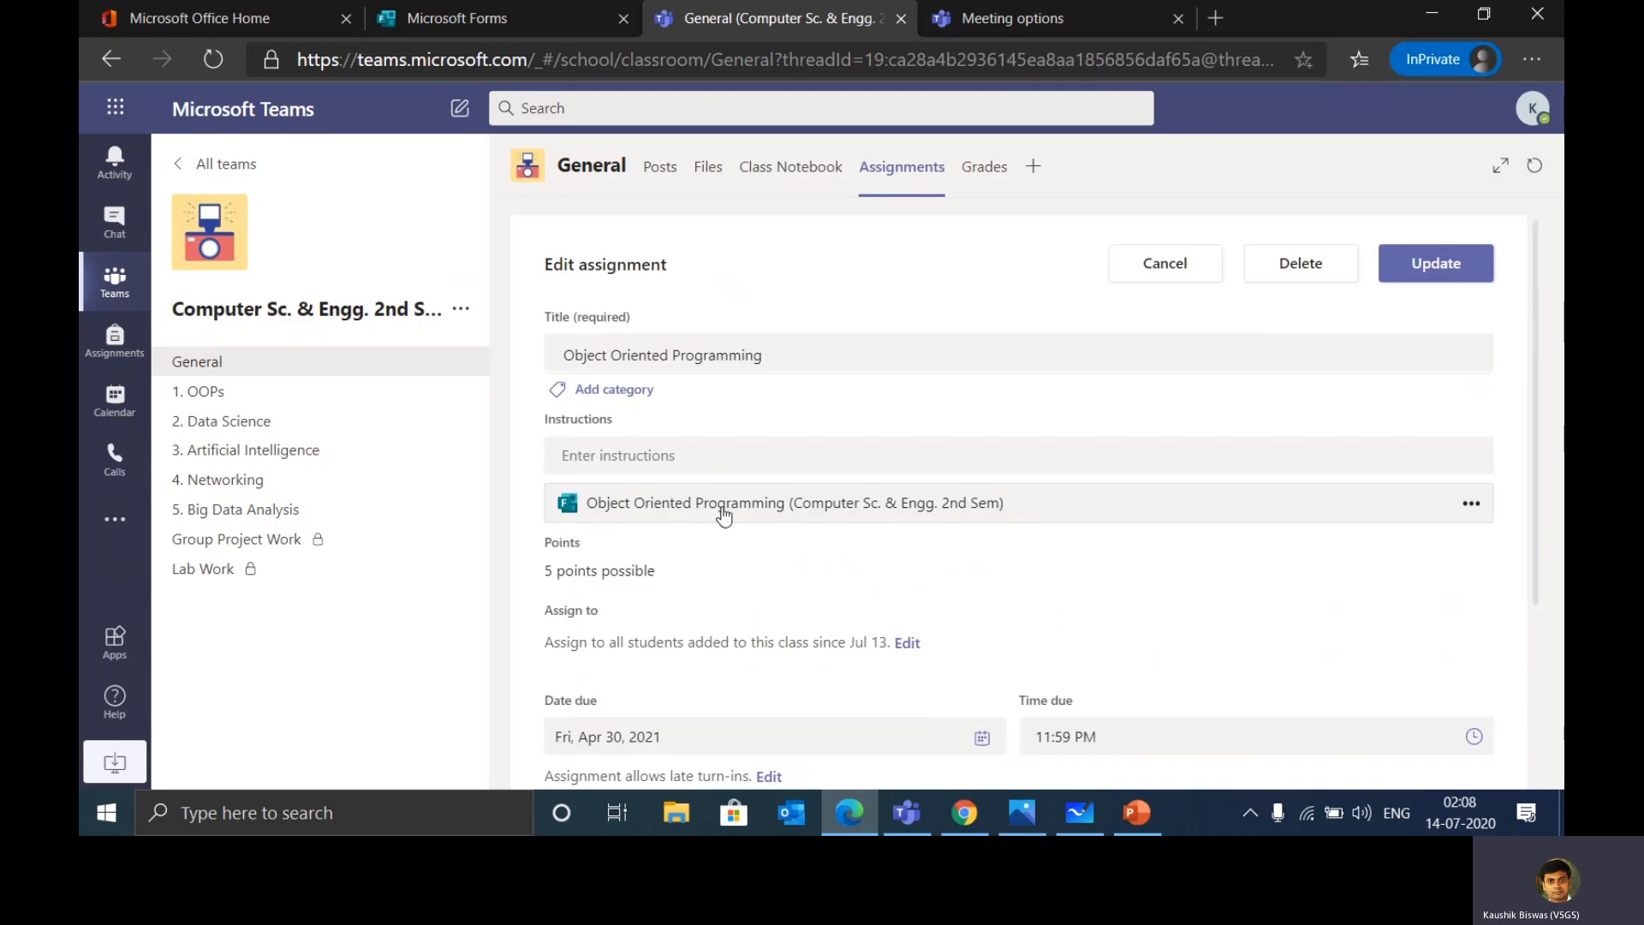
Leave assignment editing without saving and review the students' turn-in statuses, feedback and scores.
click(1187, 269)
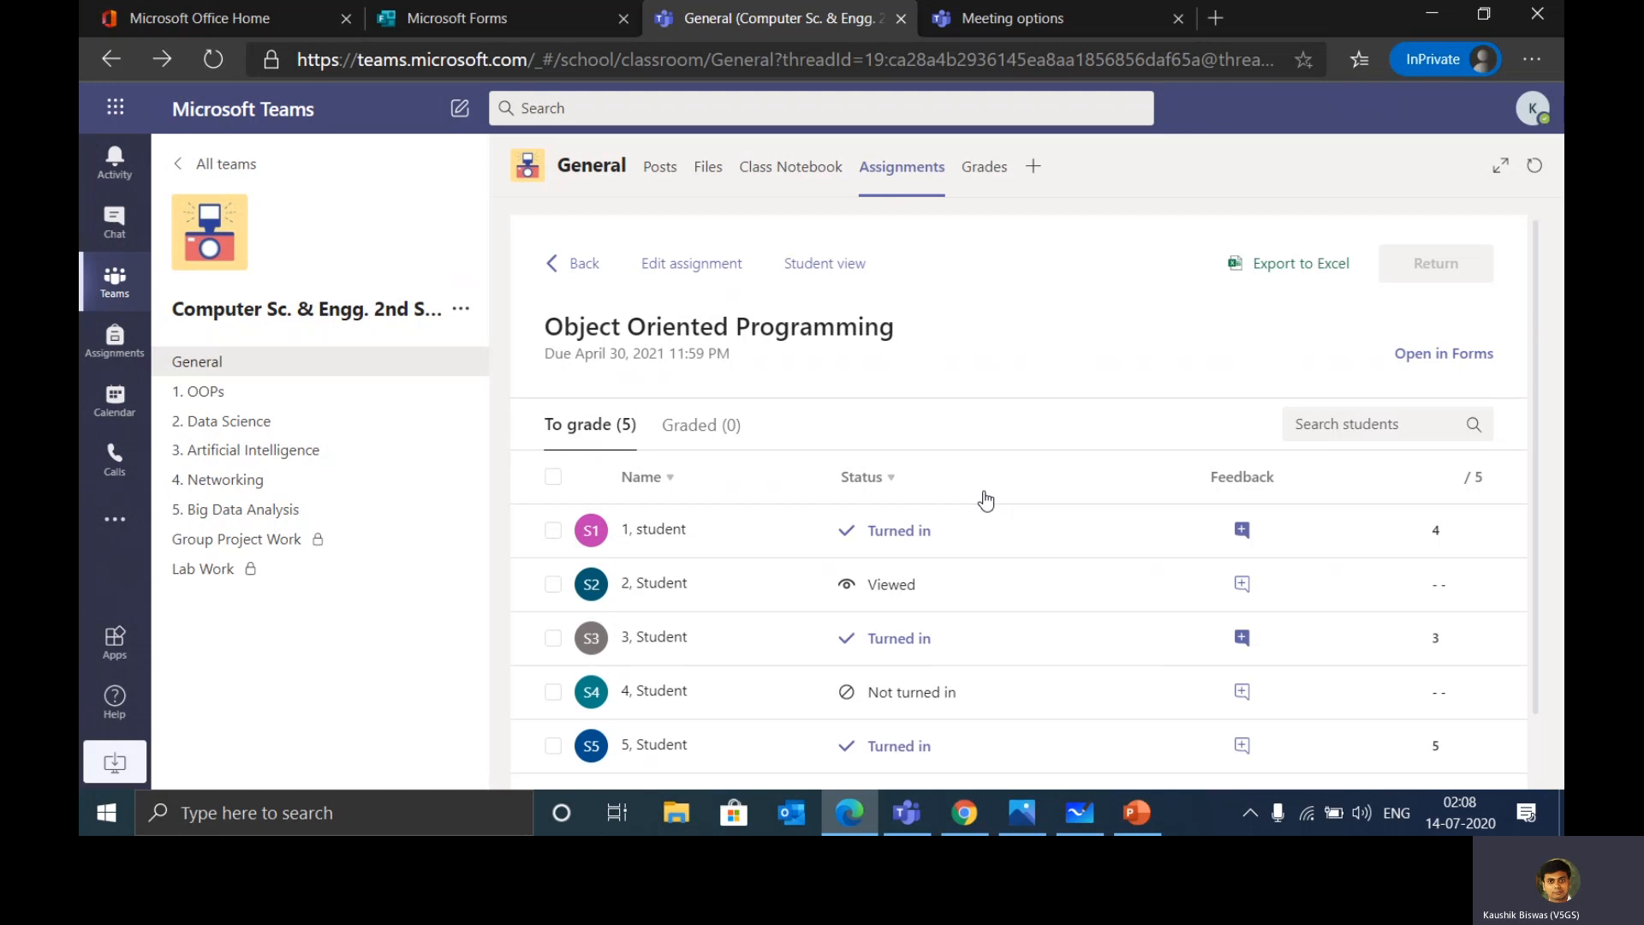
scroll(986, 500, down, 2)
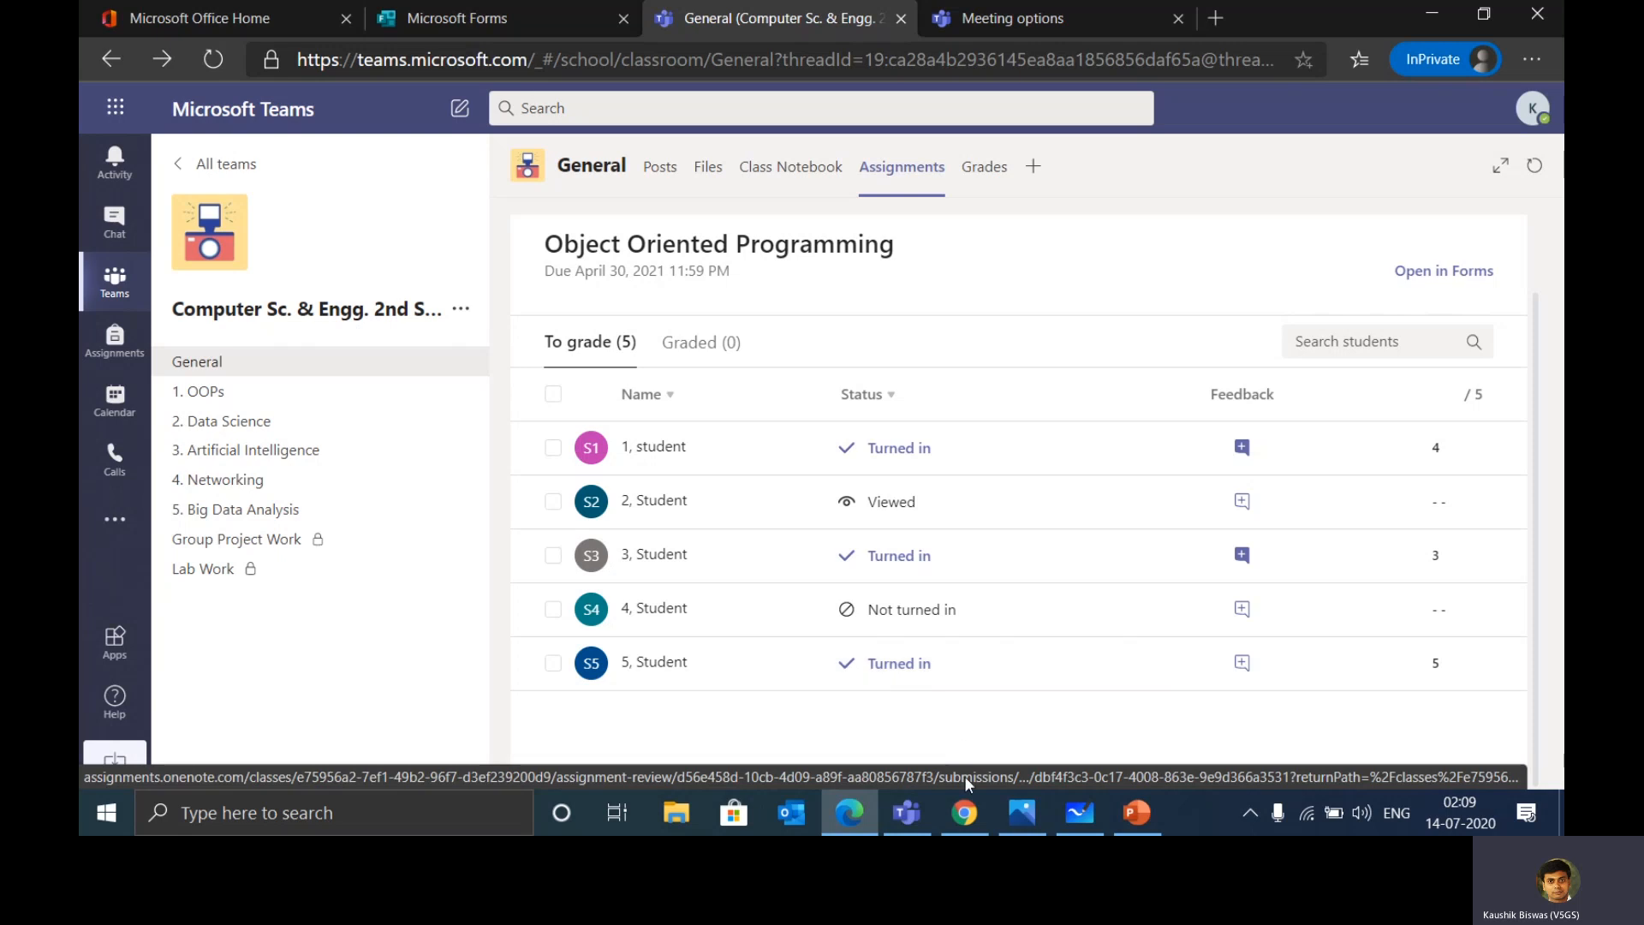
Switch to the student's Teams session in Chrome and open the assigned Object Oriented Programming quiz.
click(969, 814)
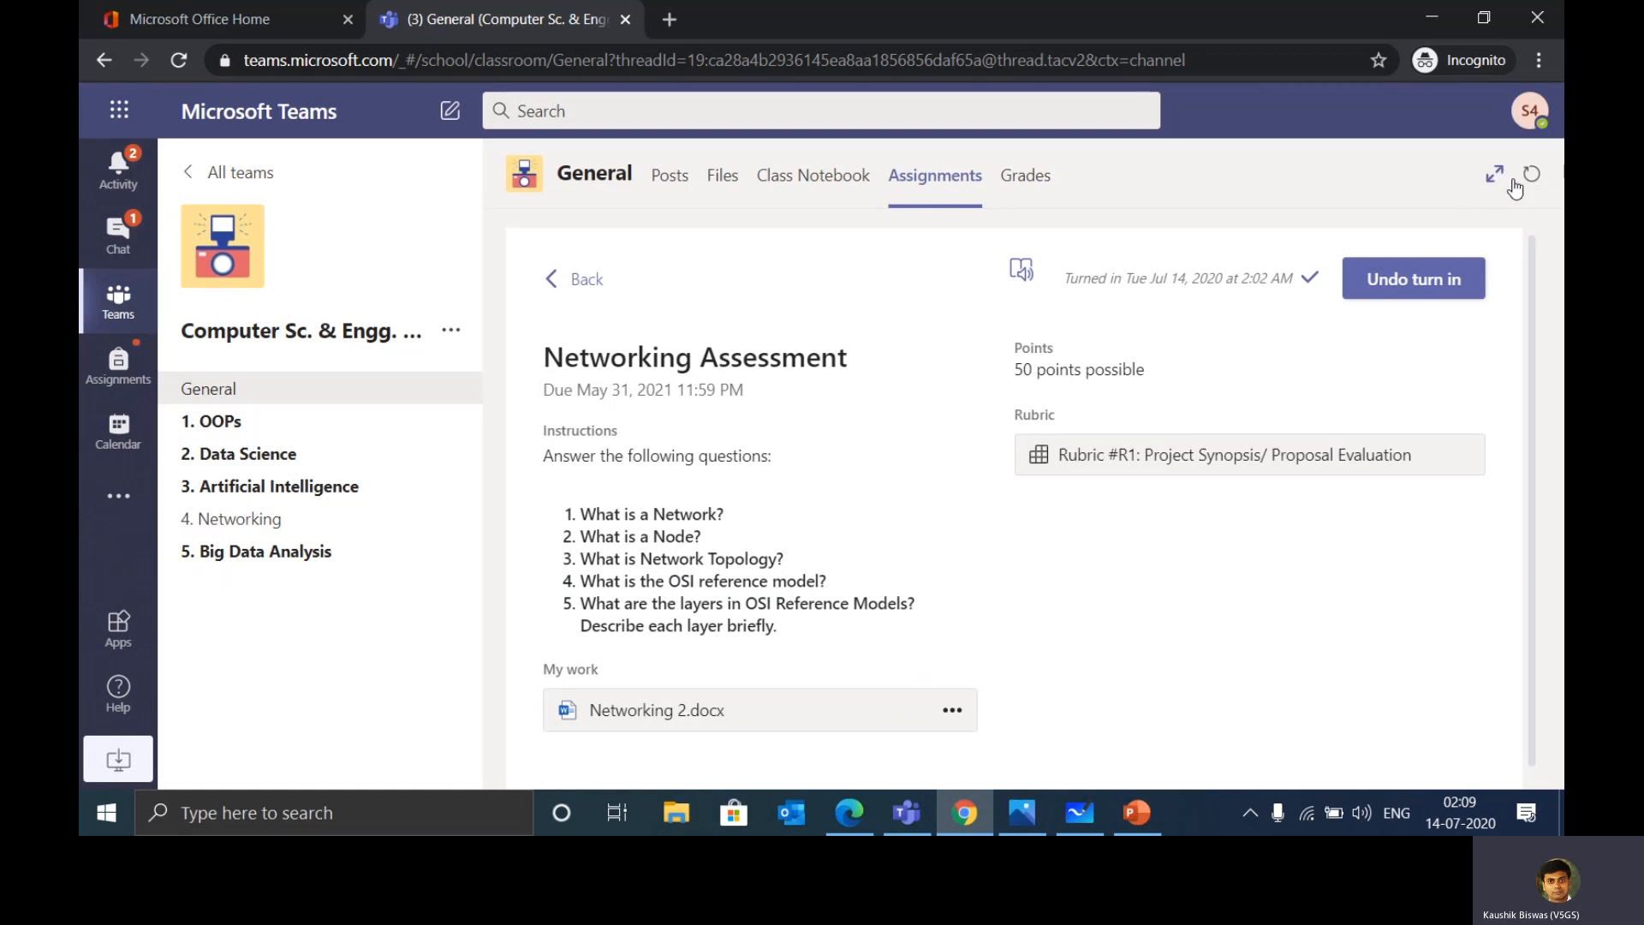
click(556, 280)
click(568, 453)
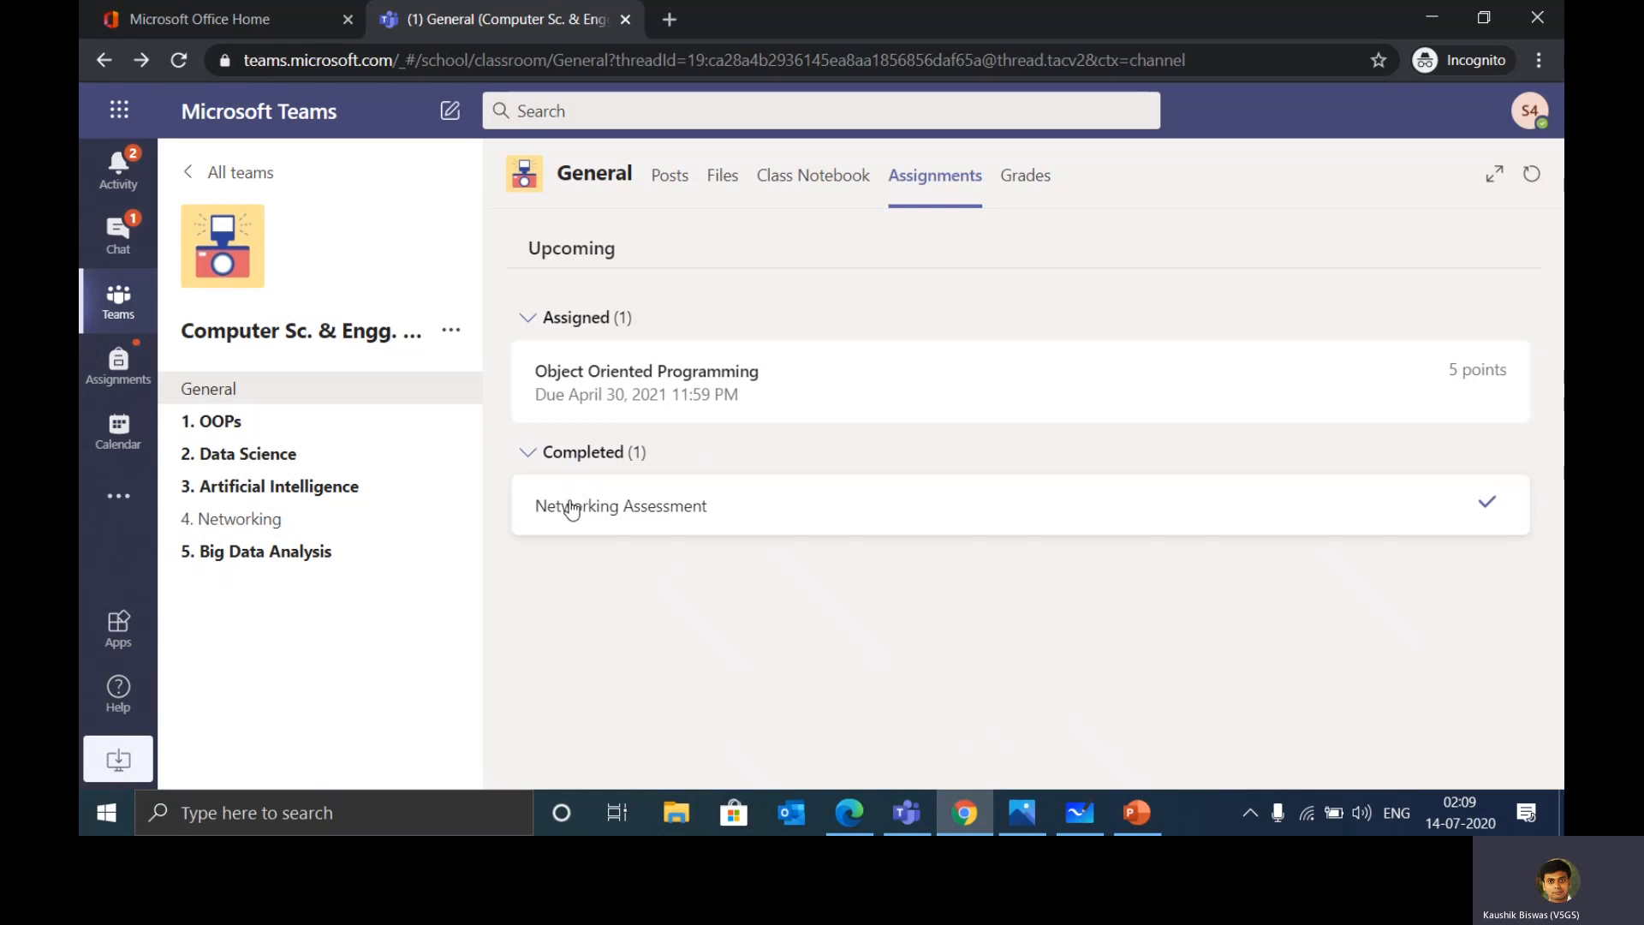
click(622, 377)
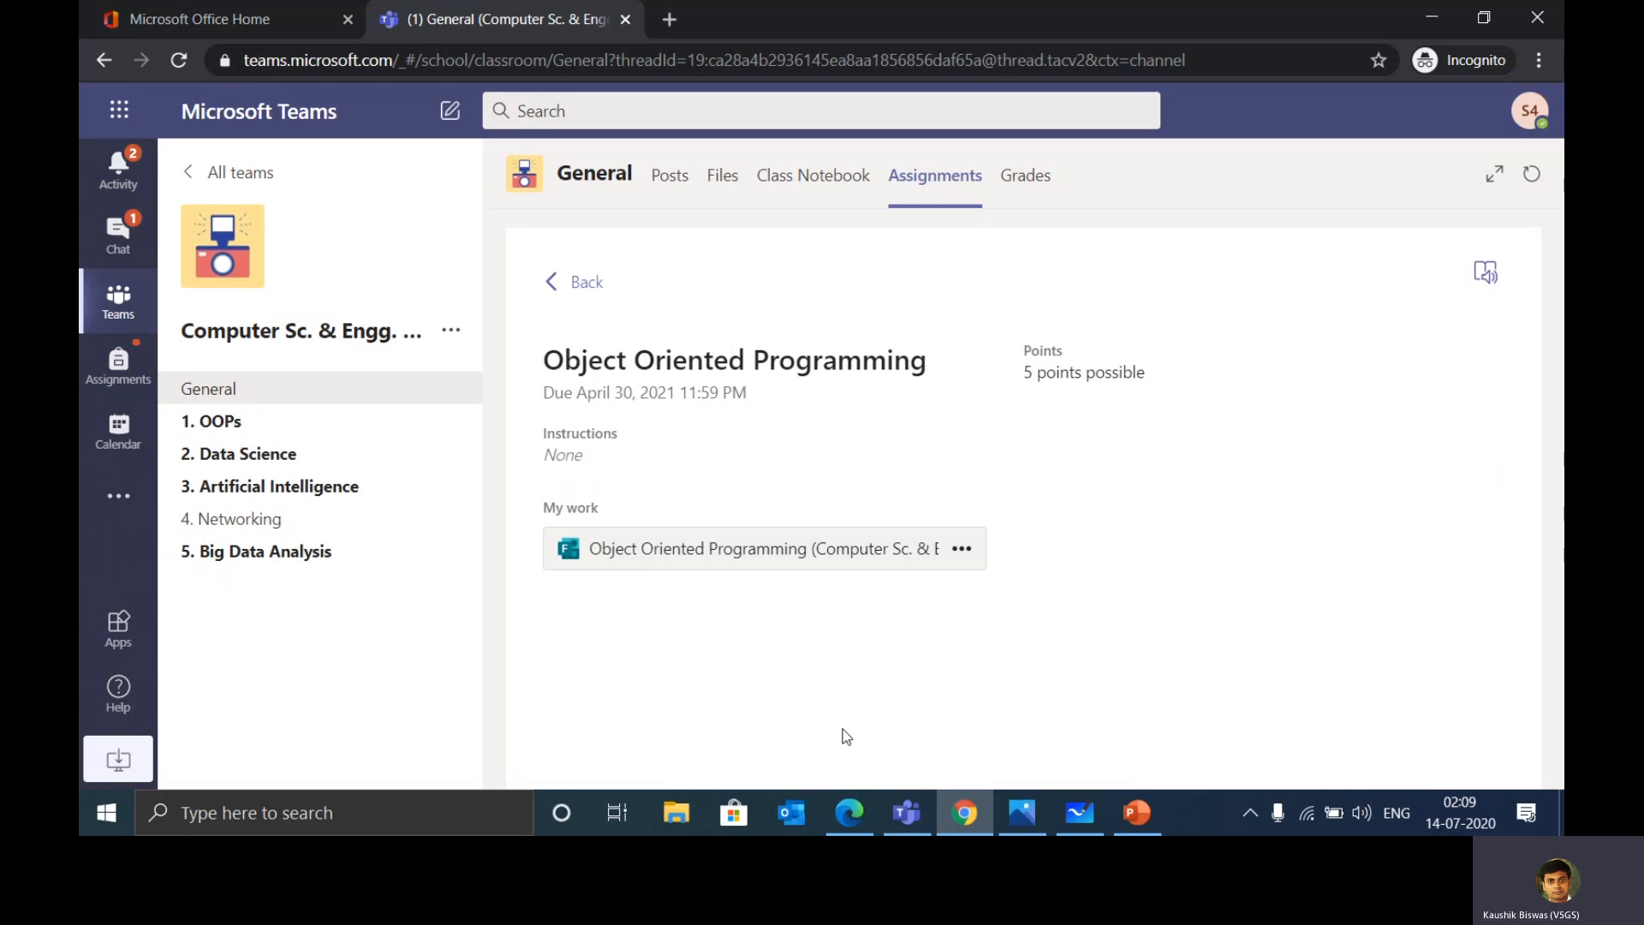
Return to the teacher's Teams session in Edge and review the class grades for both assignments.
click(851, 814)
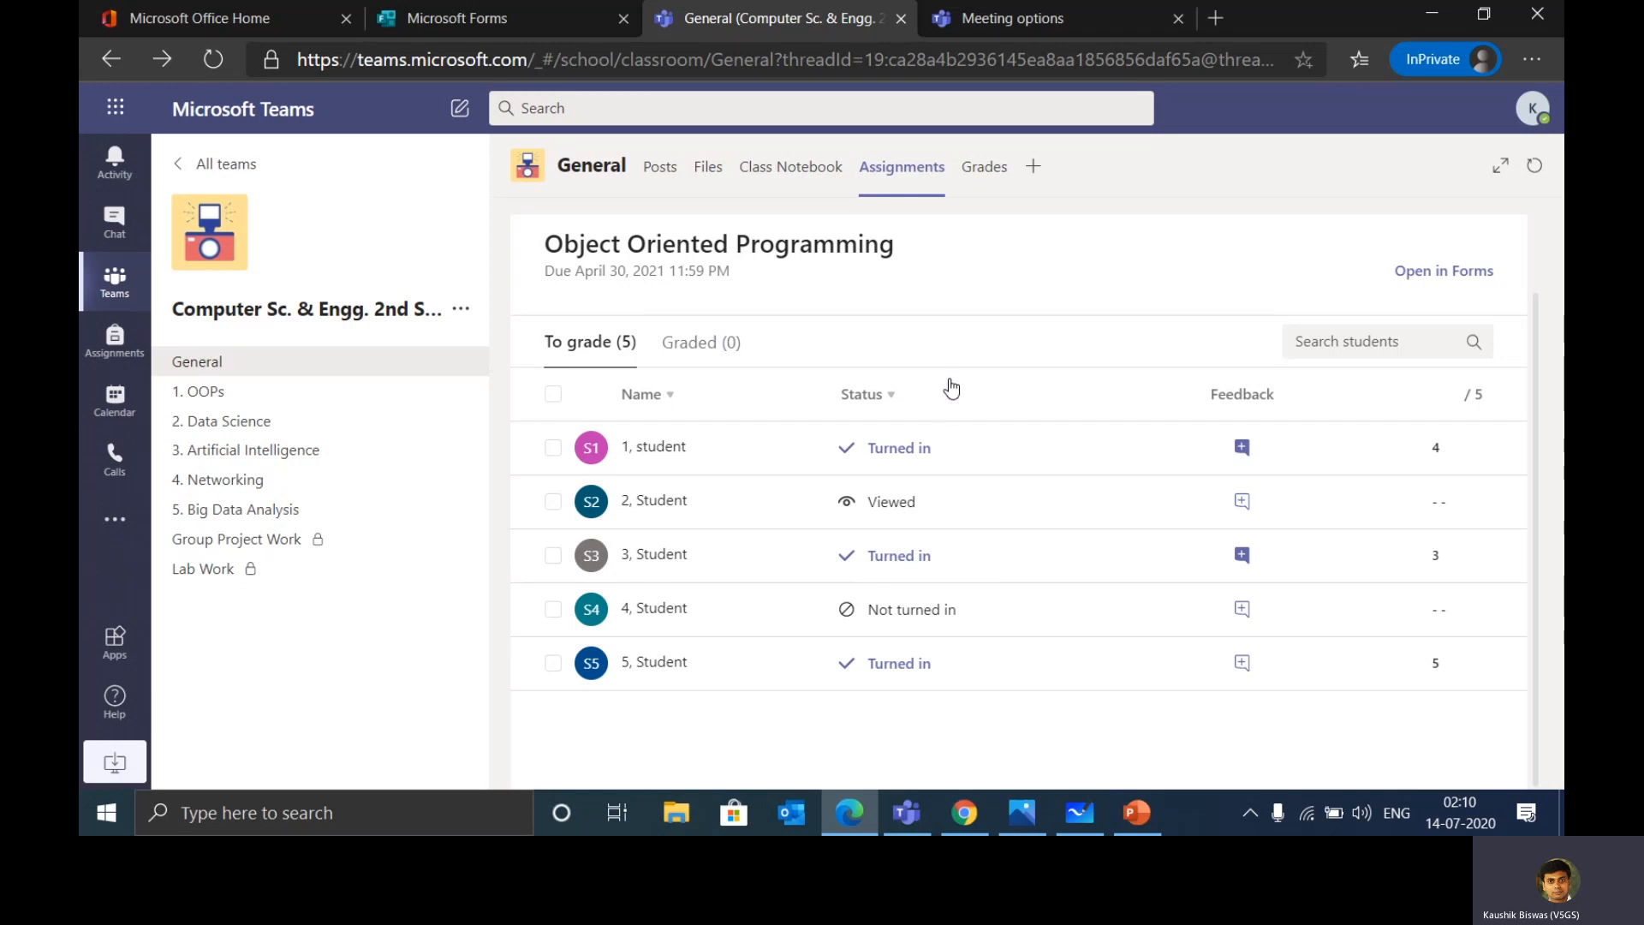
click(990, 171)
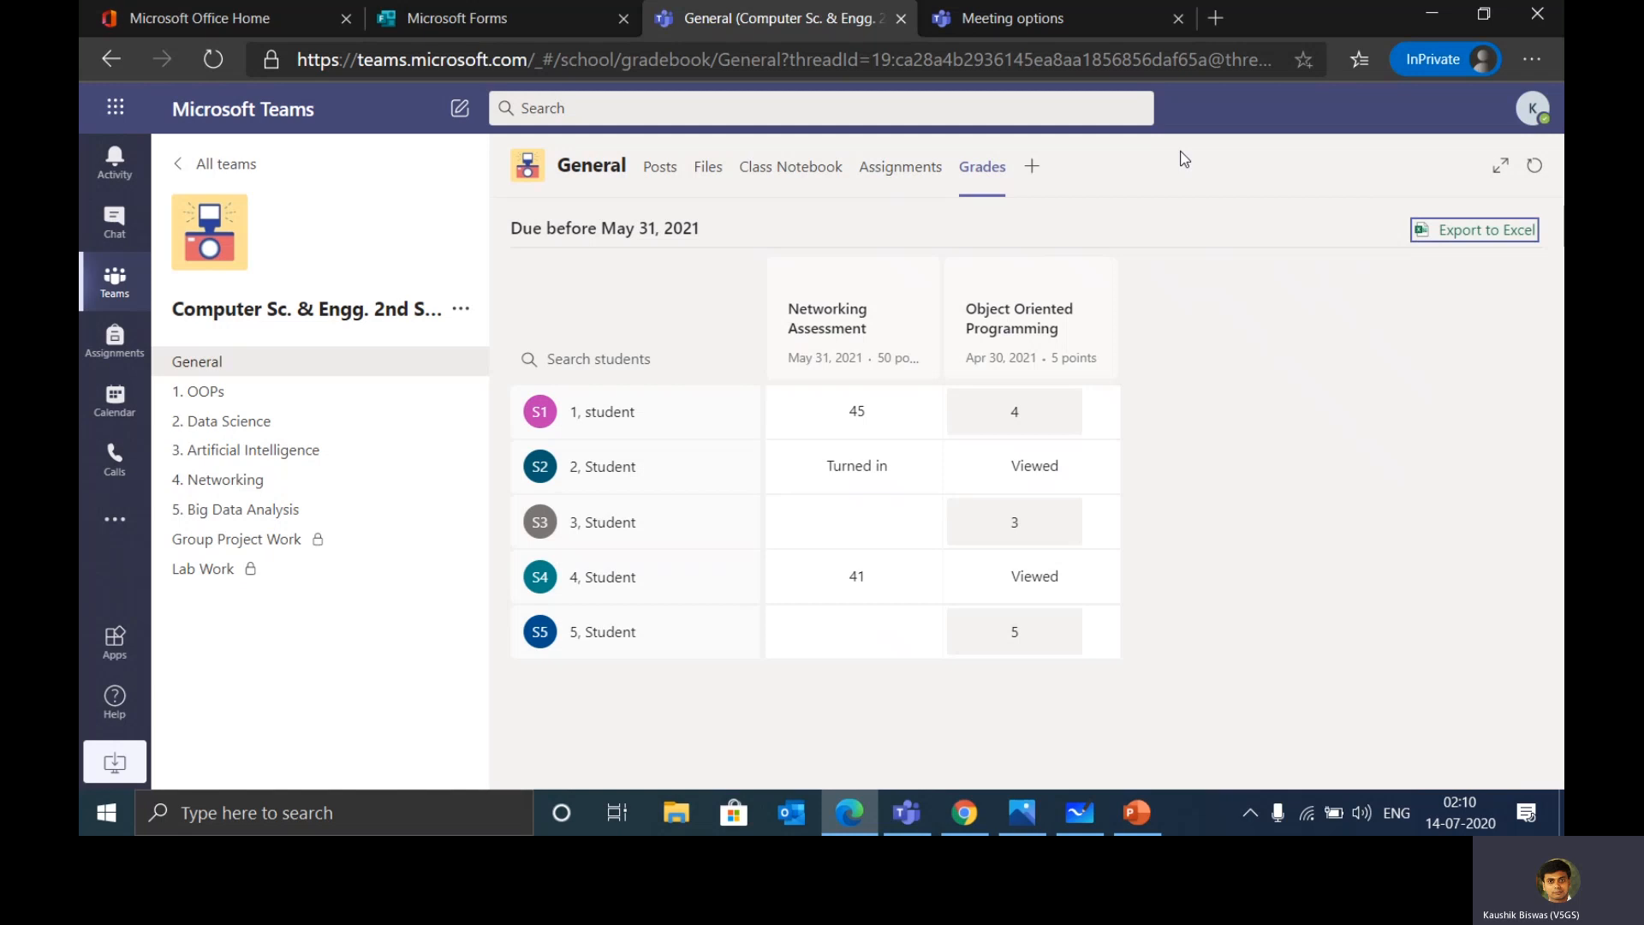
Start setting up a blank OneNote Class Notebook and review the teacher and student permissions for each of its spaces.
click(765, 171)
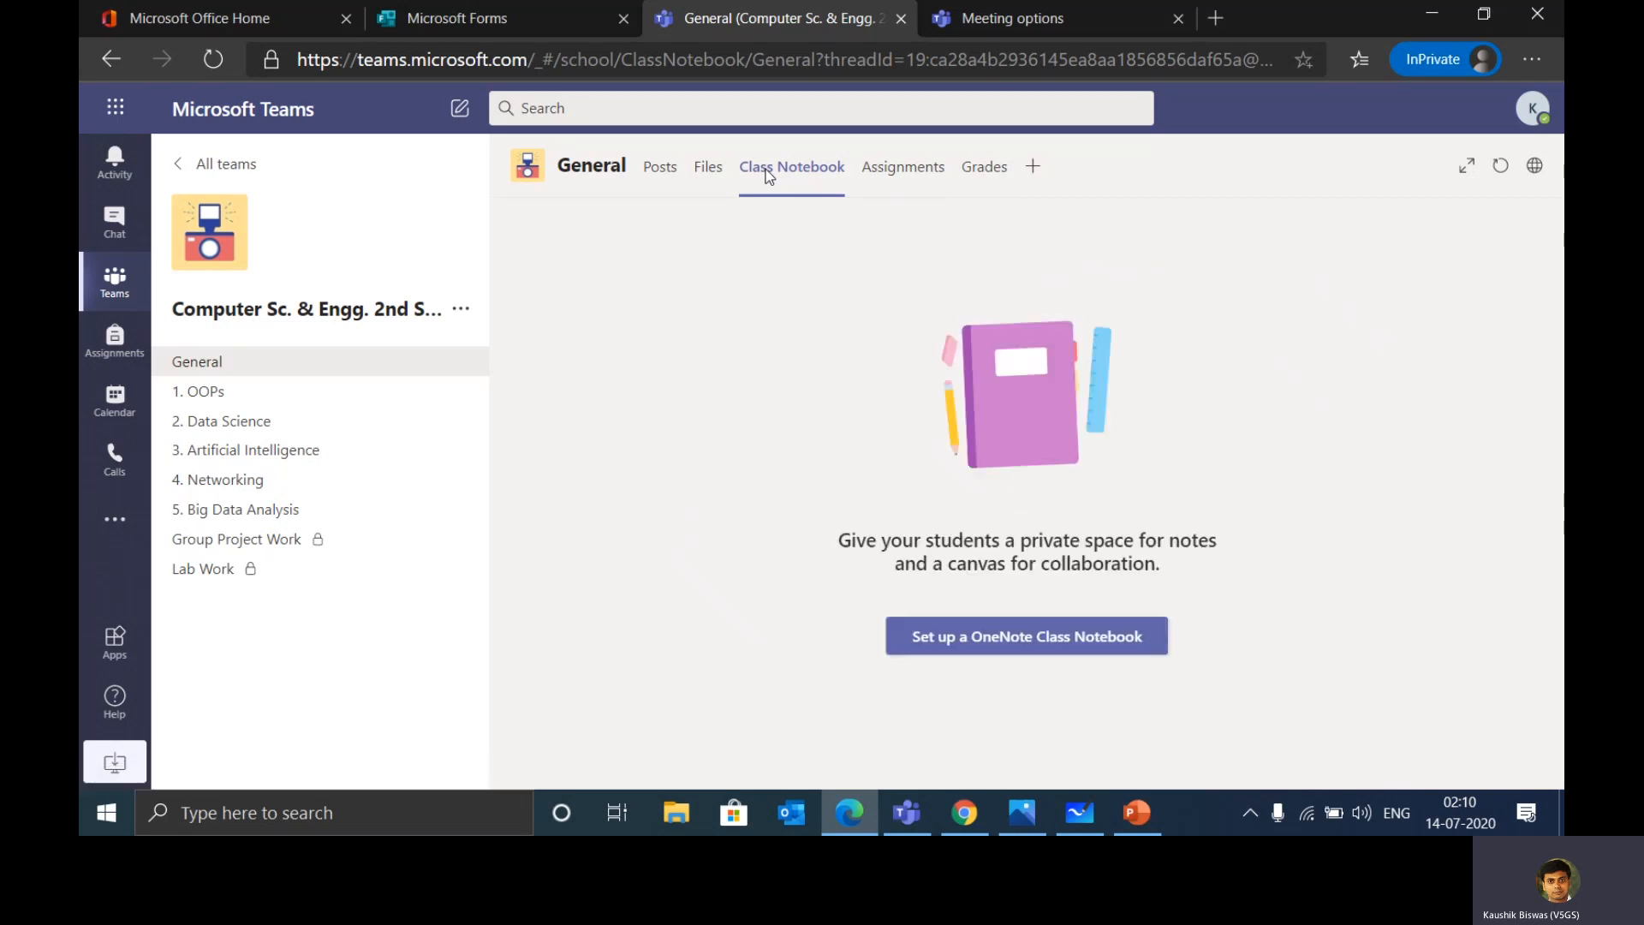
click(1025, 648)
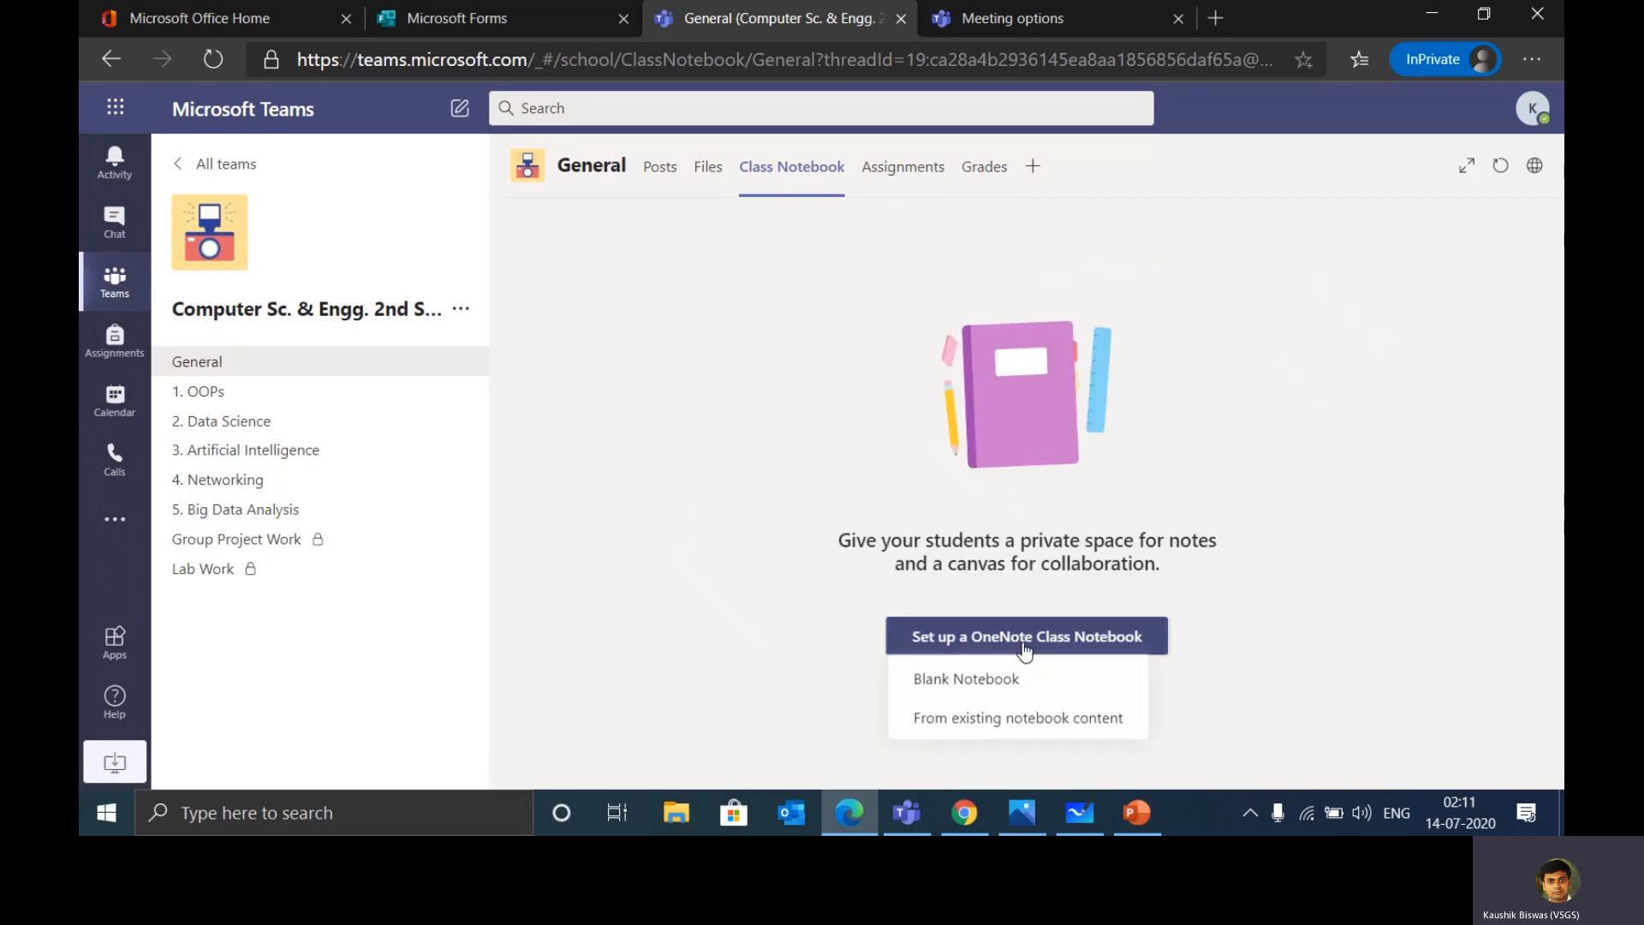
click(987, 683)
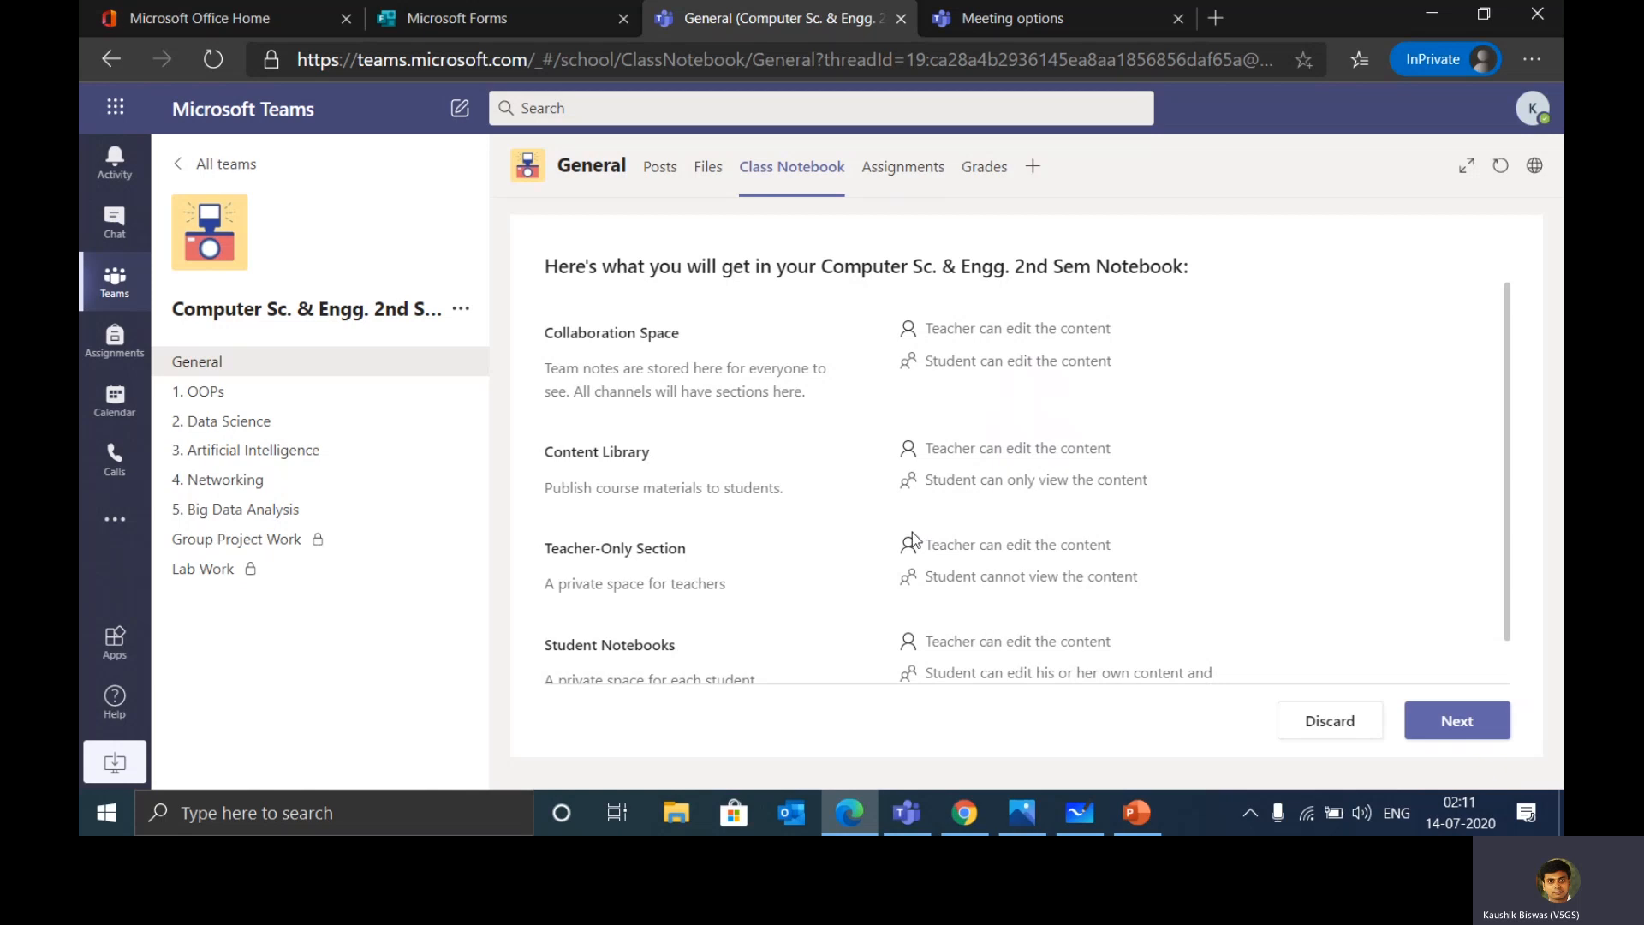
scroll(912, 531, down, 2)
scroll(911, 535, up, 2)
scroll(715, 612, down, 1)
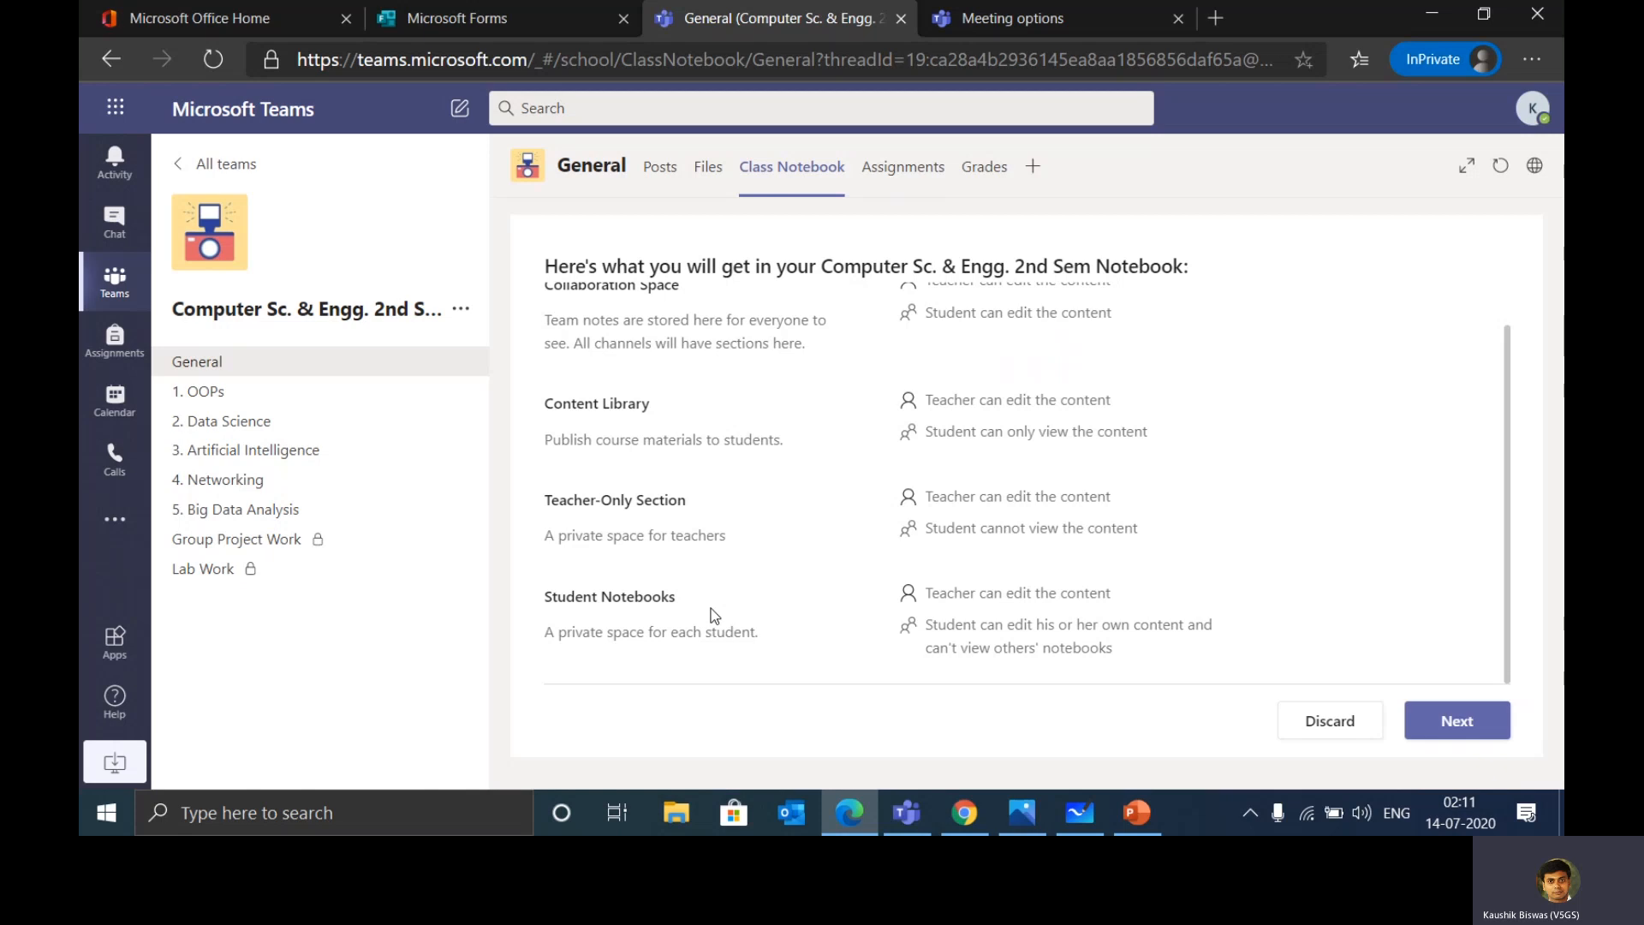
scroll(711, 608, up, 1)
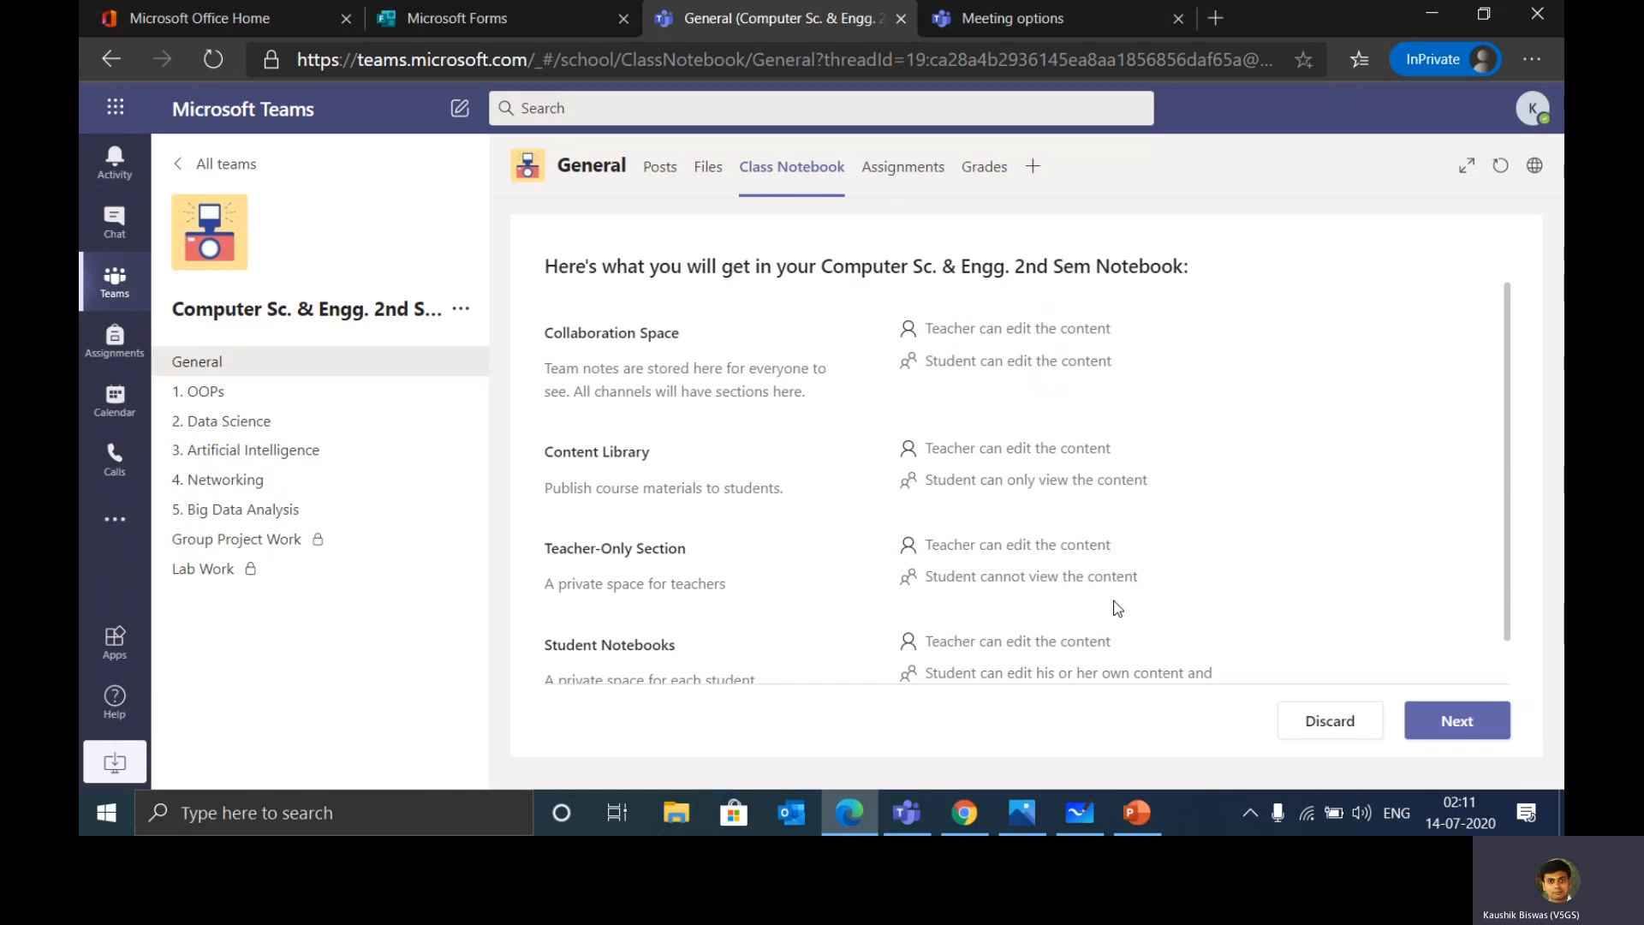
scroll(1118, 608, down, 1)
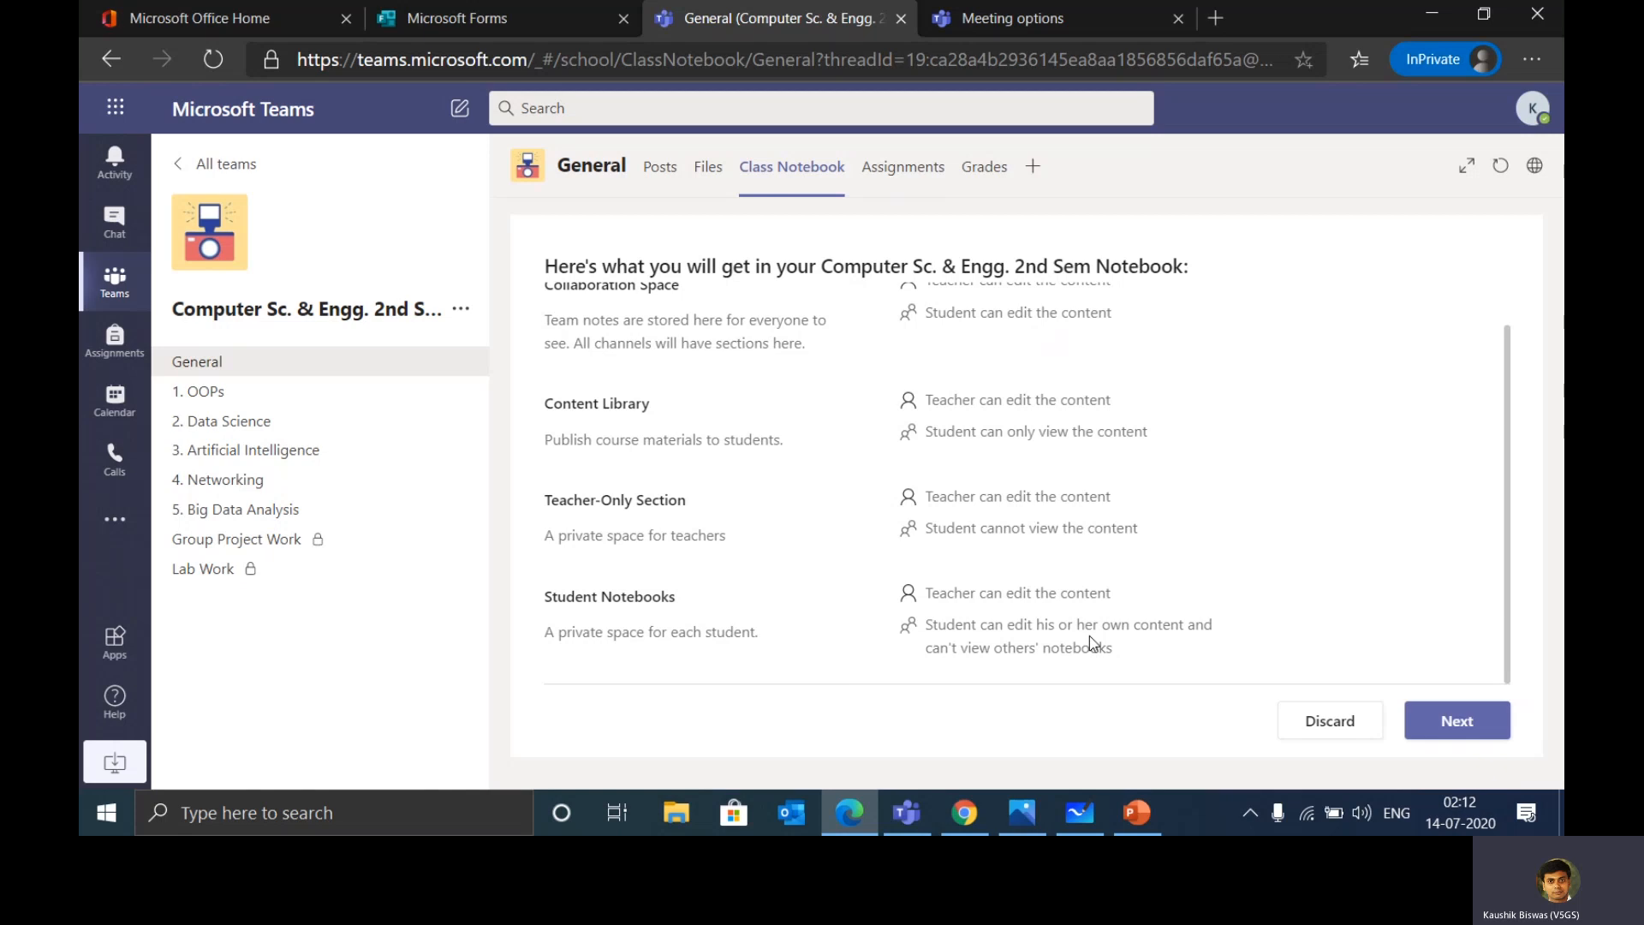
Remove the Handouts and Quizzes sections from each student's private space and create the class notebook.
click(1456, 719)
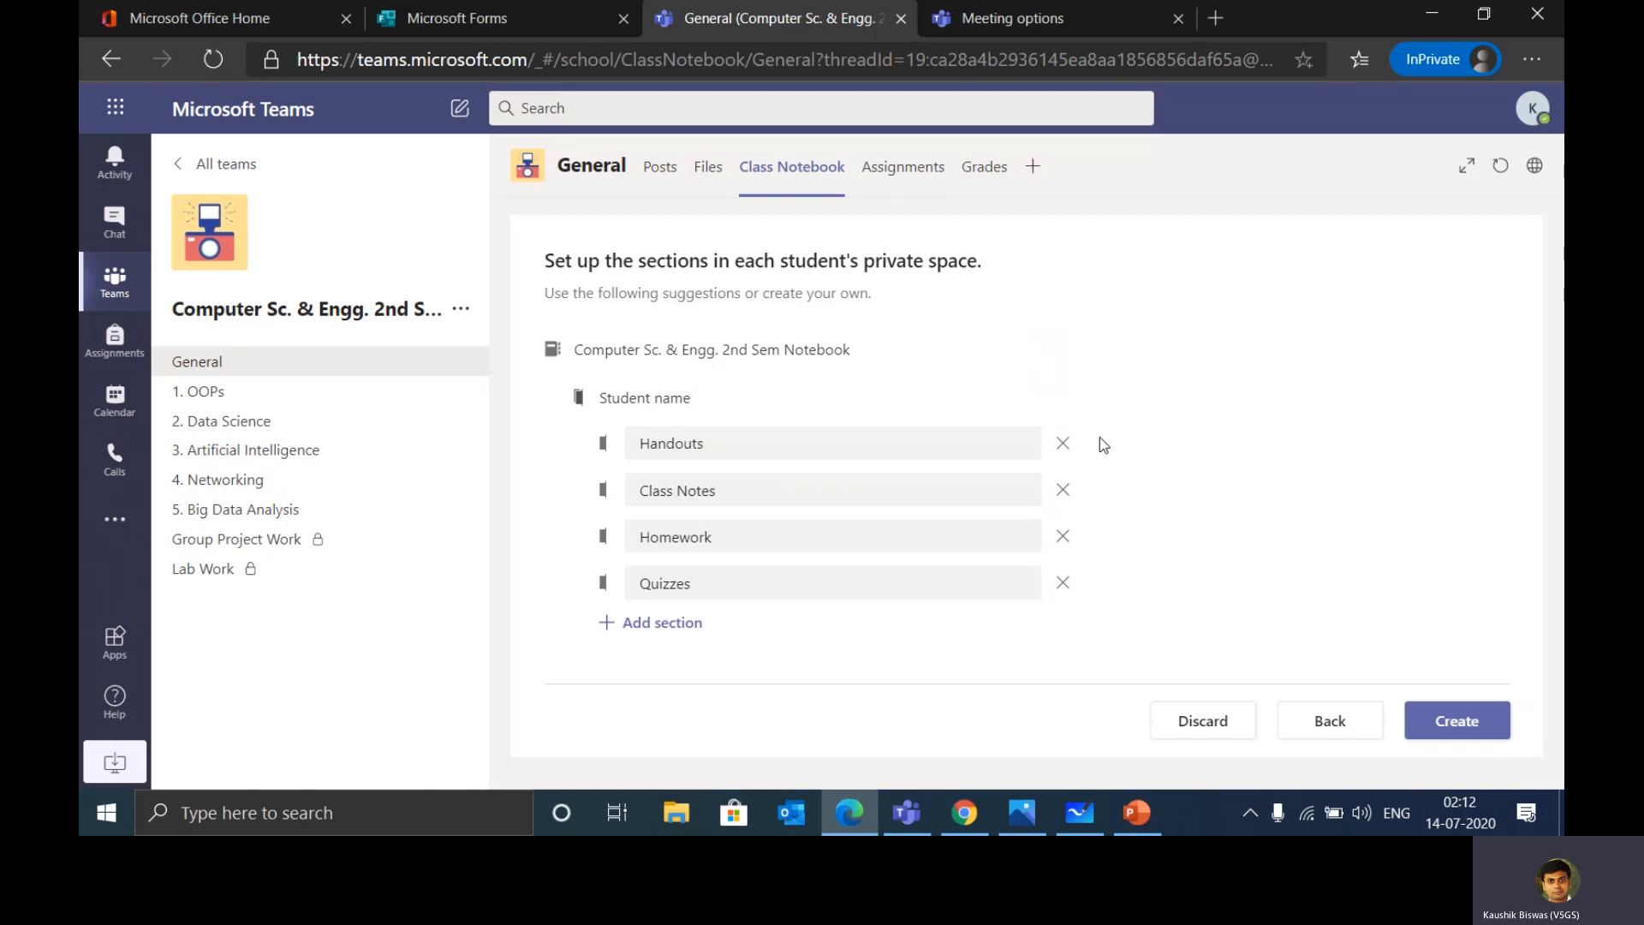
click(1062, 445)
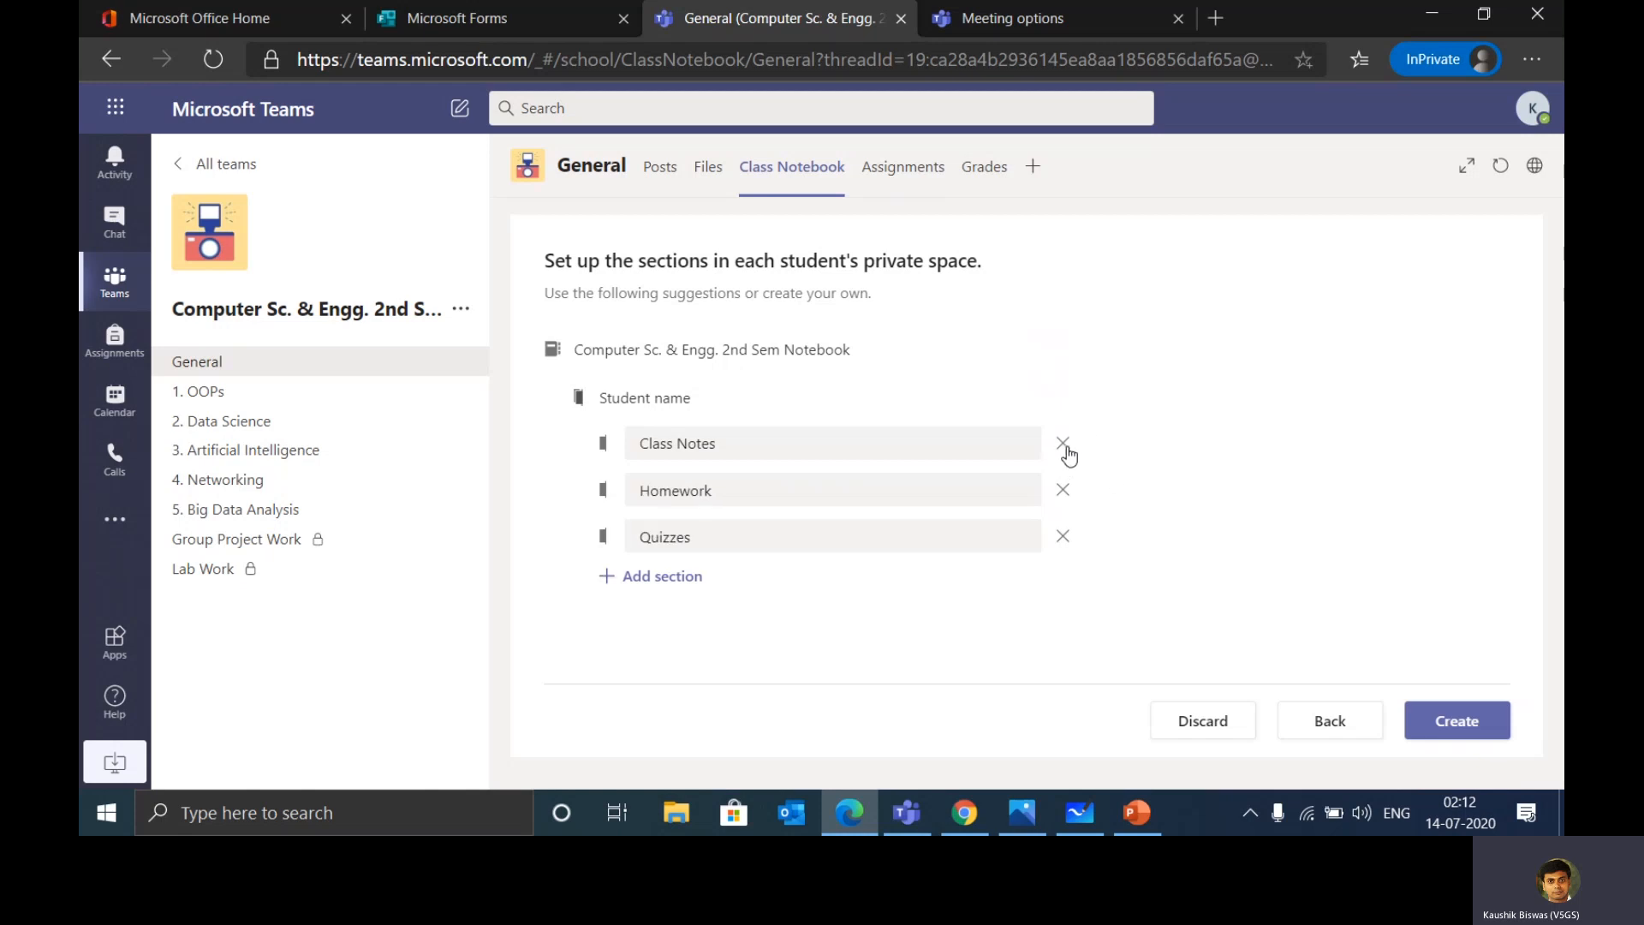
click(1063, 535)
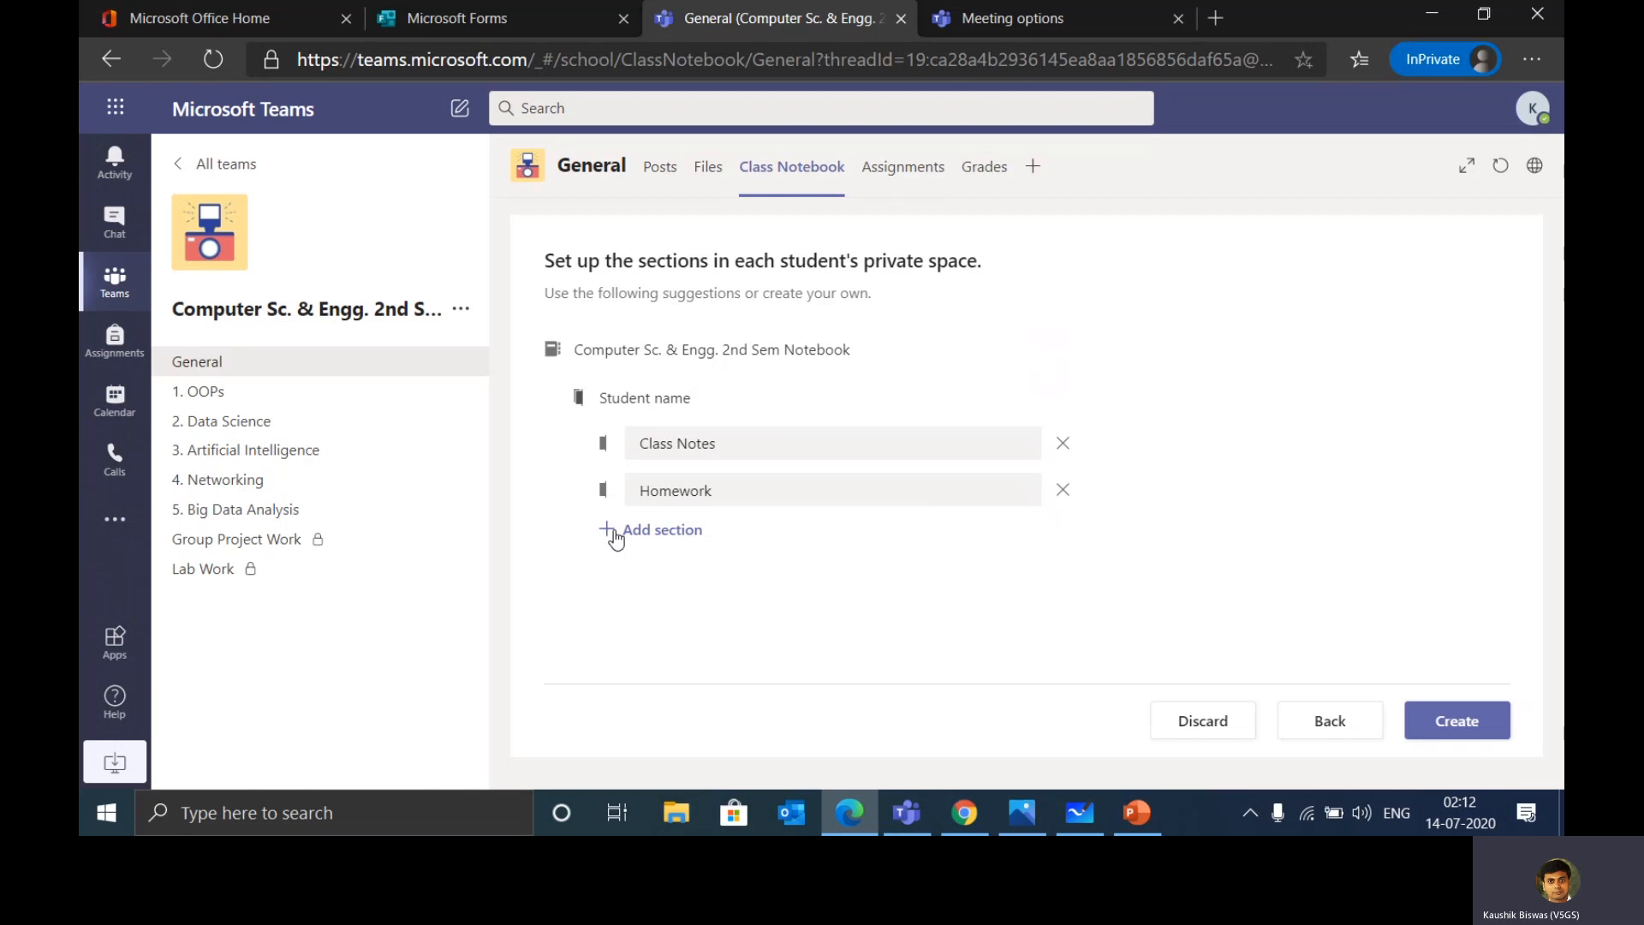
click(1484, 717)
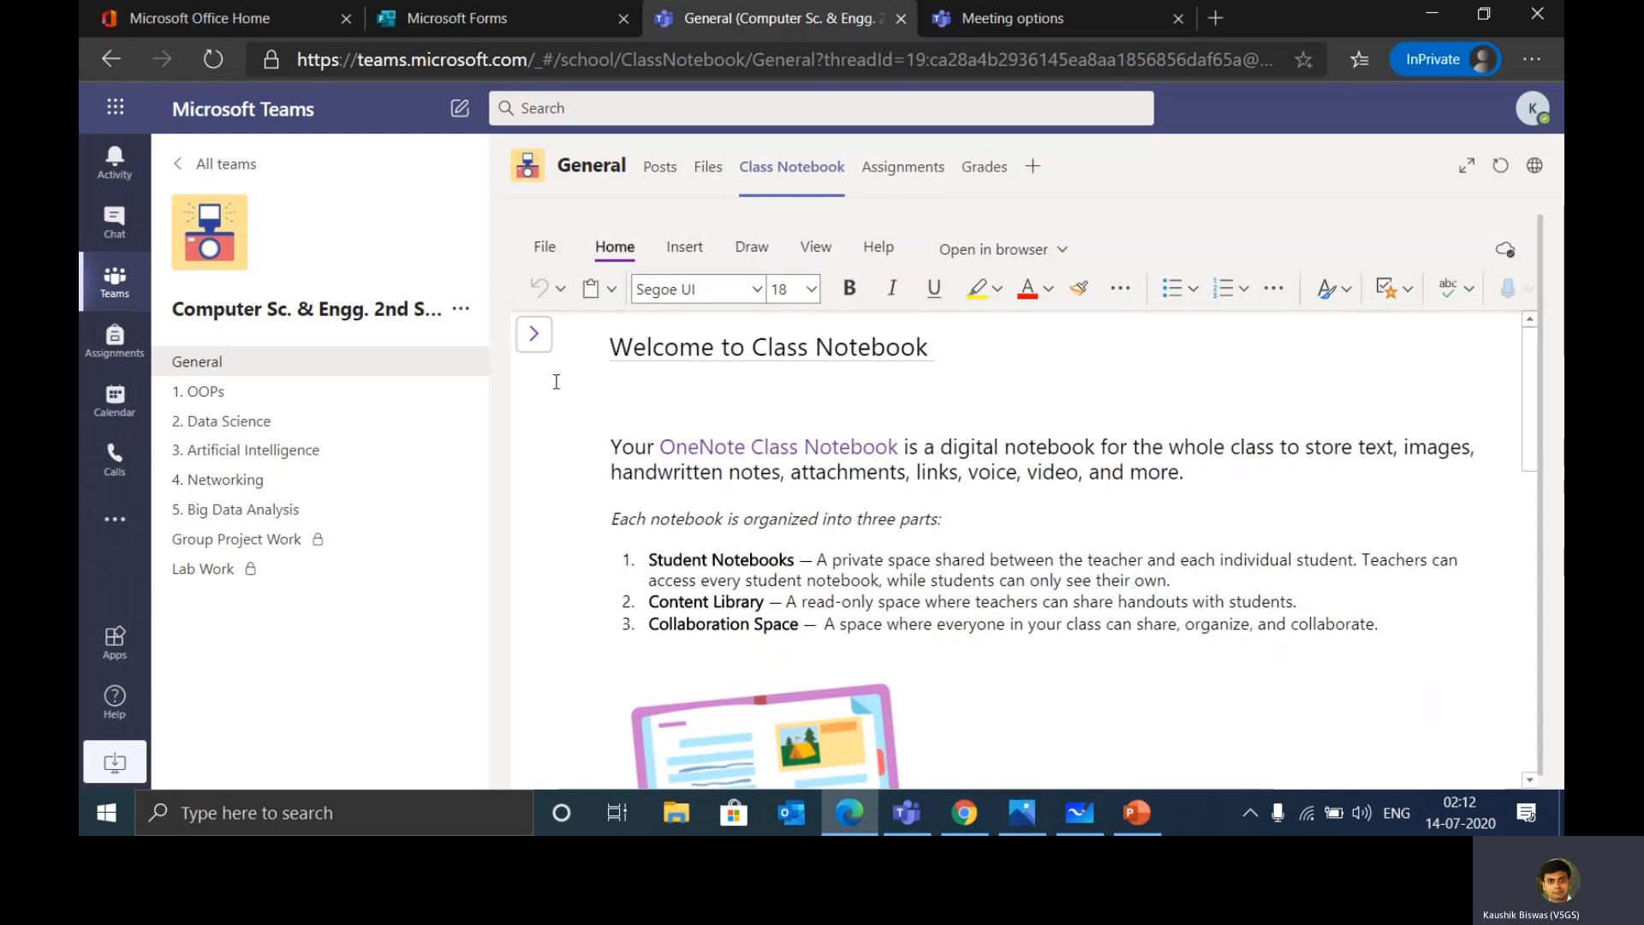
Look inside the notebook's Collaboration Space and add a new section named C++ to the notebook.
click(536, 336)
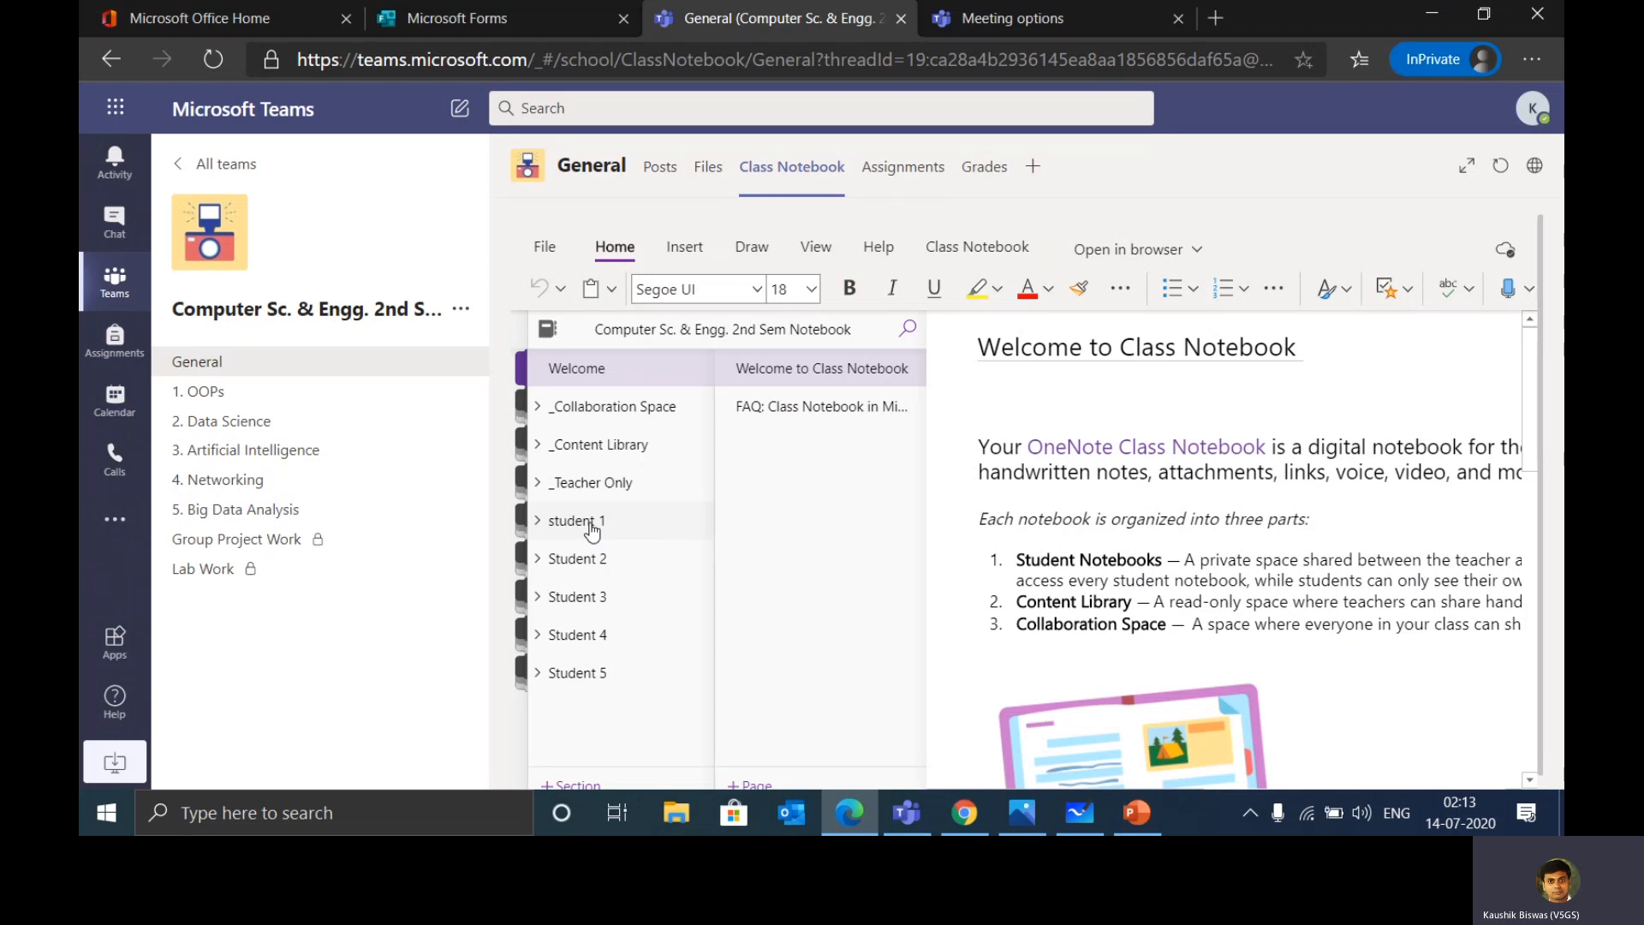
click(613, 414)
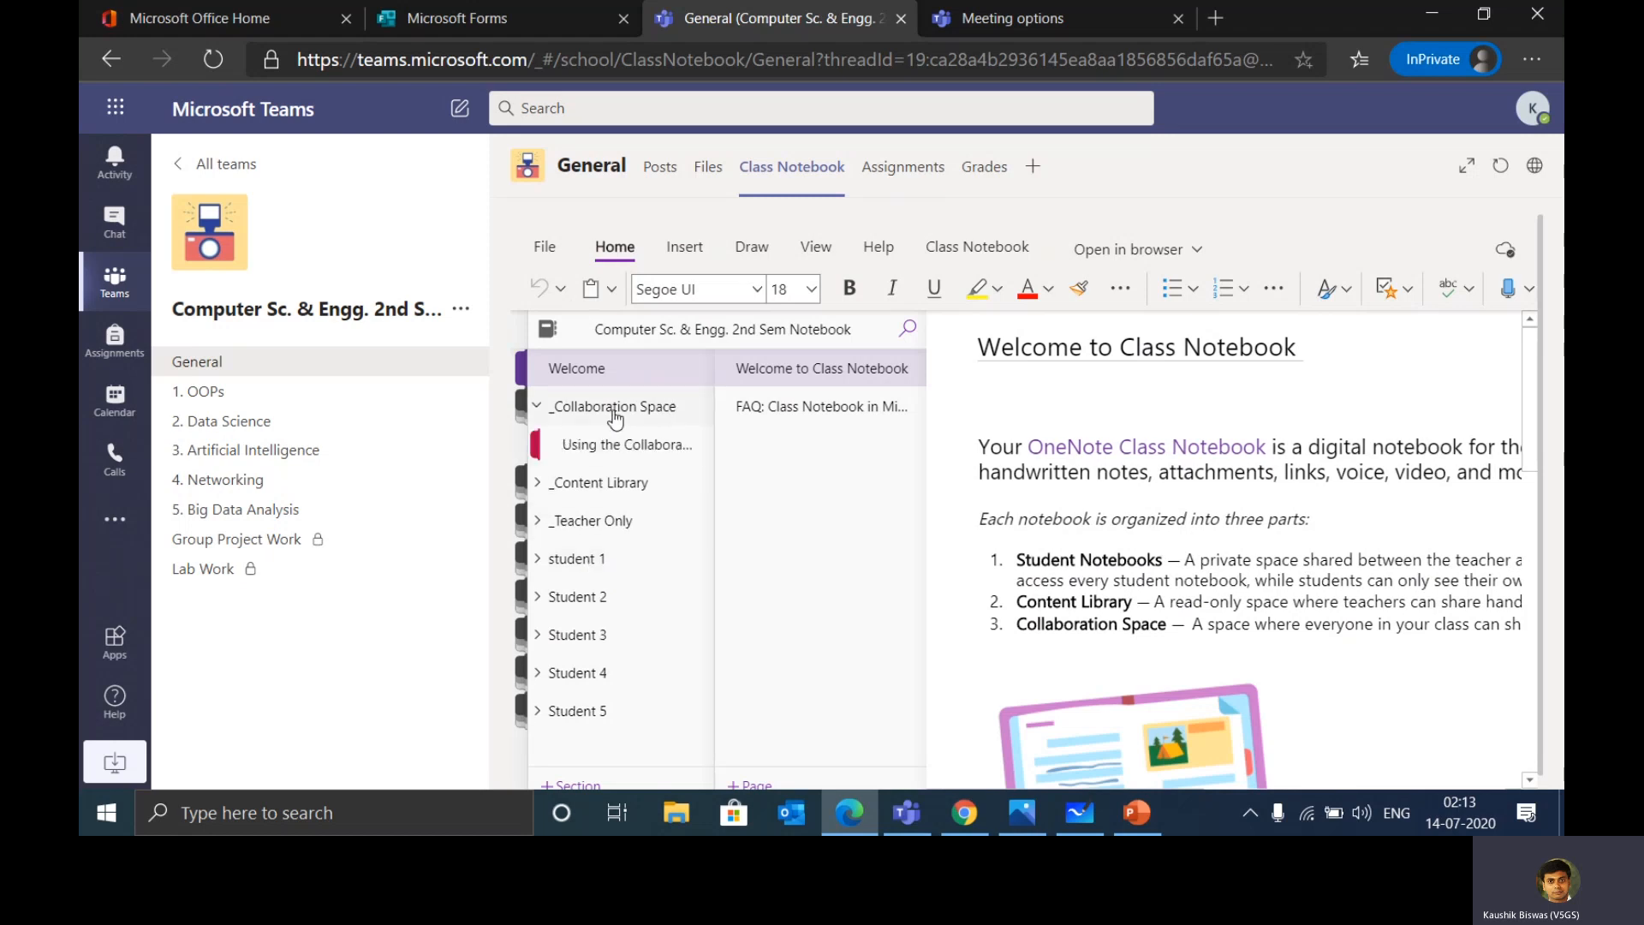
click(608, 783)
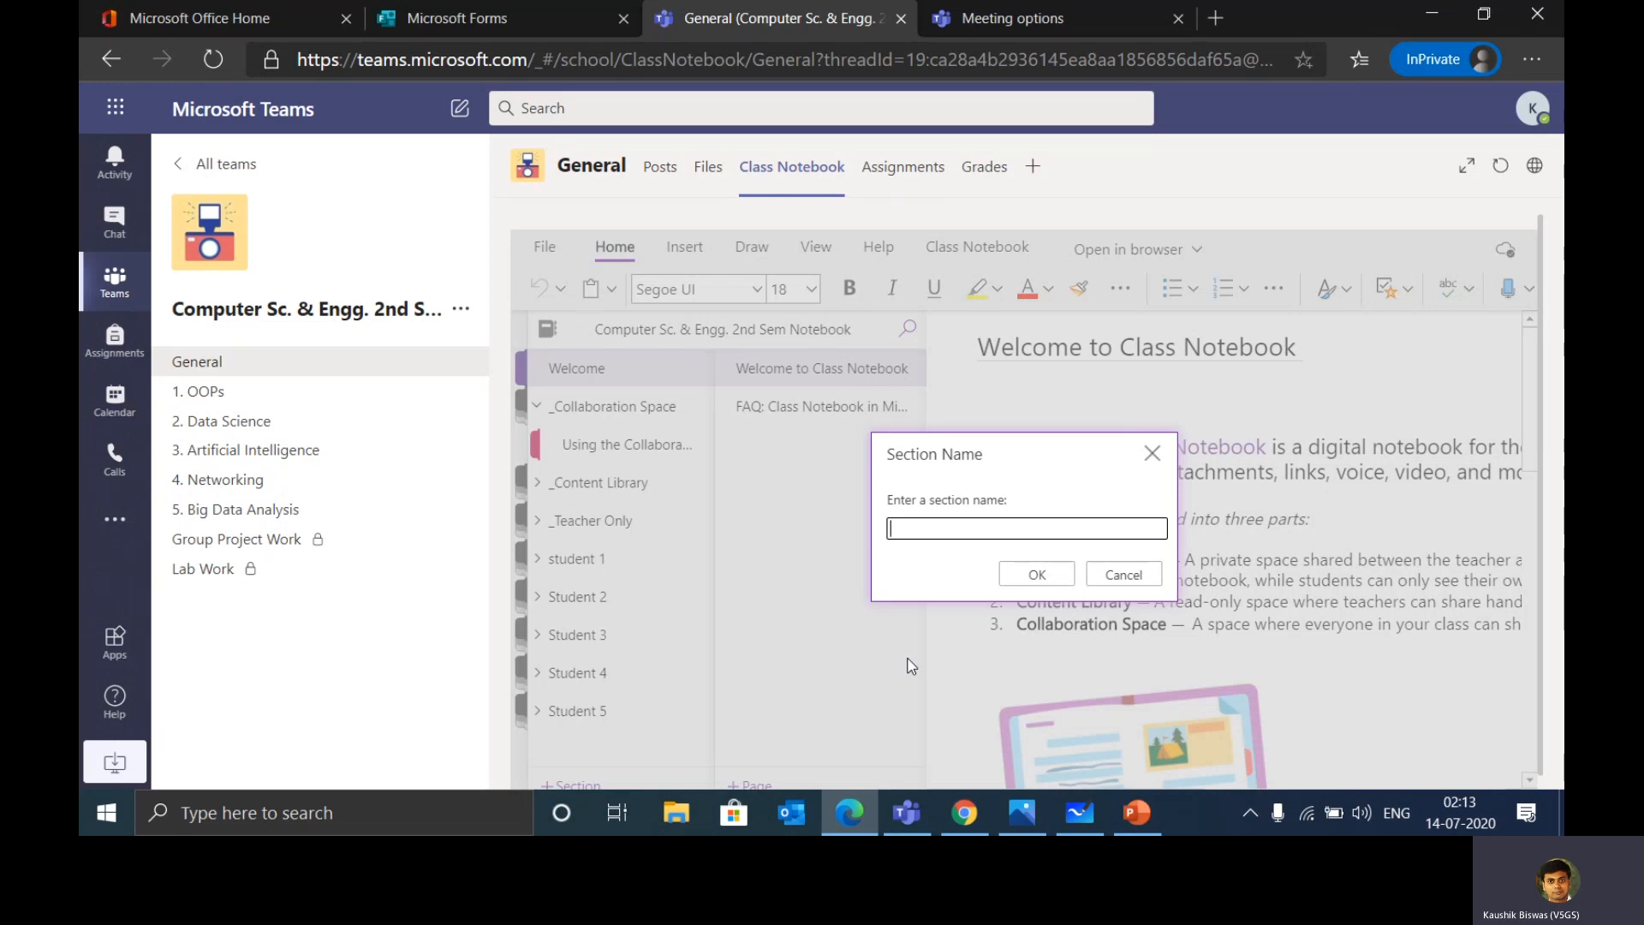
text(c++)
click(1040, 580)
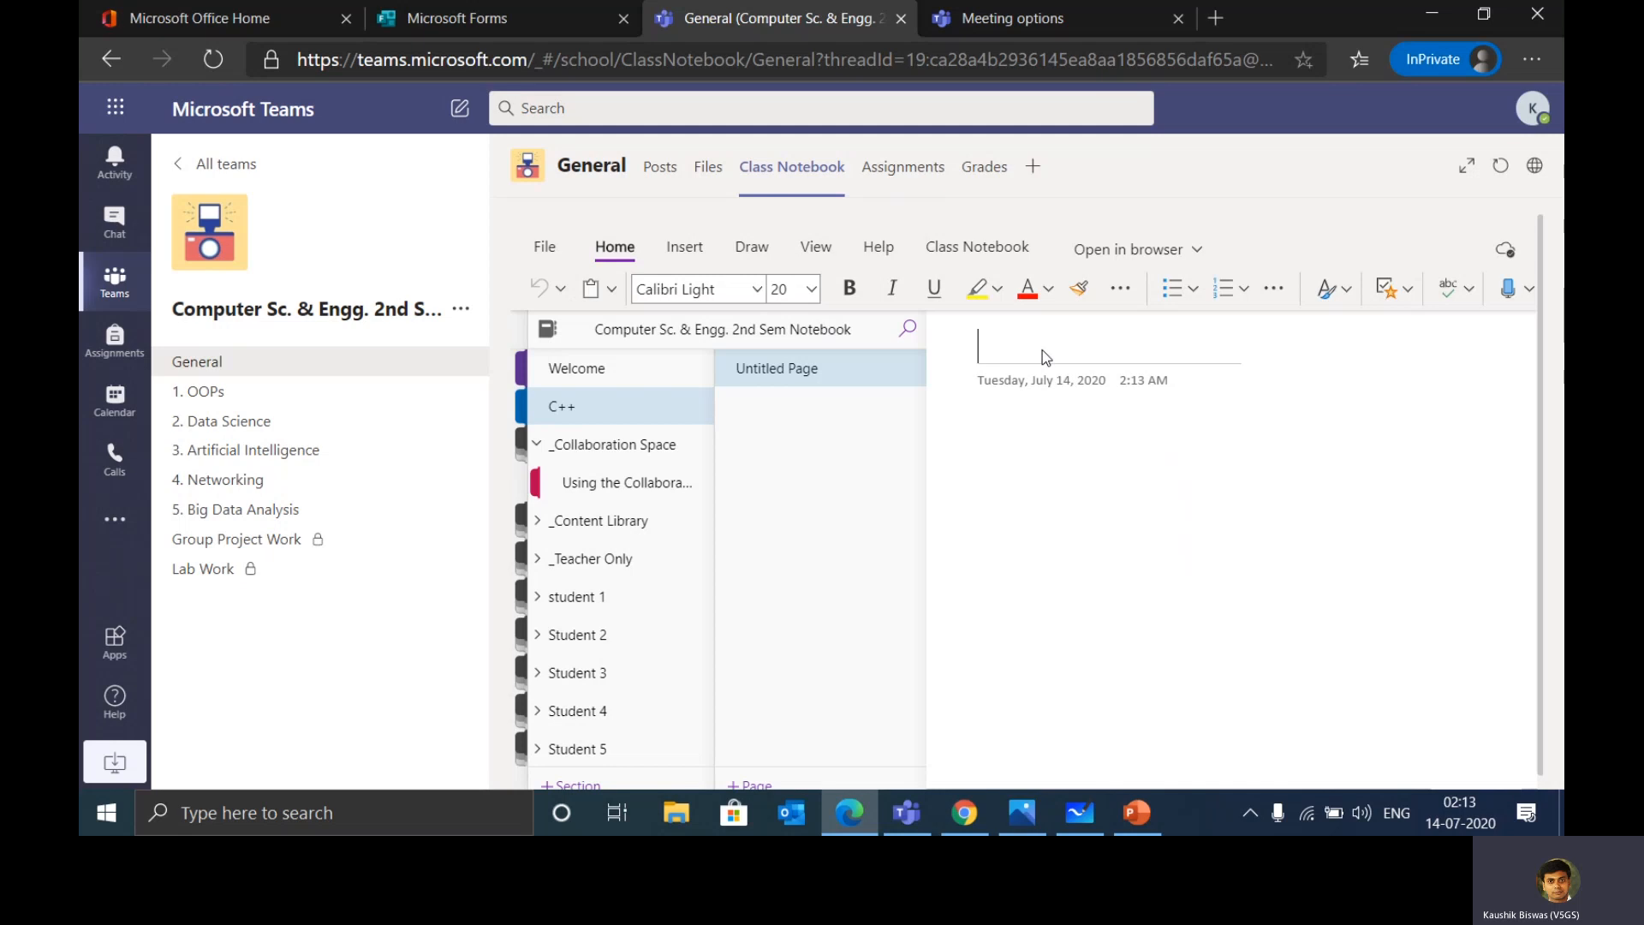
Title the C++ section's new page CW and draw a freehand blue pen stroke below the title.
text(W)
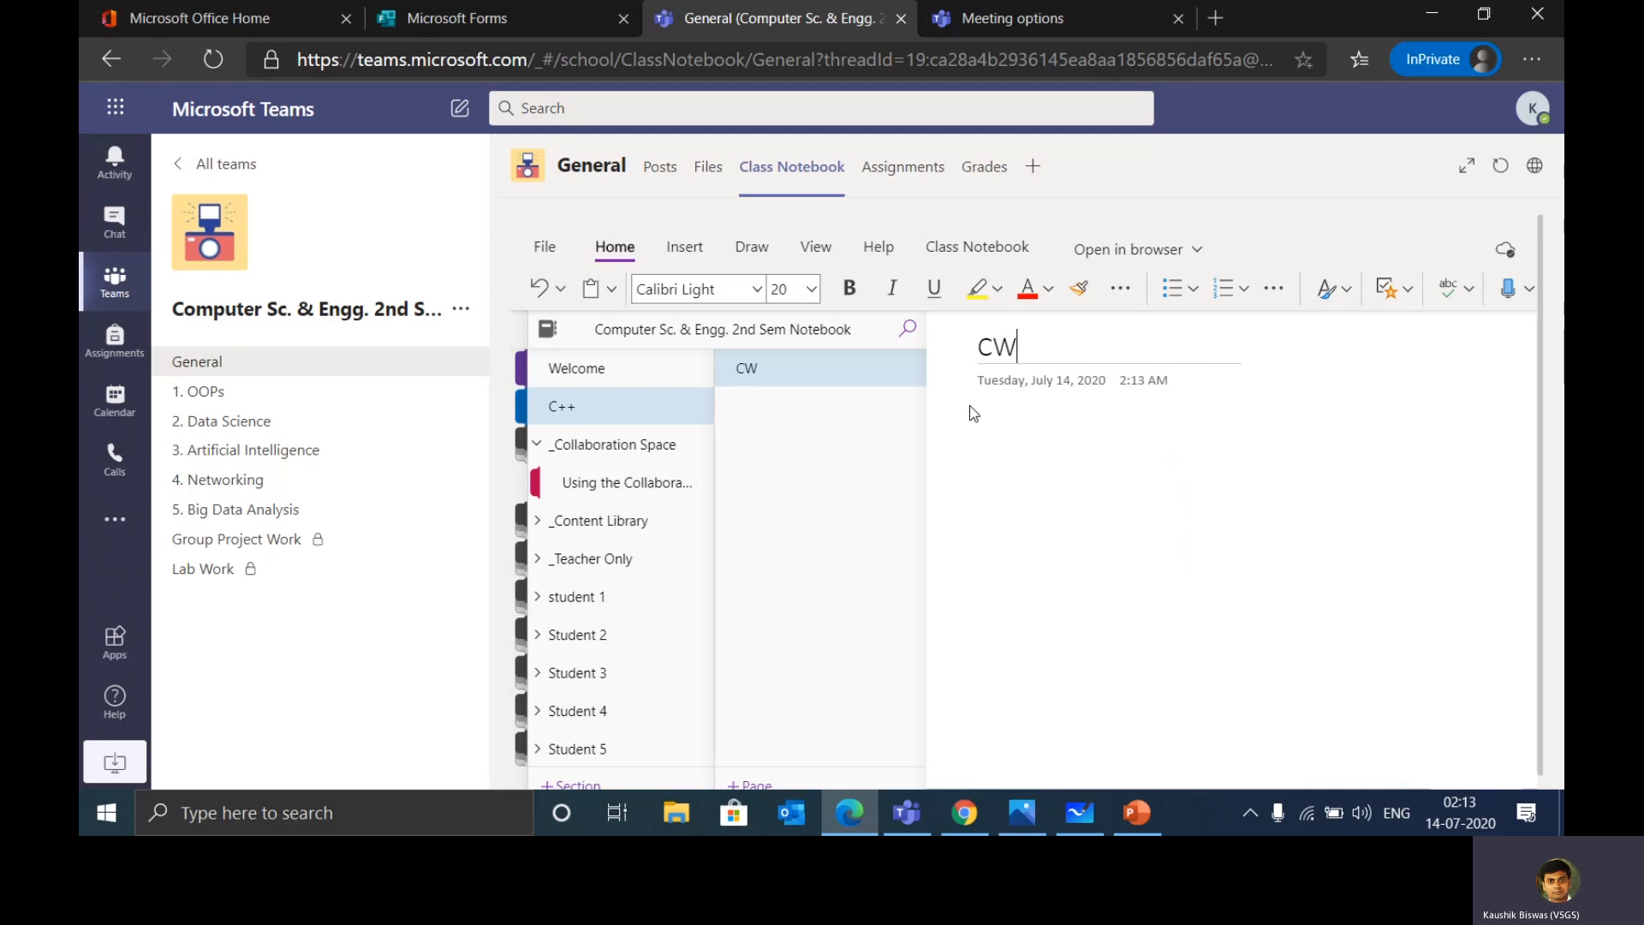
click(766, 255)
click(667, 289)
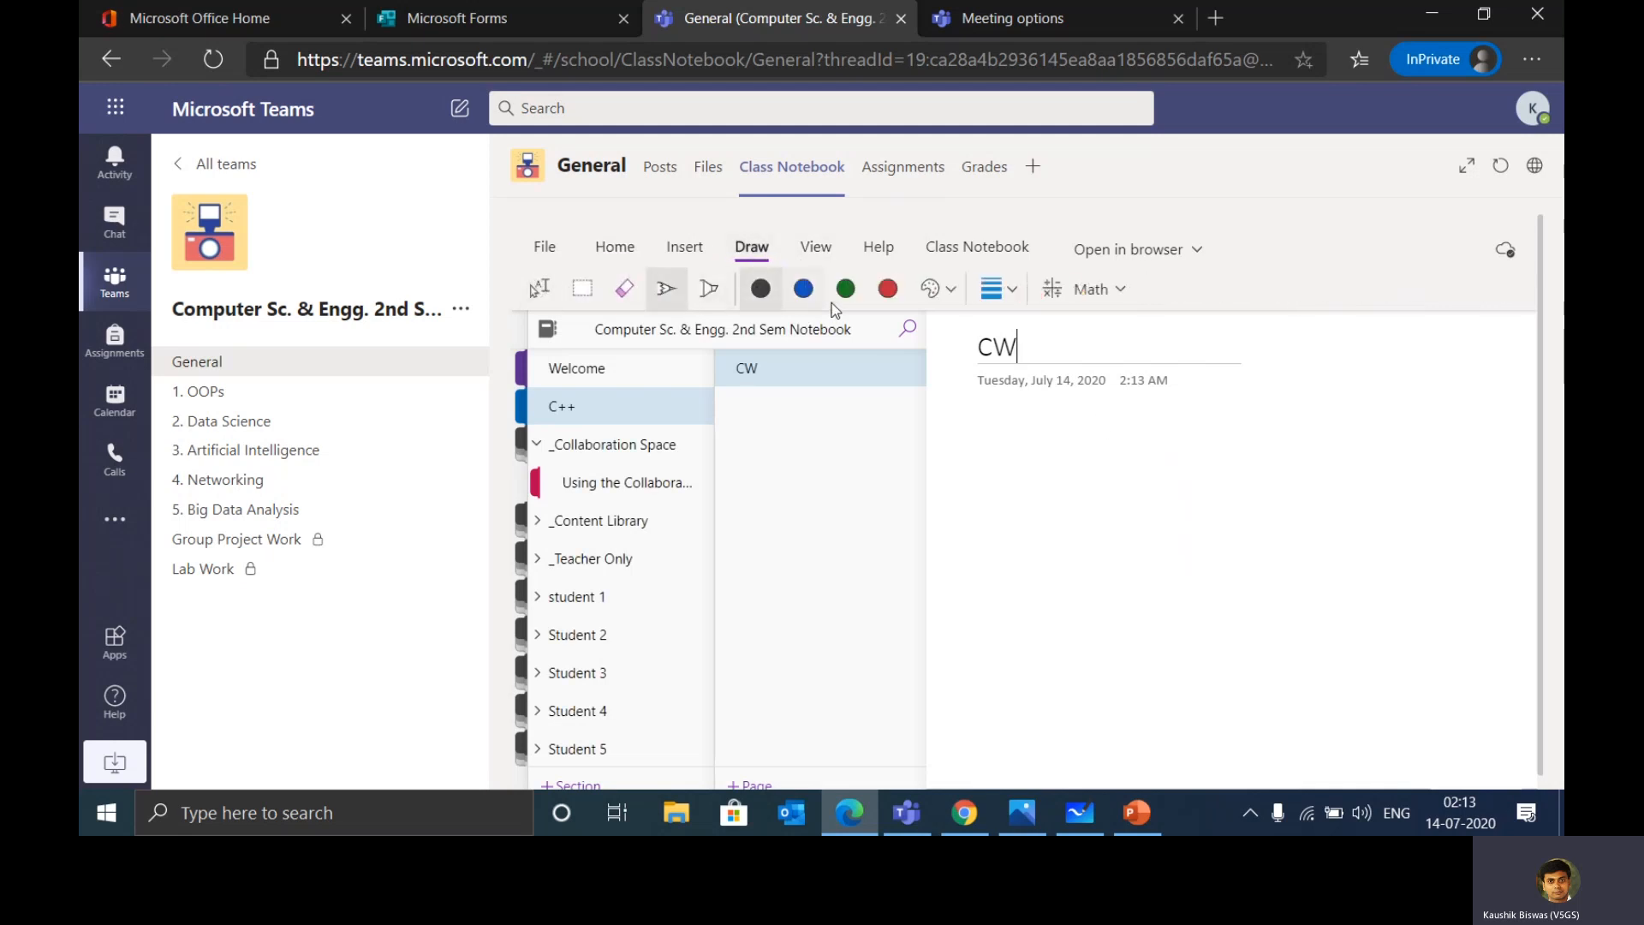
click(796, 293)
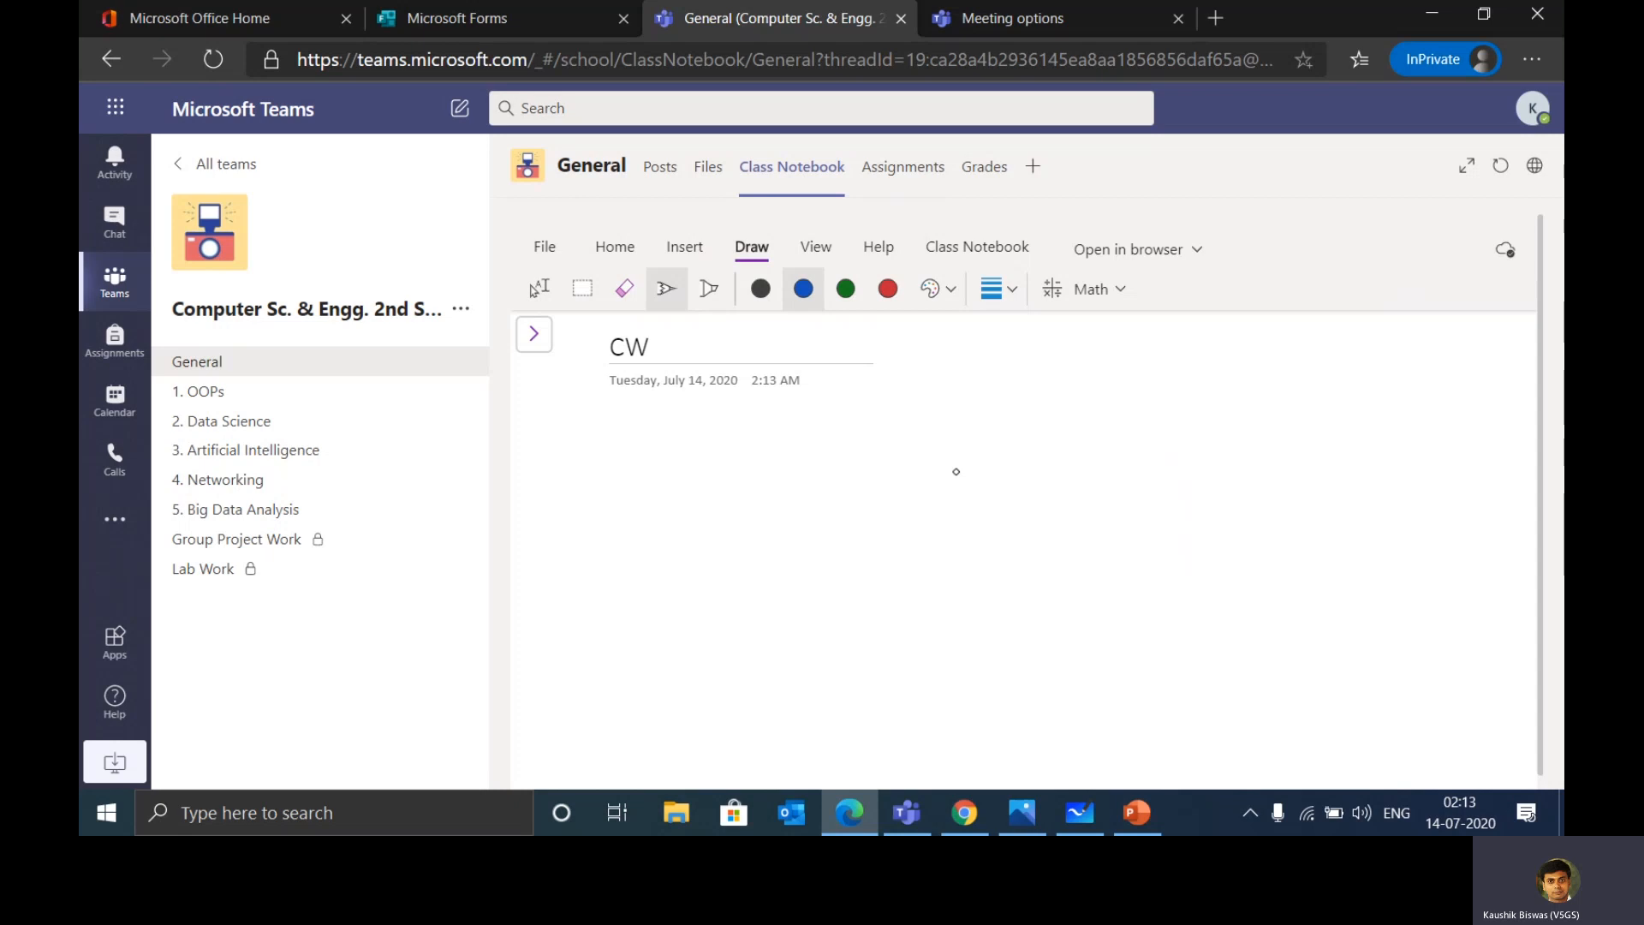
mouse_move(853, 462)
mouse_down()
mouse_move(870, 517)
mouse_move(1129, 500)
mouse_up()
click(534, 334)
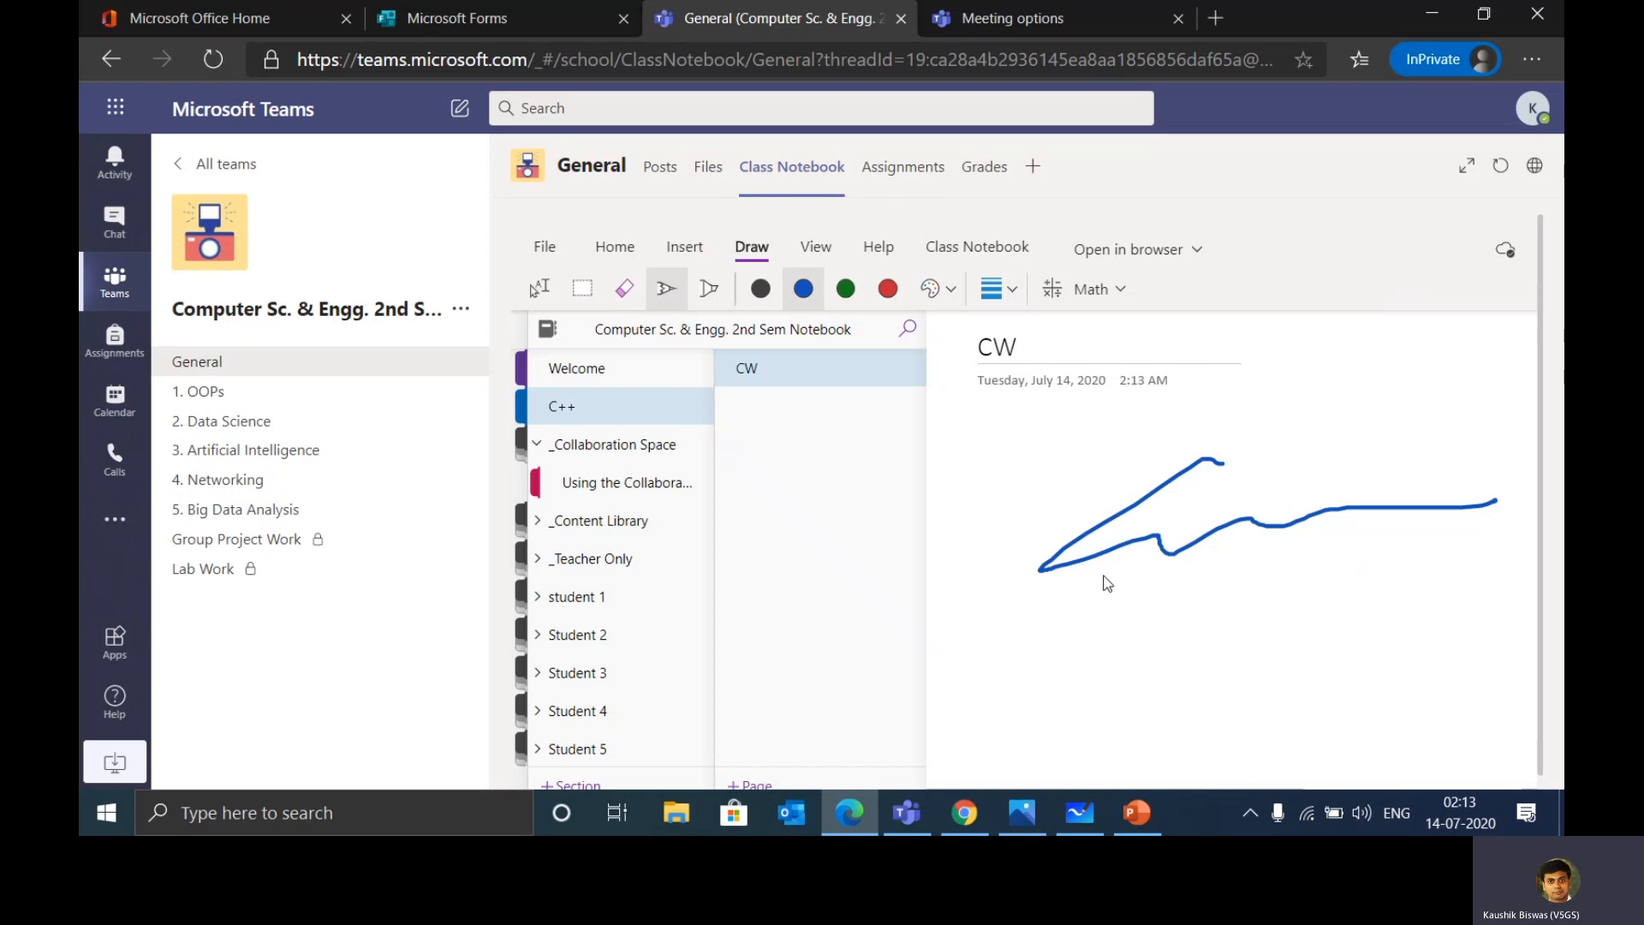
Switch from inking to text entry and add the text "Class work" beneath the CW page's title.
click(540, 288)
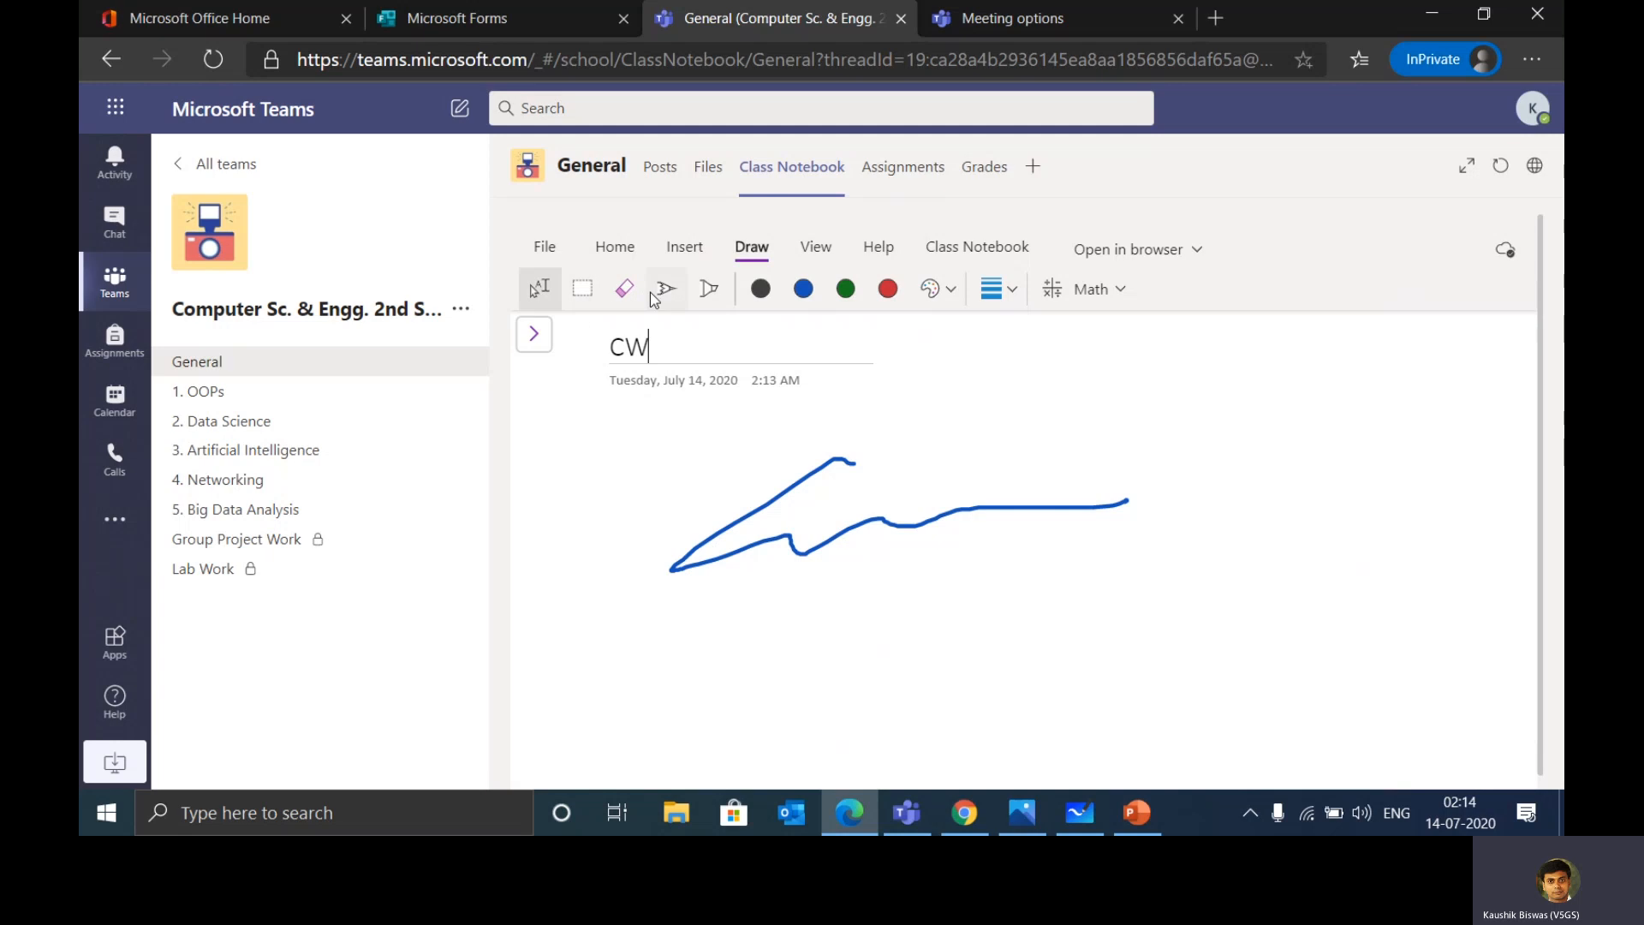
click(627, 254)
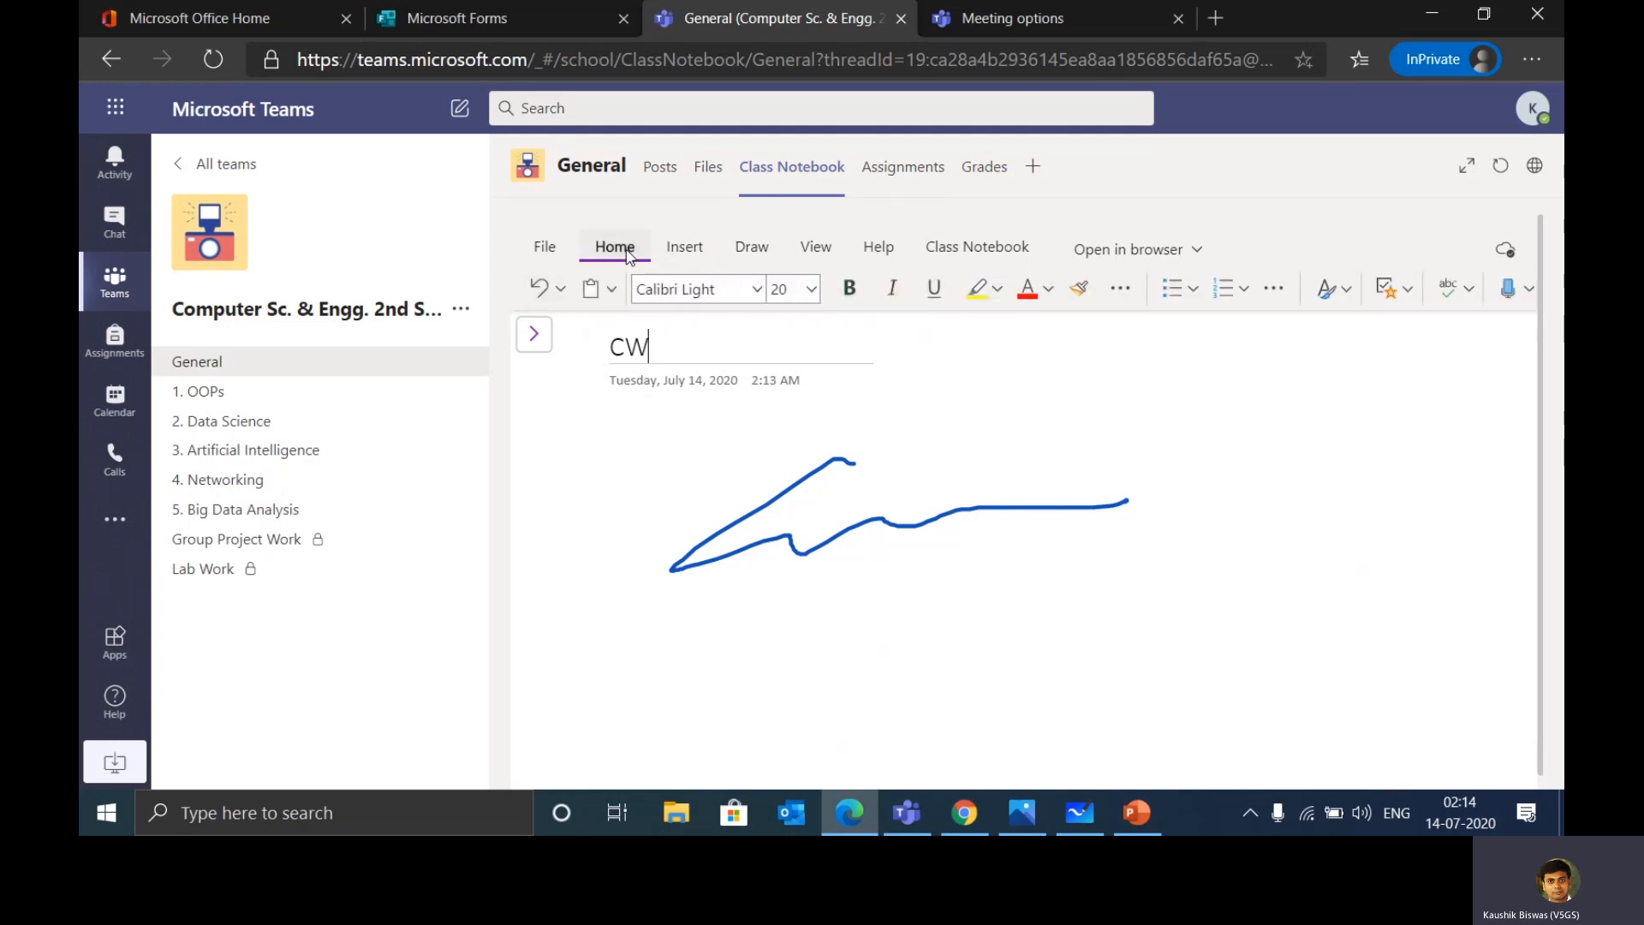
click(629, 440)
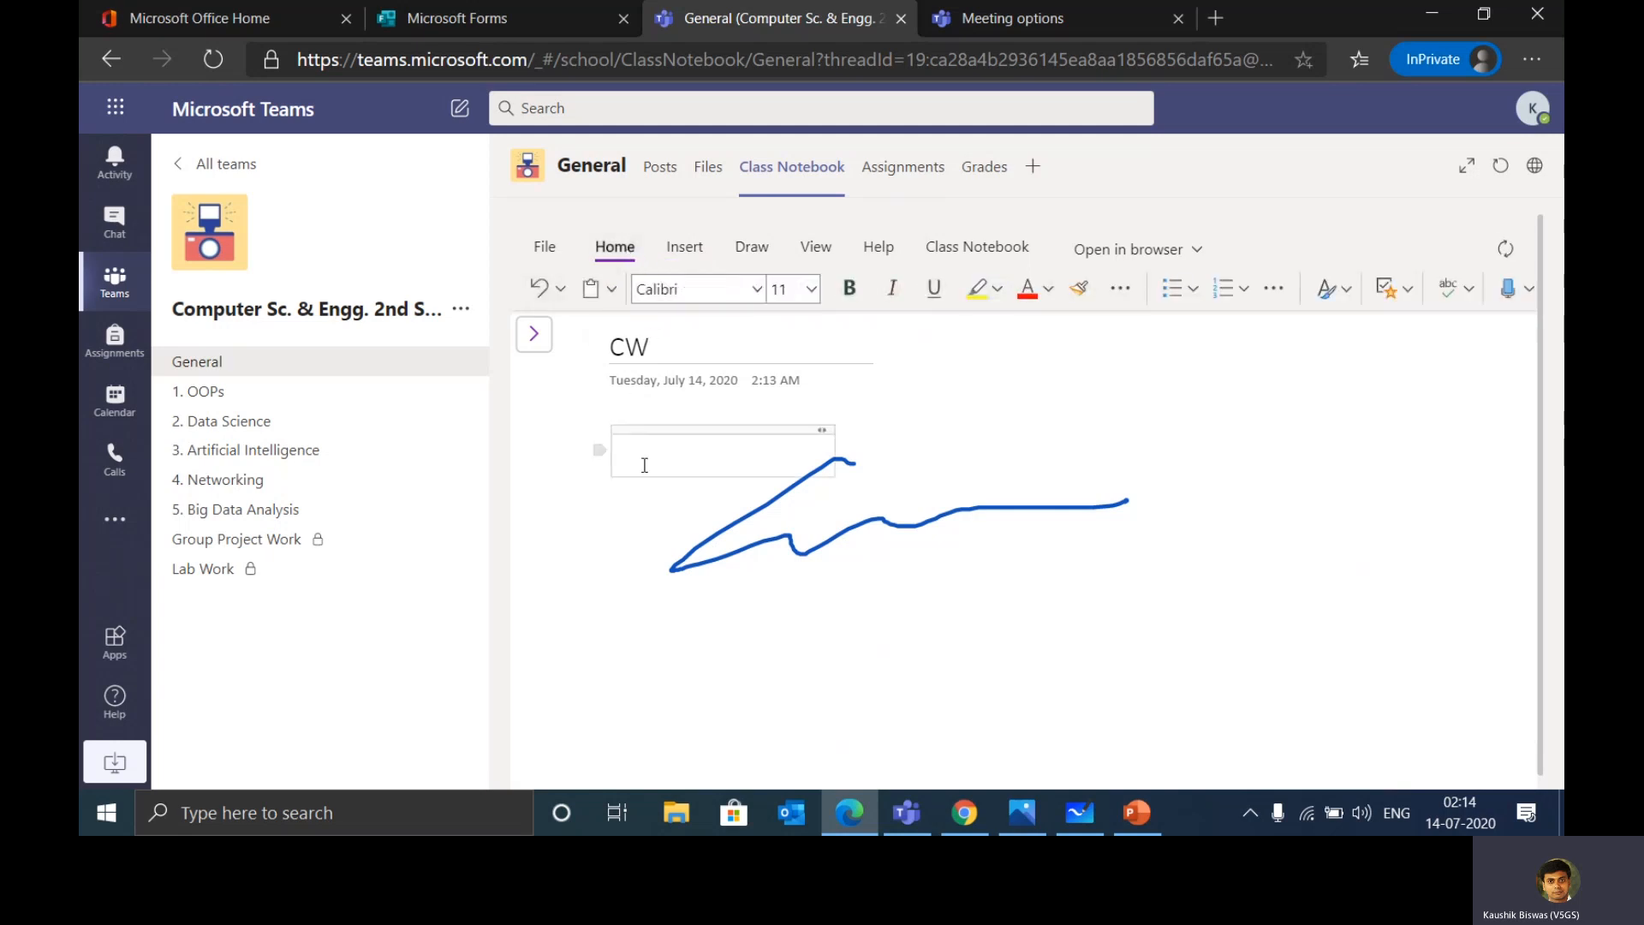
text(dlass work)
click(628, 450)
key(Delete)
text(C)
Look through the section groups for the Content Library, Teacher Only and student 1, and select student 1's Class Notes.
click(534, 334)
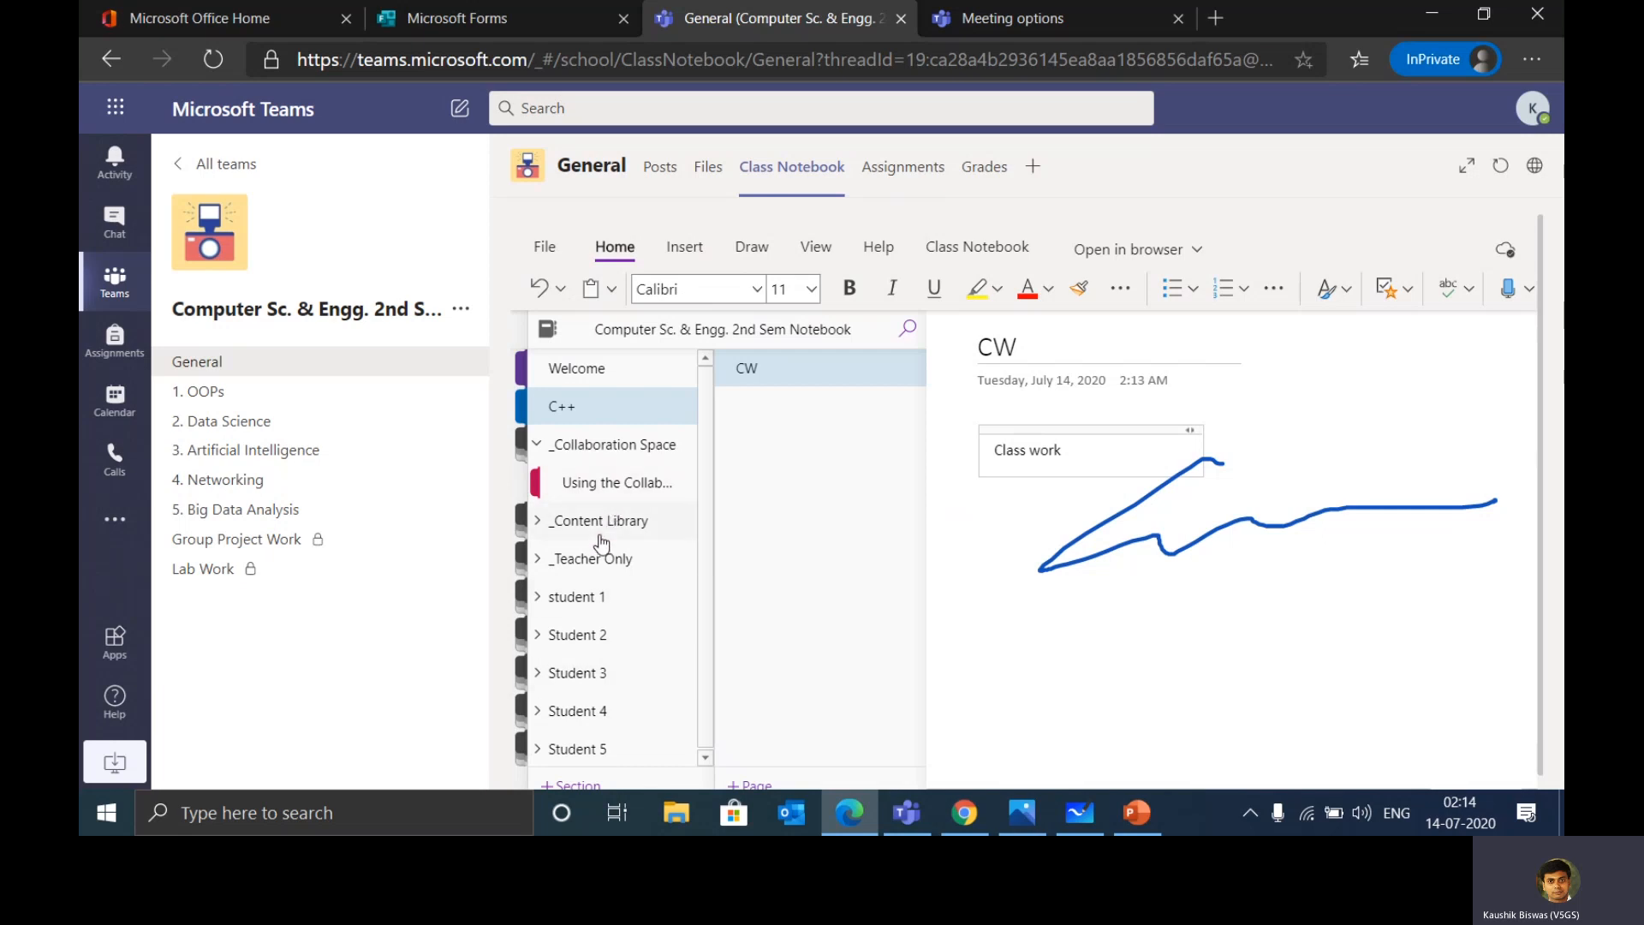
click(561, 531)
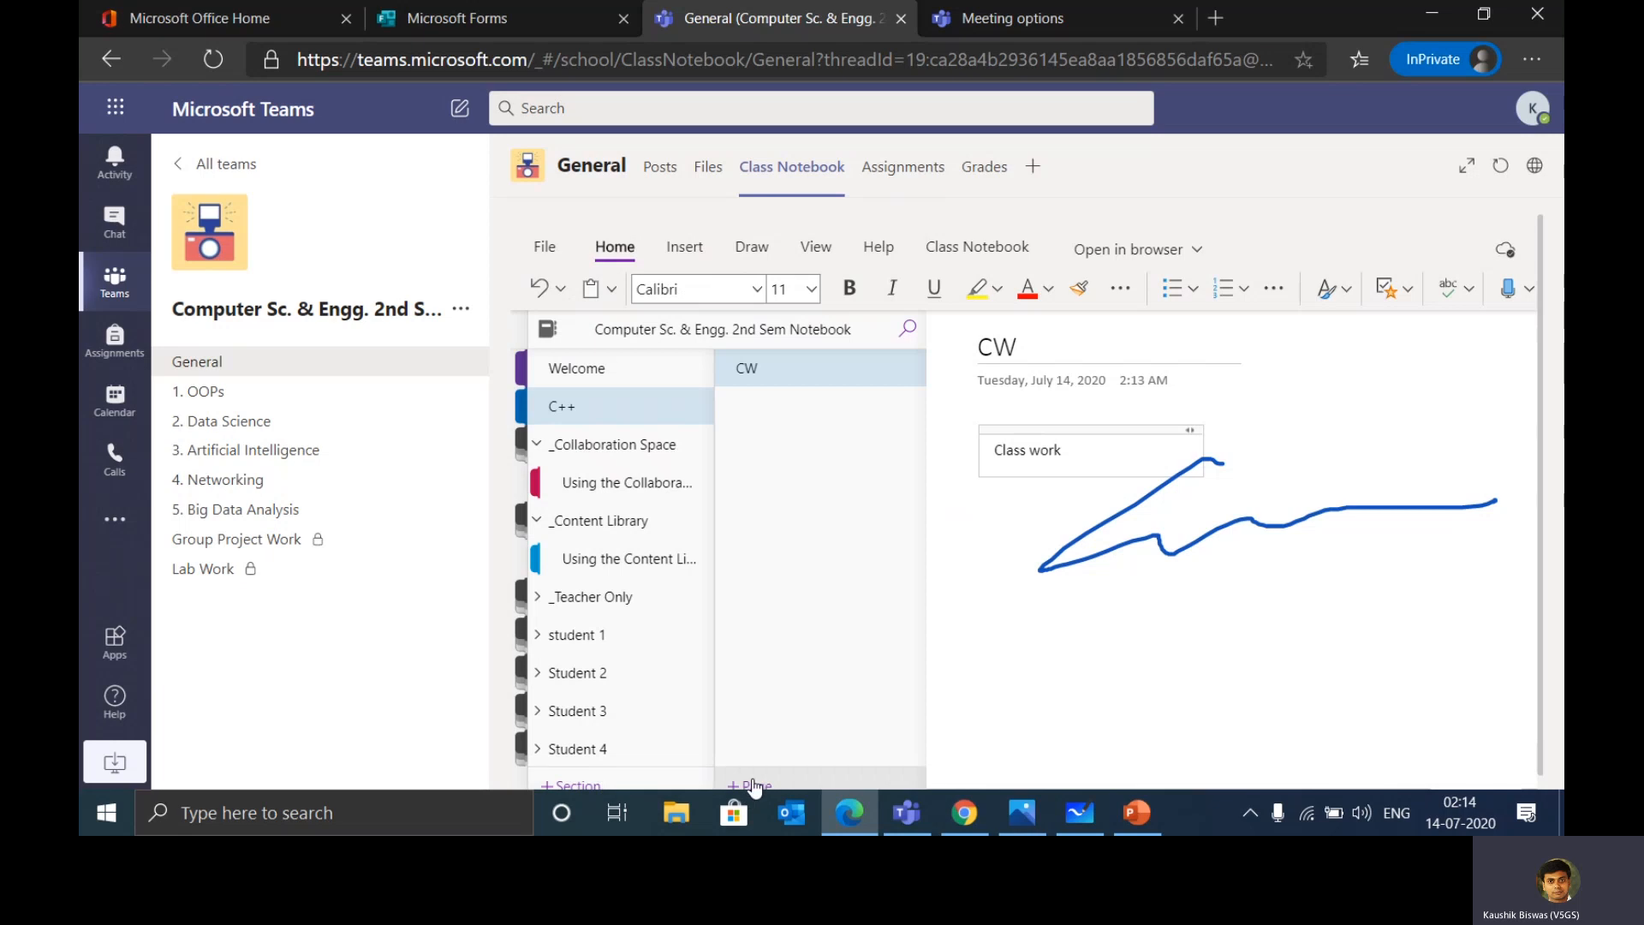
click(539, 598)
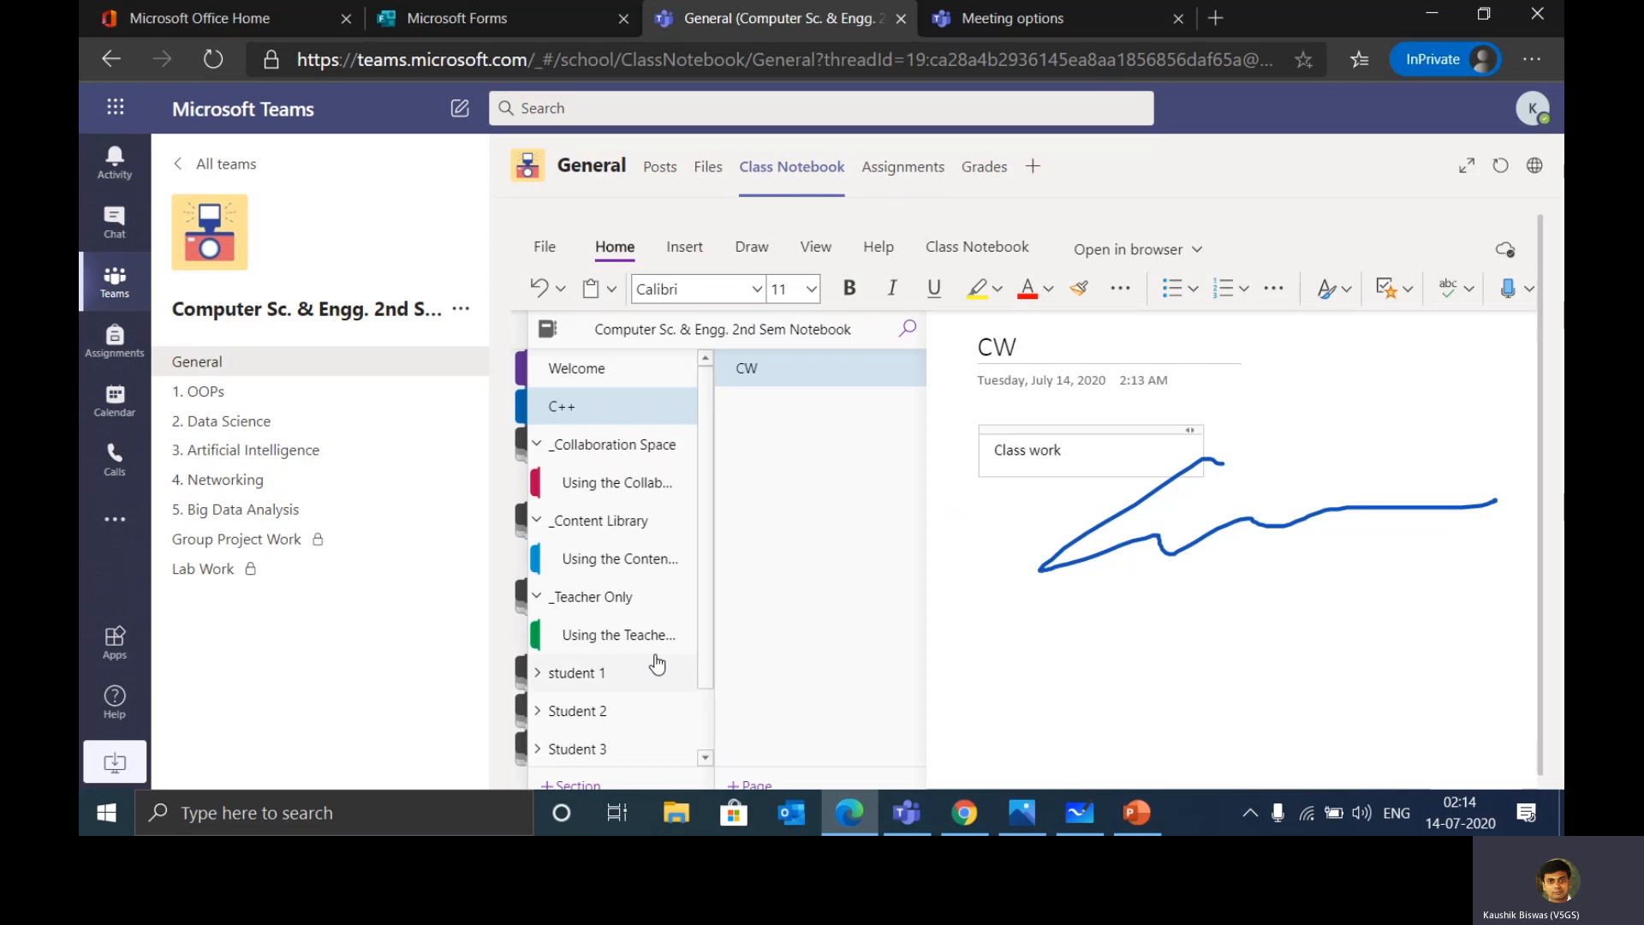
scroll(655, 664, down, 2)
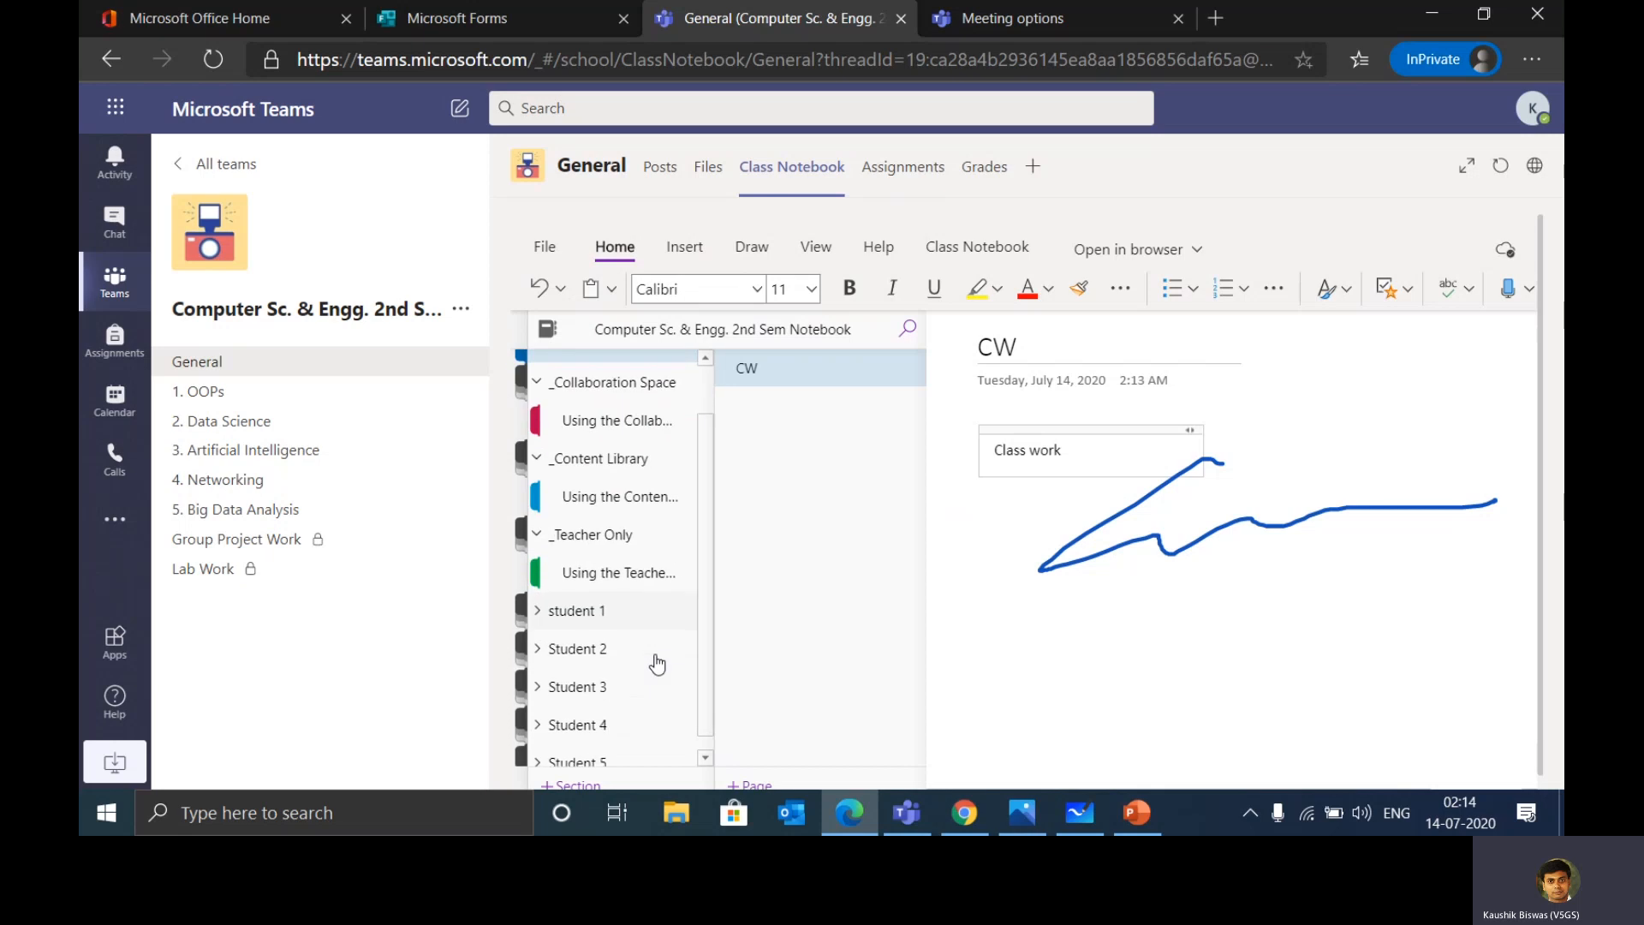
click(537, 595)
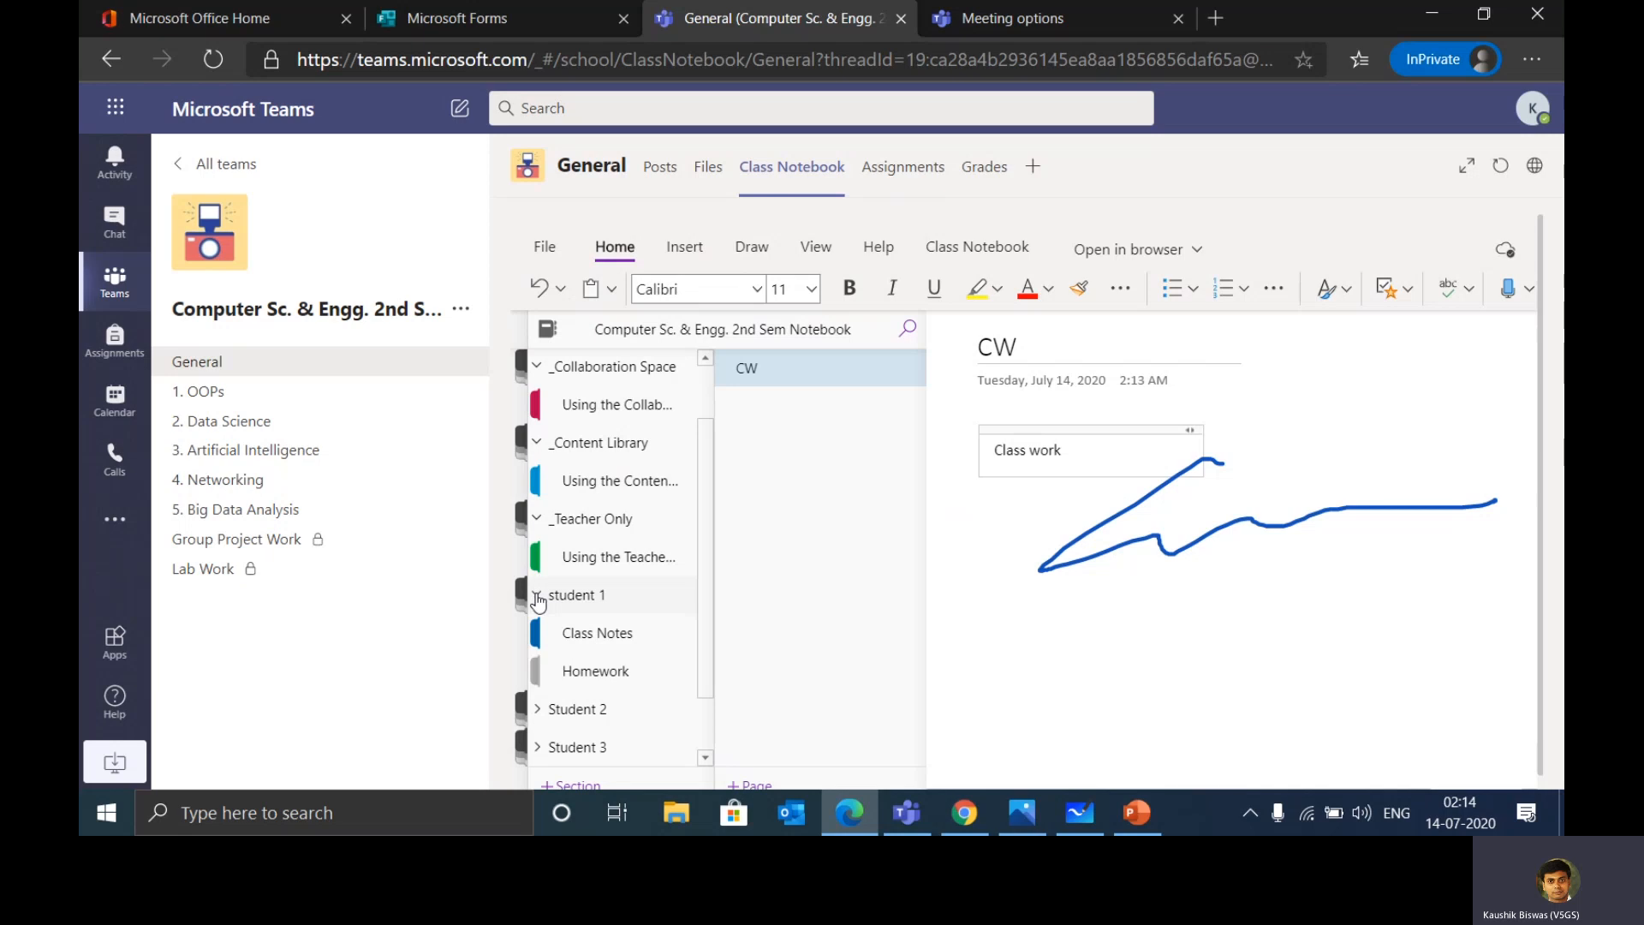
click(615, 643)
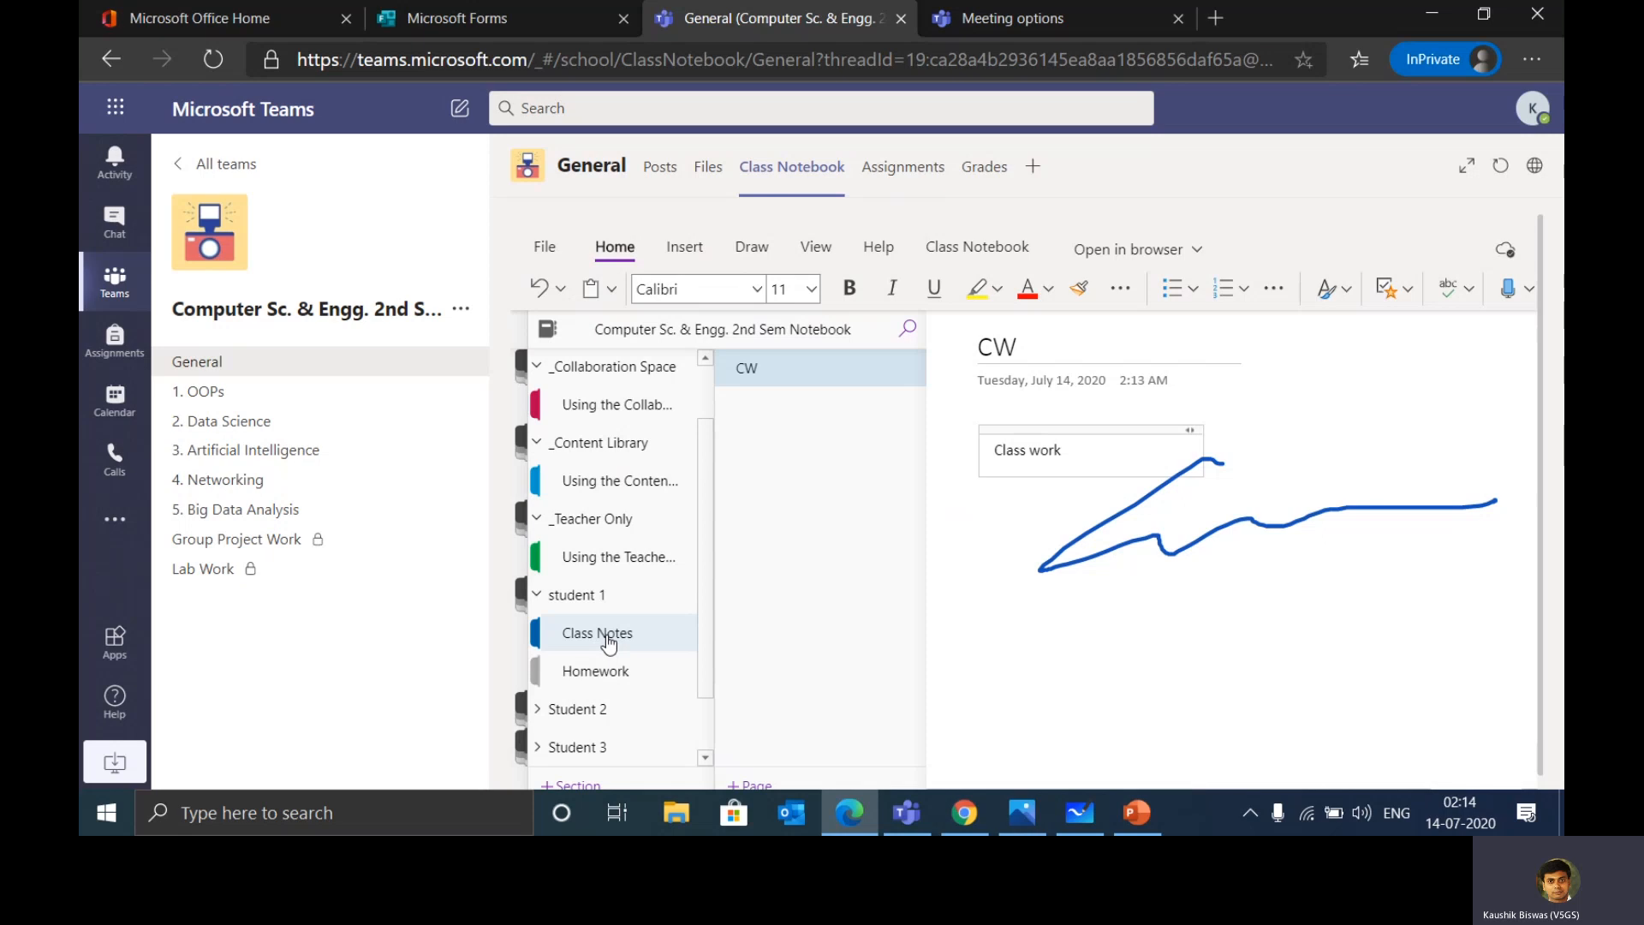
Open student 1's Homework section and title its untitled page "HW 15.07.2020".
click(610, 676)
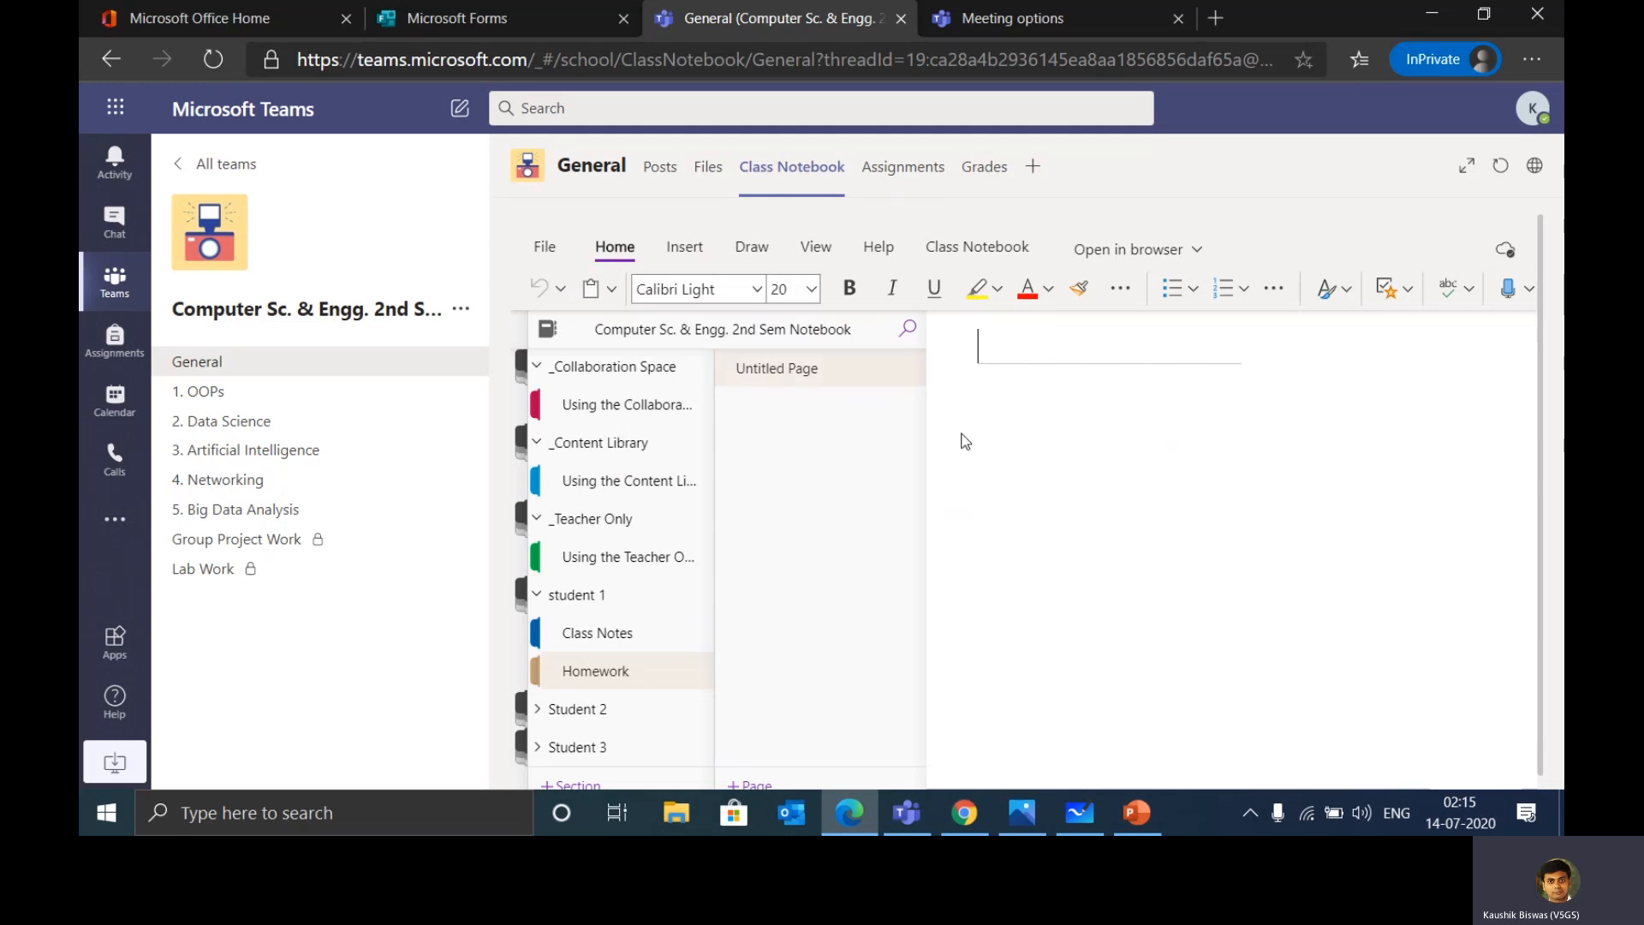
text(HW)
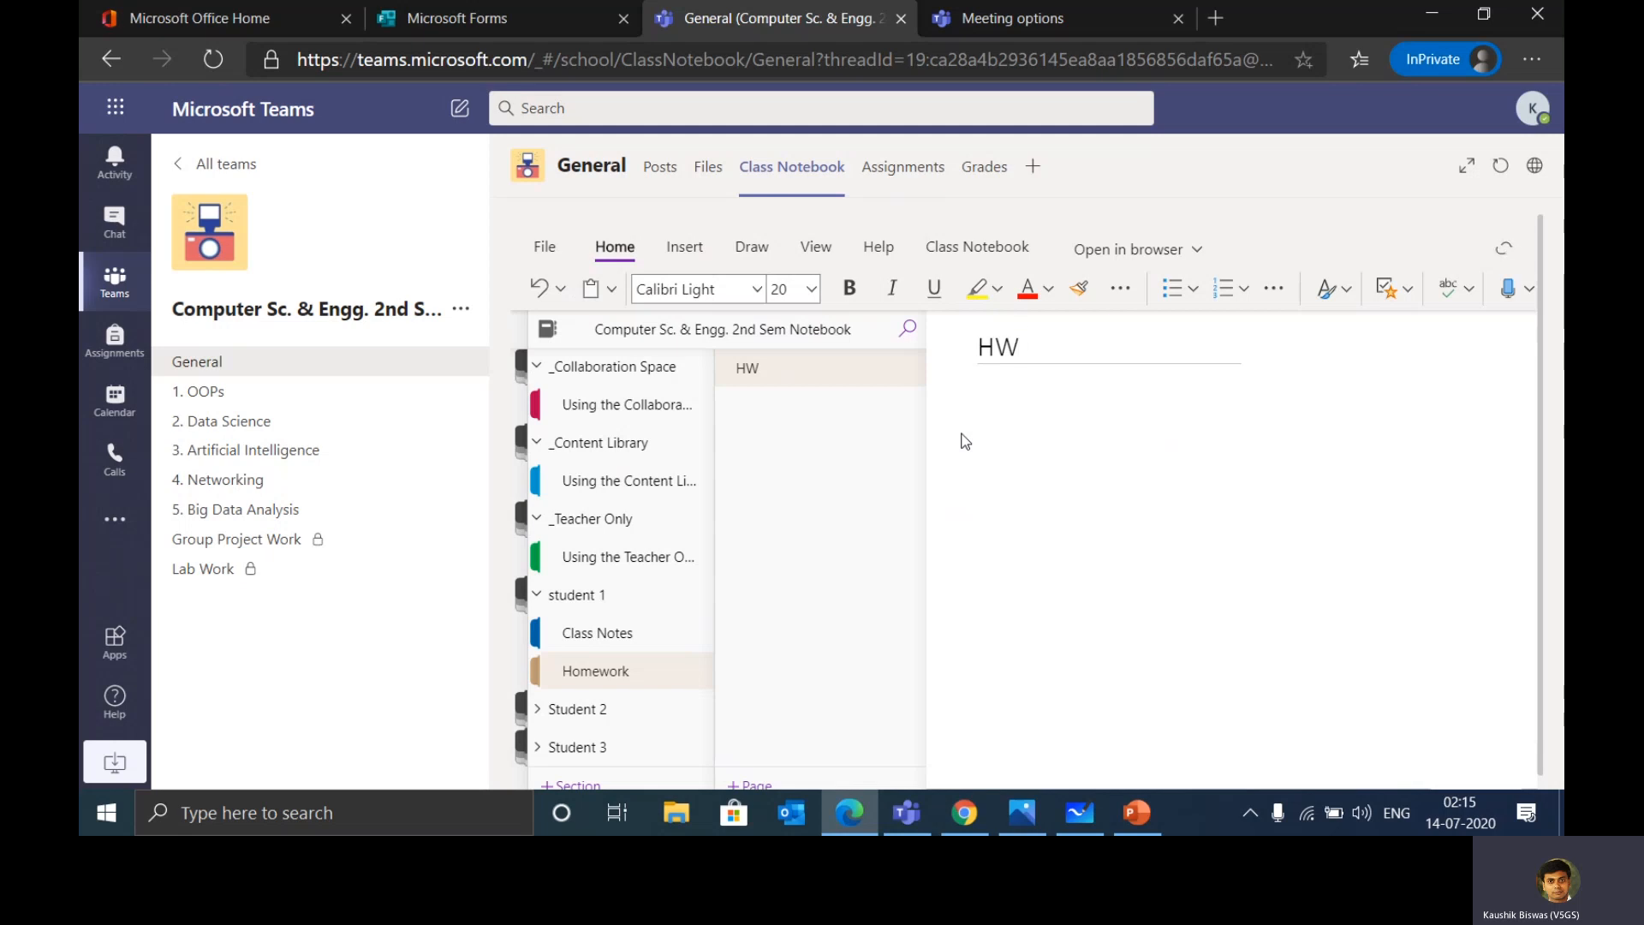
text( 15.07.2020)
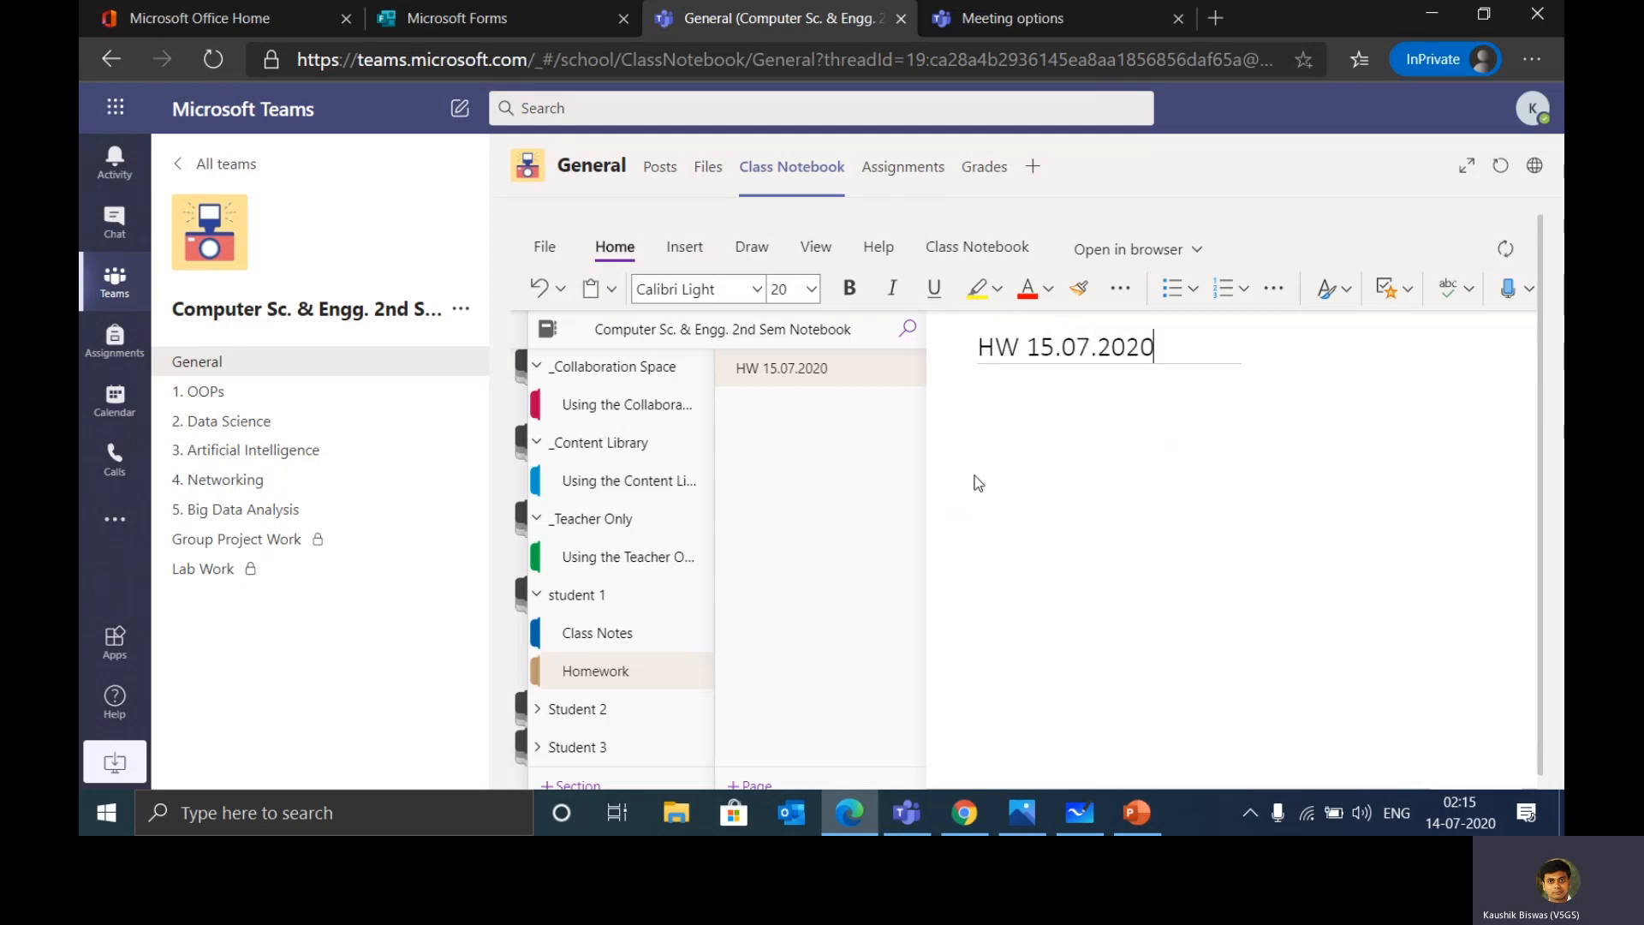
Add the numbered questions "What is OOPs?" and "Explain OOPs Classes." to the body of the HW 15.07.2020 page.
click(636, 456)
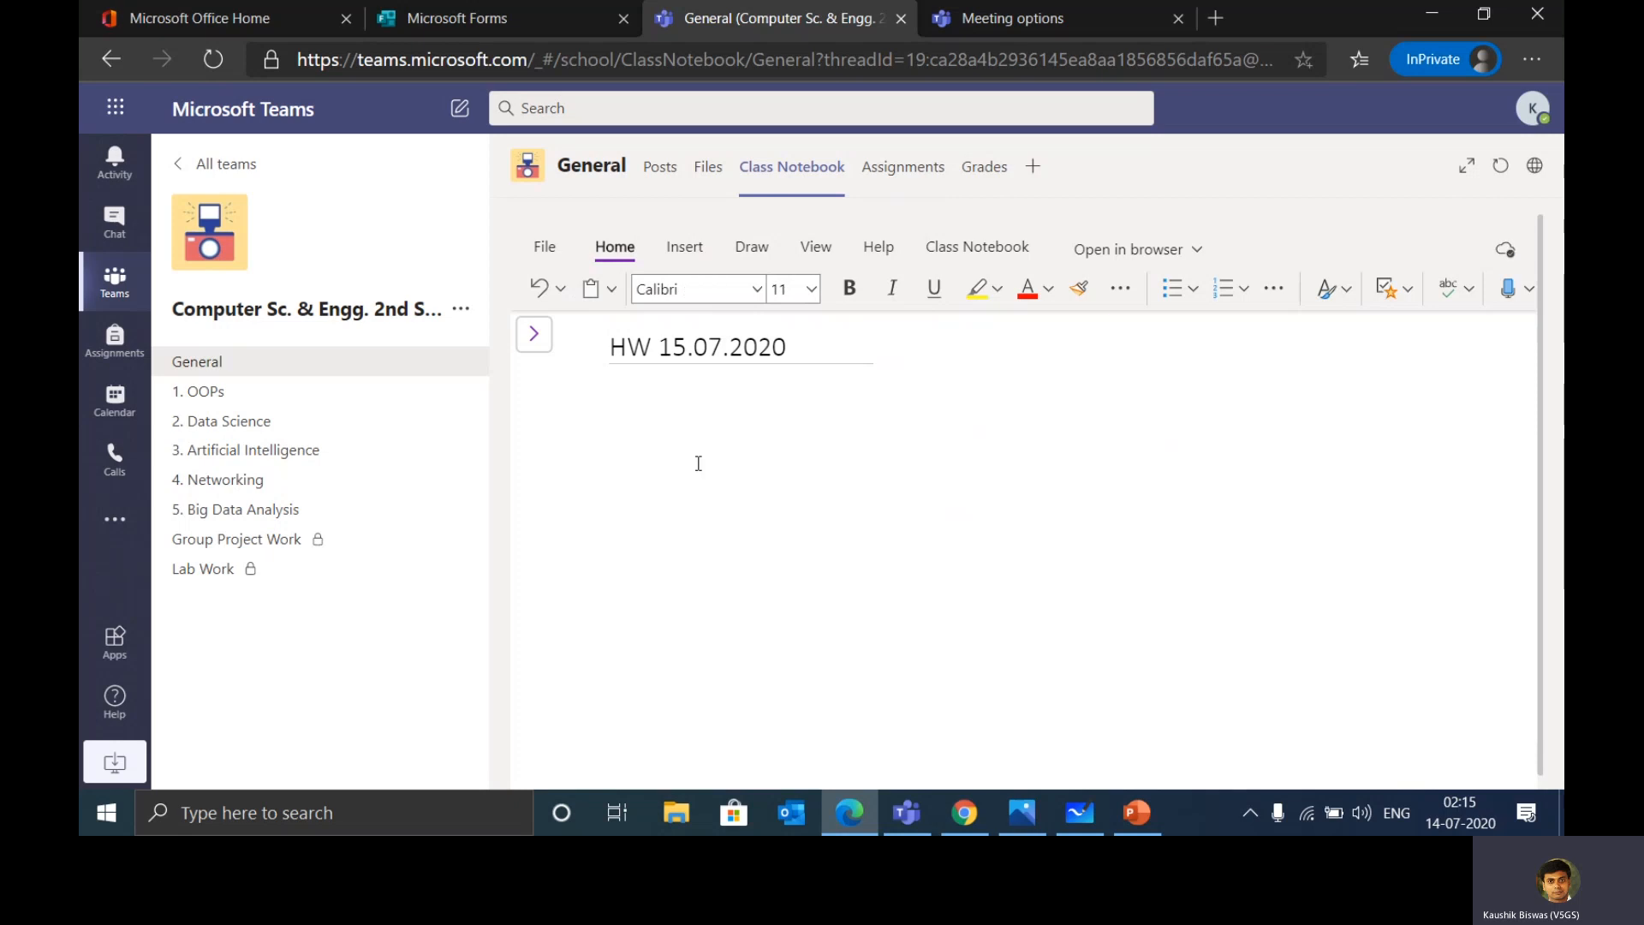
text(1. What)
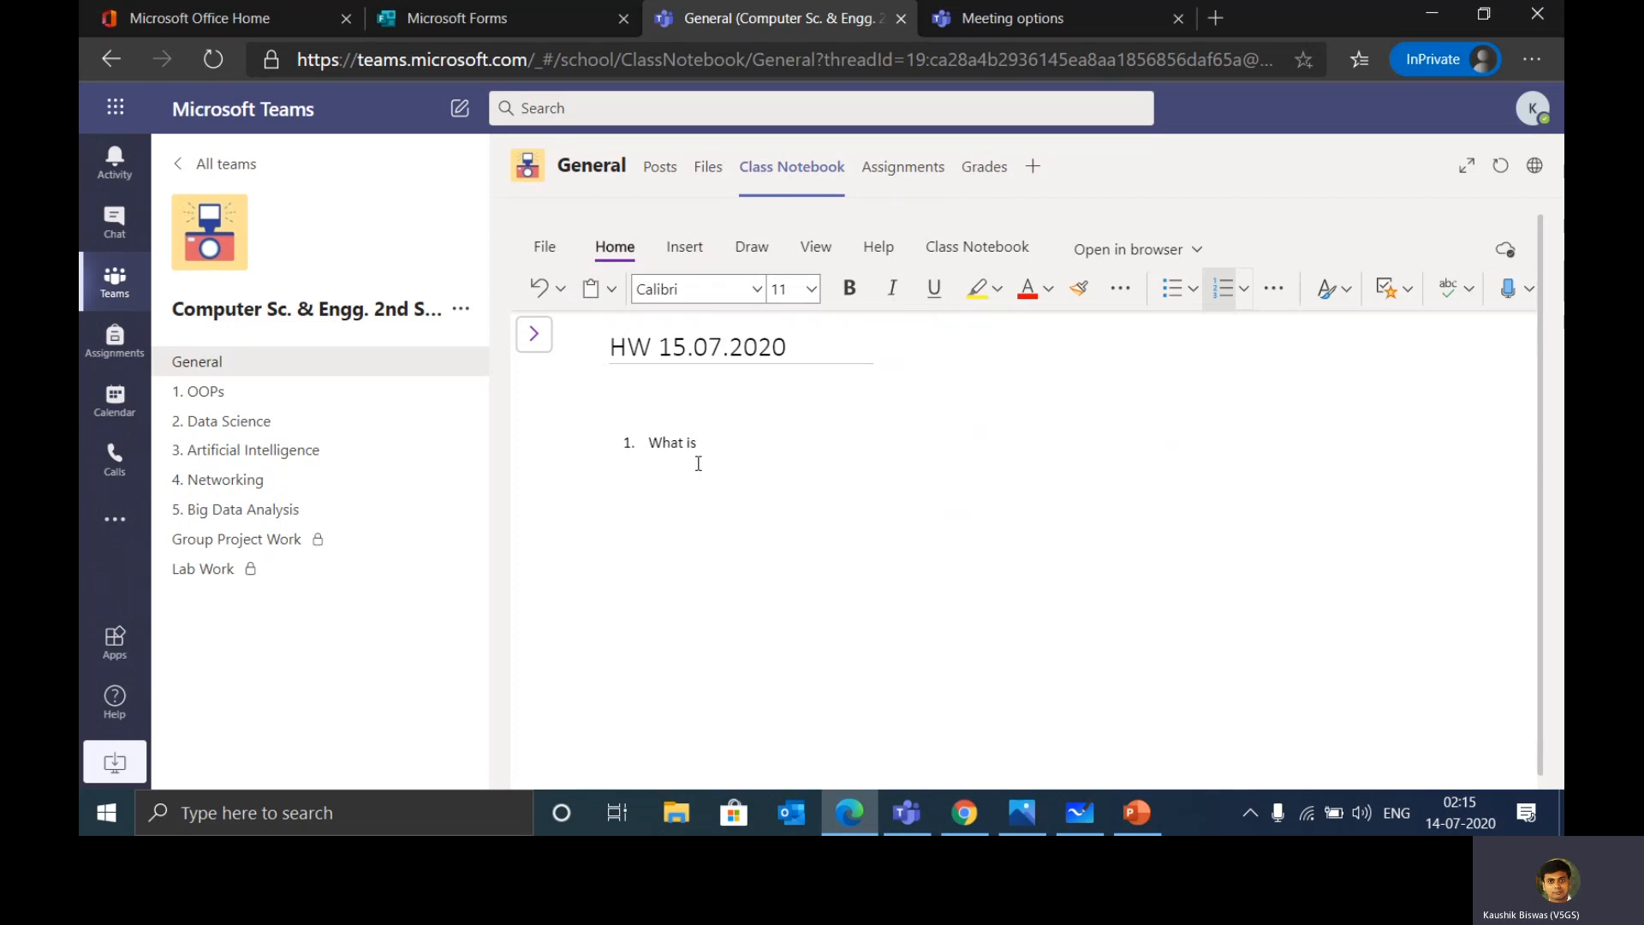
text(is OOPs?)
key(Return)
text(Explain)
text(OOPs Classes)
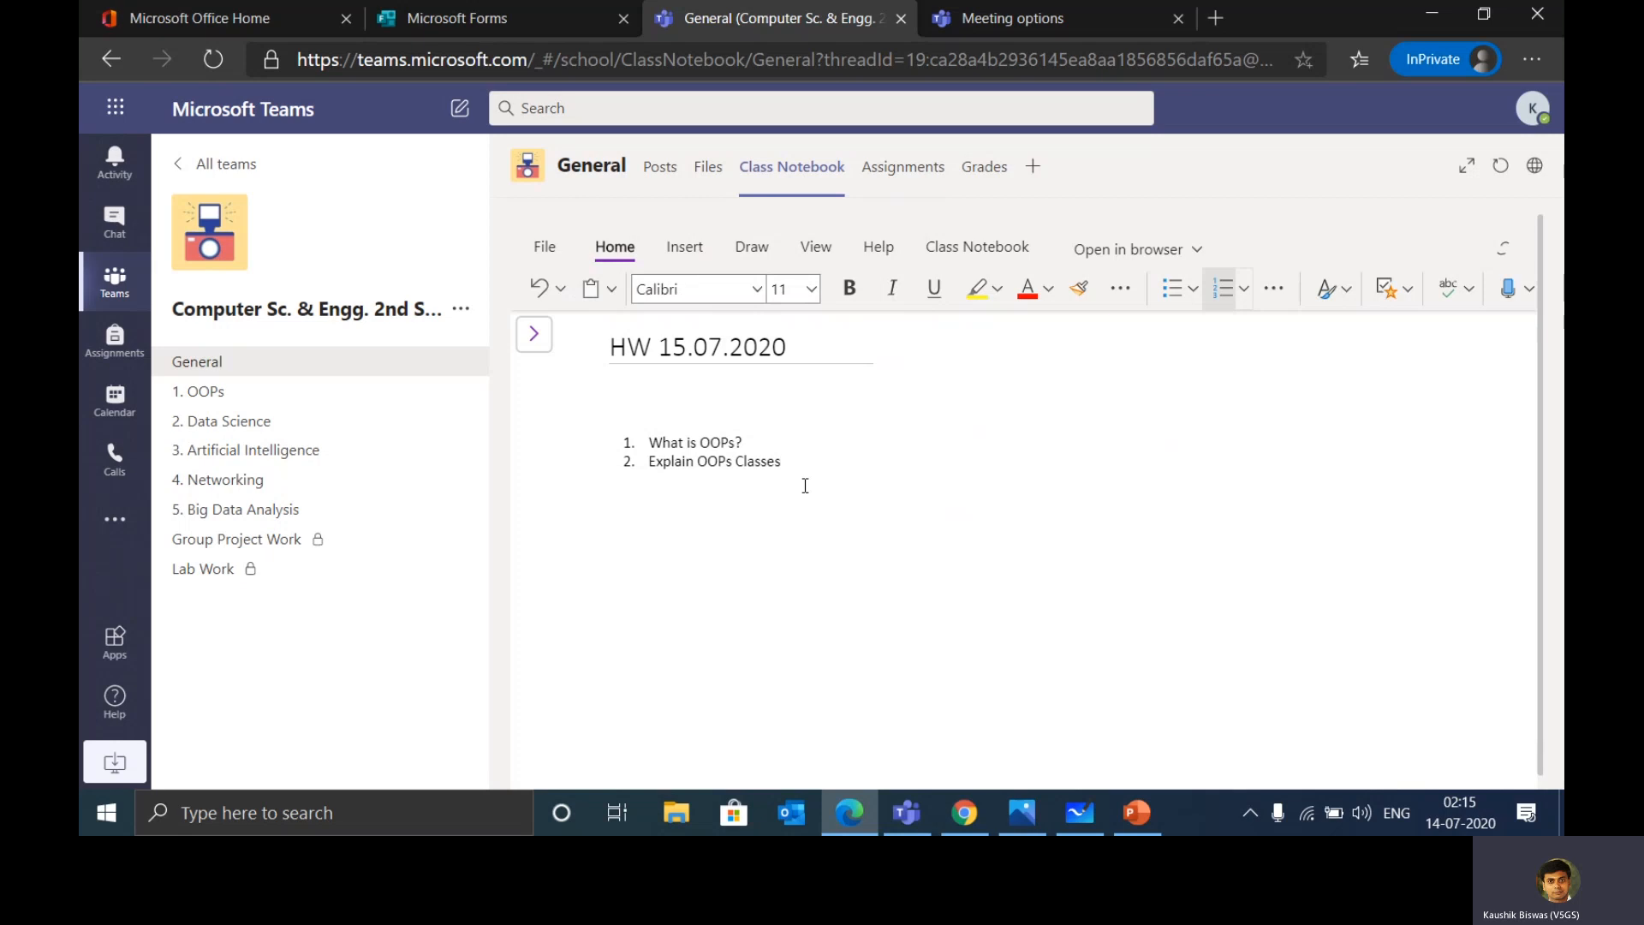
text(.)
Distribute the HW 15.07.2020 page to the Homework section of all students and close the distribution pane.
click(543, 336)
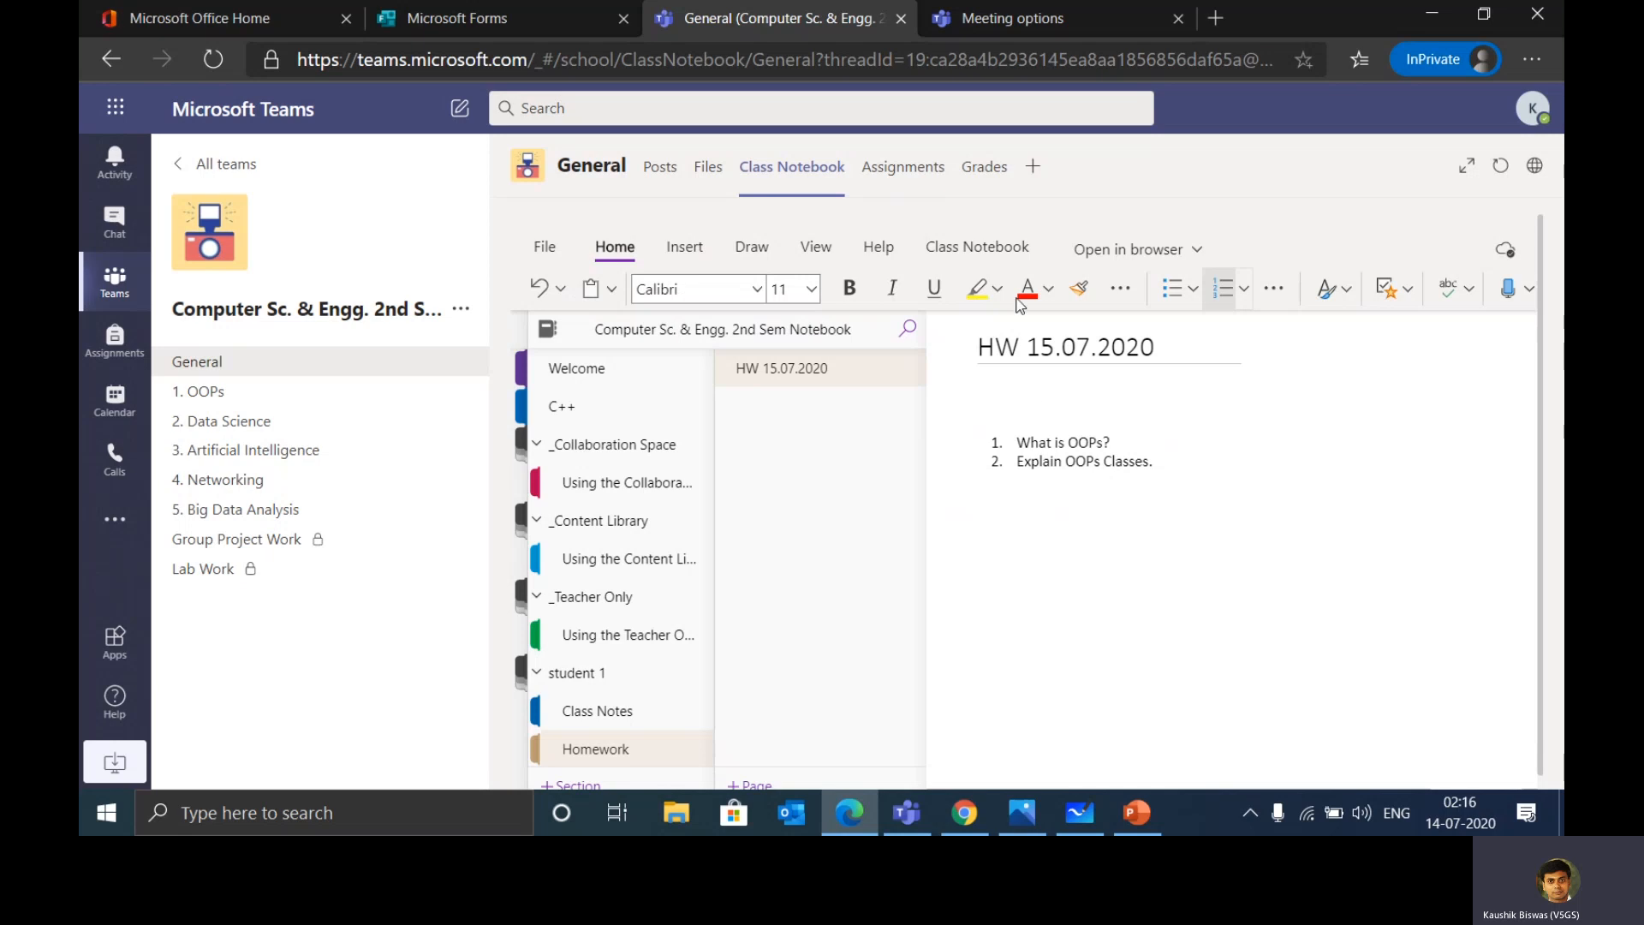
click(1007, 257)
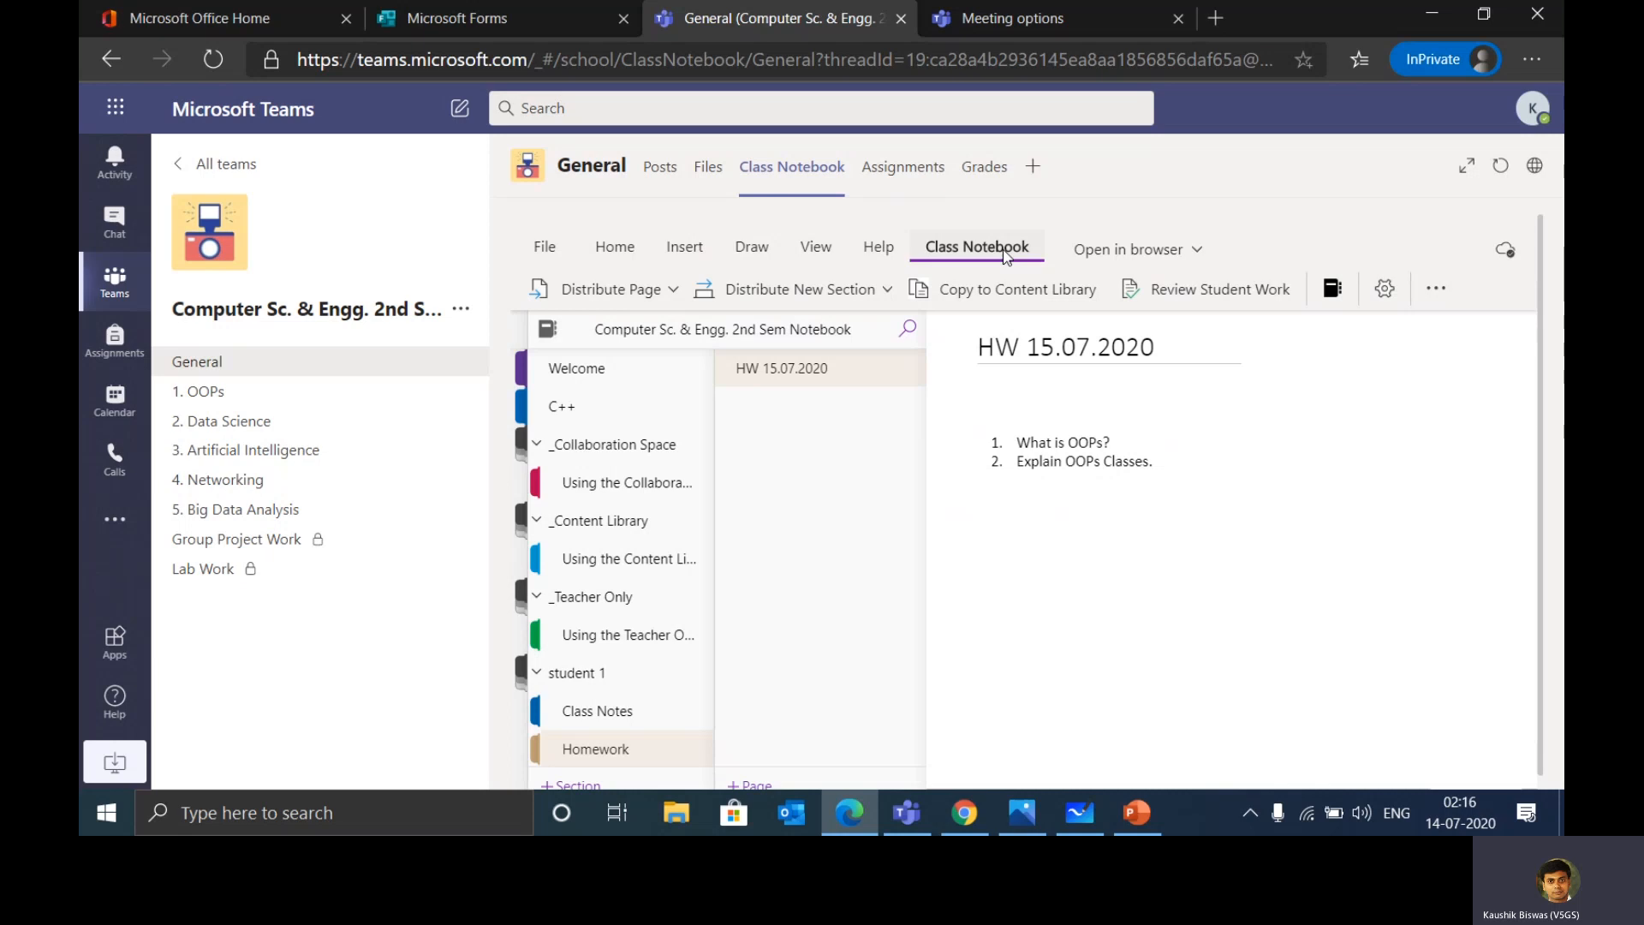
click(673, 292)
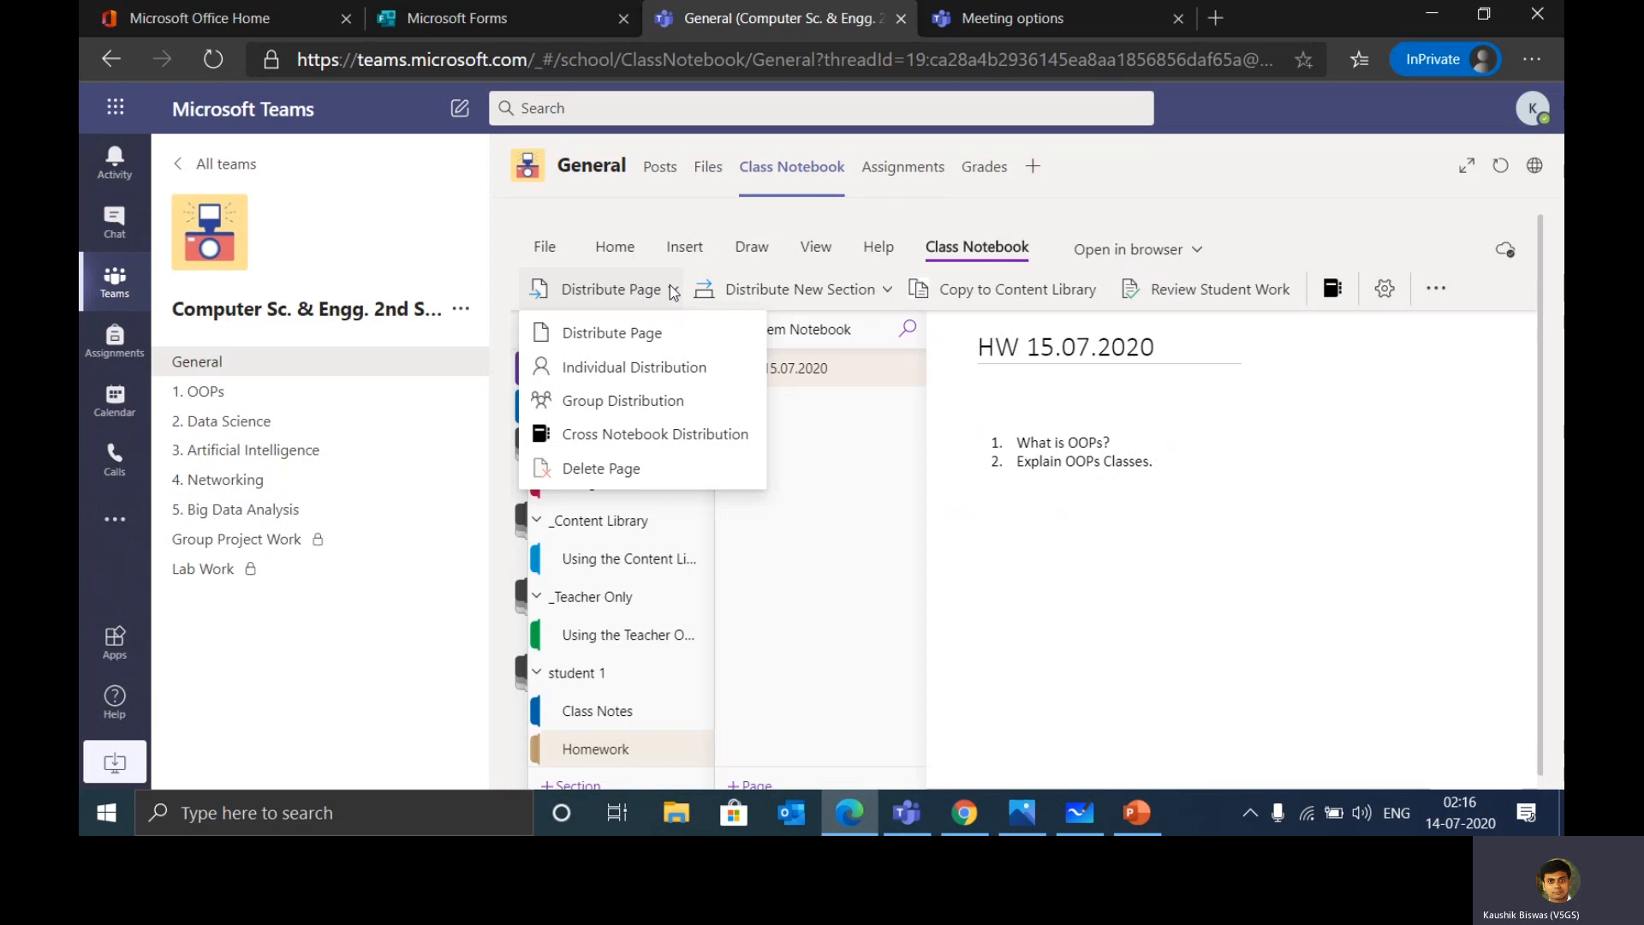
click(648, 343)
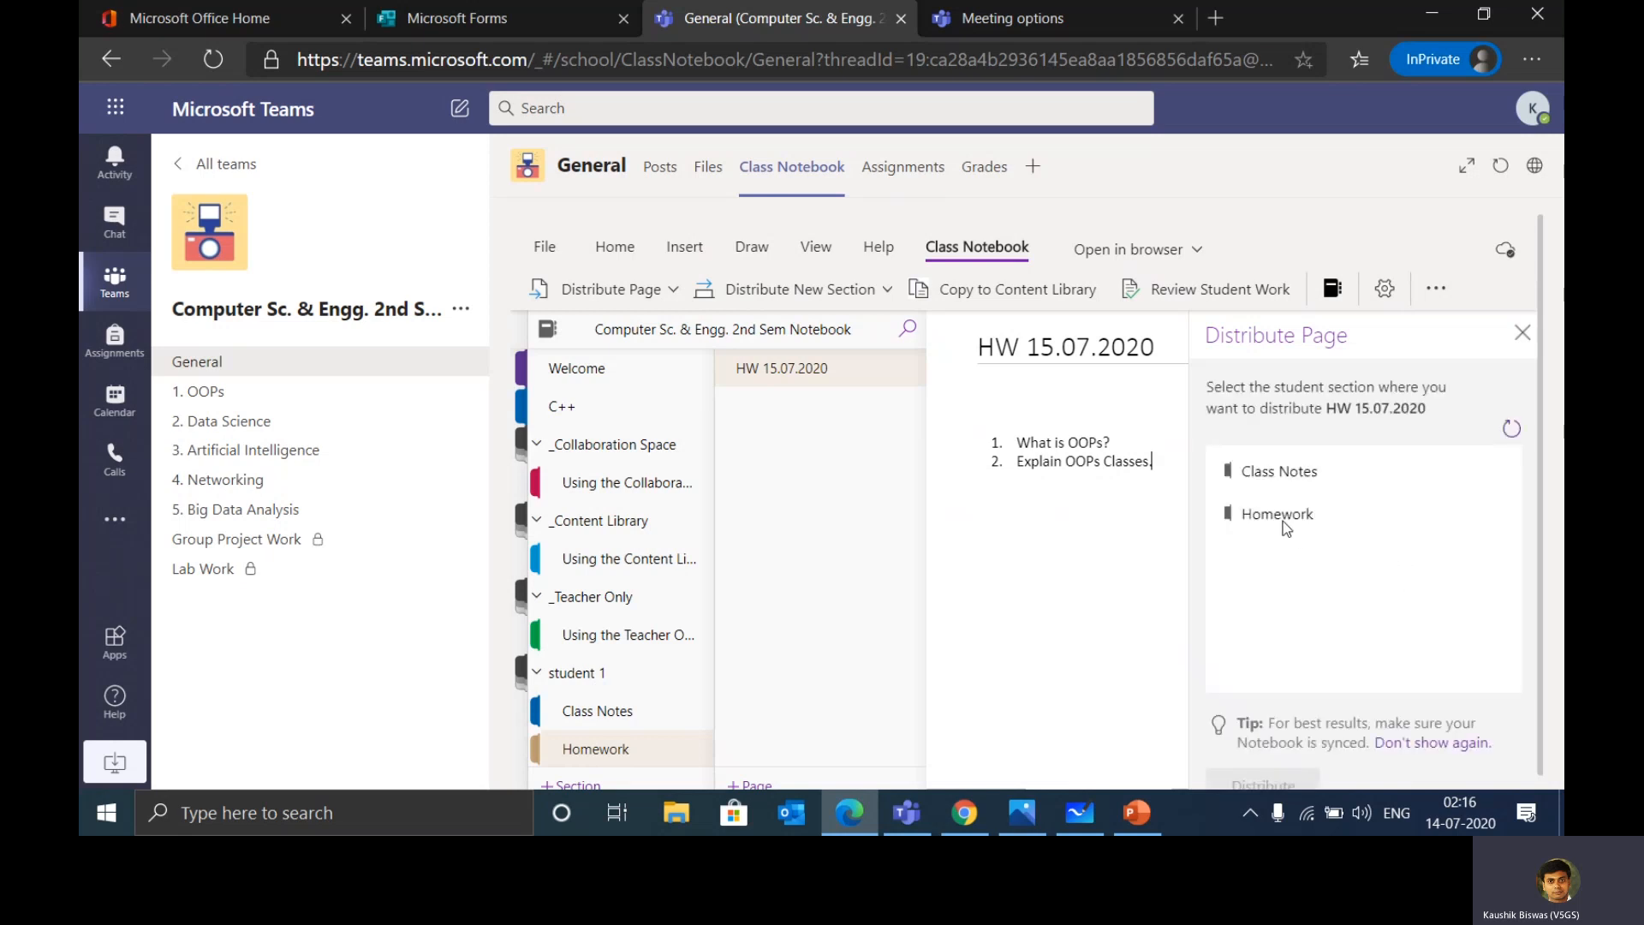
click(1231, 515)
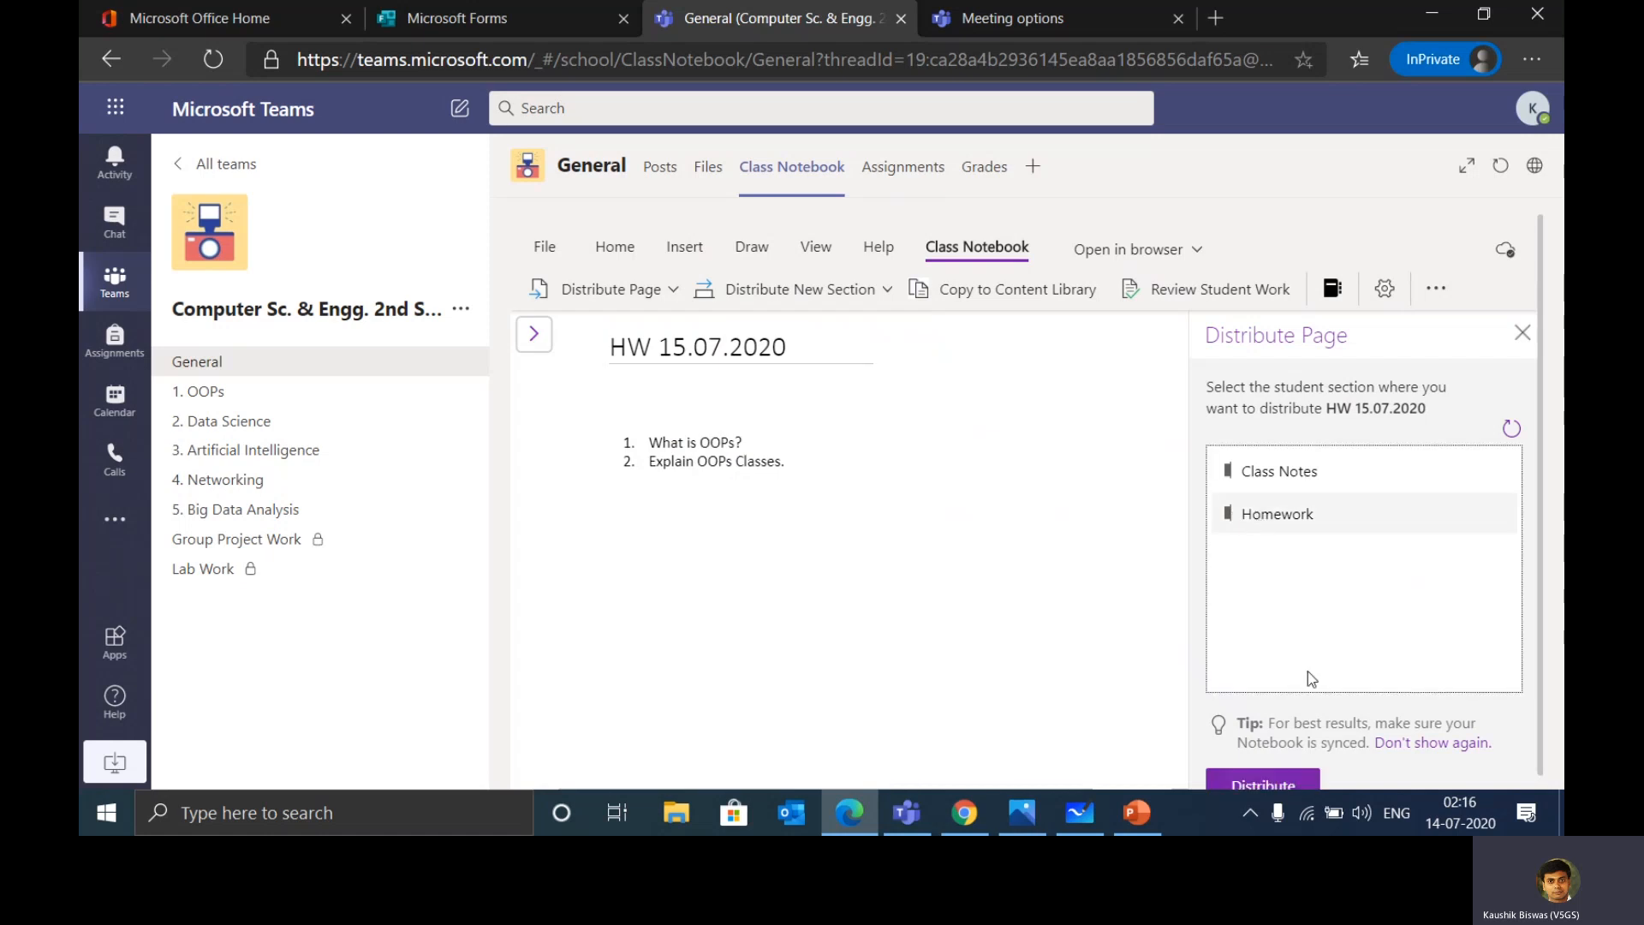
click(1279, 781)
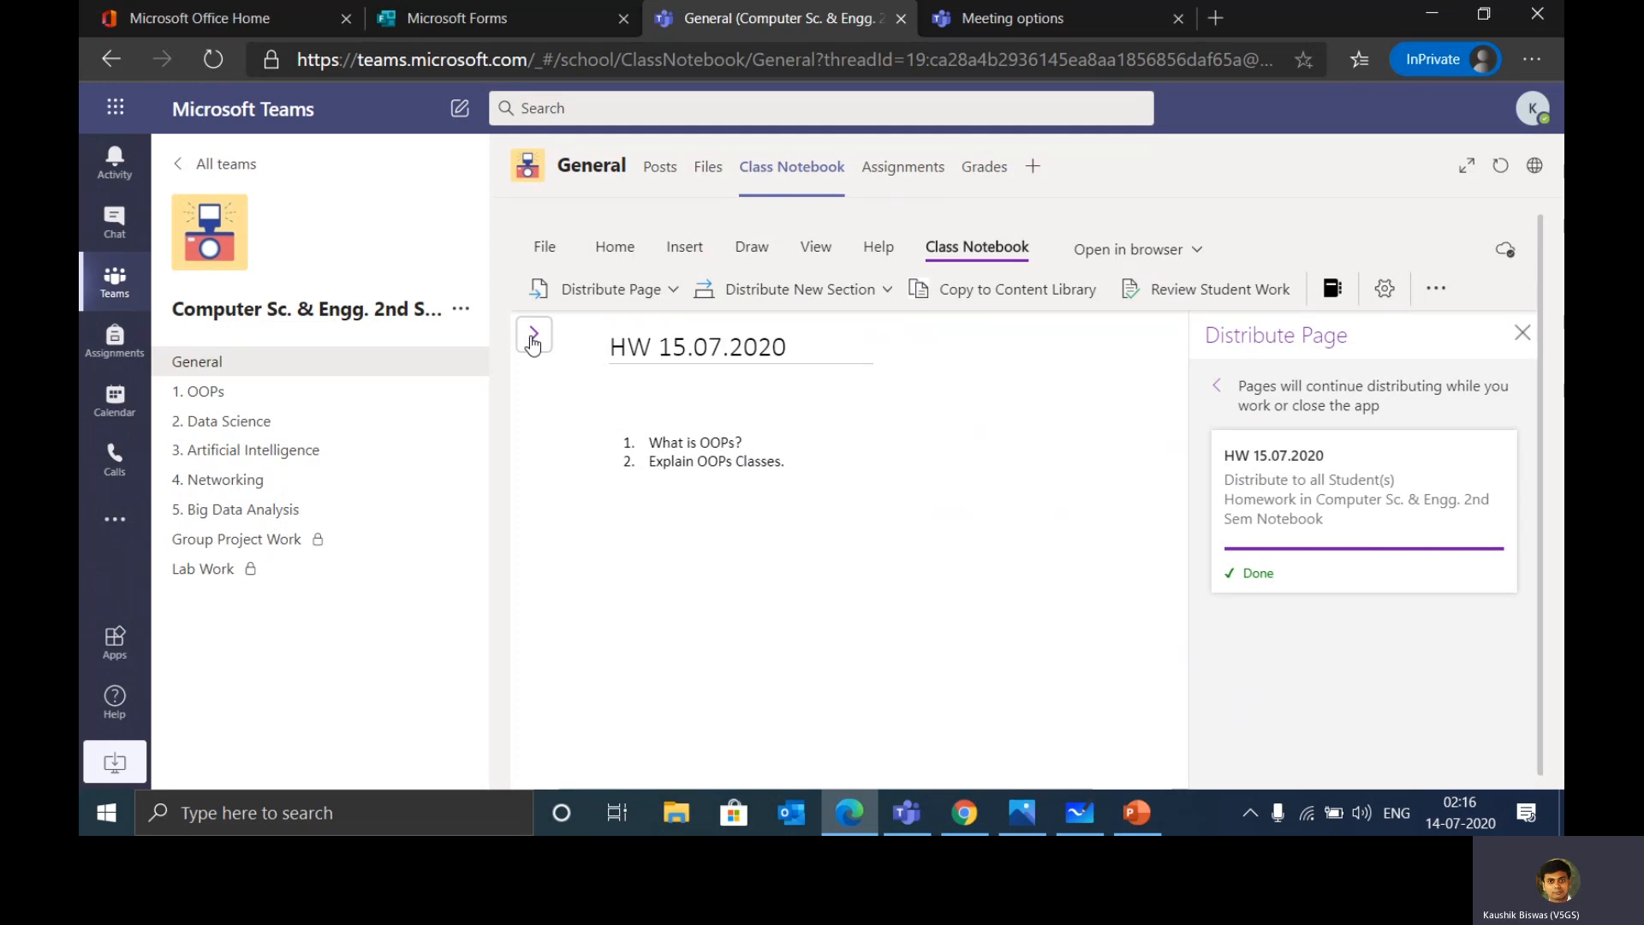
click(1519, 335)
Check the distributed HW 15.07.2020 page in Student 2's Homework section.
click(526, 341)
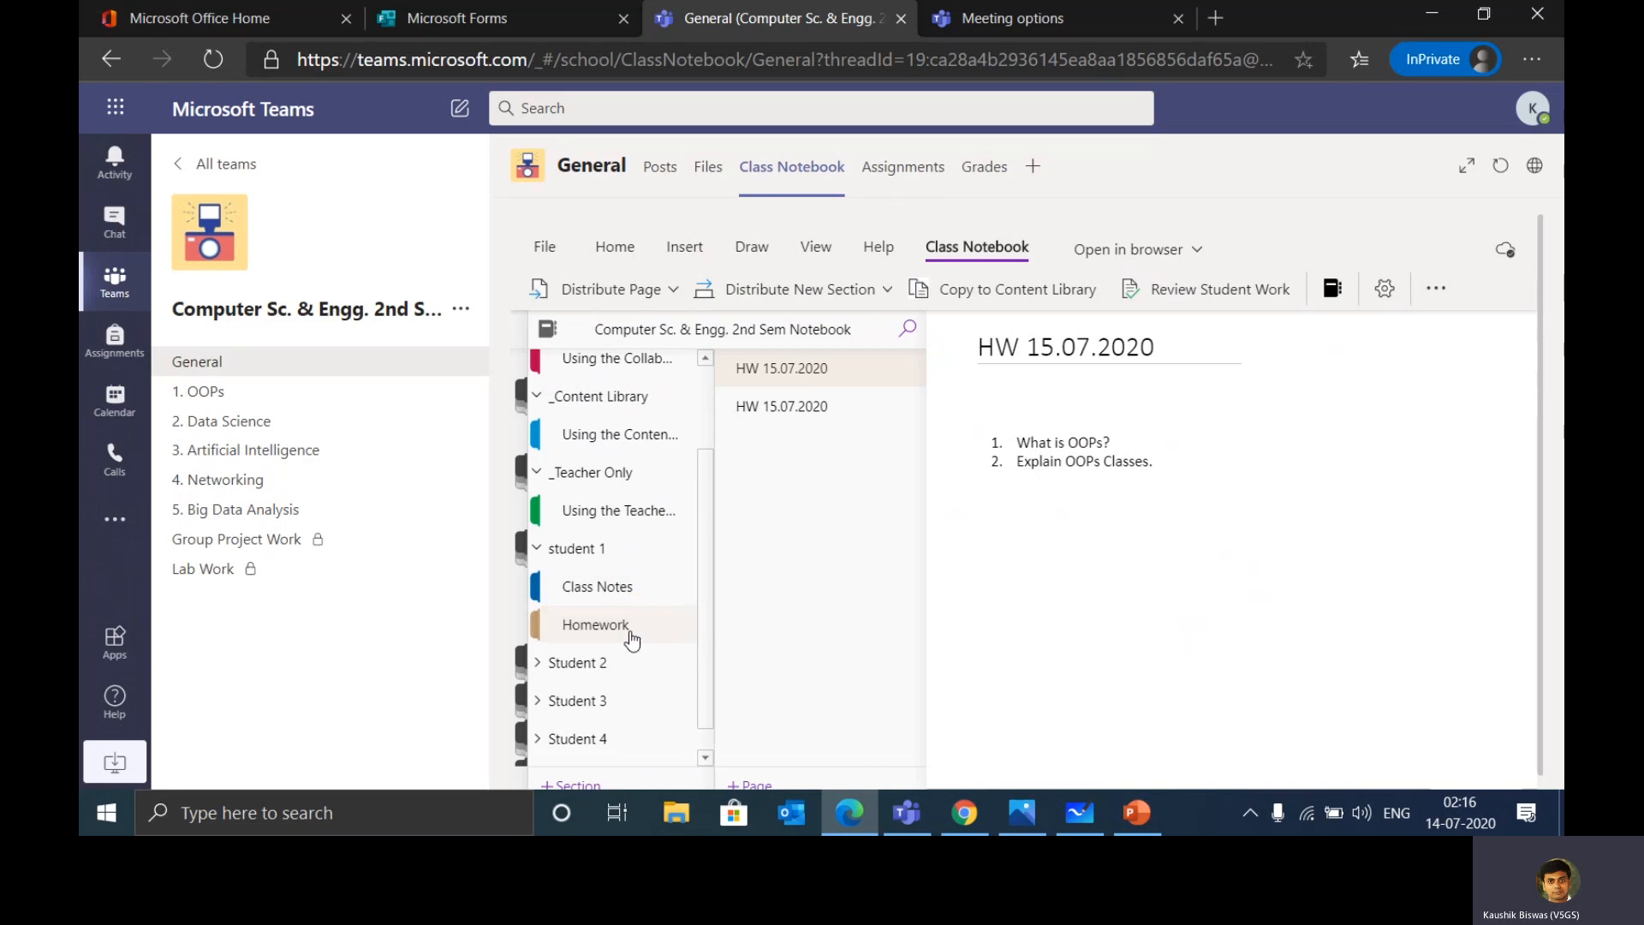
scroll(628, 640, down, 2)
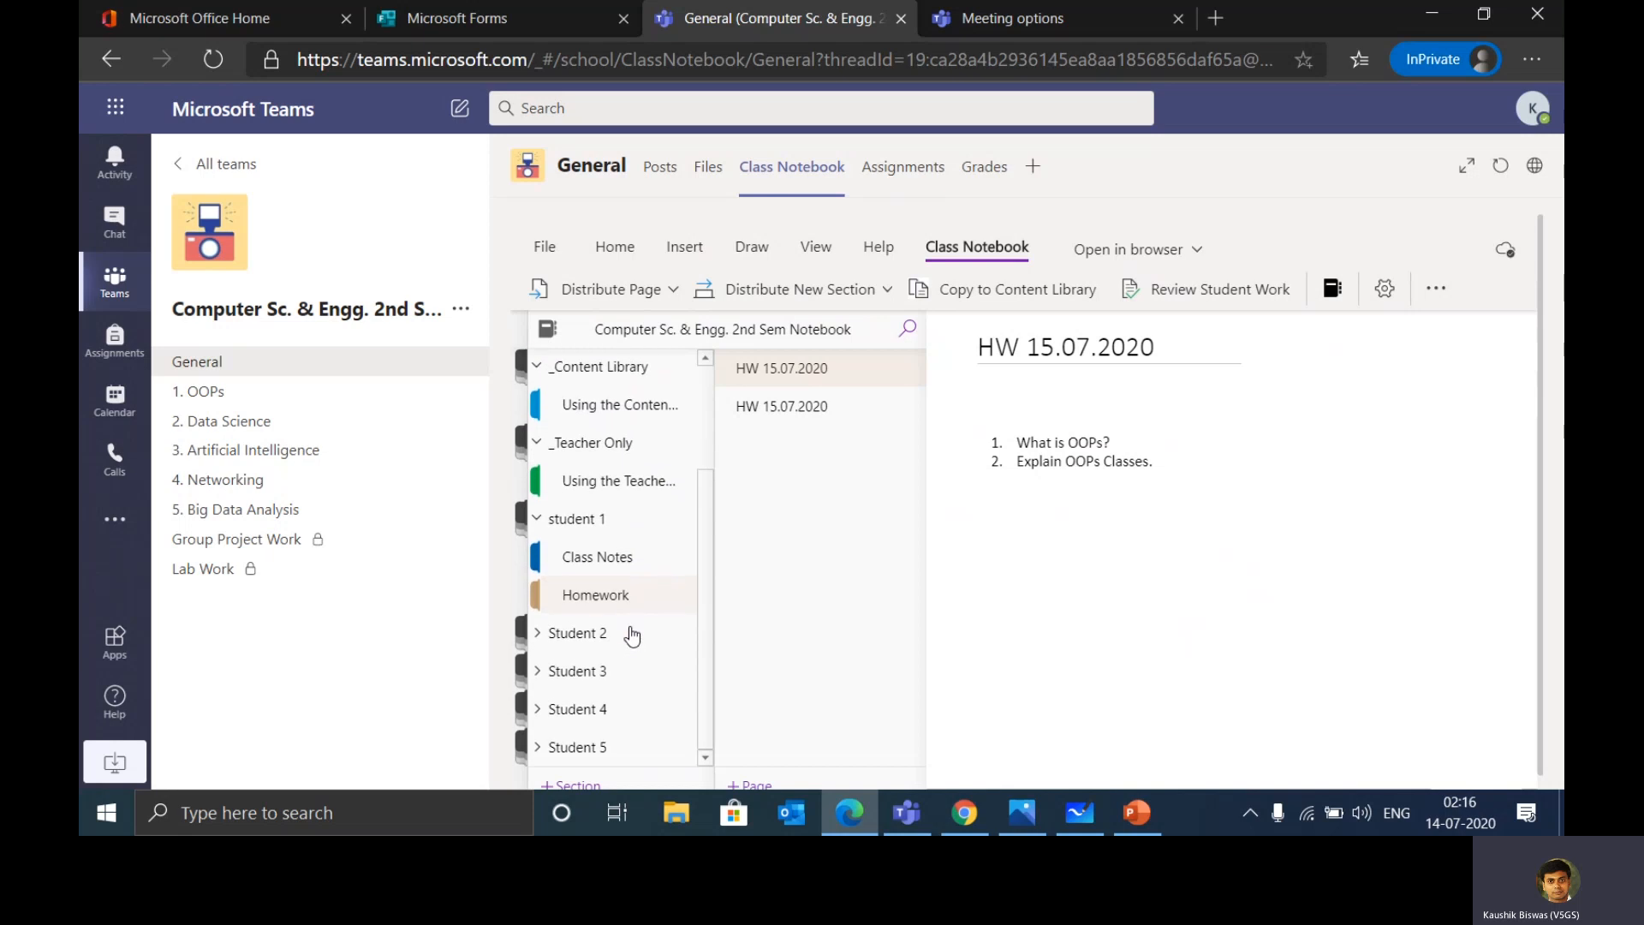
click(538, 620)
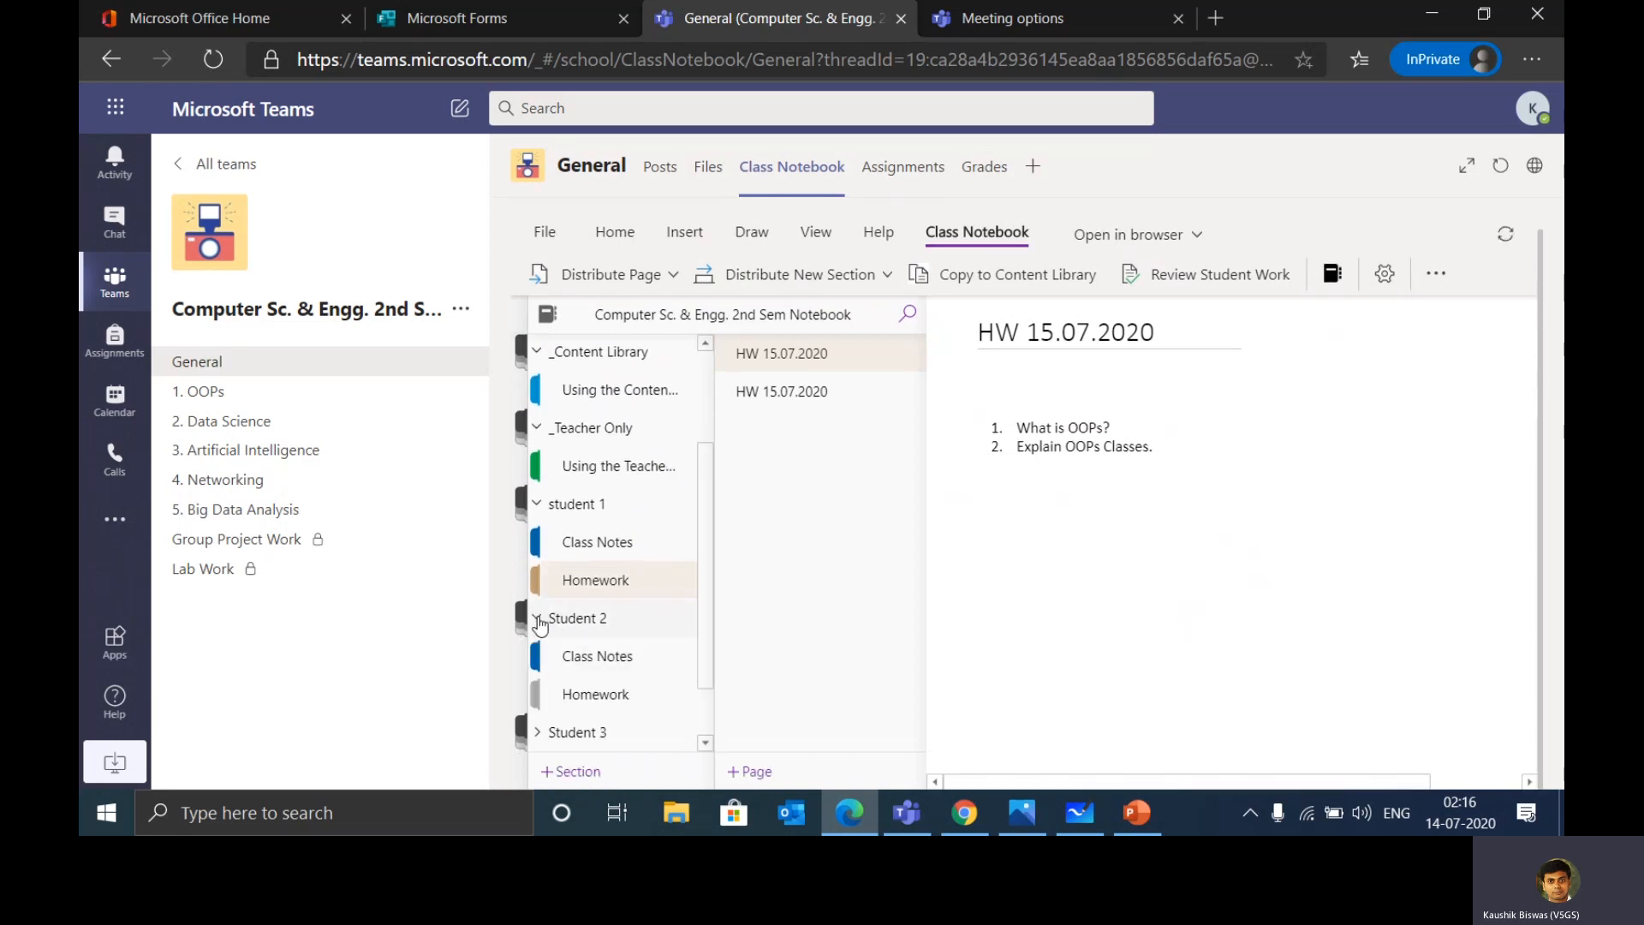
click(584, 696)
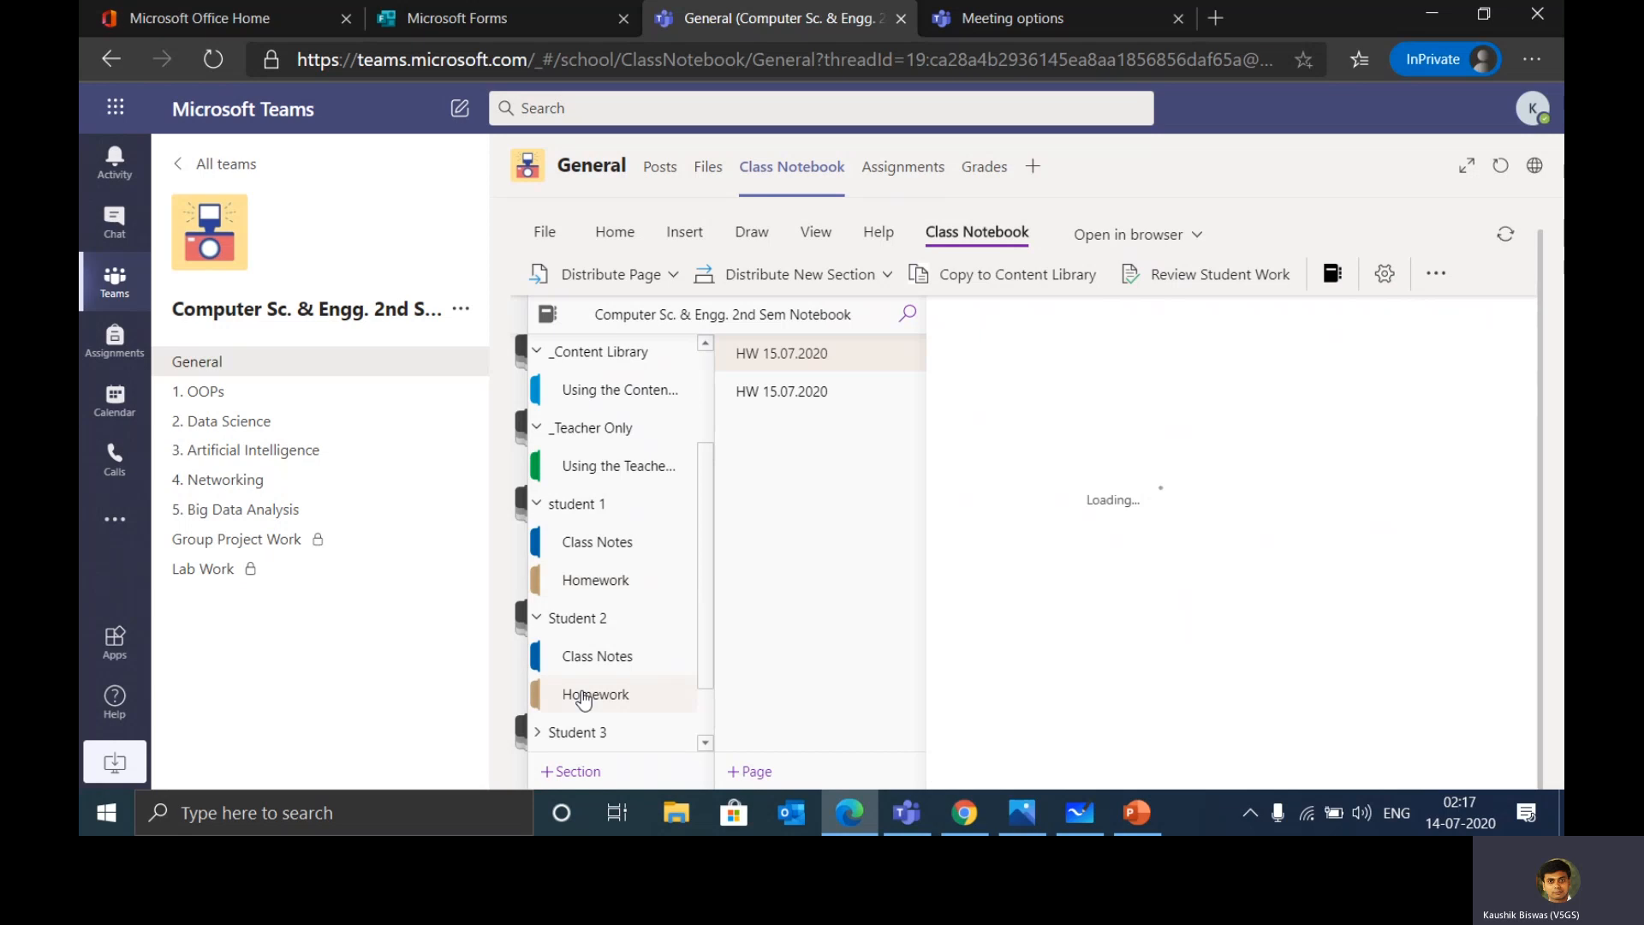
click(796, 401)
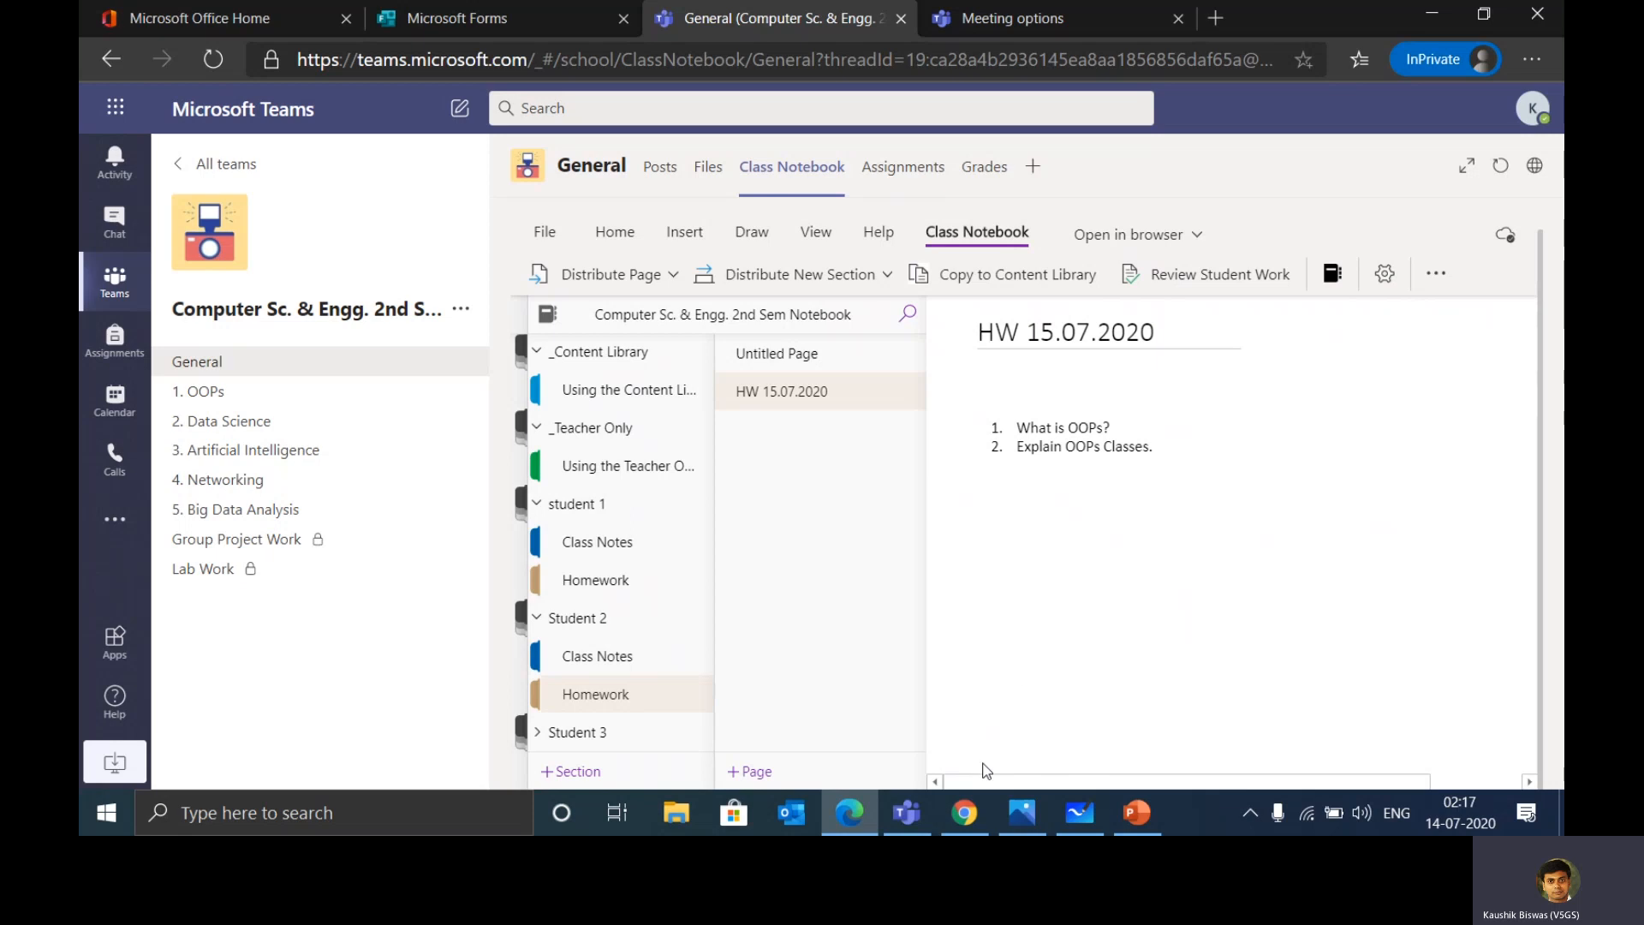
Switch to Student 4's session in Chrome, dismiss the Class Notebook's privacy notice and open the HW 15.07.2020 page in the Homework section.
click(966, 830)
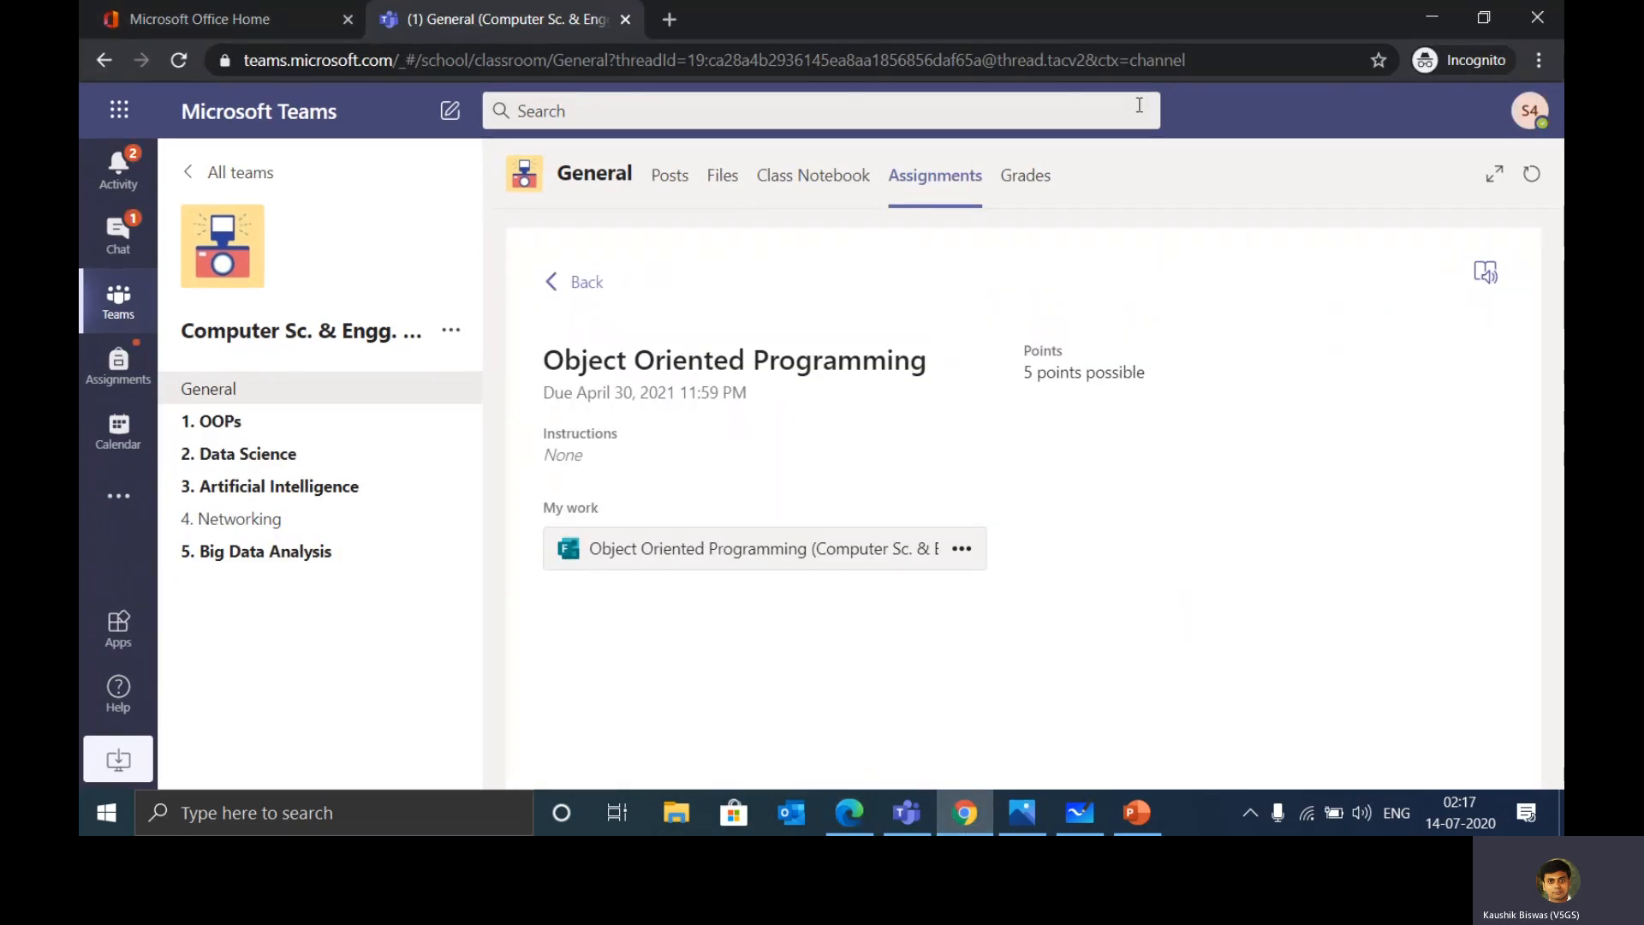
click(840, 182)
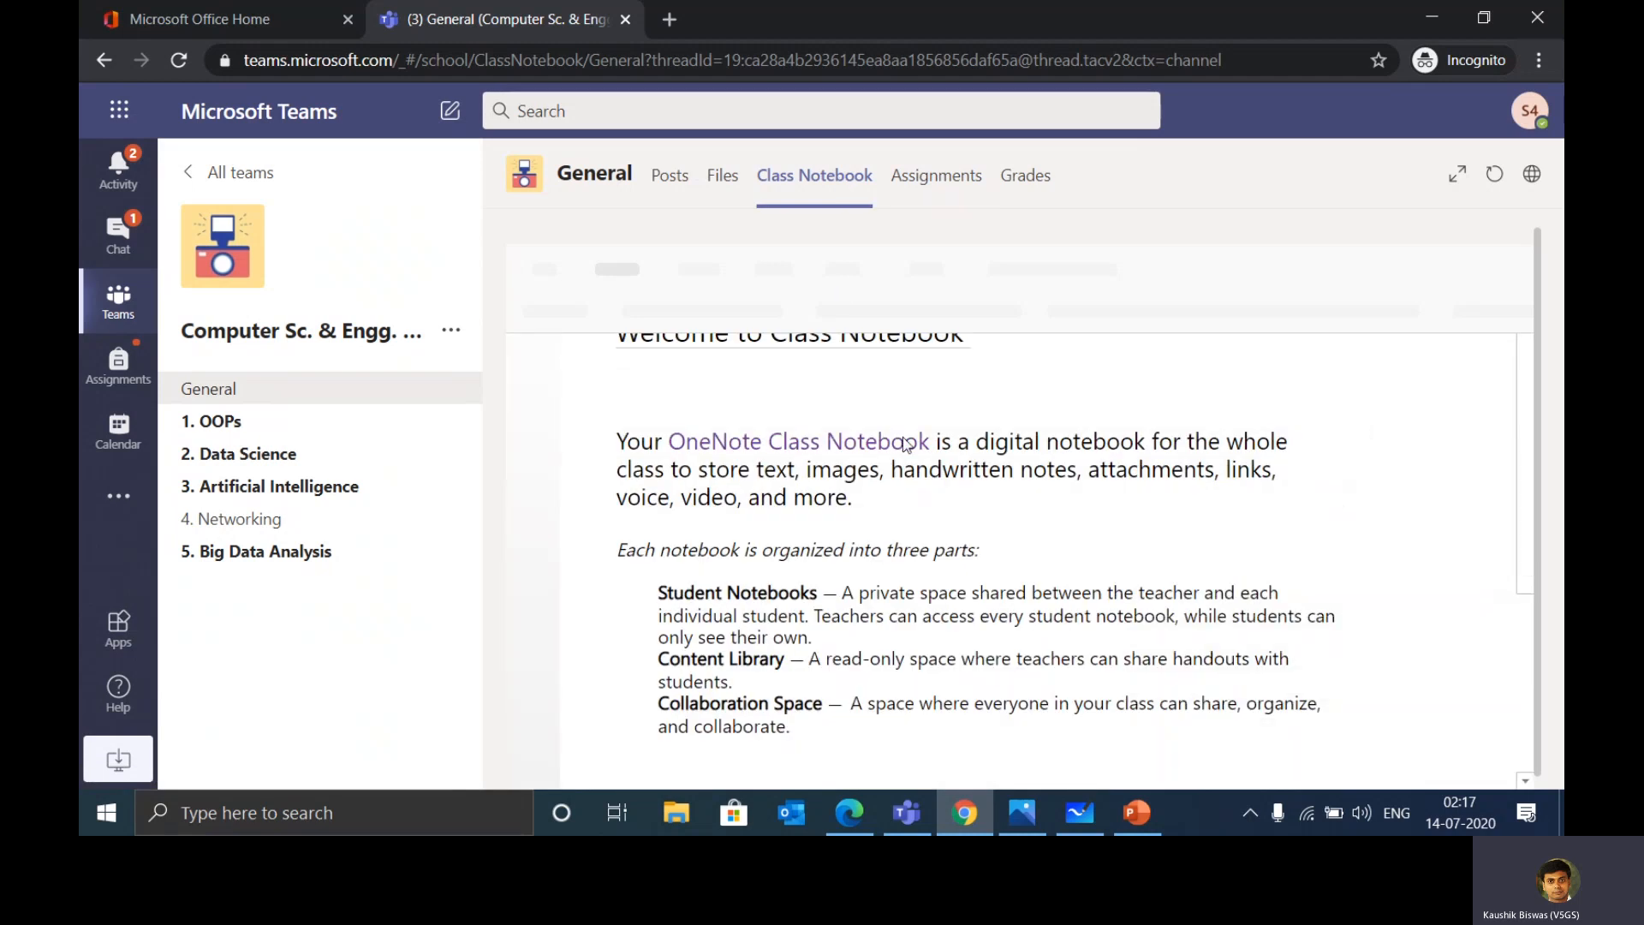
click(534, 319)
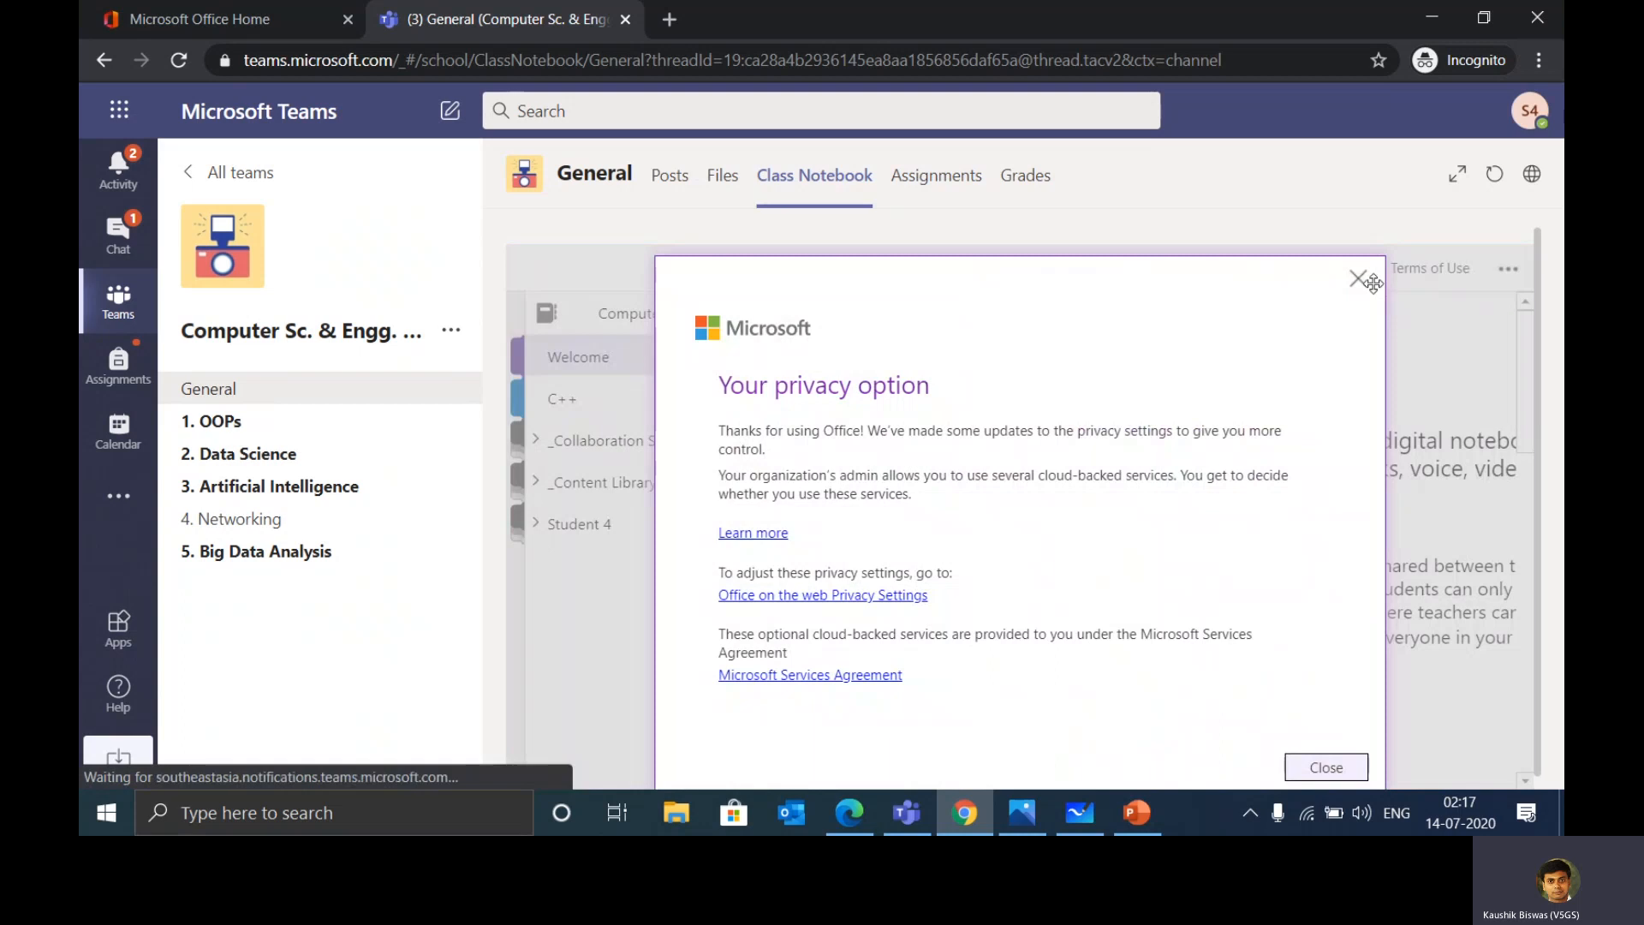
click(1358, 278)
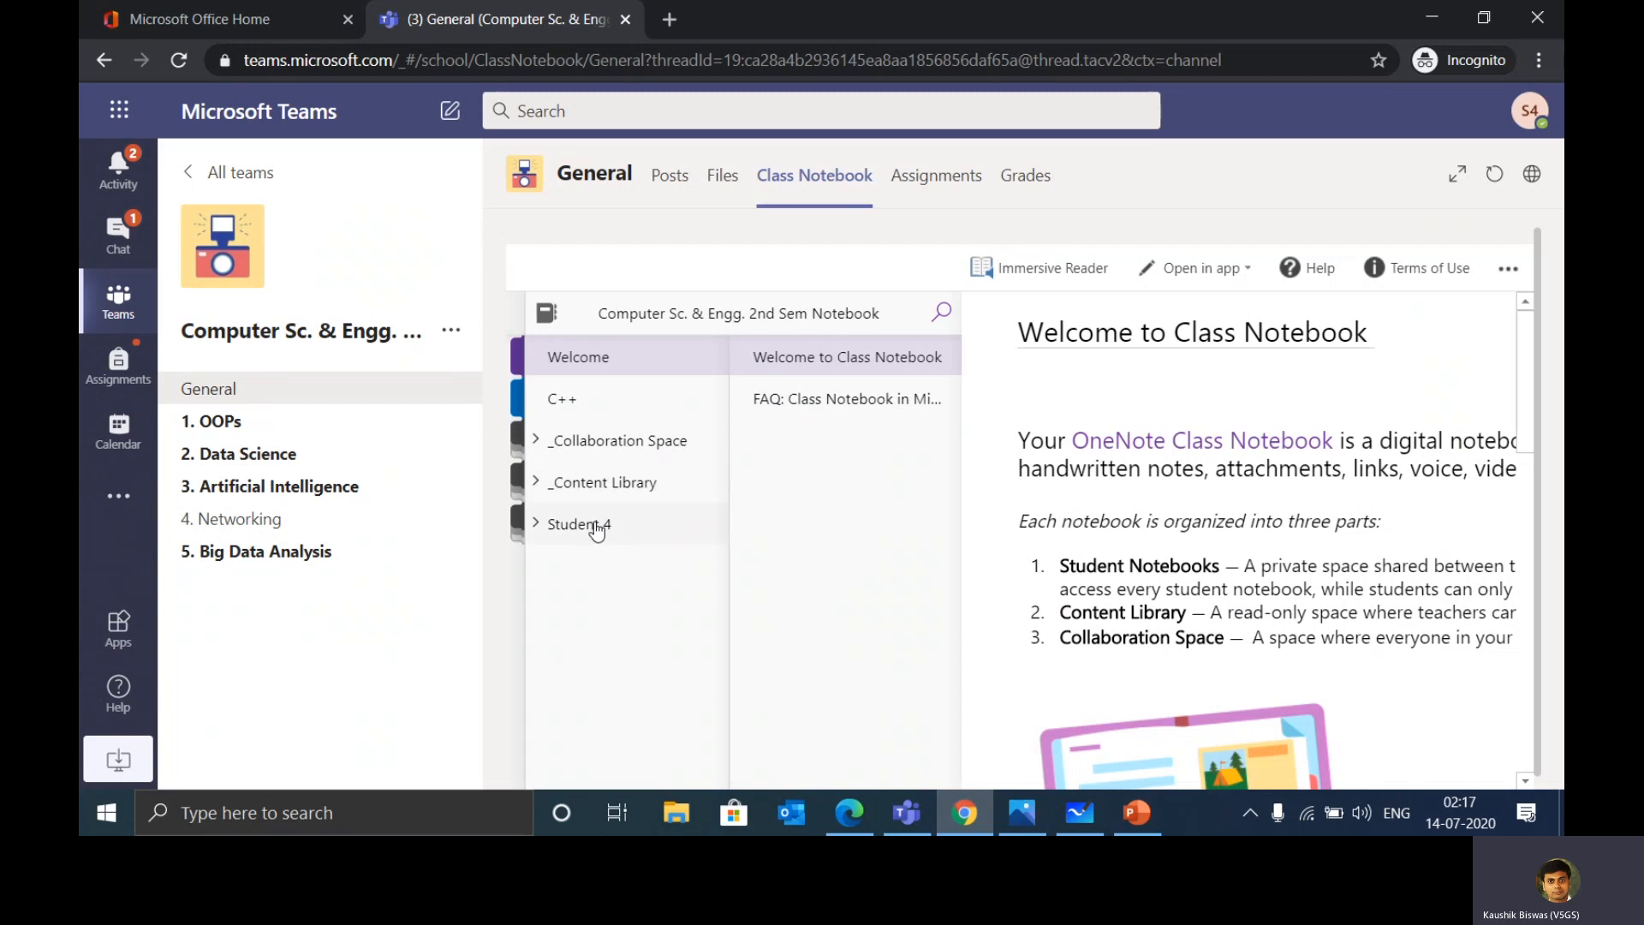
click(542, 531)
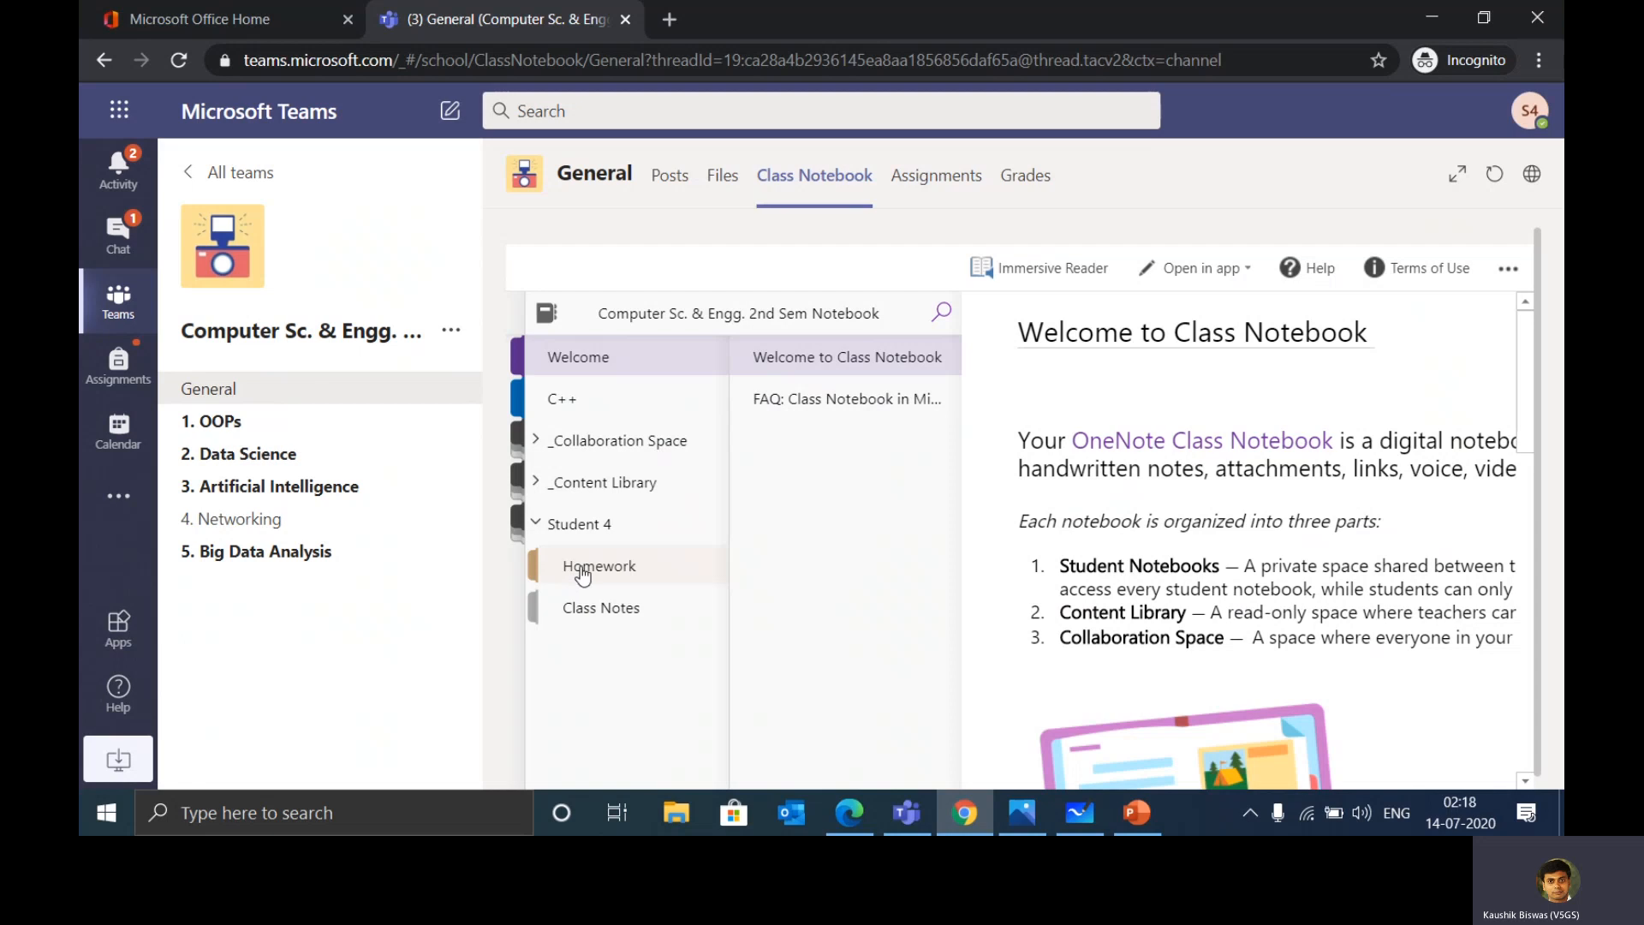
click(583, 572)
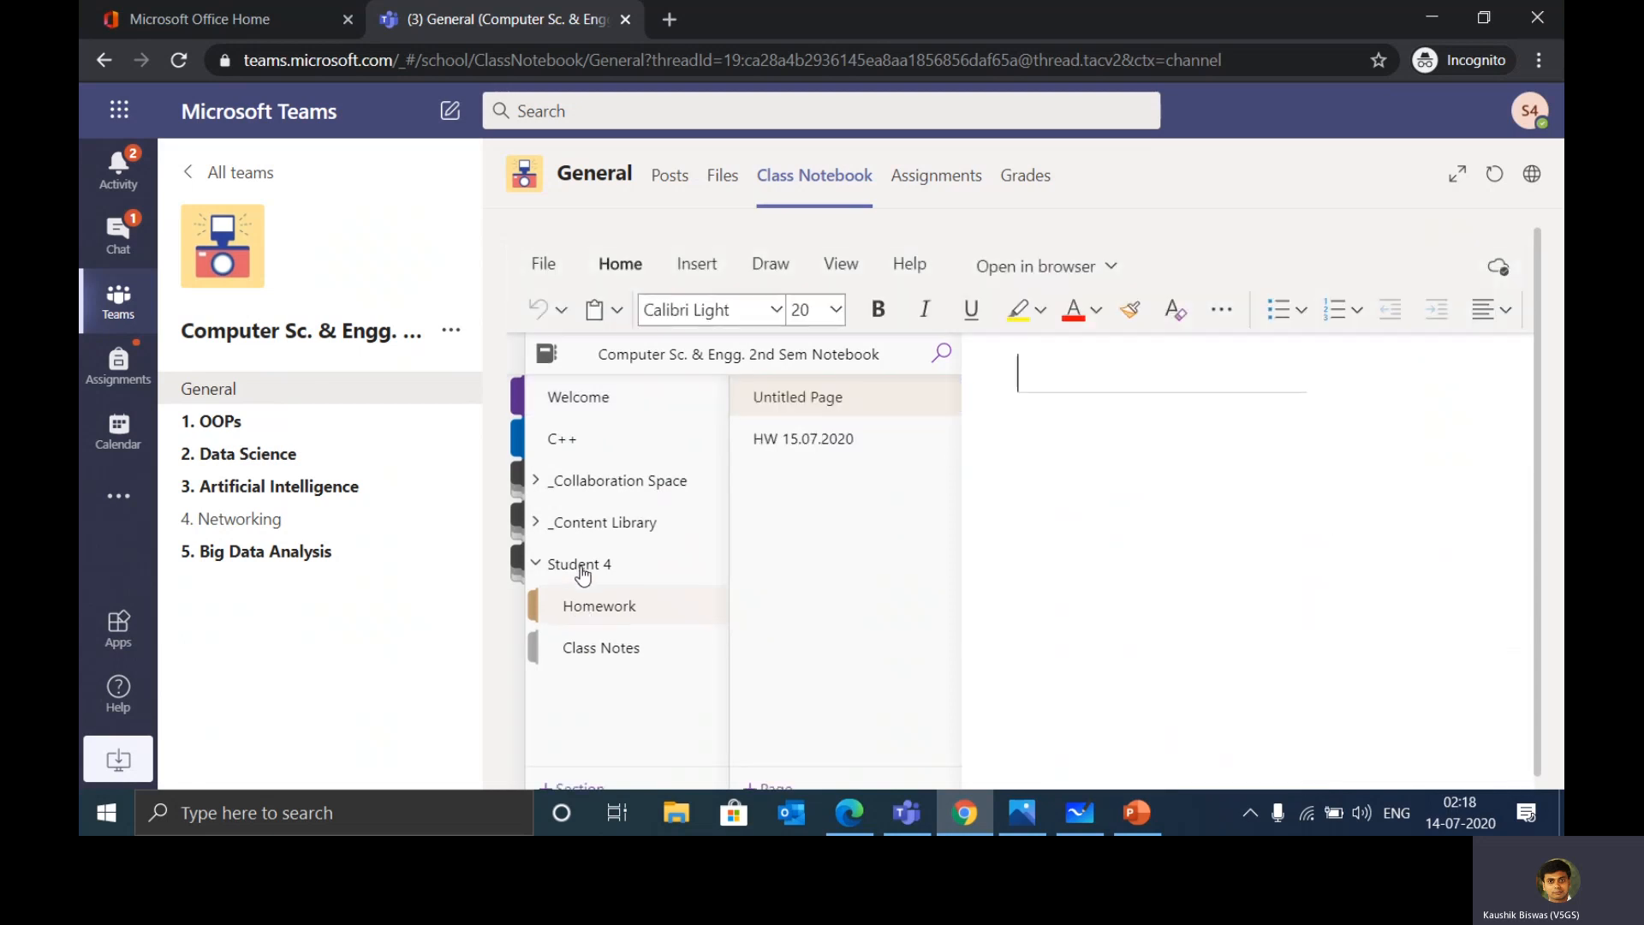
click(814, 441)
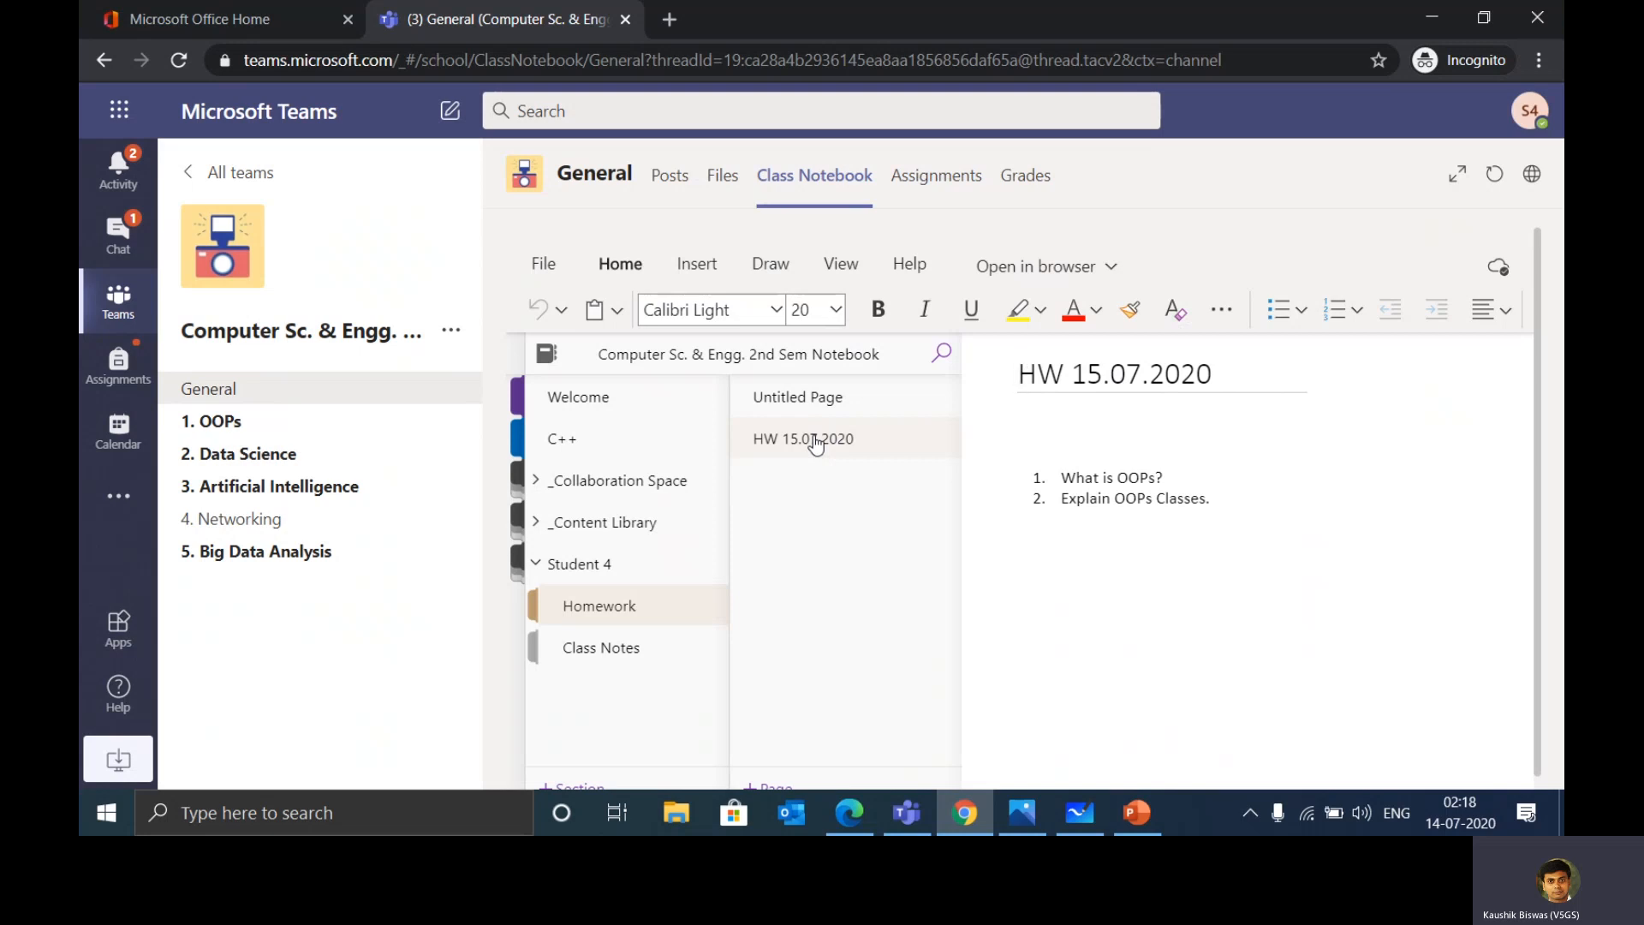
Insert the answer "Ans. It's a programming concept" as an unnumbered line beneath the first homework question.
click(1033, 574)
click(635, 562)
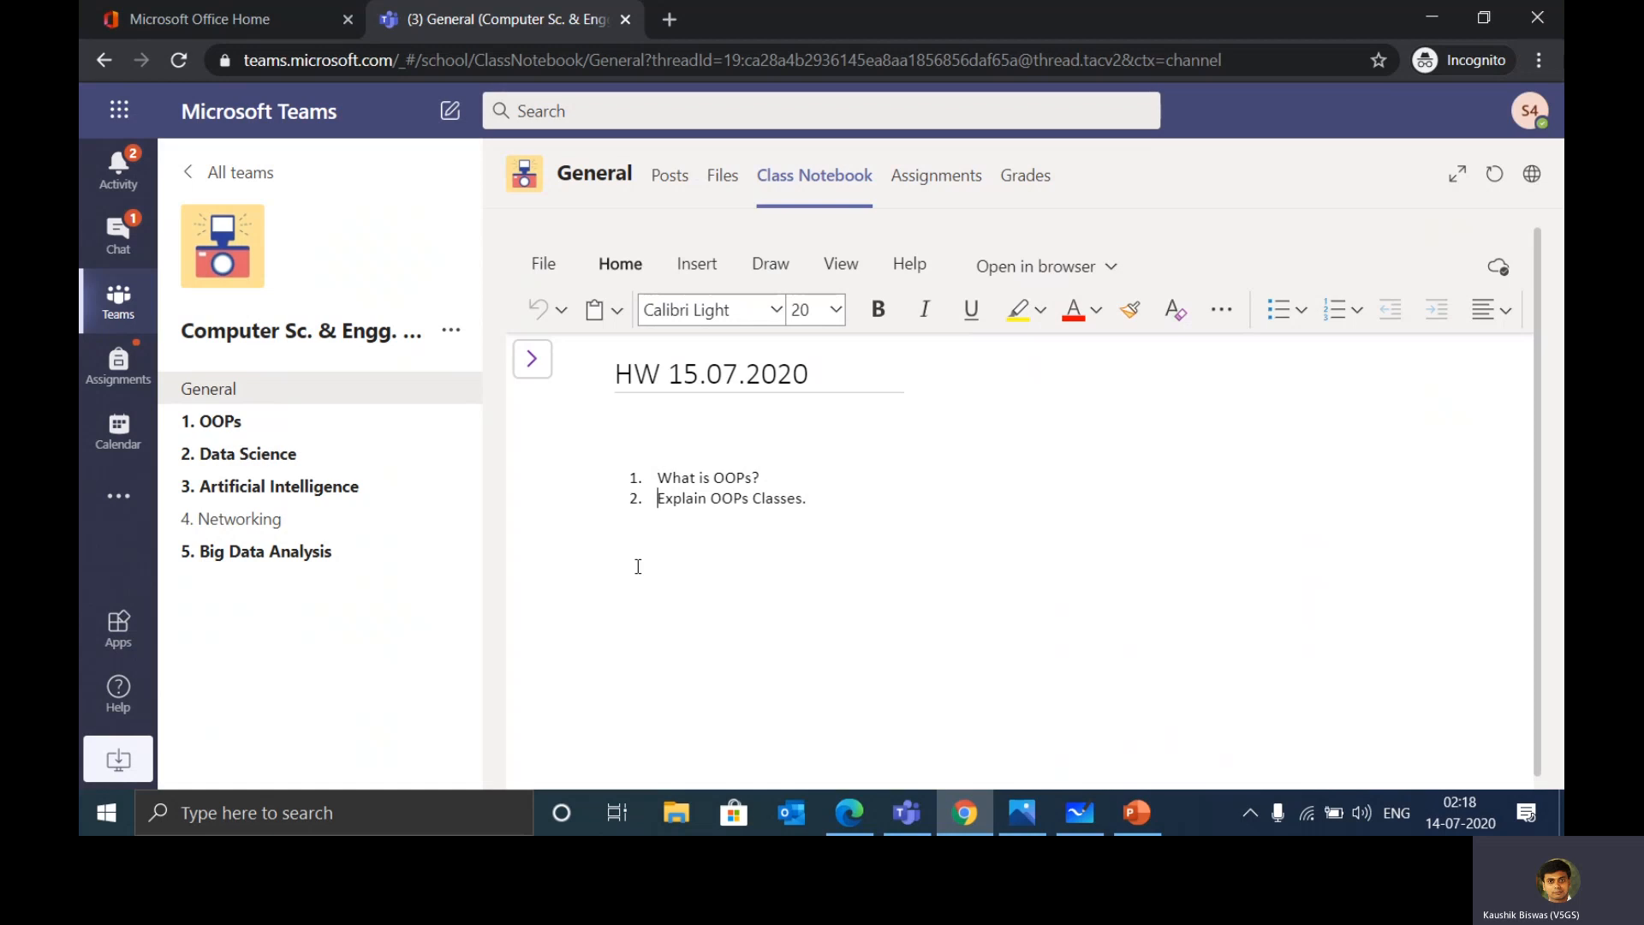
click(806, 478)
key(Return)
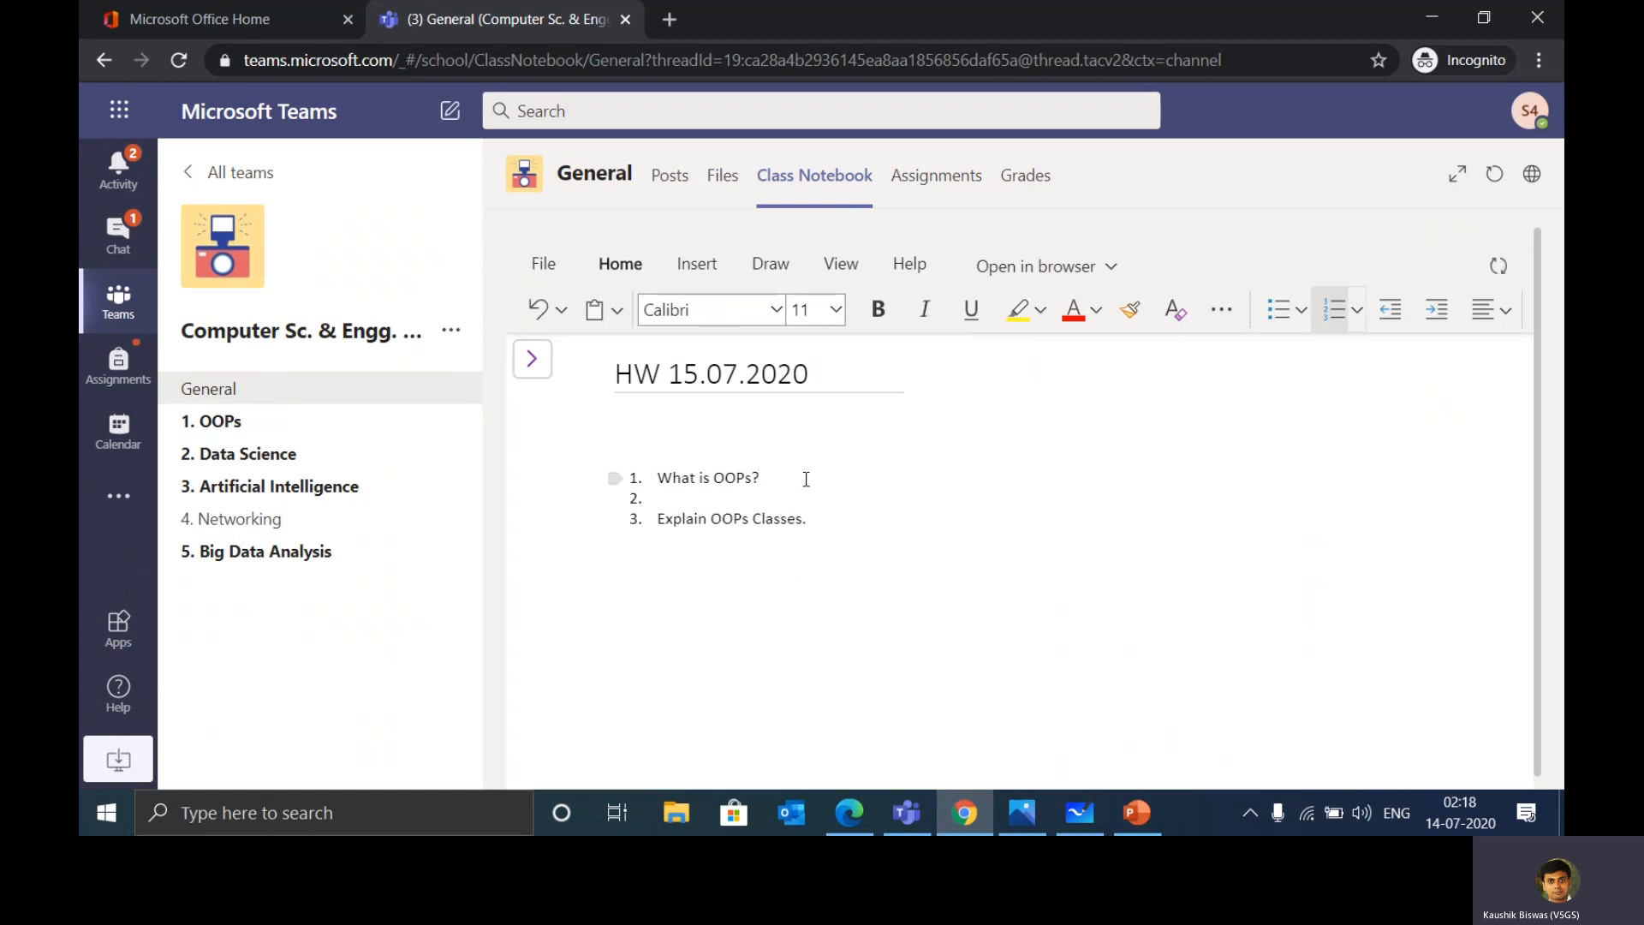
key(BackSpace)
text(Ans.)
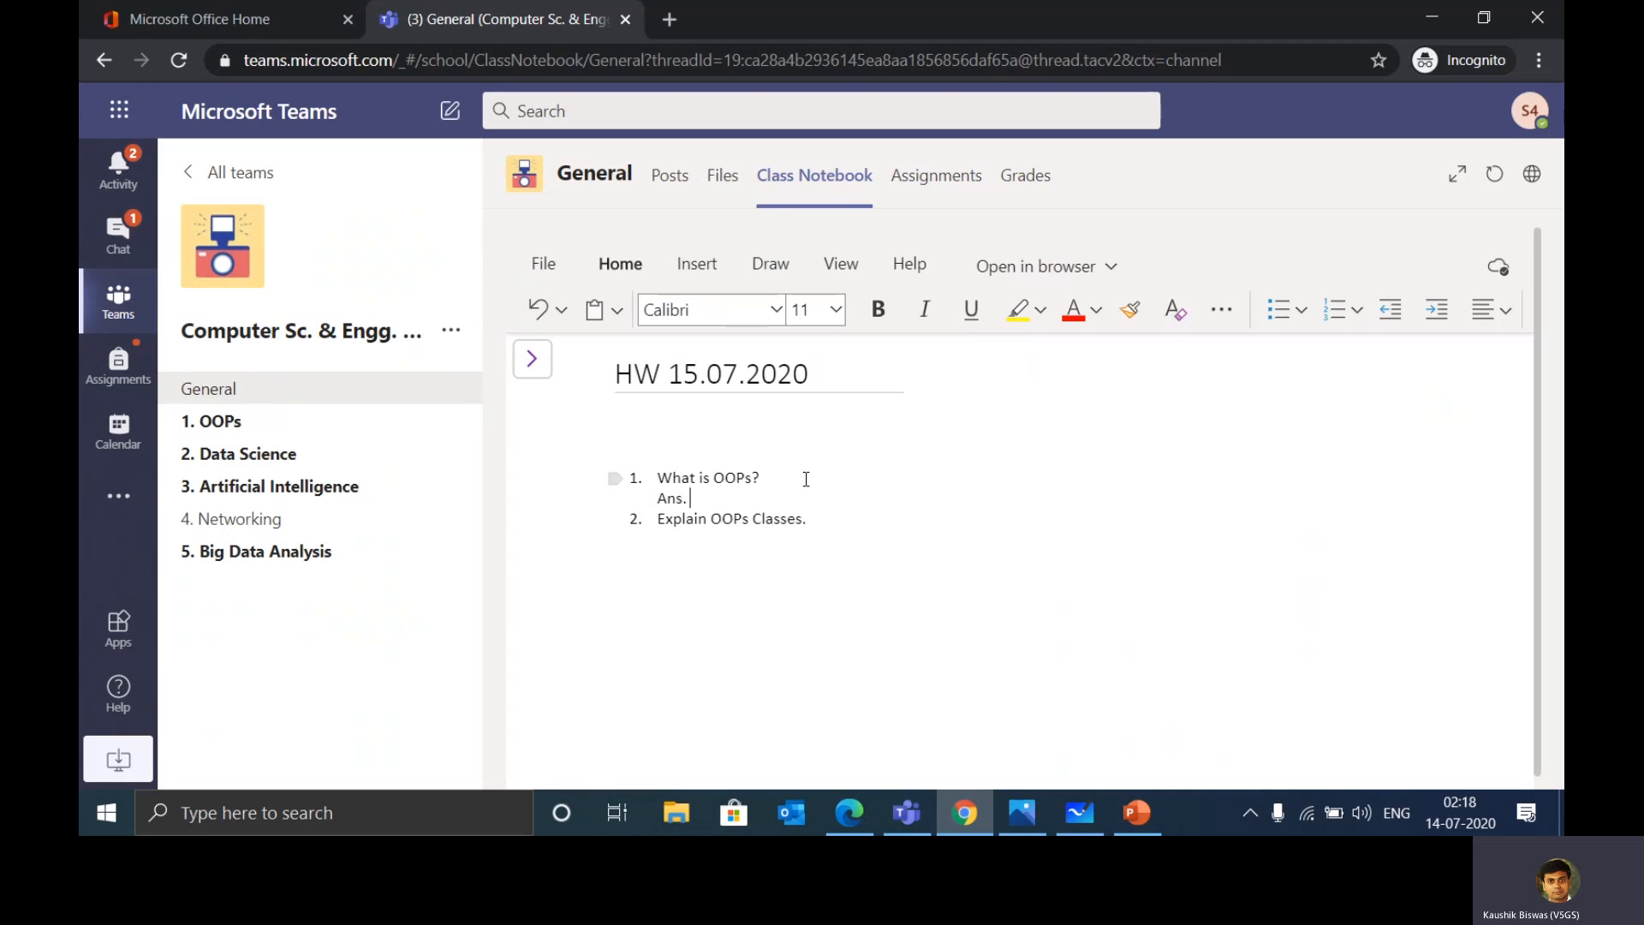
text(It's a programming concept)
key(BackSpace)
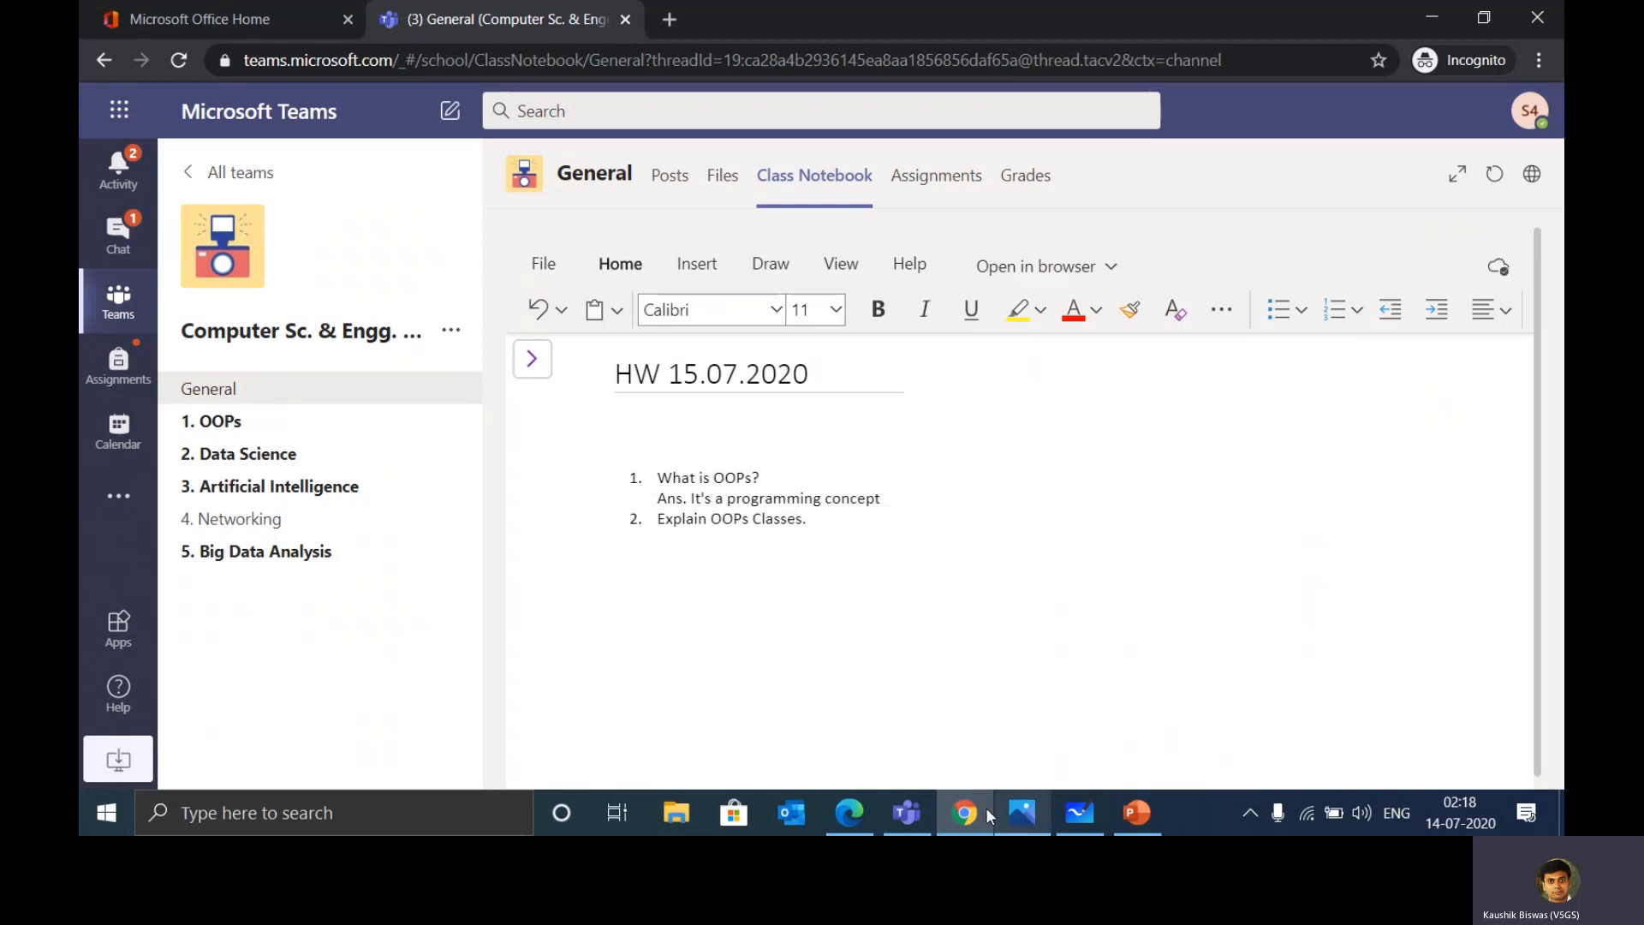
Switch back to the teacher's session in Edge and open the HW 15.07.2020 page in Student 4's Homework section.
click(851, 808)
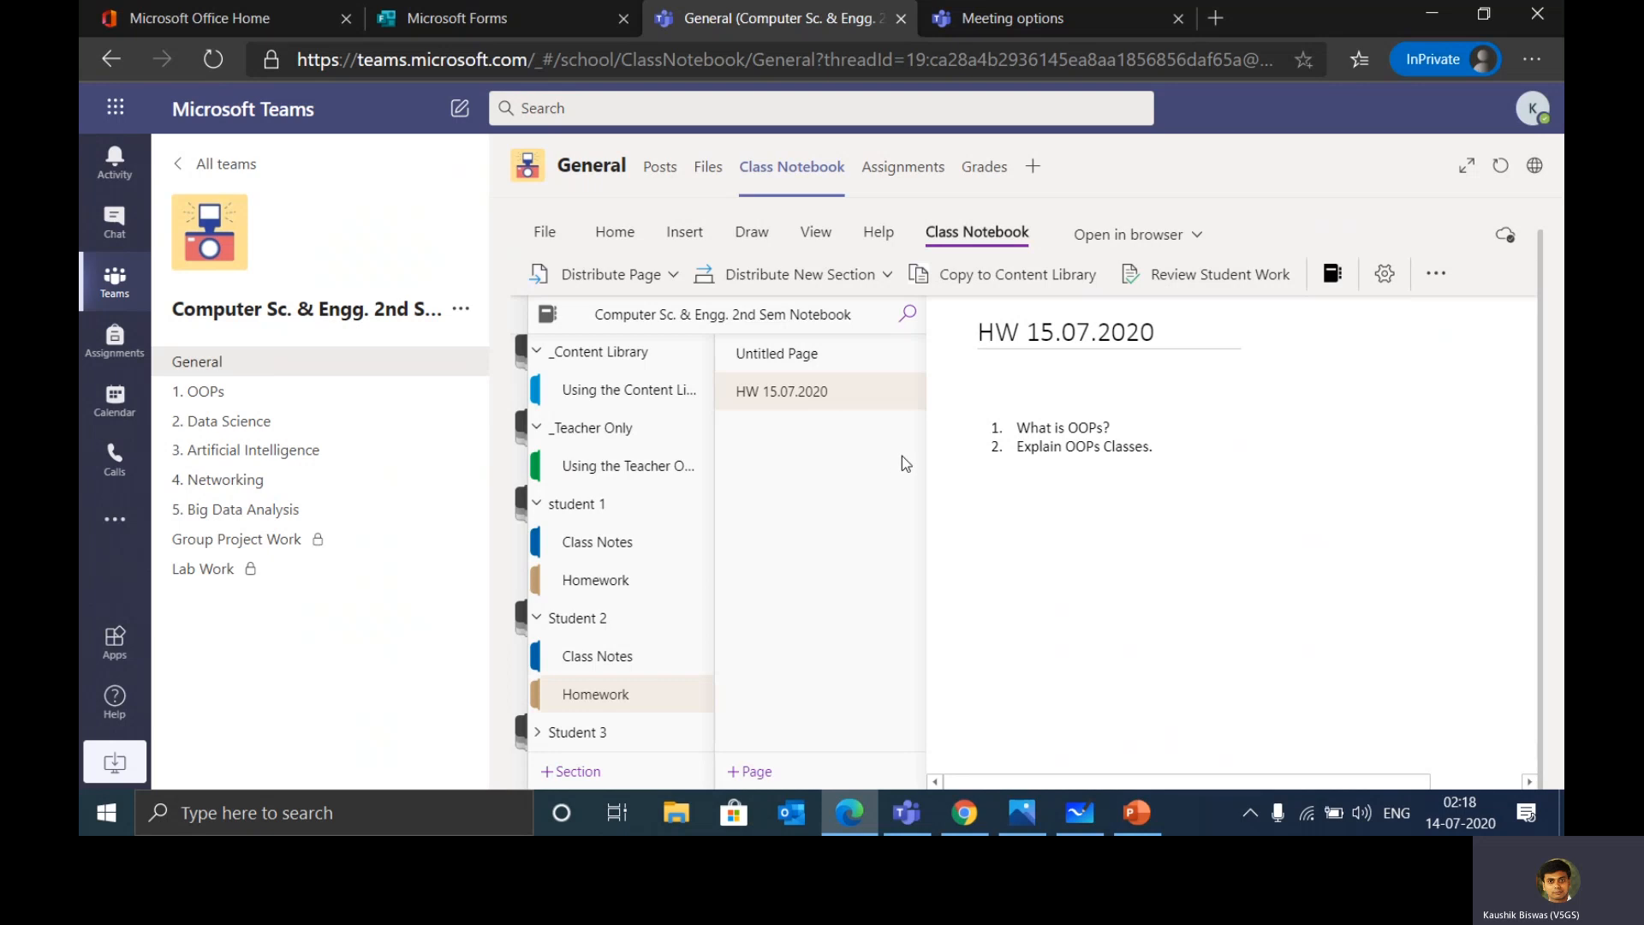
scroll(625, 693, down, 2)
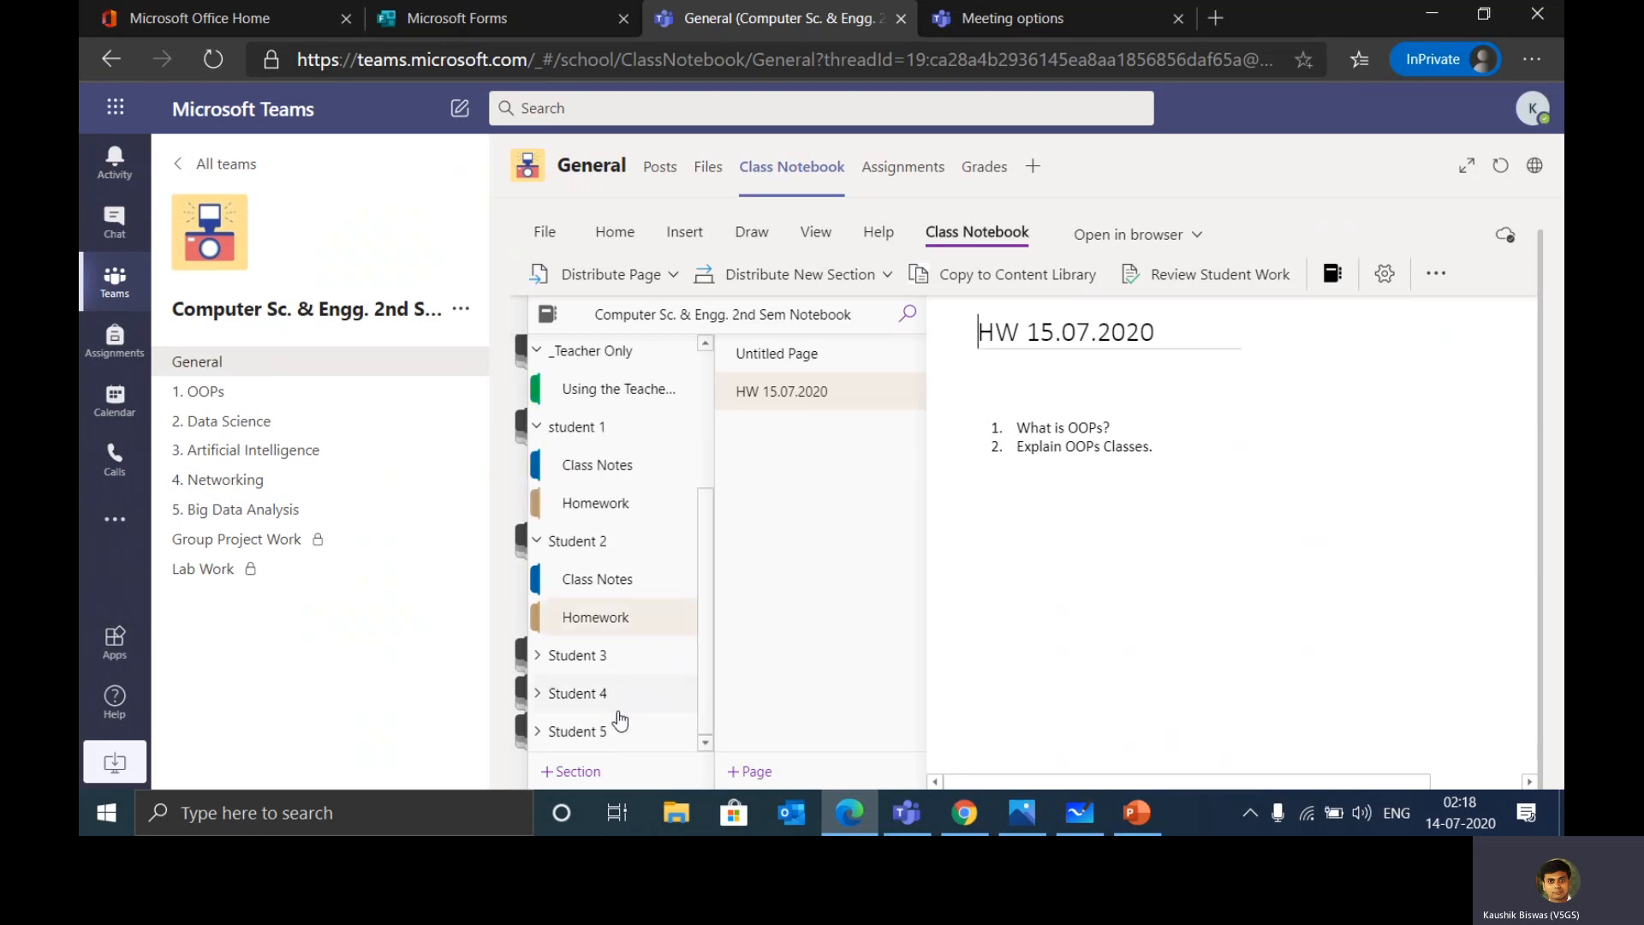
click(539, 695)
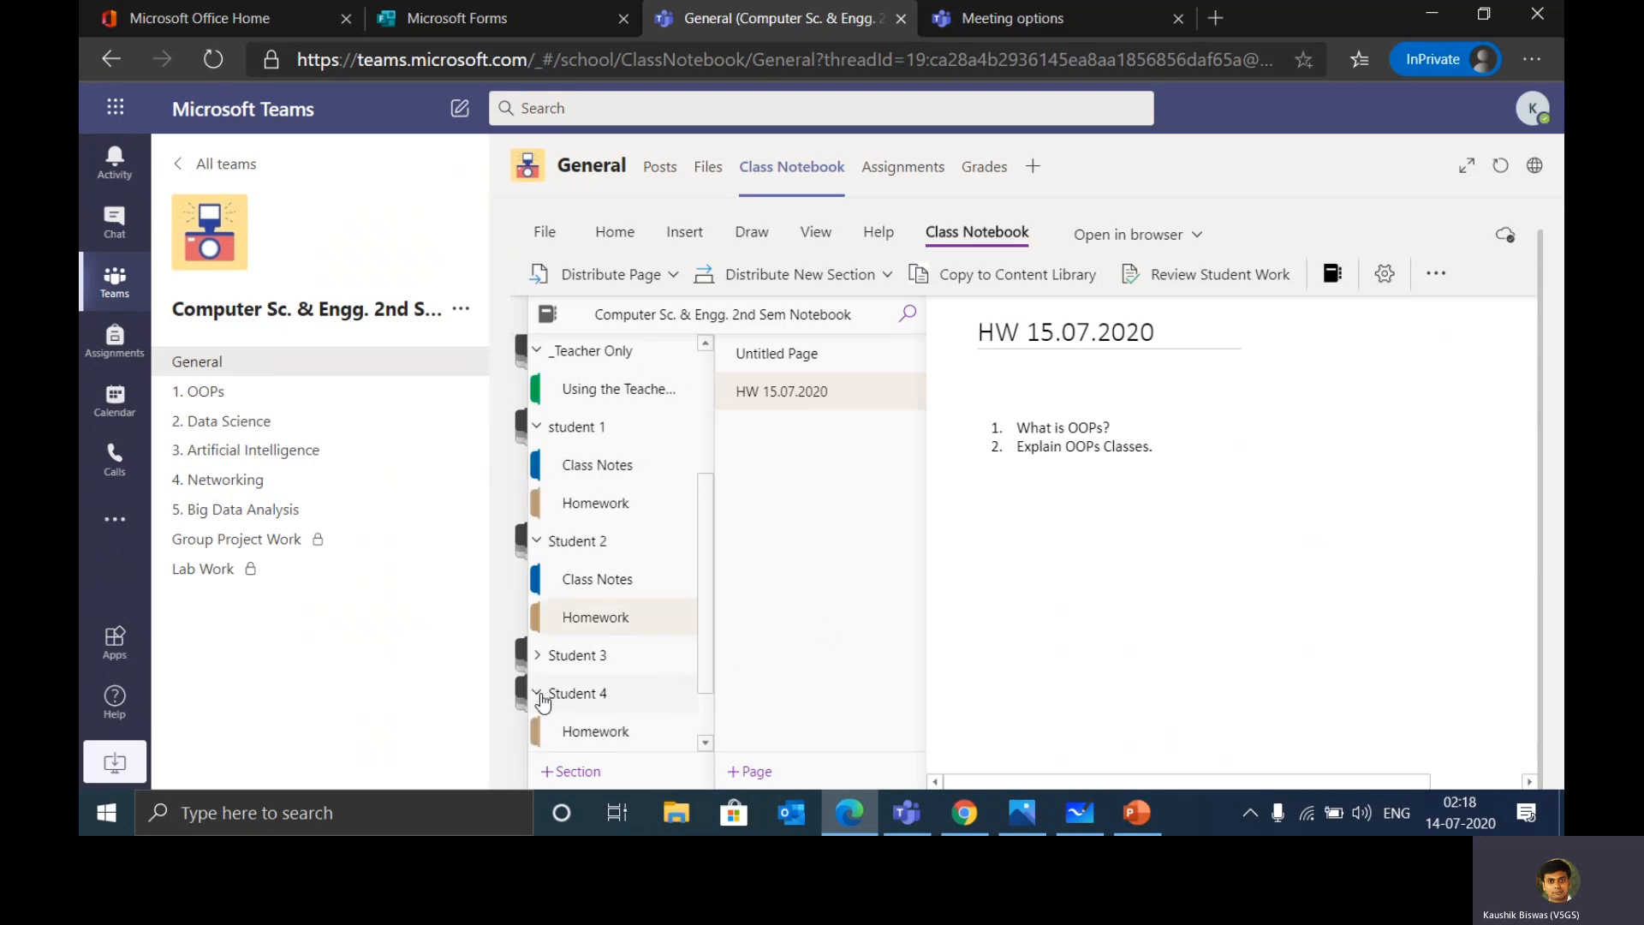
scroll(541, 701, down, 1)
click(597, 656)
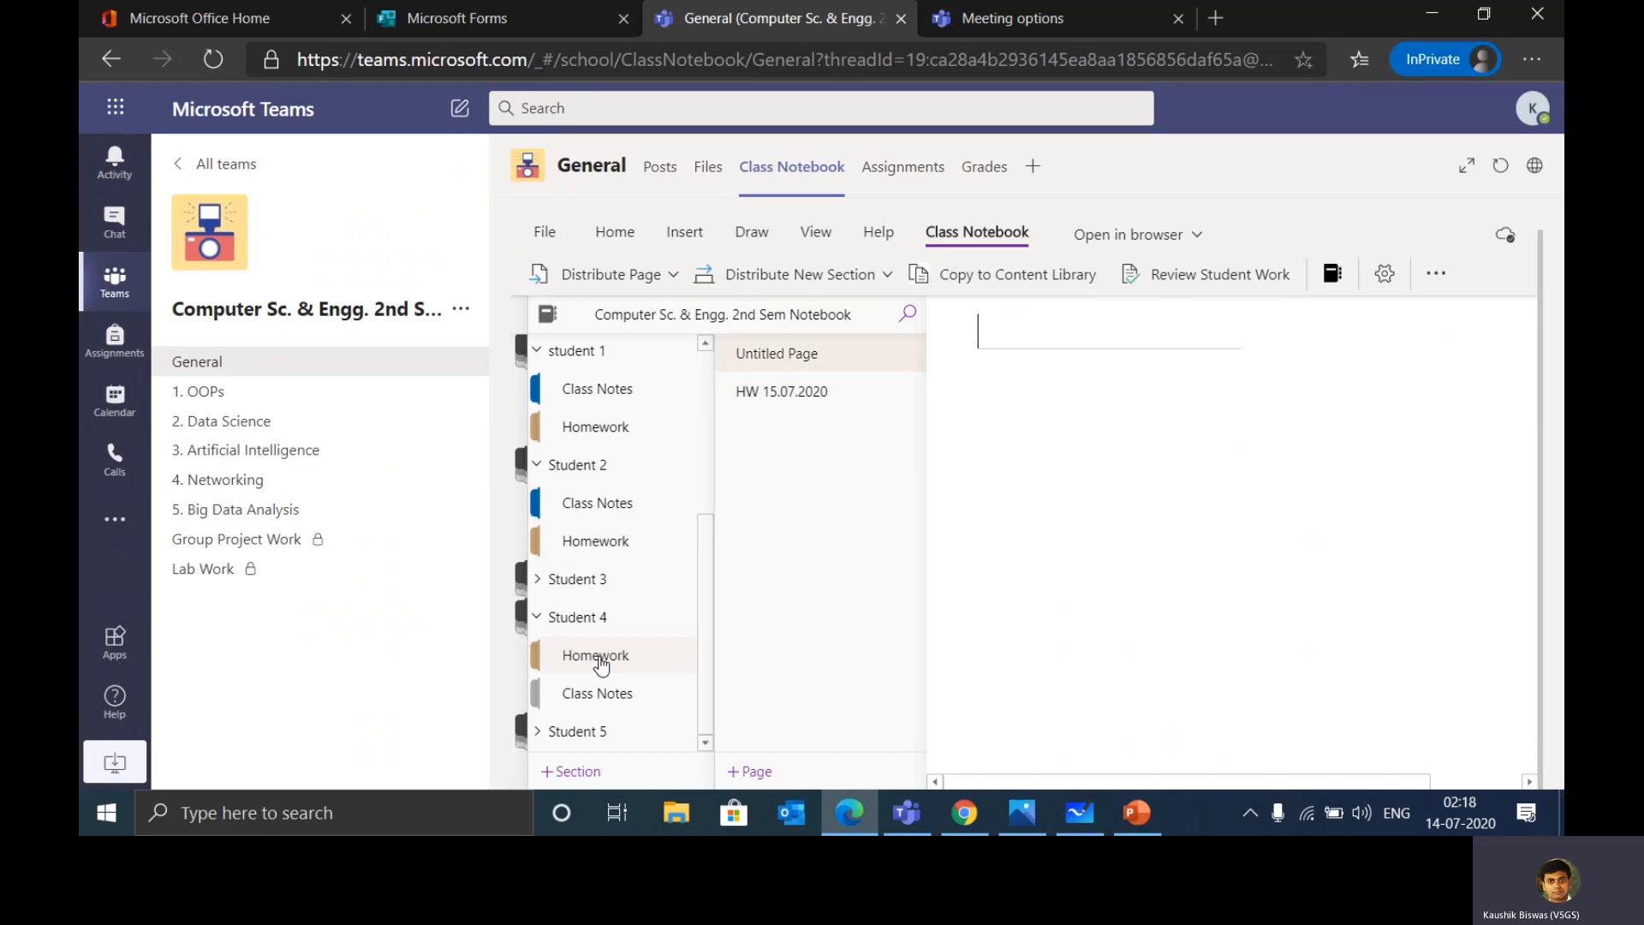
click(795, 395)
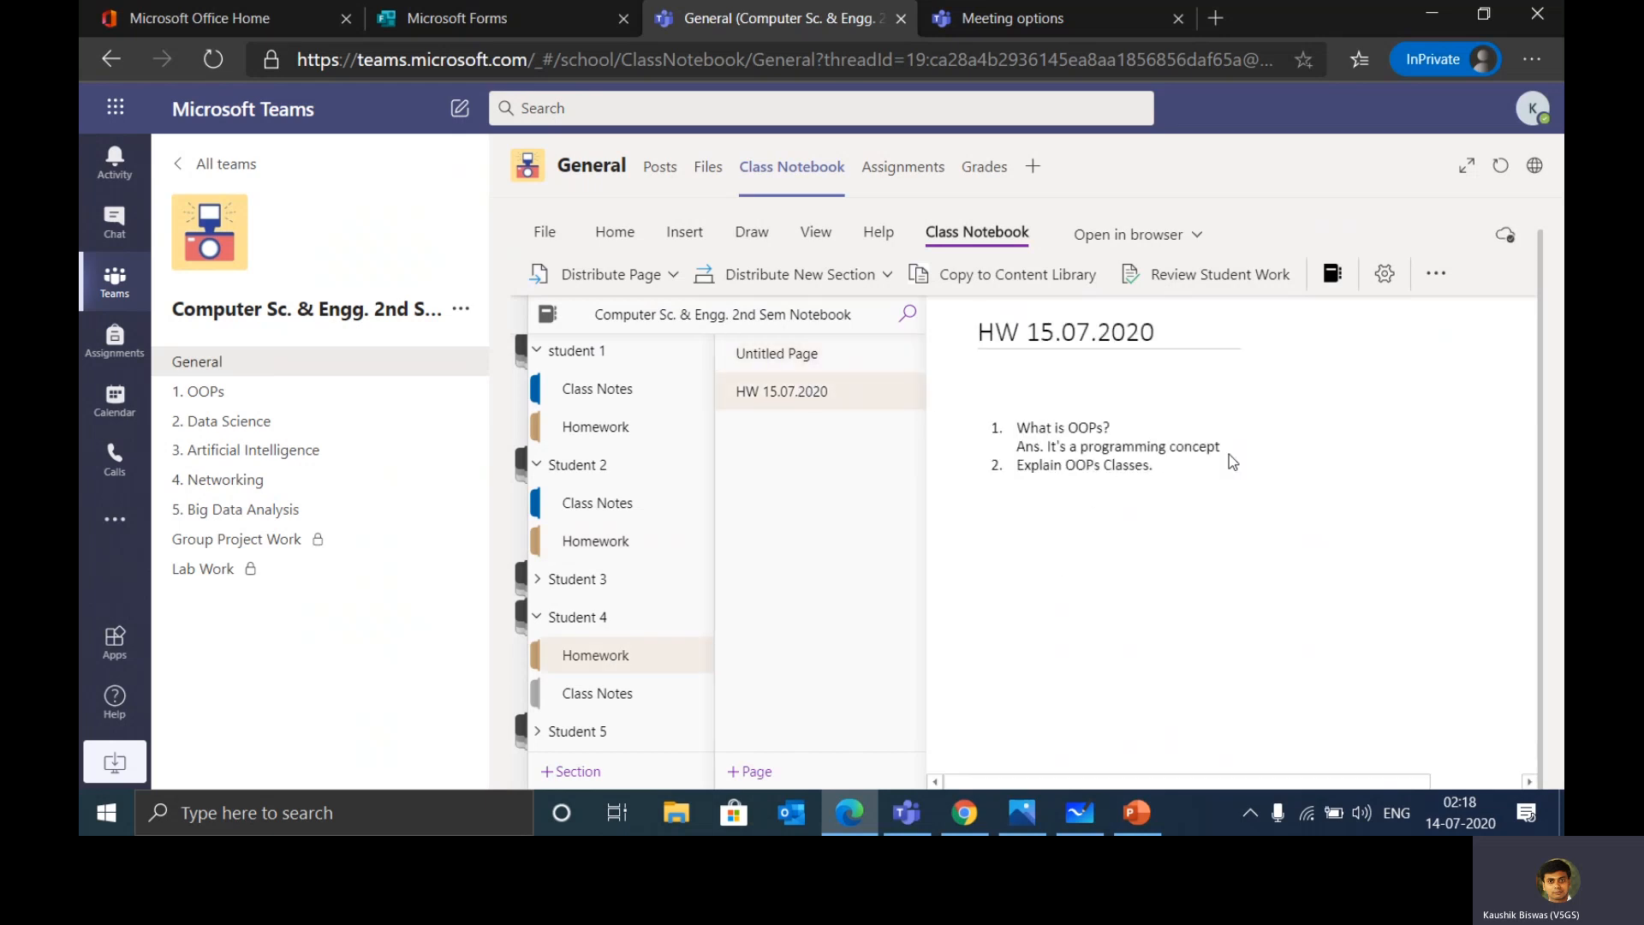
Mark Student 4's answer in green pen with a large tick and a short handwritten remark below it.
click(749, 238)
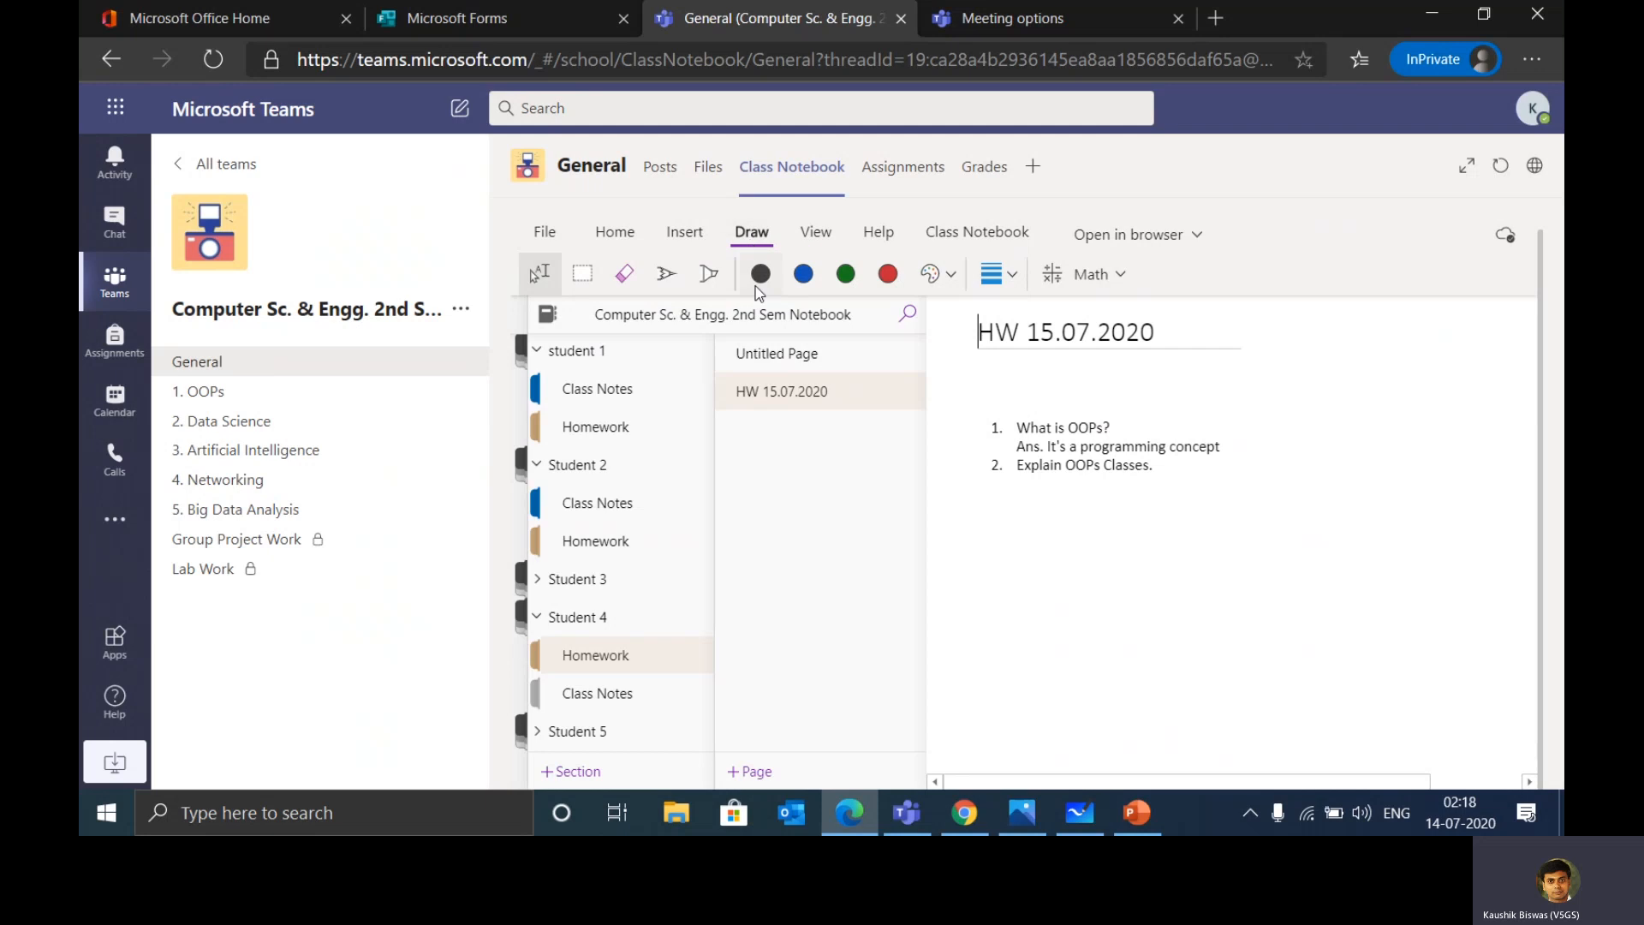
click(845, 274)
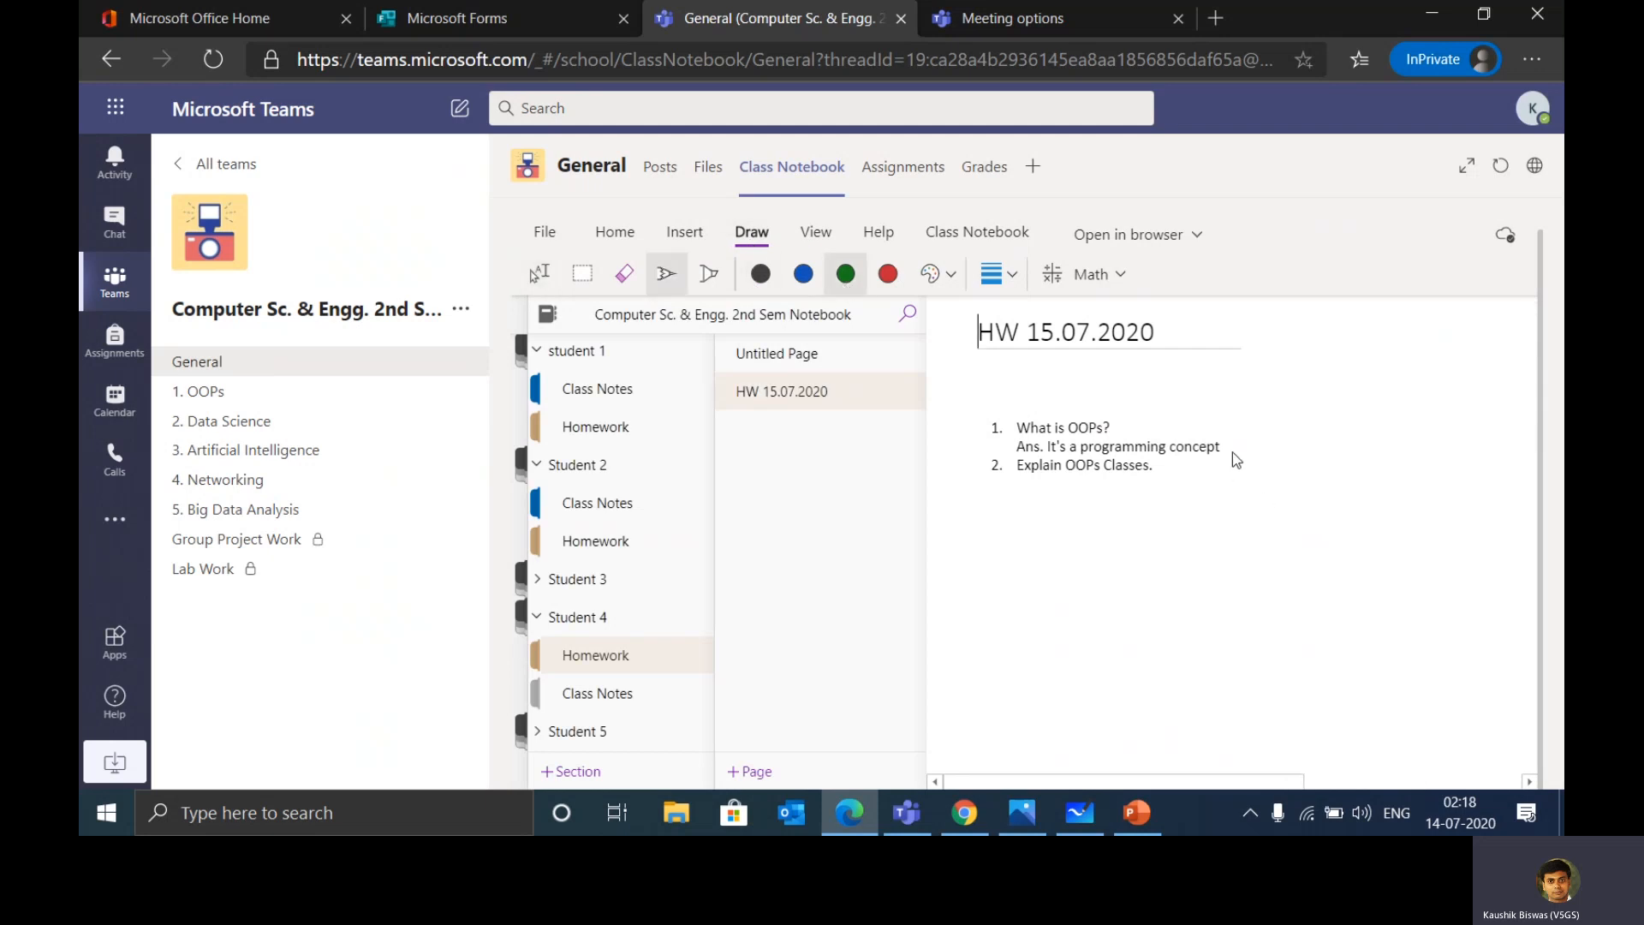
click(1216, 457)
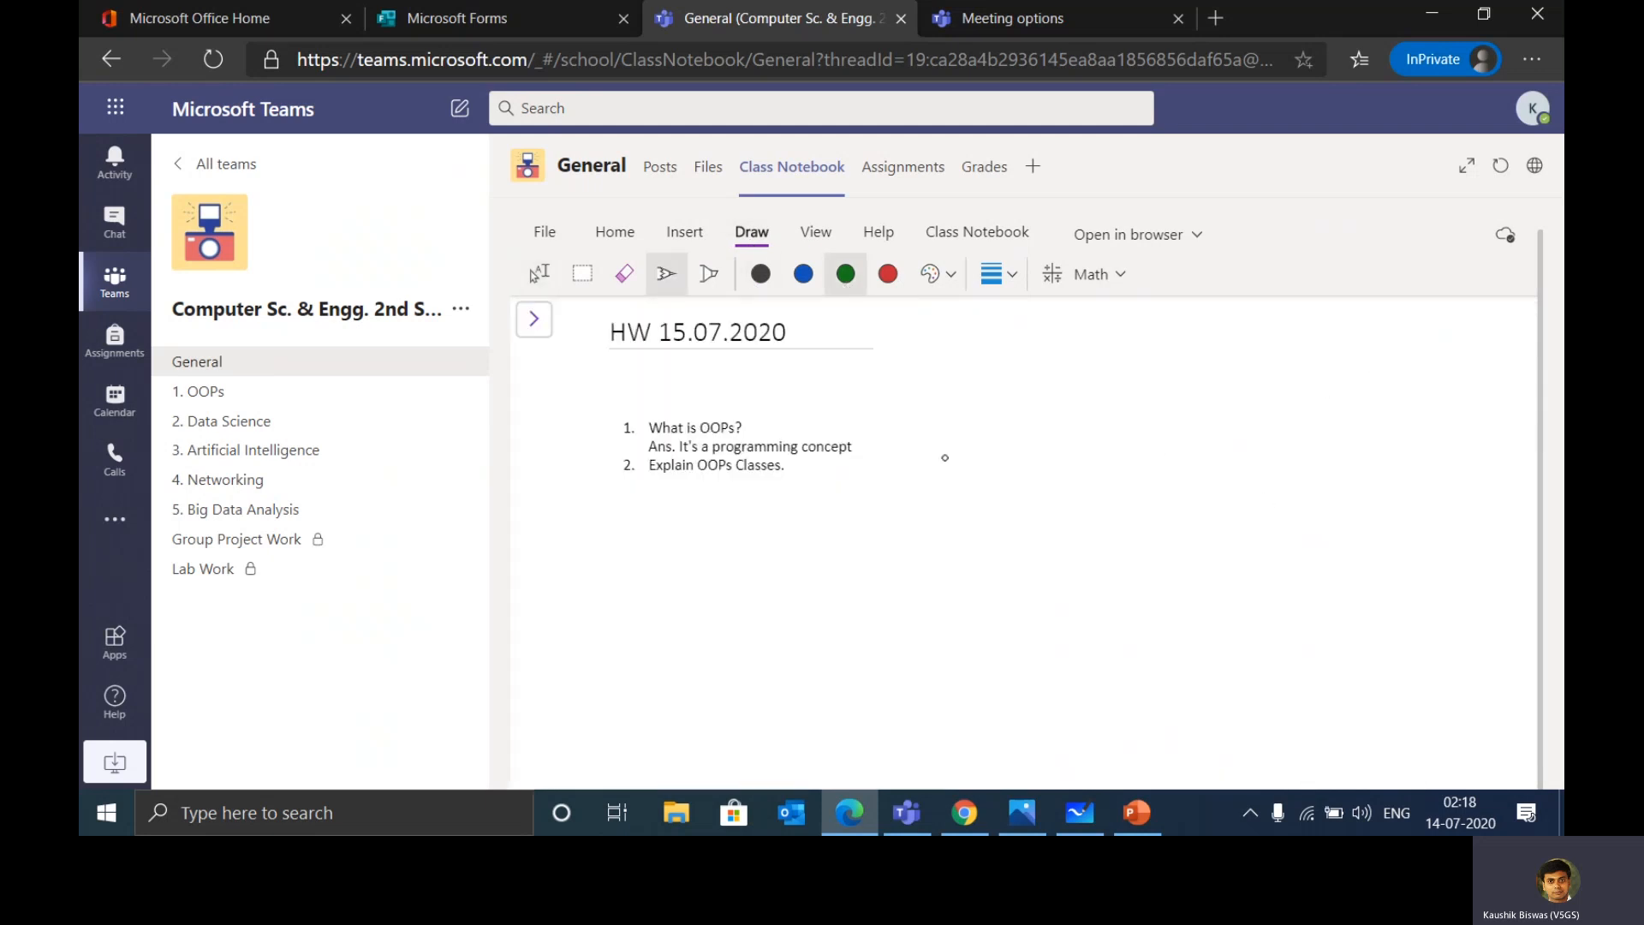
drag(848, 467, 1243, 390)
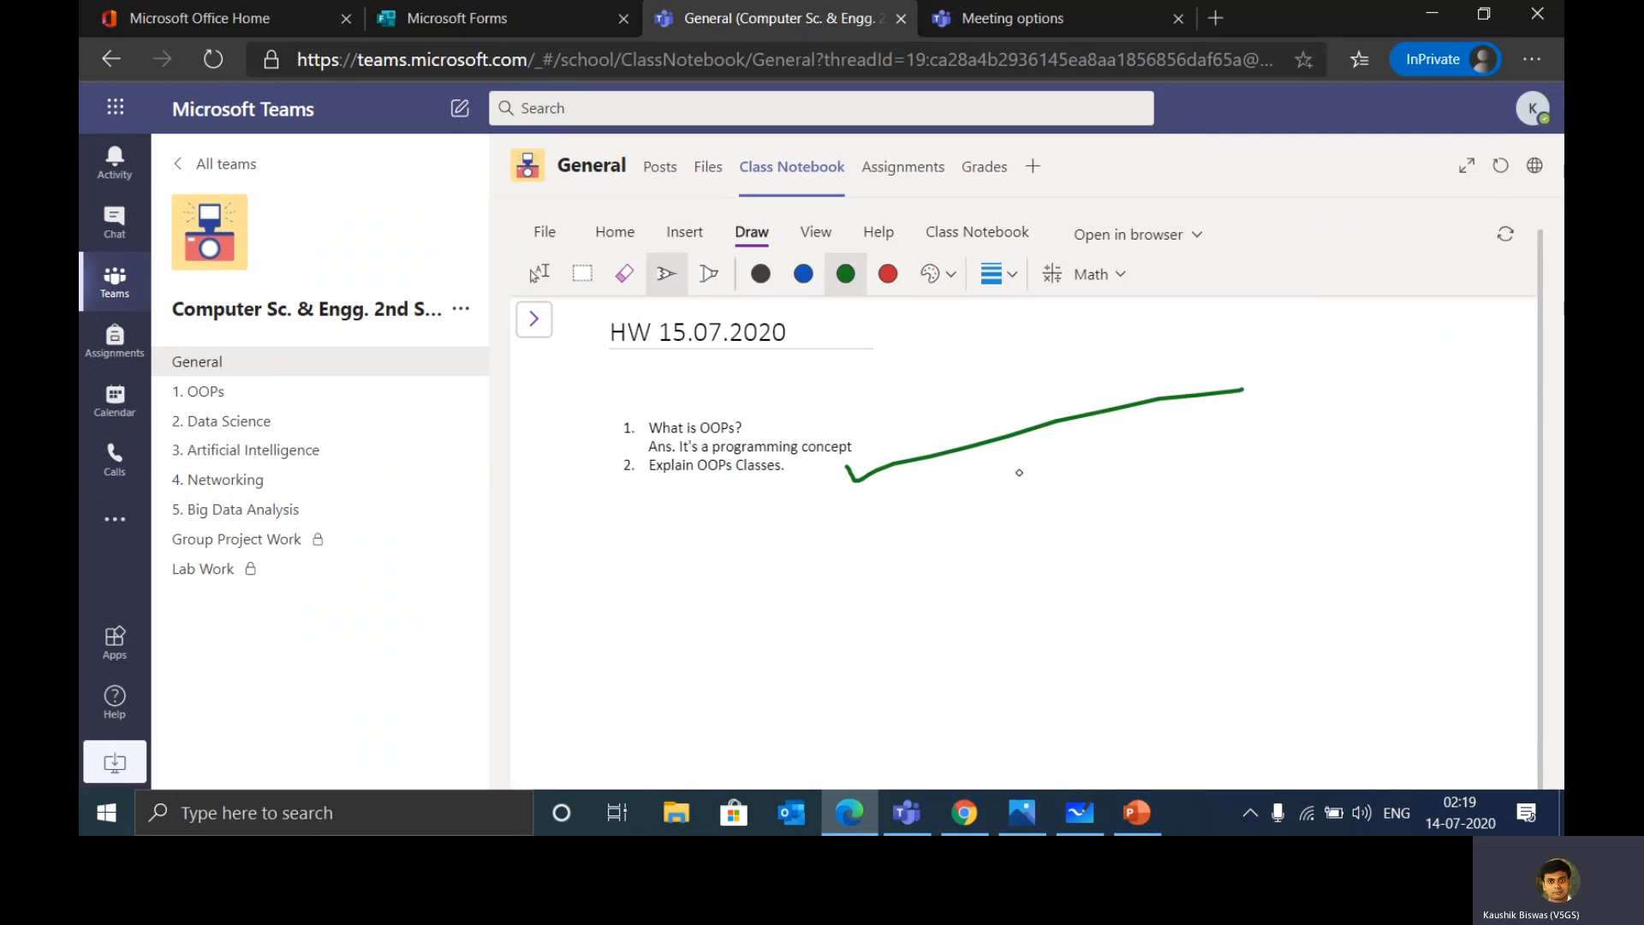
mouse_move(1016, 470)
mouse_down()
mouse_move(1027, 531)
mouse_move(1104, 480)
mouse_up()
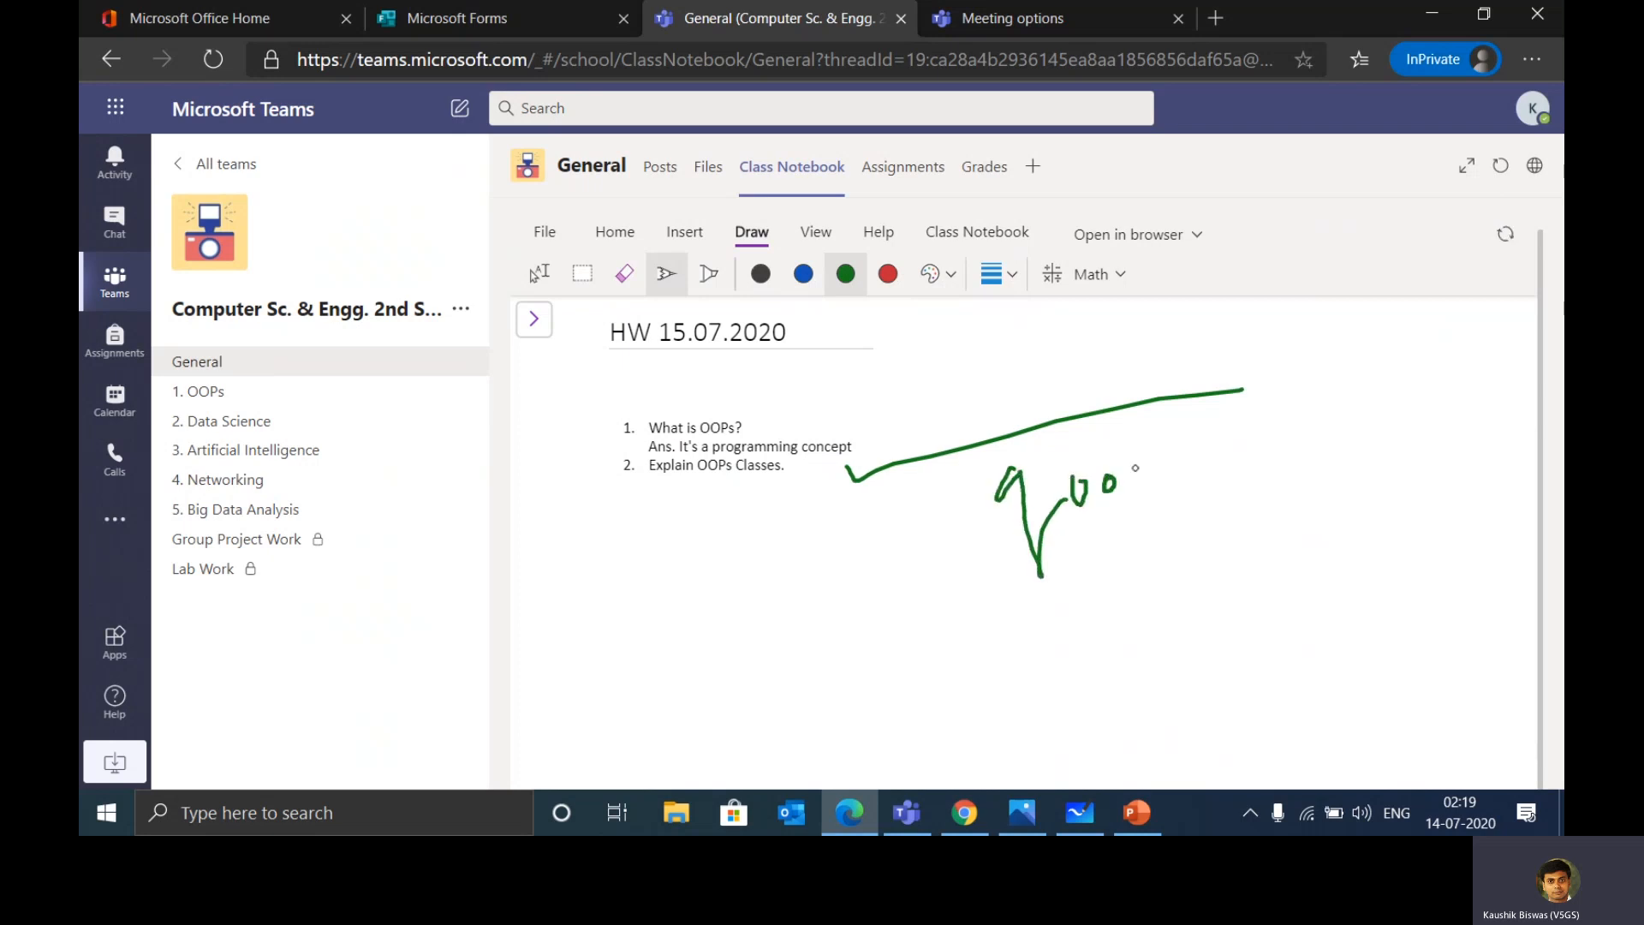
mouse_move(1131, 424)
mouse_down()
mouse_move(1142, 499)
mouse_move(1157, 484)
mouse_up()
Switch to the Microsoft Teams meeting window and open the list of additional meeting actions.
mouse_move(913, 813)
click(906, 717)
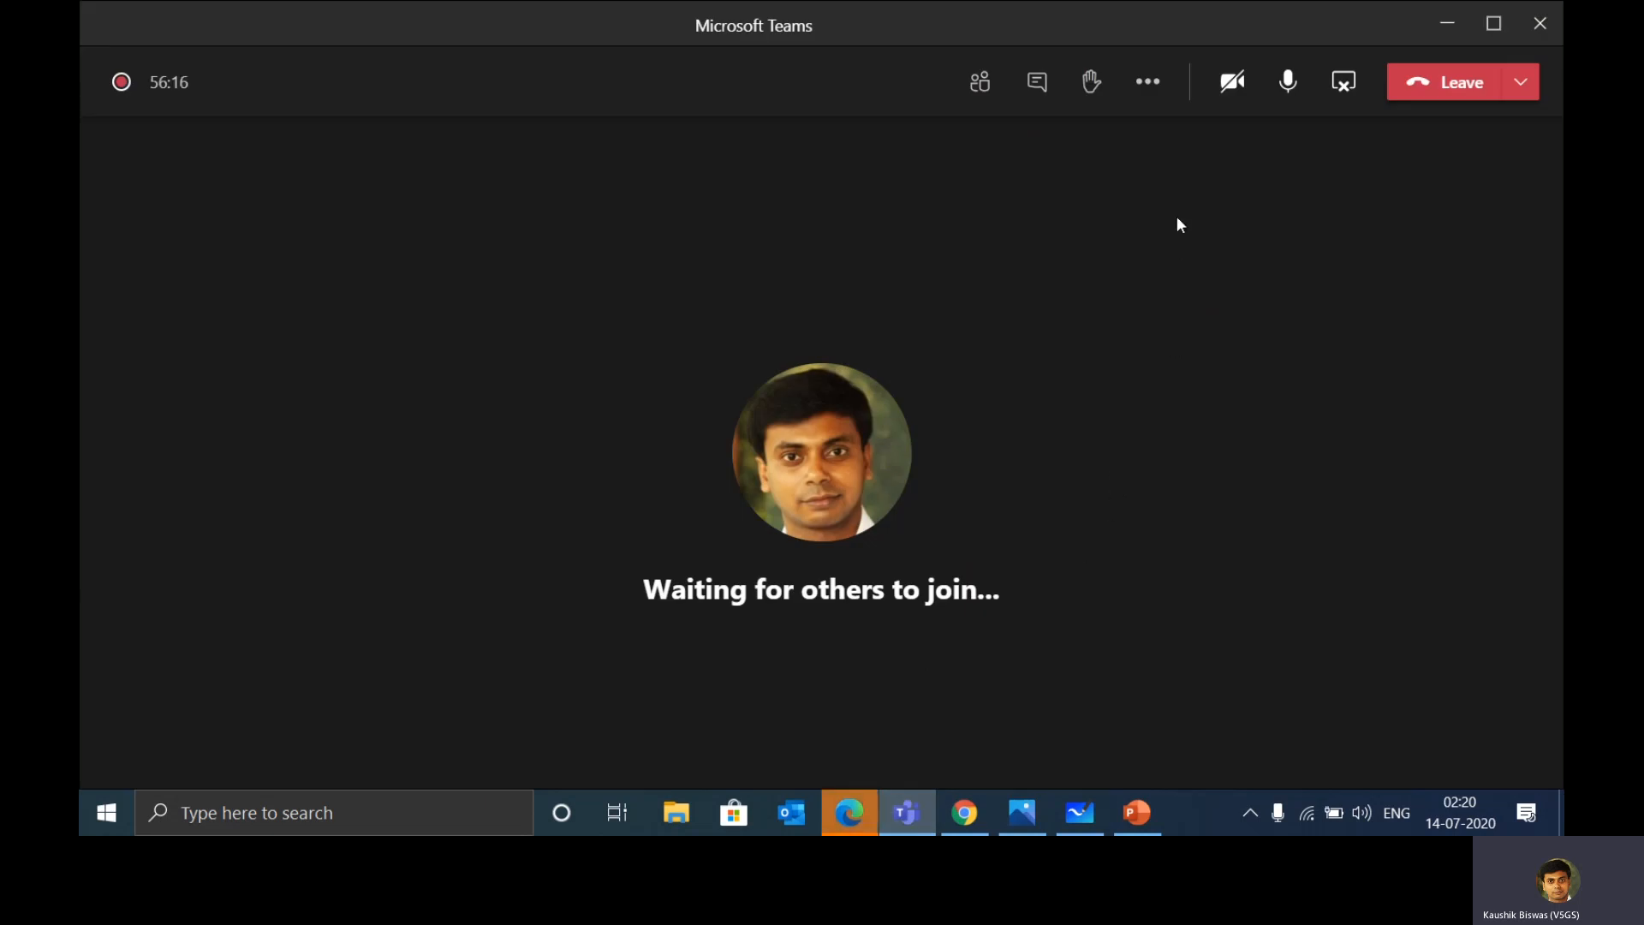
click(1148, 94)
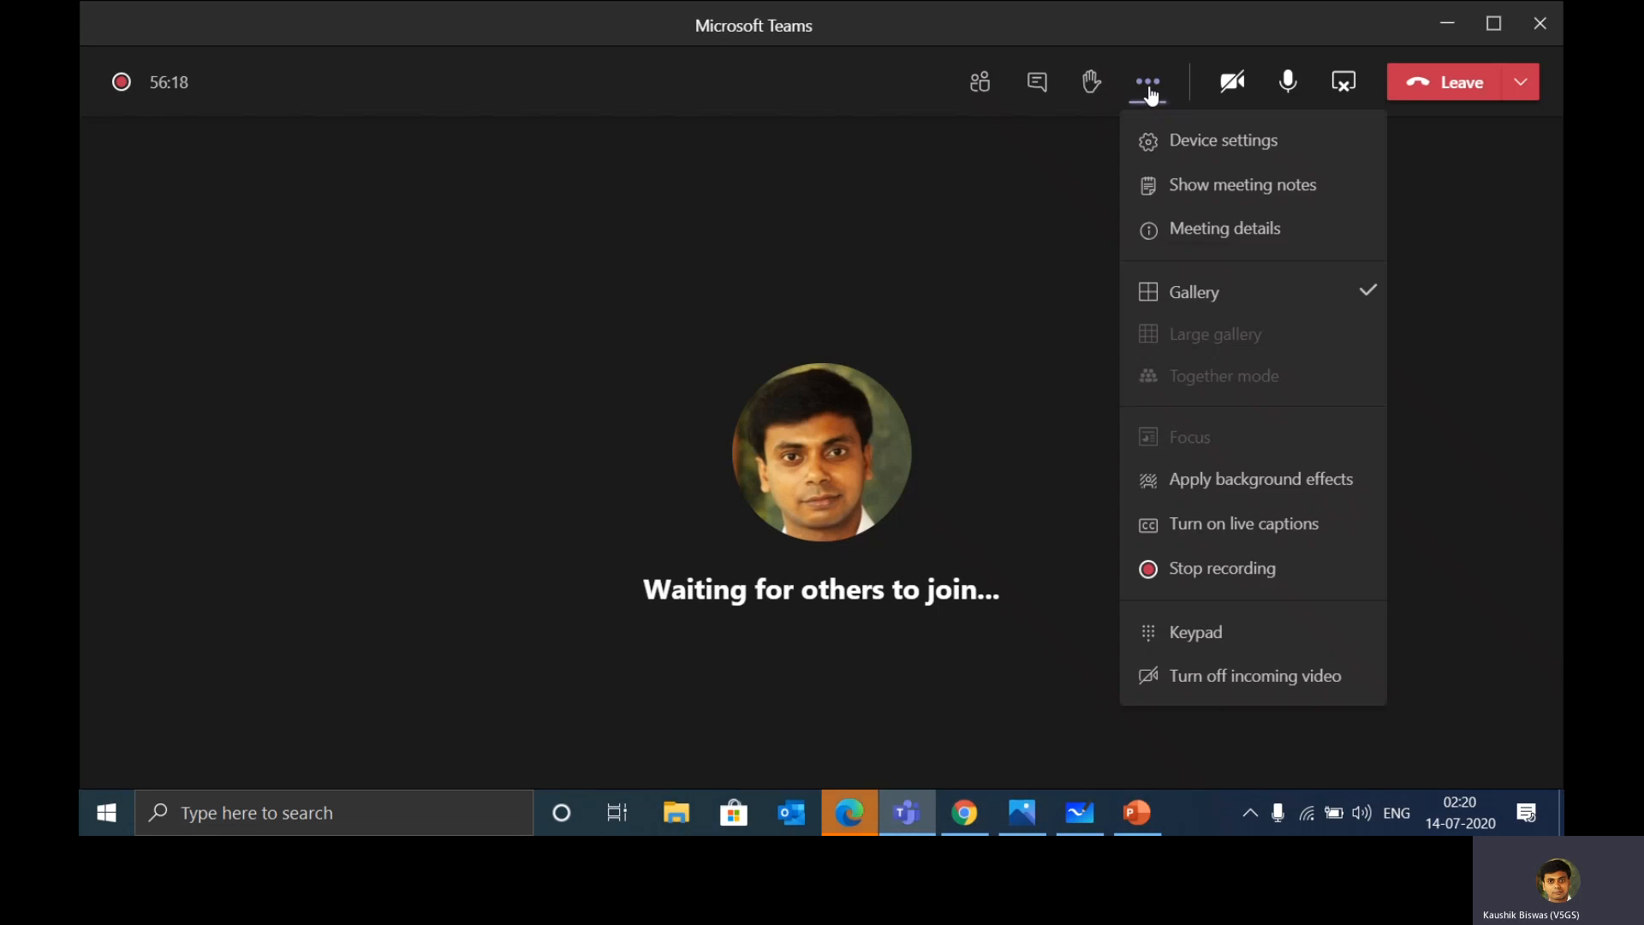